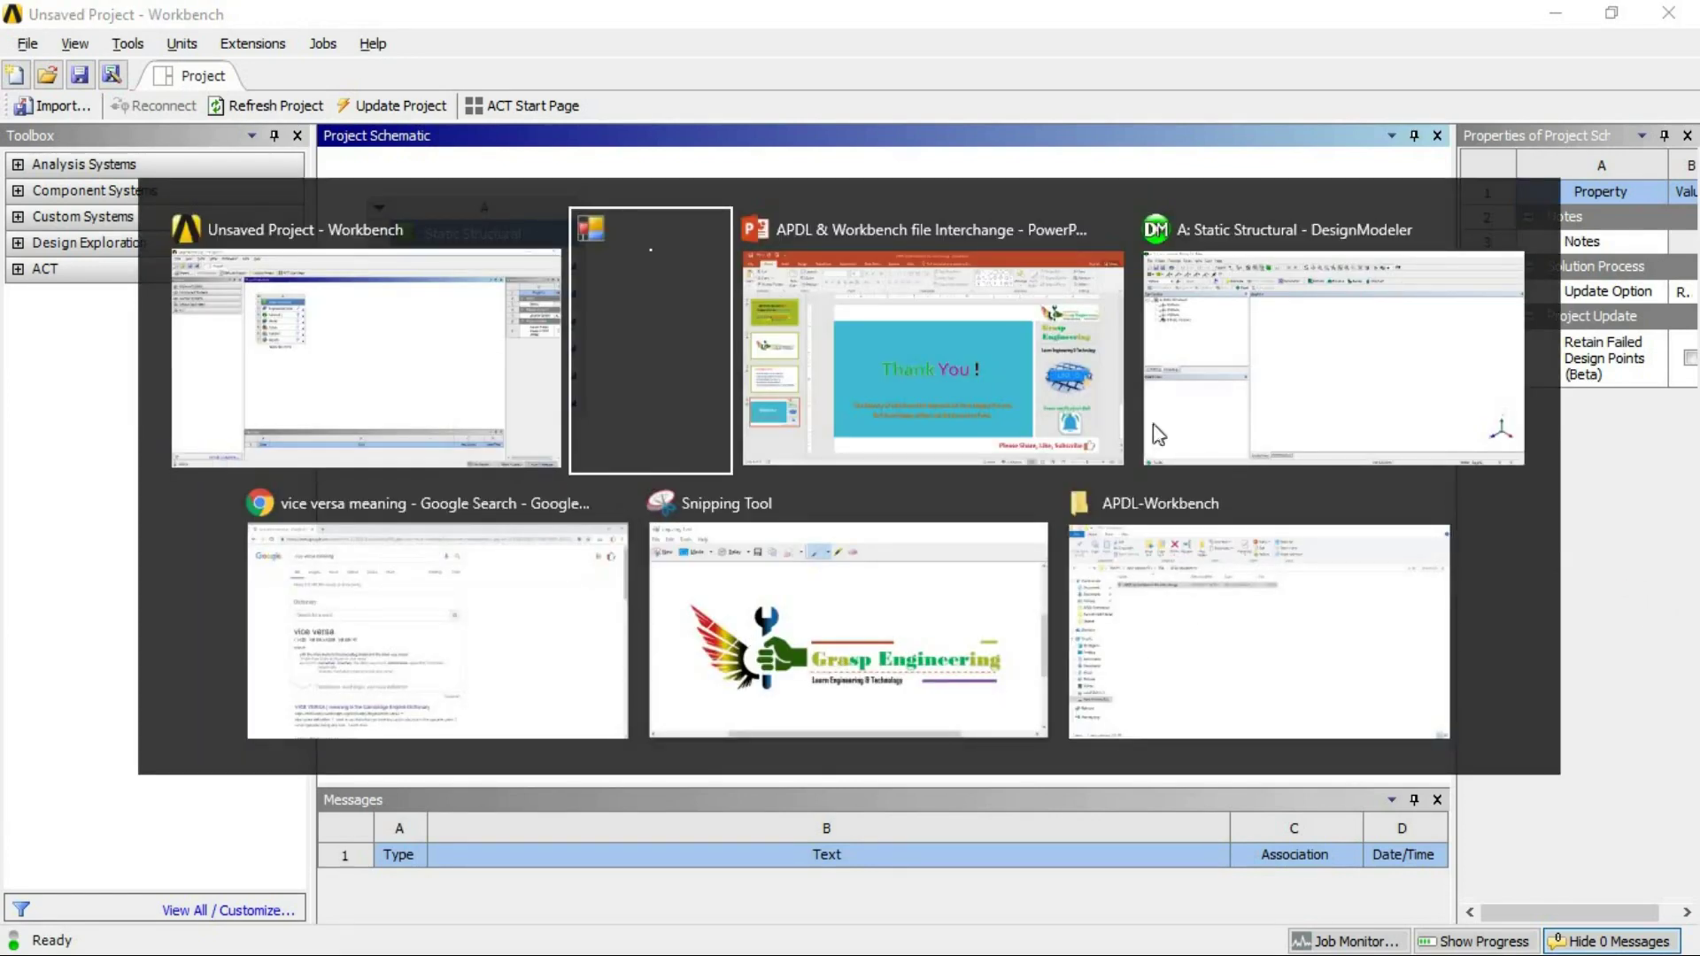
# - Add a rectangular cross-section in millimetres with width B = 100 and height H = 100
pyautogui.click(1226, 385)
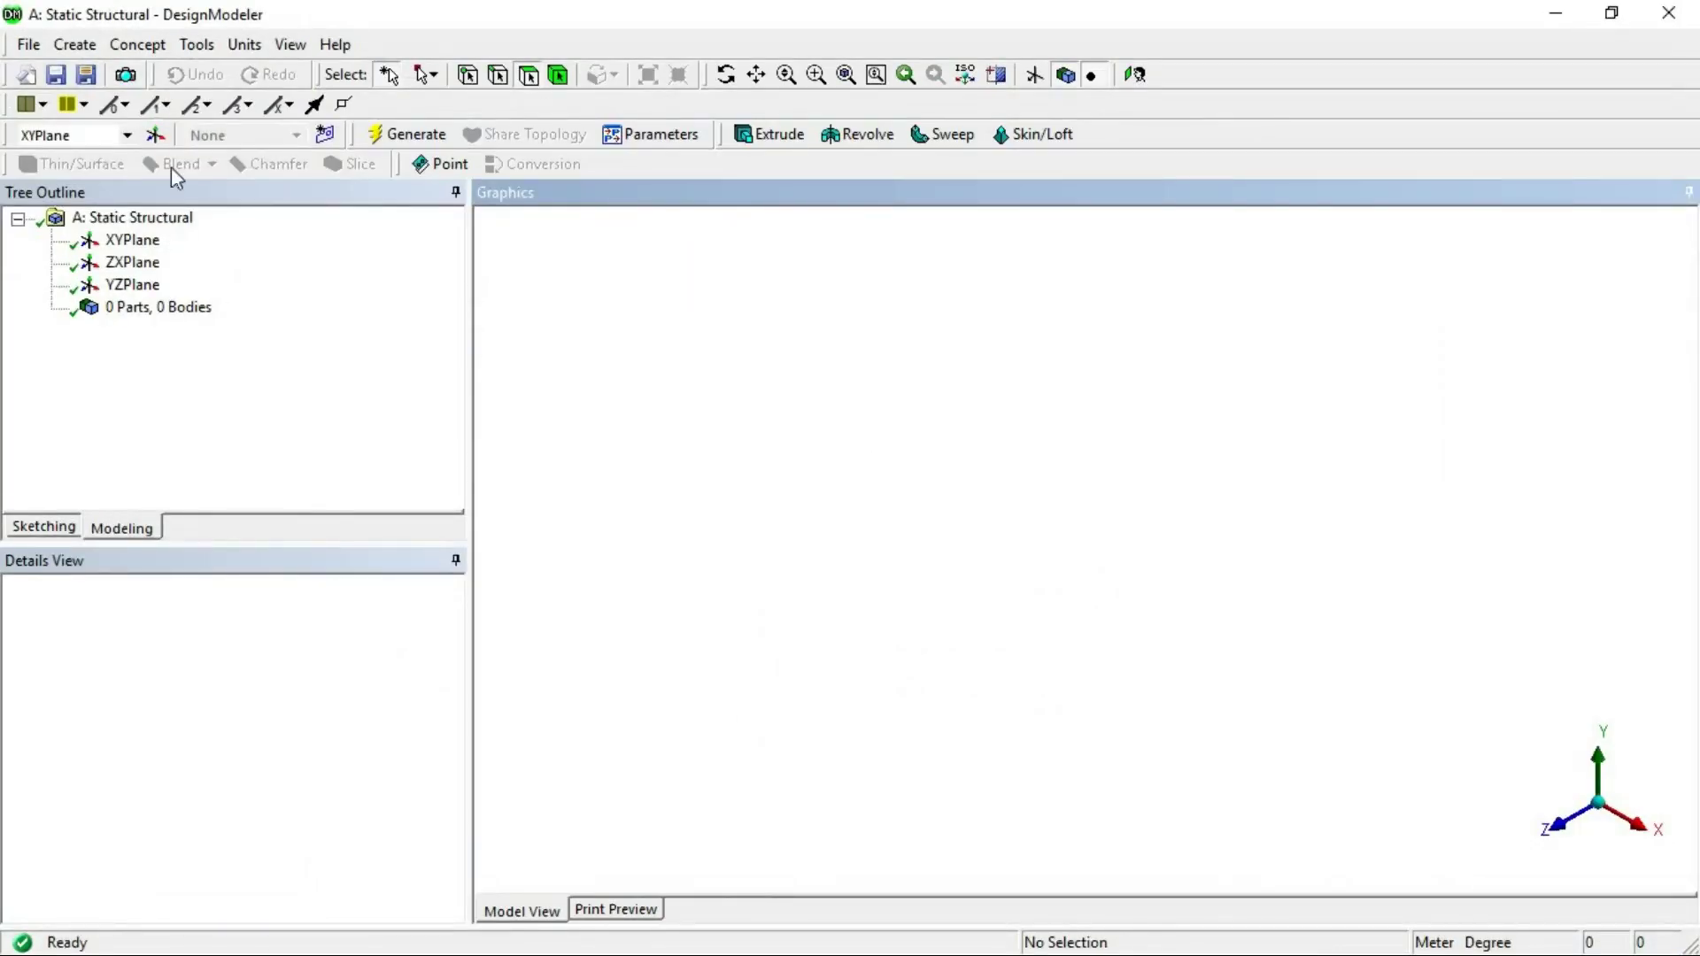
pyautogui.click(137, 44)
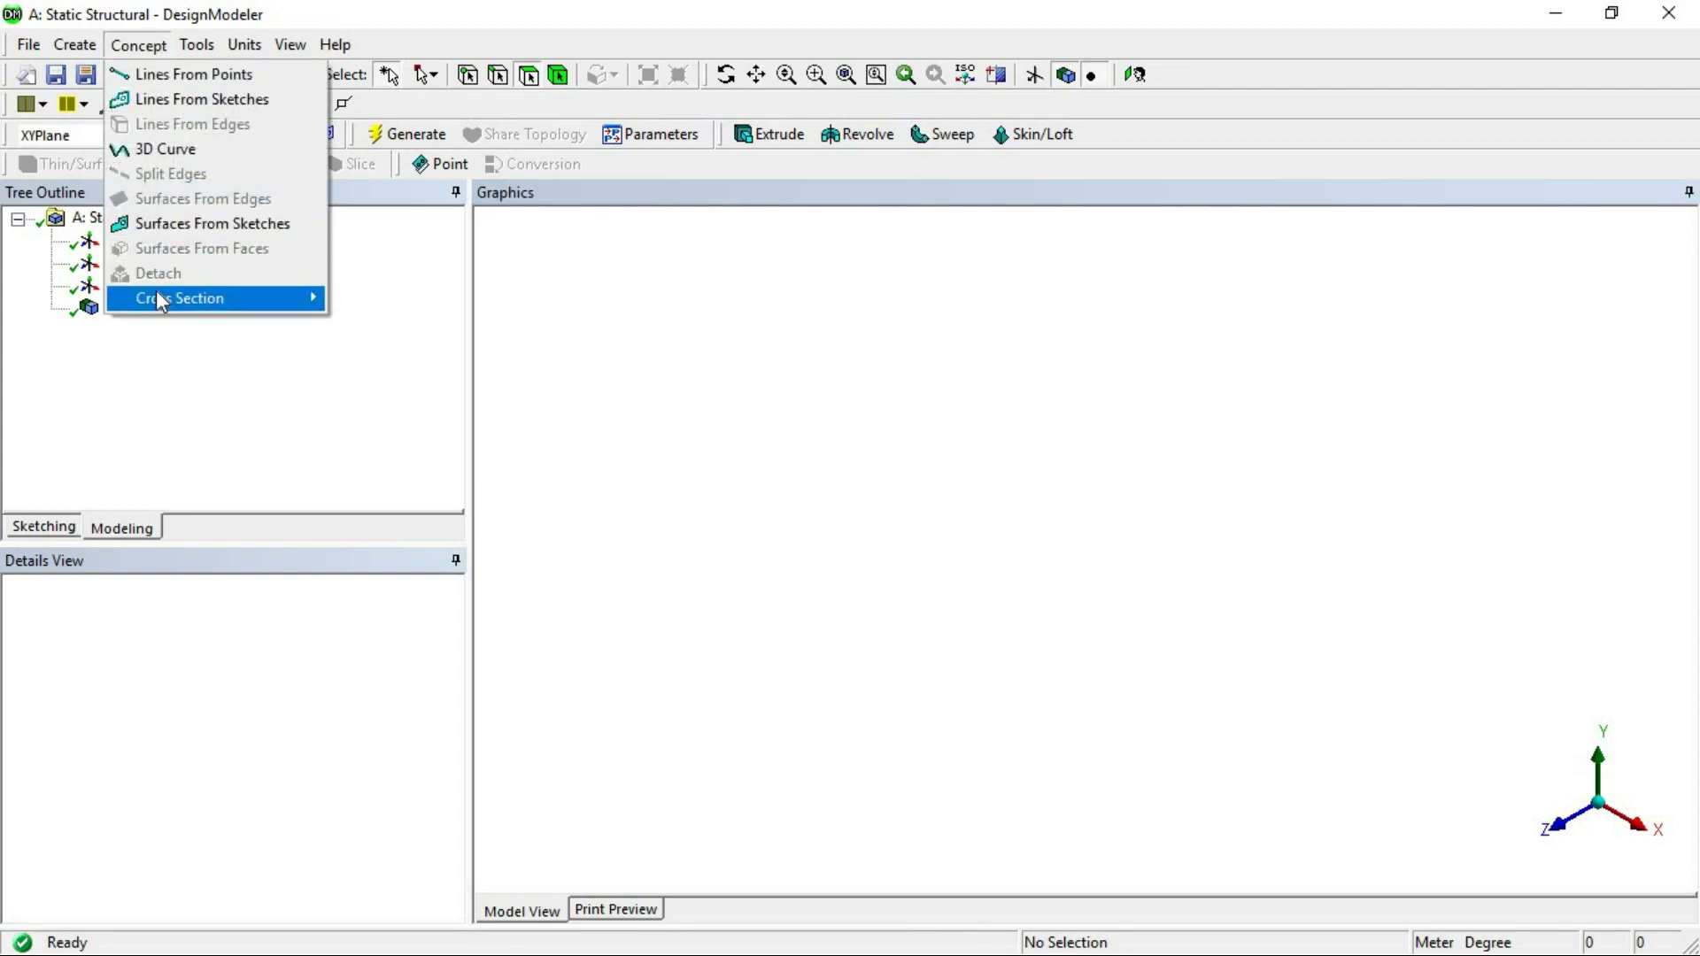
pyautogui.moveTo(186, 301)
pyautogui.click(403, 300)
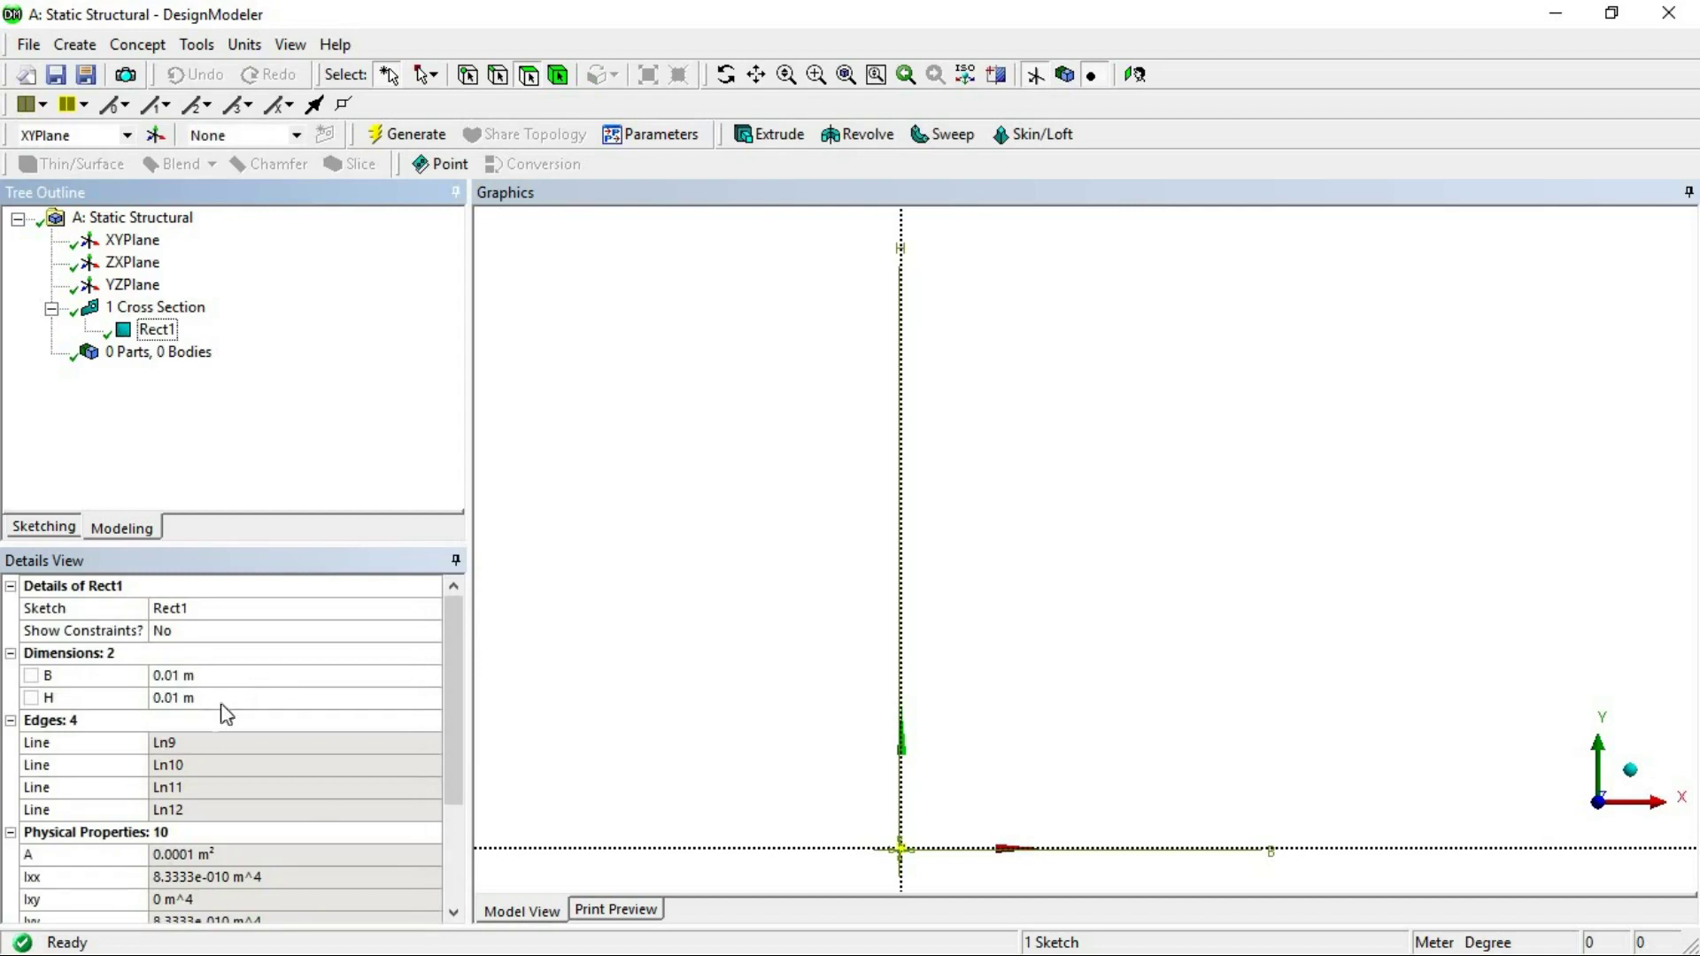
pyautogui.click(198, 46)
pyautogui.moveTo(237, 51)
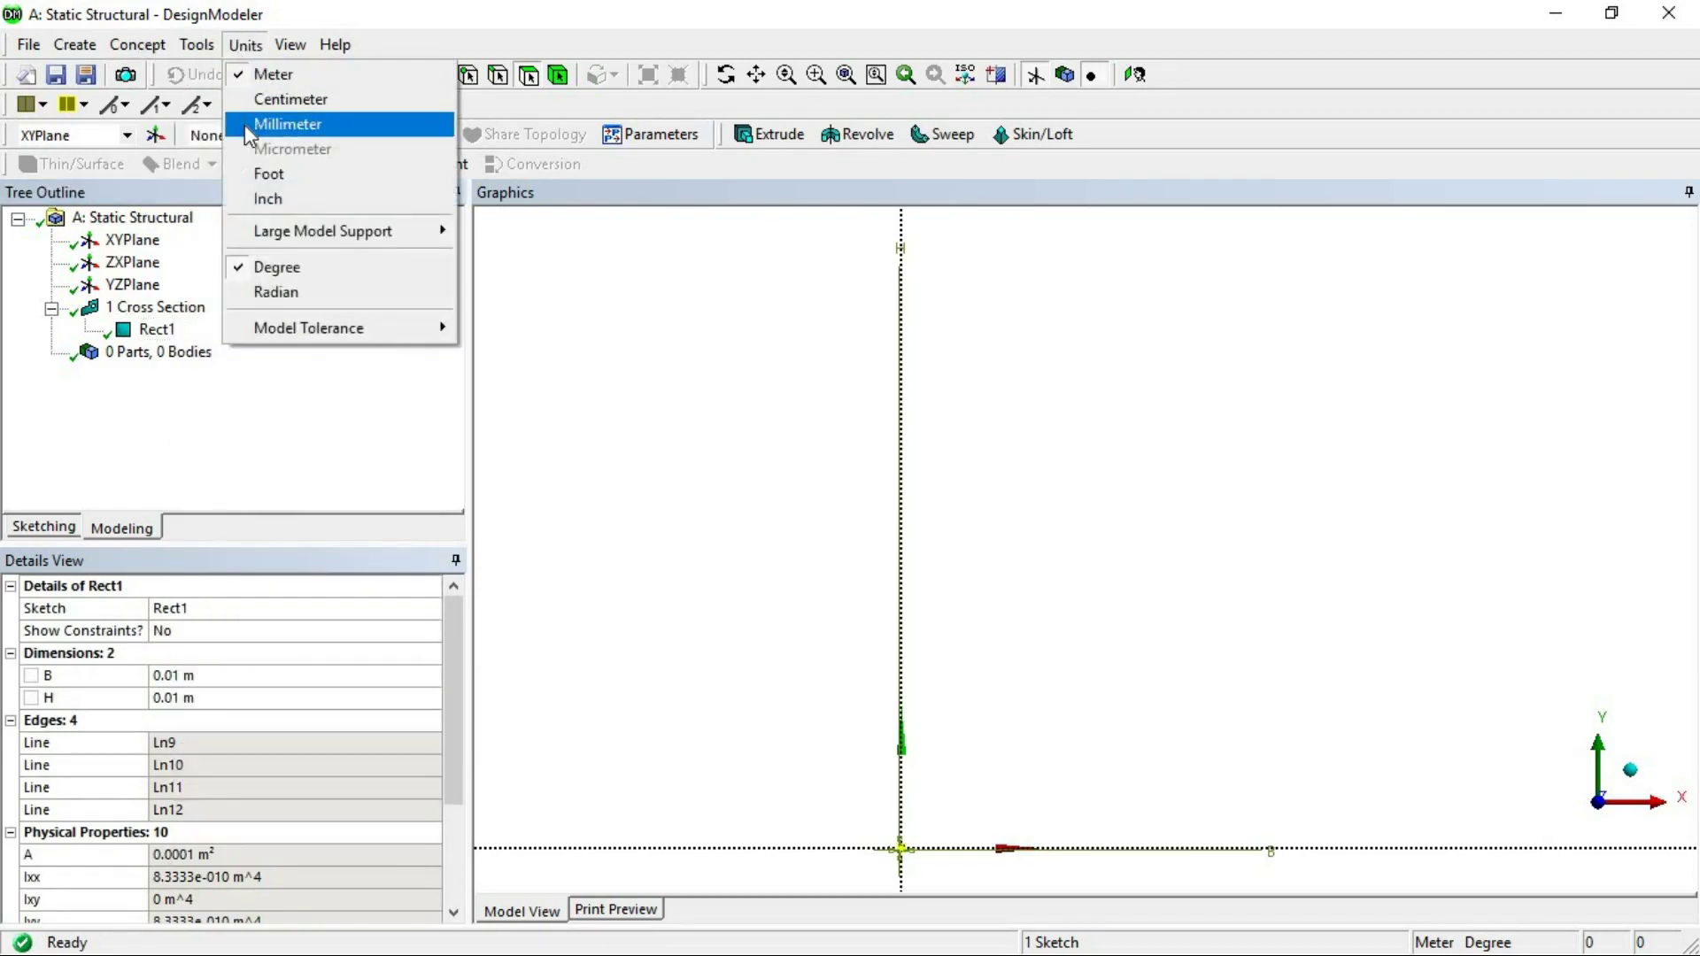
pyautogui.click(245, 122)
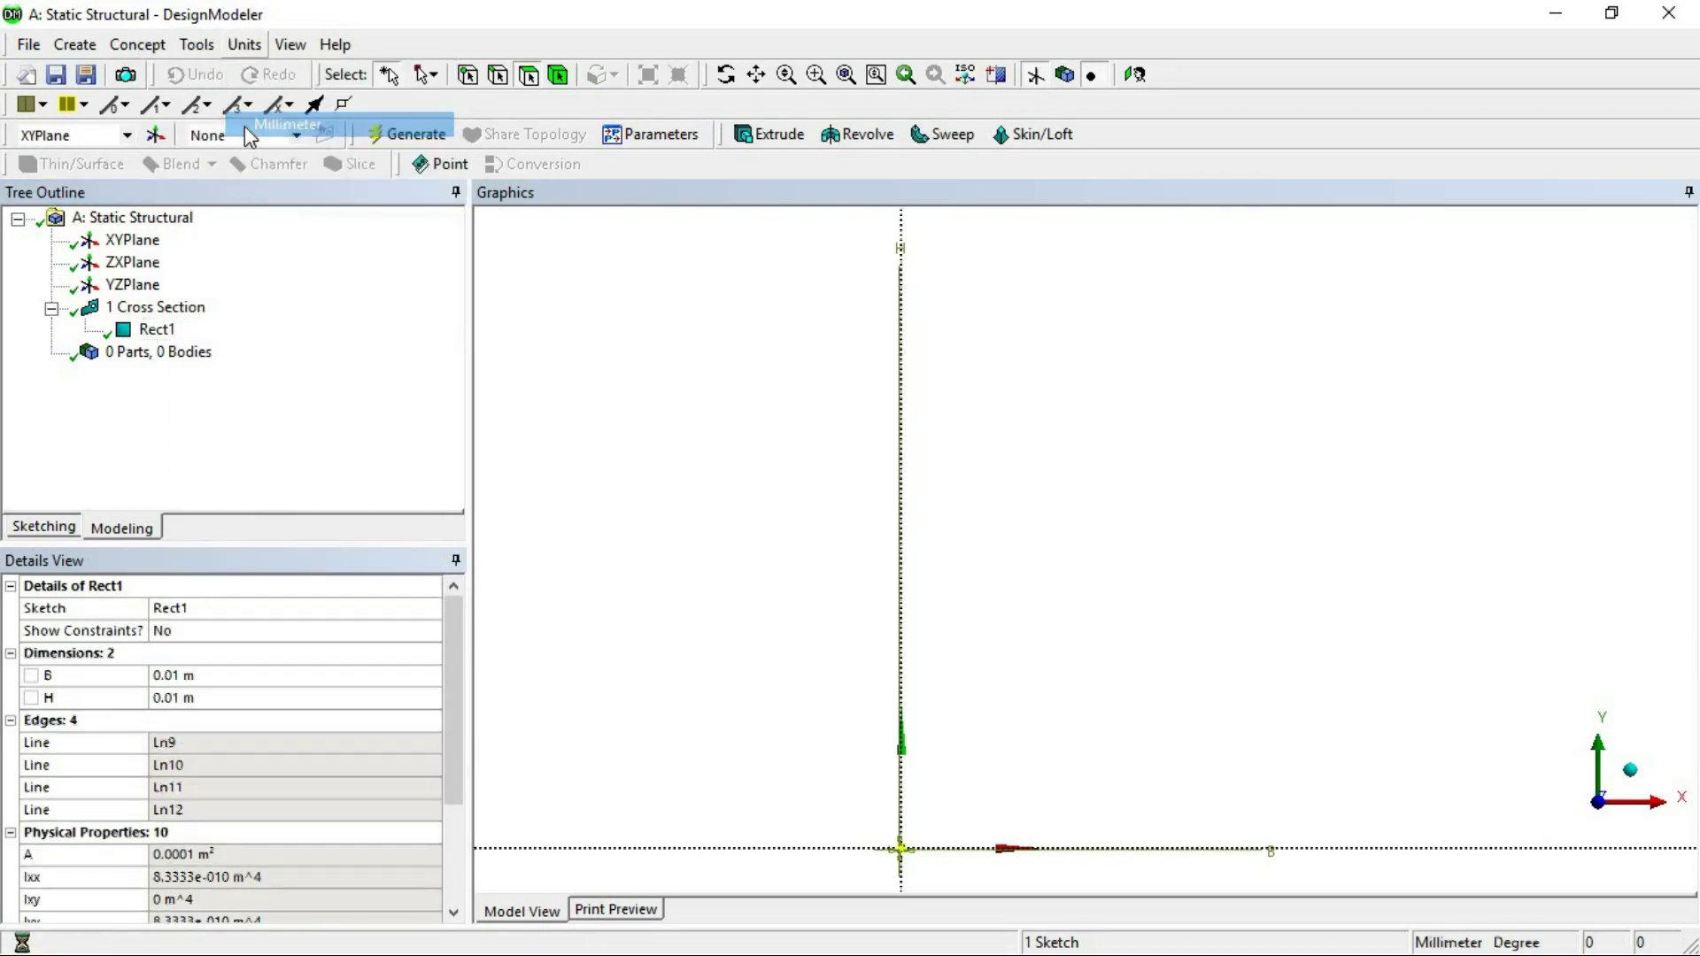
pyautogui.click(197, 677)
pyautogui.write('100')
pyautogui.press('Return')
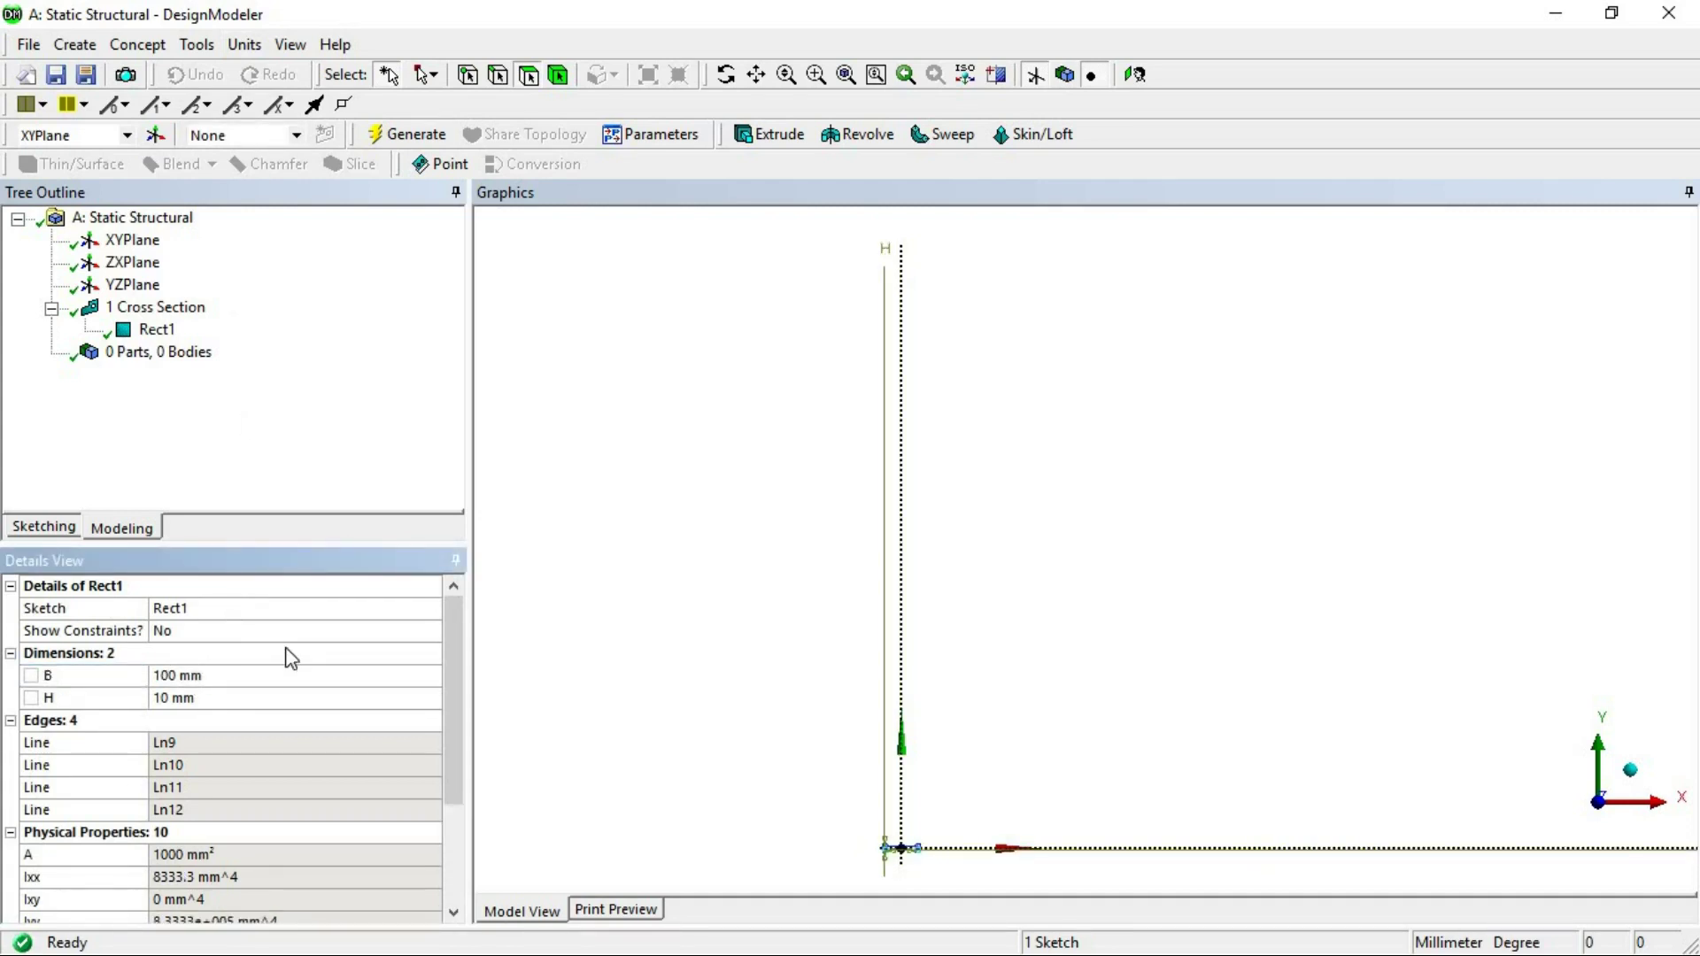
pyautogui.click(242, 700)
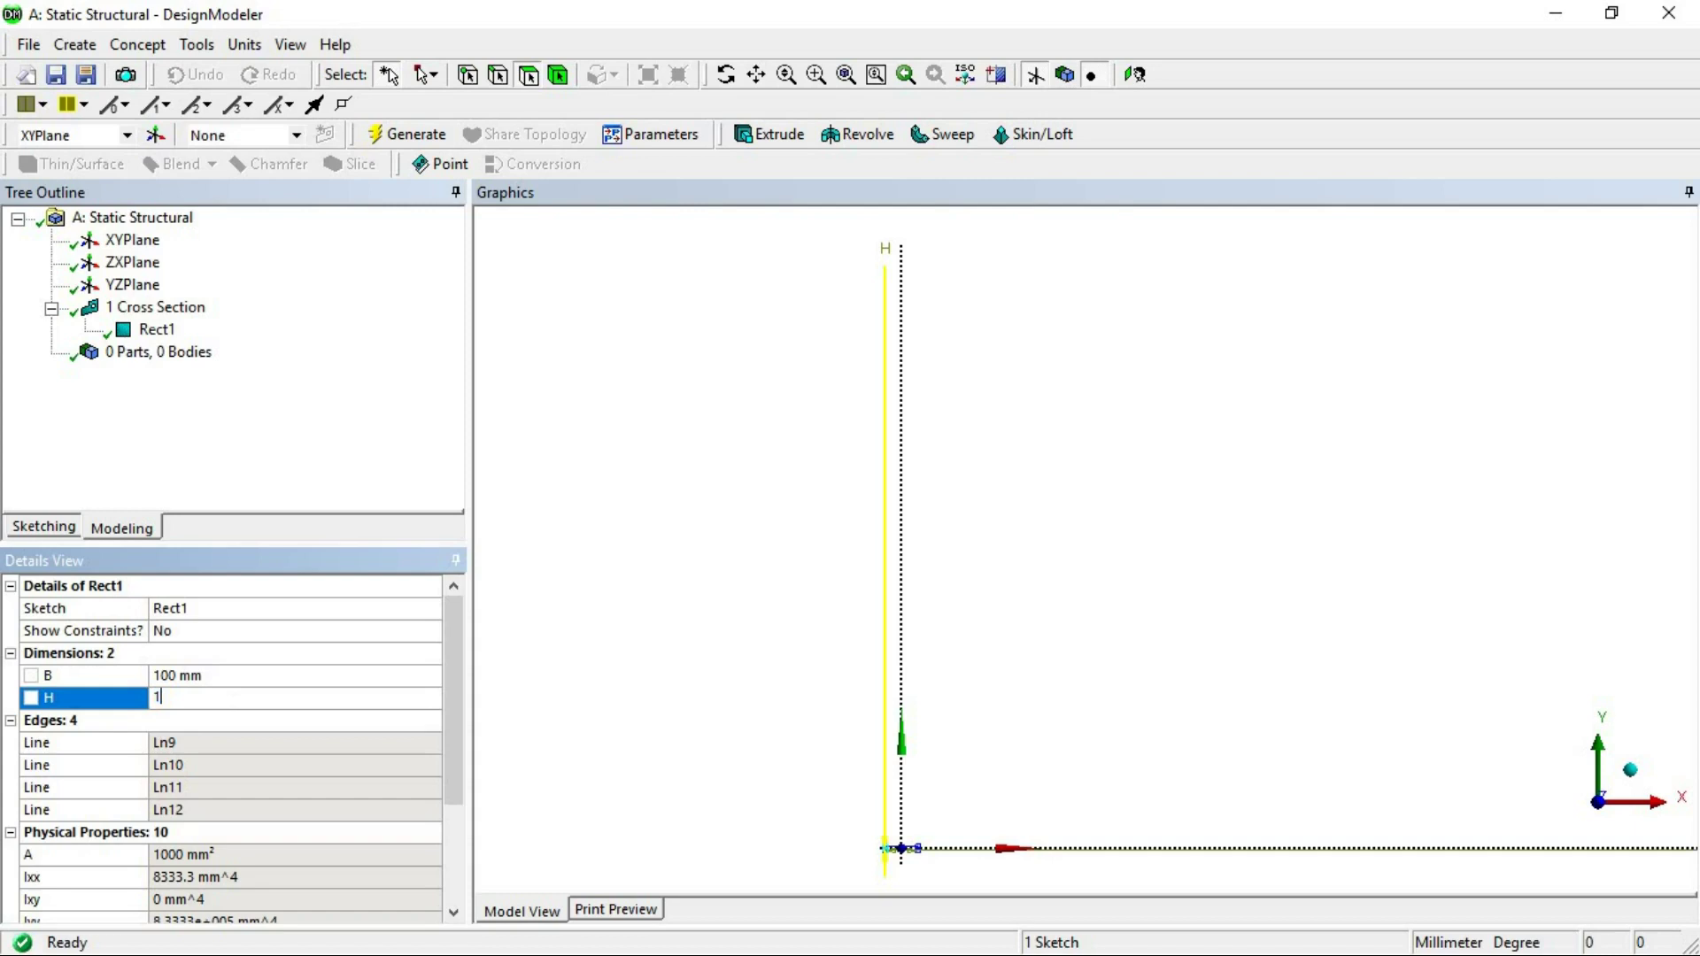
pyautogui.press('Return')
# - Extrude Rect1 650 mm into a solid bar, generate it, and return to Workbench
pyautogui.click(152, 329)
pyautogui.click(964, 74)
pyautogui.click(767, 135)
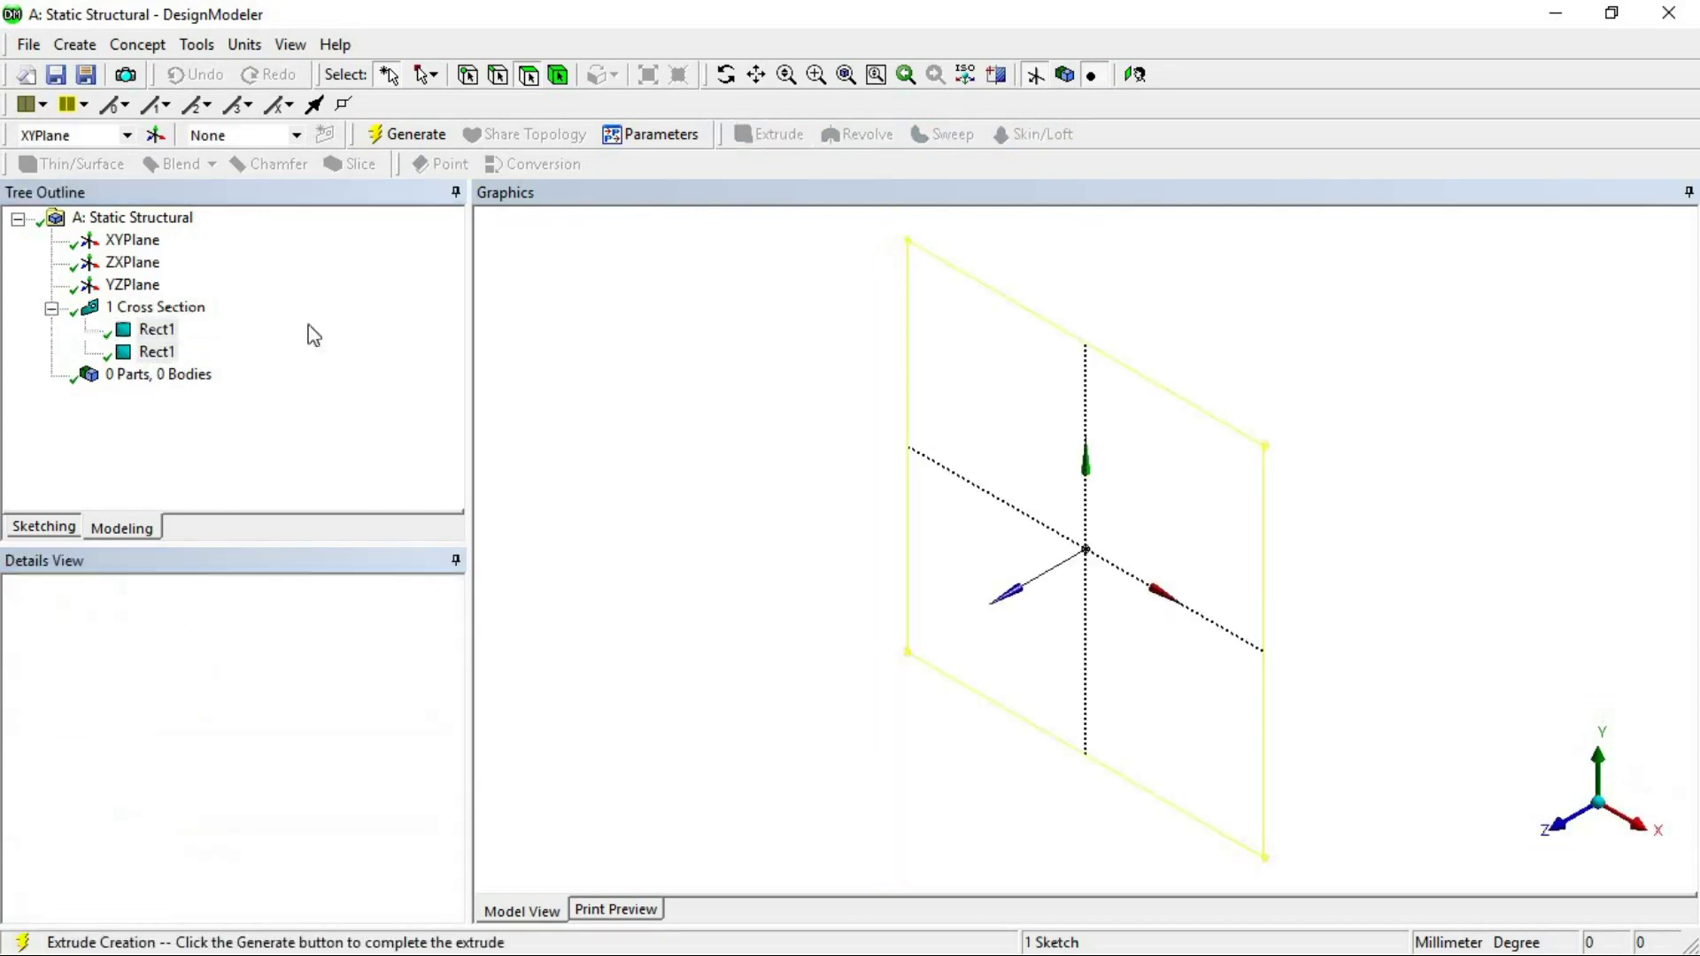
pyautogui.click(230, 631)
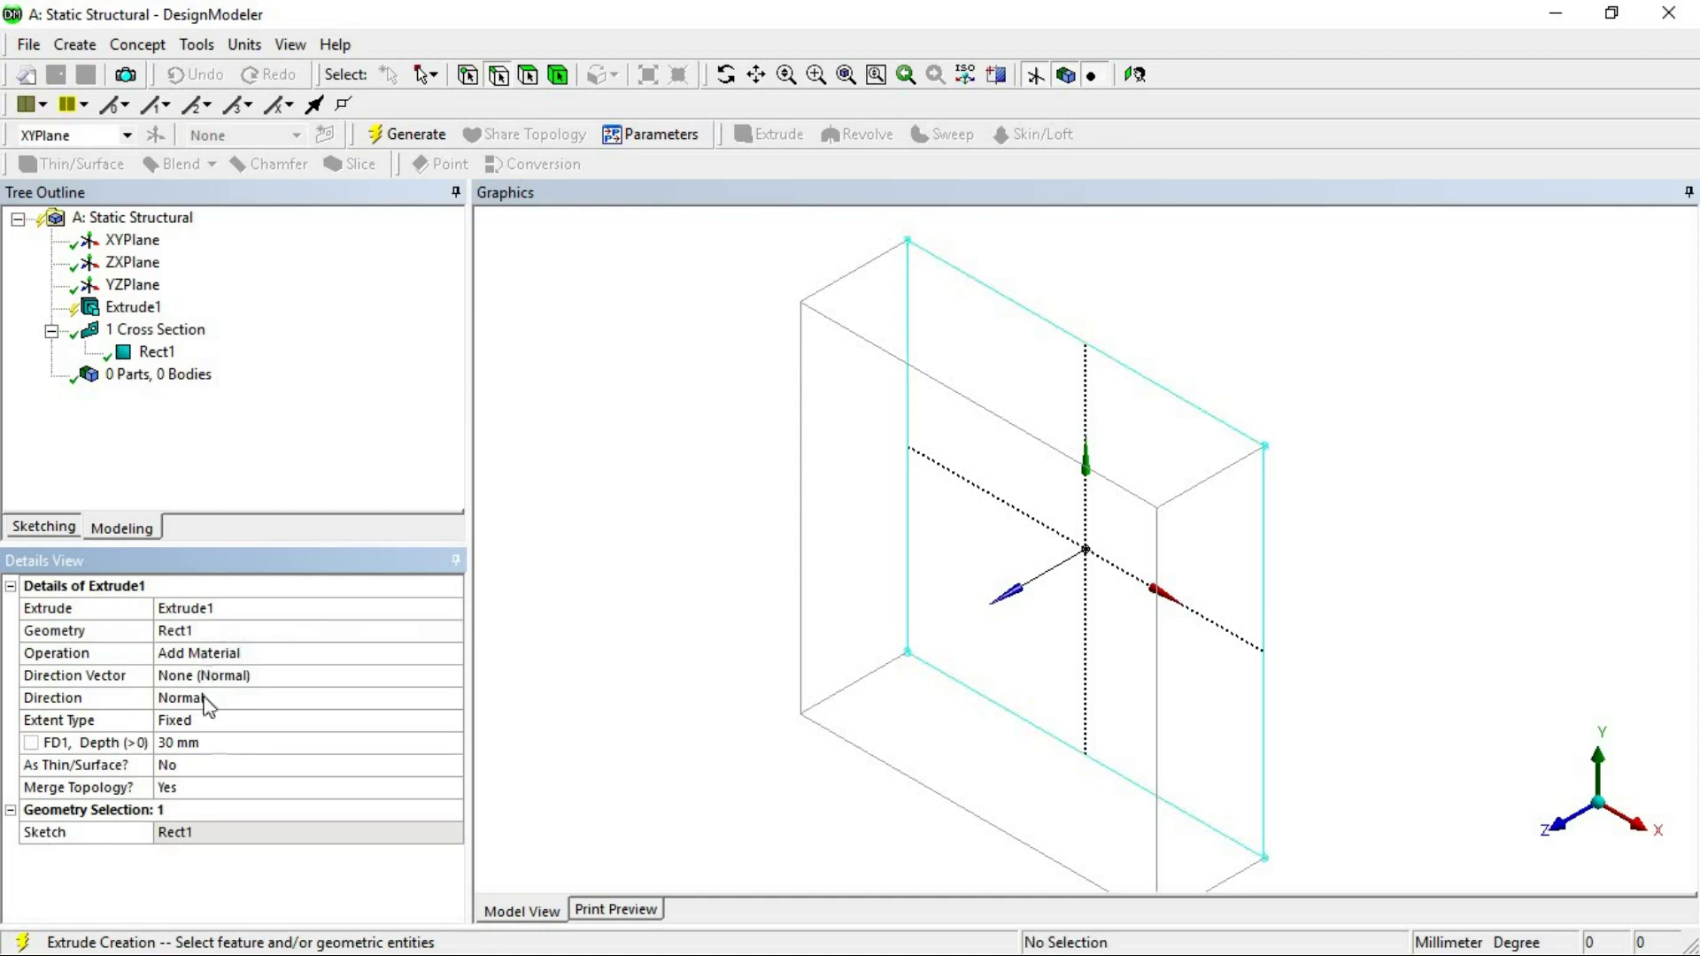
pyautogui.click(206, 744)
pyautogui.press('Return')
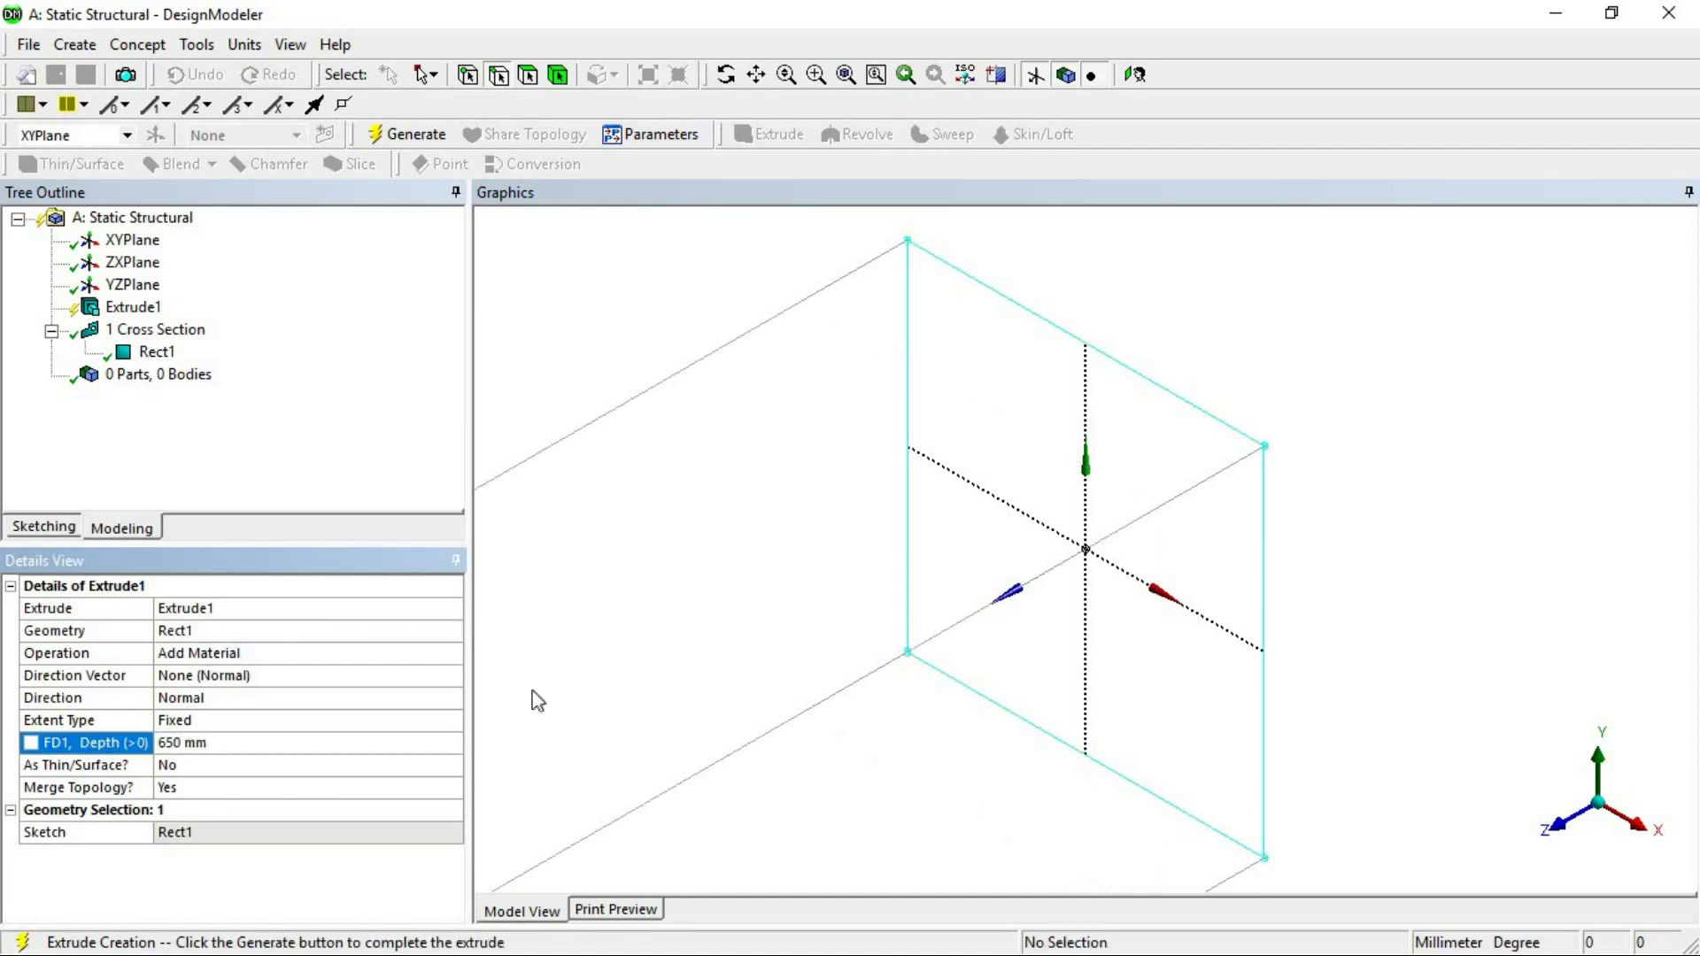
pyautogui.click(413, 135)
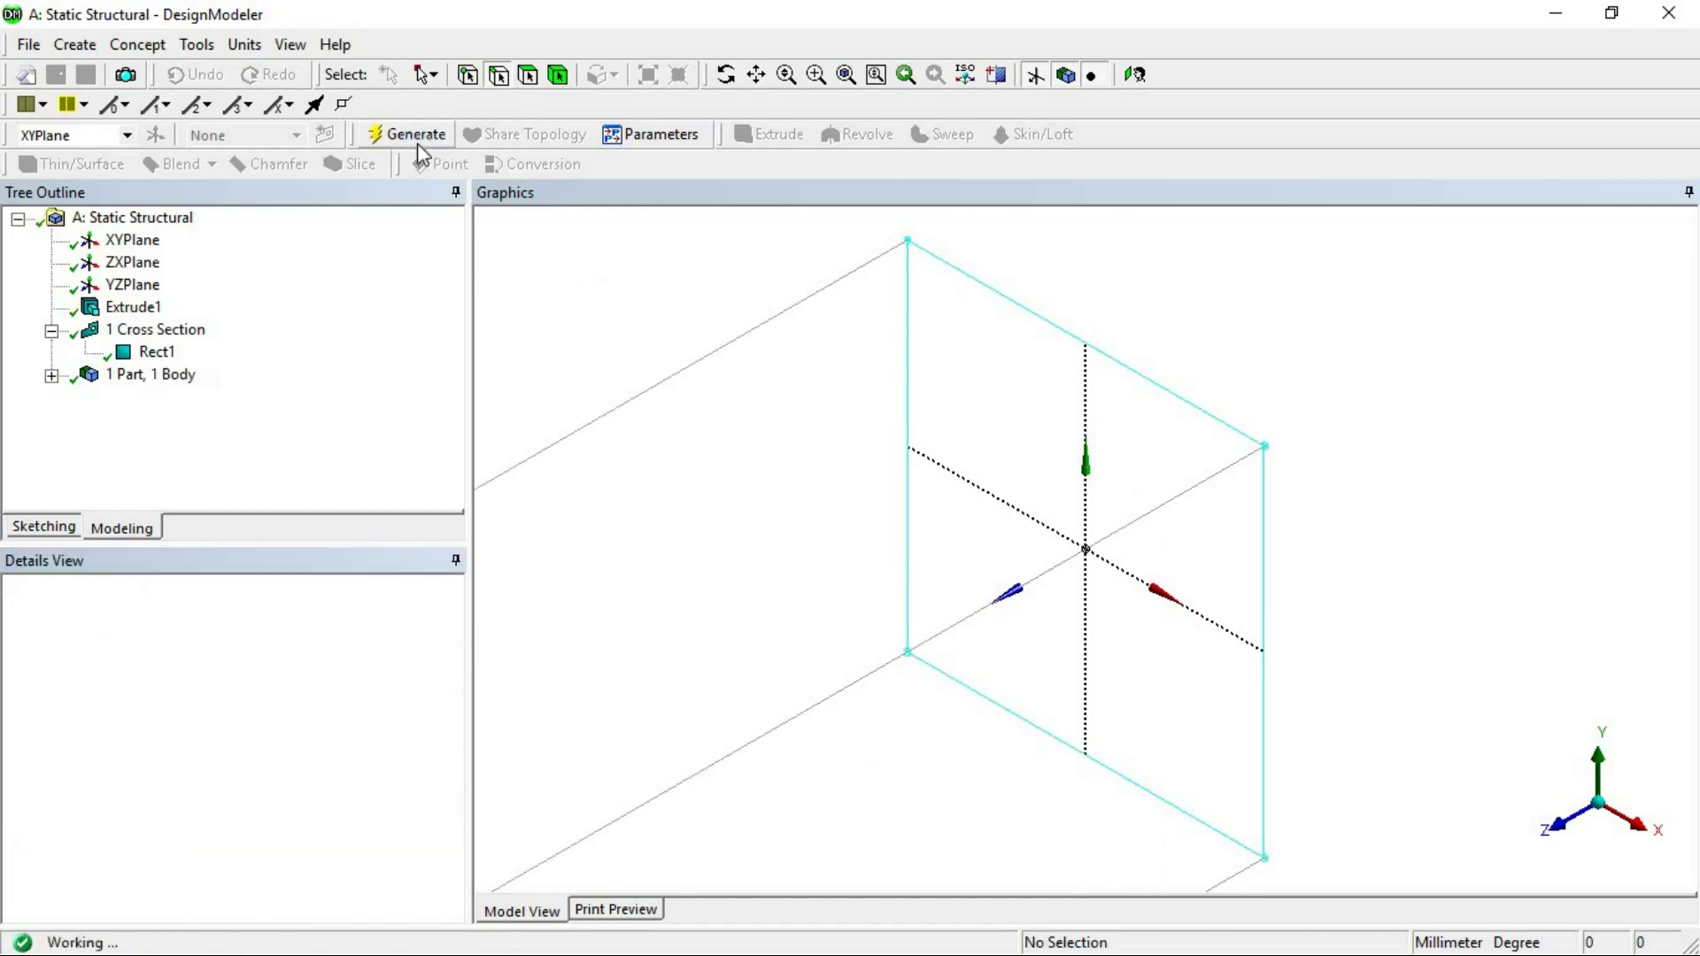
pyautogui.moveTo(753, 521); pyautogui.dragTo(1461, 443, button='middle')
pyautogui.click(1551, 14)
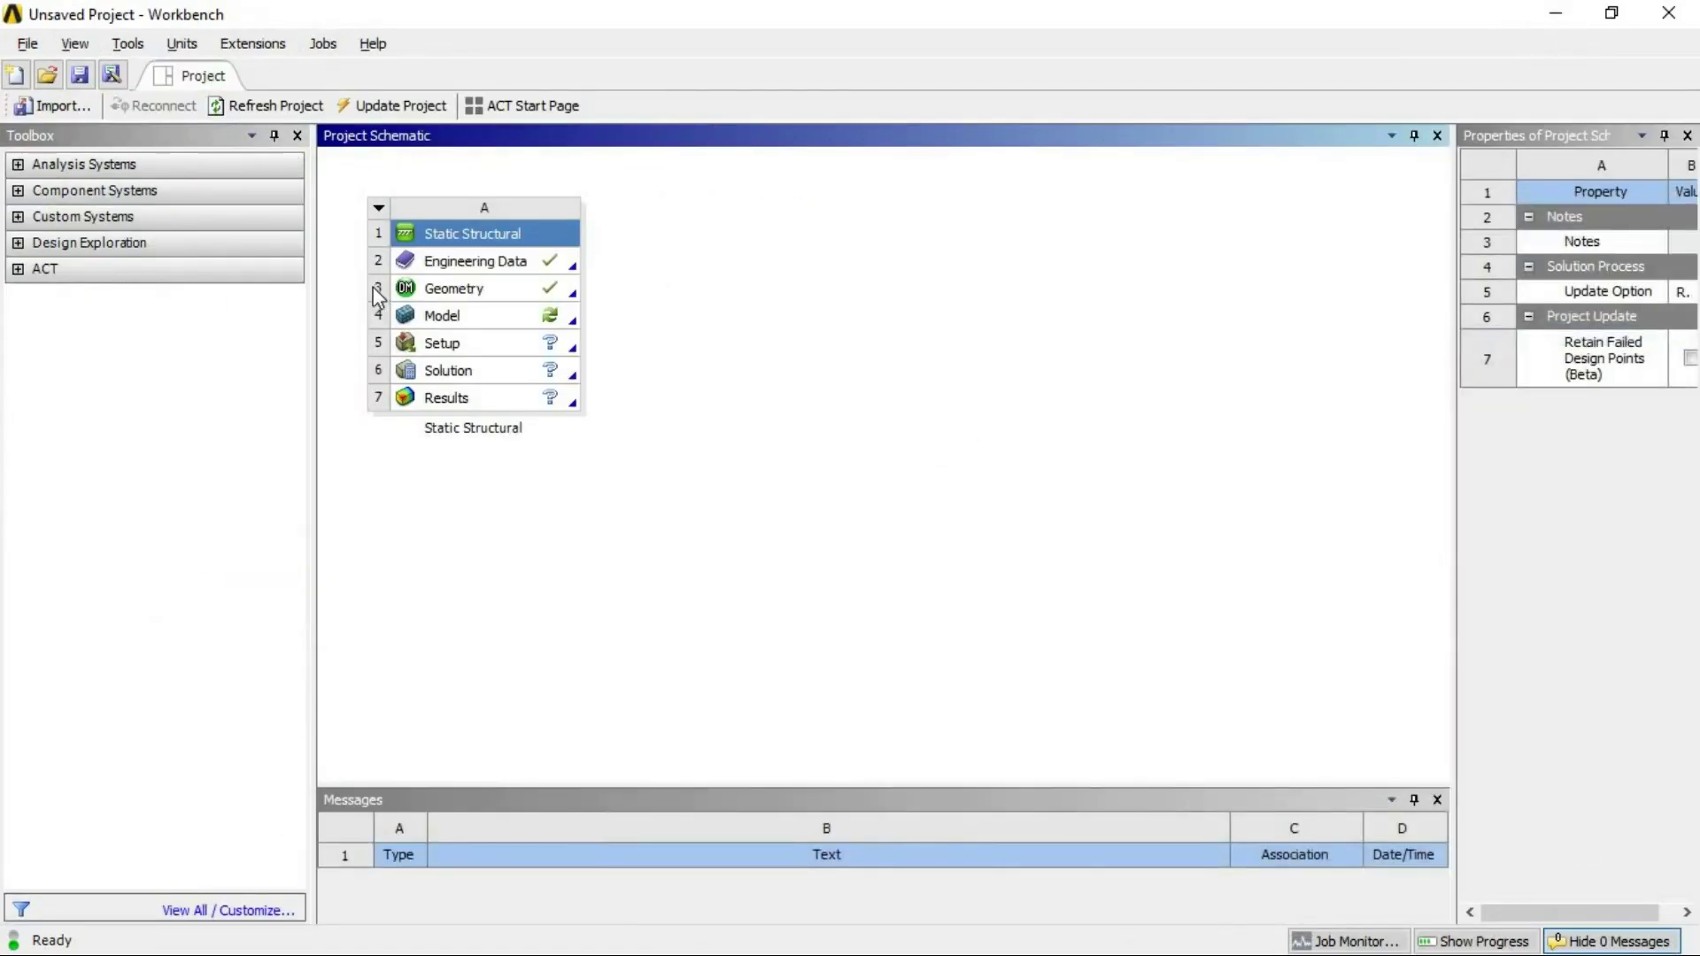
# - Launch Mechanical from the Model cell, maximize it, and hide the Date and Time annotation
pyautogui.doubleClick(454, 318)
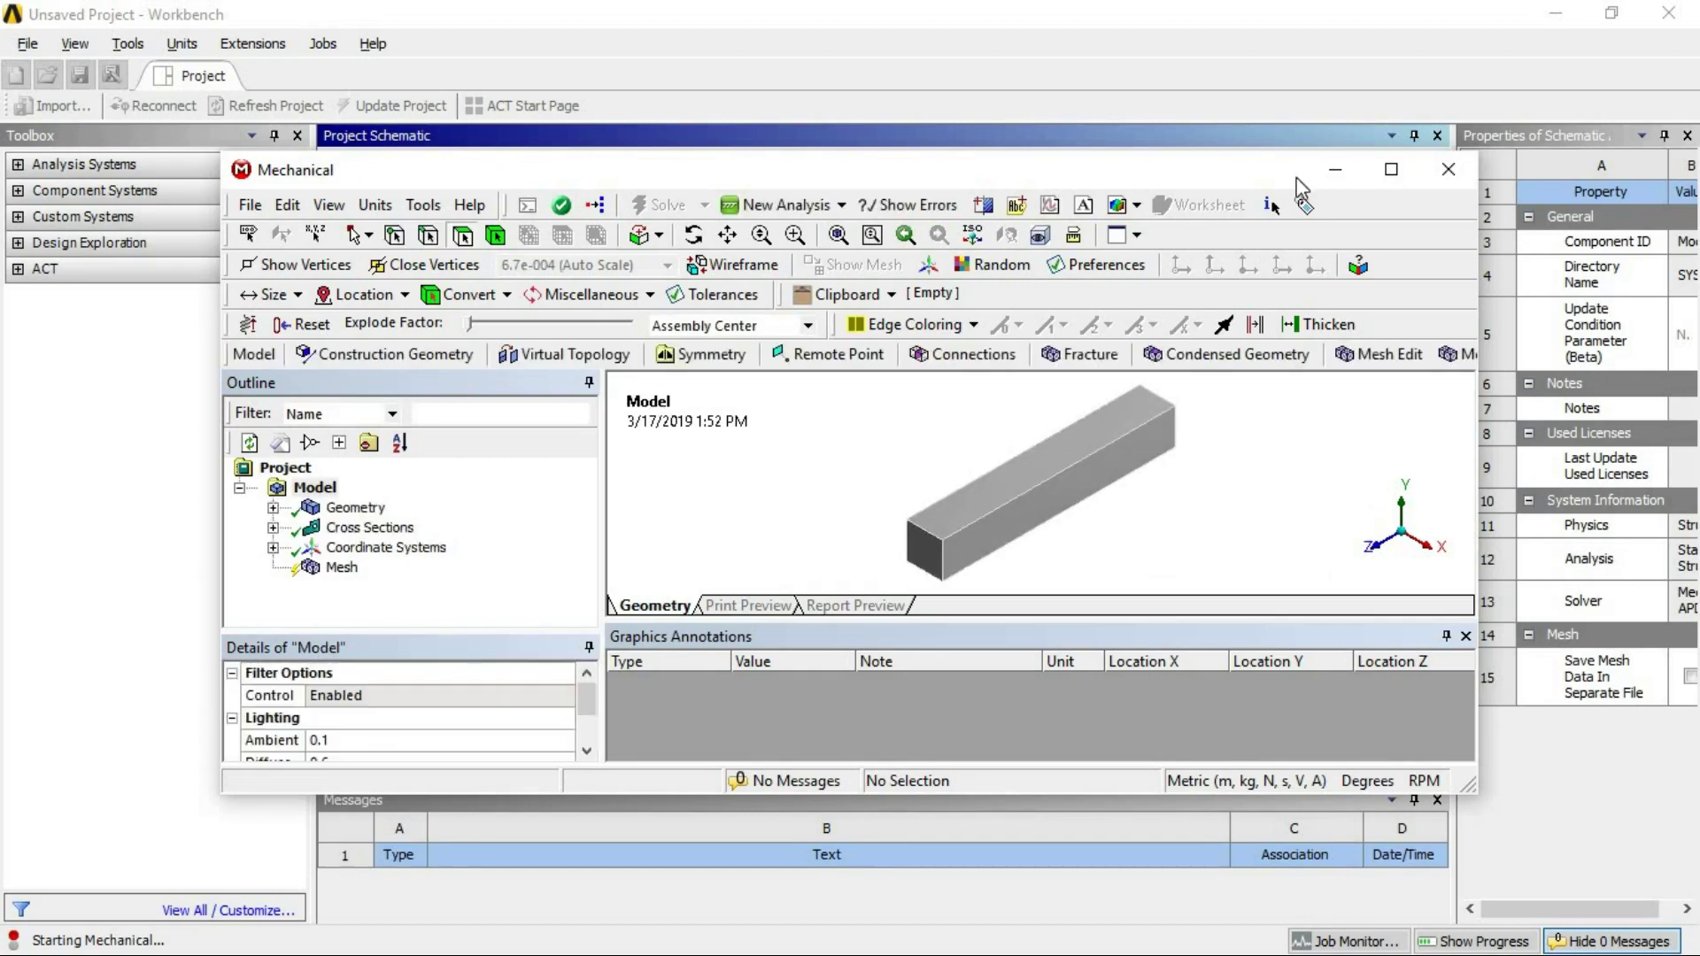
pyautogui.click(1392, 170)
pyautogui.rightClick(588, 248)
pyautogui.click(641, 274)
pyautogui.moveTo(726, 421); pyautogui.dragTo(721, 470, button='middle')
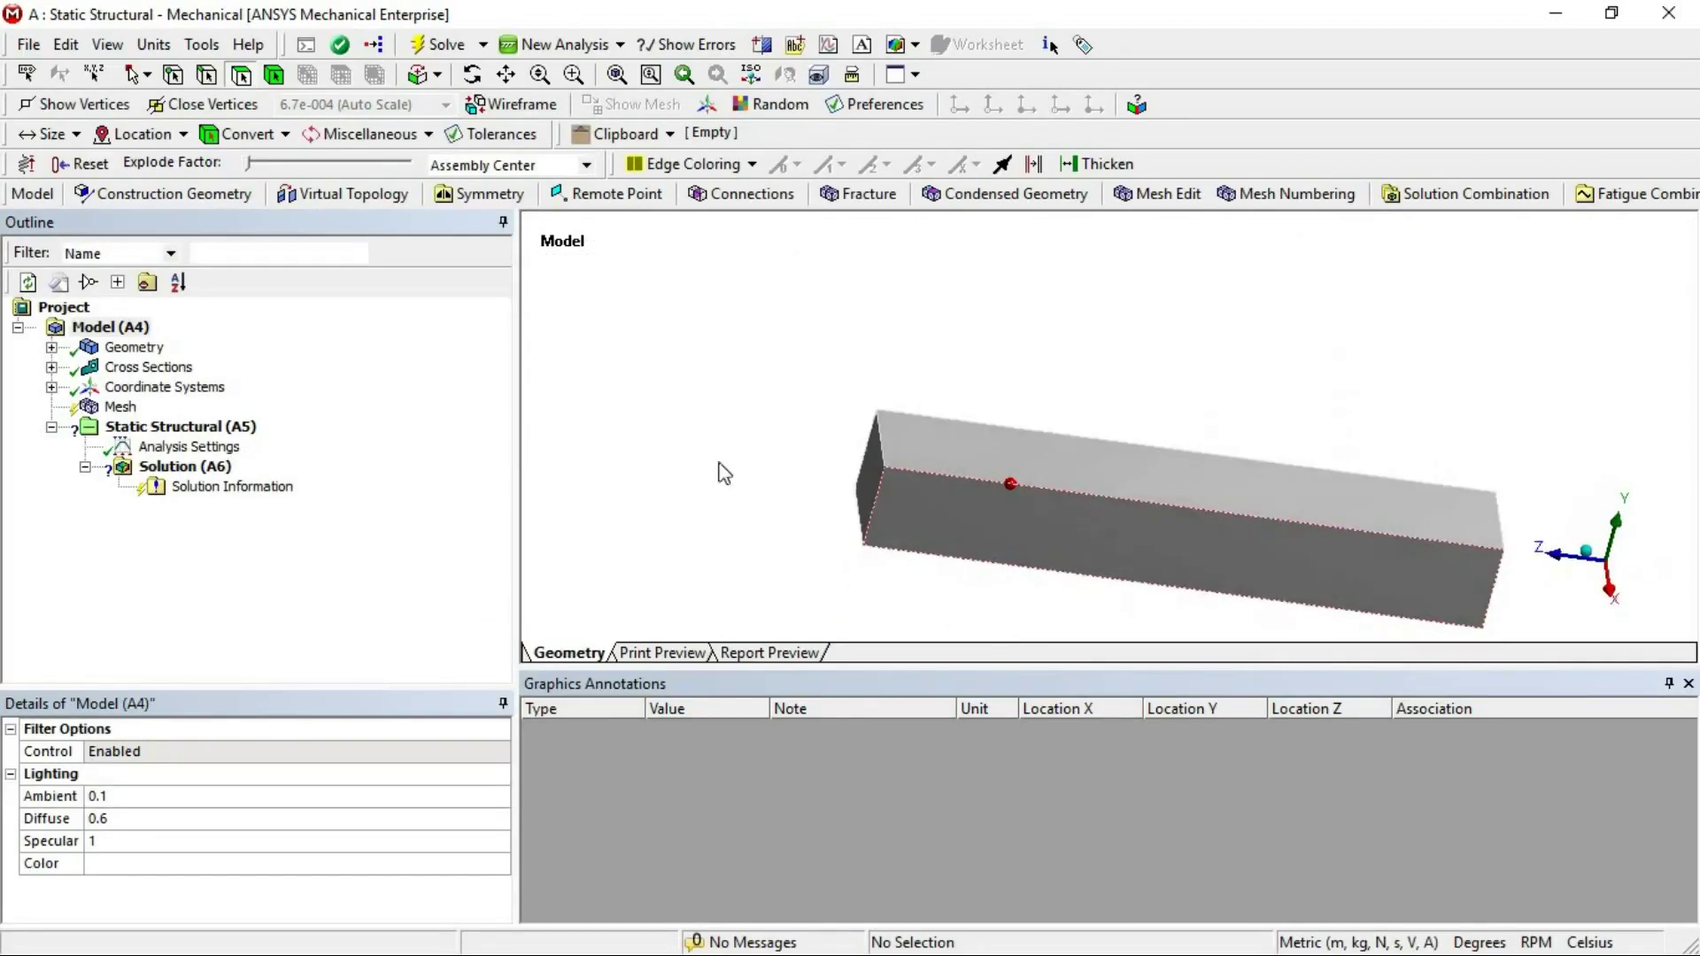
# - Generate the mesh from the Mesh branch, inspect the brick elements, then select Static Structural (A5)
pyautogui.click(120, 407)
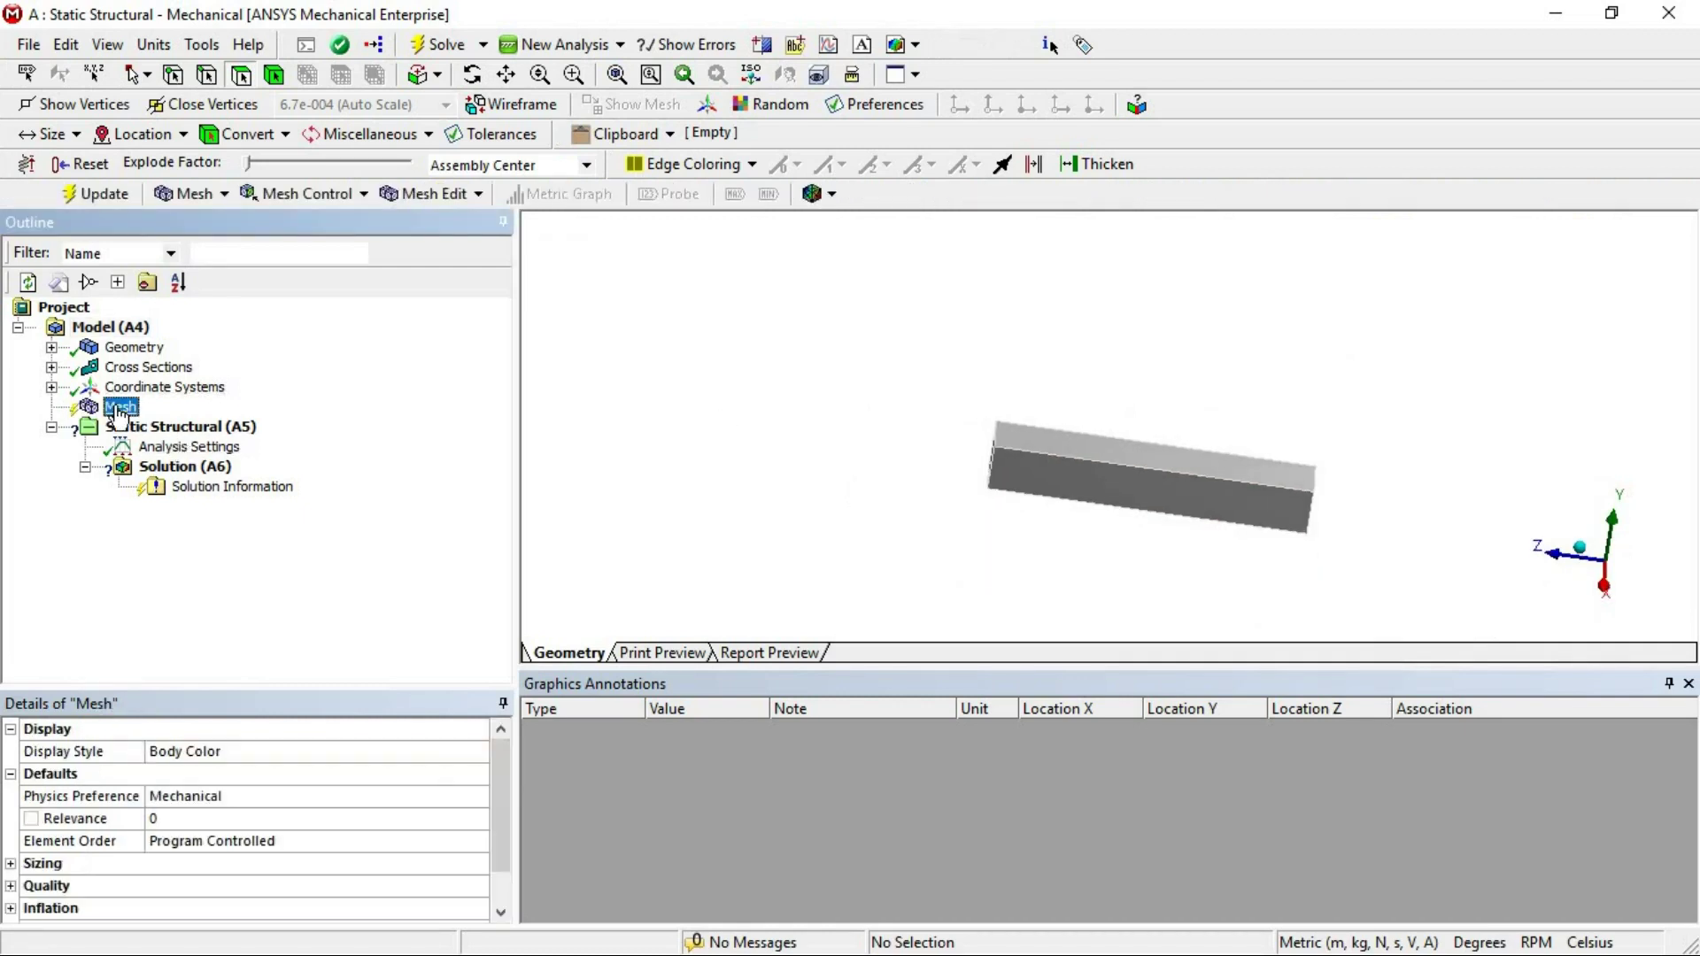
pyautogui.rightClick(122, 410)
pyautogui.click(199, 493)
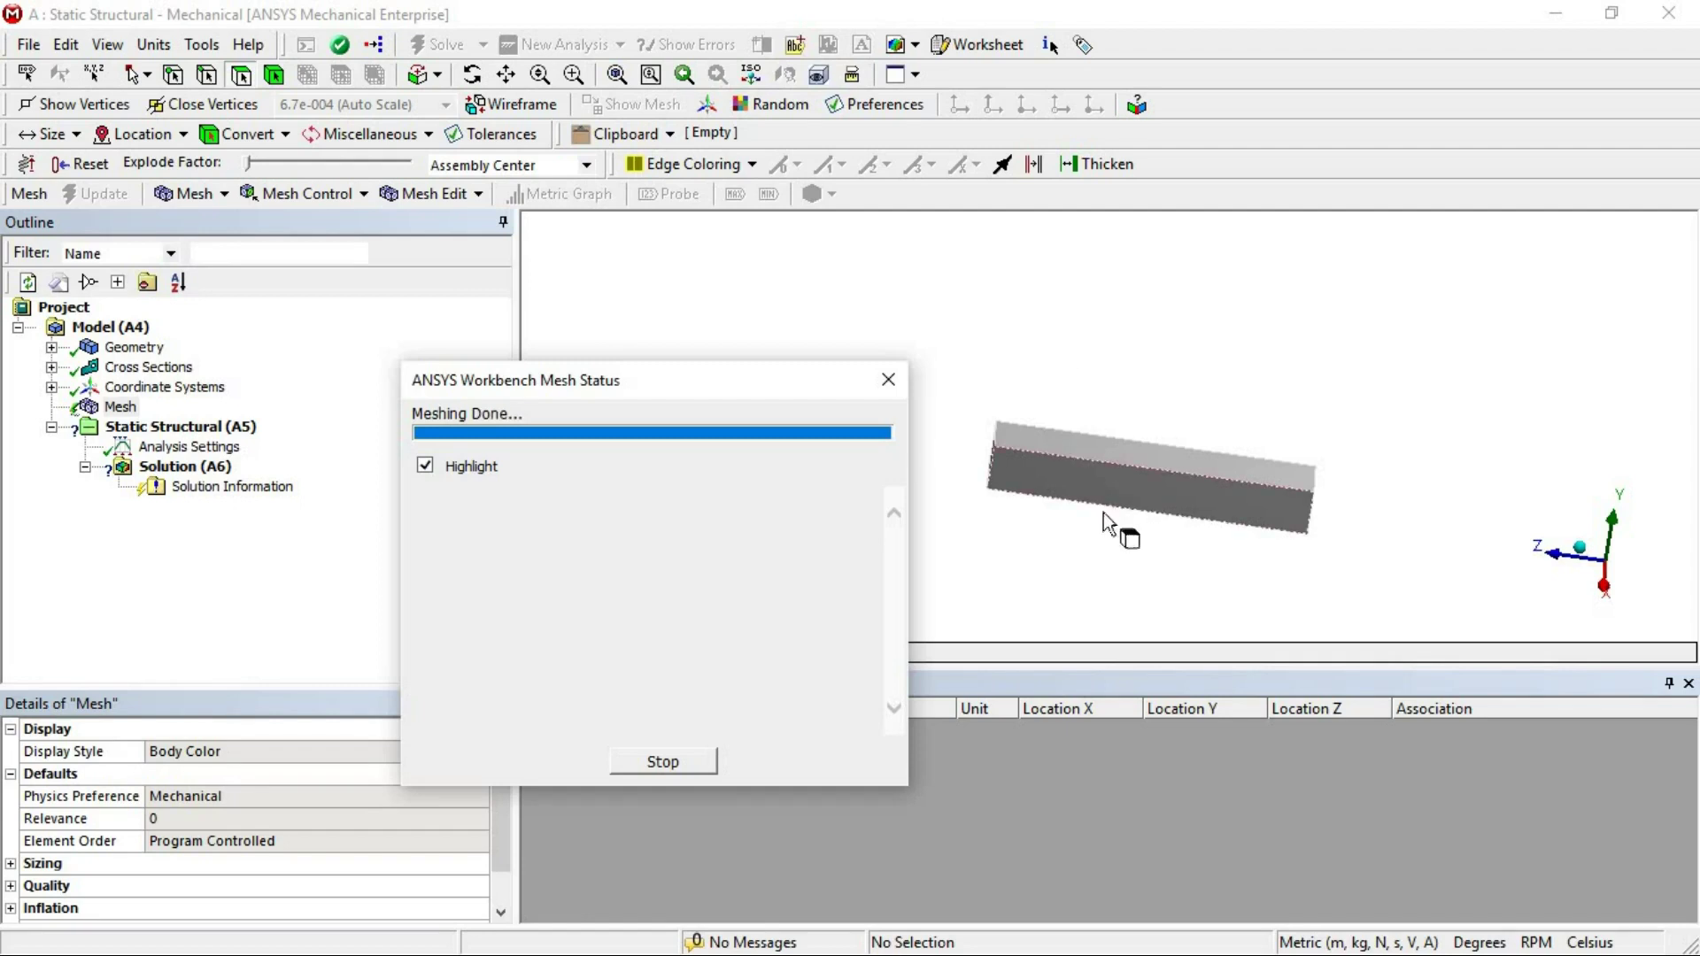
pyautogui.scroll(3, 1088, 537)
pyautogui.moveTo(1089, 543); pyautogui.dragTo(1018, 521, button='middle')
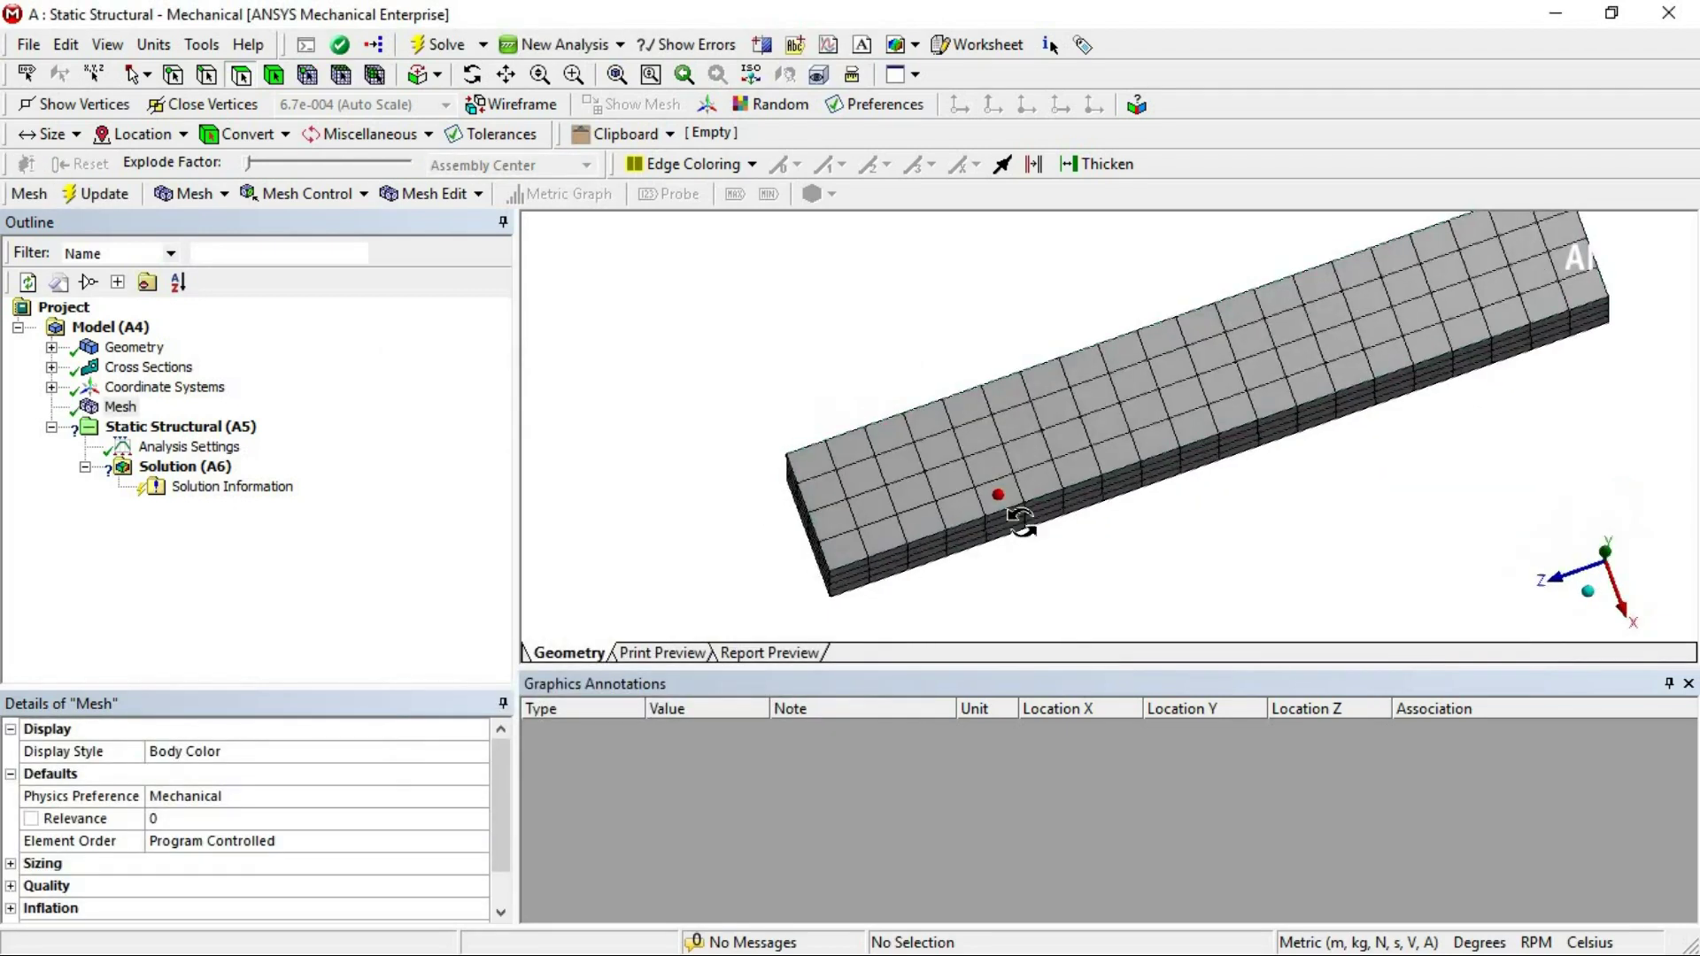
pyautogui.scroll(-1, 1035, 505)
pyautogui.scroll(-2, 1034, 505)
pyautogui.moveTo(993, 667); pyautogui.dragTo(981, 770)
pyautogui.moveTo(1073, 558); pyautogui.dragTo(854, 576, button='middle')
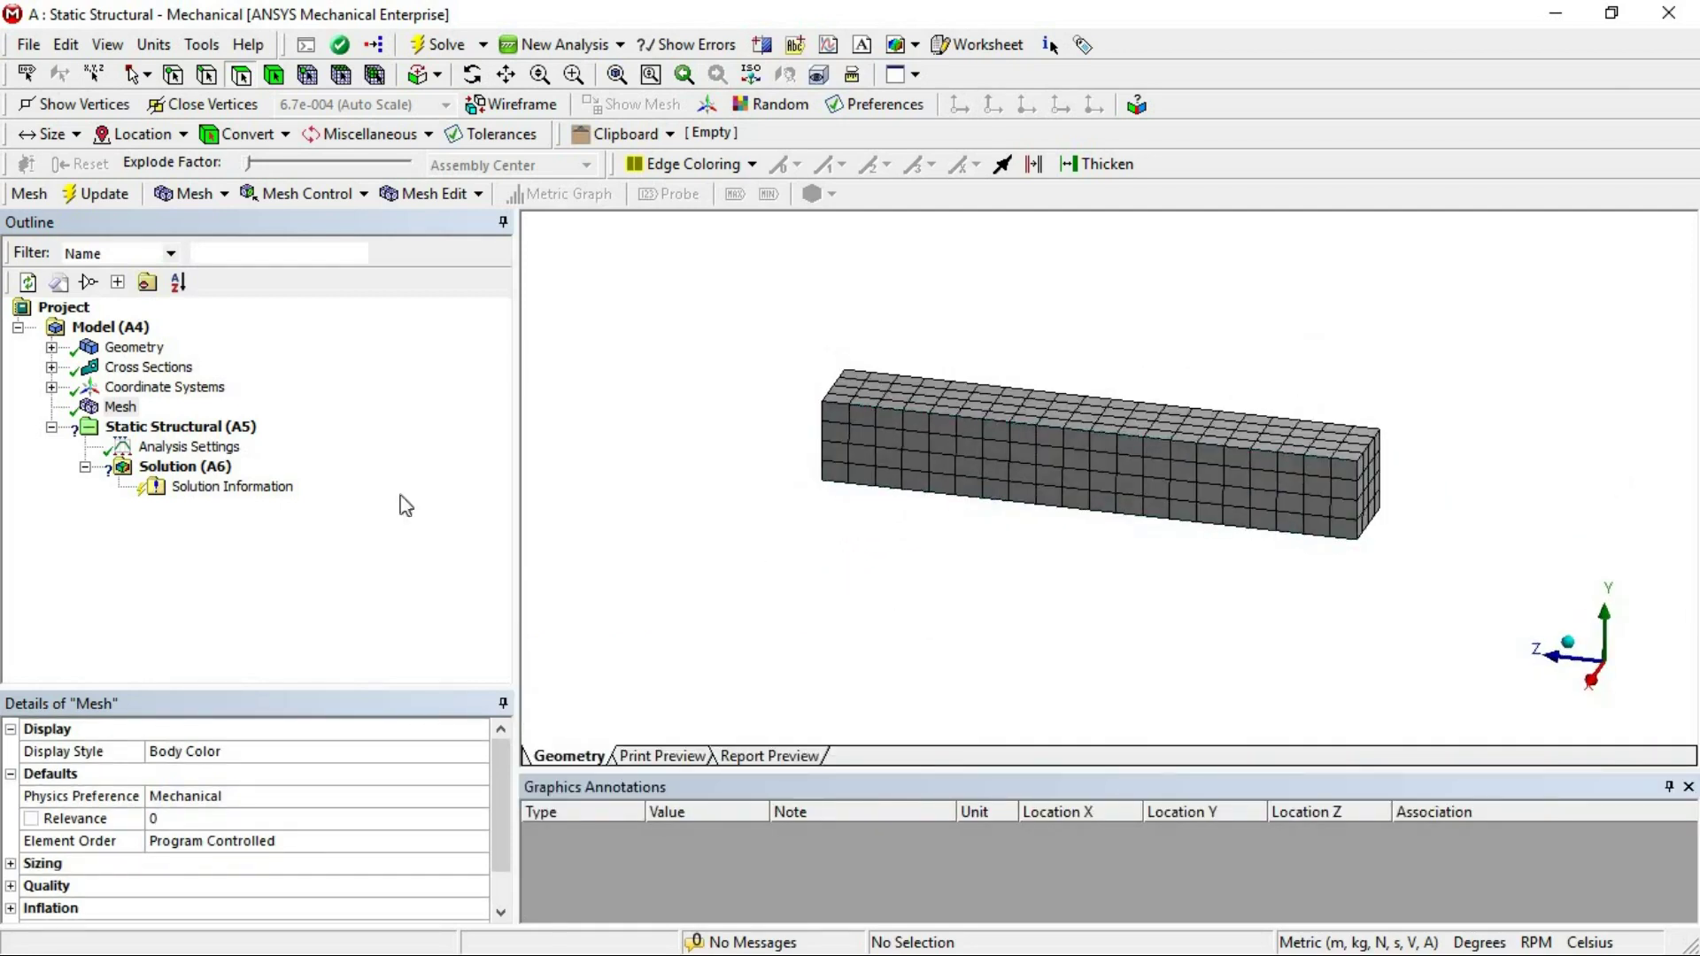
pyautogui.click(180, 427)
pyautogui.moveTo(823, 463); pyautogui.dragTo(836, 432, button='middle')
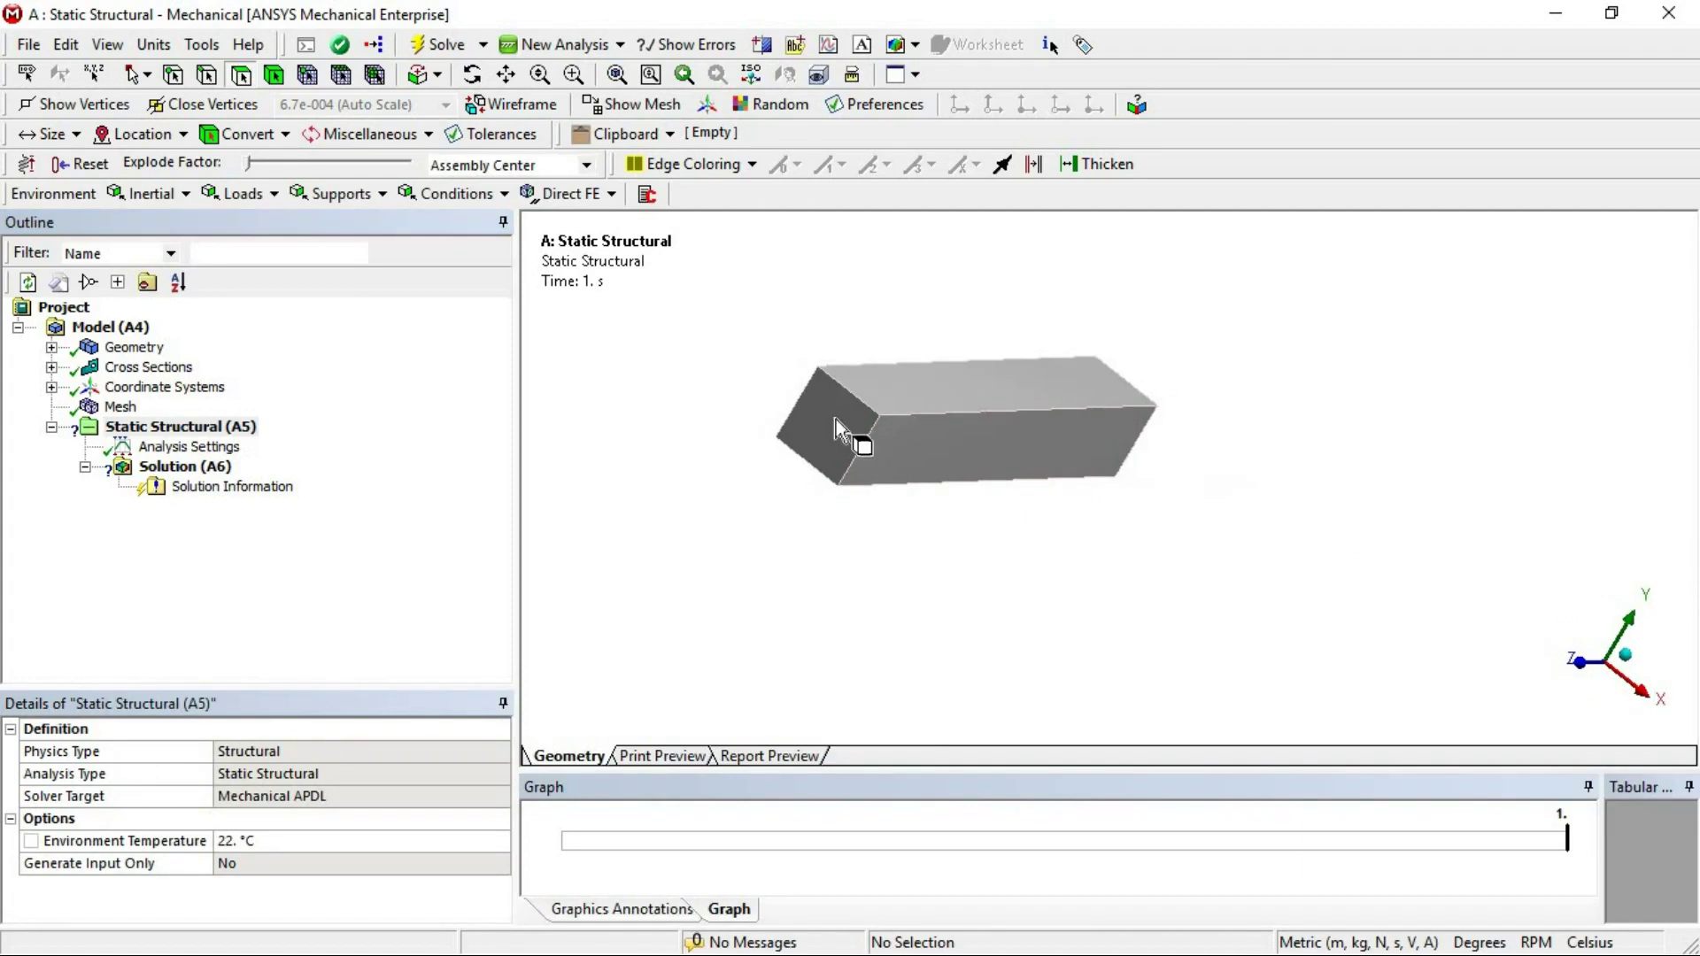
# - Add a Fixed Support on the beam's end face
pyautogui.click(836, 431)
pyautogui.rightClick(838, 431)
pyautogui.moveTo(890, 352)
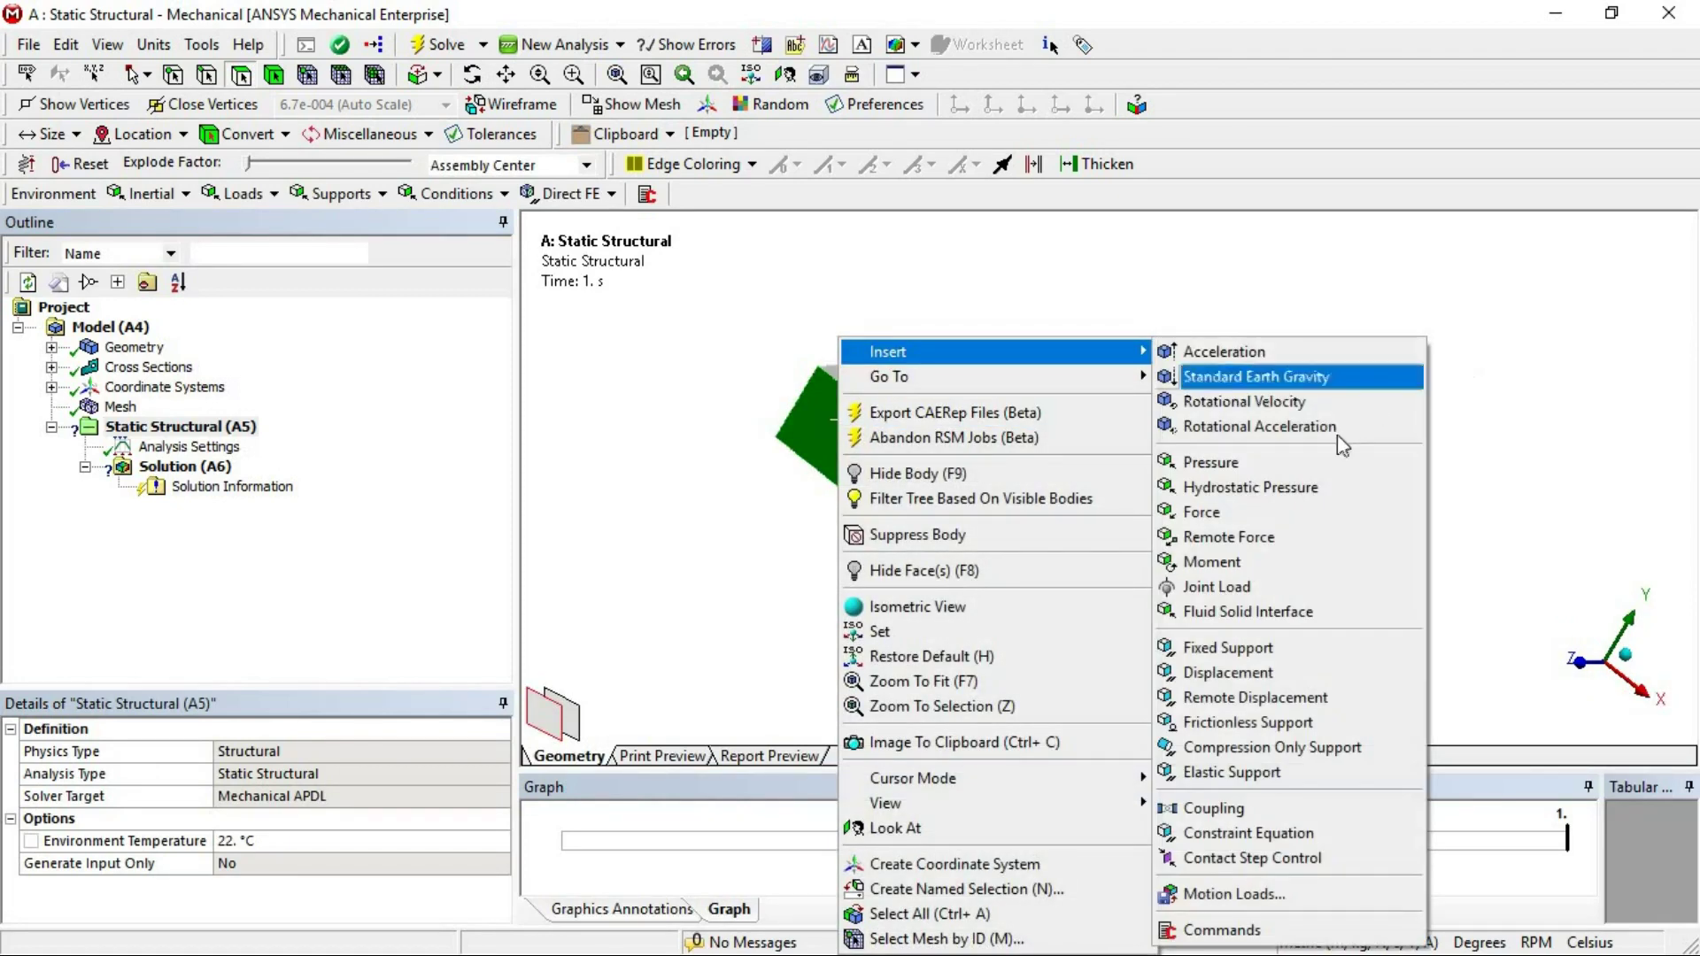
pyautogui.click(1248, 650)
pyautogui.moveTo(1248, 650); pyautogui.dragTo(969, 456, button='middle')
pyautogui.scroll(3, 975, 516)
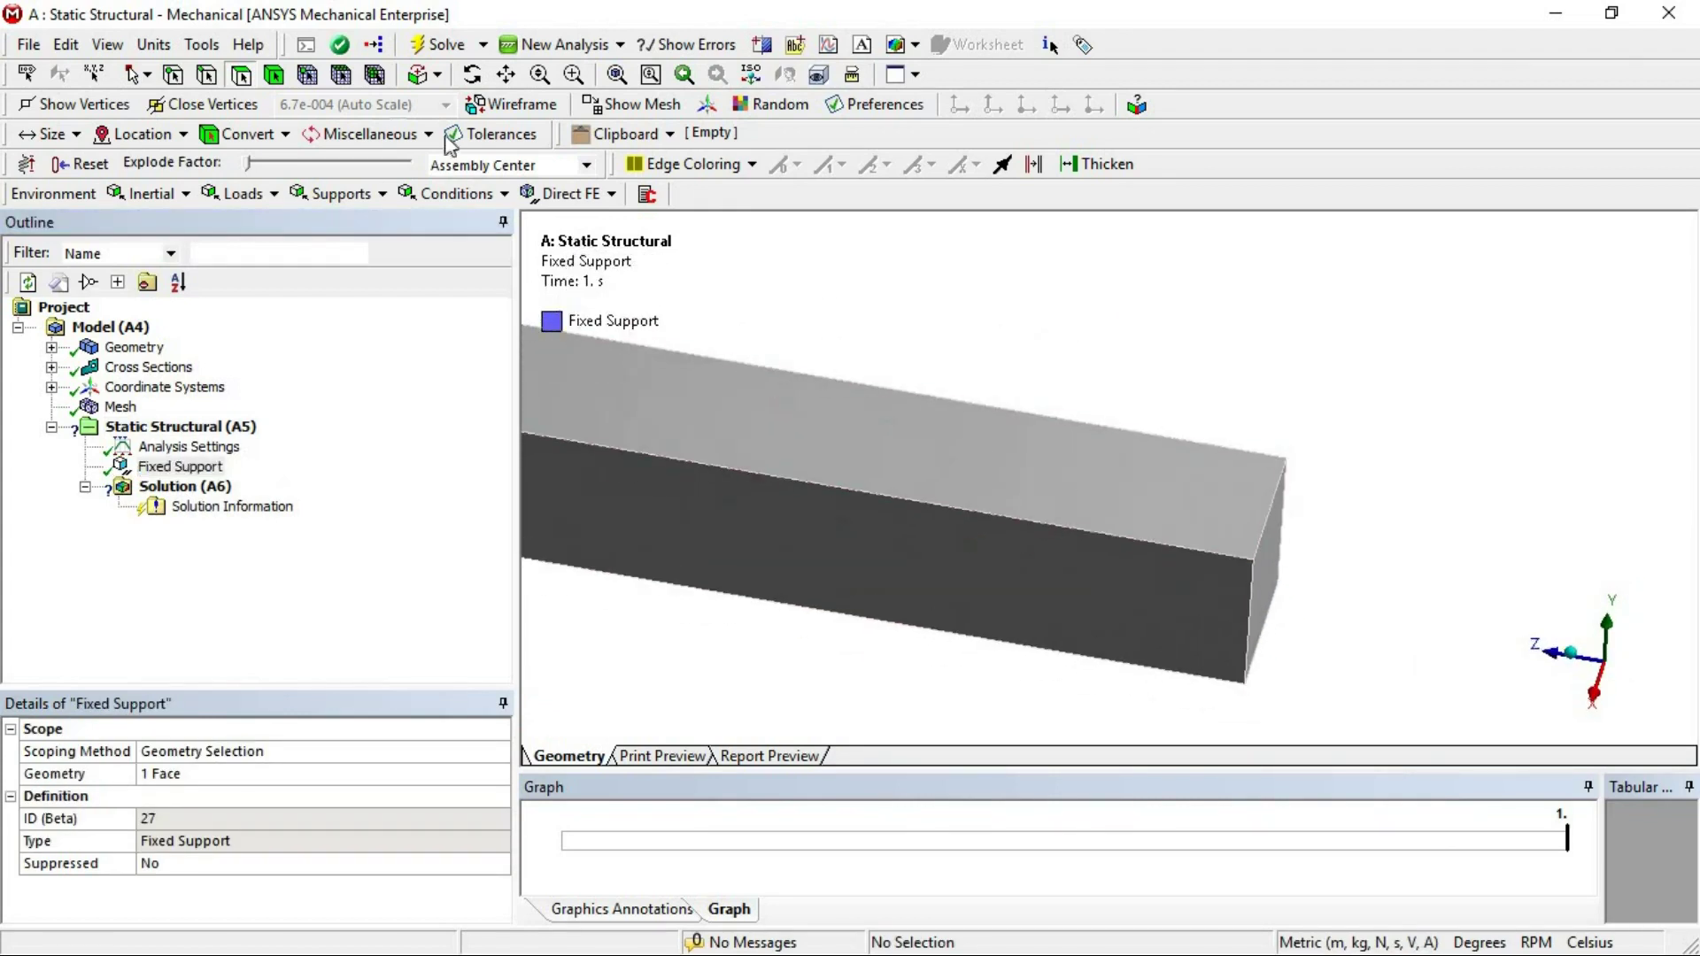
# - Switch the selection filter to nodes and pick the first node on the beam's top edge
pyautogui.click(375, 75)
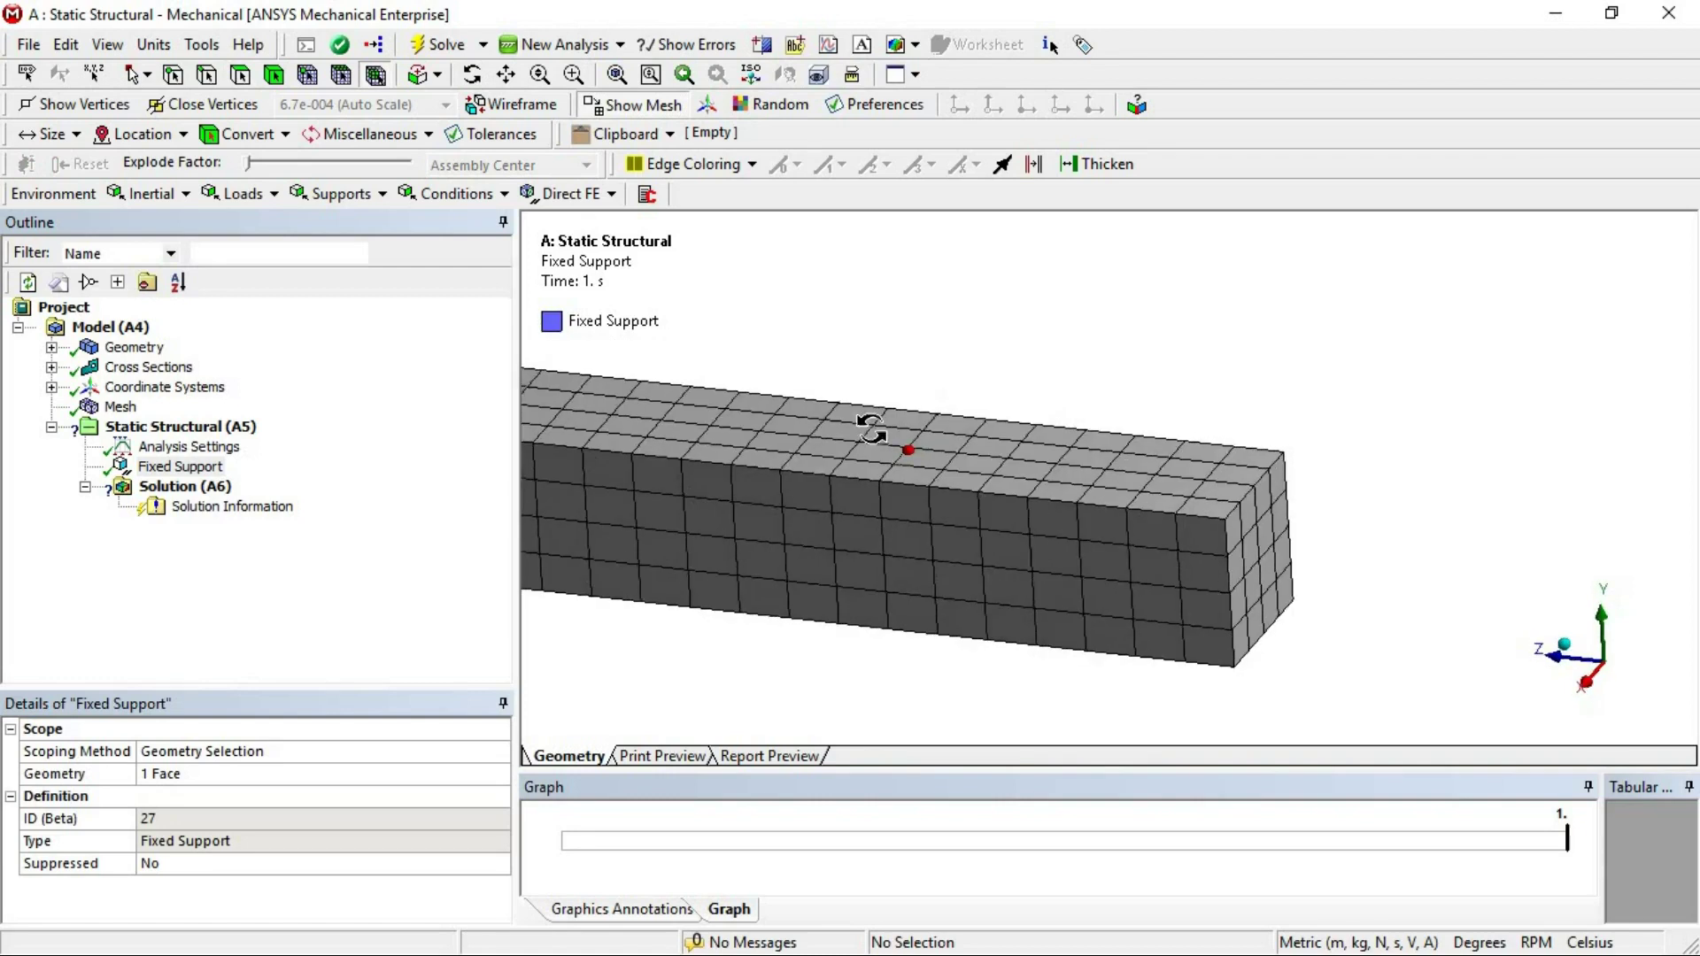
pyautogui.scroll(2, 1027, 505)
pyautogui.keyDown('ctrl'); pyautogui.moveTo(1036, 497); pyautogui.dragTo(828, 506, button='middle'); pyautogui.keyUp('ctrl')
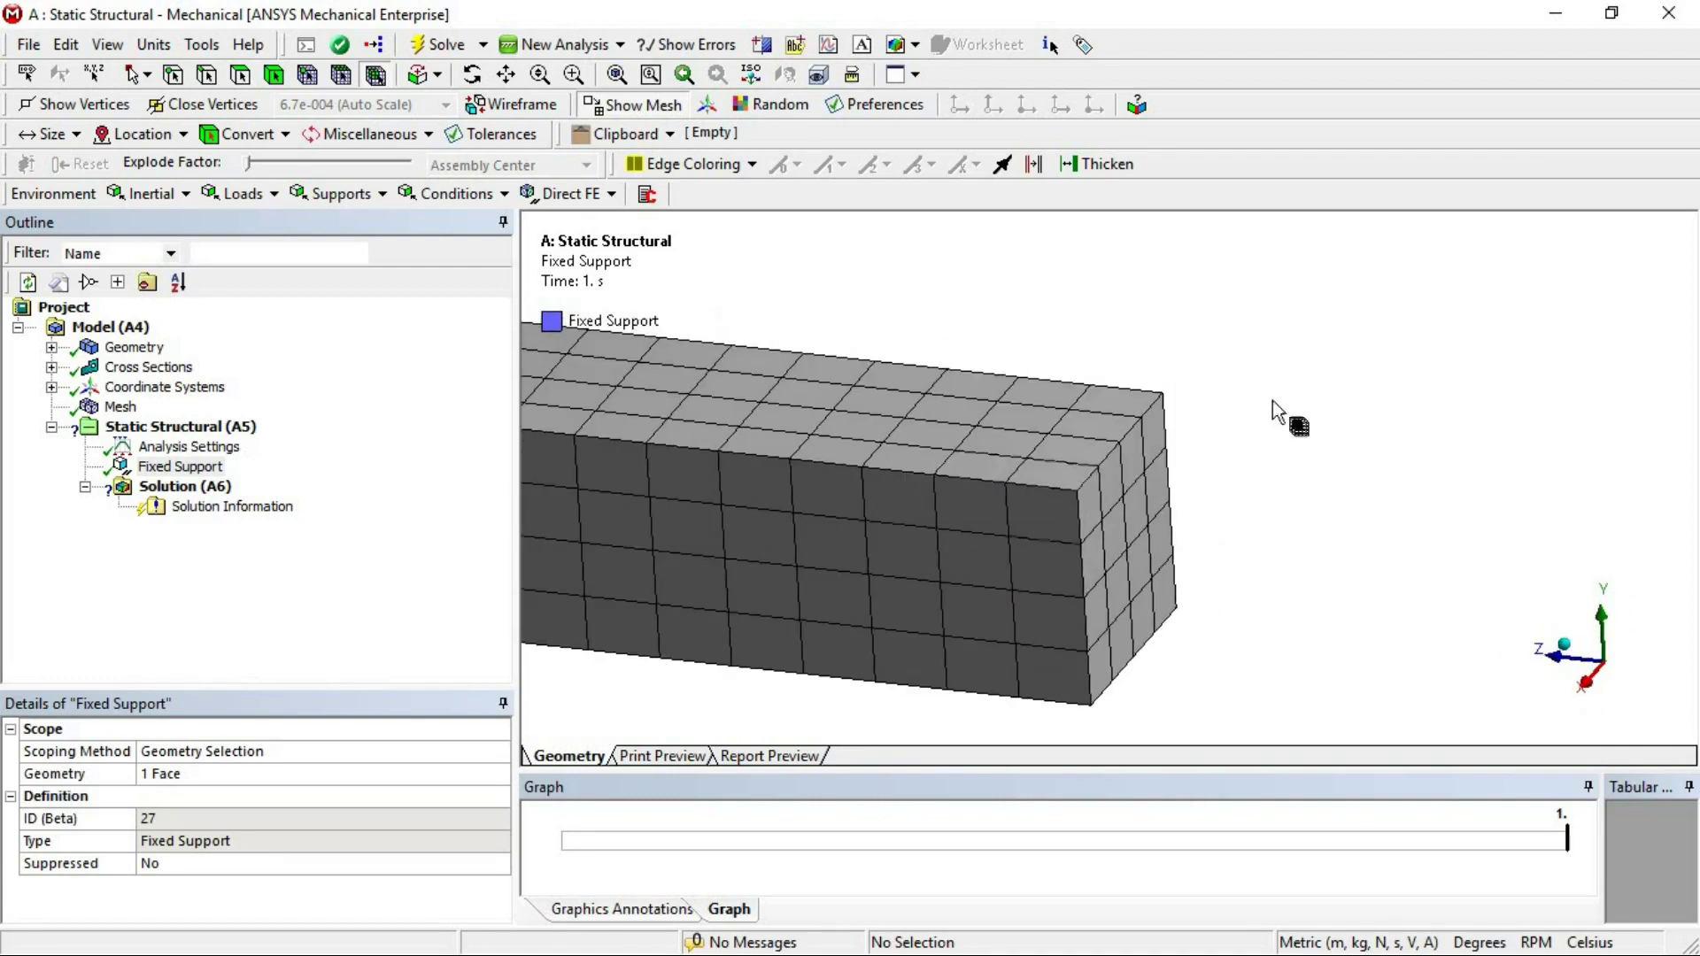
pyautogui.click(174, 75)
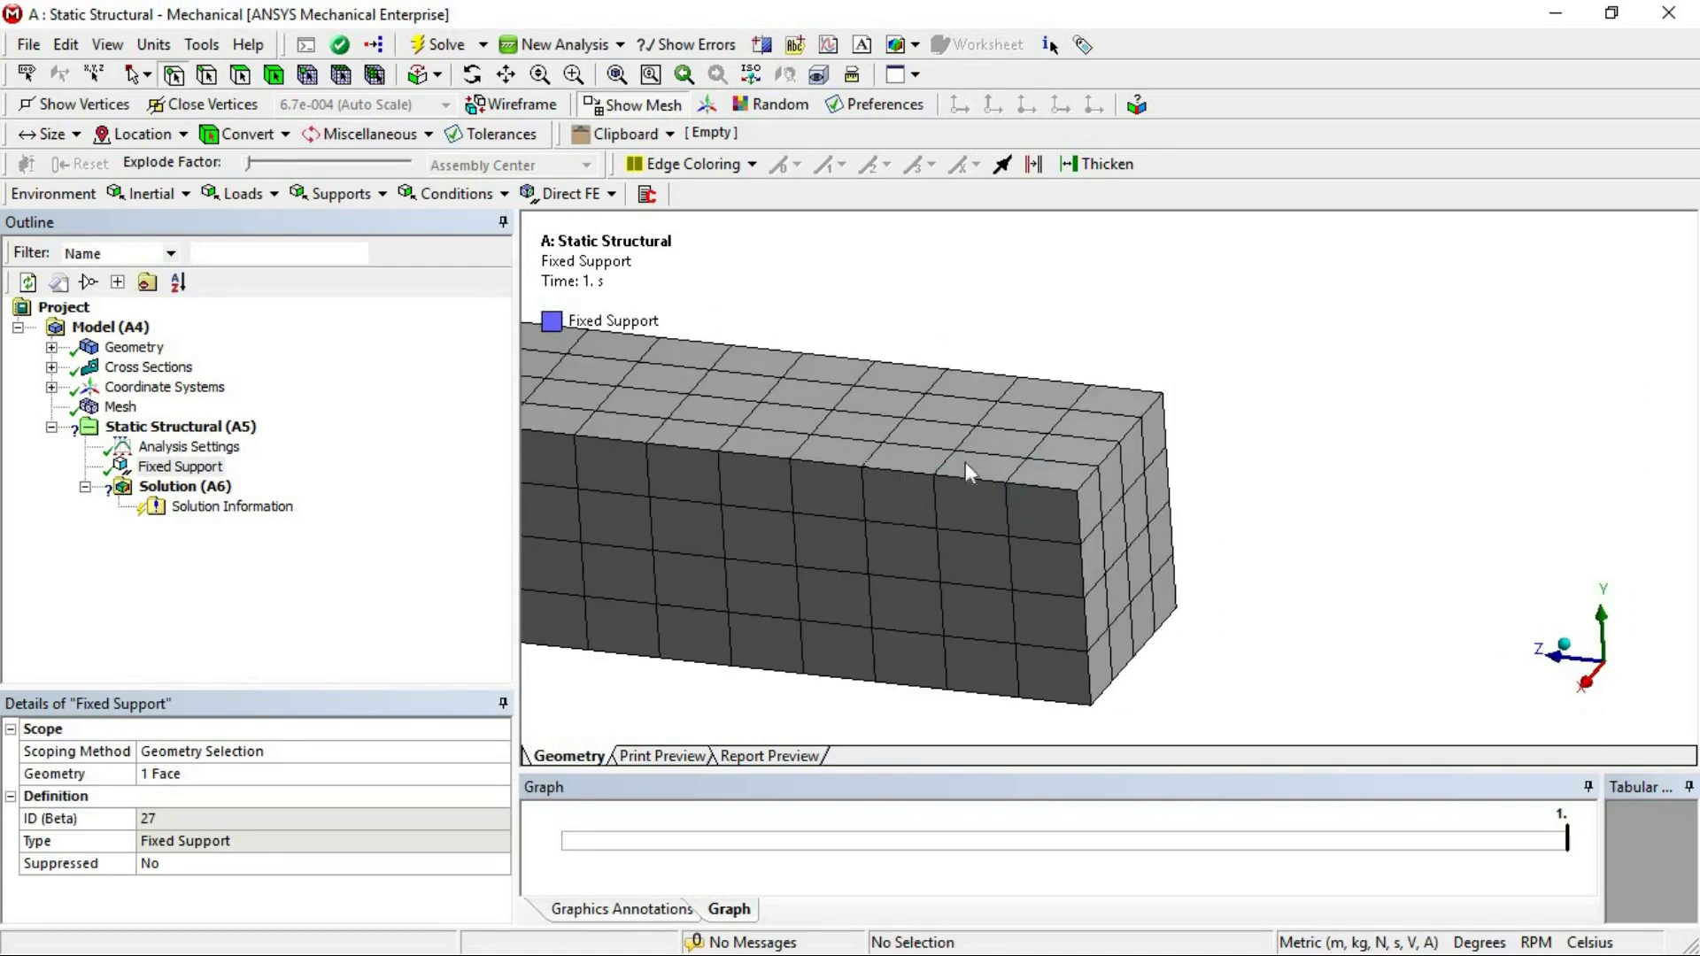
pyautogui.click(1101, 490)
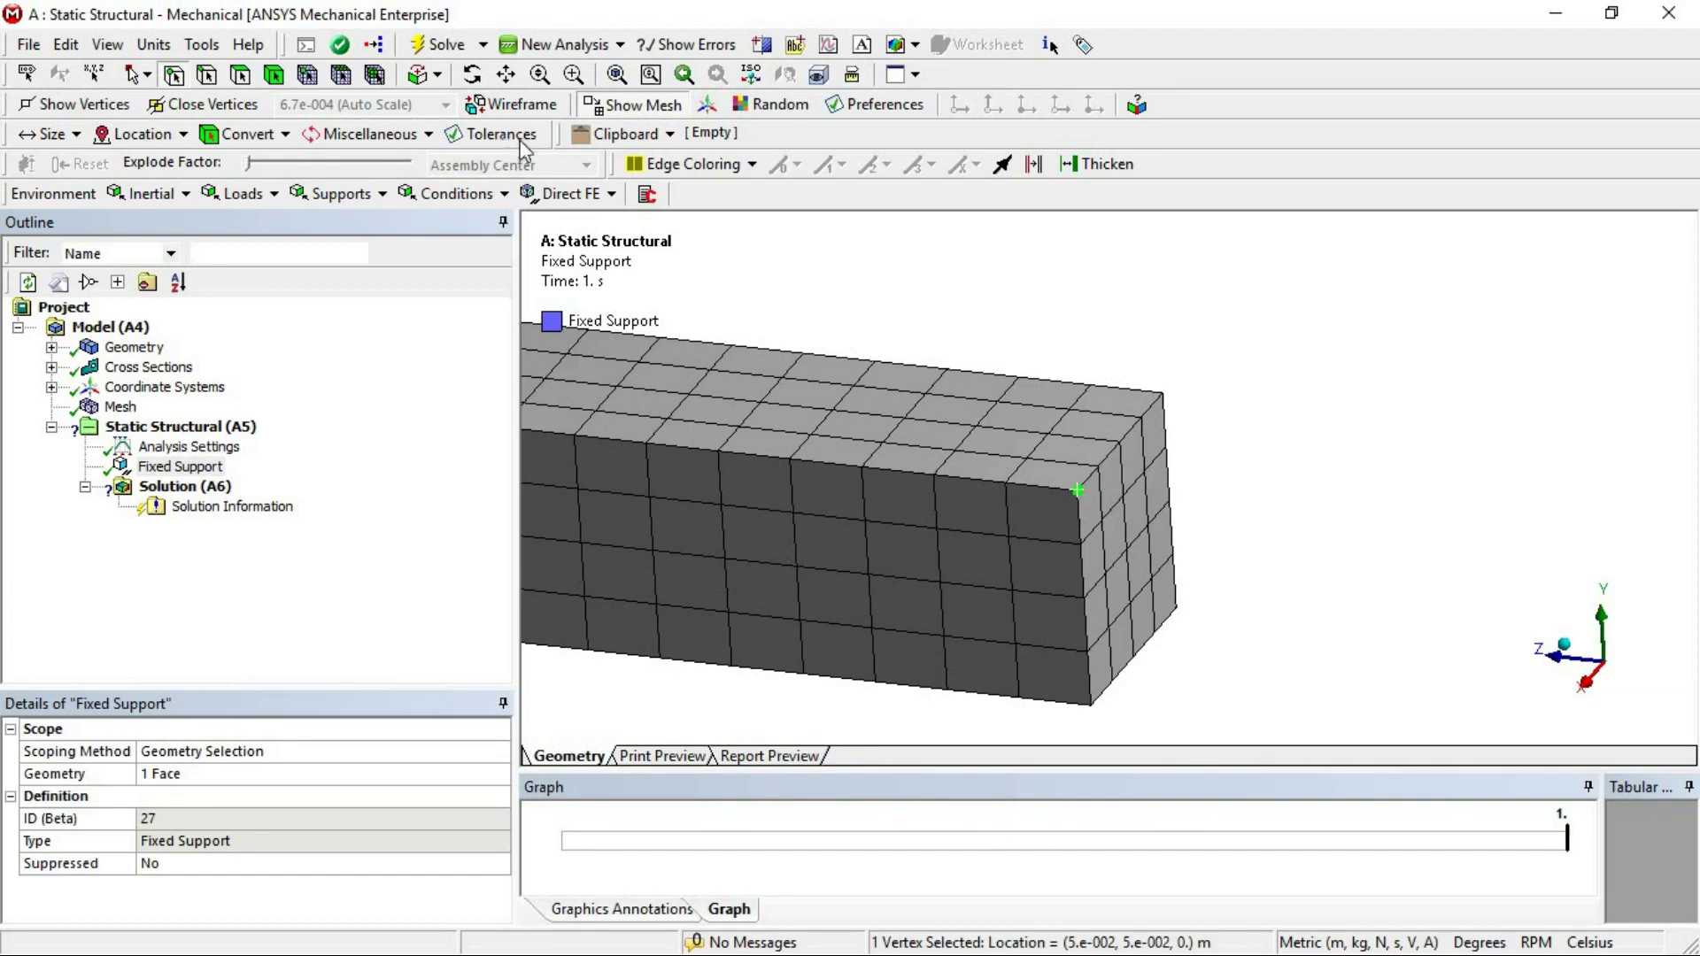
pyautogui.click(308, 75)
pyautogui.click(1077, 489)
# - Add four more nodes along the beam's free-end top edge to the selection
pyautogui.keyDown('ctrl'); pyautogui.click(1098, 467); pyautogui.keyUp('ctrl')
pyautogui.keyDown('ctrl'); pyautogui.click(1120, 442); pyautogui.keyUp('ctrl')
pyautogui.keyDown('ctrl'); pyautogui.click(1141, 417); pyautogui.keyUp('ctrl')
pyautogui.keyDown('ctrl'); pyautogui.click(1161, 394); pyautogui.keyUp('ctrl')
# - Create a named selection called 'Forces' from the five picked nodes
pyautogui.rightClick(1146, 344)
pyautogui.moveTo(1189, 355)
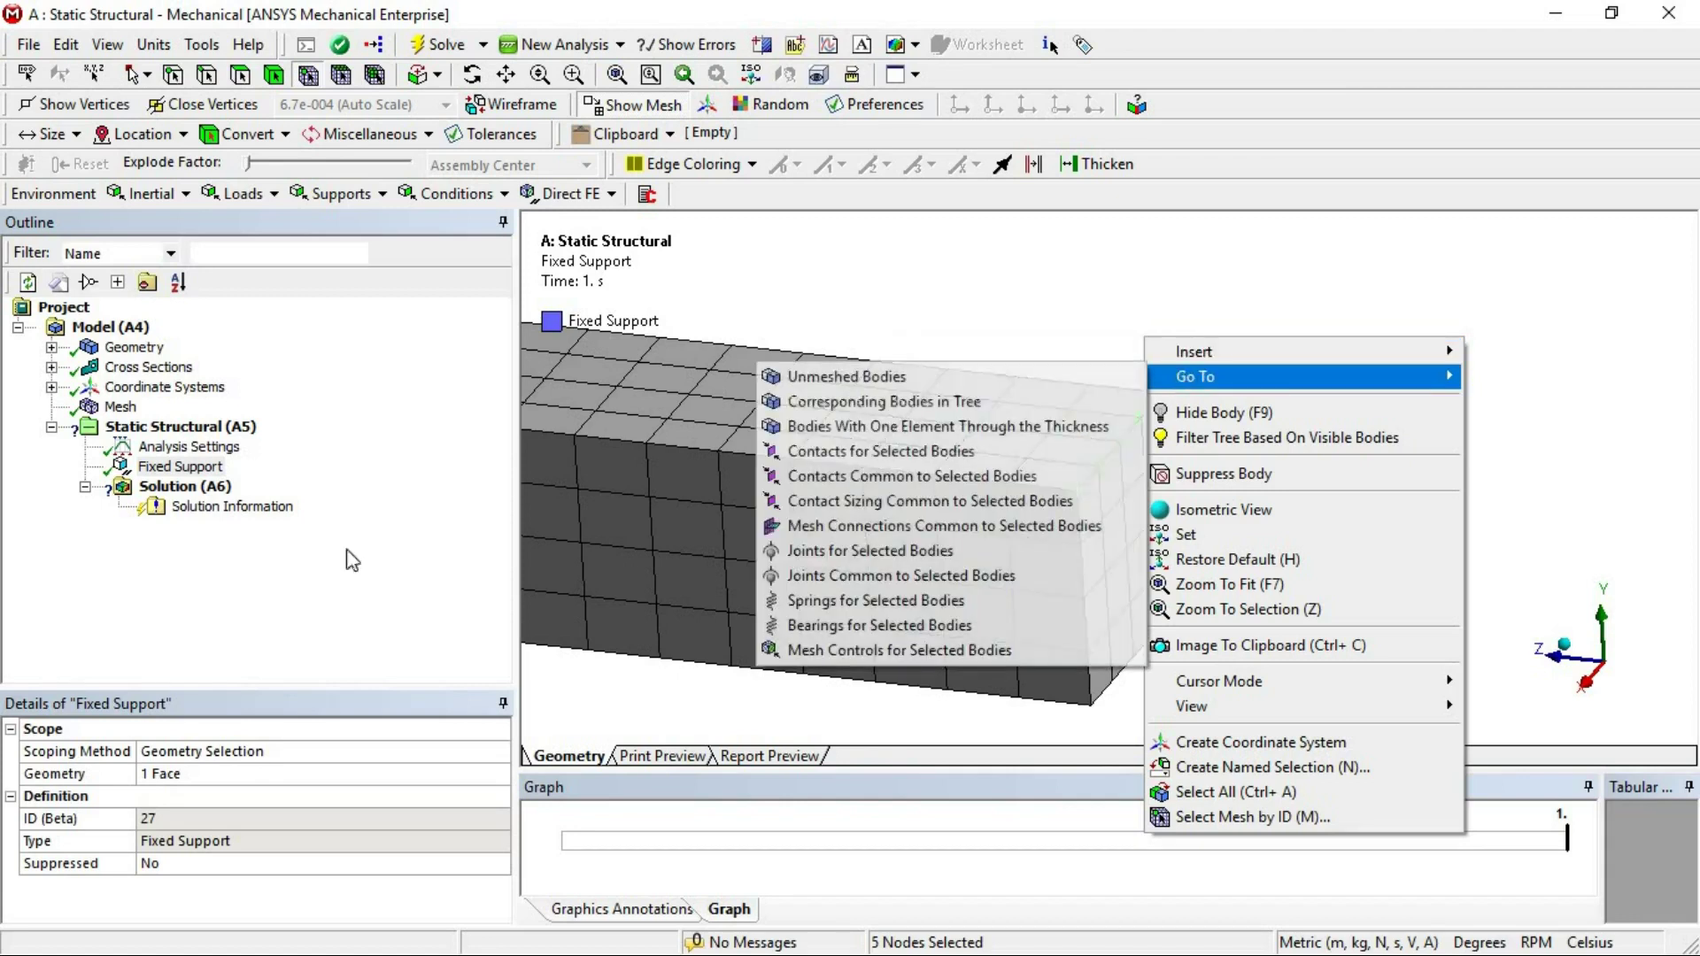
pyautogui.click(203, 429)
pyautogui.rightClick(1146, 363)
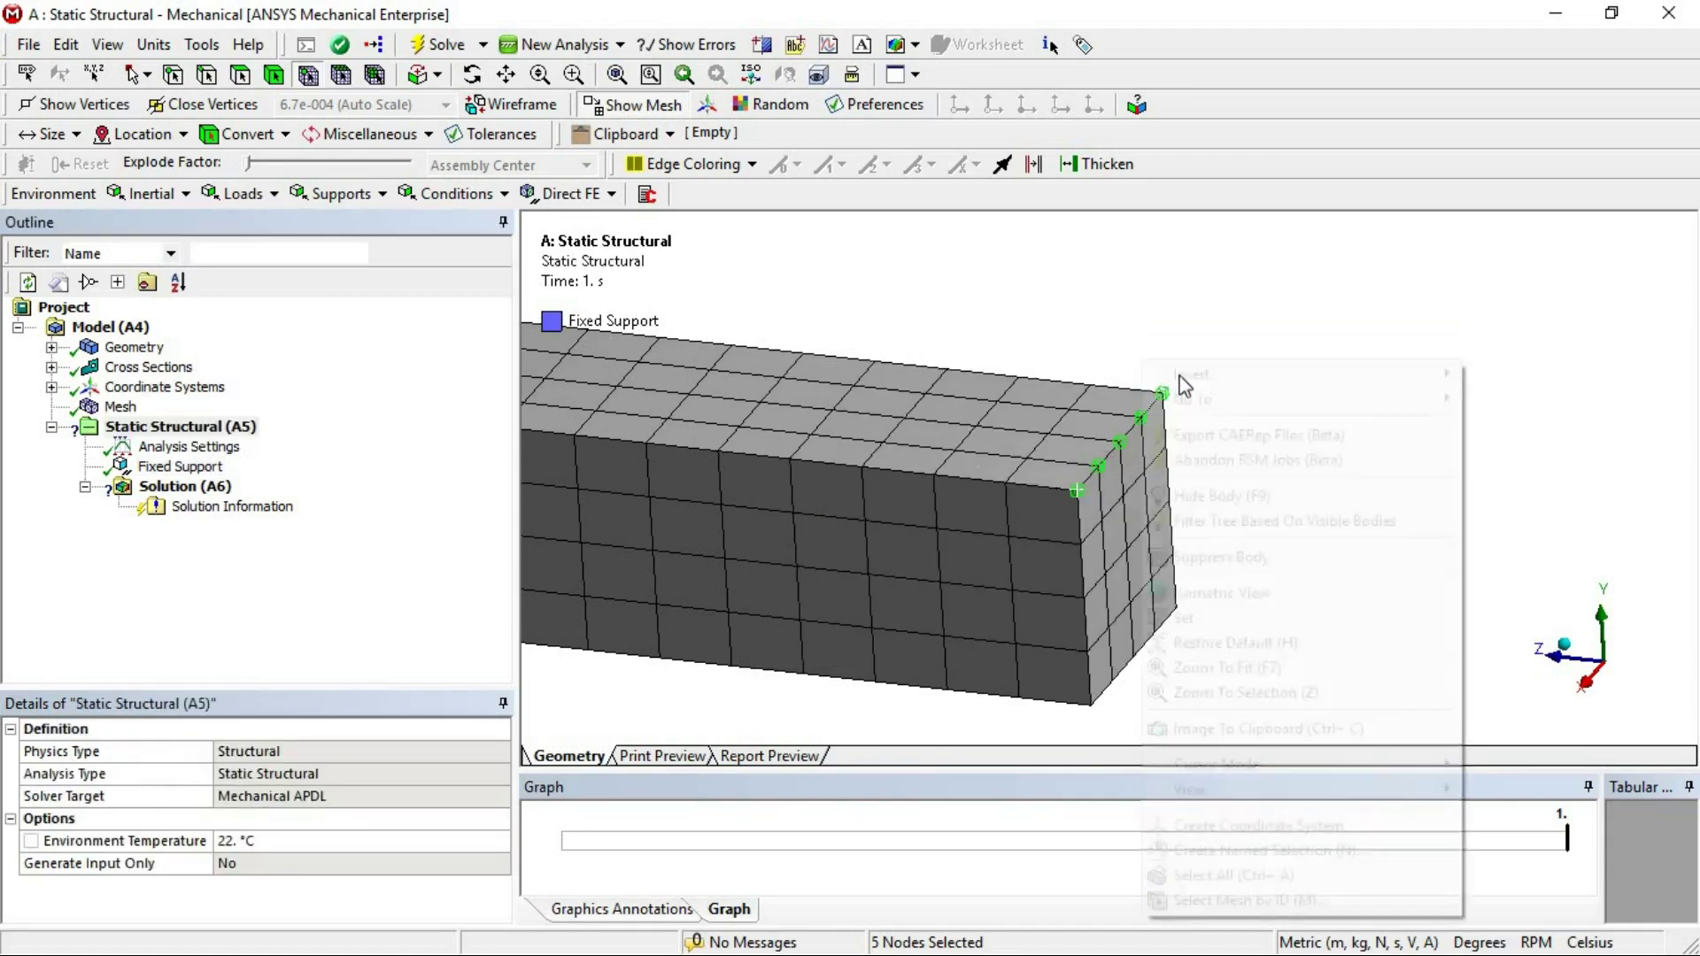
pyautogui.moveTo(1181, 375)
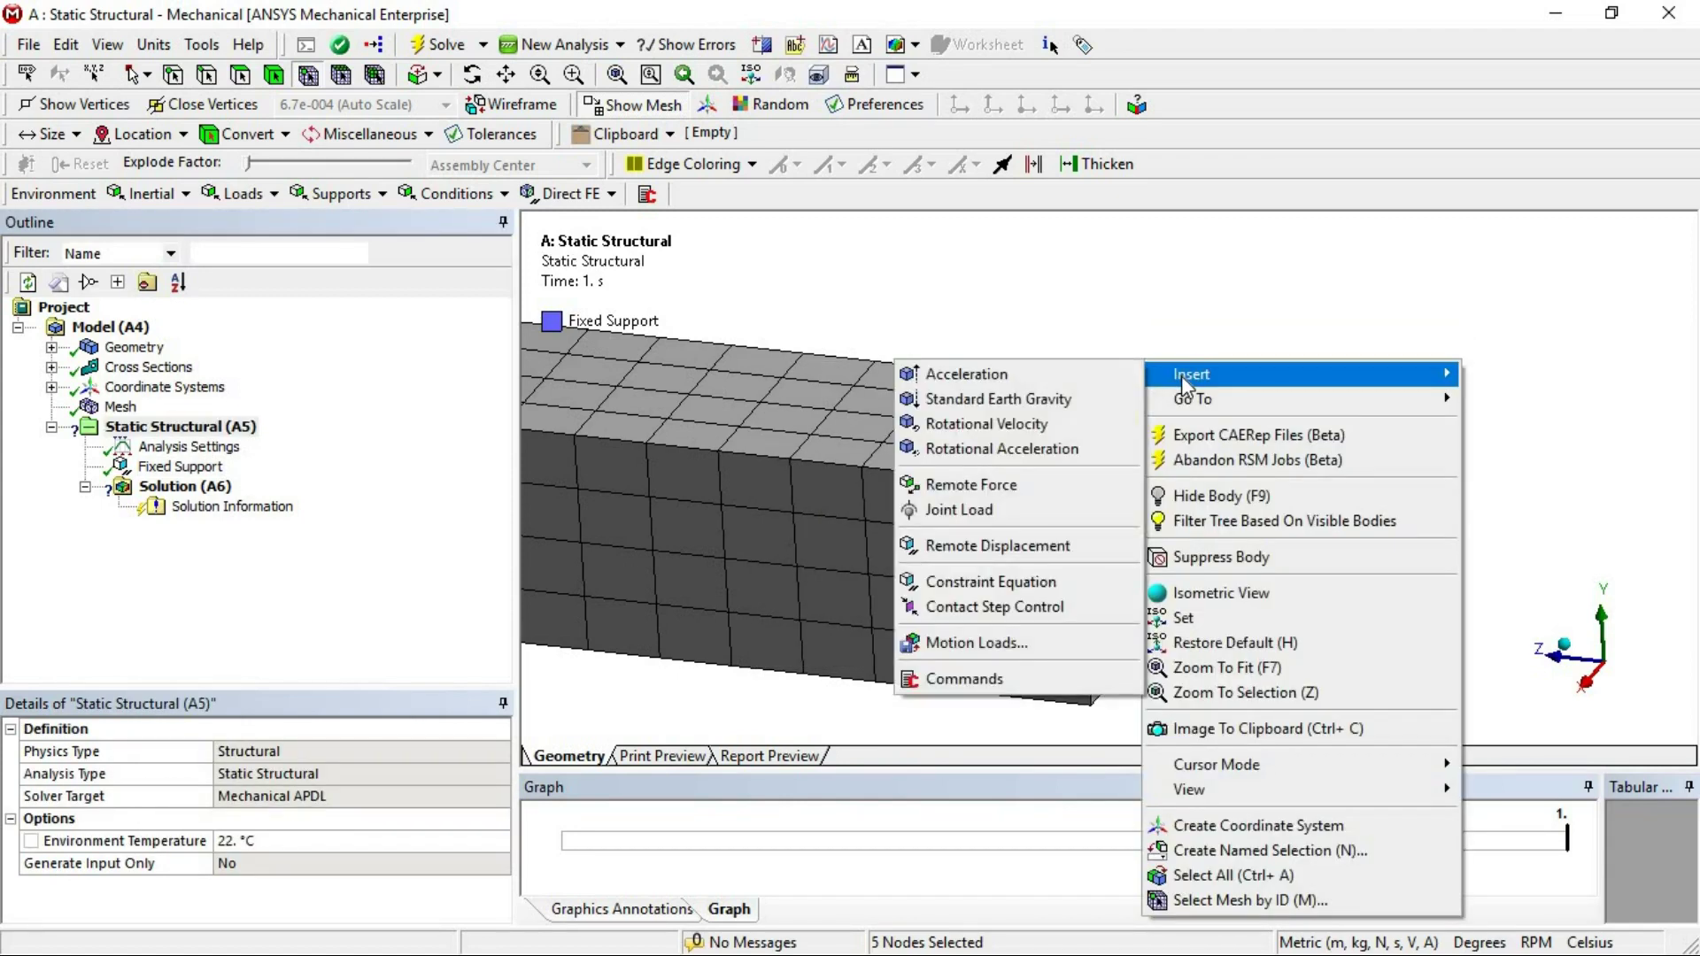
pyautogui.click(1286, 852)
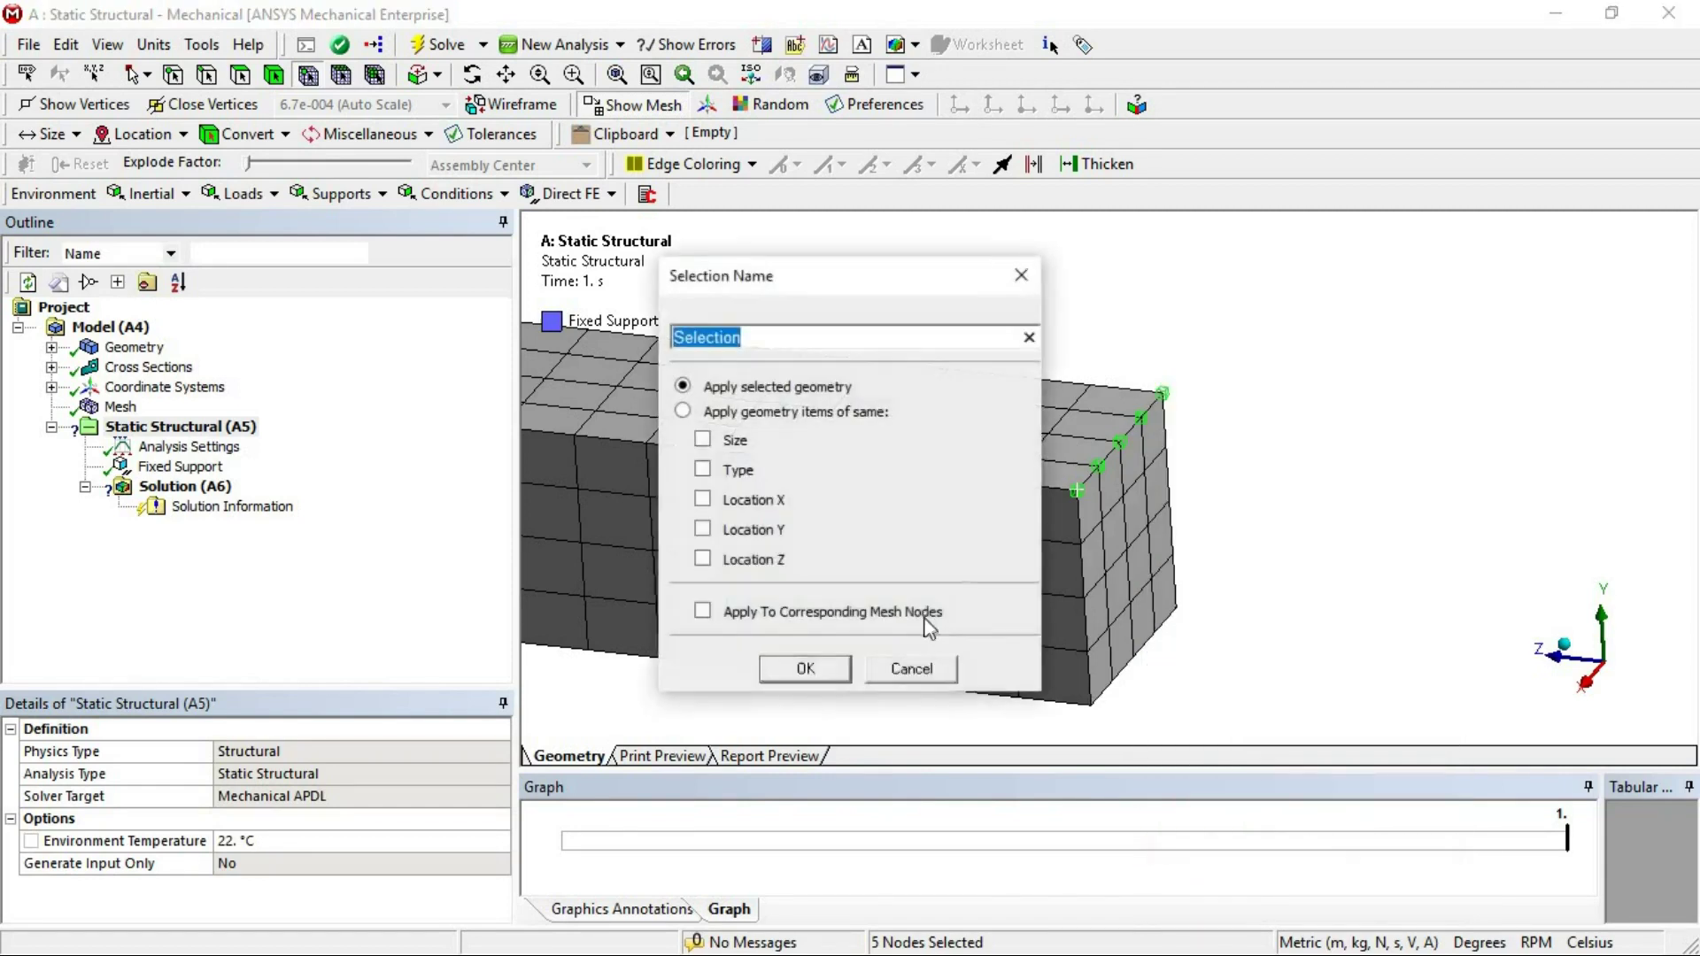
pyautogui.write('Forces')
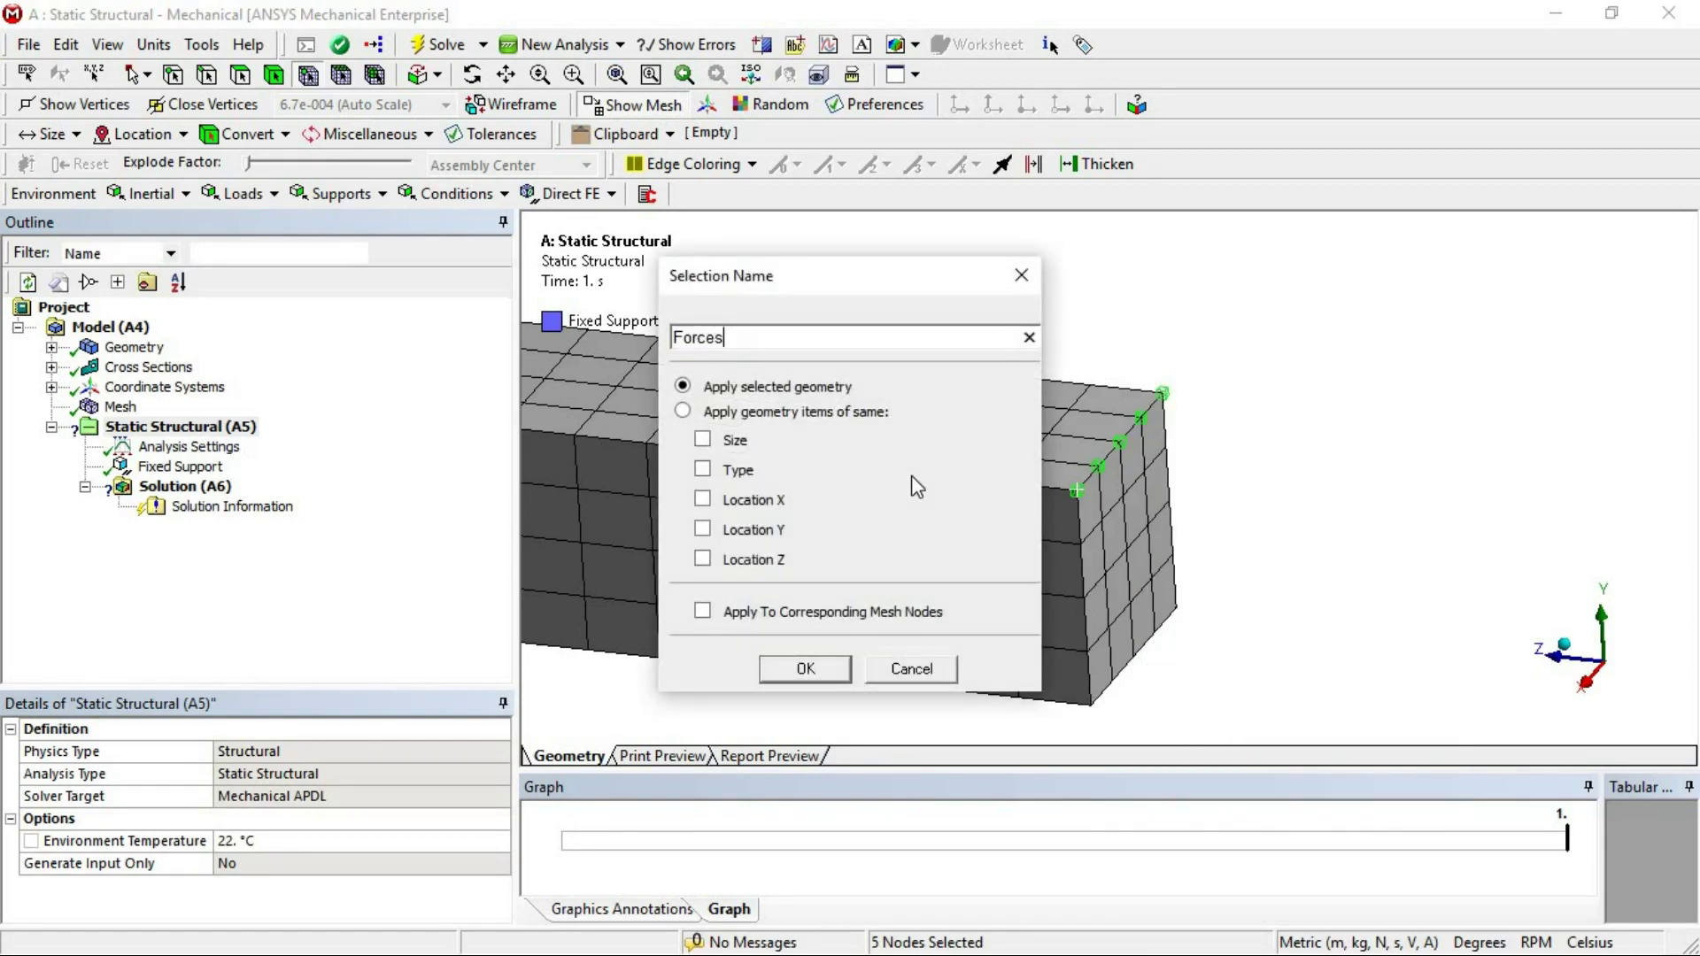
pyautogui.press('Return')
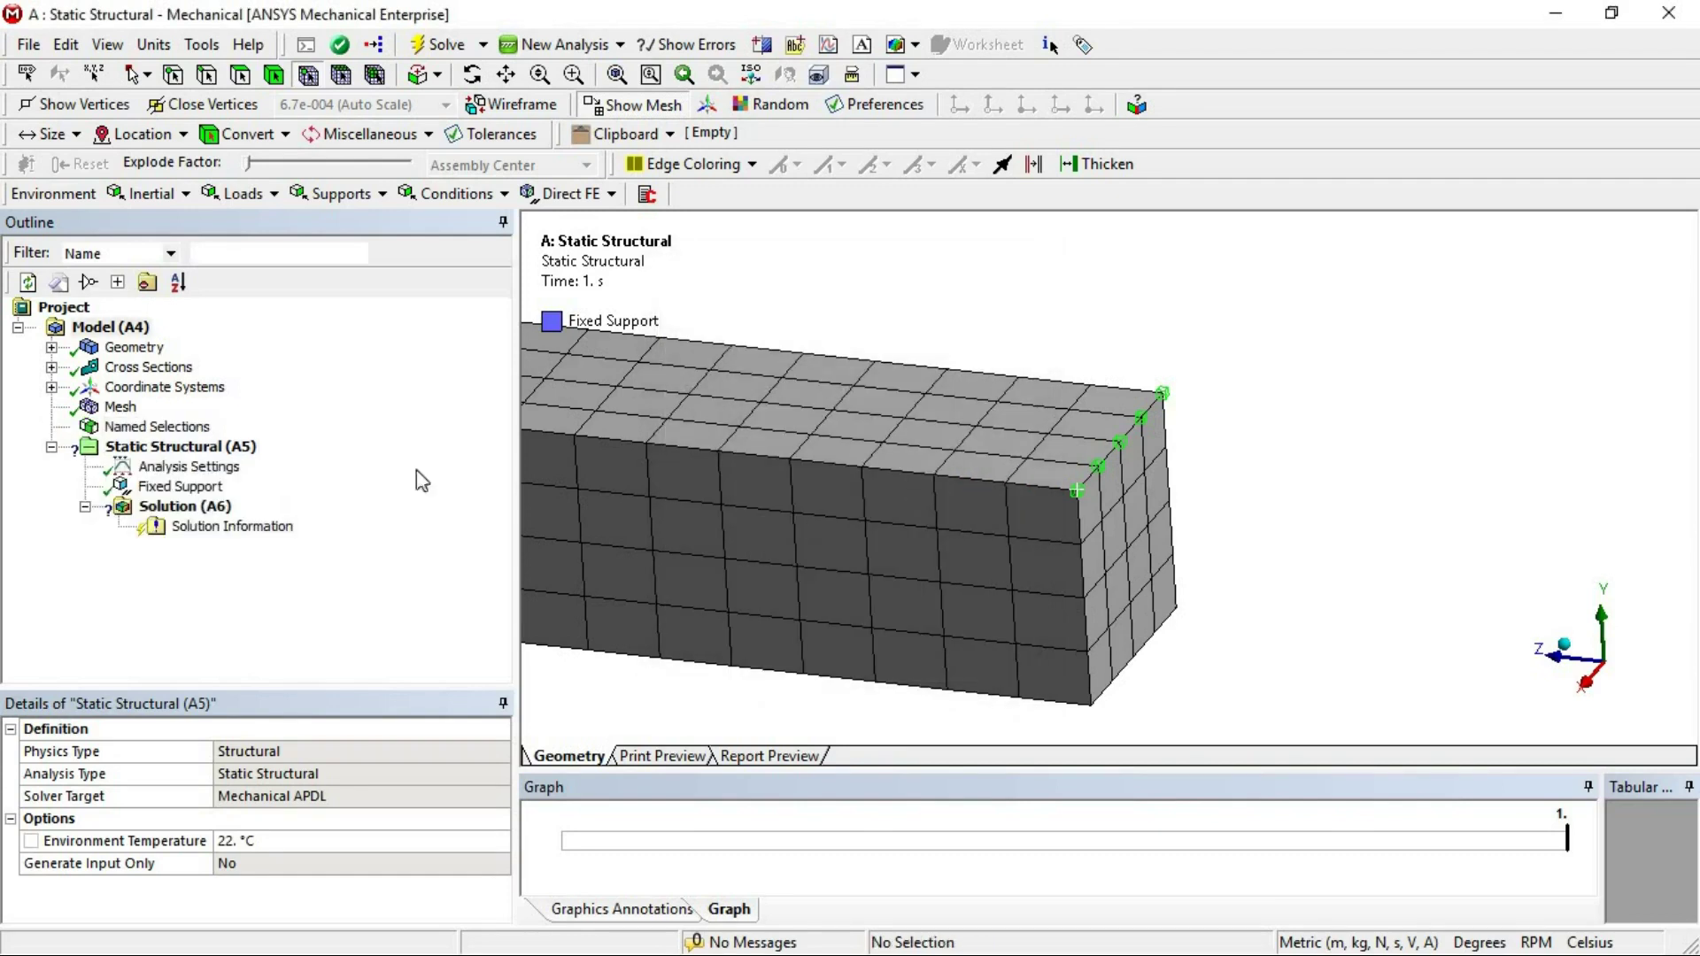
# - Insert a Nodal Force scoped to Forces with a Y component of -10000 N
pyautogui.click(232, 450)
pyautogui.rightClick(221, 453)
pyautogui.moveTo(266, 465)
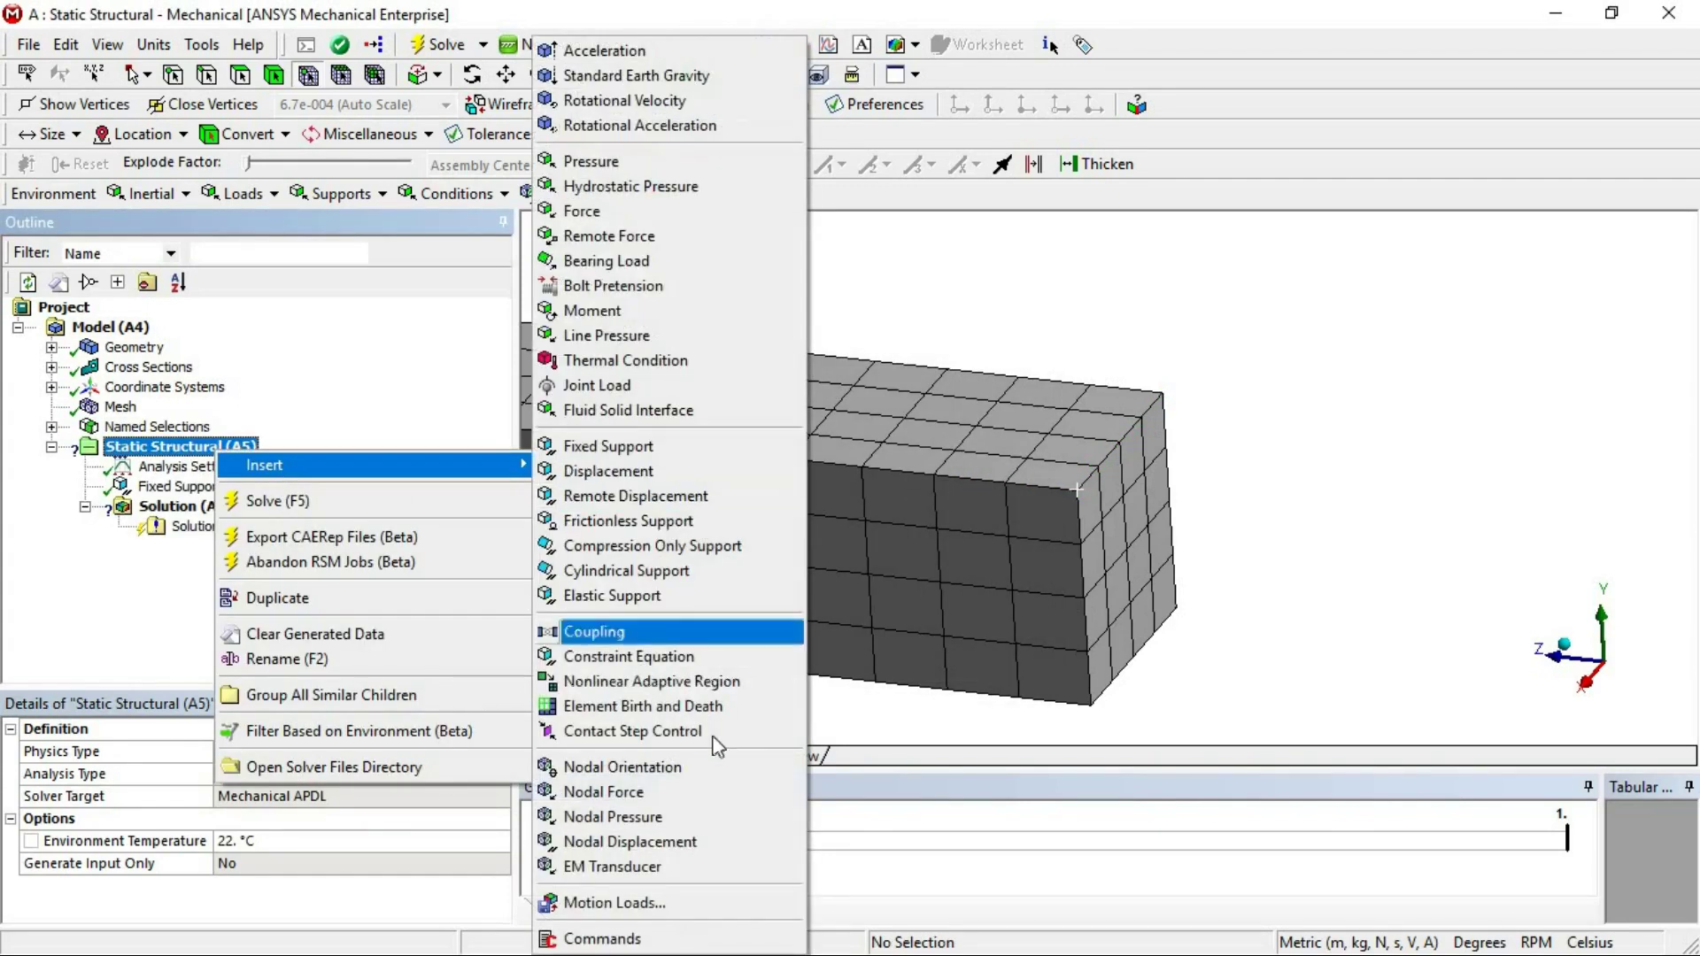
pyautogui.click(606, 792)
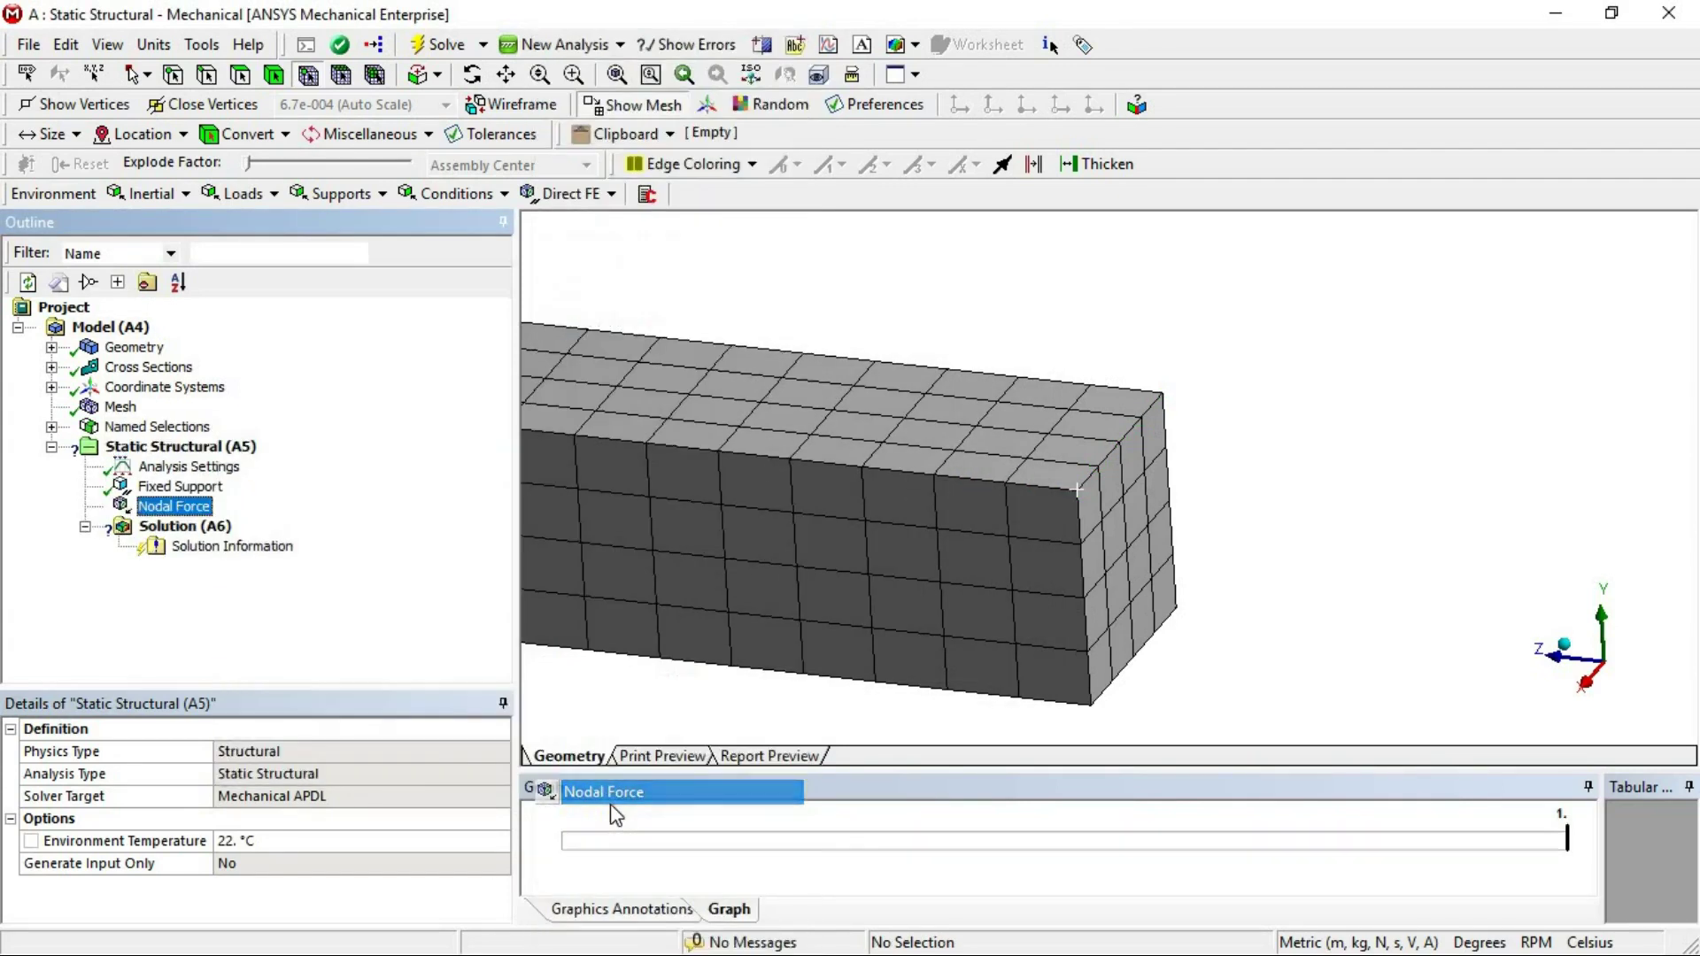
pyautogui.click(321, 774)
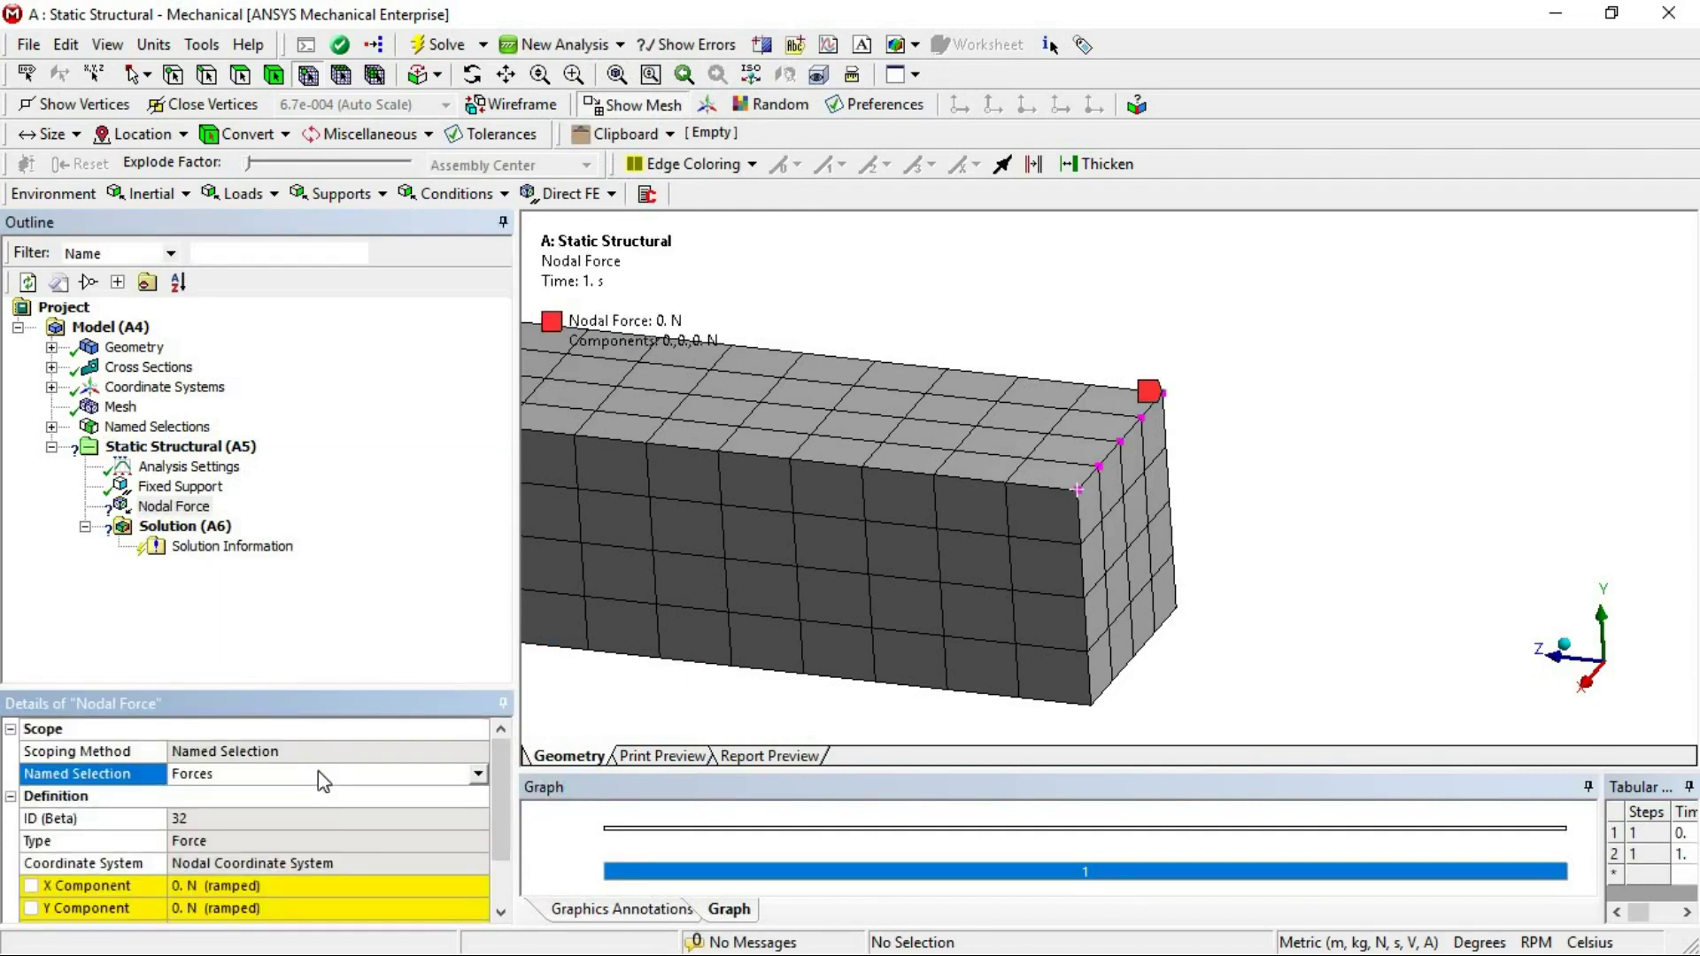
pyautogui.scroll(-2, 1105, 479)
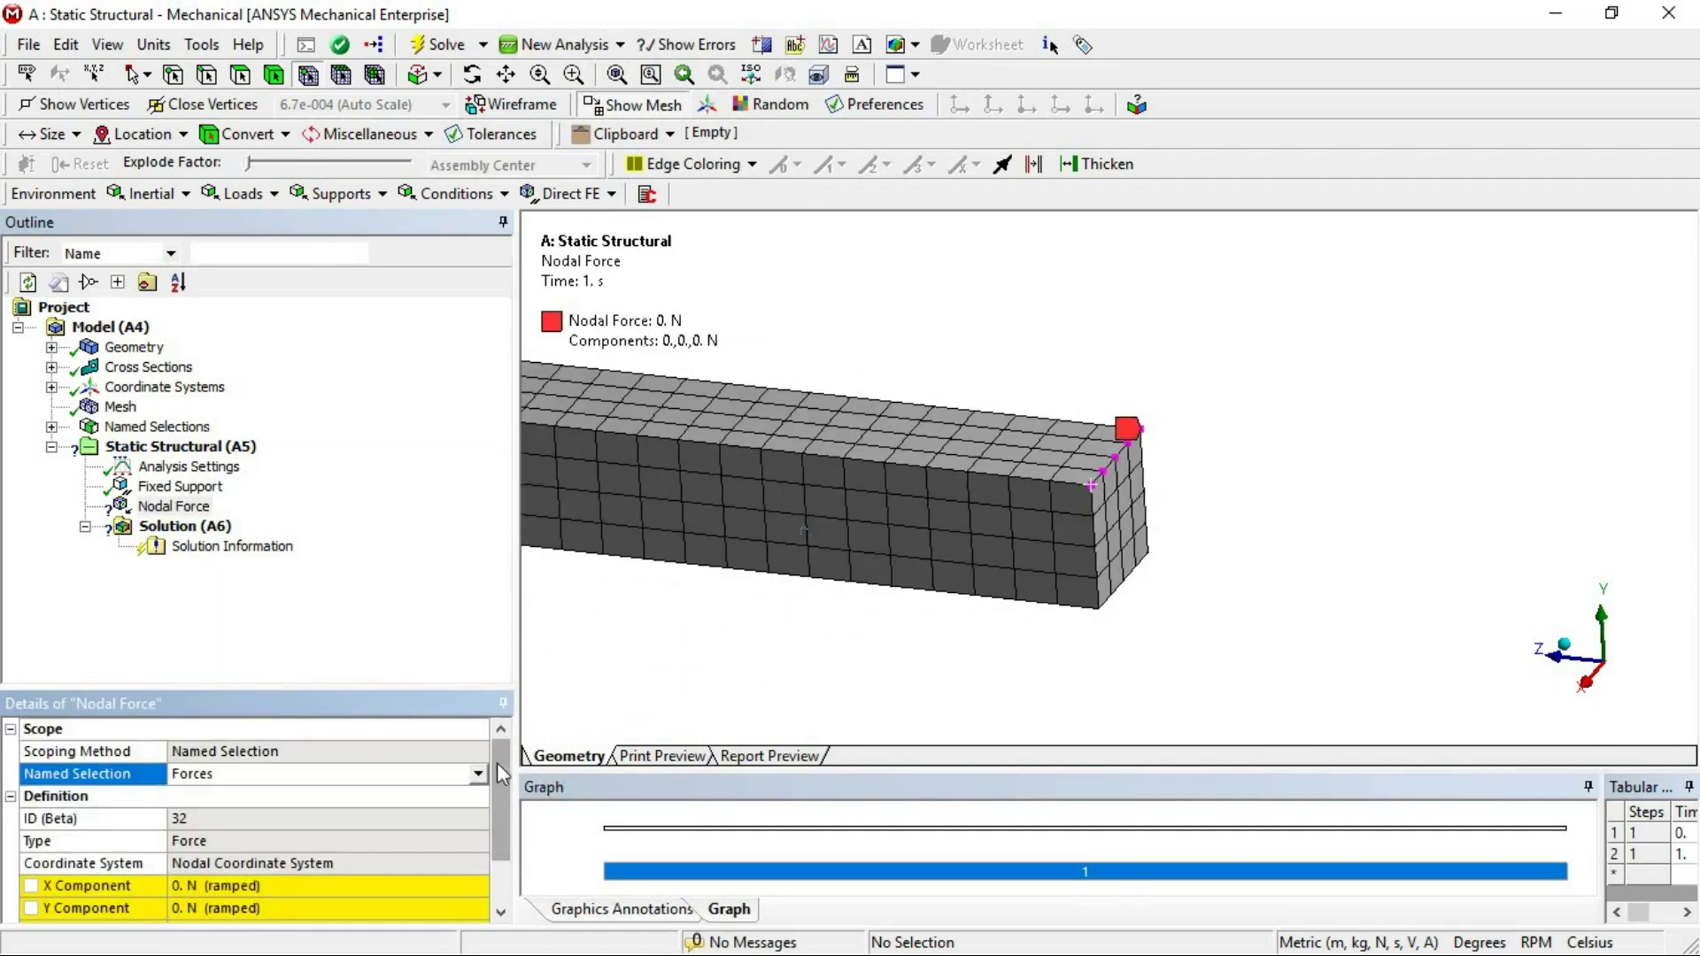
pyautogui.scroll(-1, 502, 783)
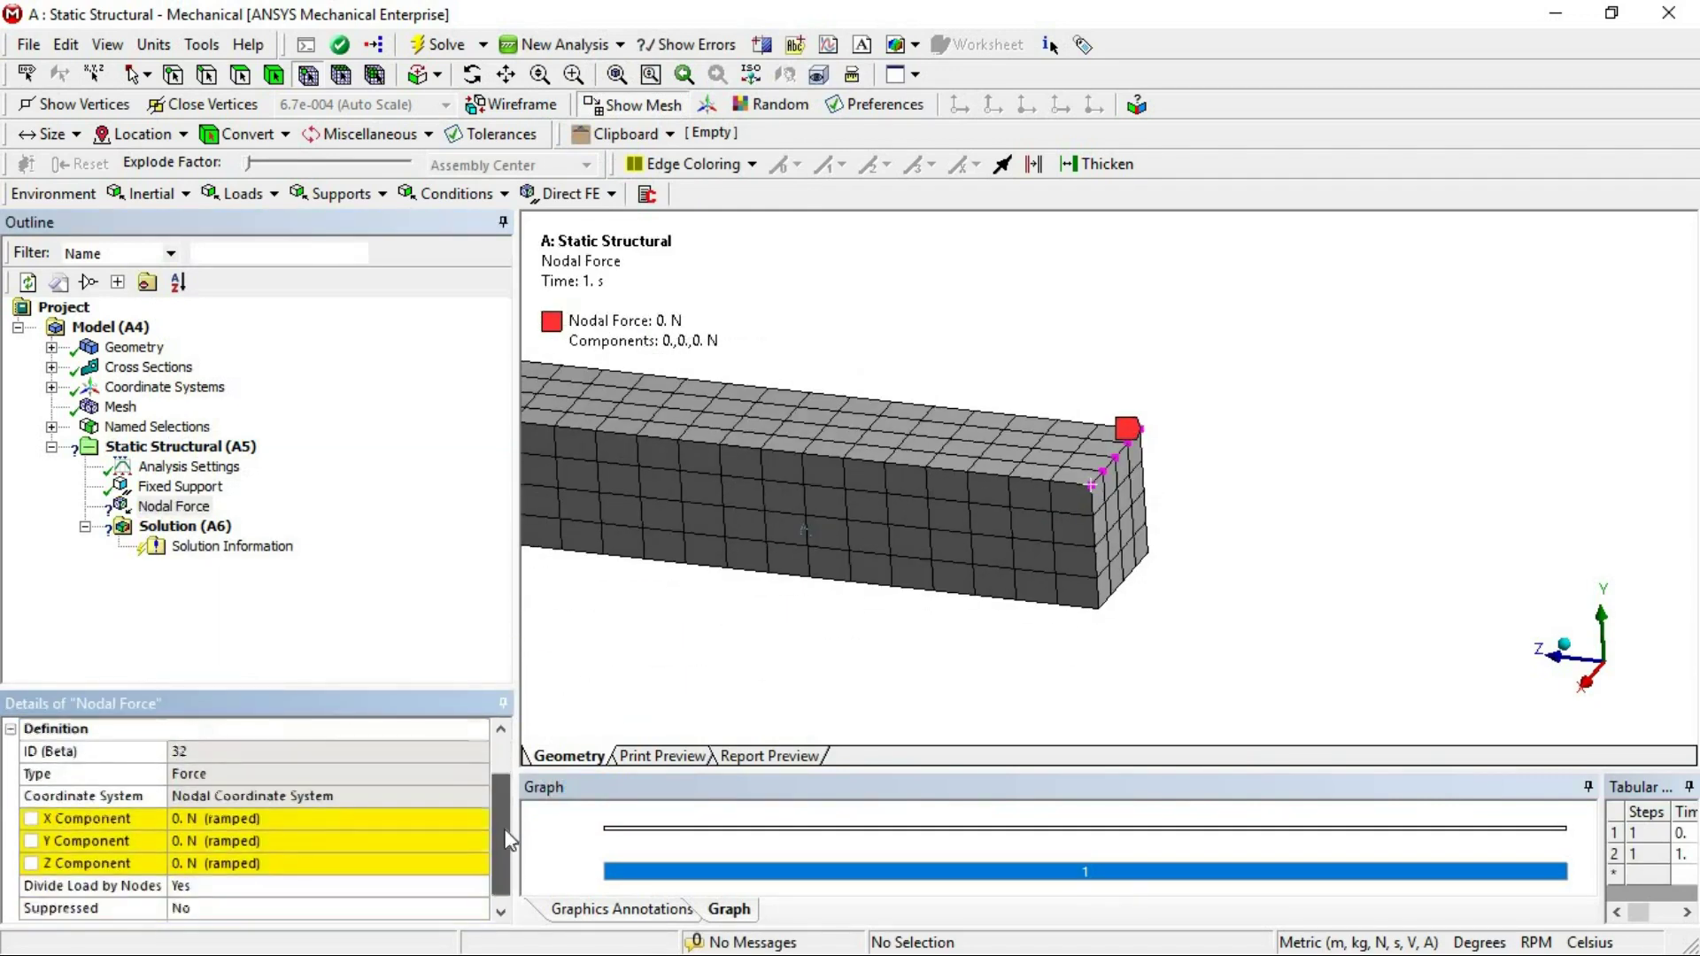
pyautogui.click(205, 841)
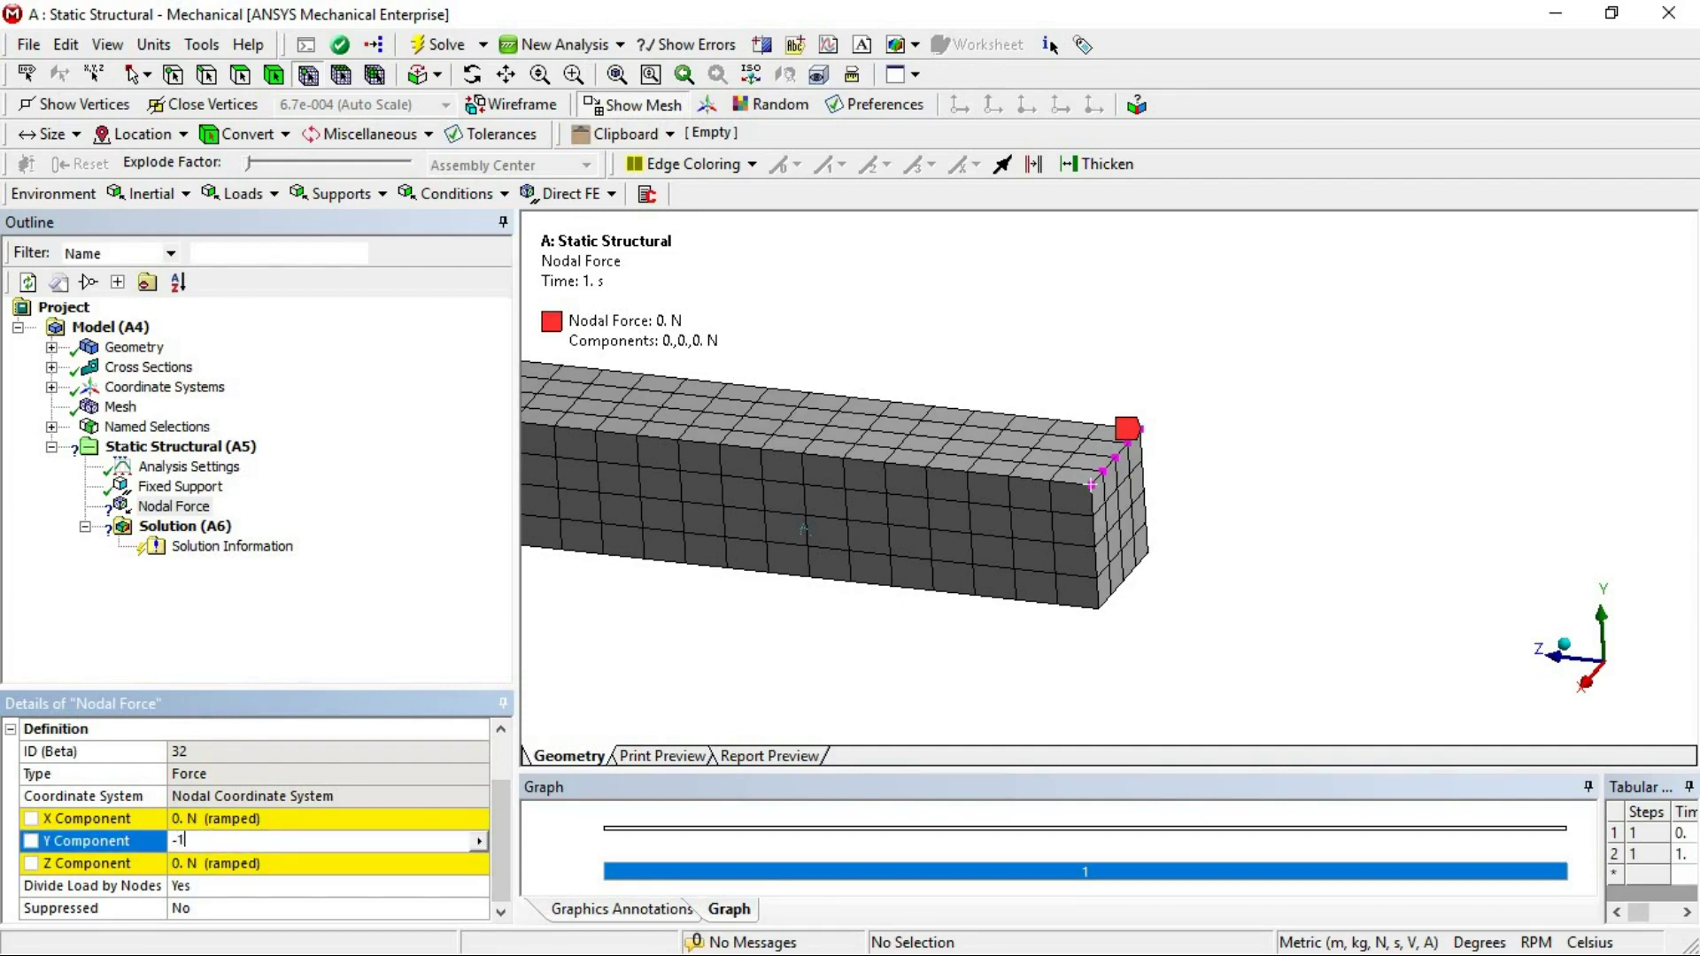
pyautogui.write('-10000')
pyautogui.press('Return')
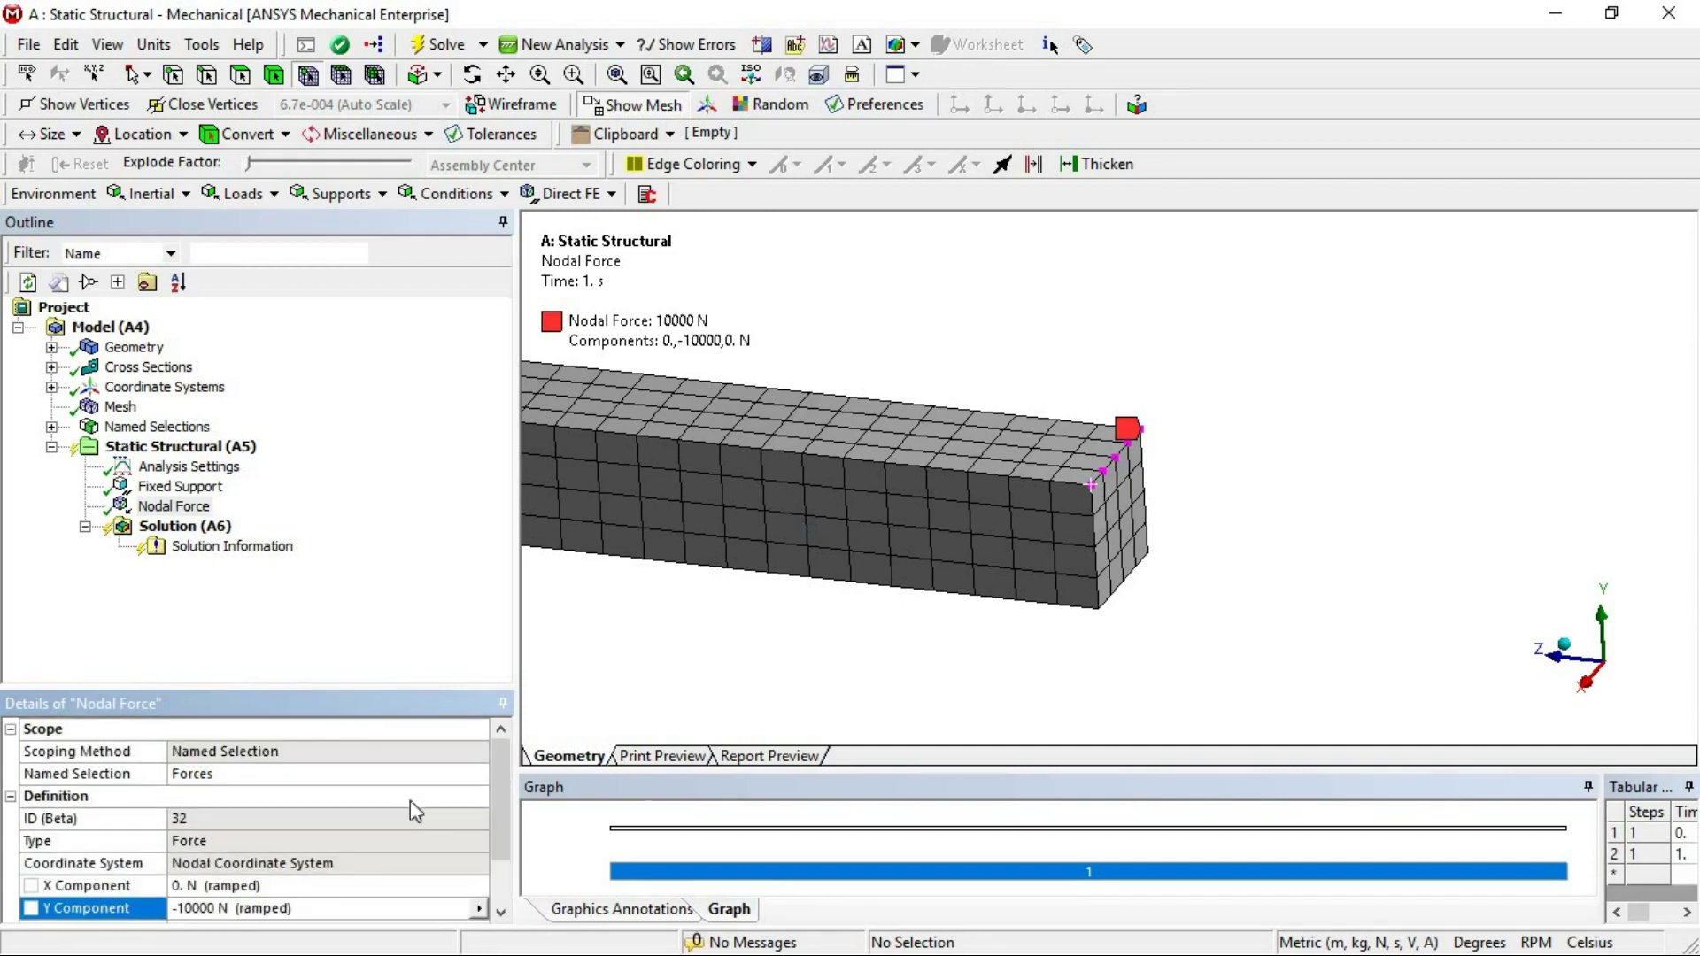
# - Toggle the mesh display and review the fixed support, analysis and solution branches
pyautogui.scroll(-3, 1284, 487)
pyautogui.moveTo(1101, 469); pyautogui.dragTo(1115, 518, button='middle')
pyautogui.scroll(3, 1107, 544)
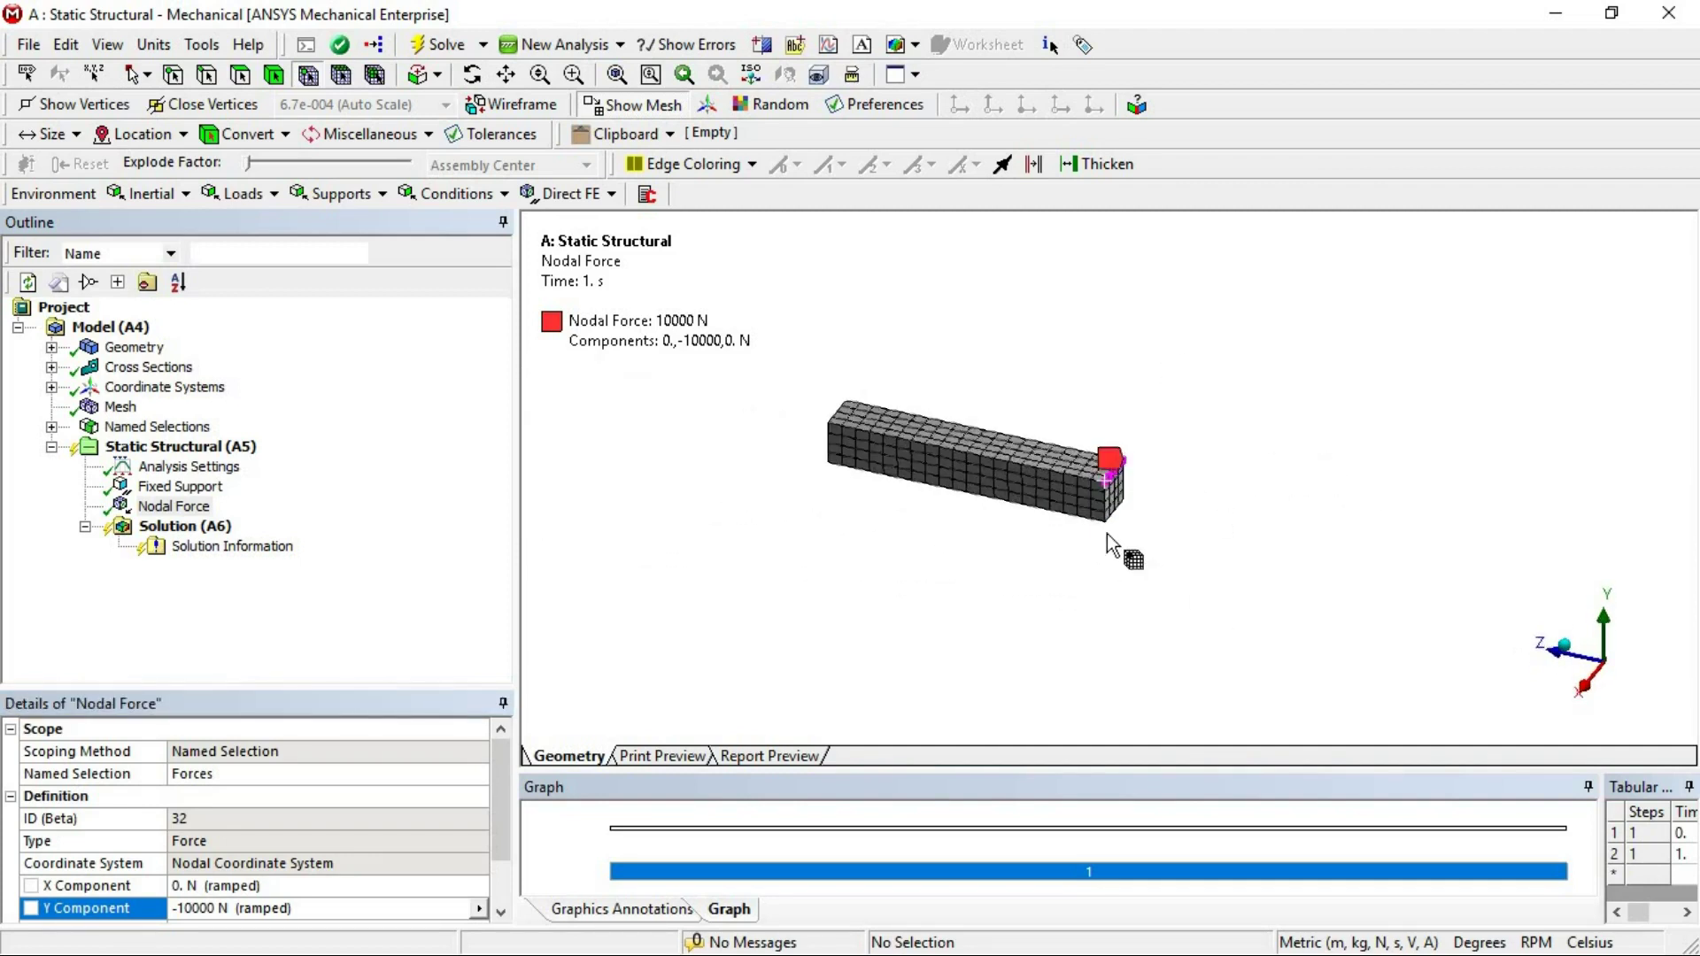
pyautogui.click(653, 107)
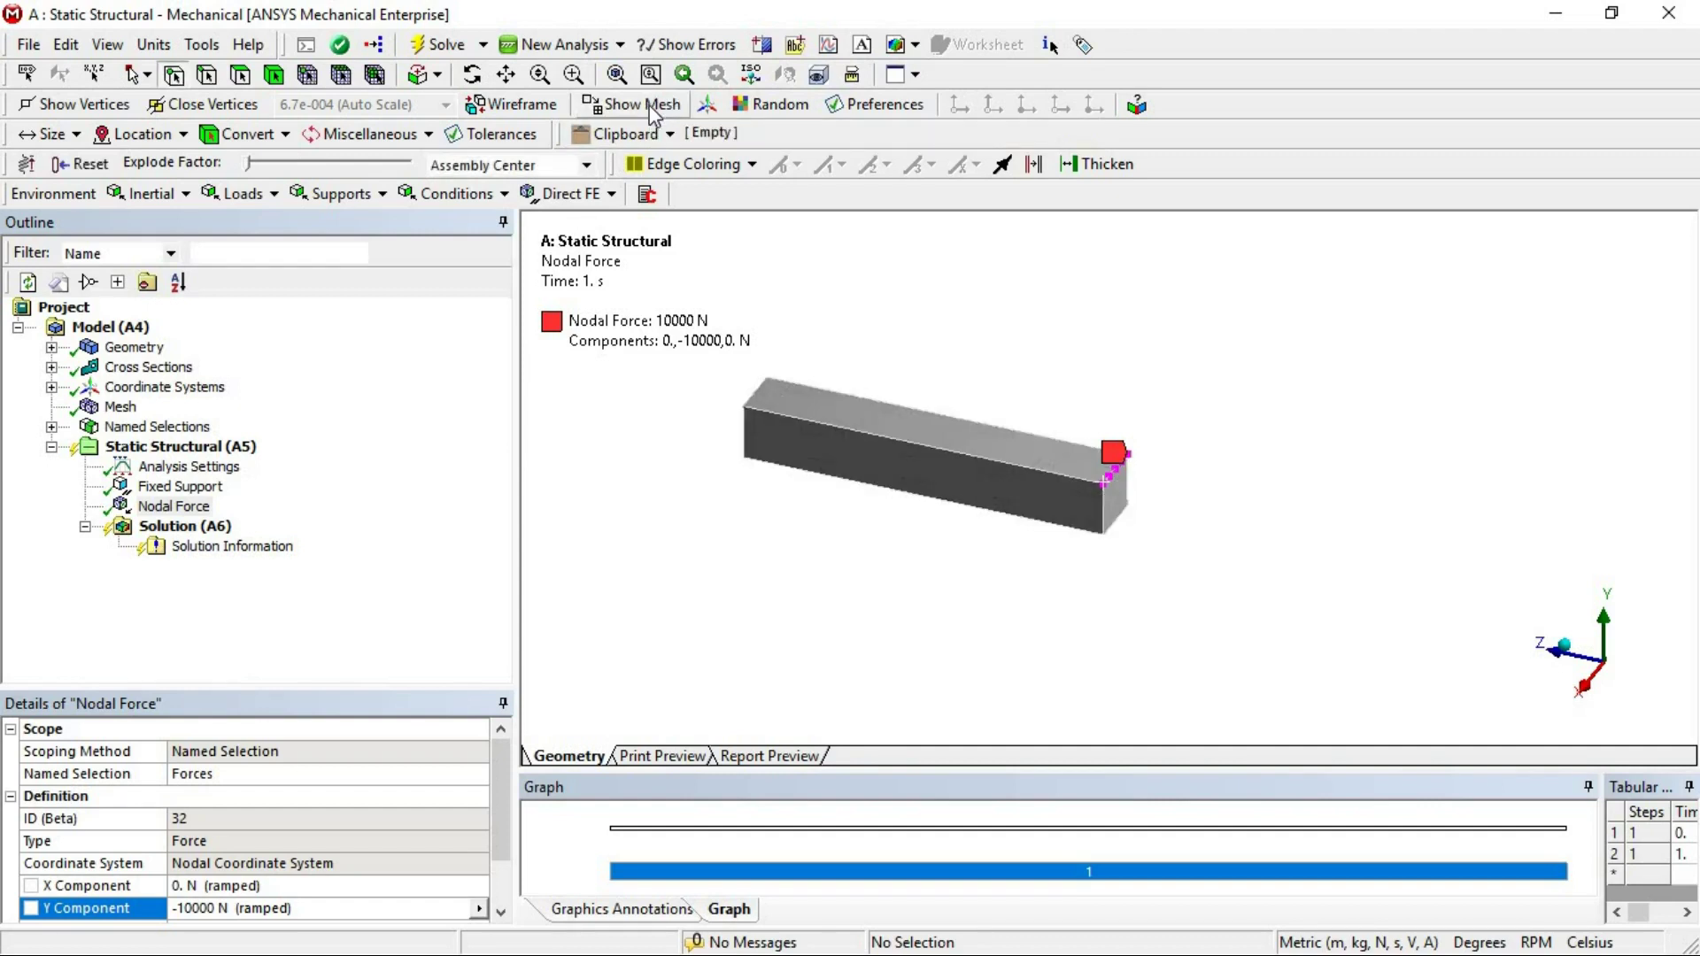
pyautogui.click(652, 107)
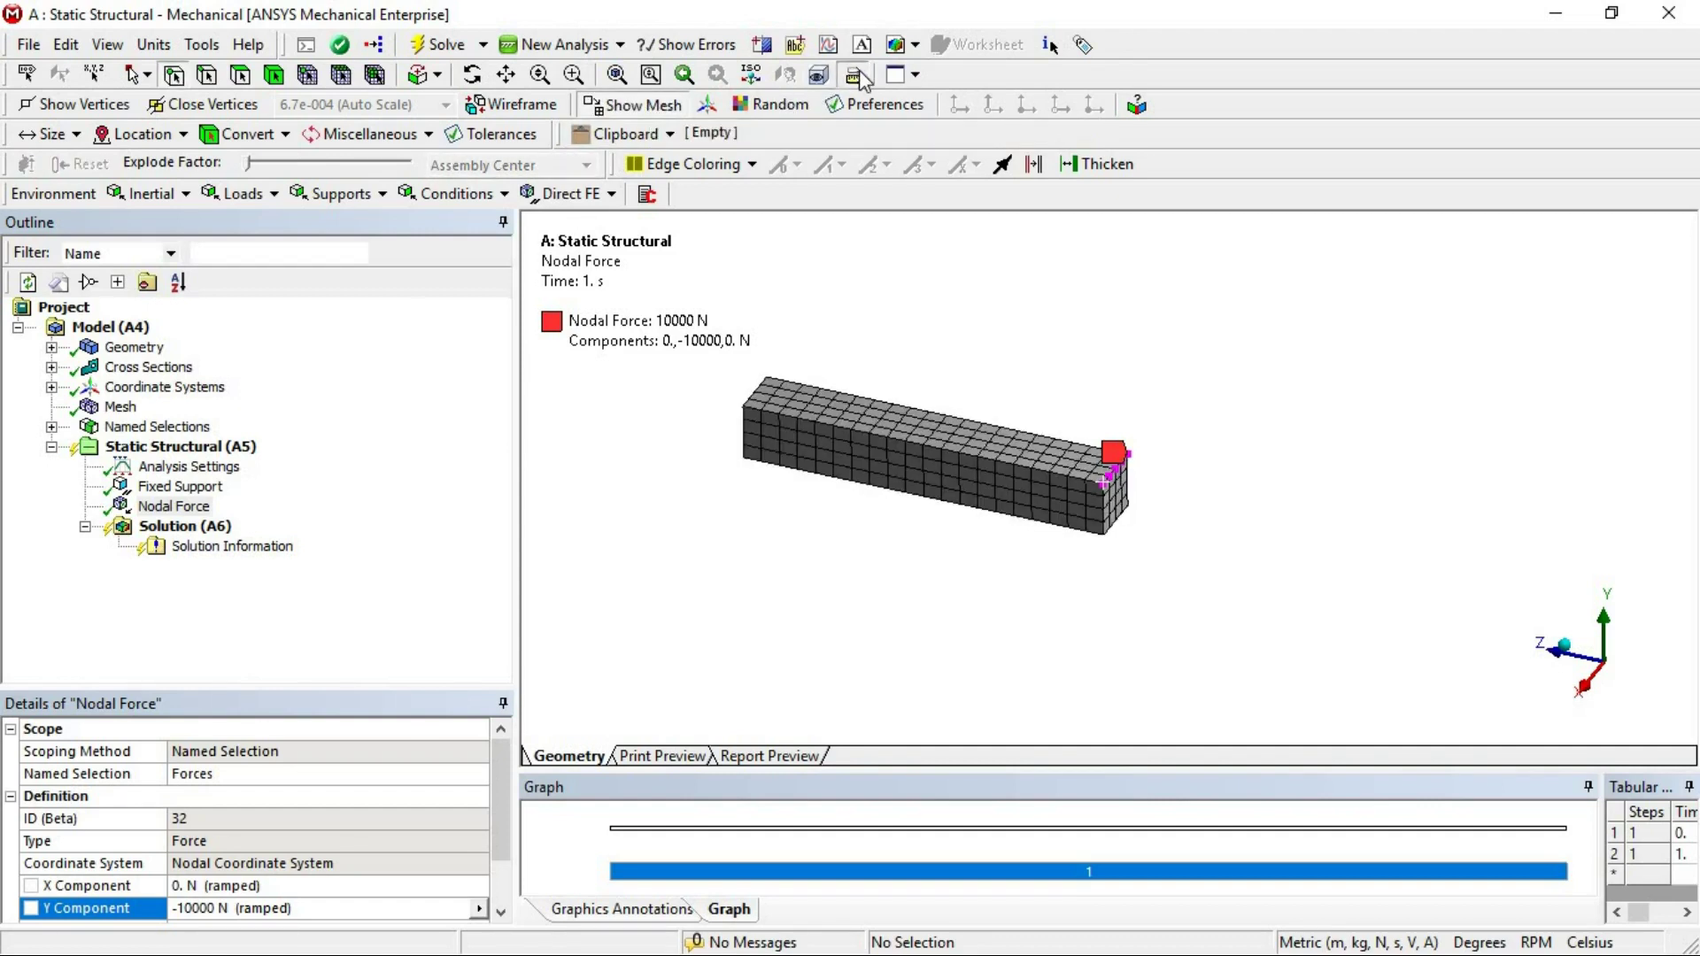
pyautogui.click(180, 487)
pyautogui.click(194, 449)
pyautogui.click(184, 527)
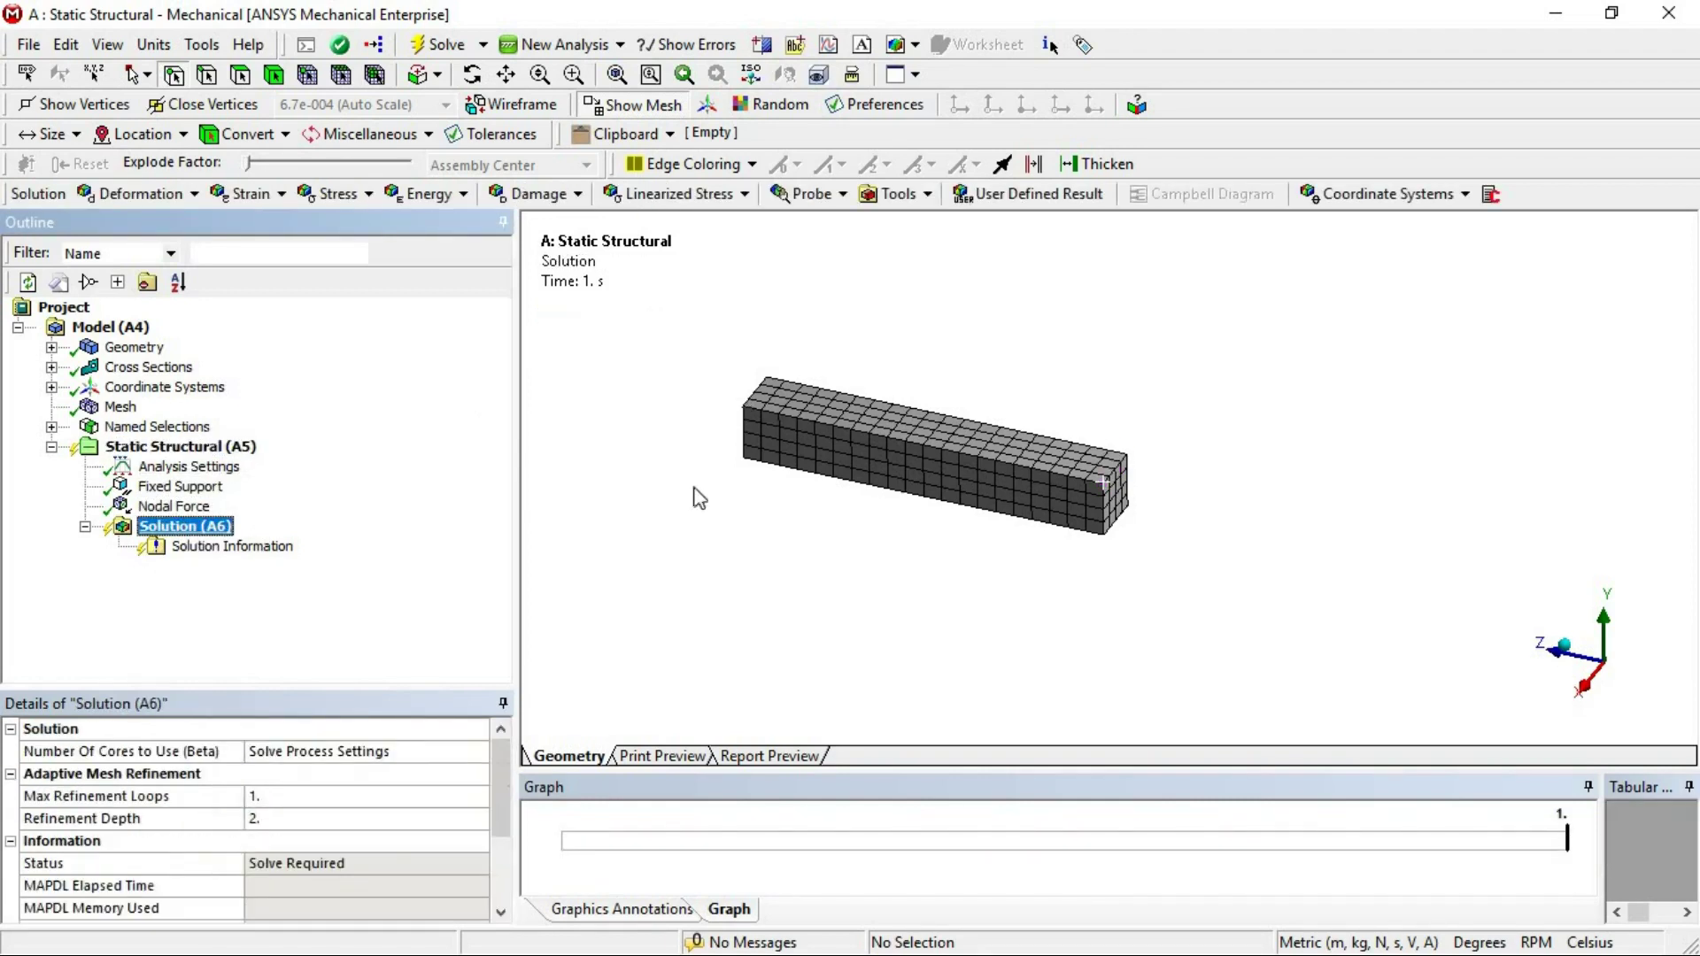
pyautogui.rightClick(684, 432)
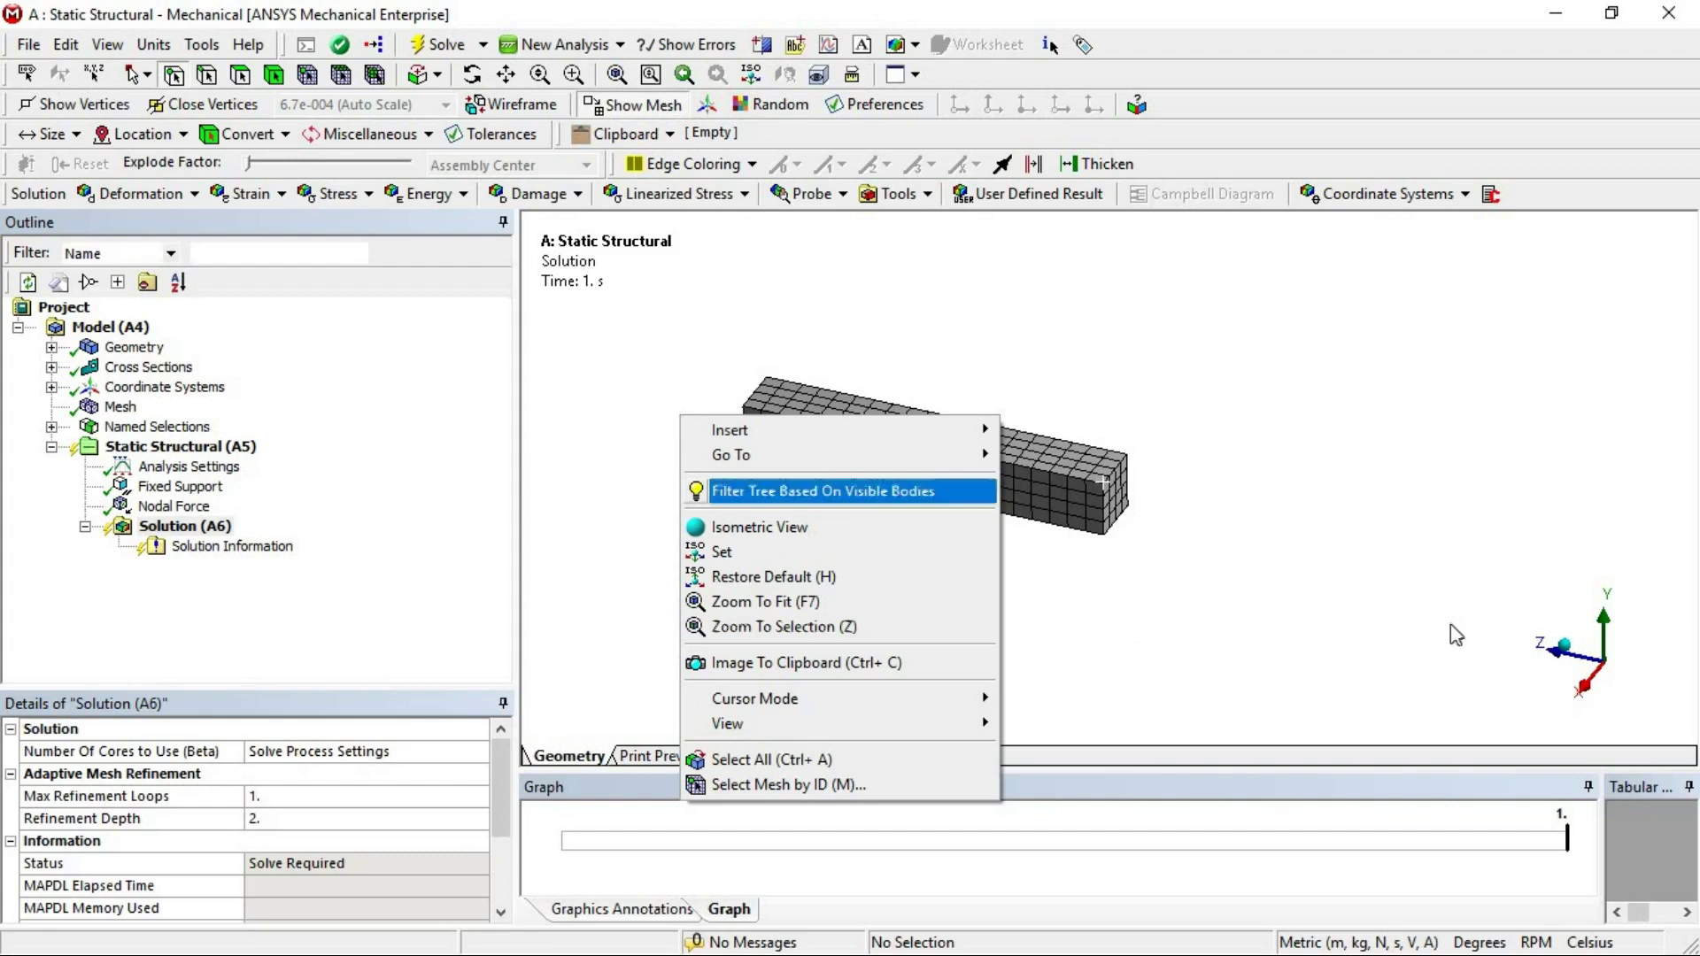
pyautogui.click(1338, 573)
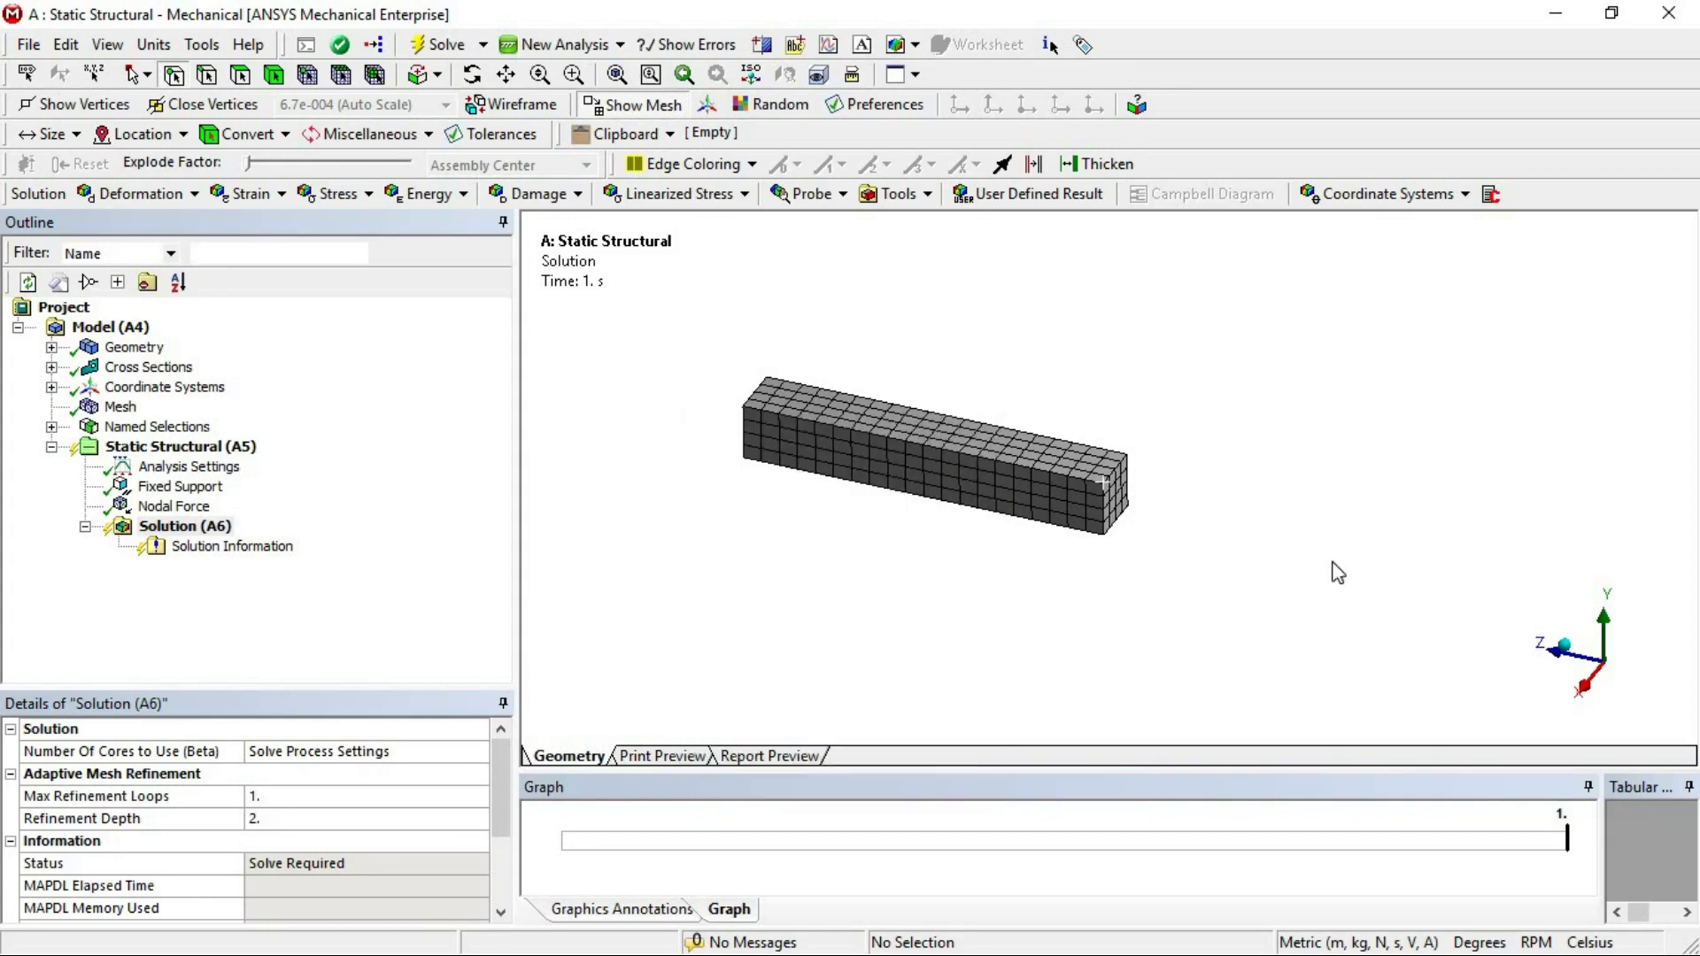
pyautogui.click(134, 348)
pyautogui.click(52, 347)
pyautogui.click(150, 367)
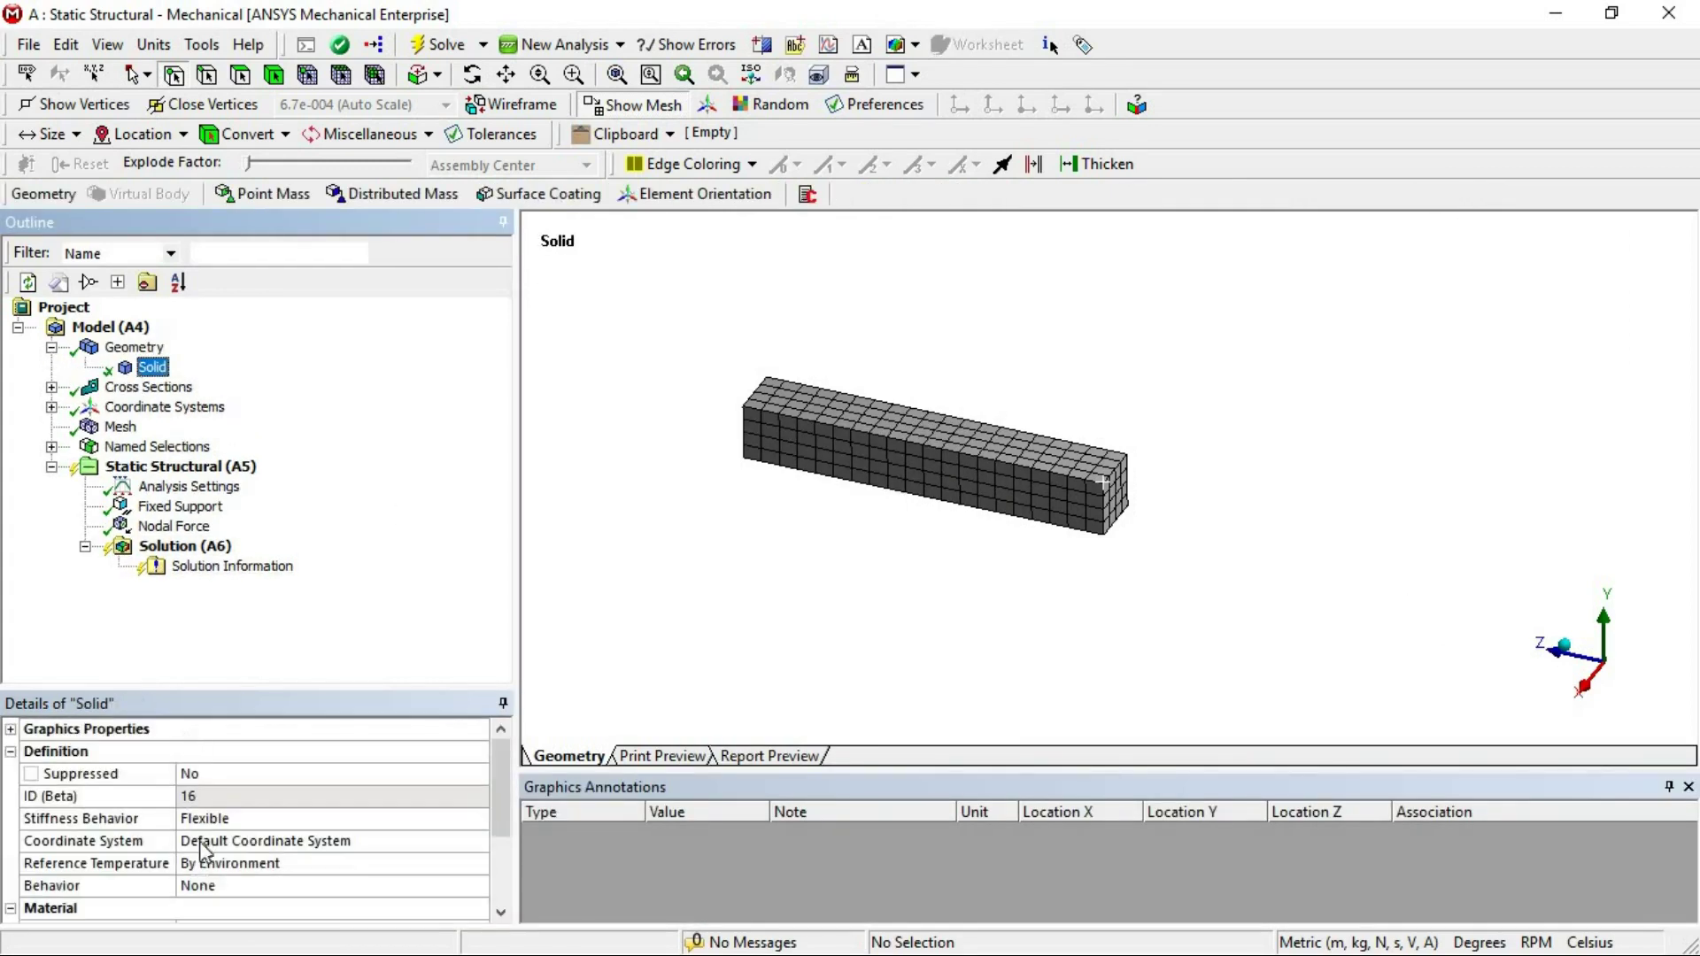
pyautogui.scroll(-2, 239, 828)
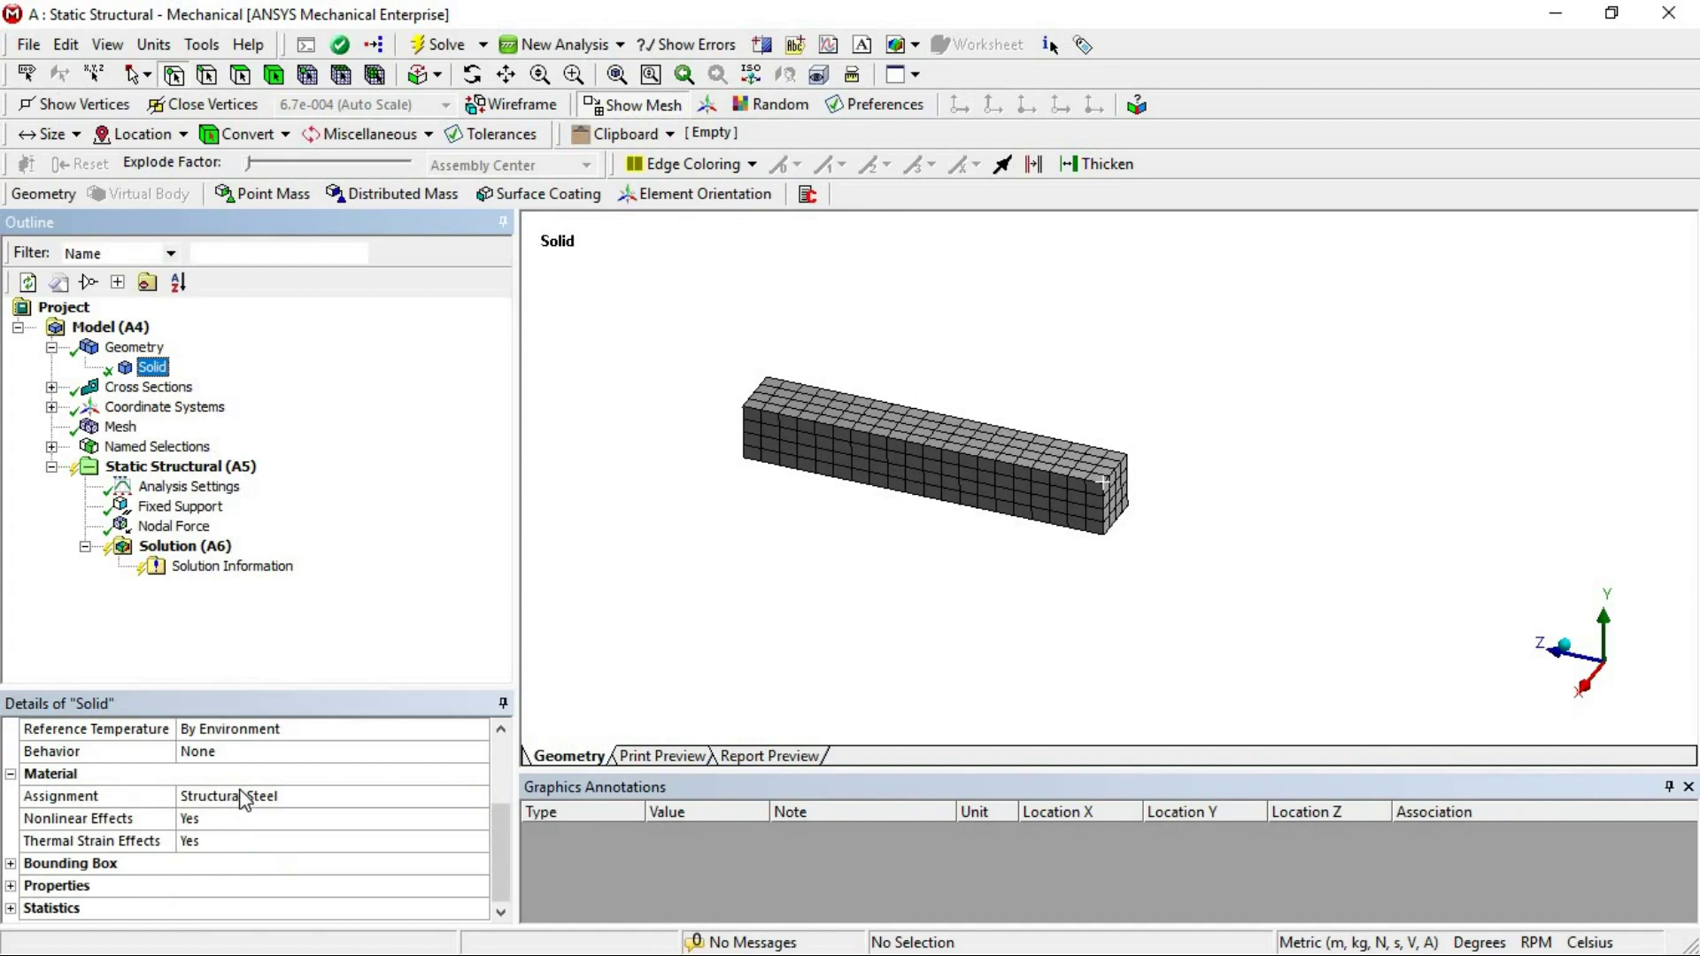
pyautogui.click(117, 427)
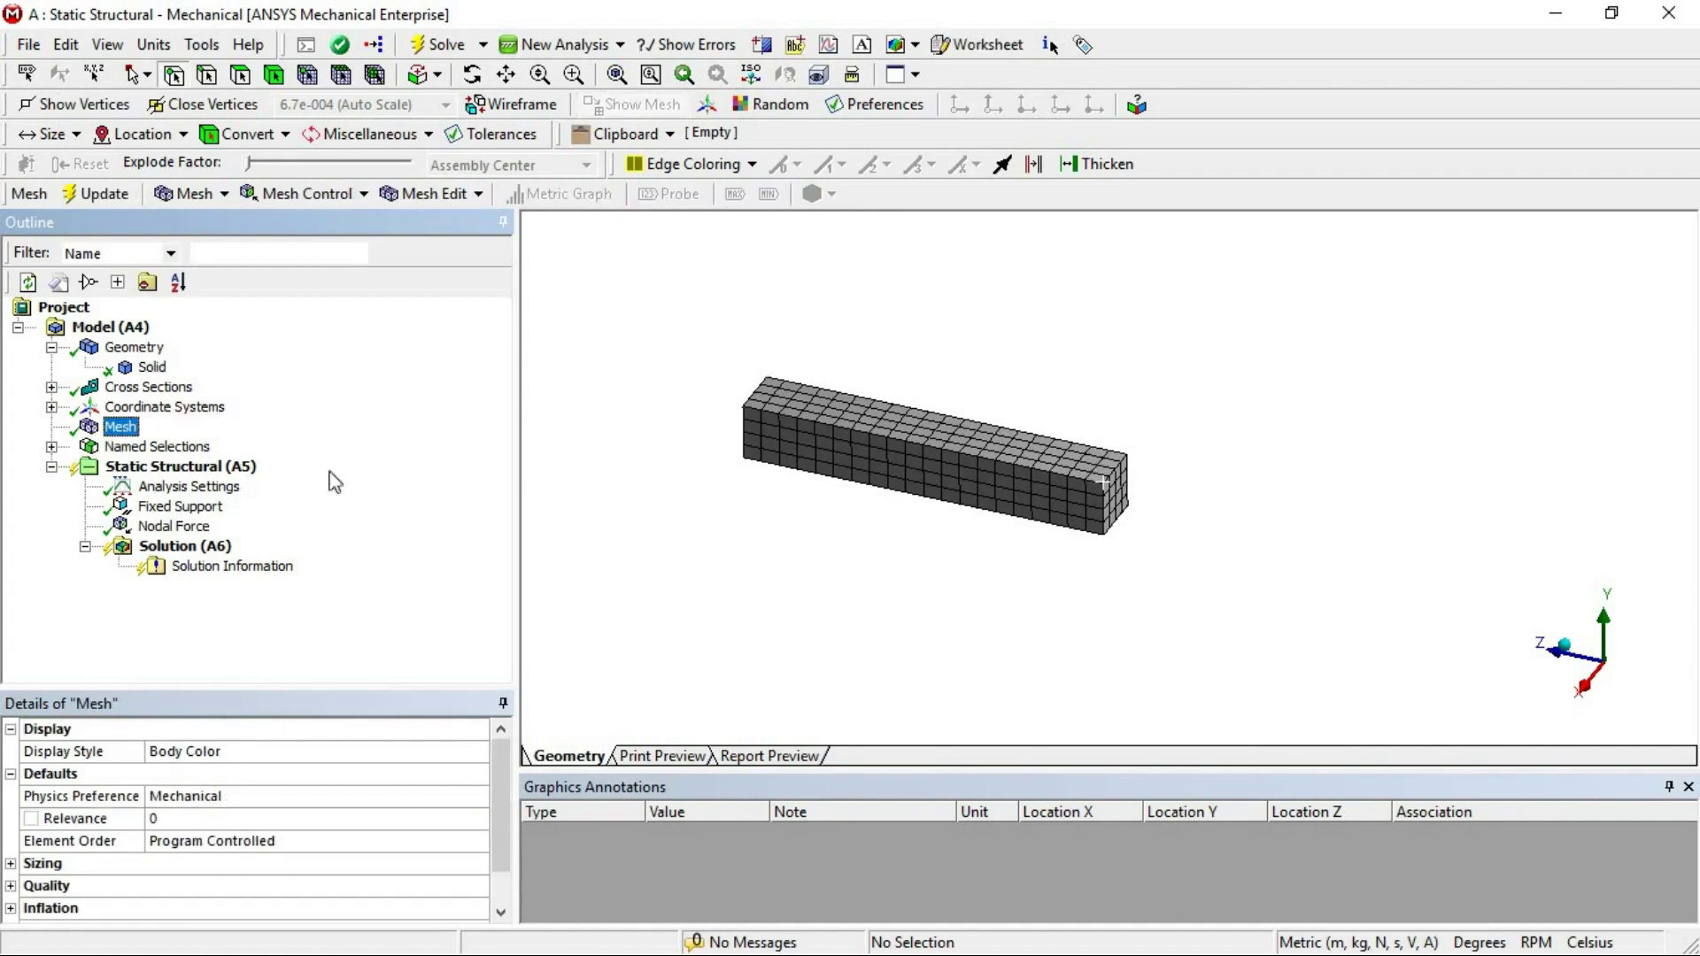
pyautogui.click(182, 507)
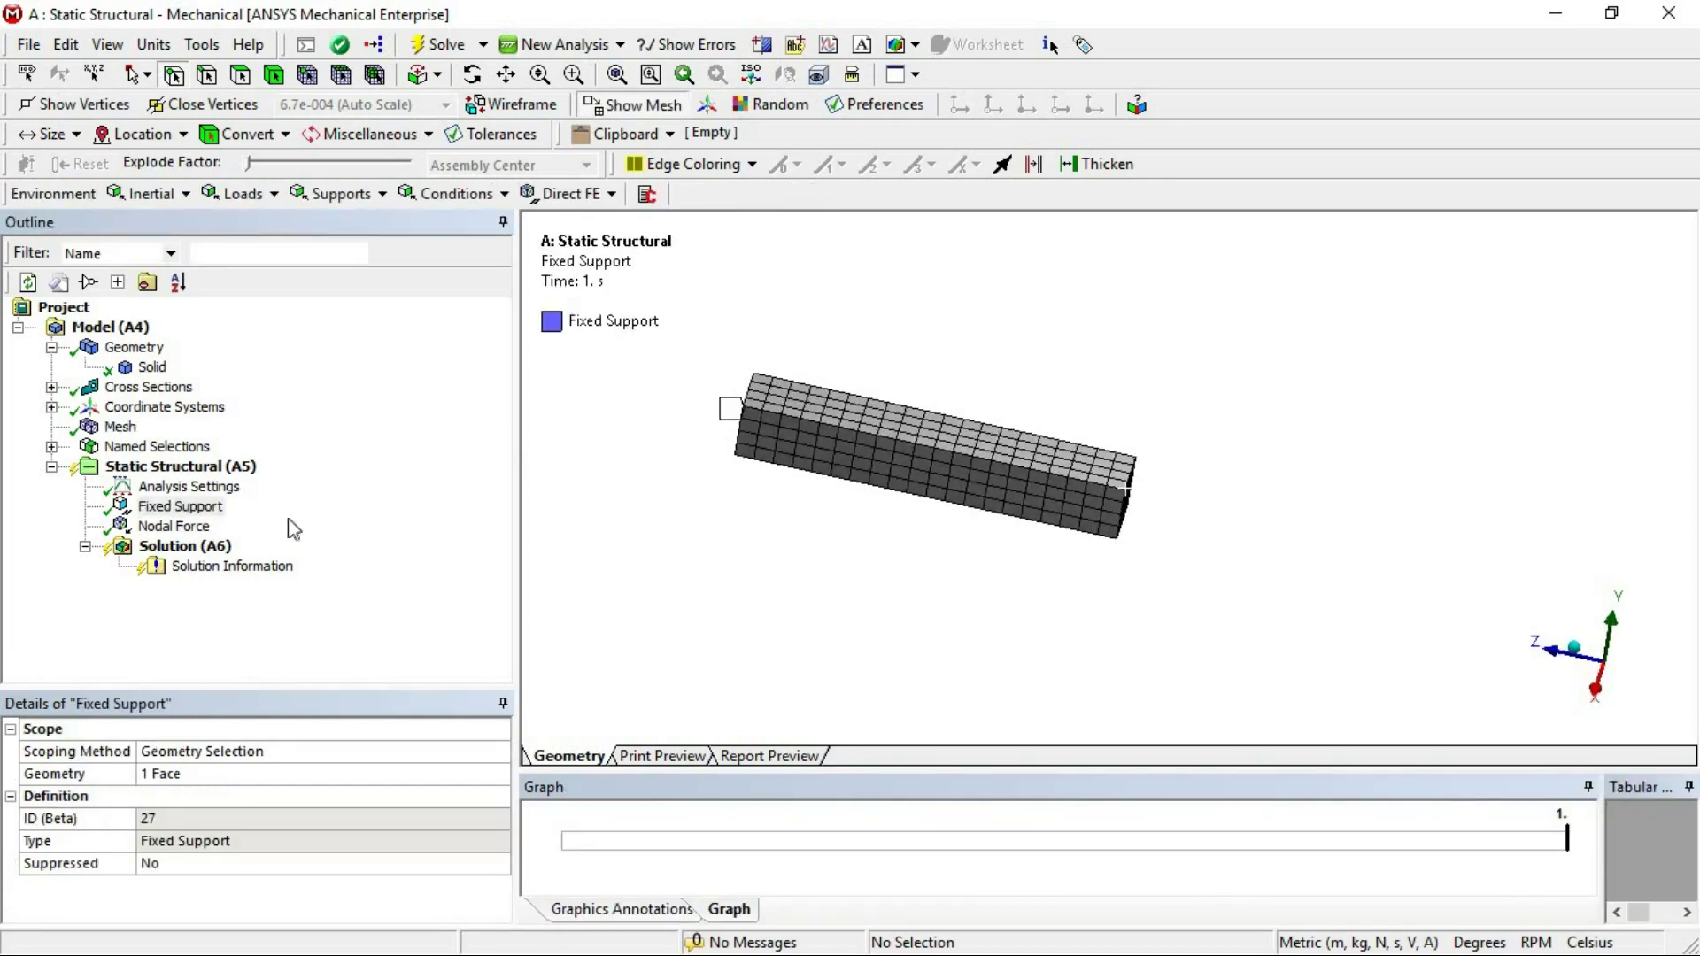
pyautogui.click(181, 527)
pyautogui.click(204, 547)
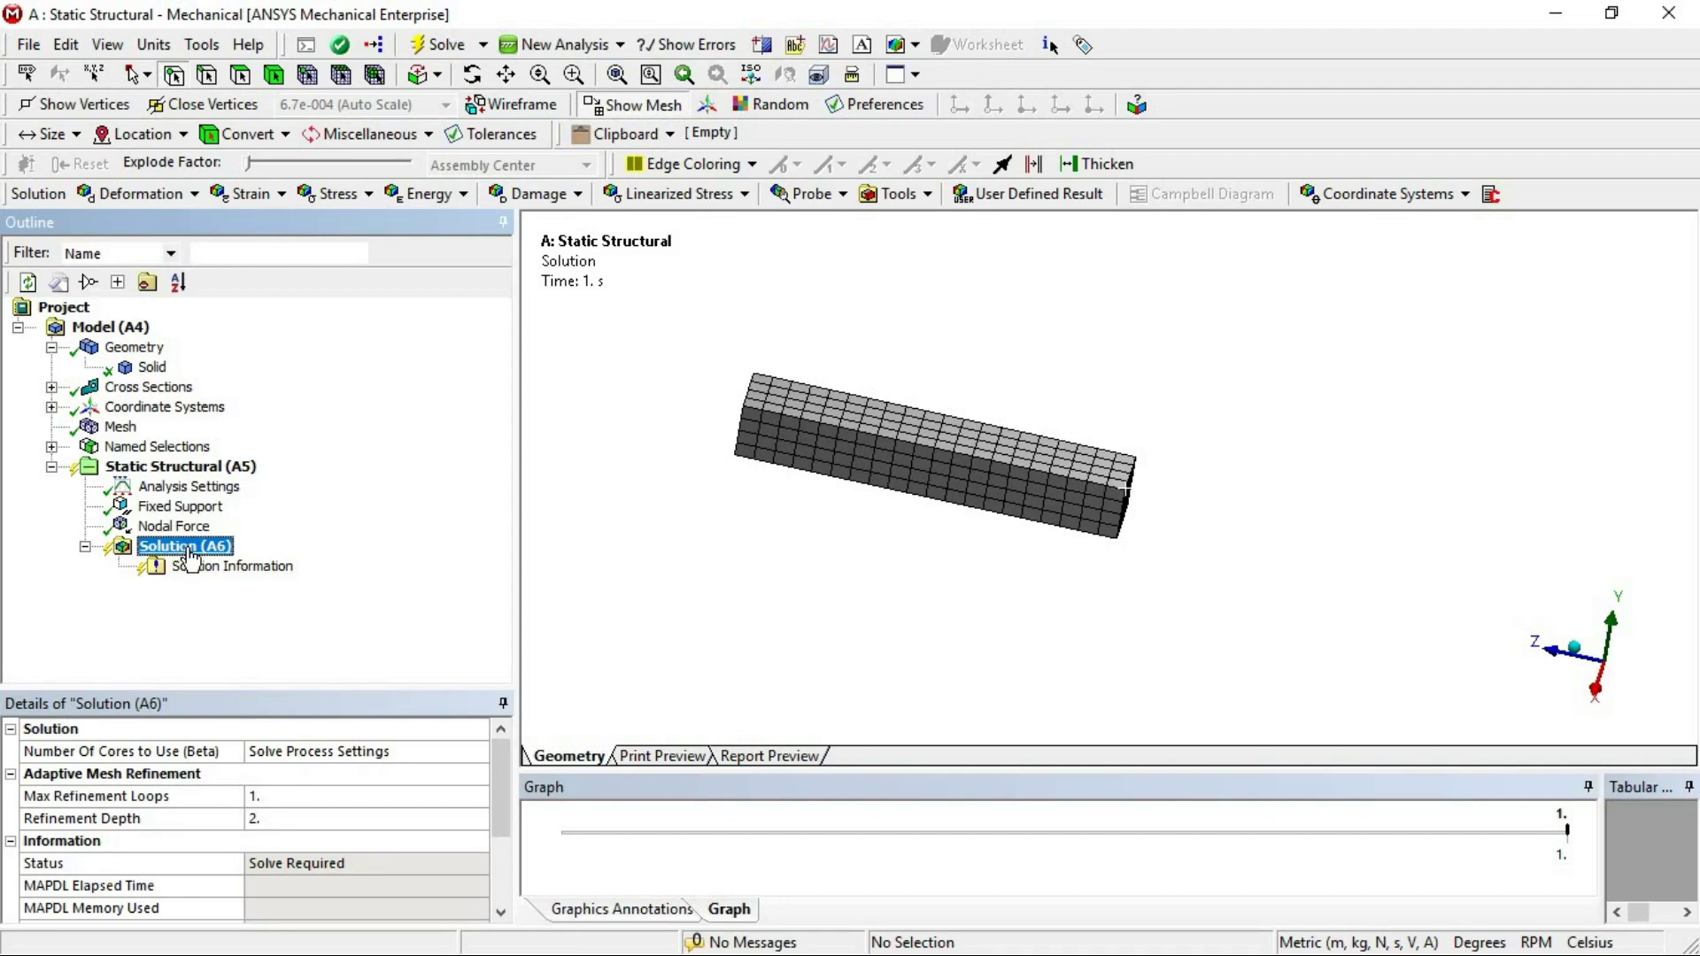
# - Write the model as APDL input file WorkbenchFile.inp in the FEA\APDL-Workbench folder
pyautogui.click(202, 46)
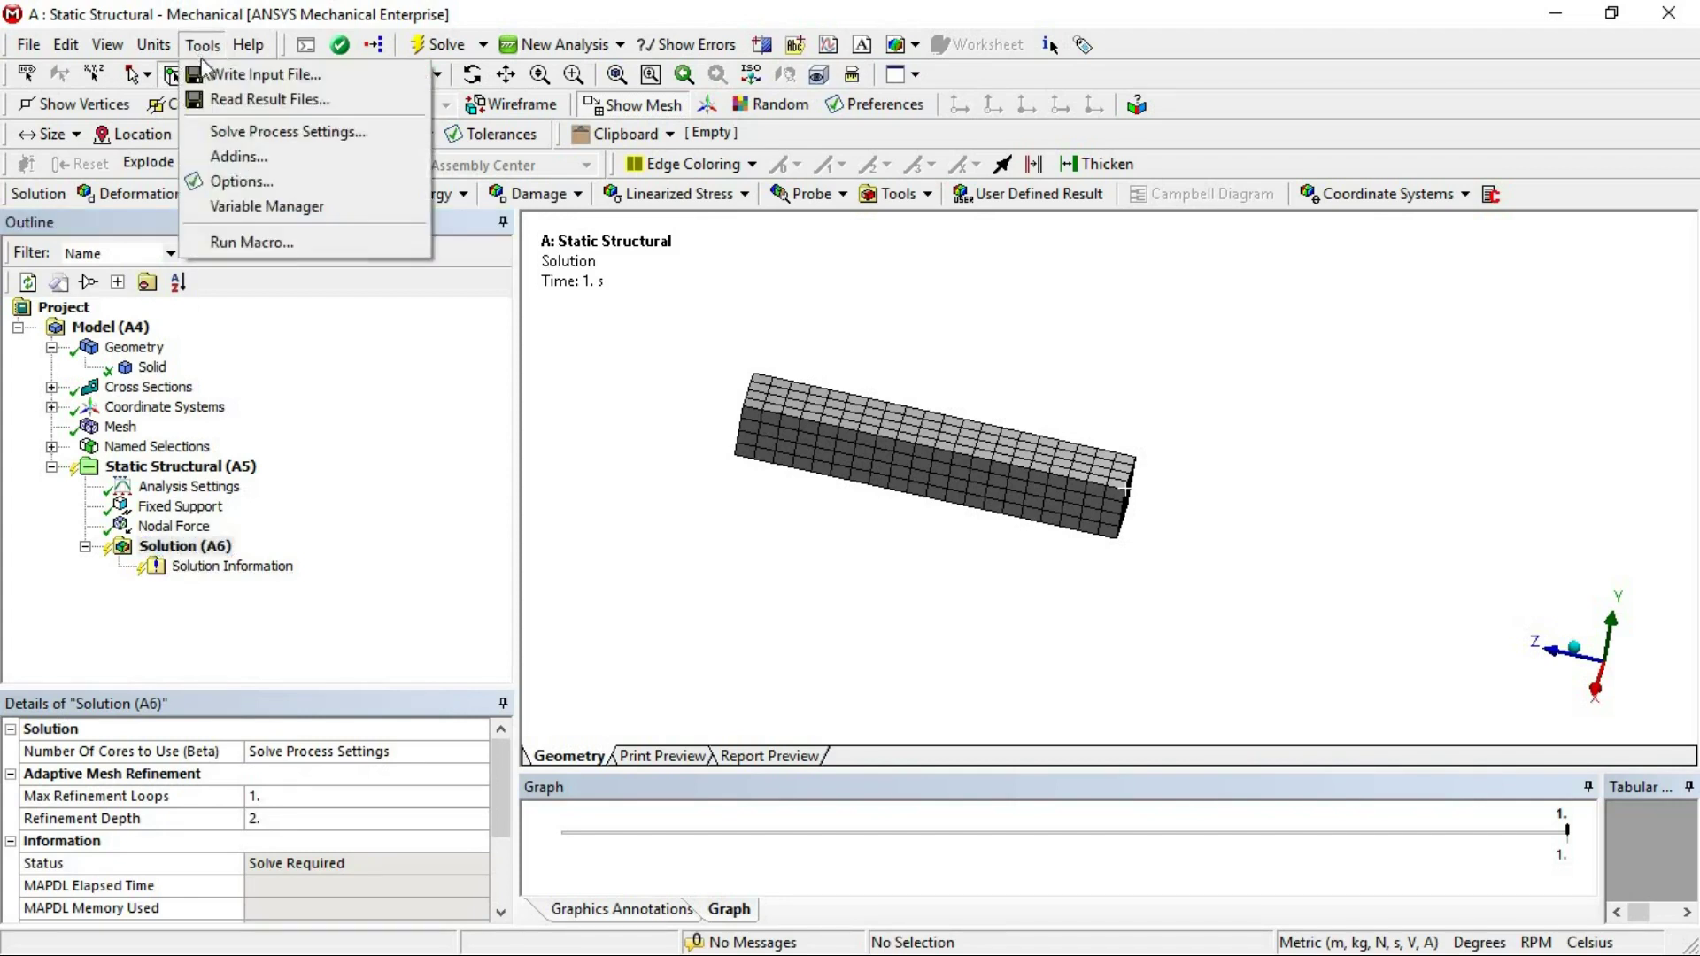
pyautogui.click(284, 81)
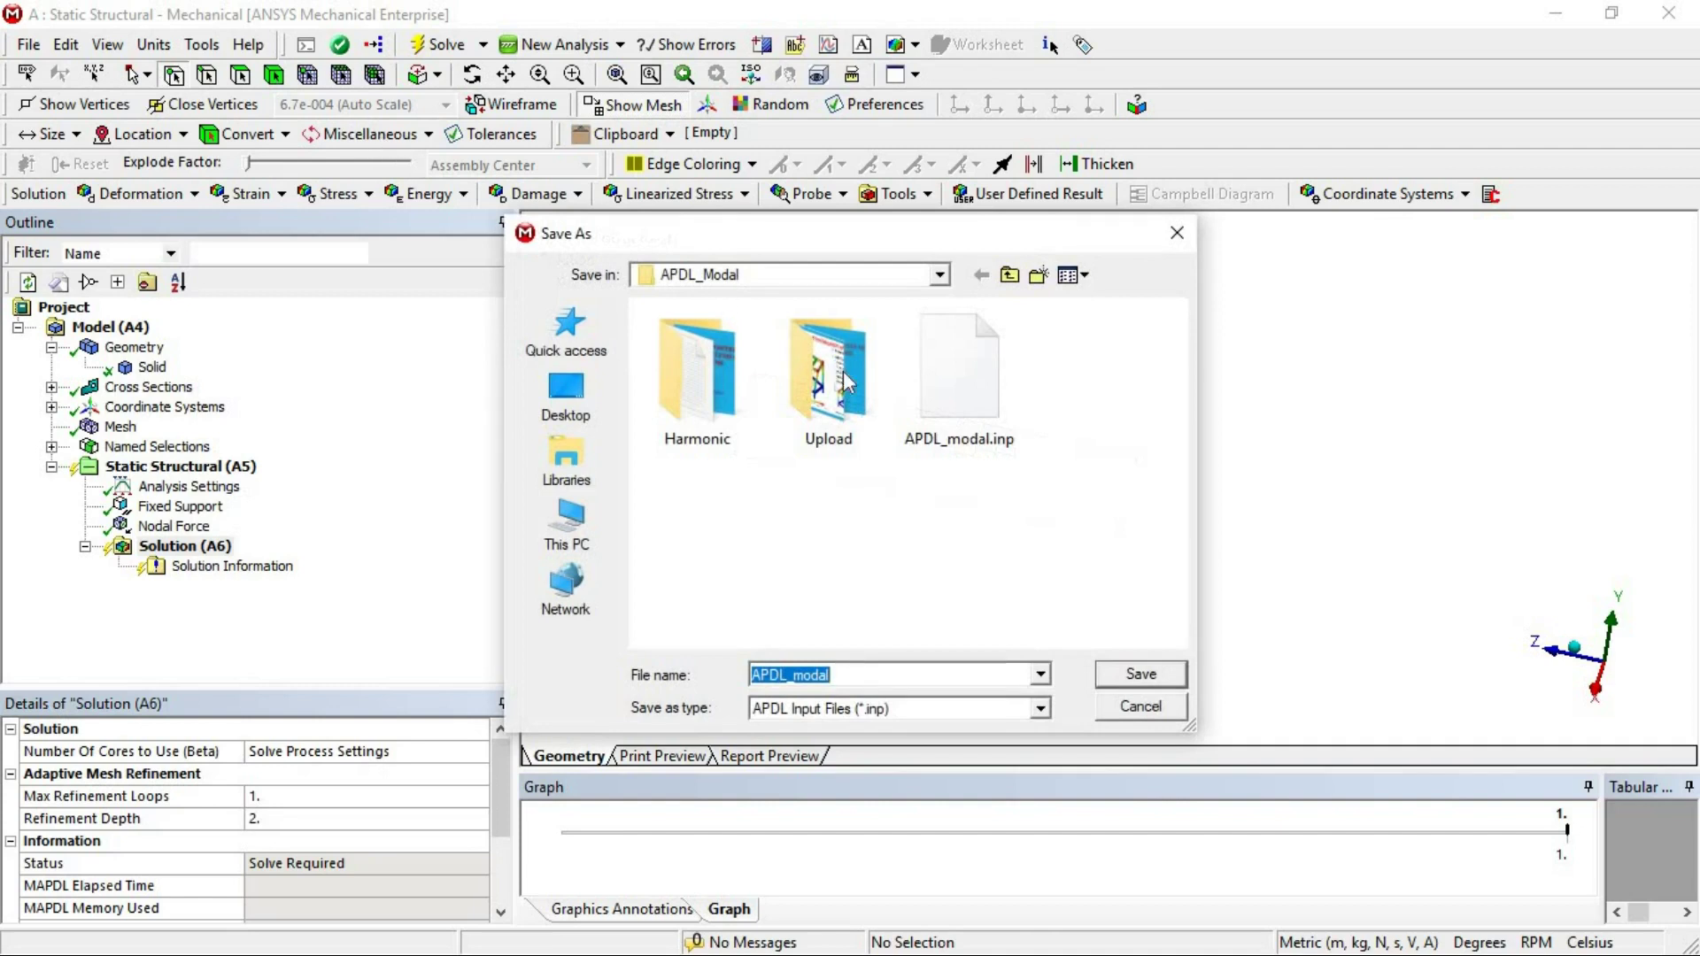
pyautogui.click(1010, 276)
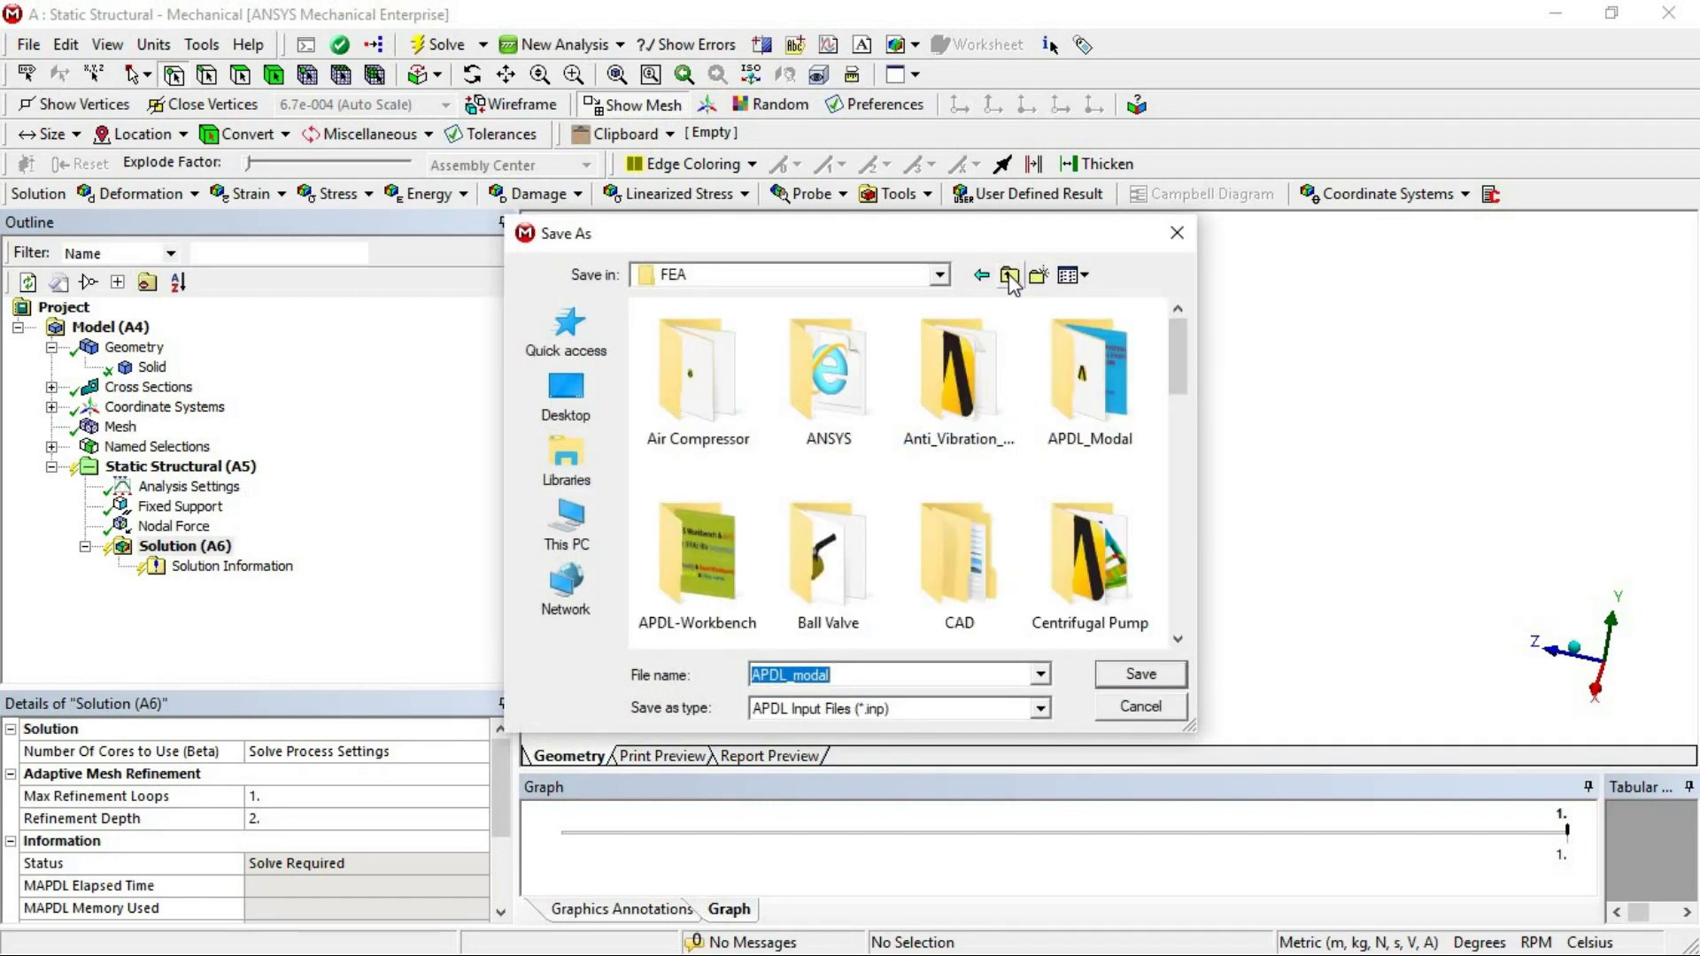
pyautogui.doubleClick(684, 611)
pyautogui.doubleClick(858, 678)
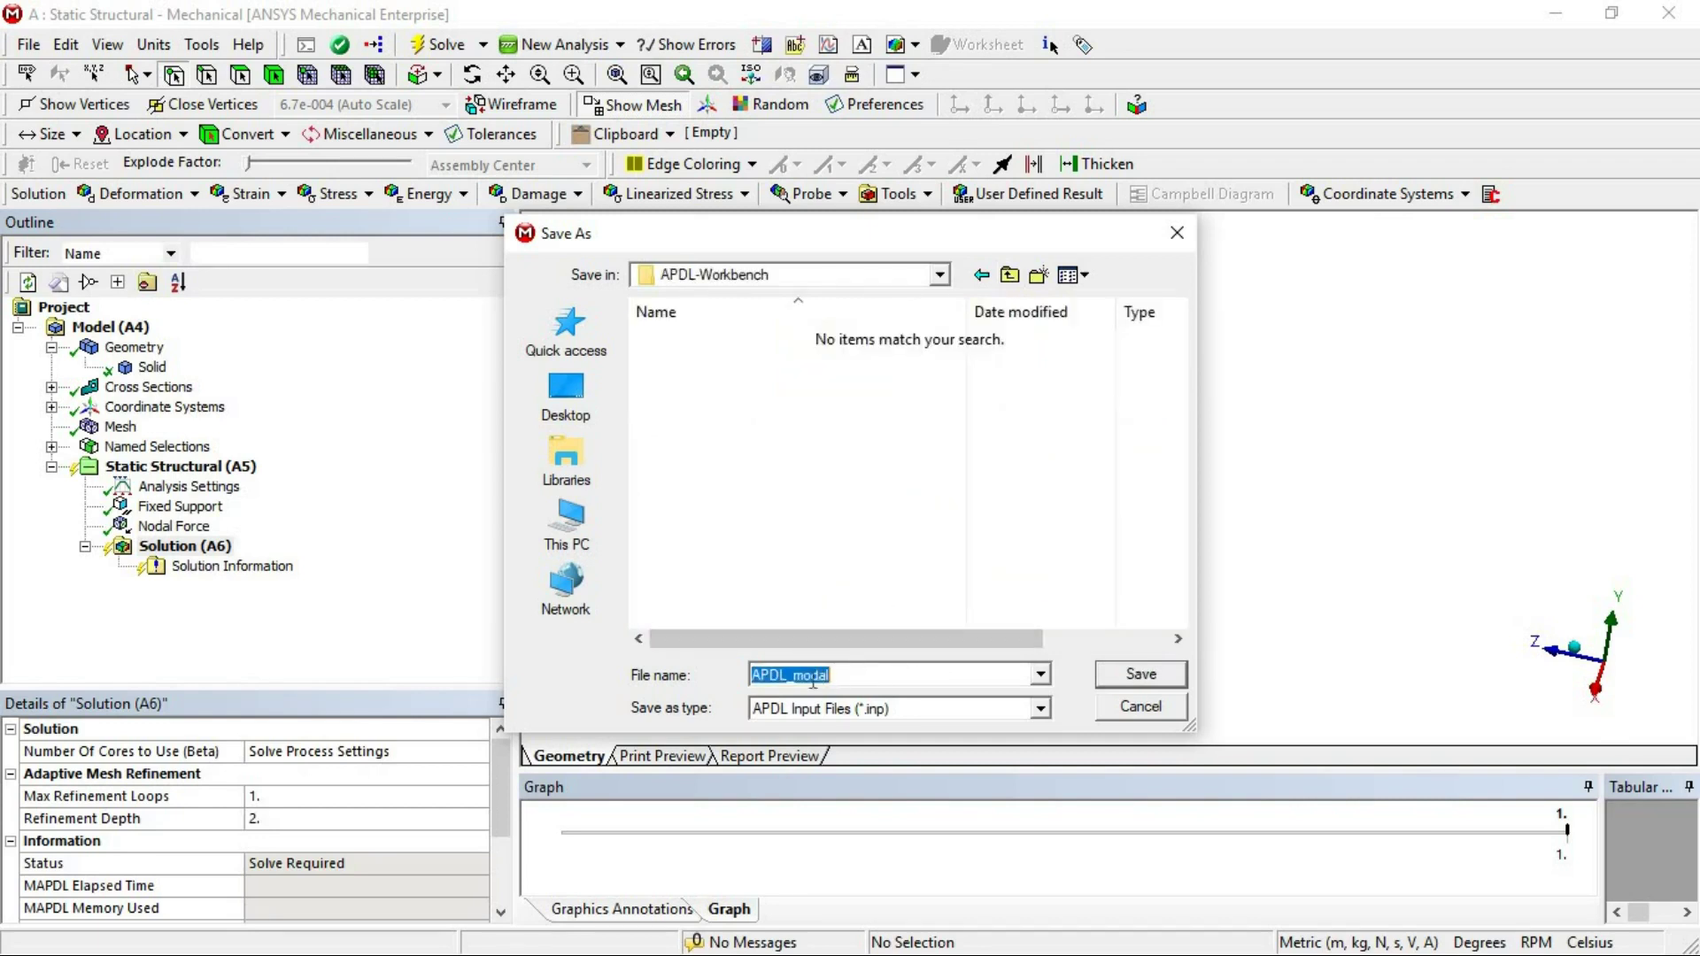
pyautogui.click(823, 669)
pyautogui.moveTo(861, 682); pyautogui.dragTo(385, 671)
pyautogui.write('WorkbenchFile')
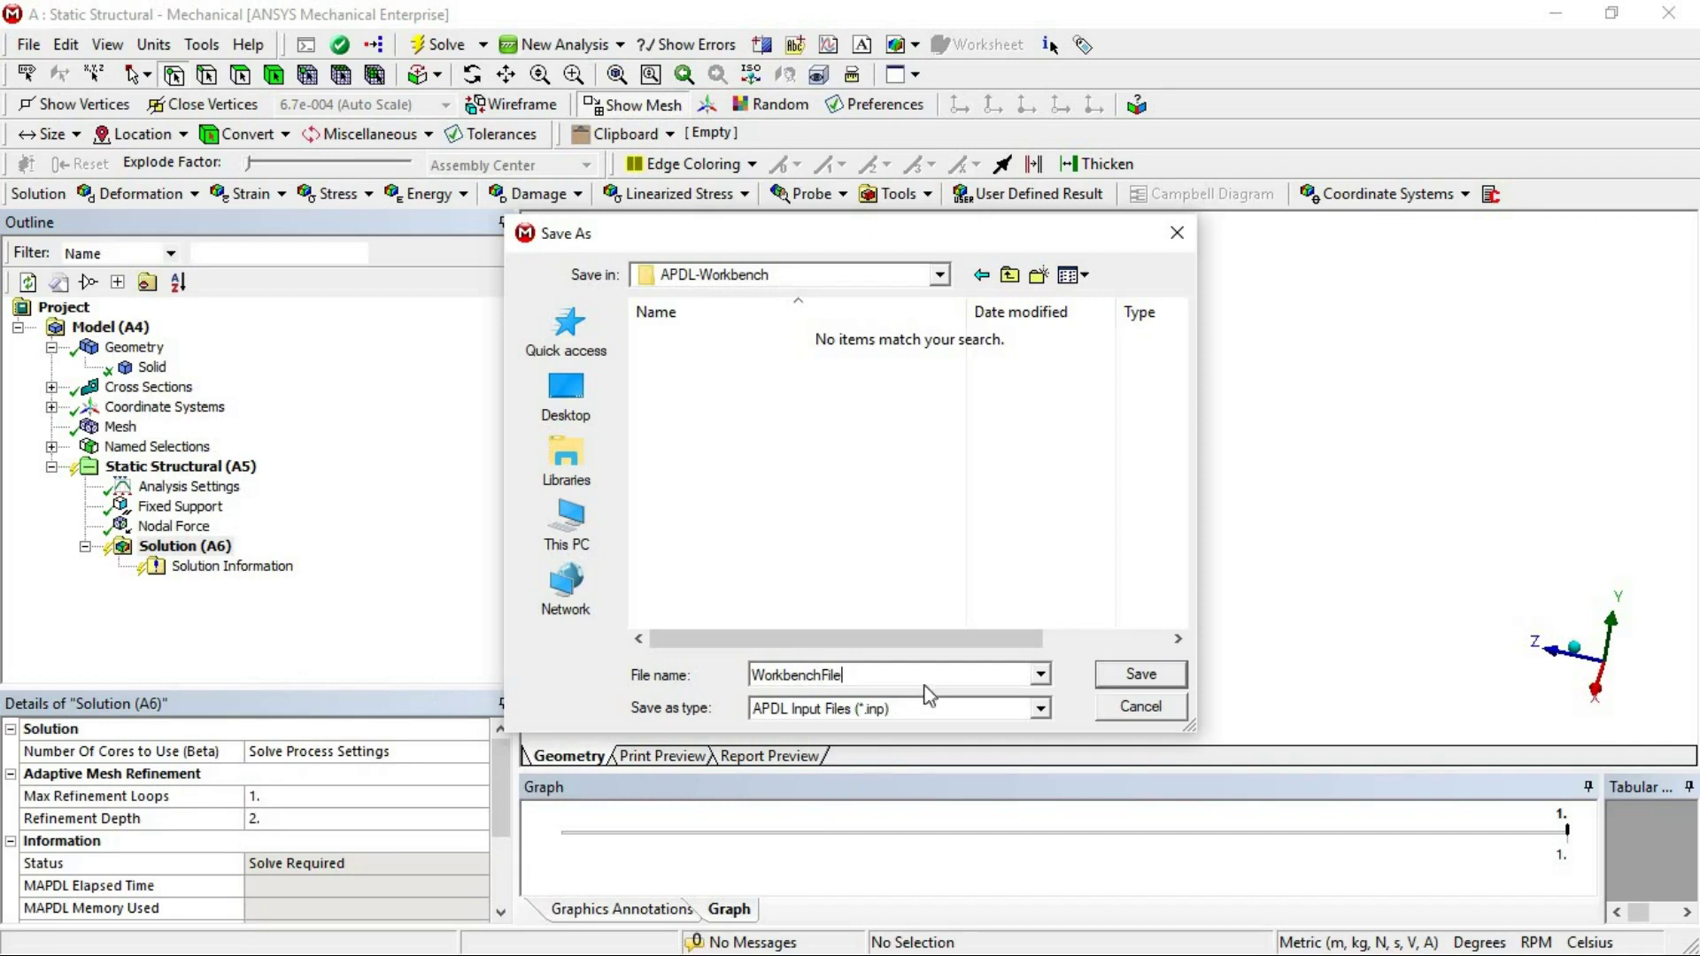
pyautogui.click(925, 716)
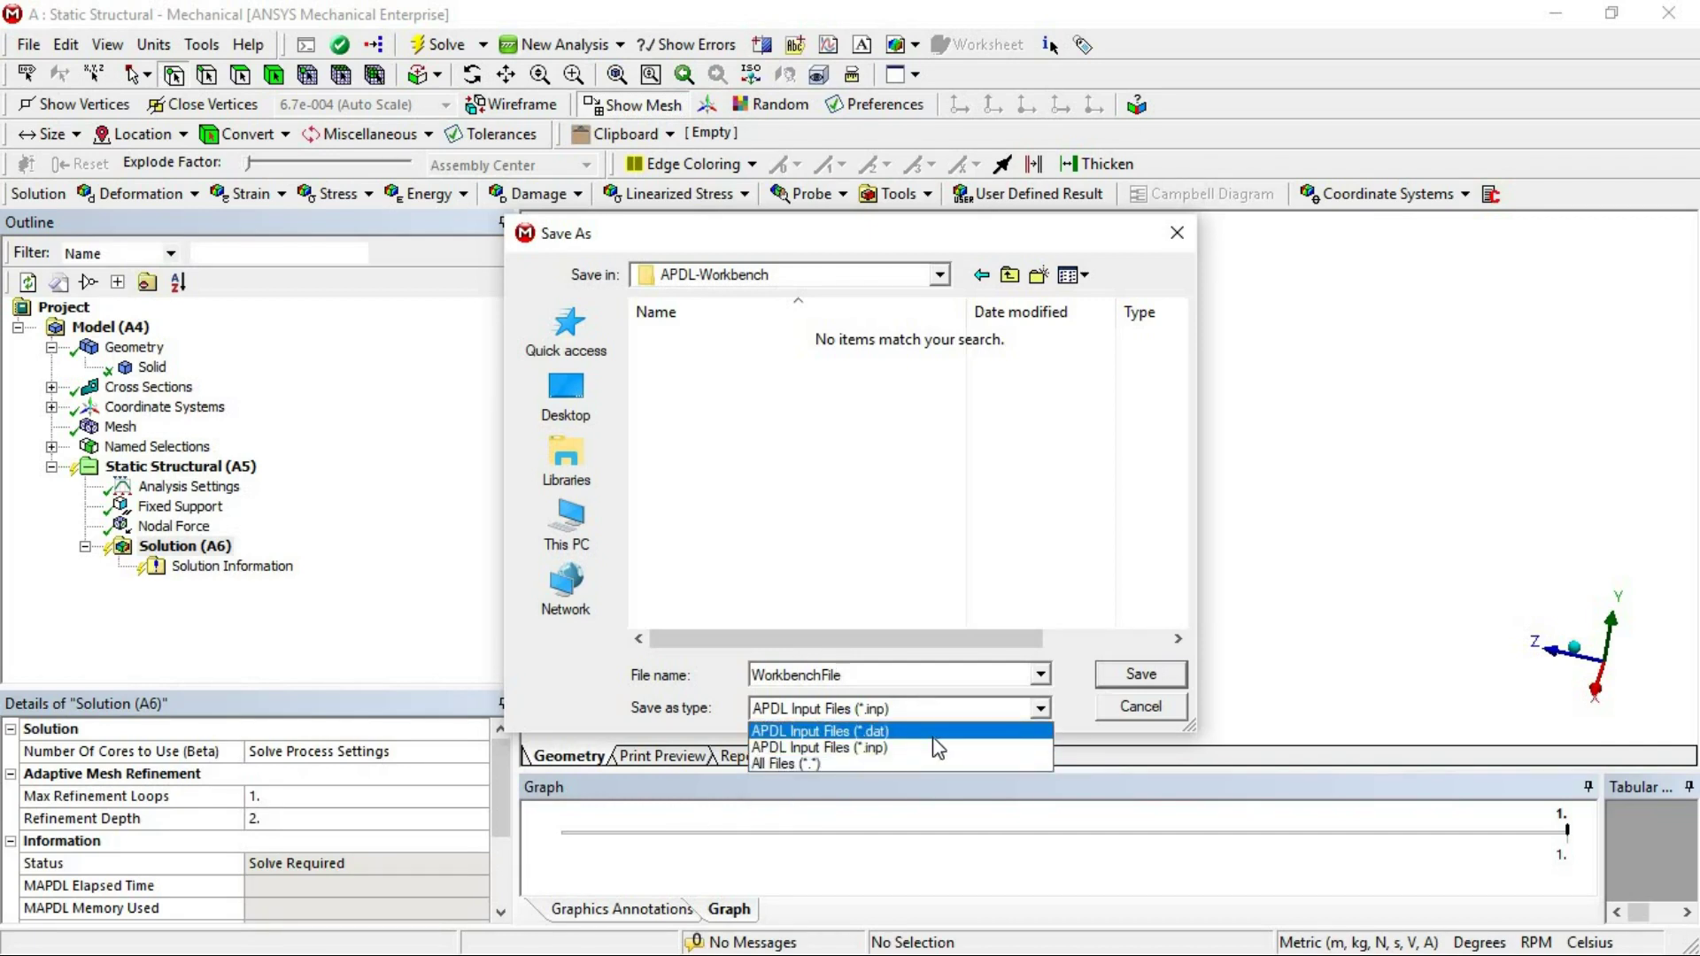
pyautogui.click(886, 751)
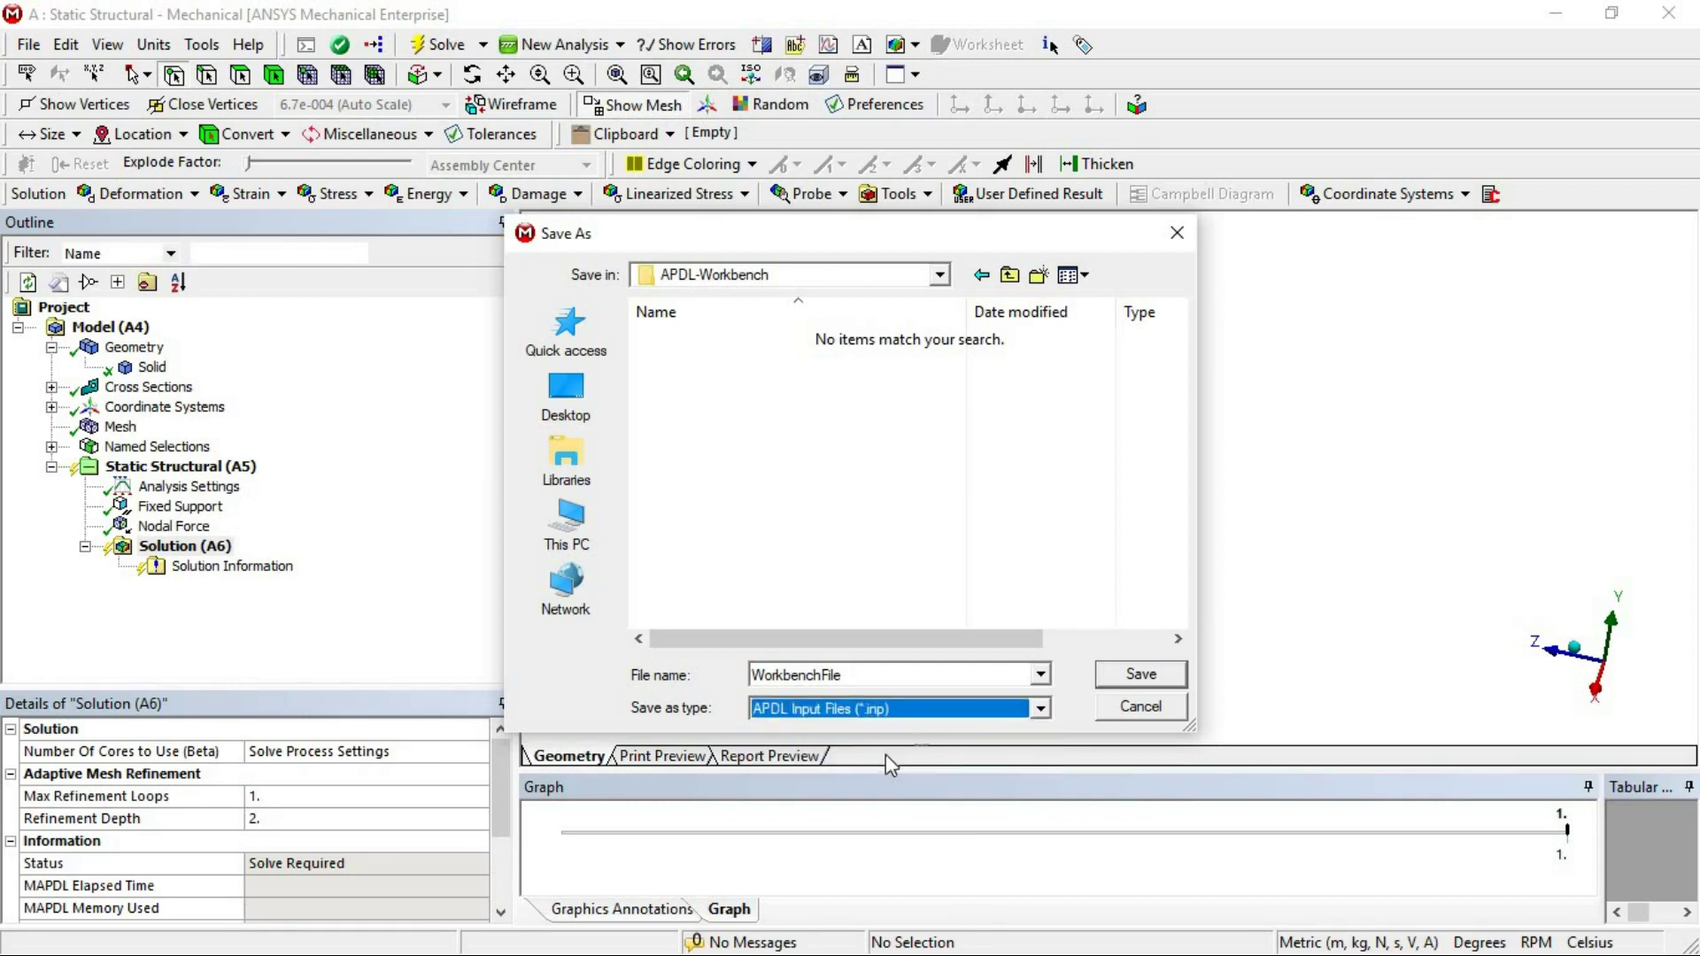
pyautogui.click(1121, 675)
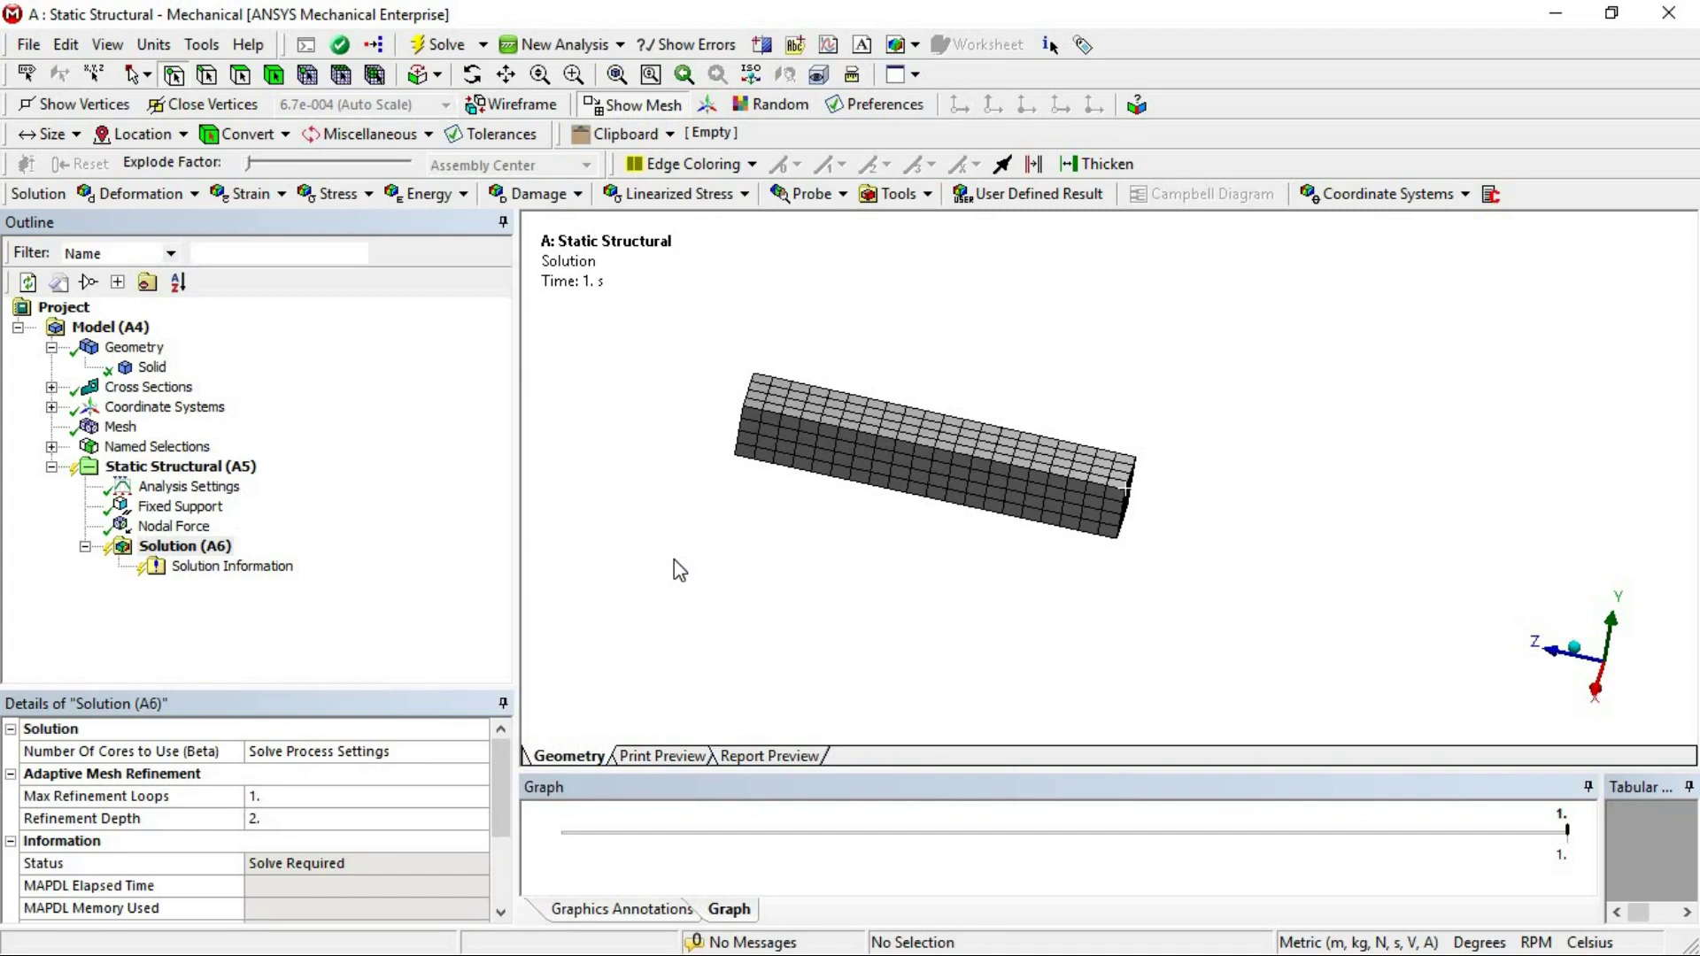
pyautogui.click(1554, 25)
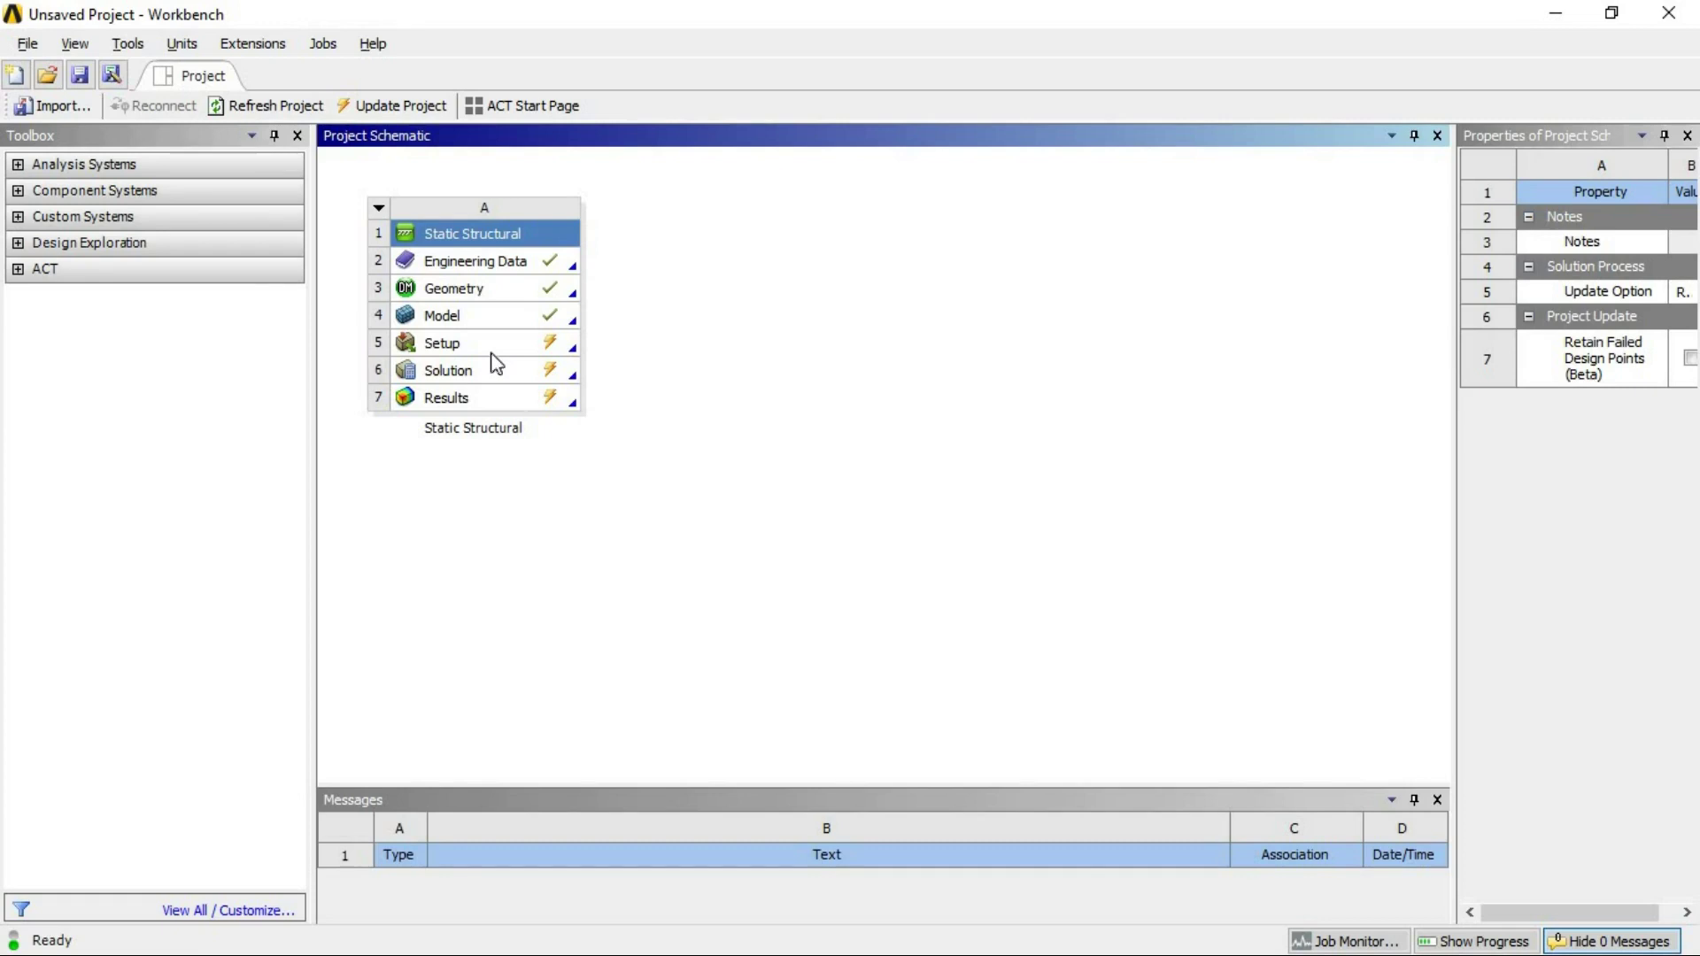
# - Drag a Mechanical APDL system into the project and edit its Analysis cell in Mechanical APDL
pyautogui.click(18, 242)
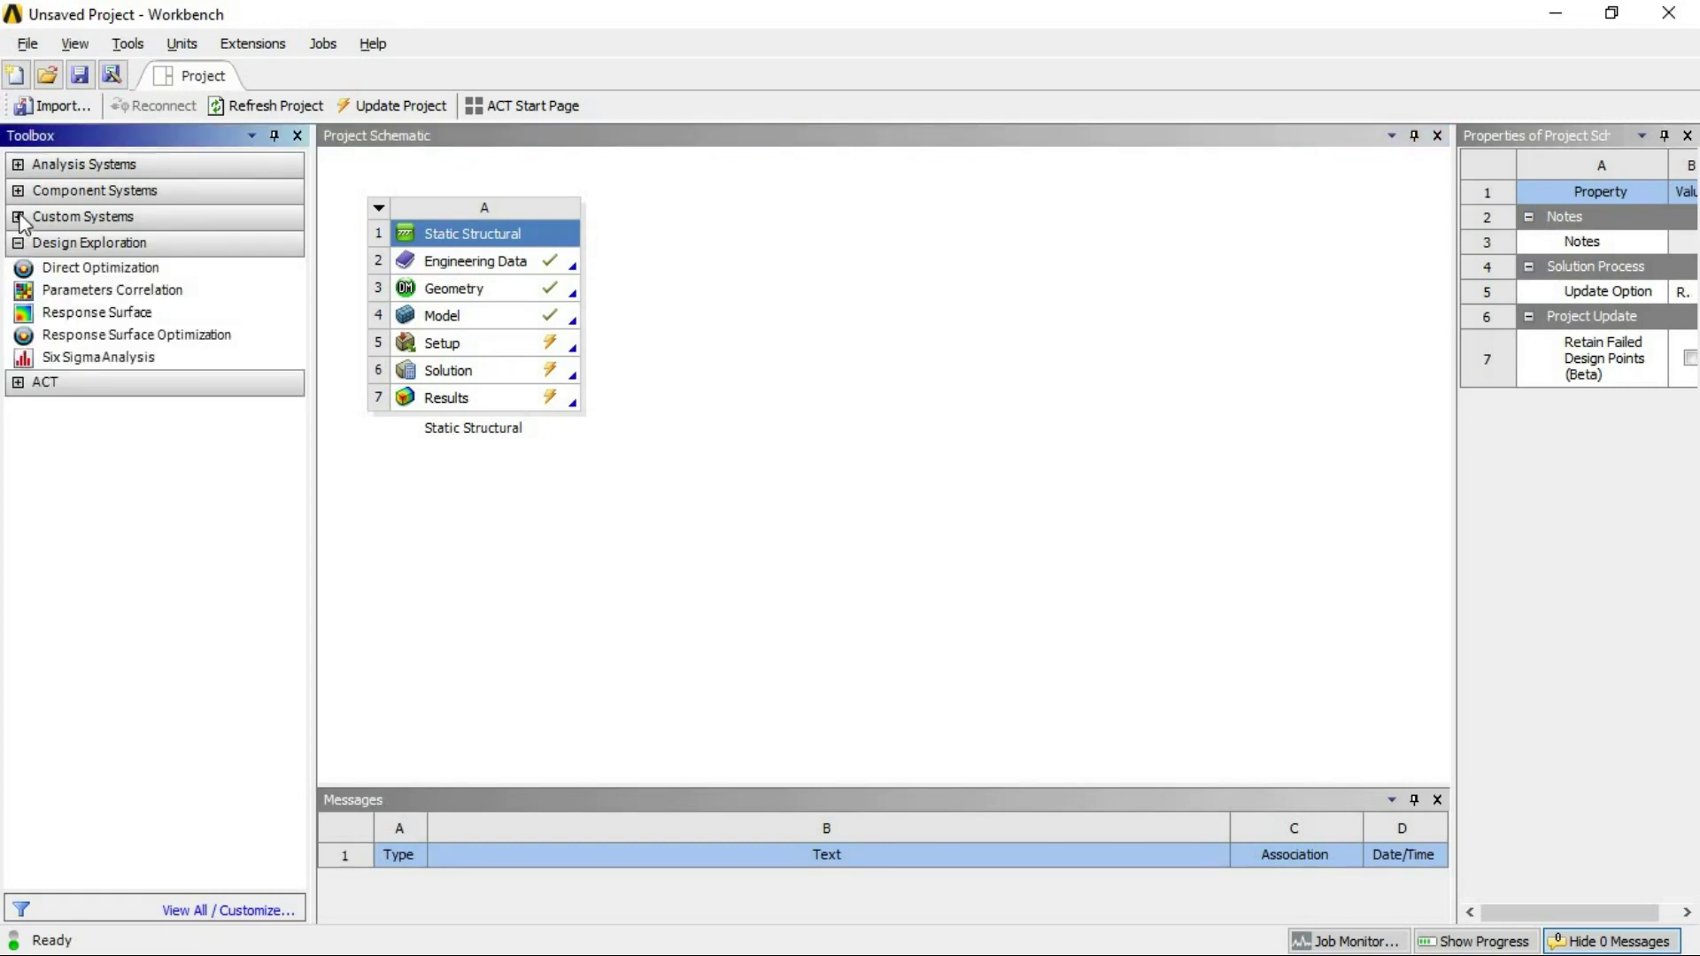
pyautogui.click(957, 353)
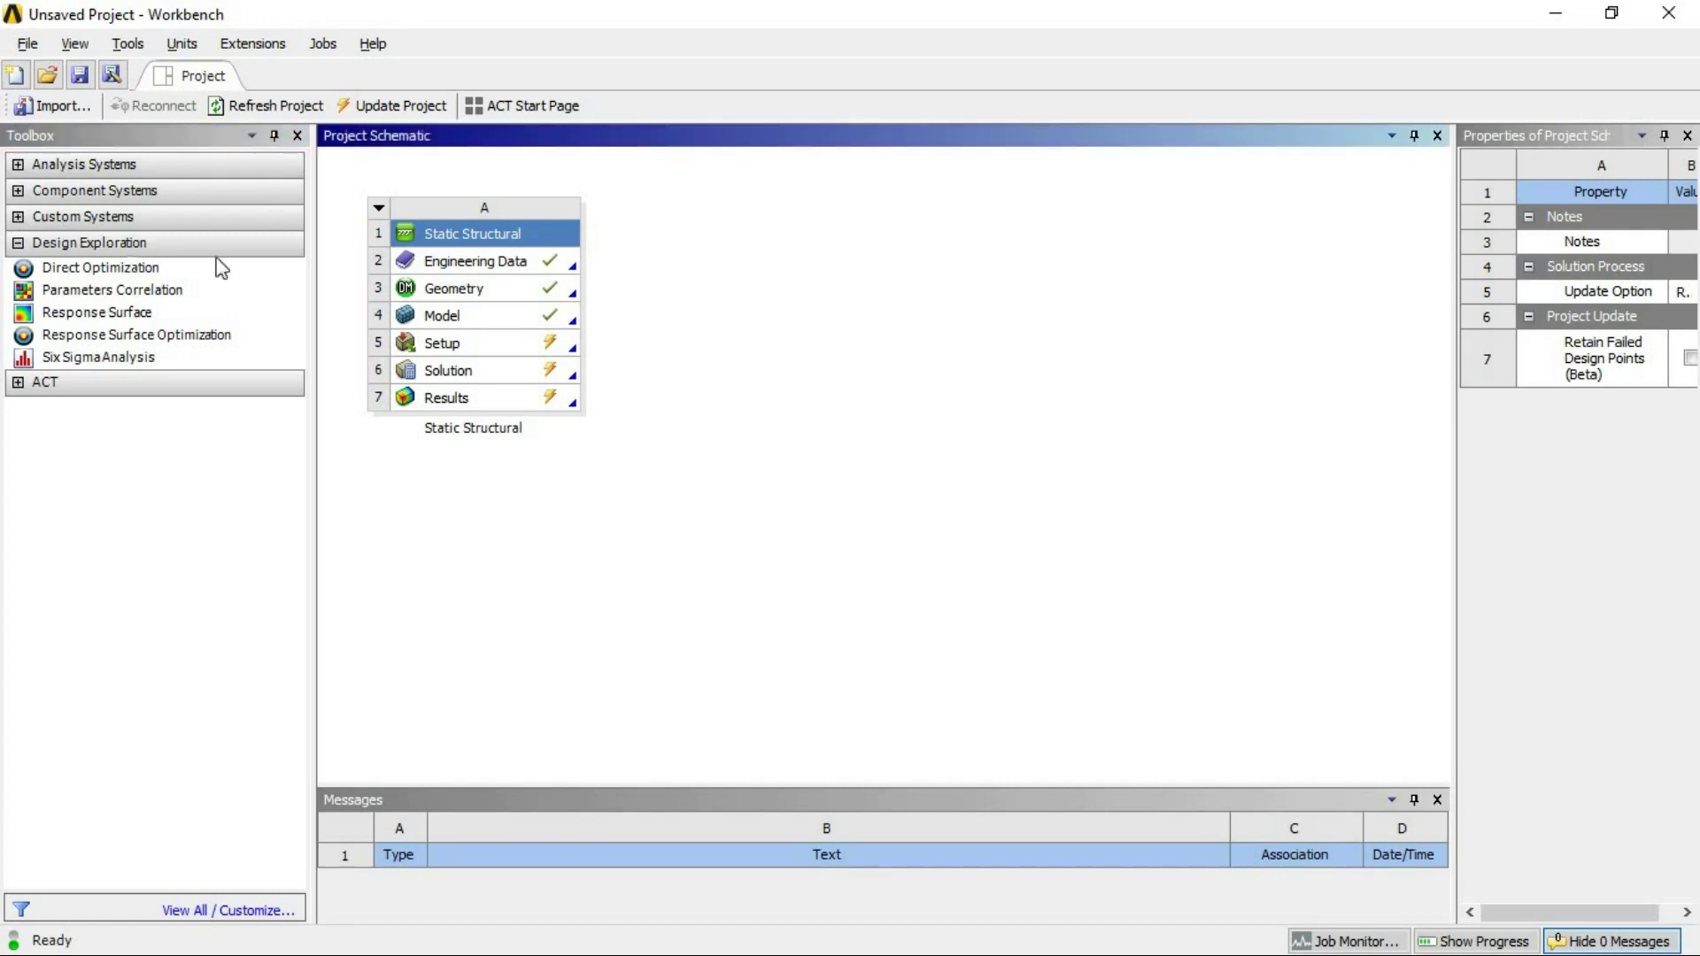
pyautogui.click(17, 217)
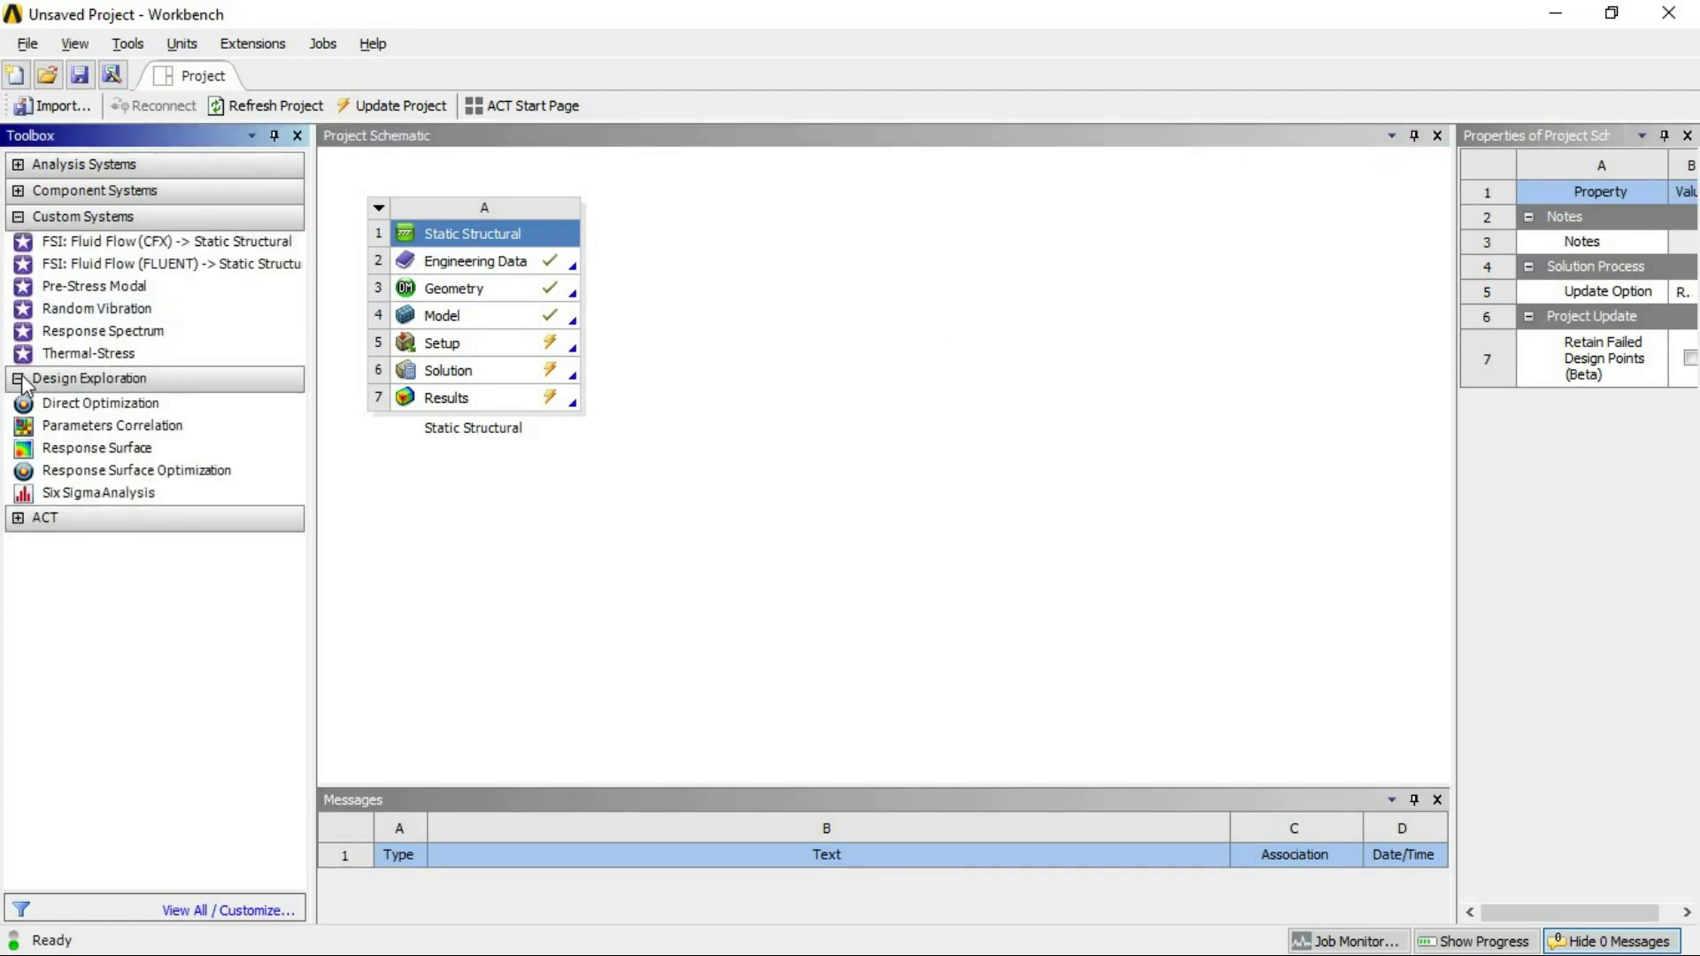
pyautogui.click(18, 378)
pyautogui.click(18, 217)
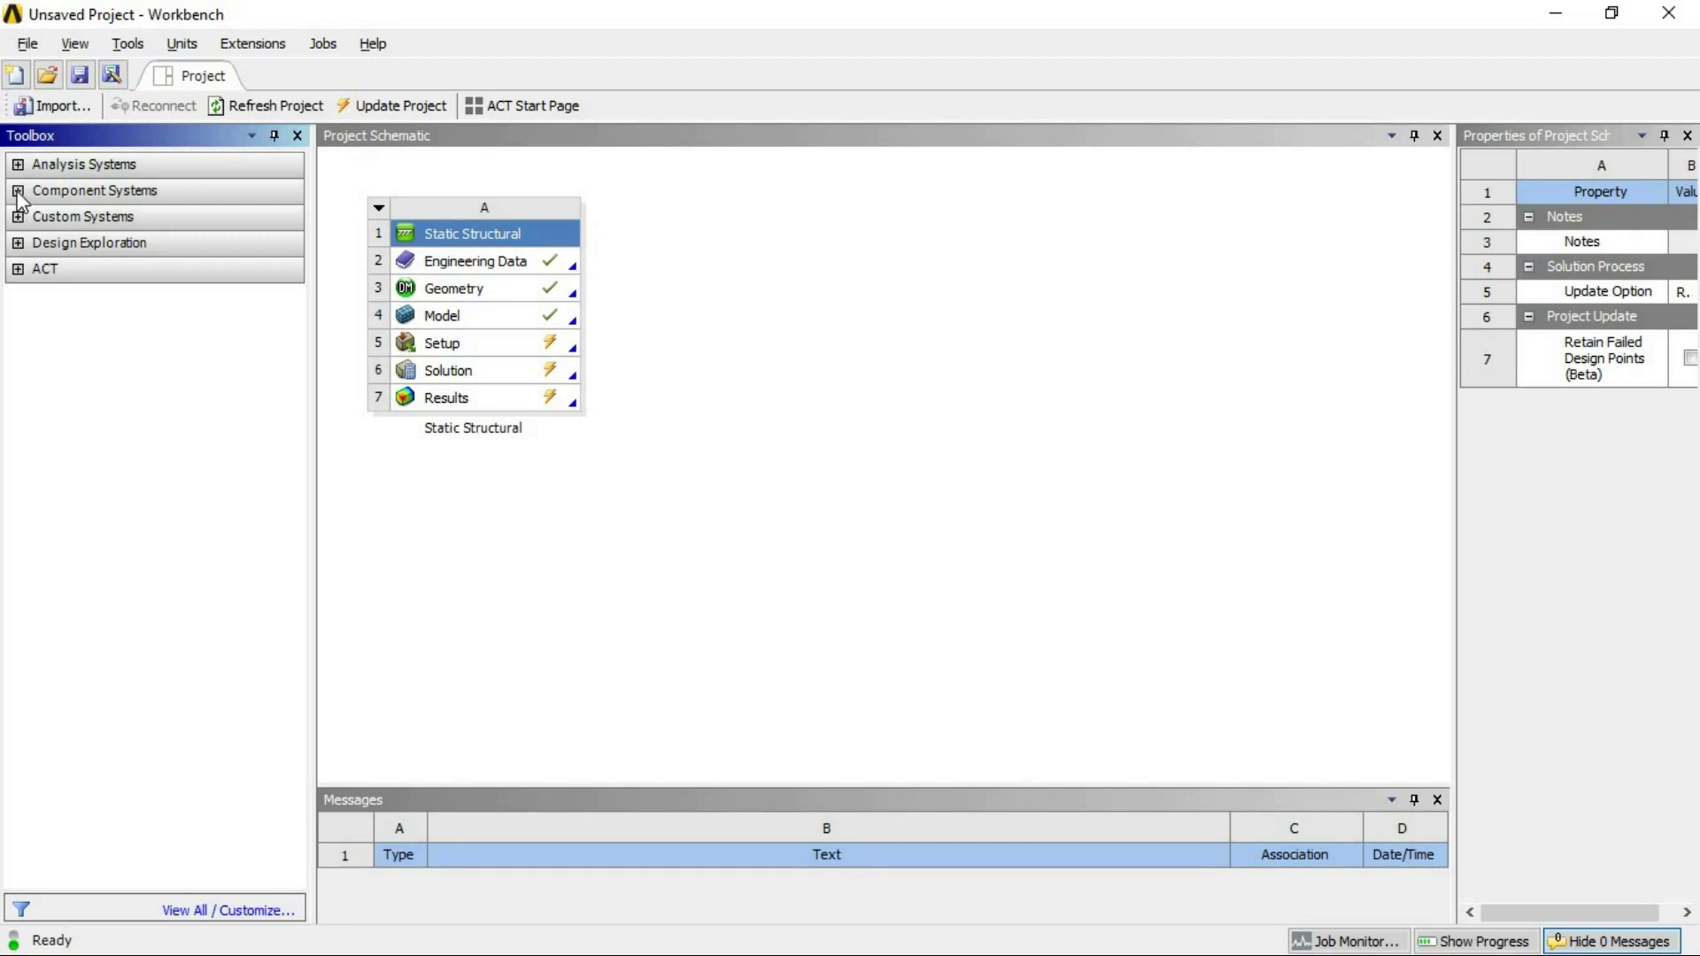
pyautogui.click(18, 190)
pyautogui.moveTo(98, 596); pyautogui.dragTo(737, 292)
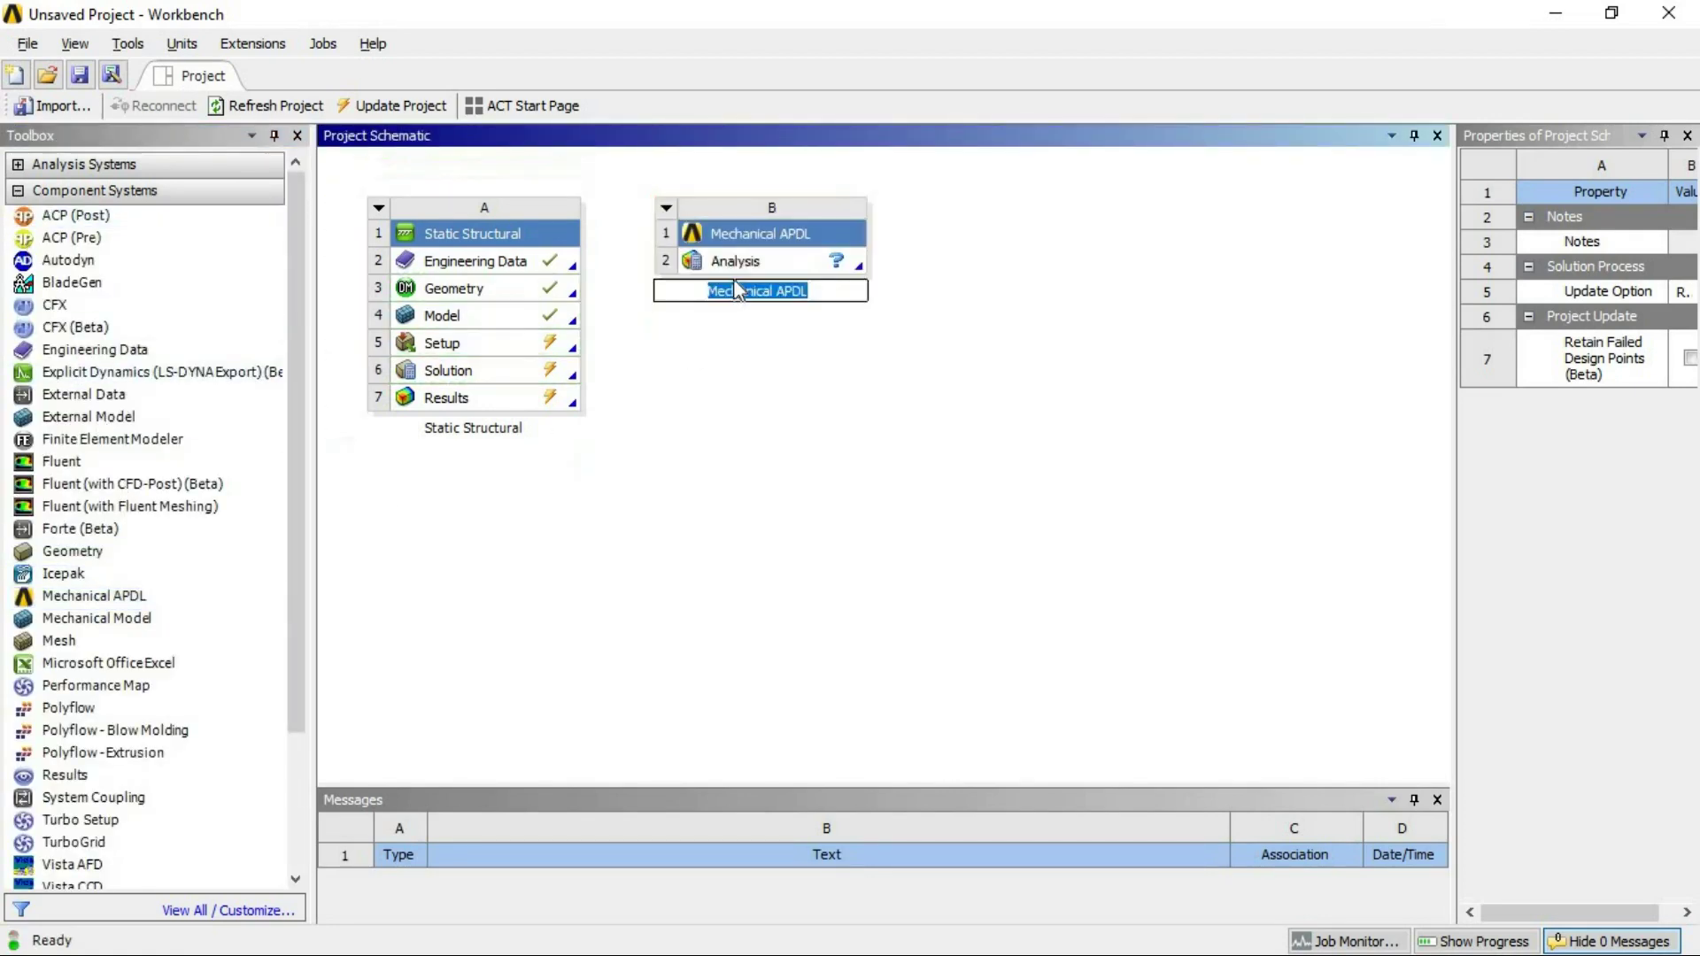
pyautogui.click(18, 191)
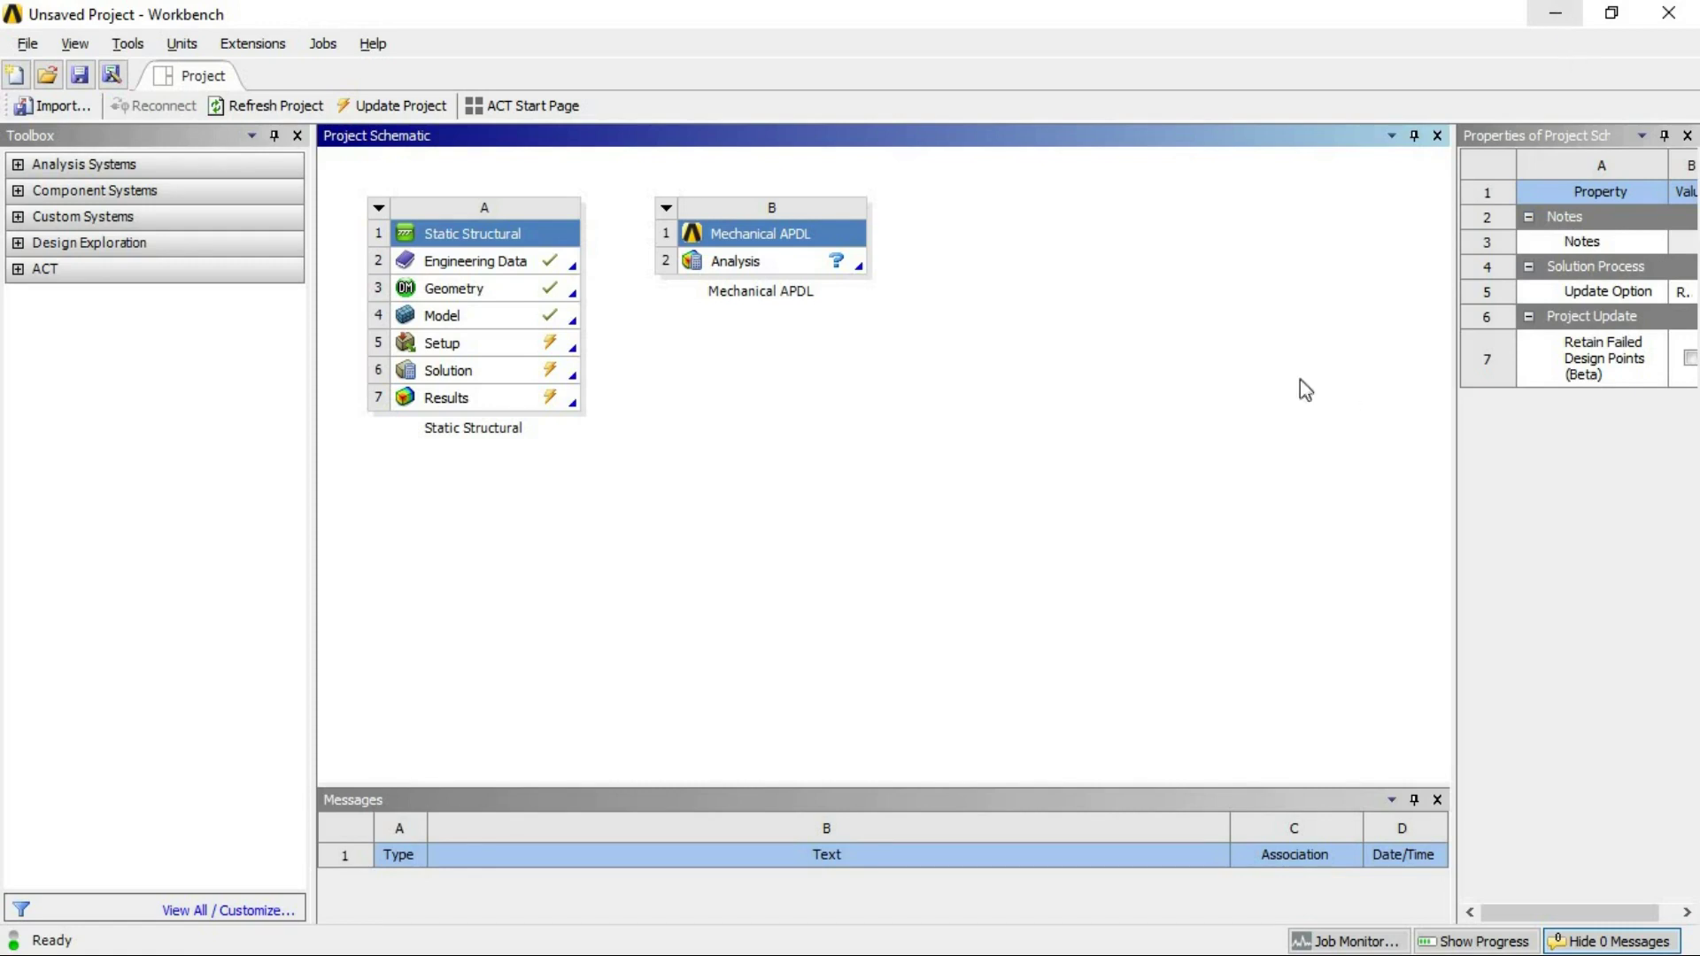
pyautogui.rightClick(780, 253)
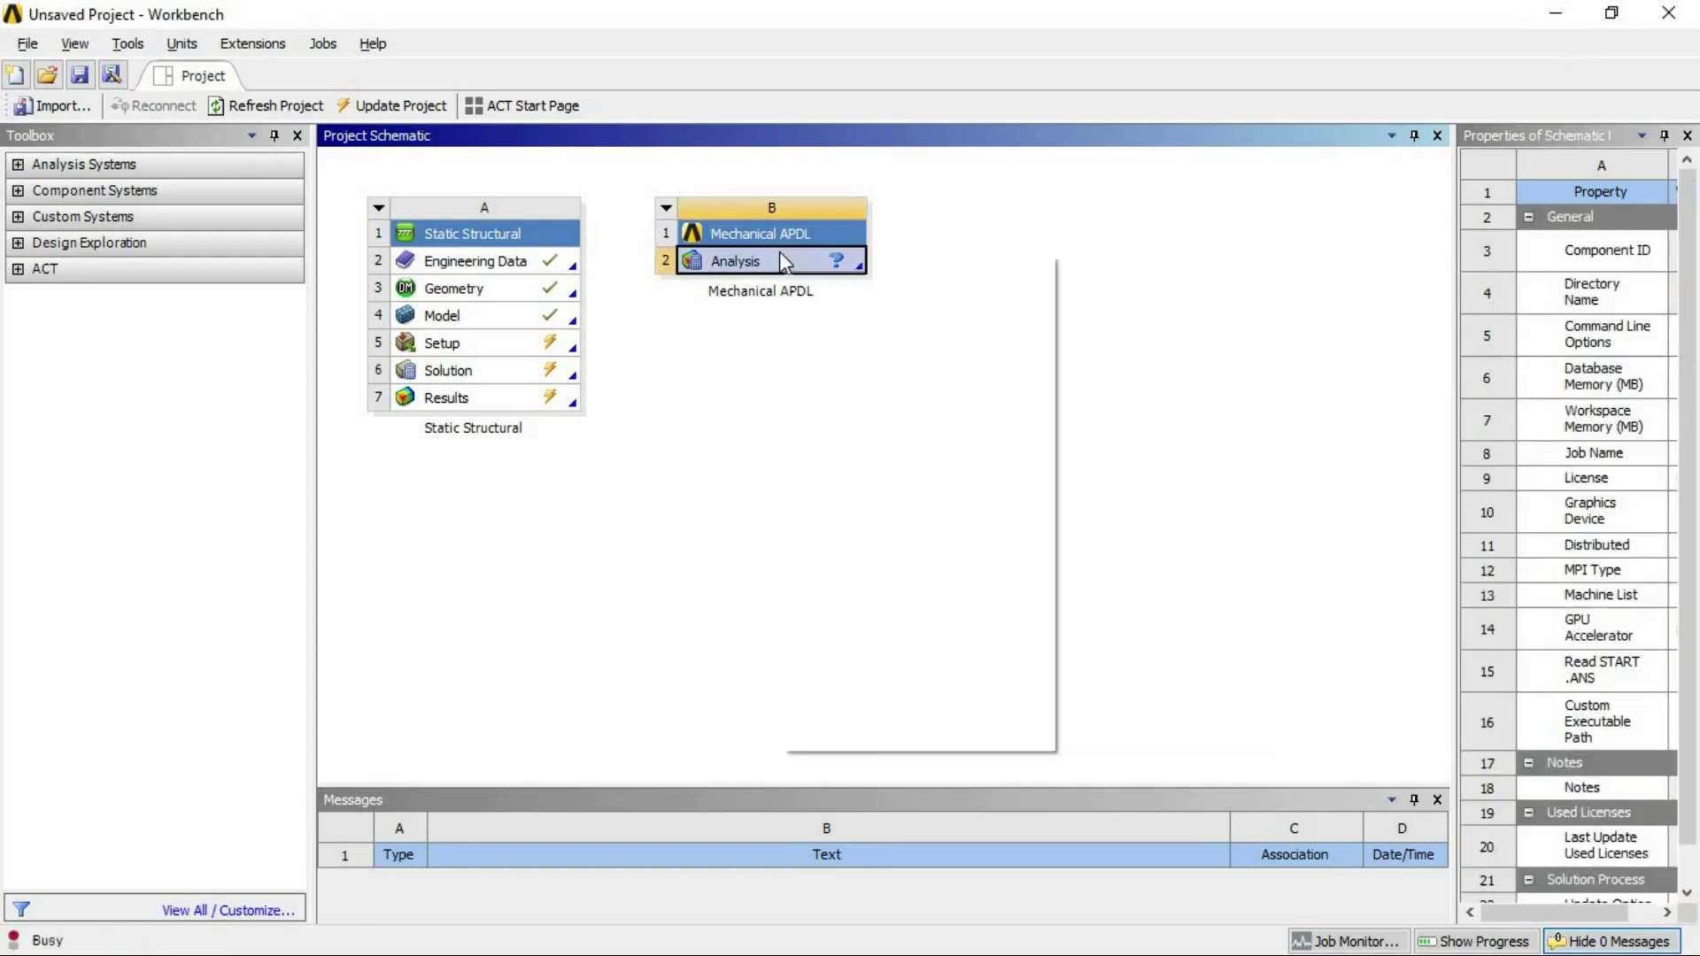
pyautogui.click(859, 295)
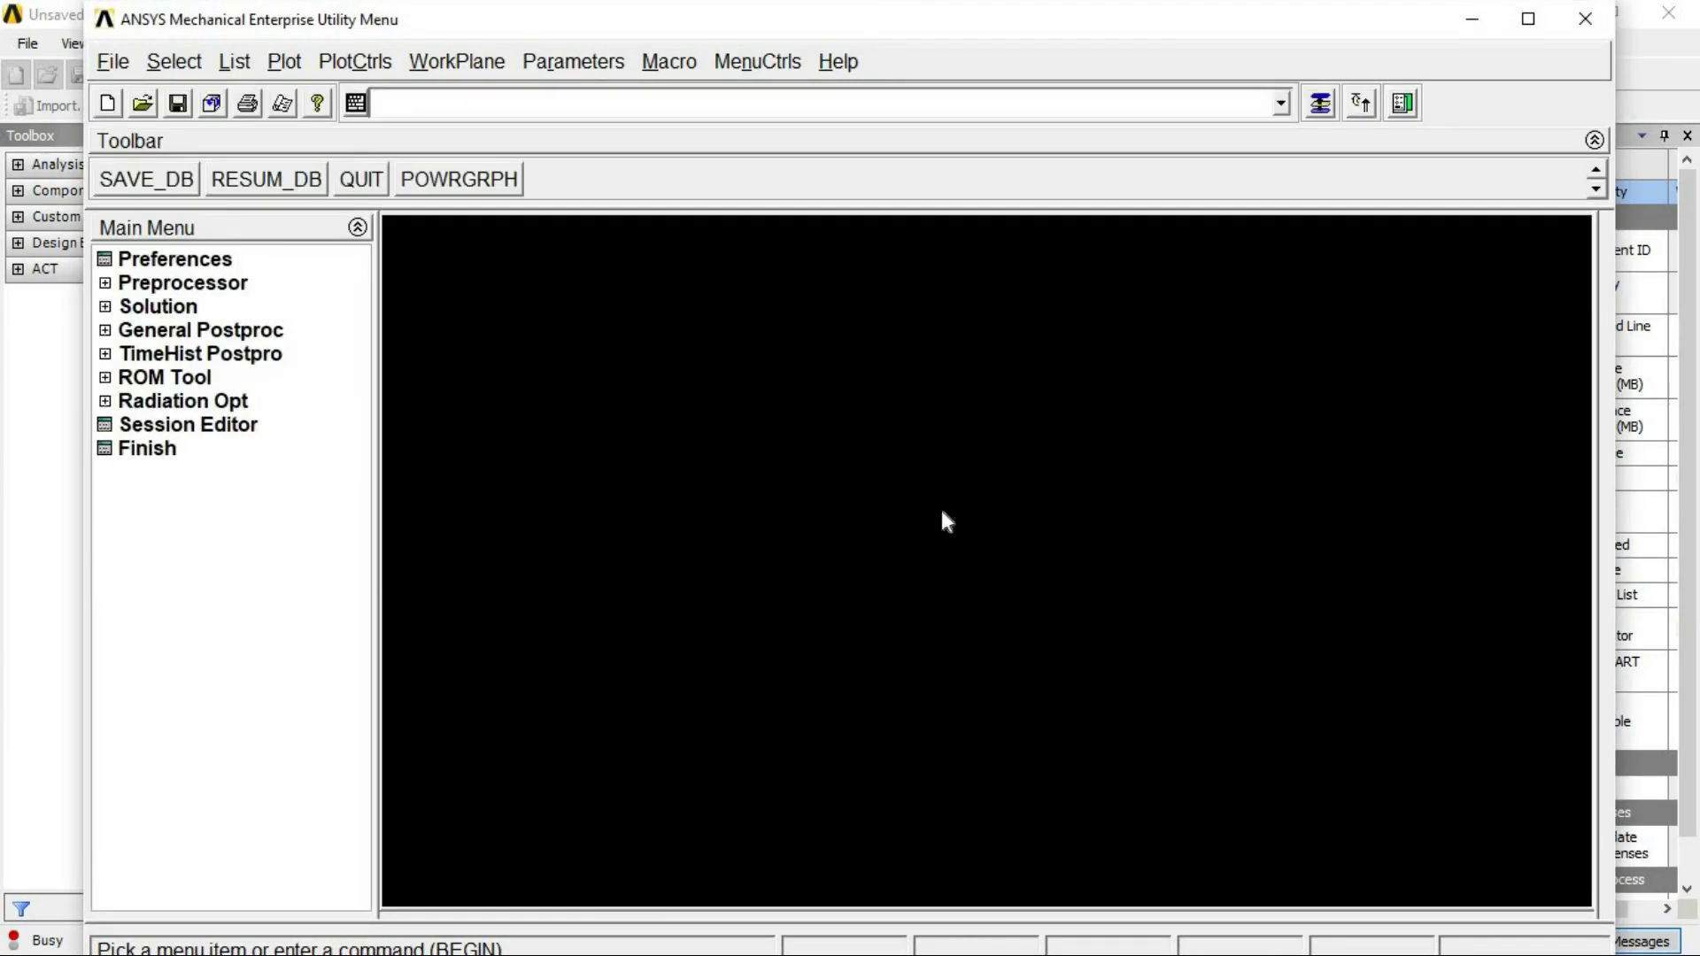
# - Maximize Mechanical APDL, set D:\FEA\APDL-Workbench as working directory, and hide the logo legend
pyautogui.doubleClick(468, 27)
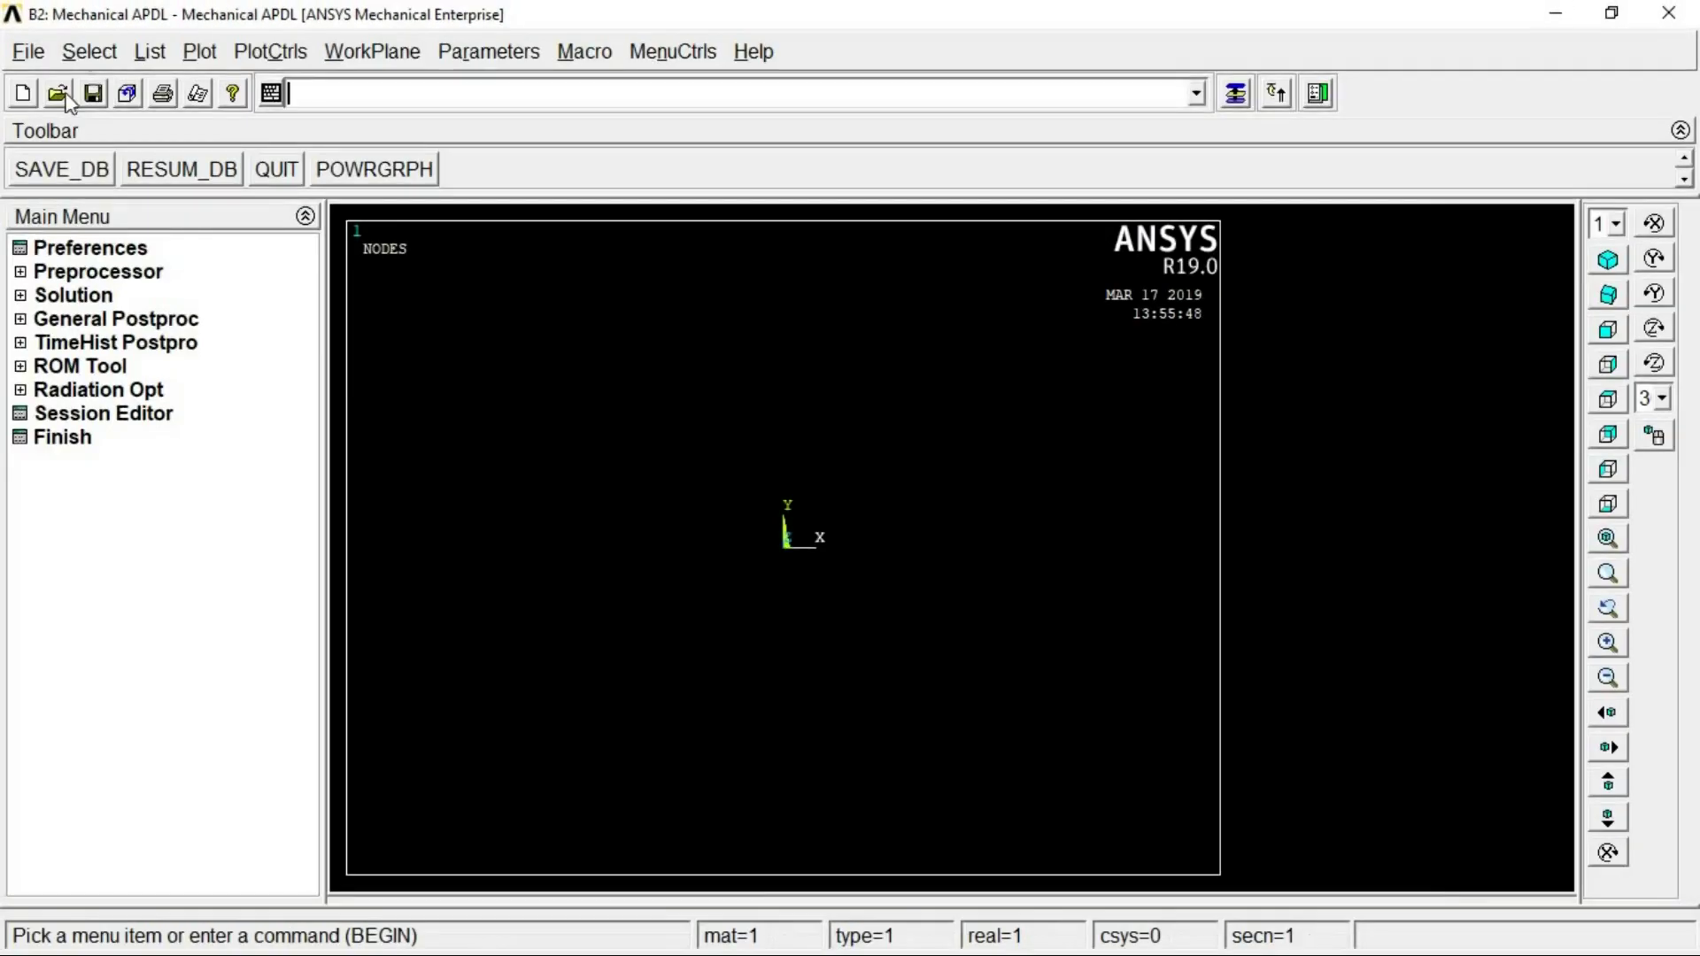
pyautogui.click(29, 54)
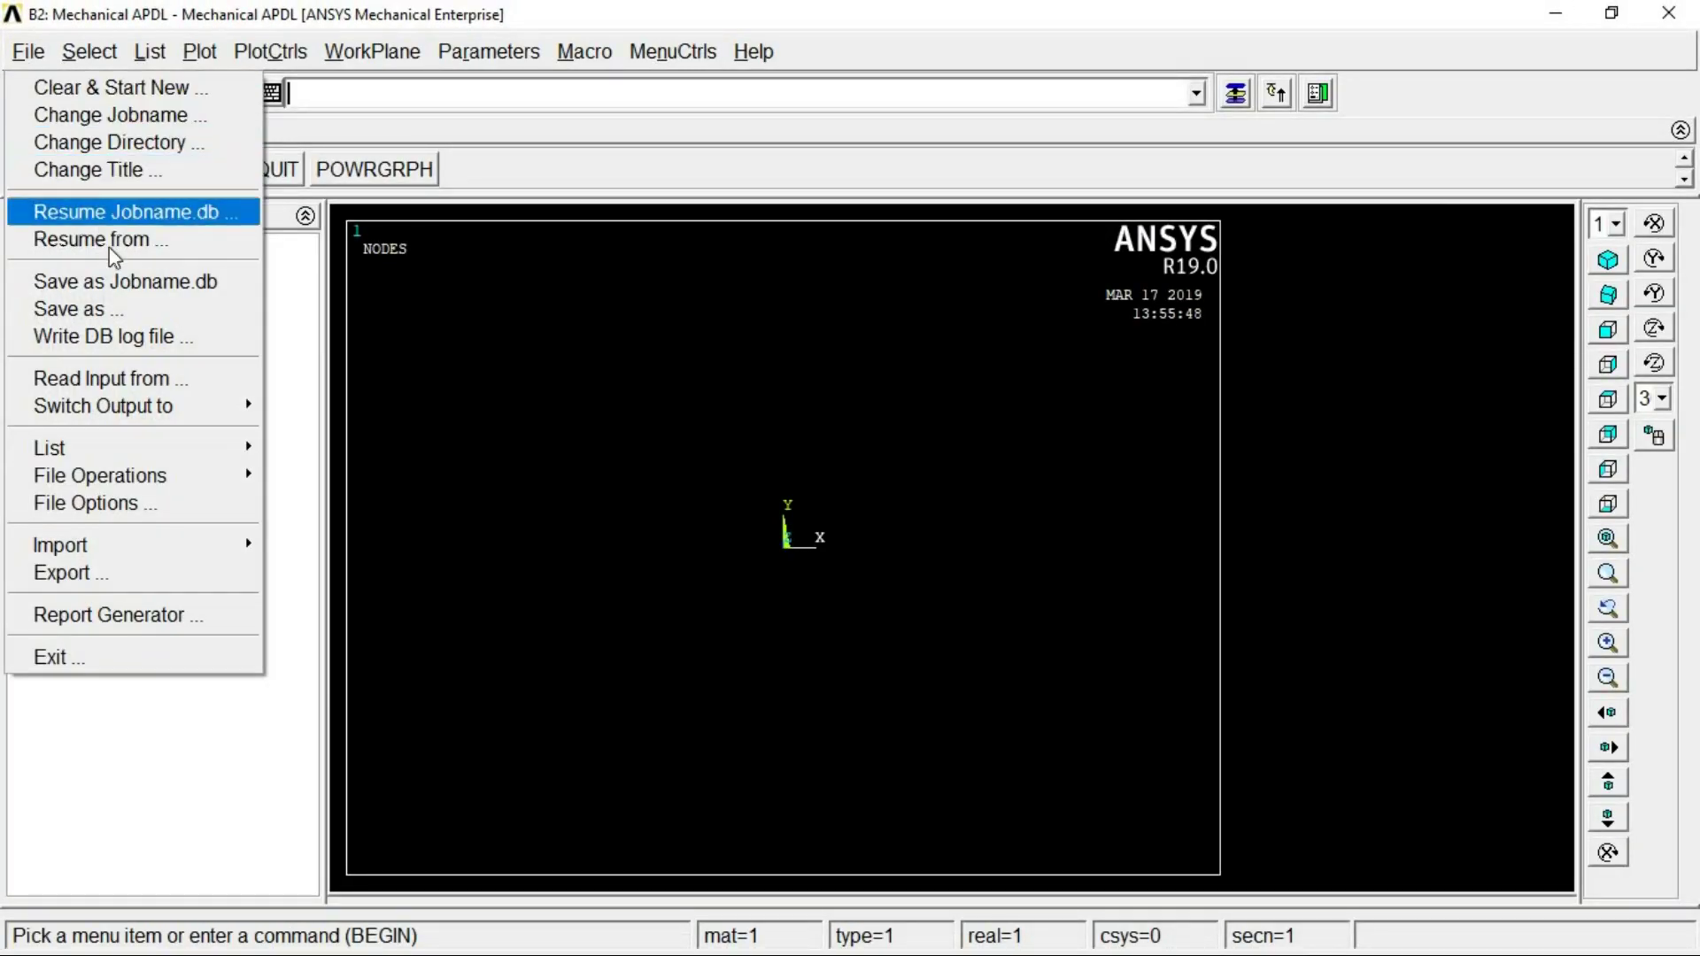
pyautogui.click(131, 142)
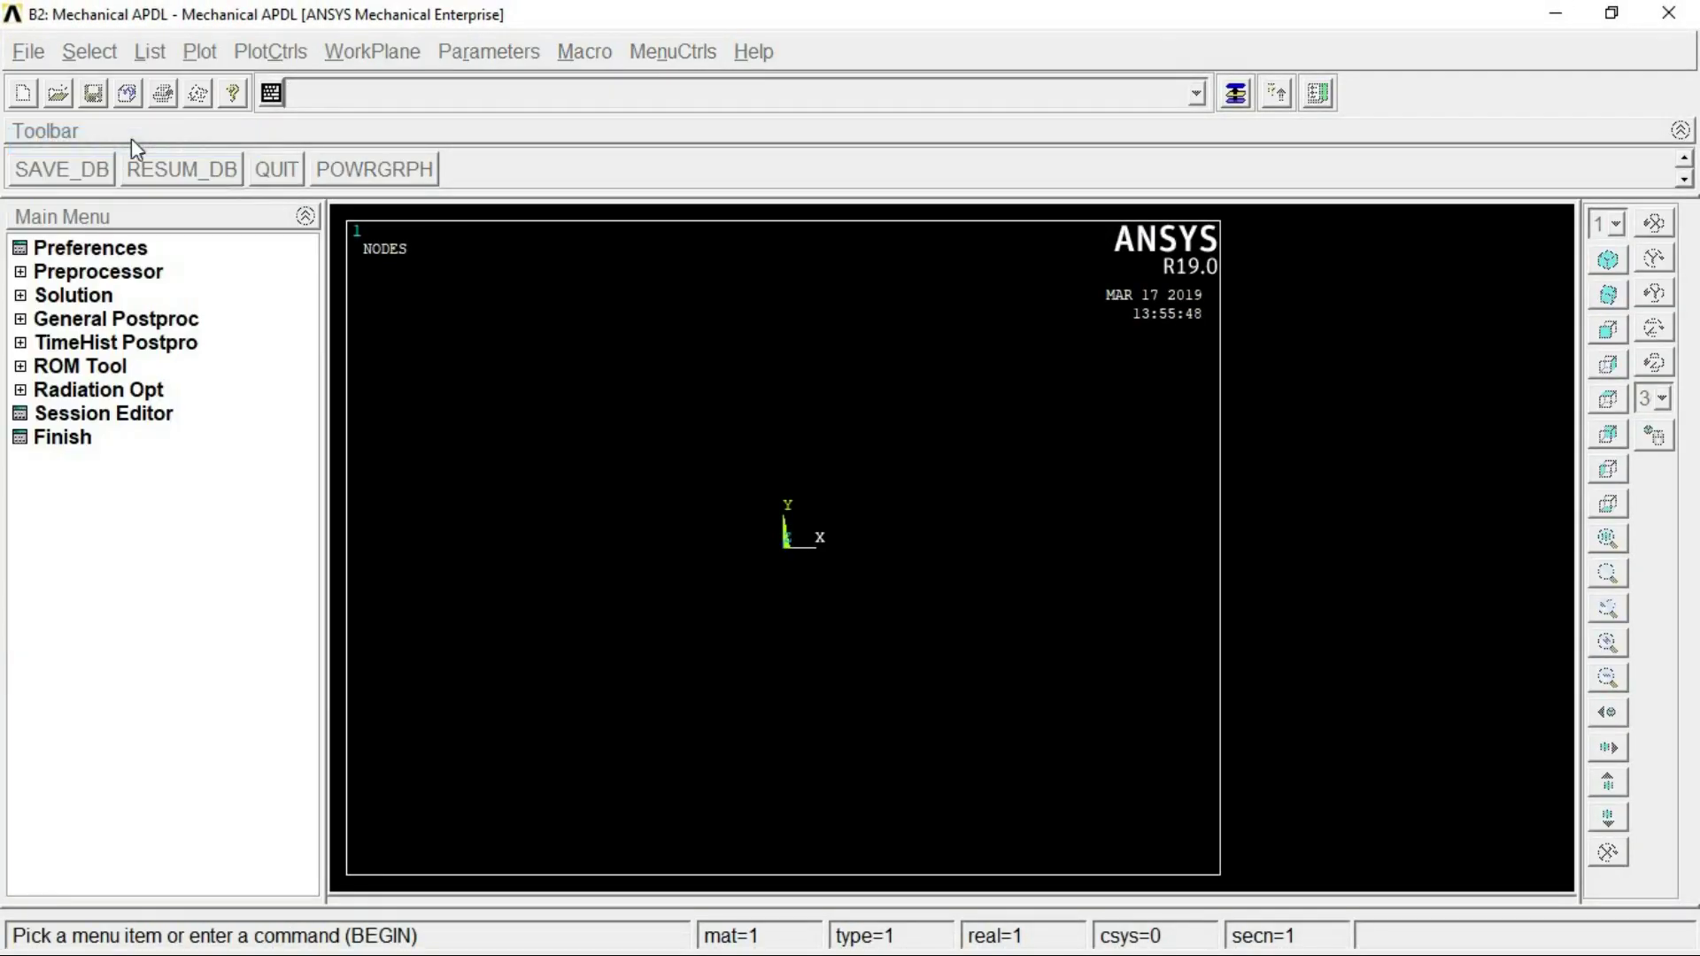
pyautogui.moveTo(1021, 544); pyautogui.dragTo(1018, 455)
pyautogui.click(701, 523)
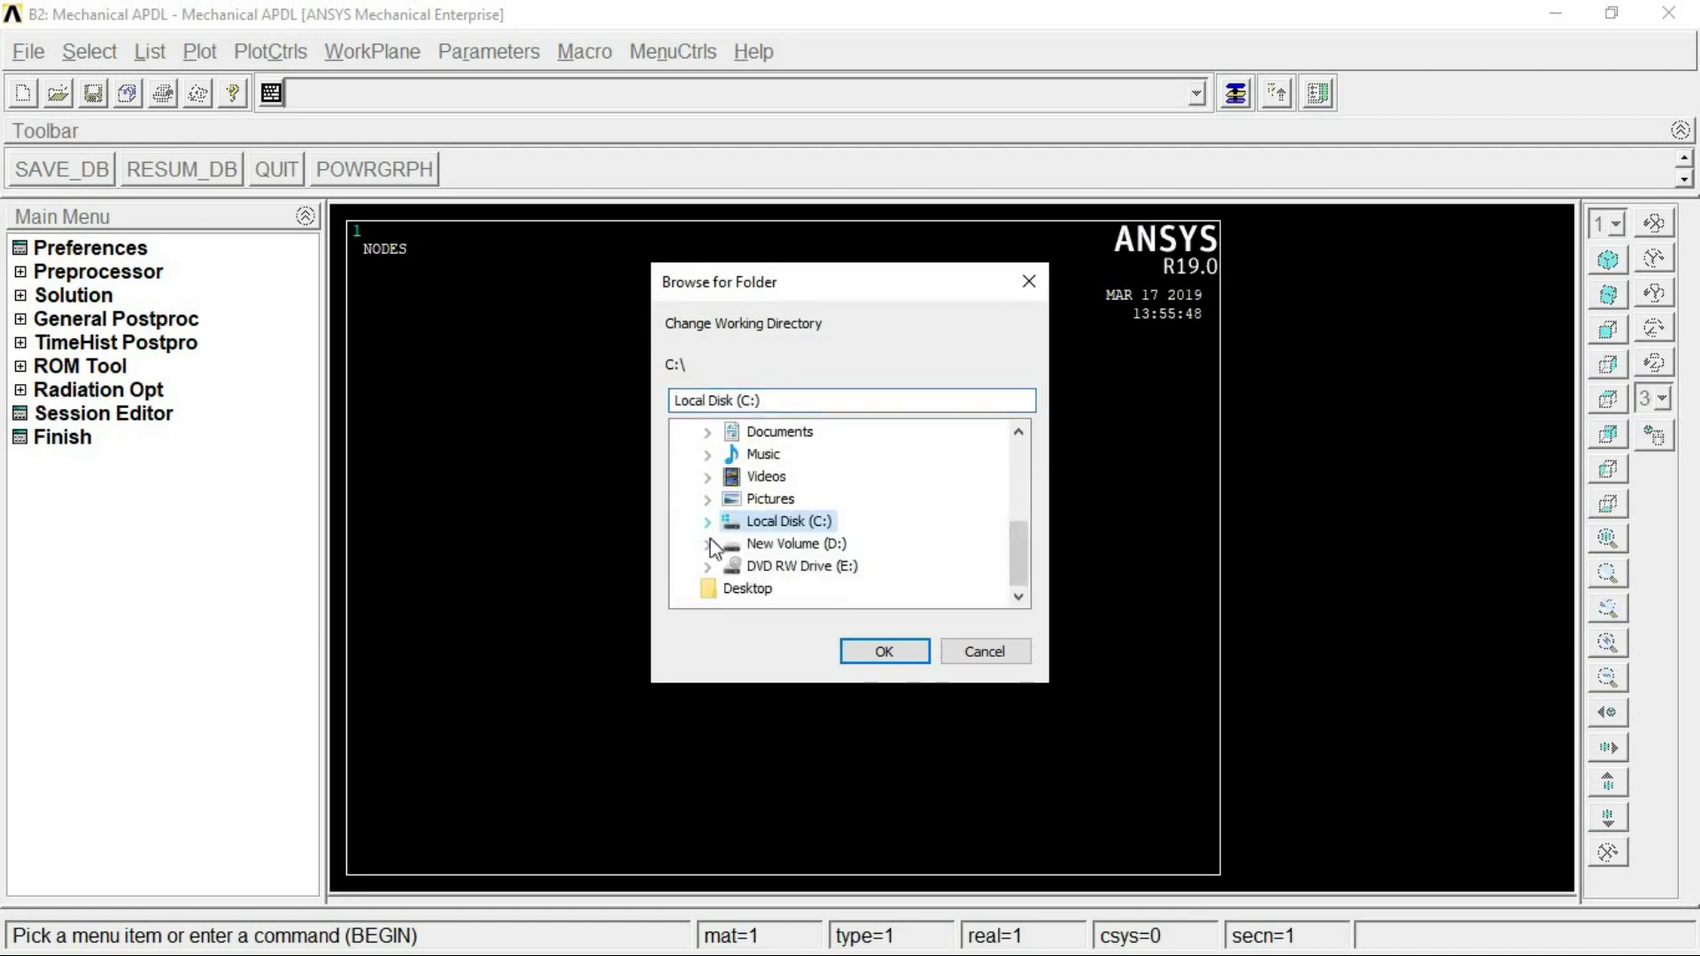
pyautogui.click(708, 544)
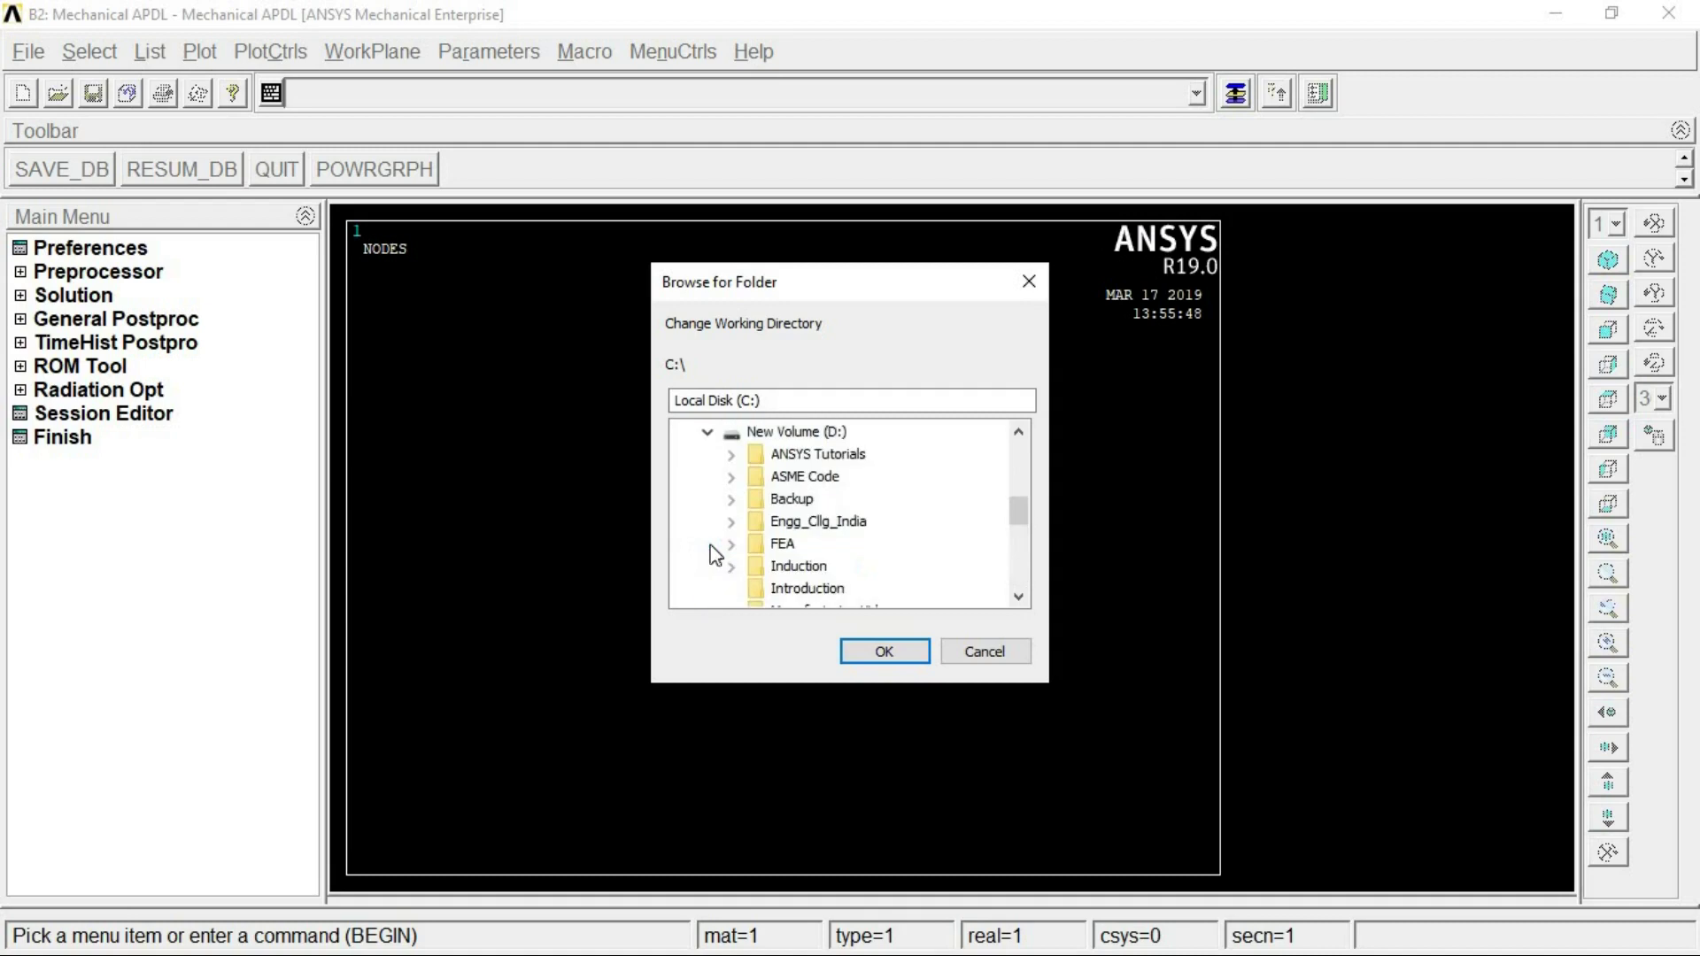
pyautogui.click(731, 546)
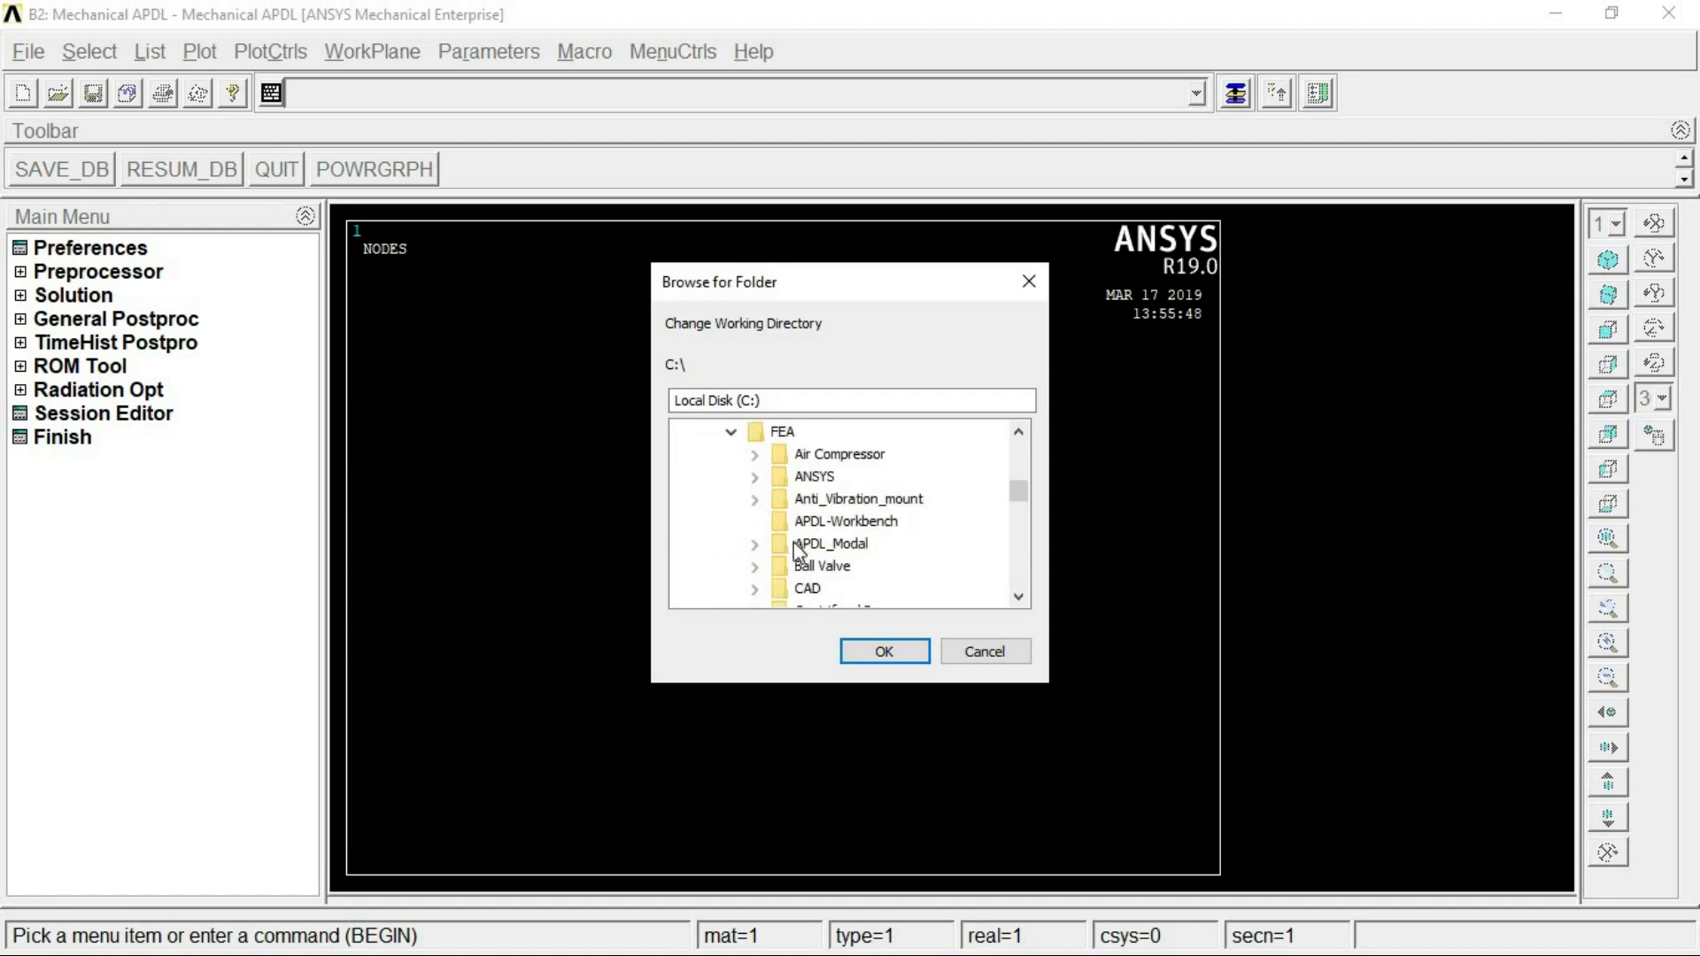
pyautogui.click(846, 521)
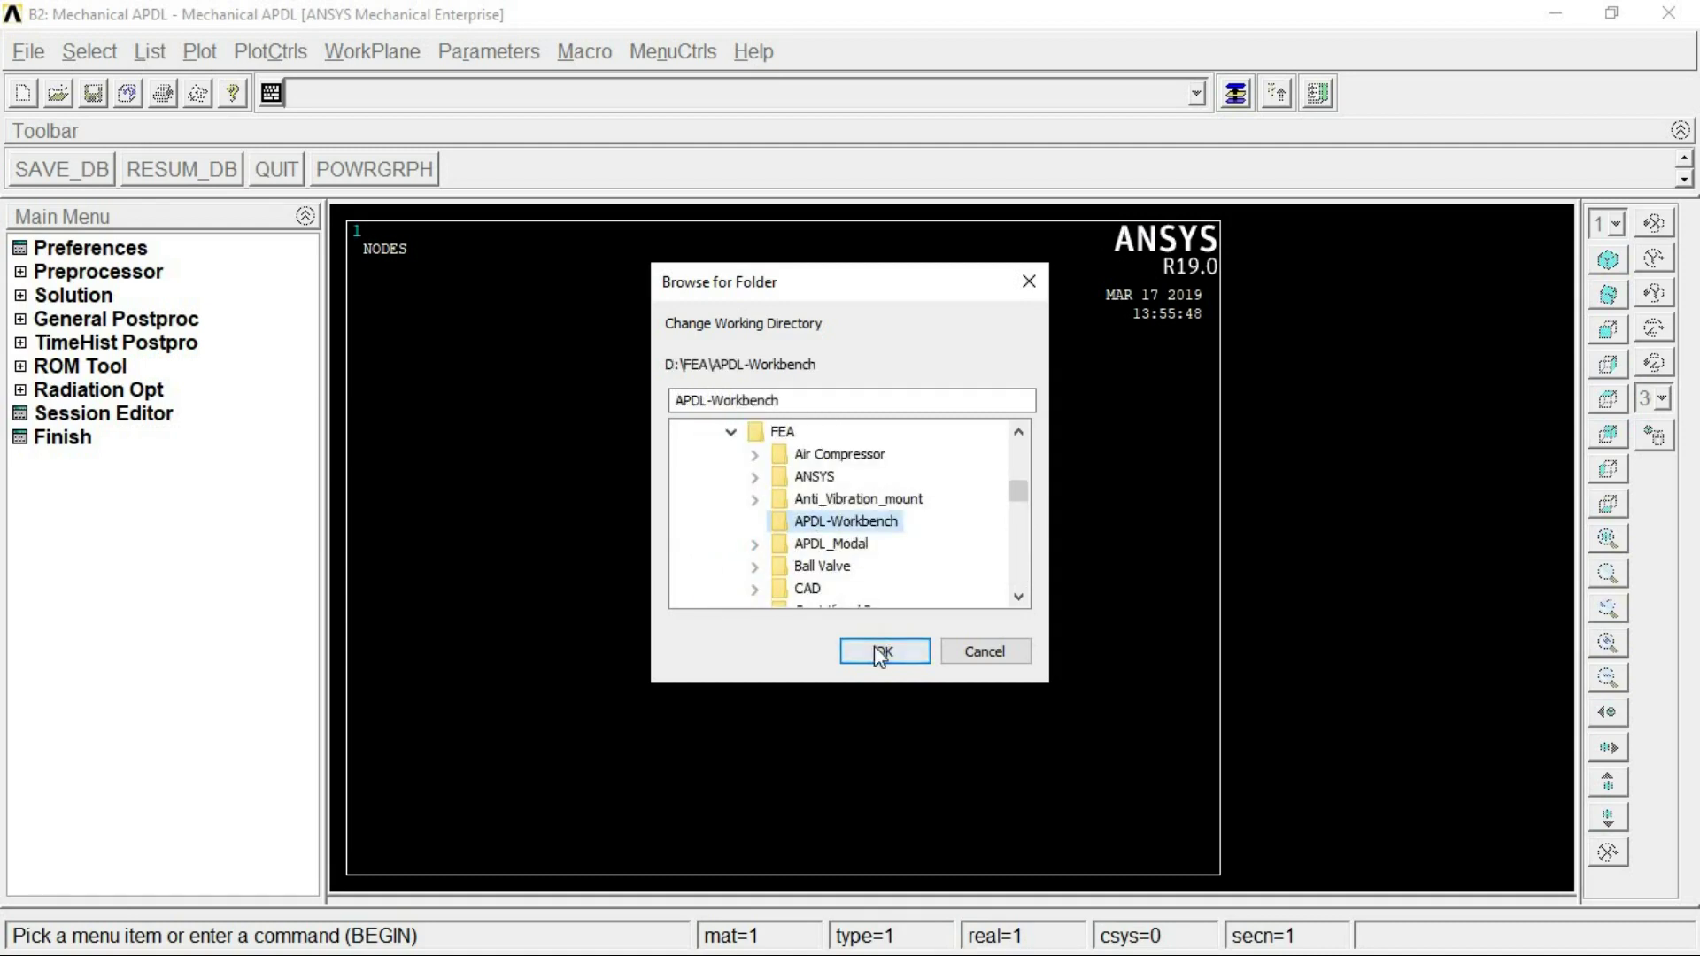
pyautogui.click(884, 651)
pyautogui.rightClick(1184, 254)
pyautogui.click(1196, 262)
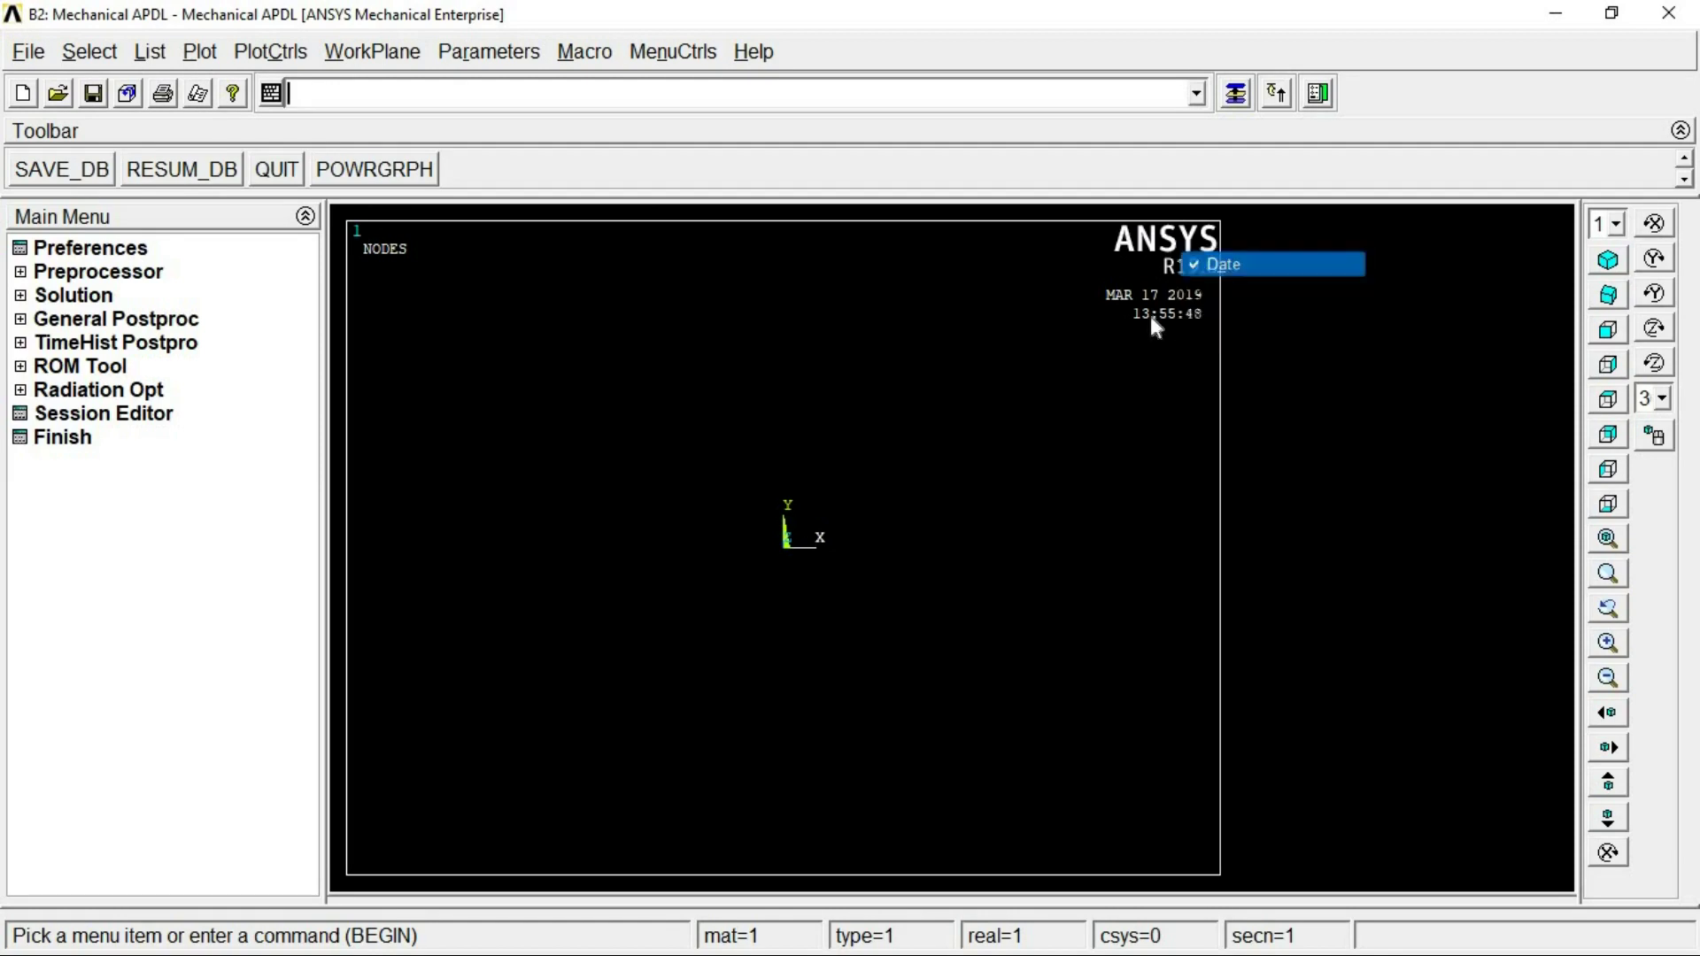
# - Read the model in from WorkbenchFile.inp
pyautogui.click(38, 59)
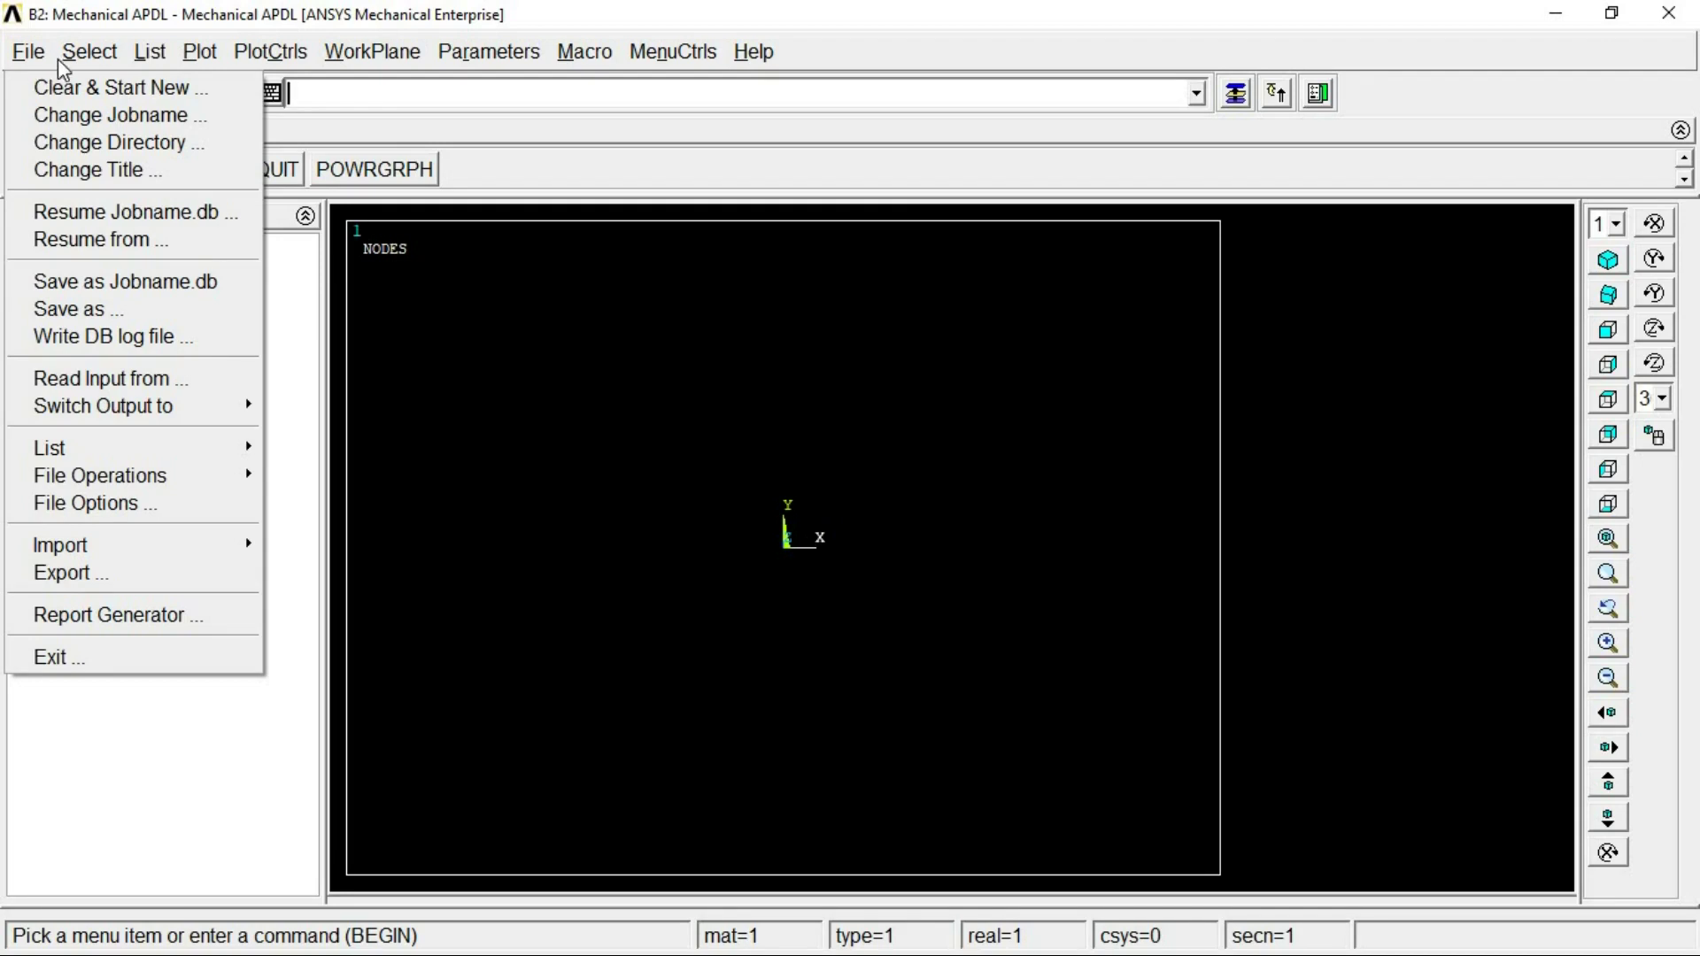
pyautogui.click(131, 379)
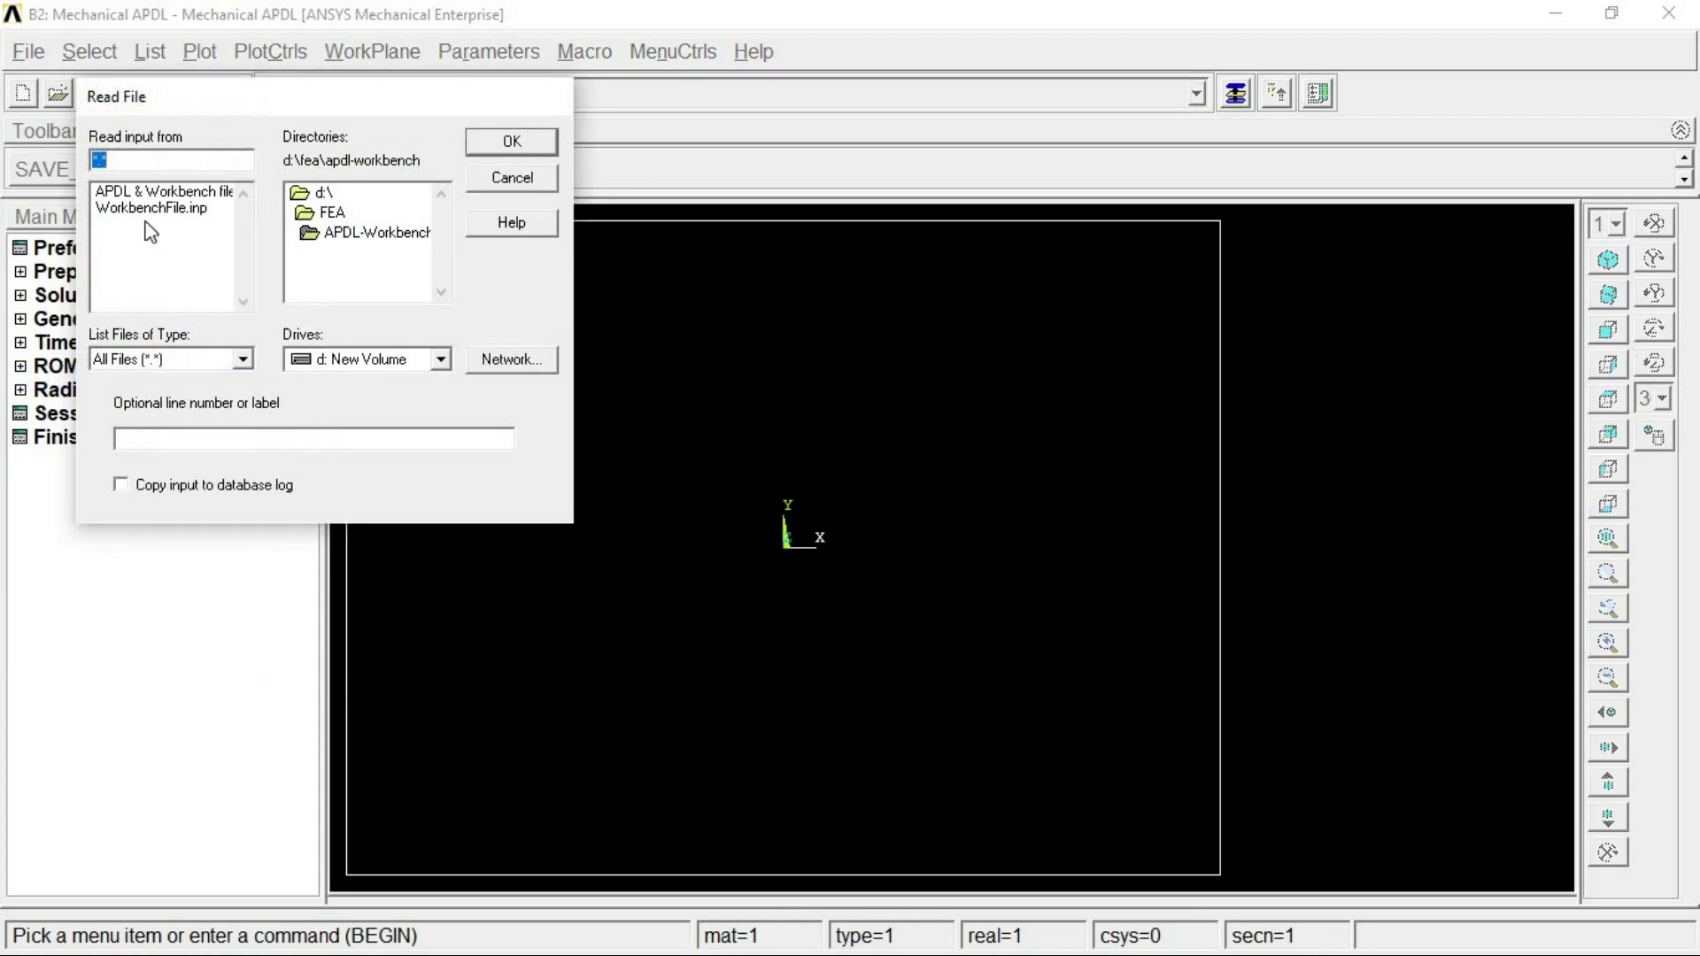
pyautogui.click(161, 211)
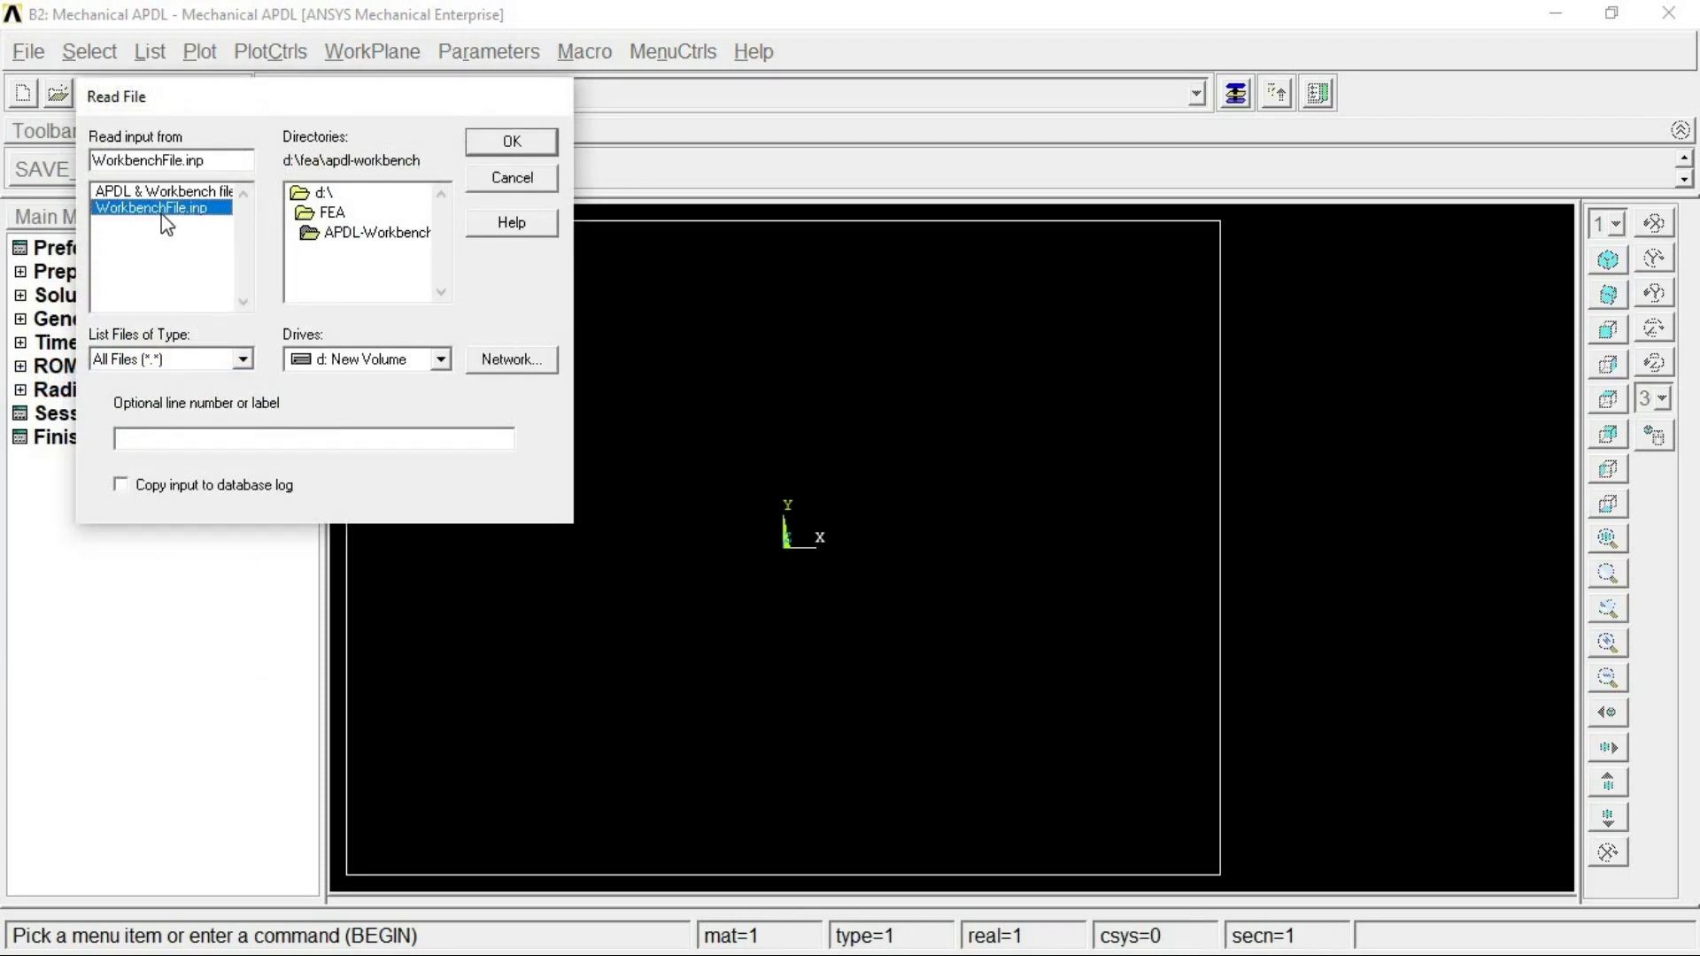
pyautogui.click(502, 143)
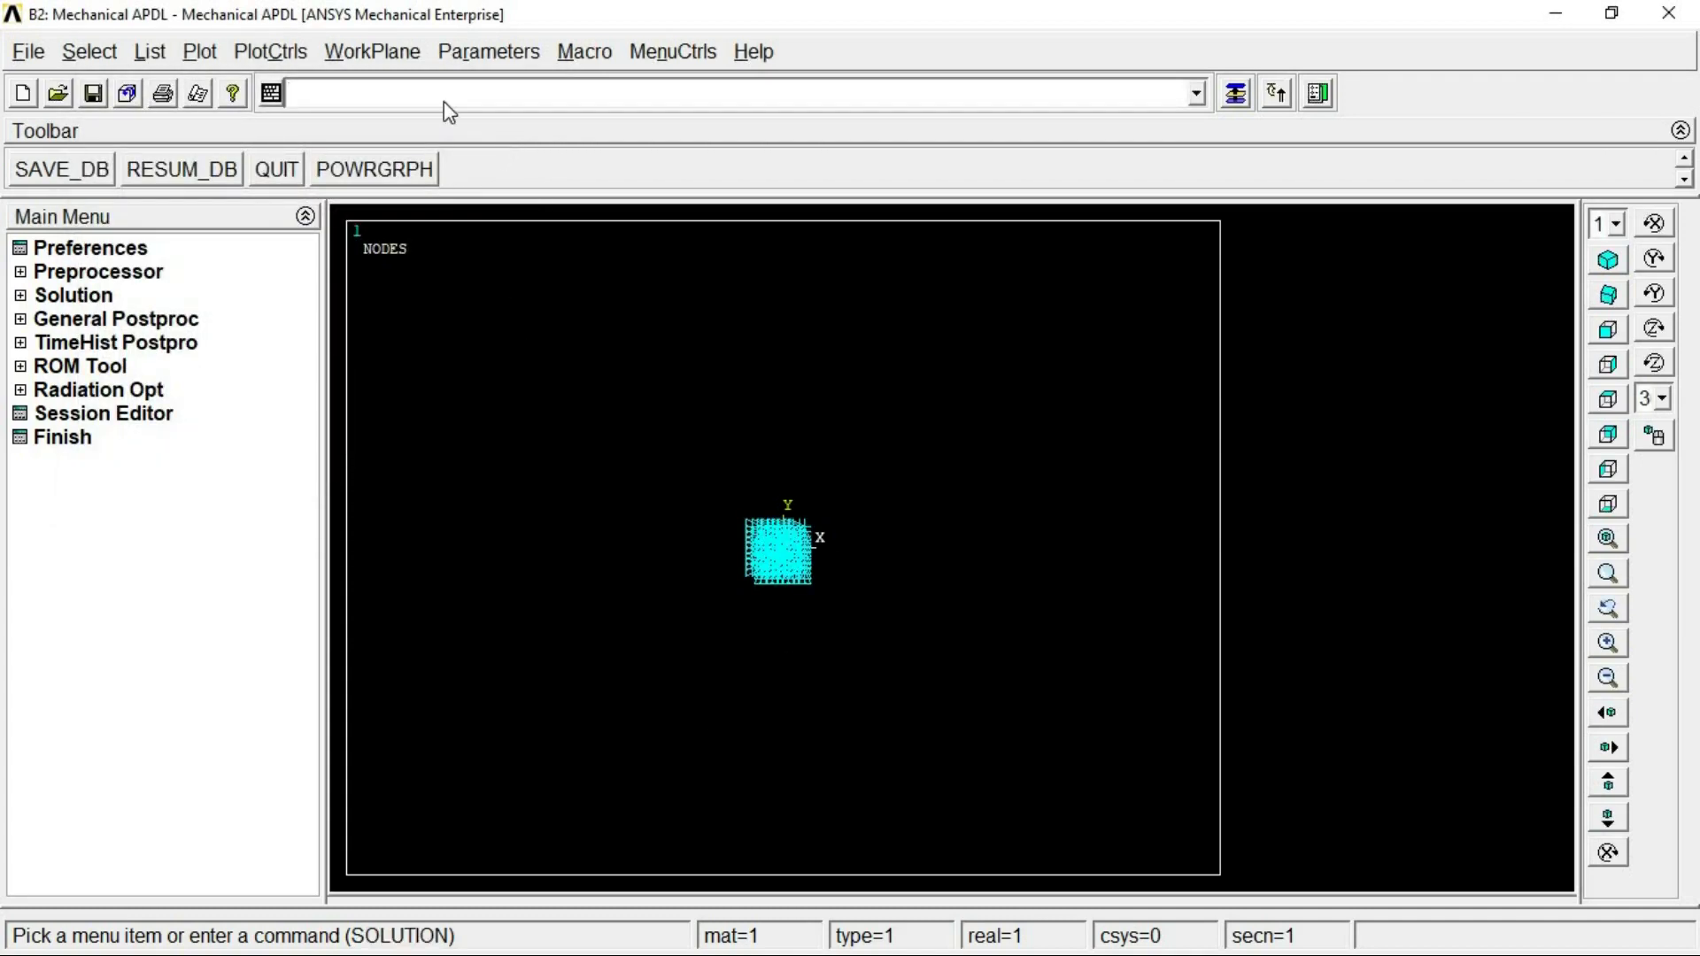
# - Select all entities with ALLSEL and plot the beam's elements with EPLOT
pyautogui.write('a')
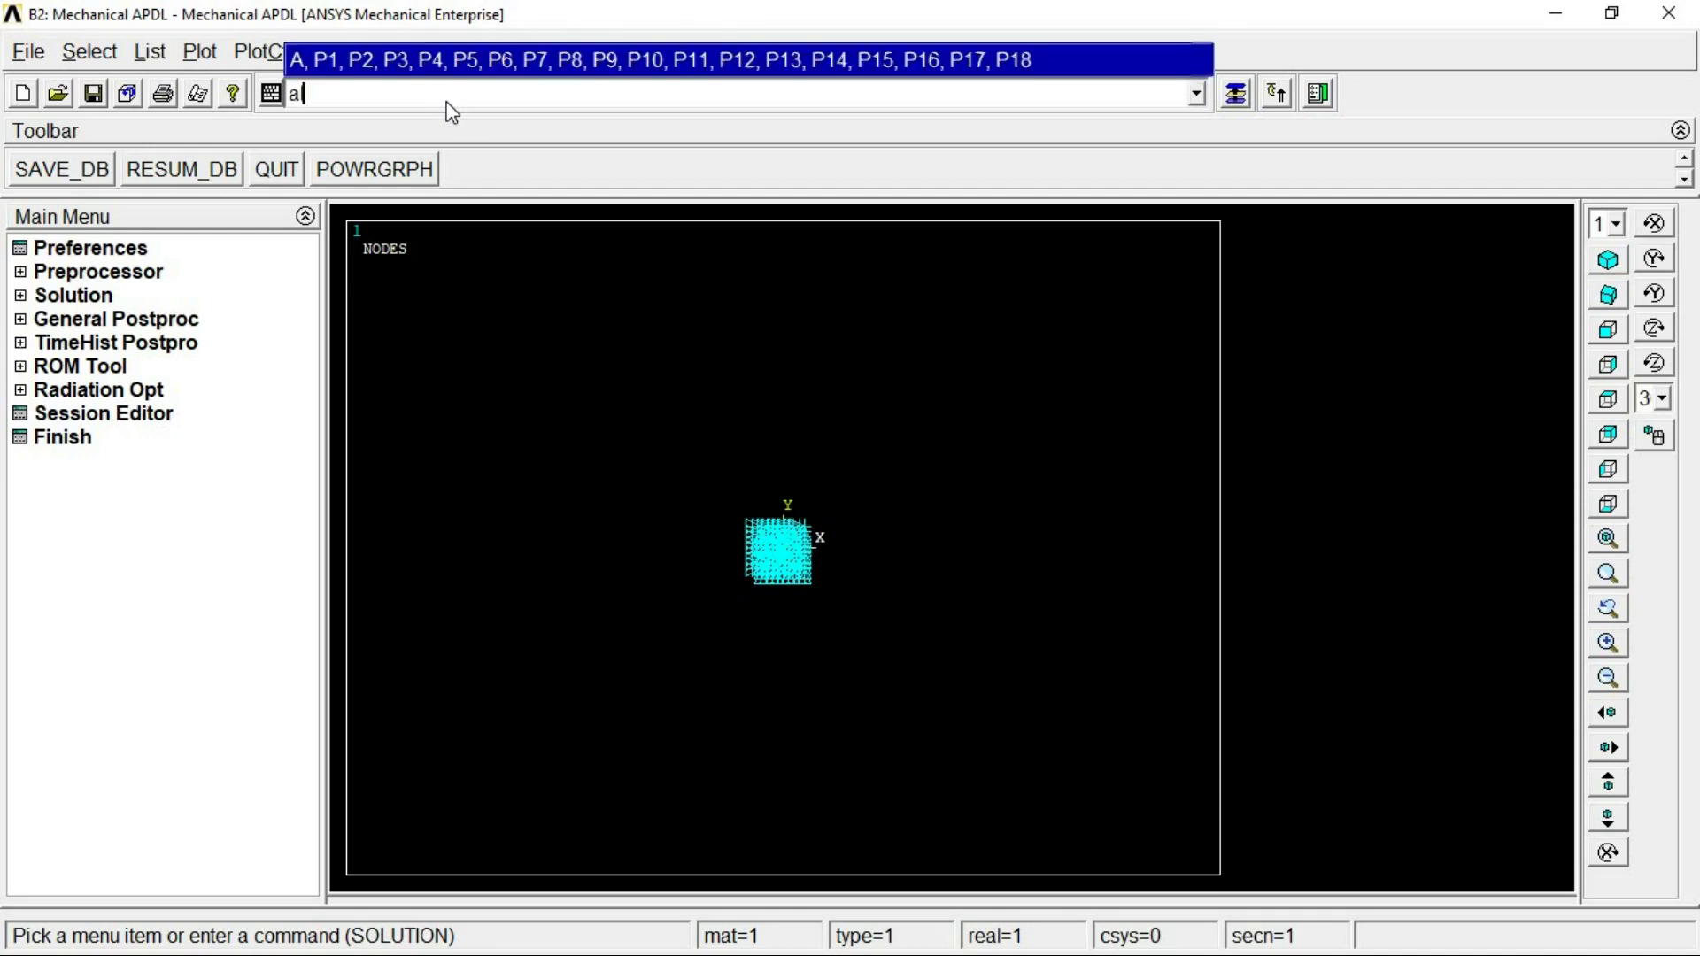
pyautogui.write('lls')
pyautogui.press('Return')
pyautogui.write('eplot')
pyautogui.press('Return')
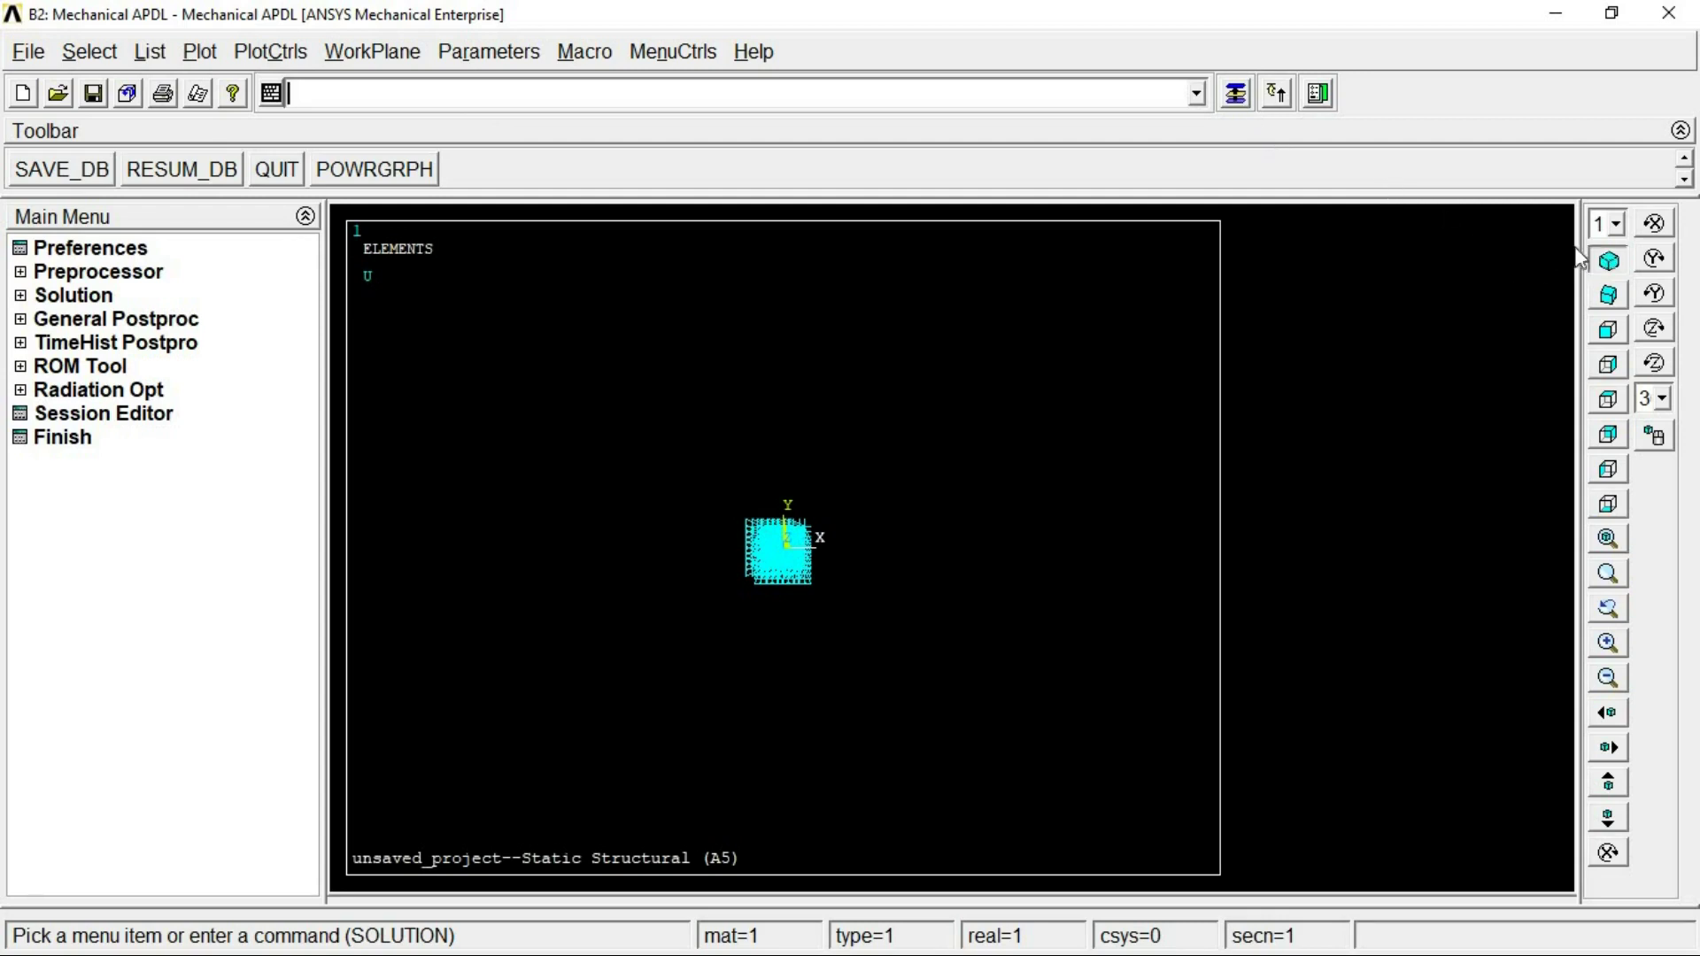
# - Show the meshed beam in isometric view, zoomed in and rotated to its long side
pyautogui.click(1608, 260)
pyautogui.scroll(3, 866, 624)
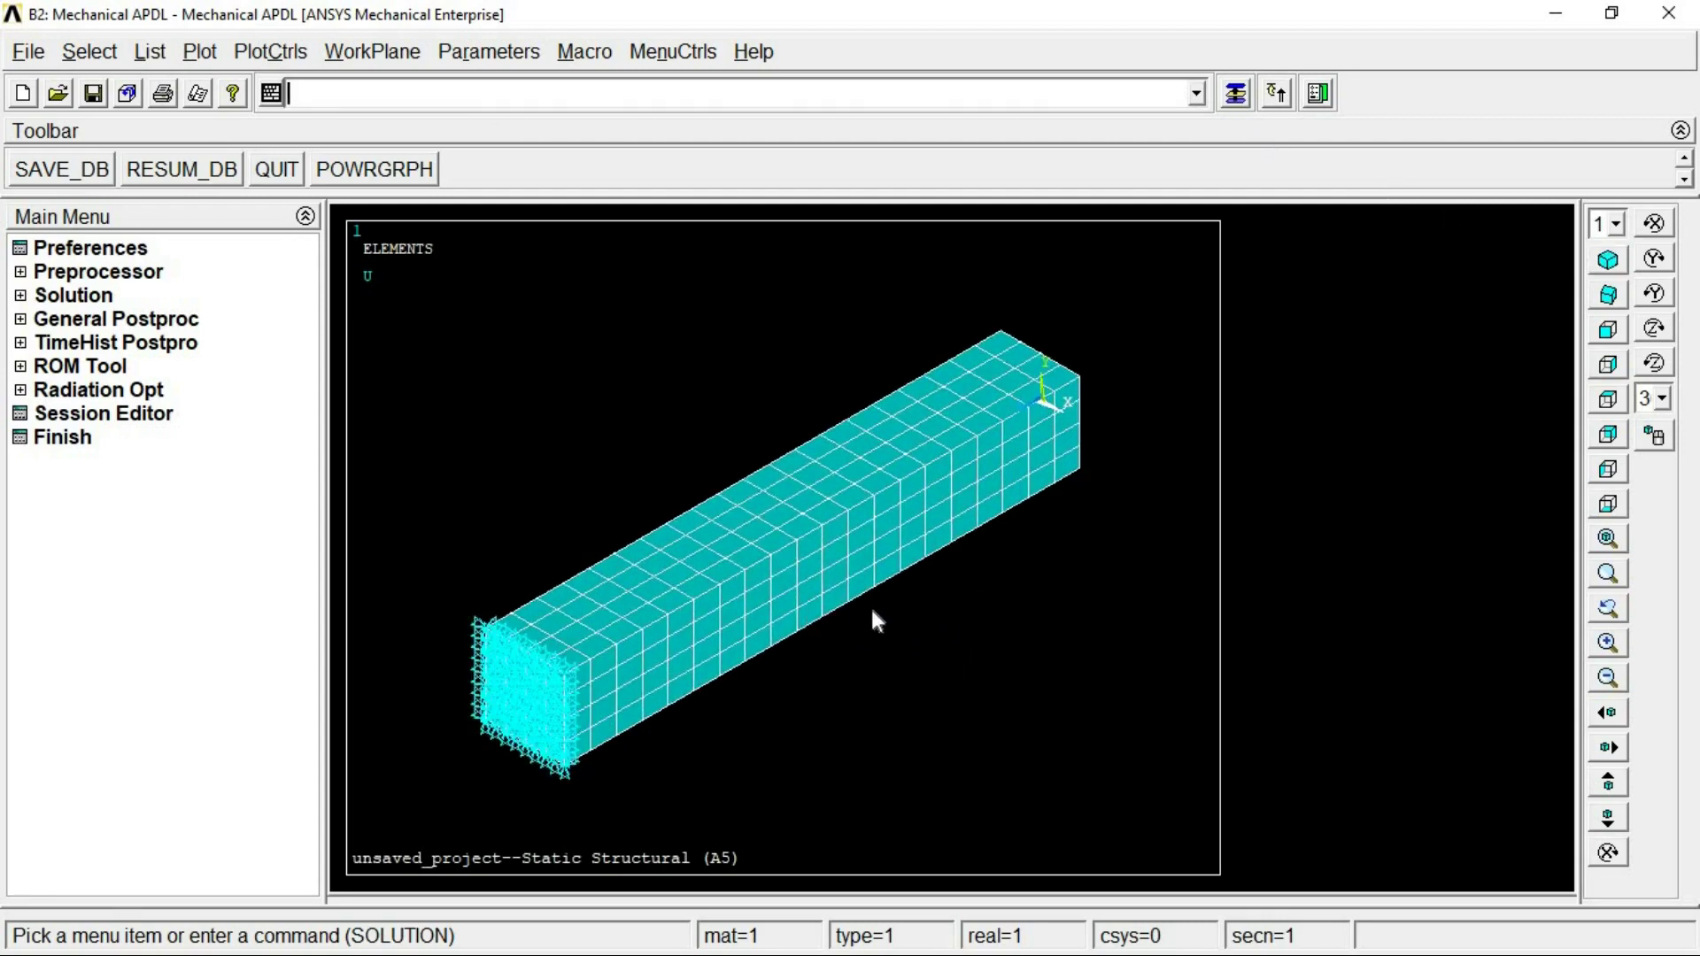
pyautogui.keyDown('ctrl'); pyautogui.moveTo(813, 602); pyautogui.dragTo(432, 462, button='right'); pyautogui.keyUp('ctrl')
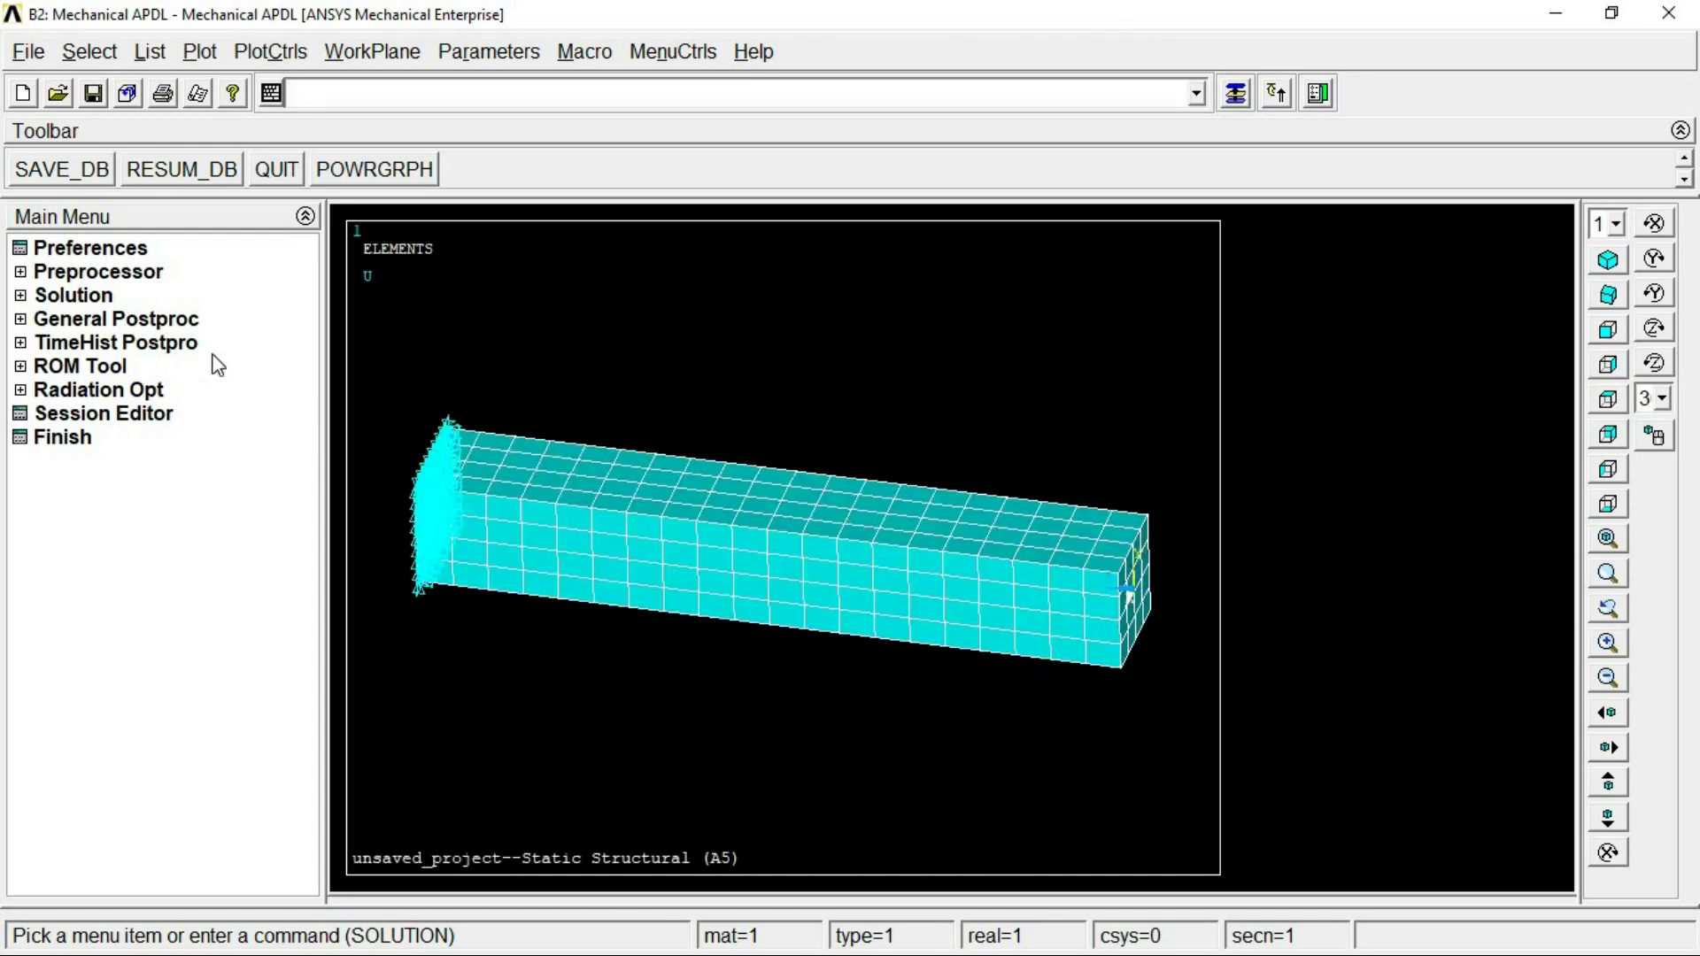
# - Set the symbol display to show only All Applied BCs on the beam
pyautogui.click(97, 272)
pyautogui.click(285, 55)
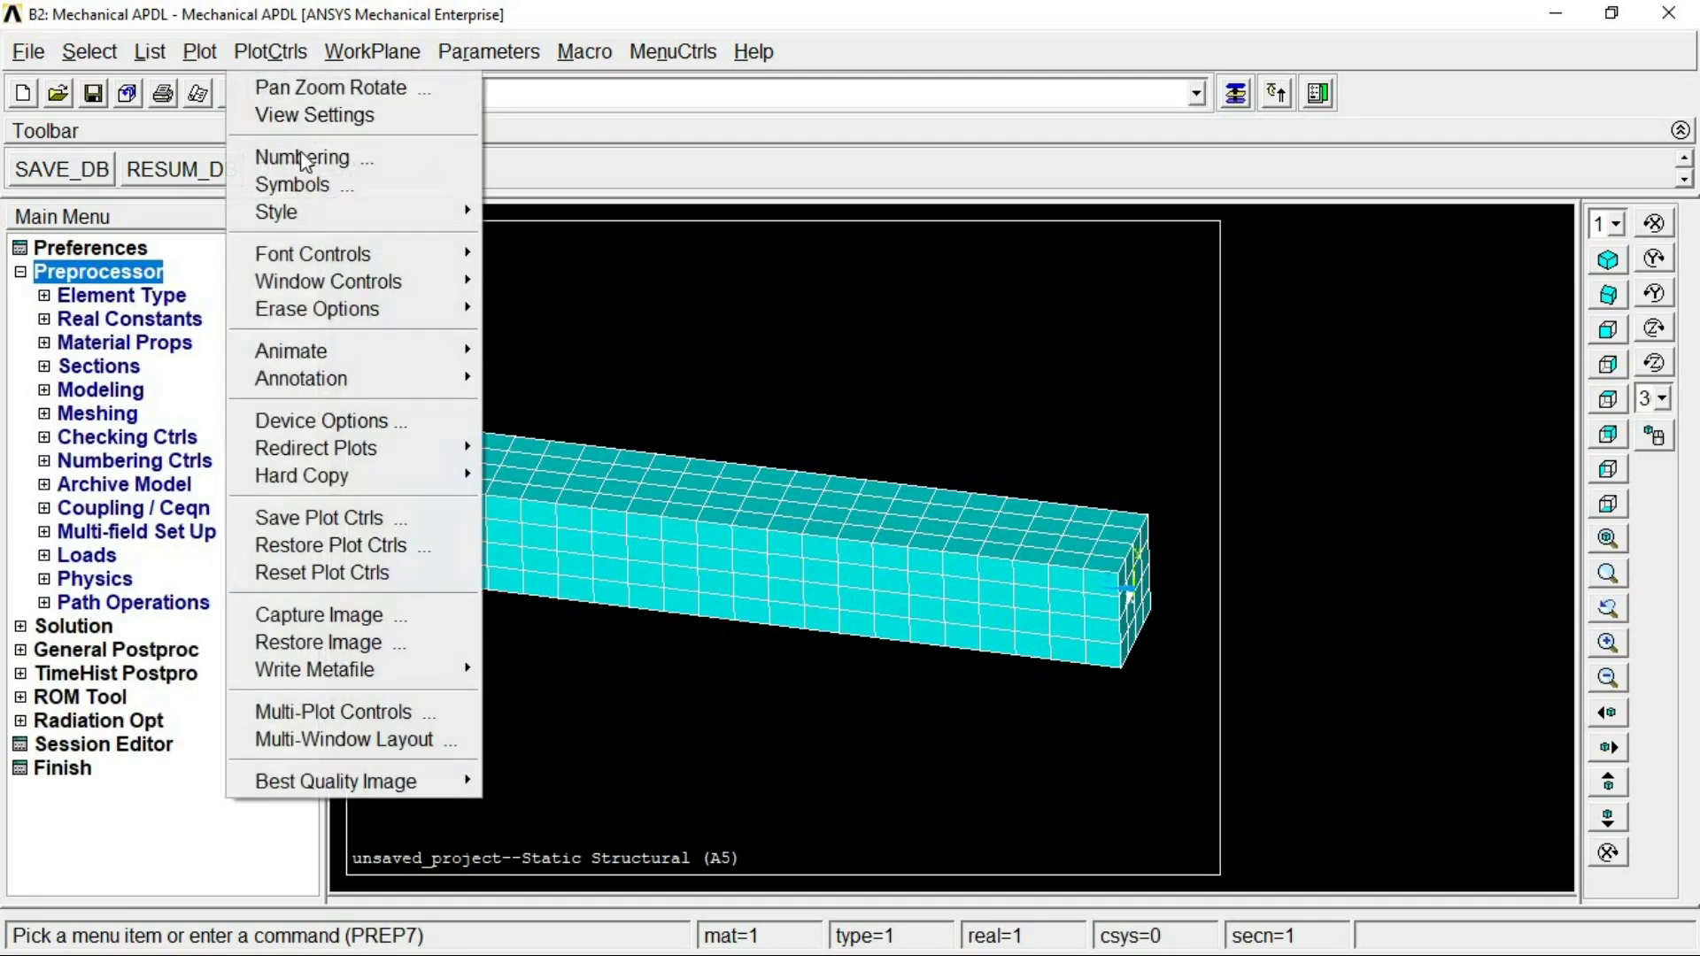
pyautogui.click(297, 186)
pyautogui.click(988, 160)
pyautogui.click(675, 870)
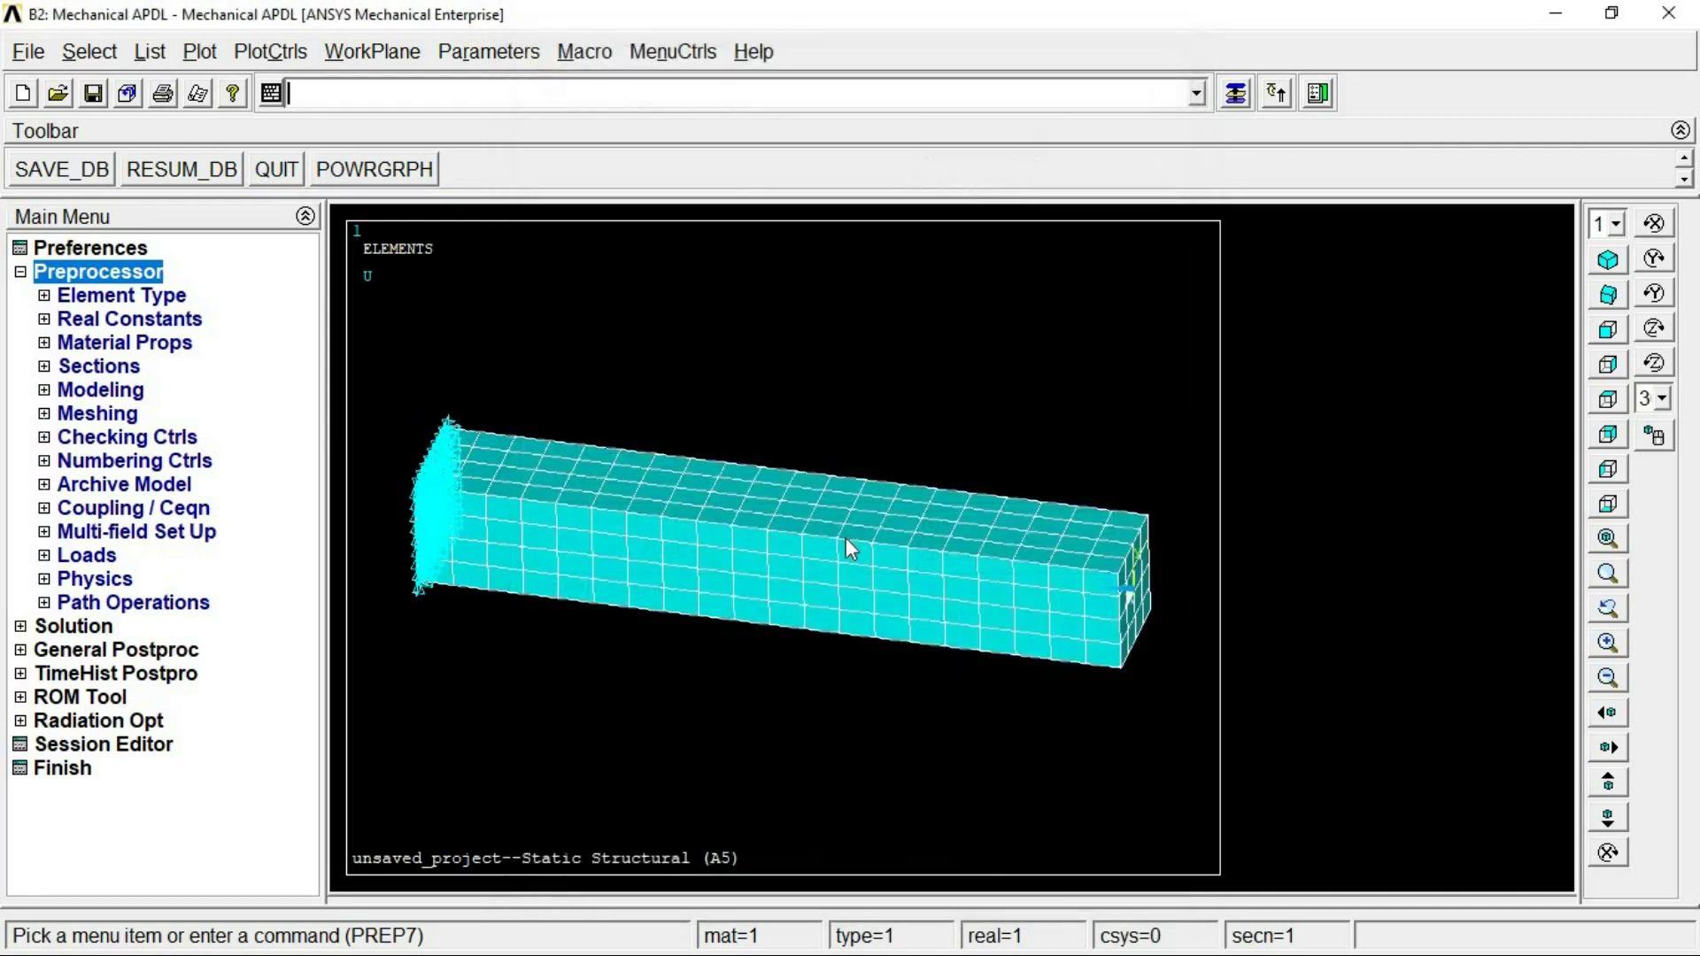
pyautogui.click(270, 52)
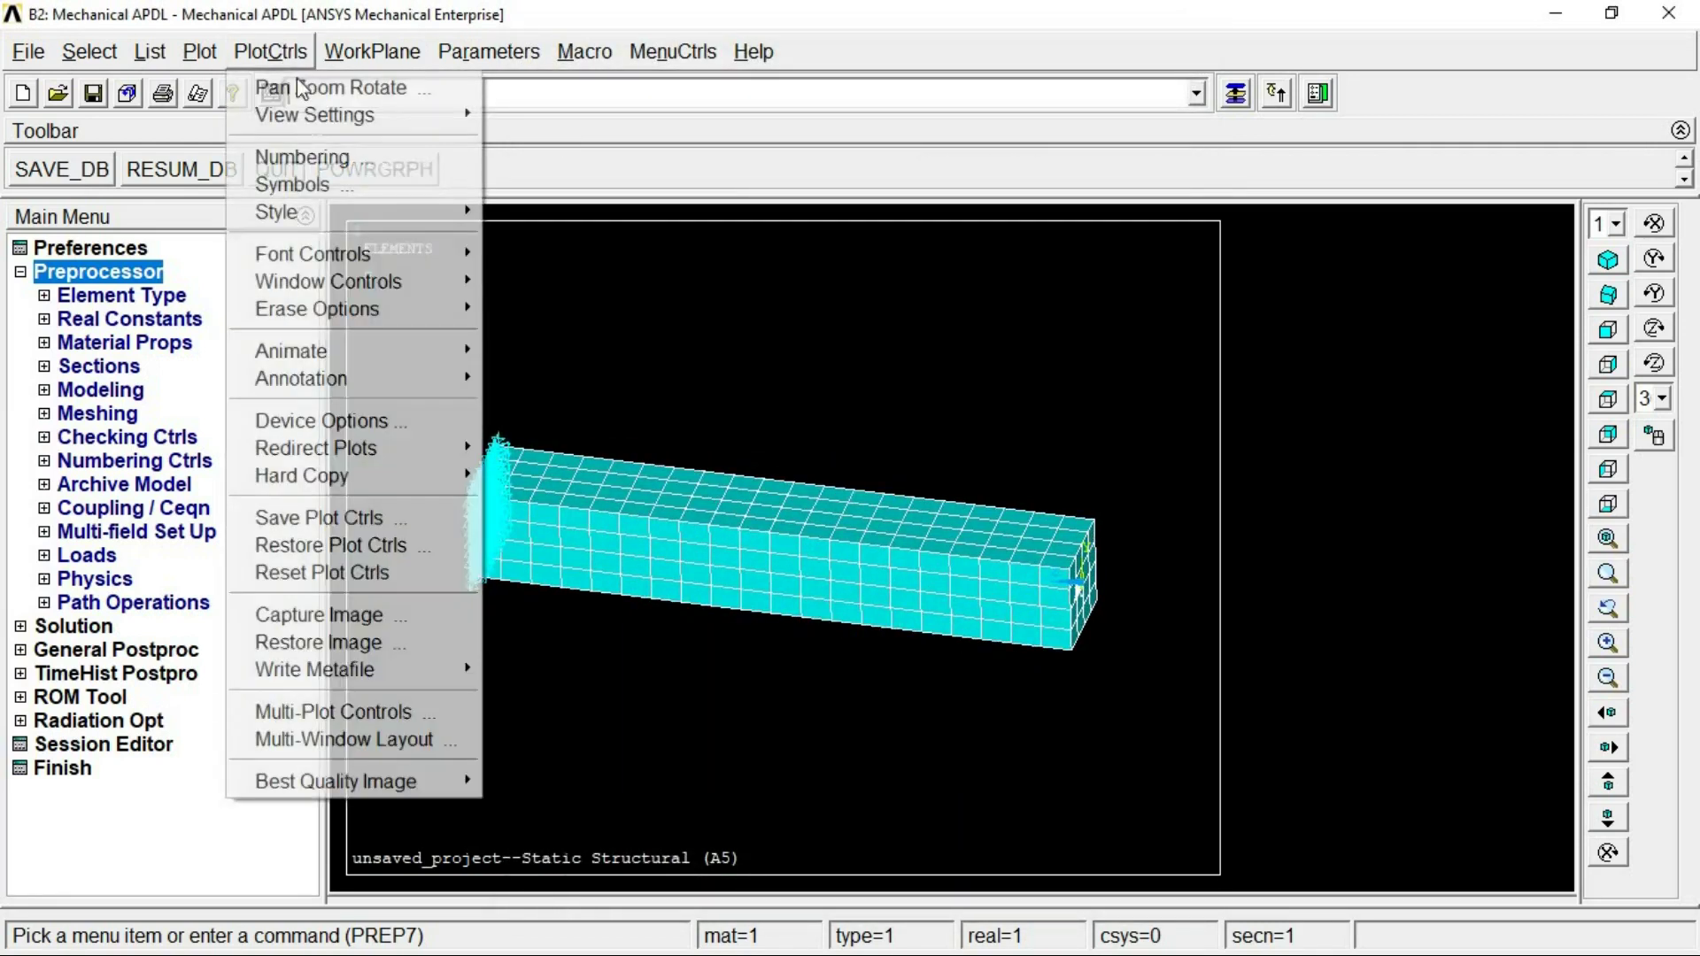
pyautogui.click(296, 184)
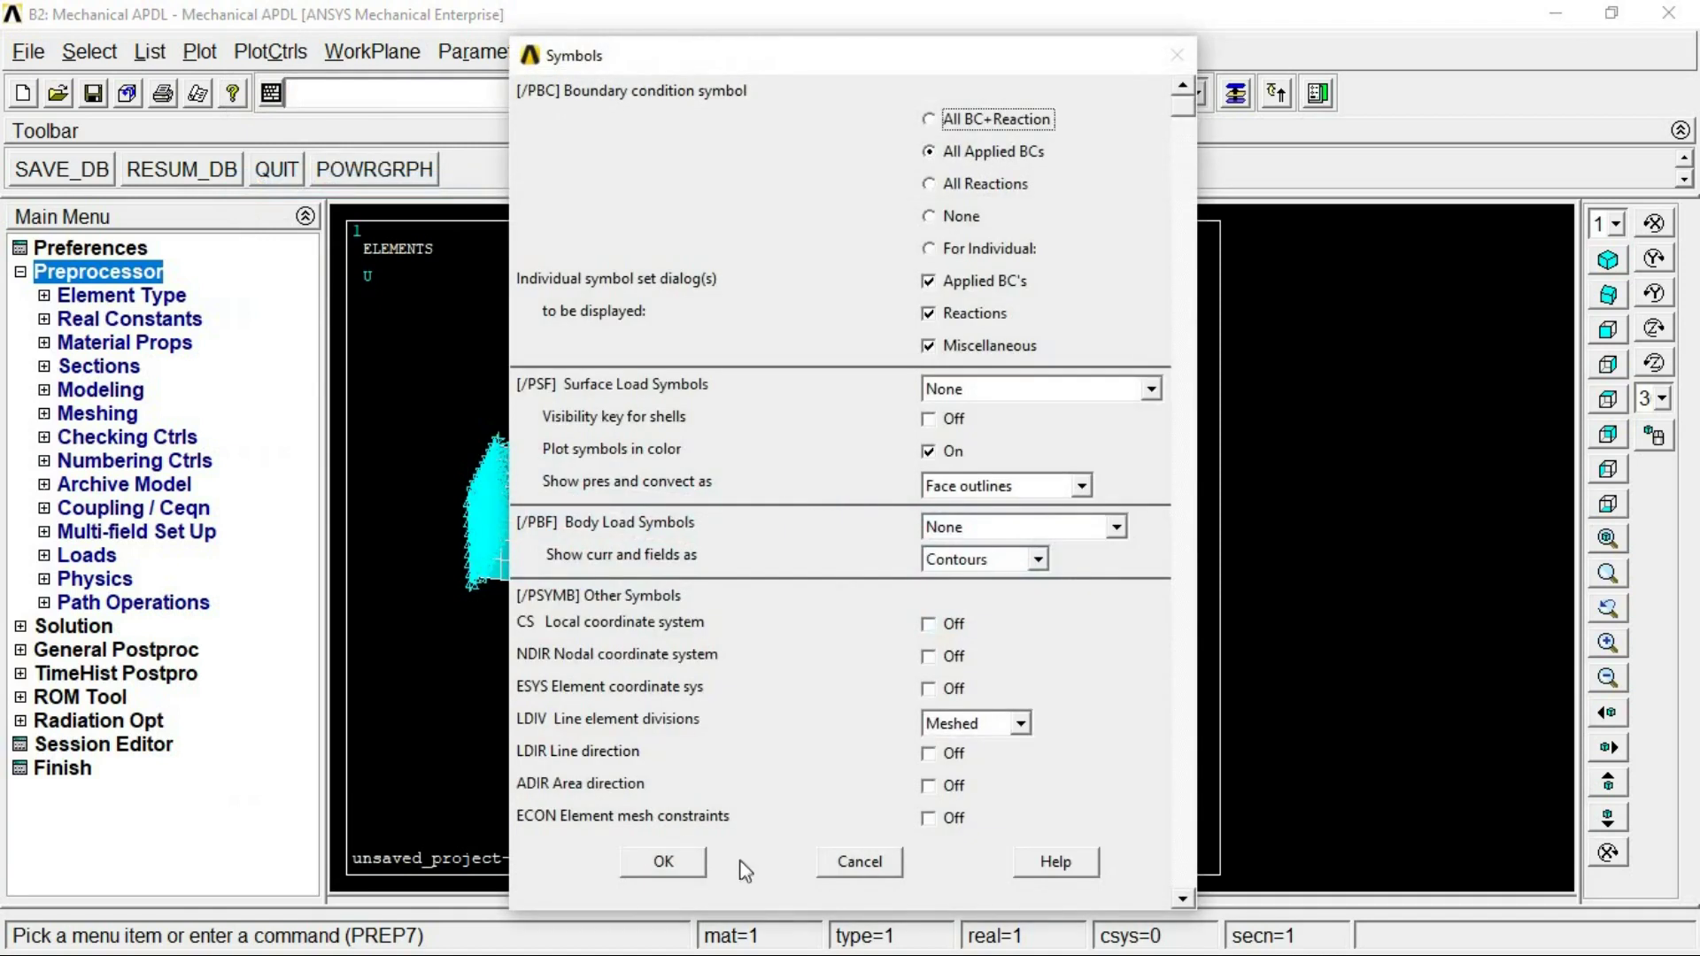
pyautogui.click(651, 860)
# - List the nodal forces on the model with the FLIST command
pyautogui.click(356, 97)
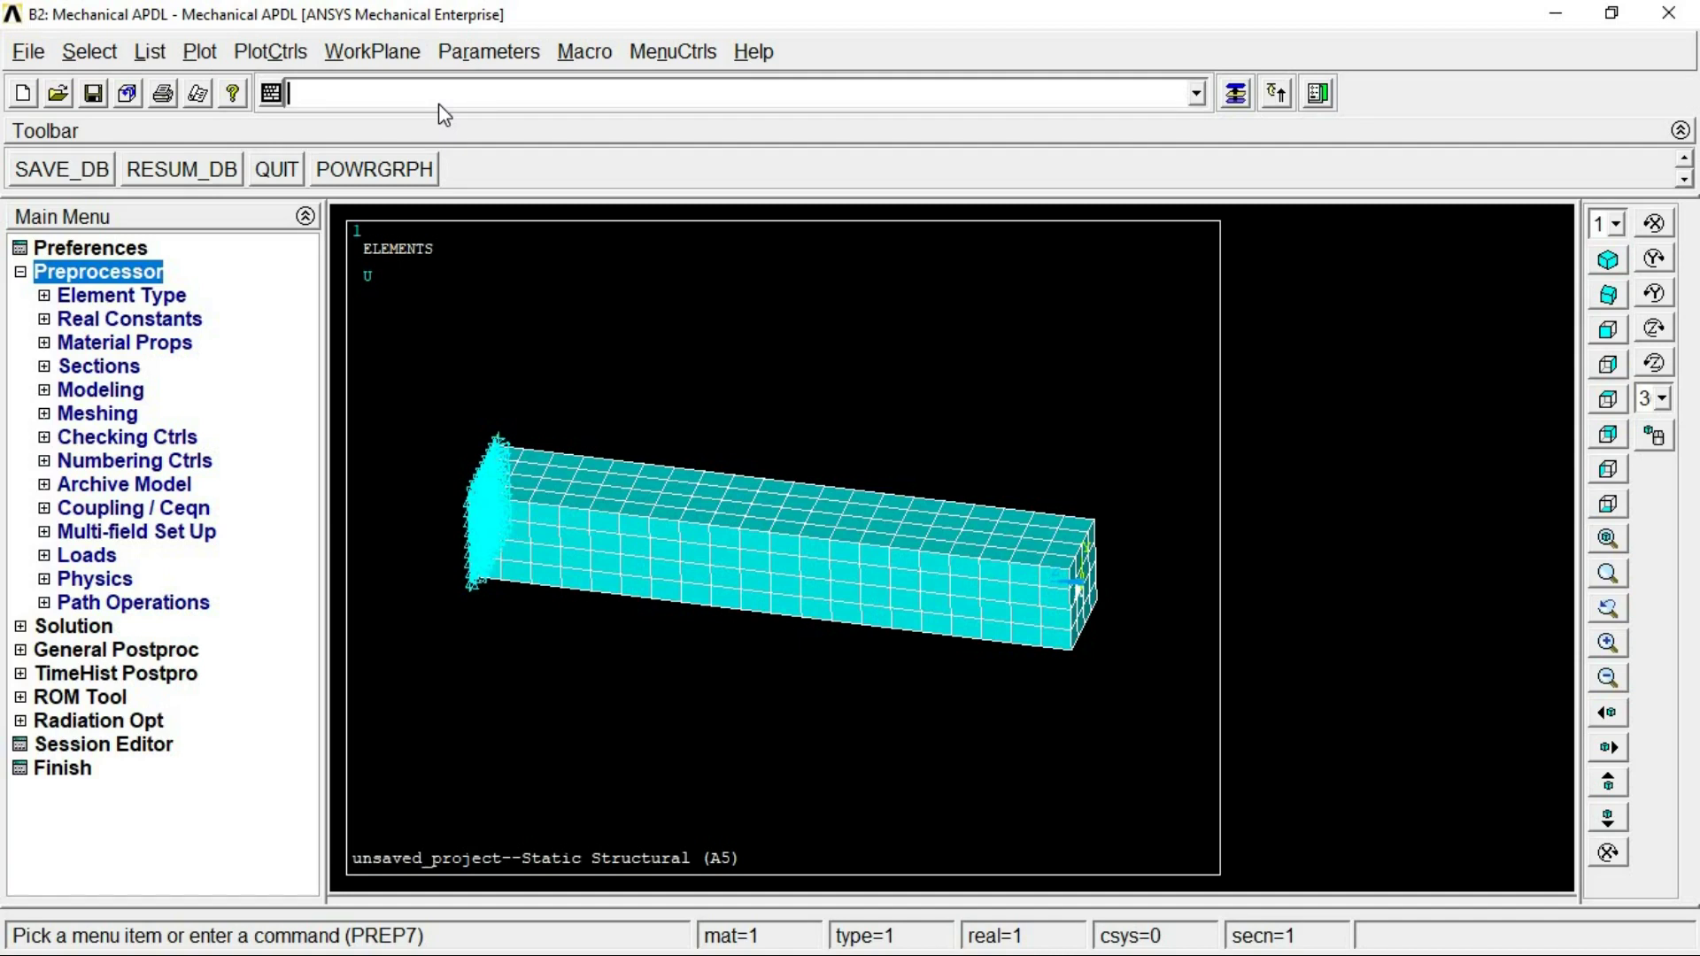
pyautogui.write('flist')
pyautogui.press('Return')
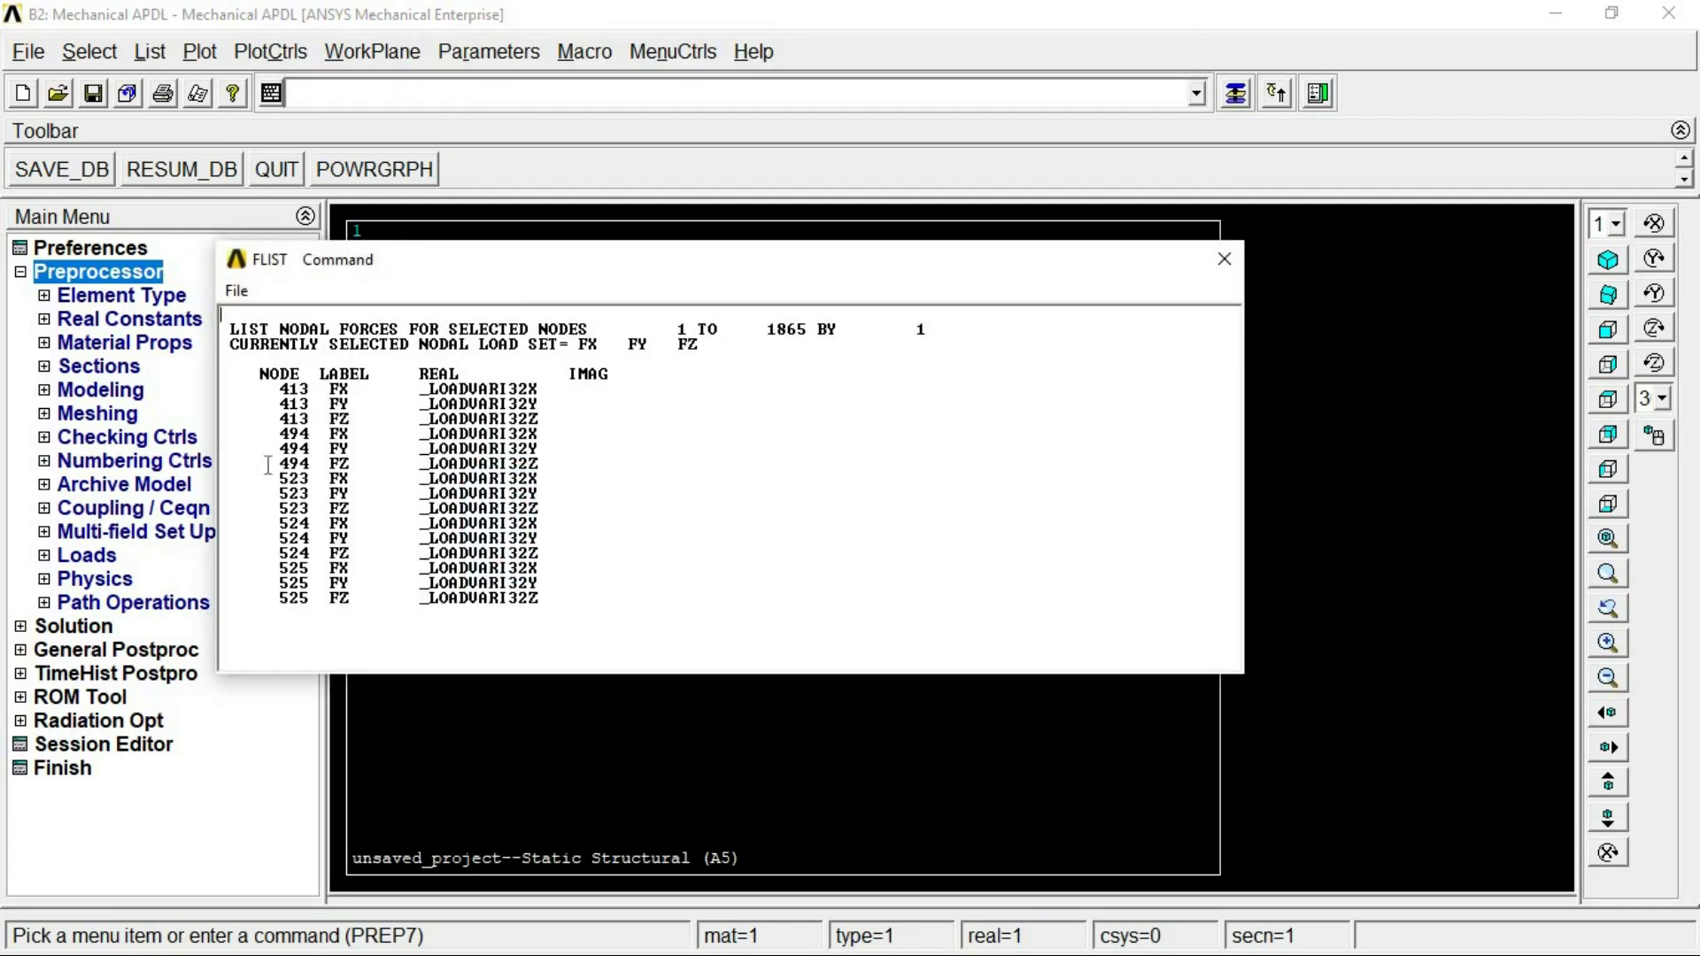
# - Close the nodal force listing, solve the current load step and dismiss the status and 'Solution is done!' windows
pyautogui.moveTo(221, 383); pyautogui.dragTo(620, 581)
pyautogui.click(1225, 259)
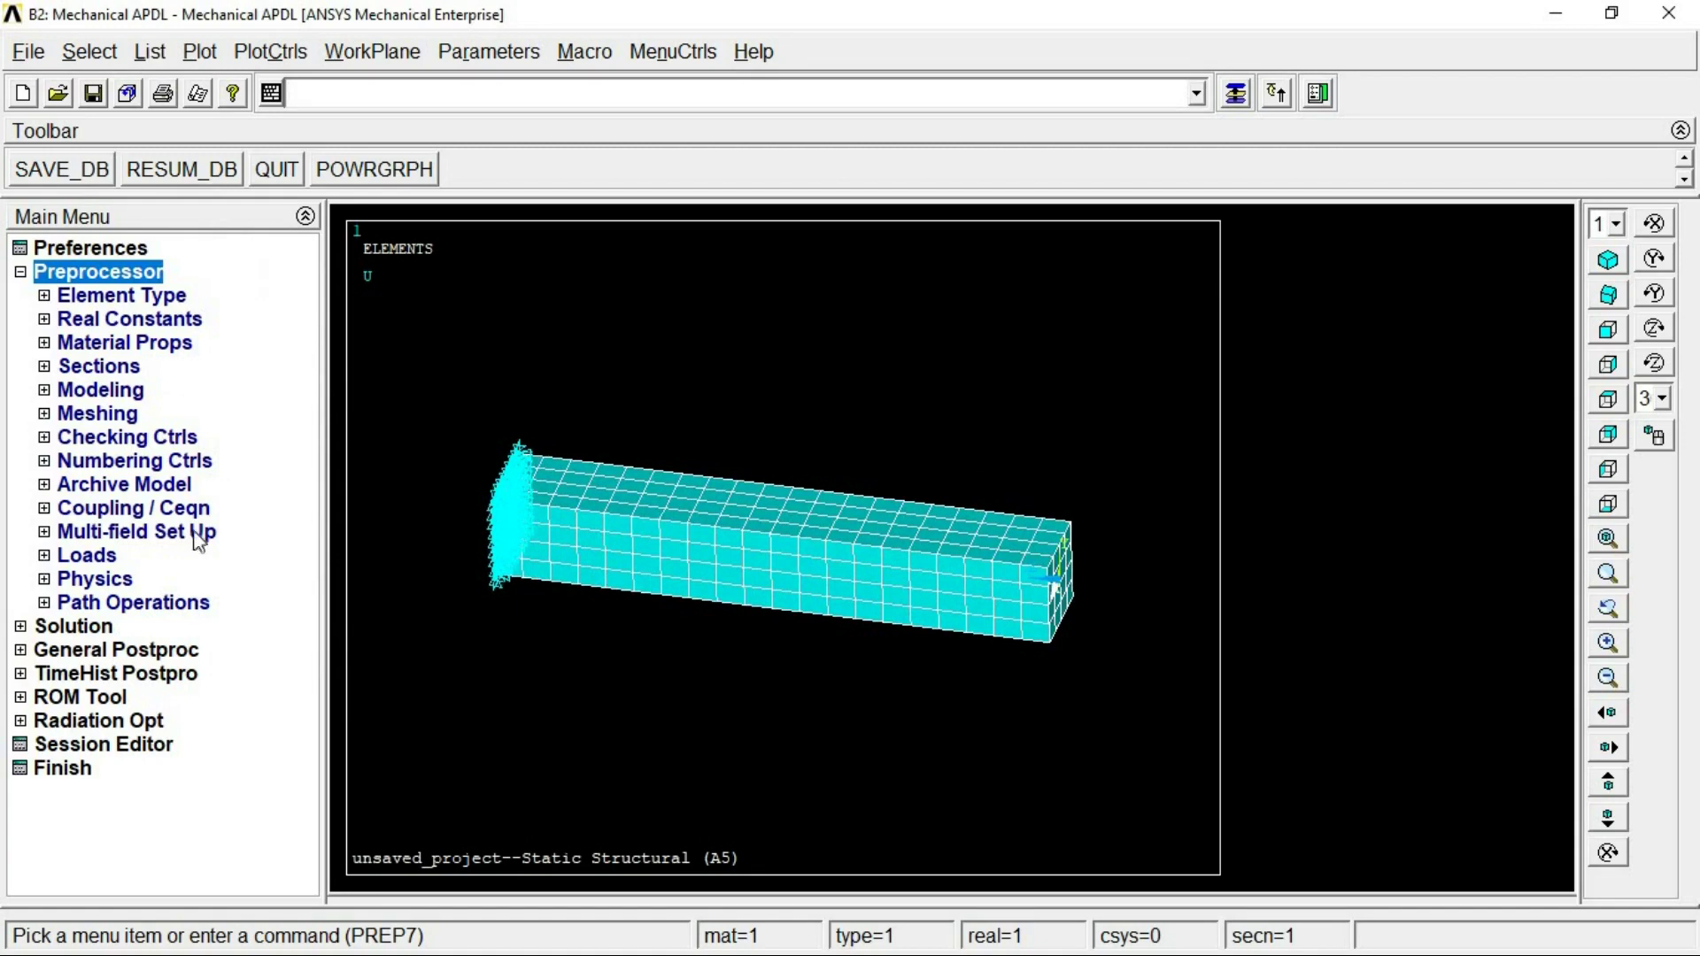
pyautogui.click(75, 627)
pyautogui.click(87, 437)
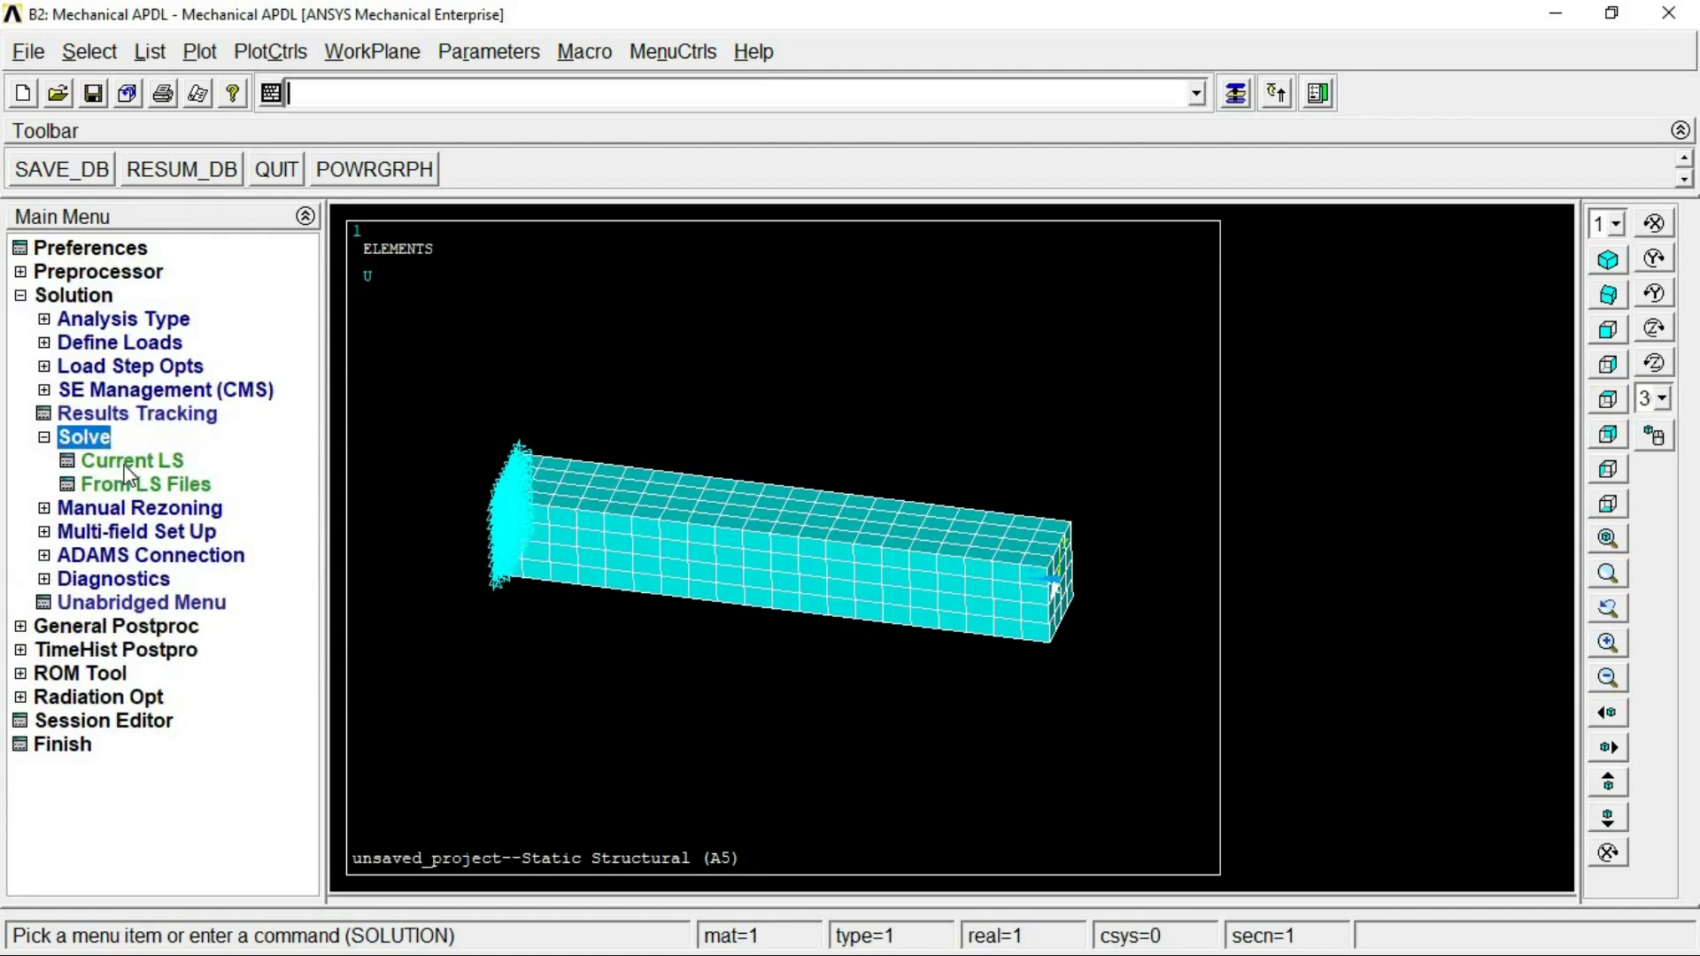
pyautogui.click(129, 462)
pyautogui.click(825, 602)
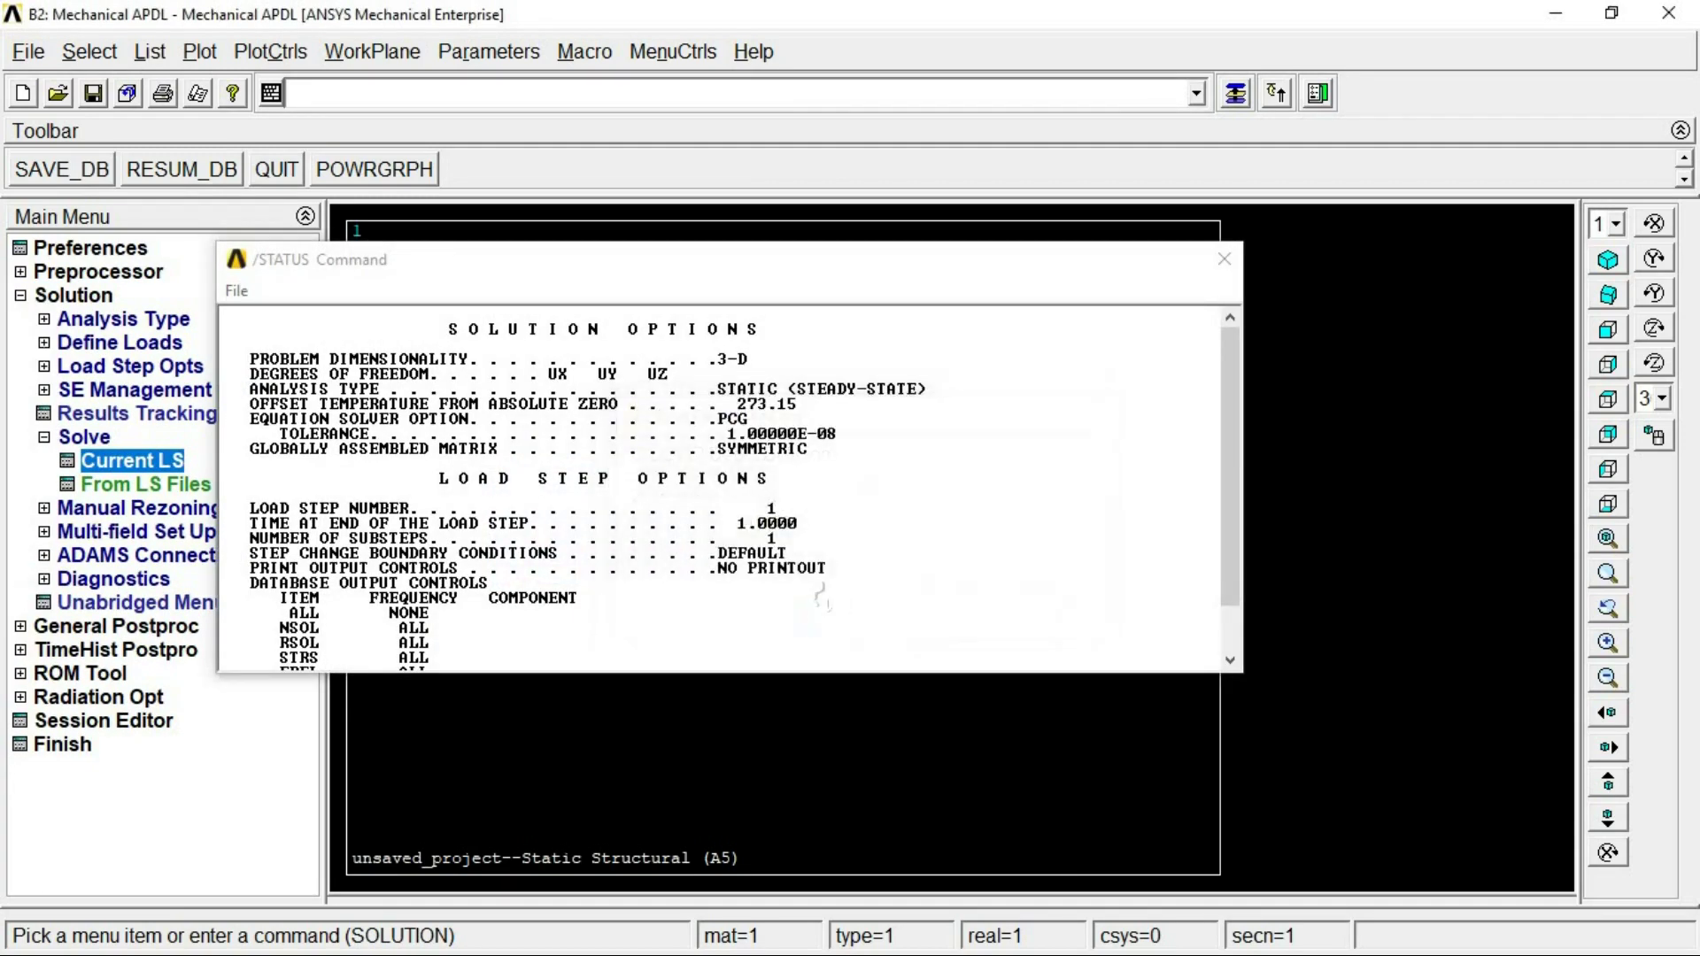
pyautogui.click(296, 177)
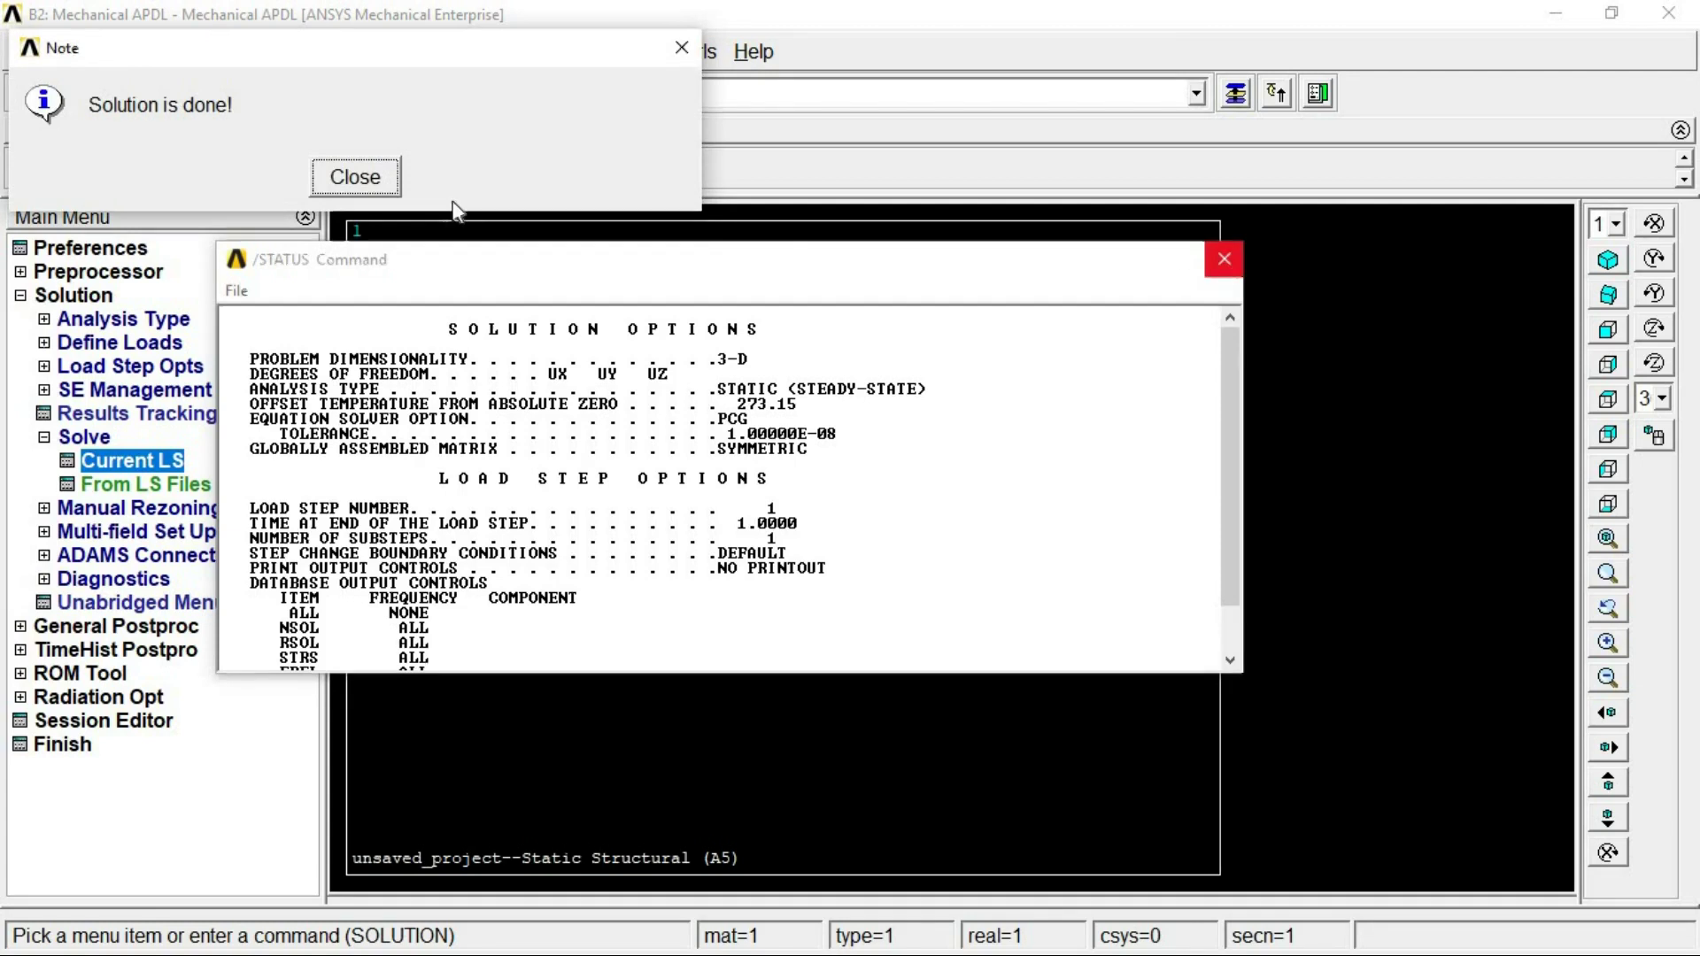
pyautogui.click(1225, 259)
pyautogui.click(356, 179)
# - Plot the nodal DOF displacement vector sum contour (max 0.564E-03), then switch to ANSYS Mechanical
pyautogui.click(115, 626)
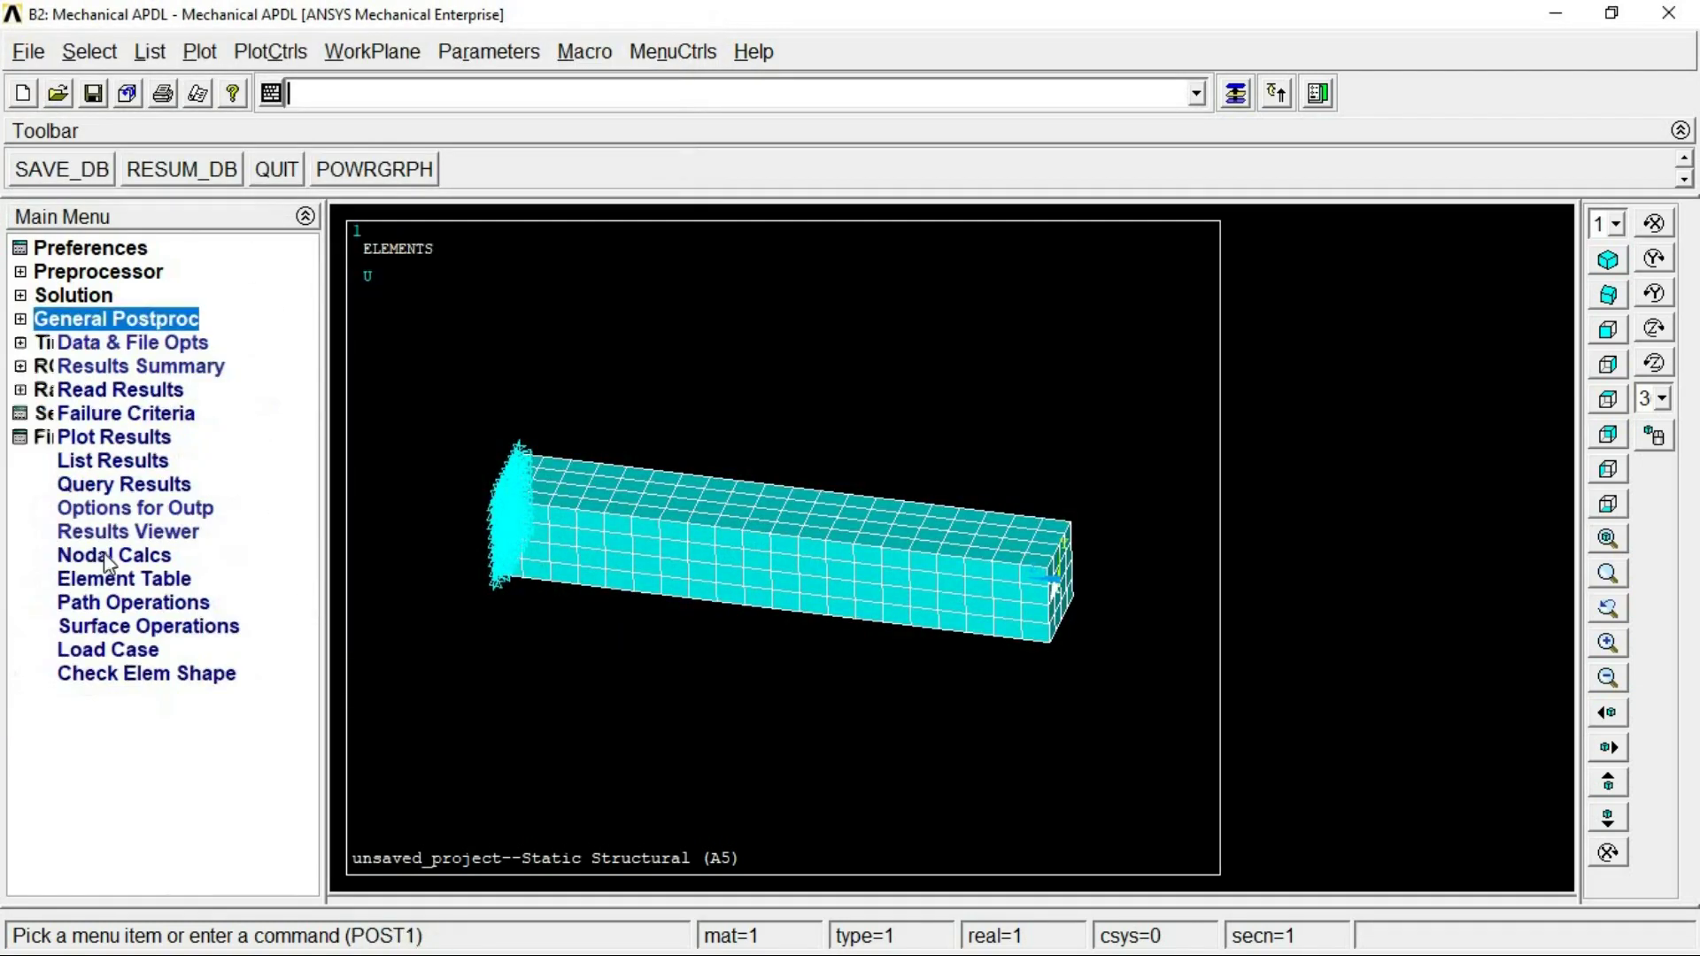
pyautogui.click(97, 443)
pyautogui.click(133, 484)
pyautogui.click(155, 507)
pyautogui.click(690, 217)
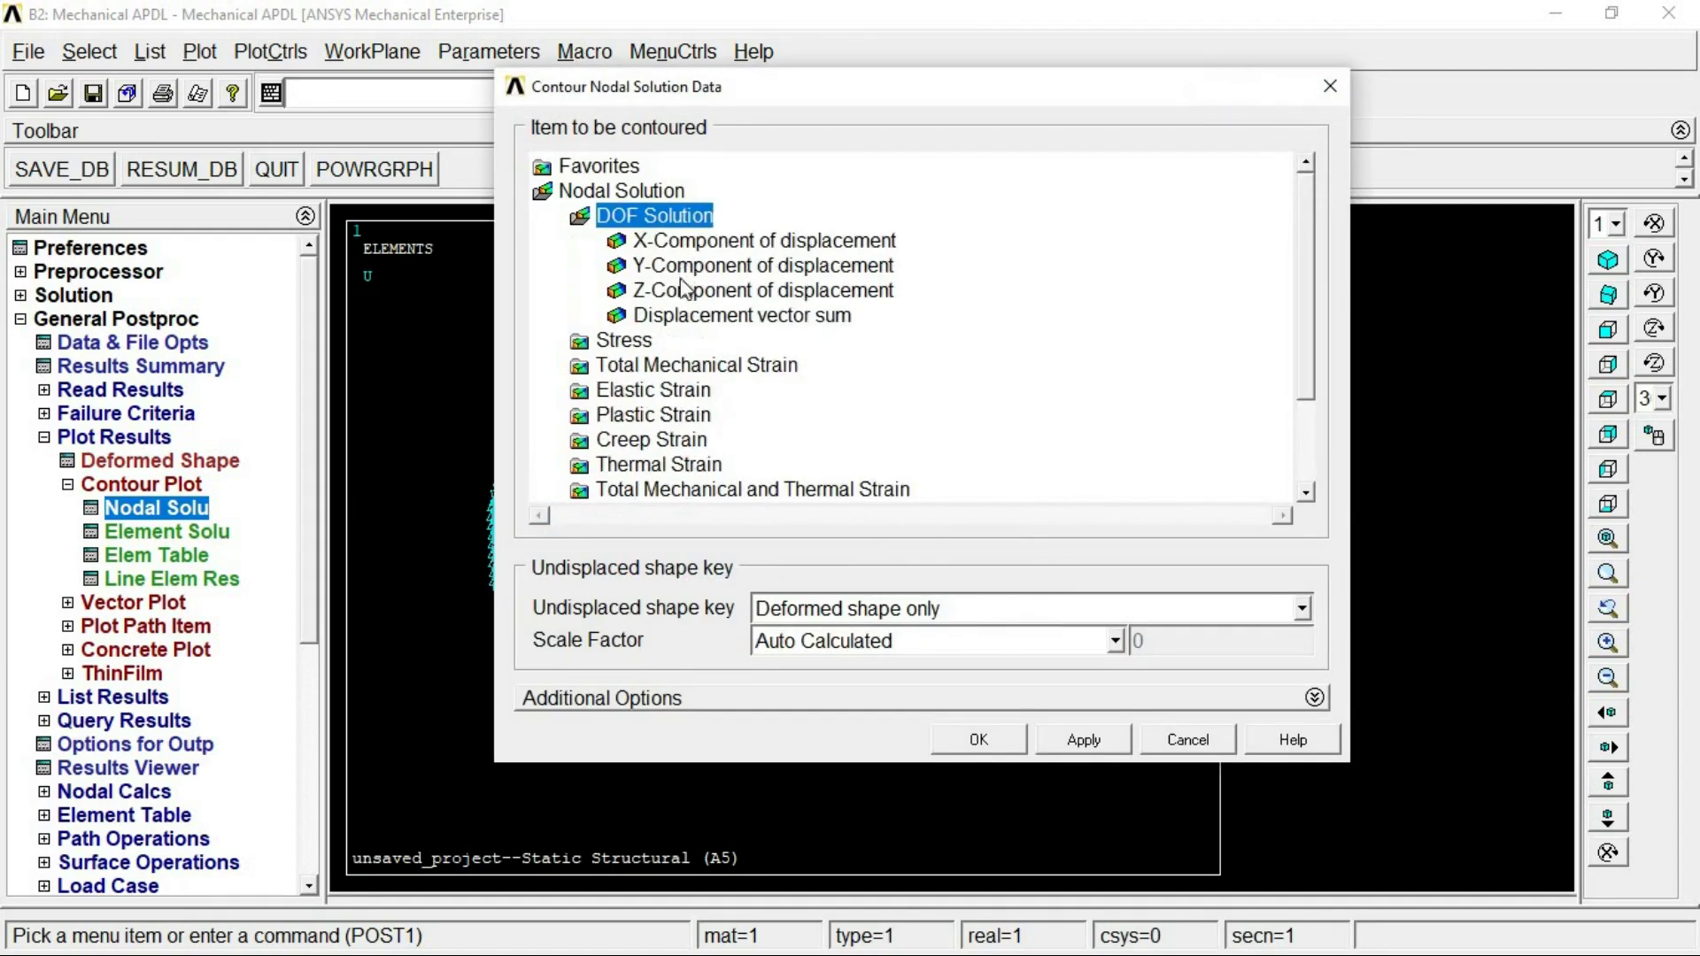
pyautogui.click(695, 316)
pyautogui.click(977, 737)
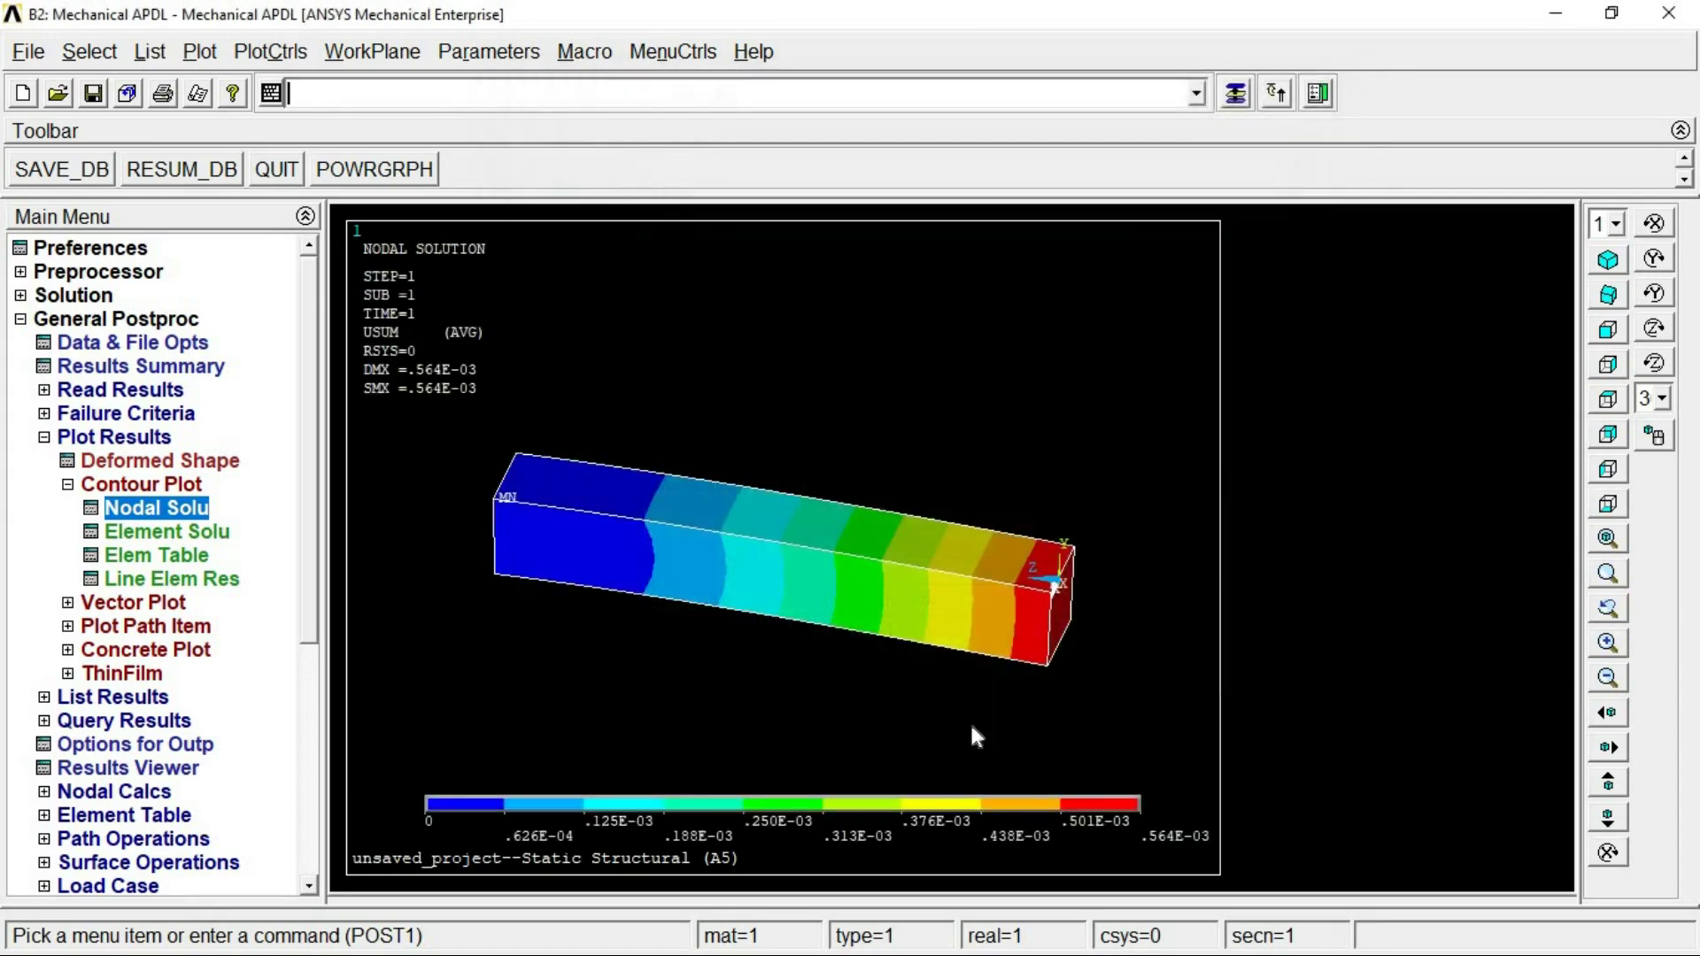
pyautogui.scroll(-1, 874, 598)
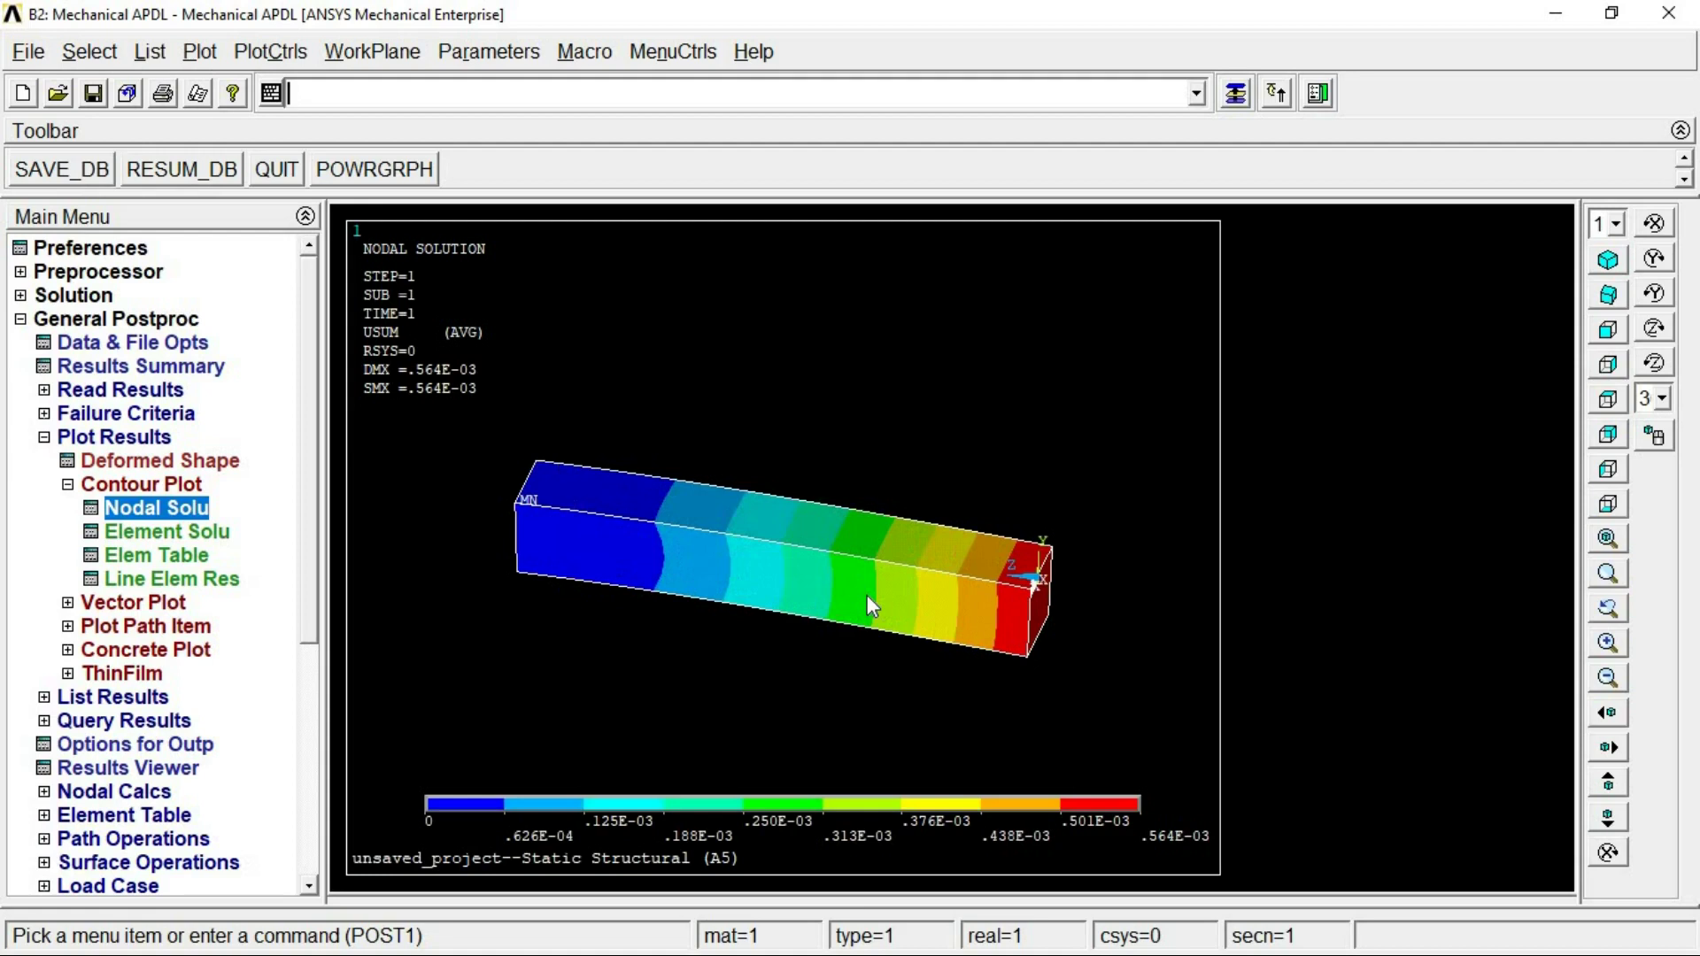
pyautogui.hotkey('alt', 'Tab')
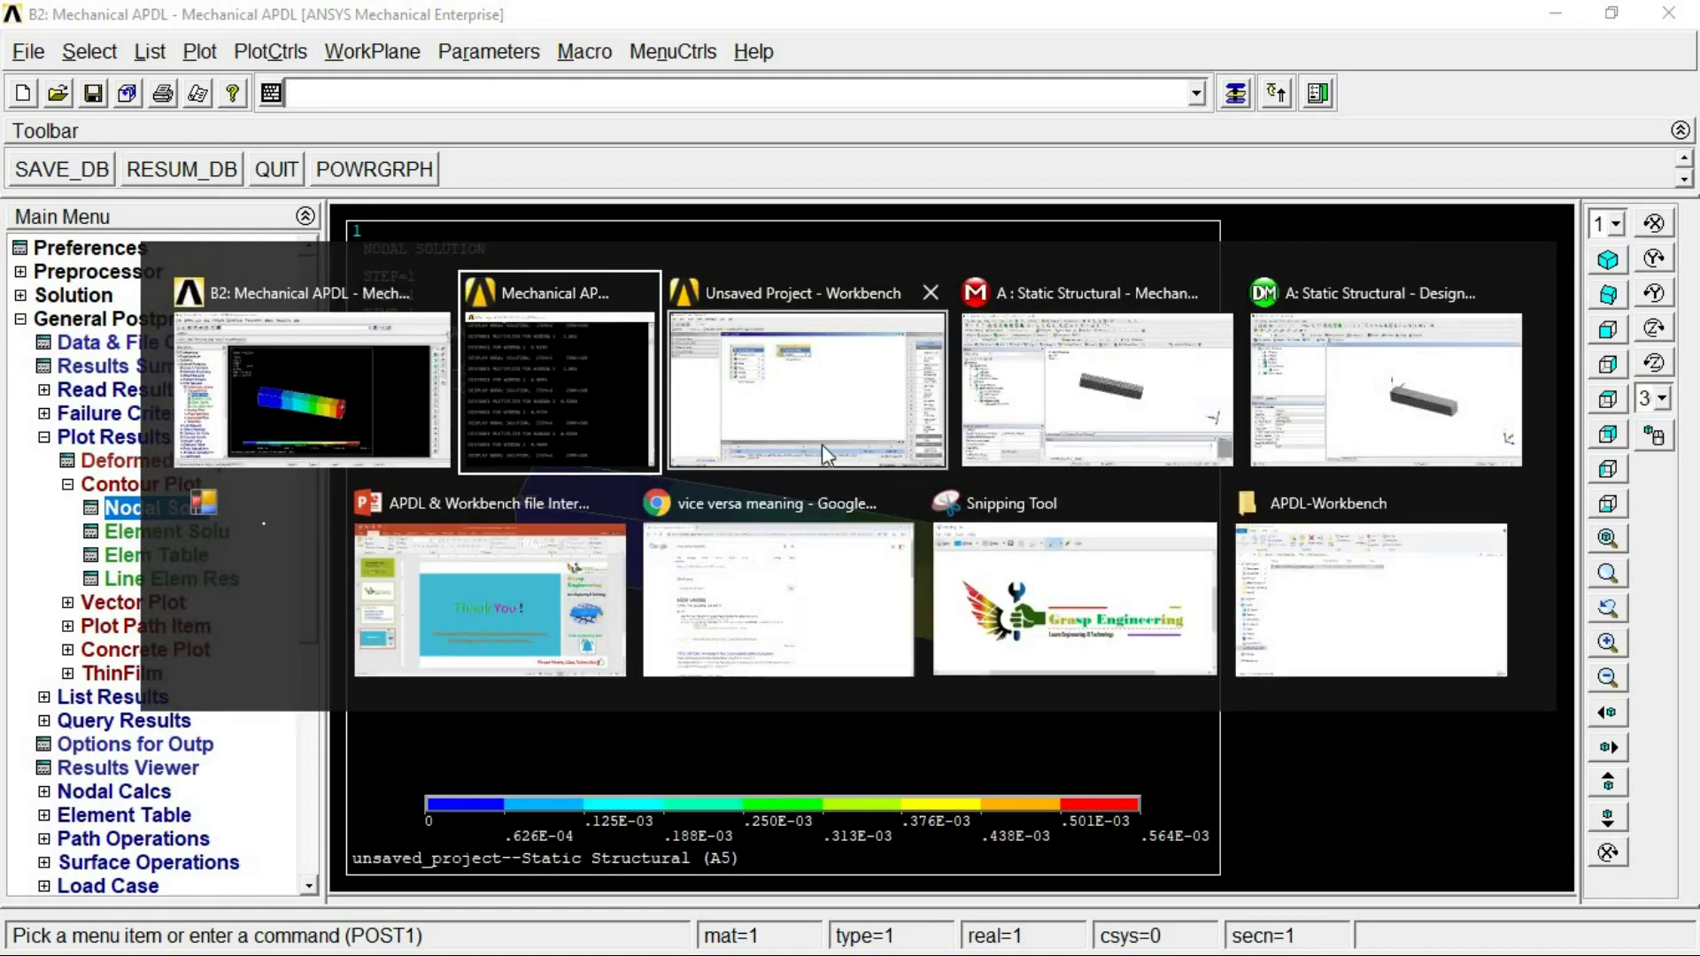
pyautogui.click(1095, 407)
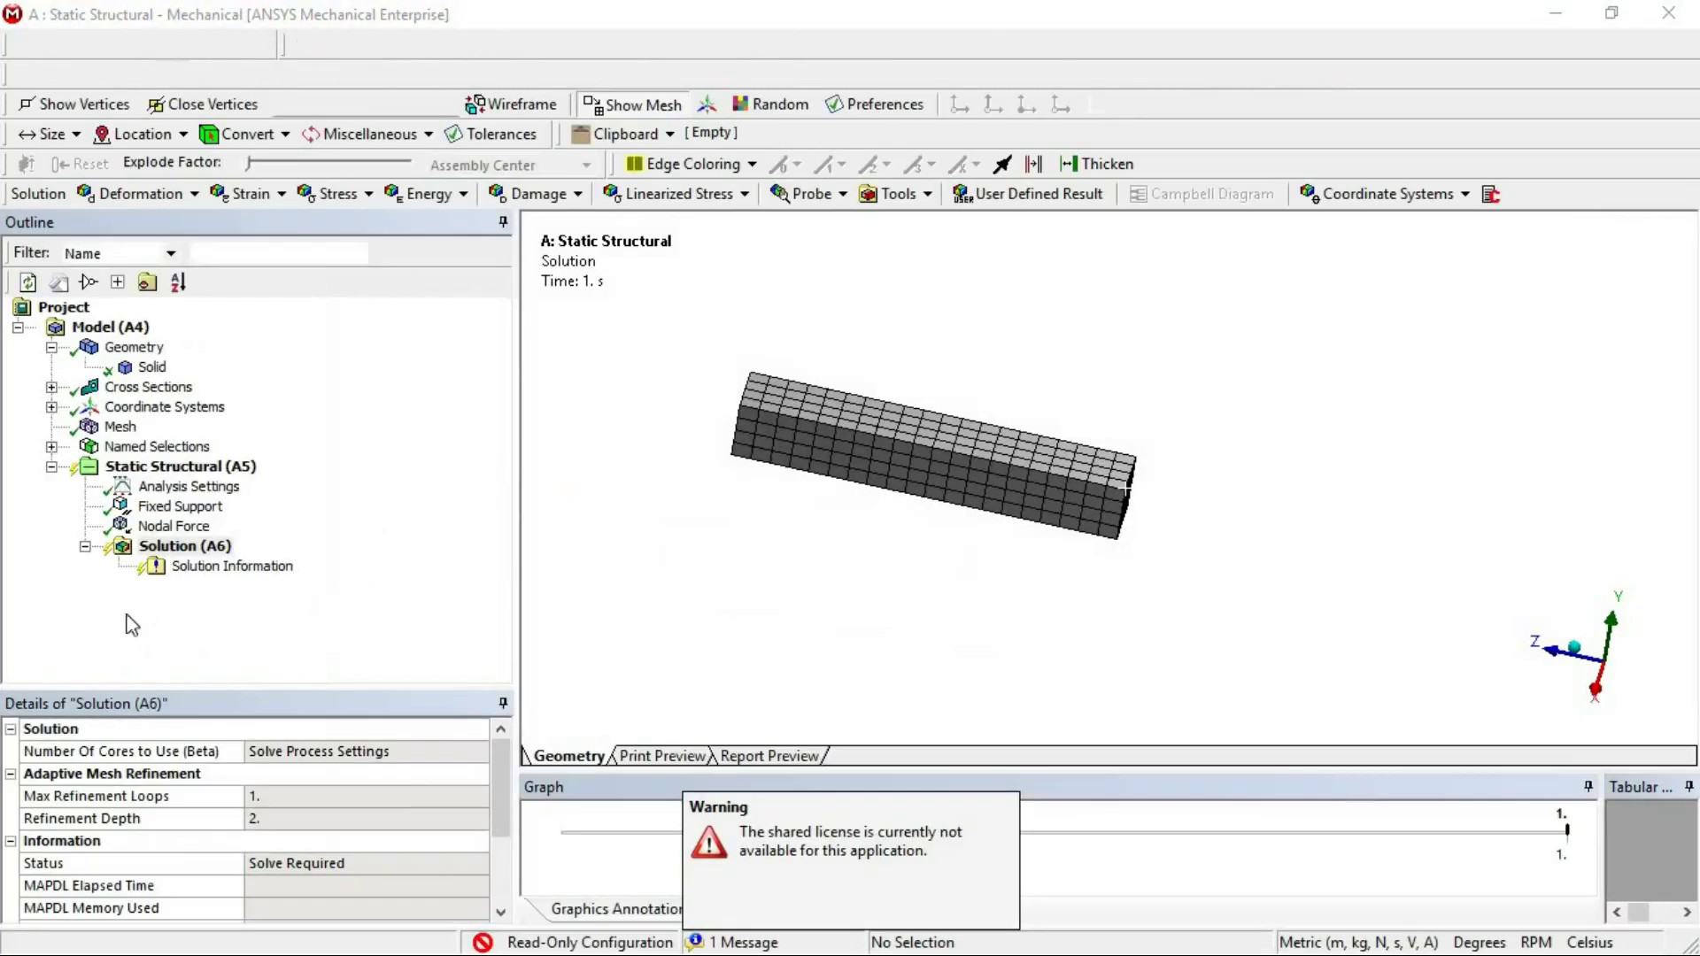
# - Select the Solution (A6) branch and dismiss its context menu
pyautogui.click(177, 549)
pyautogui.rightClick(178, 549)
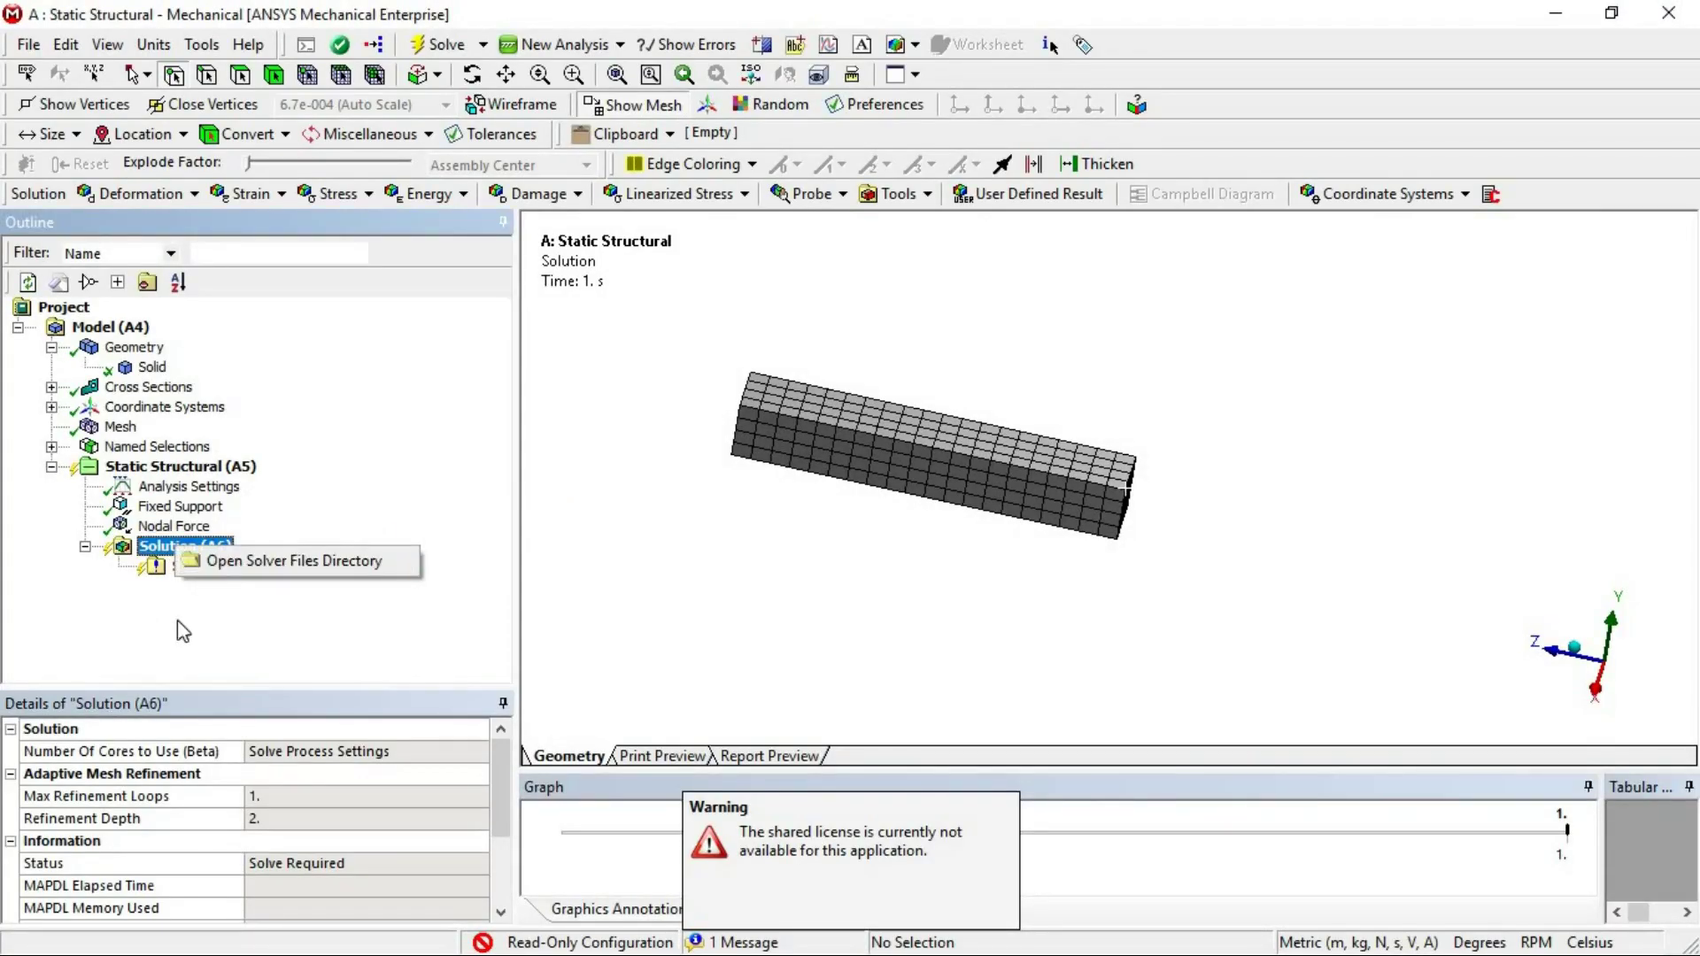
pyautogui.click(1101, 625)
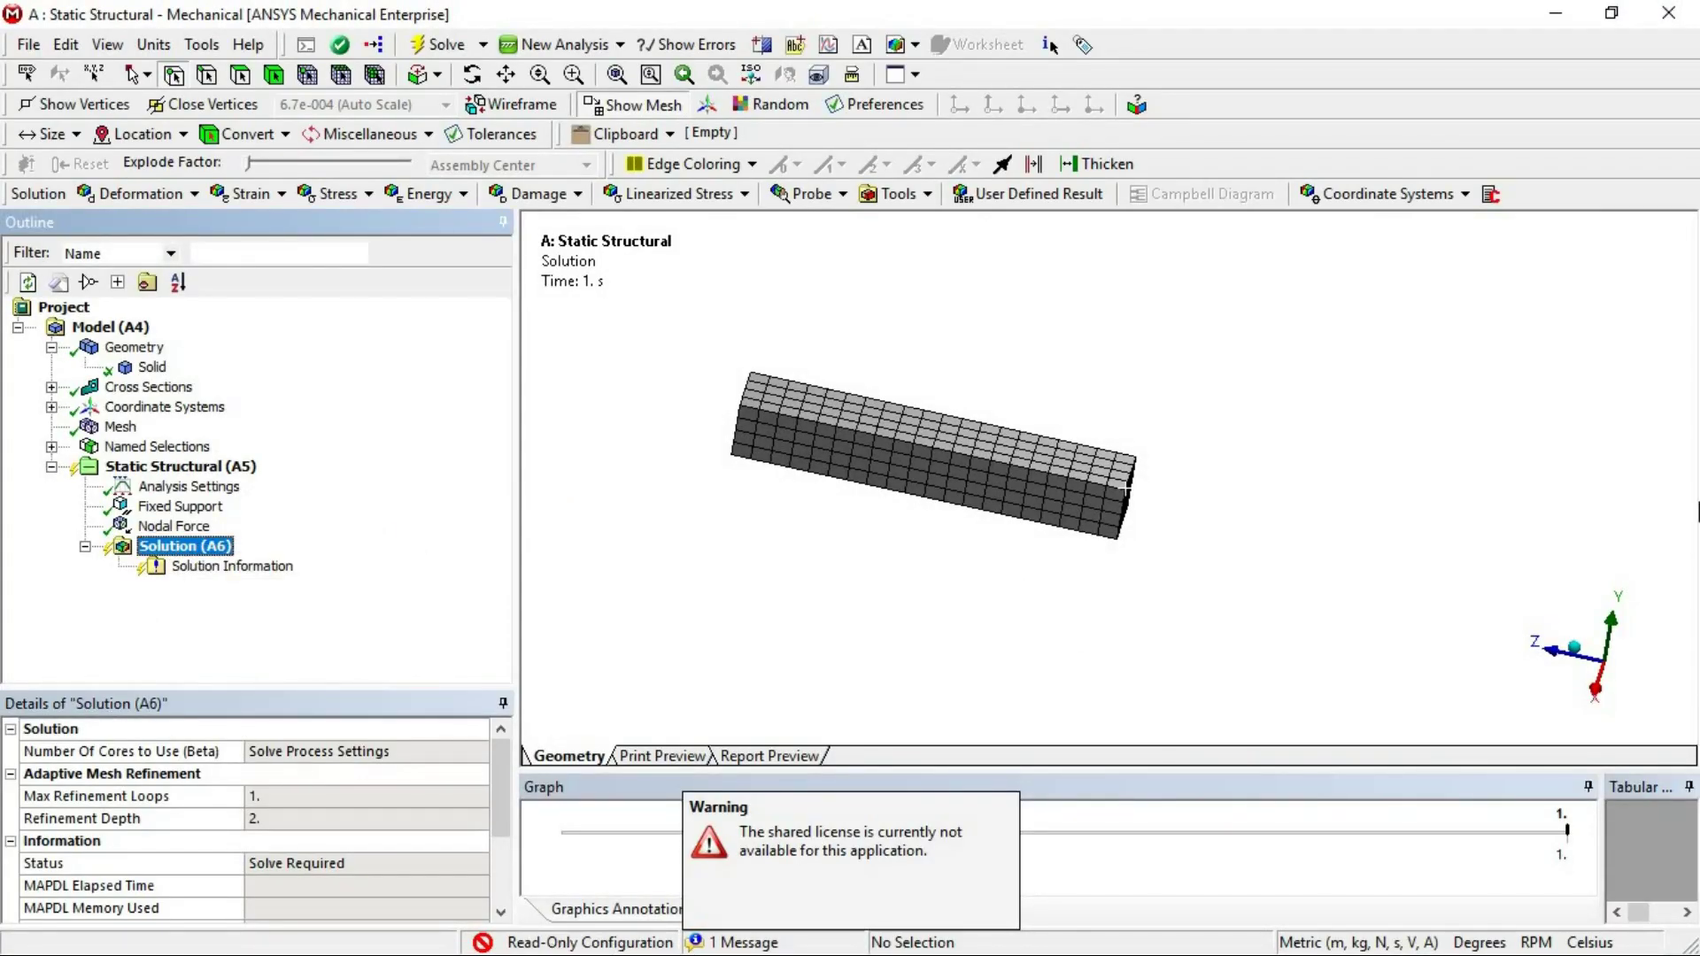
# - Switch to Mechanical APDL and exit it with 'Quit - No Save!'
pyautogui.hotkey('alt', 'Tab')
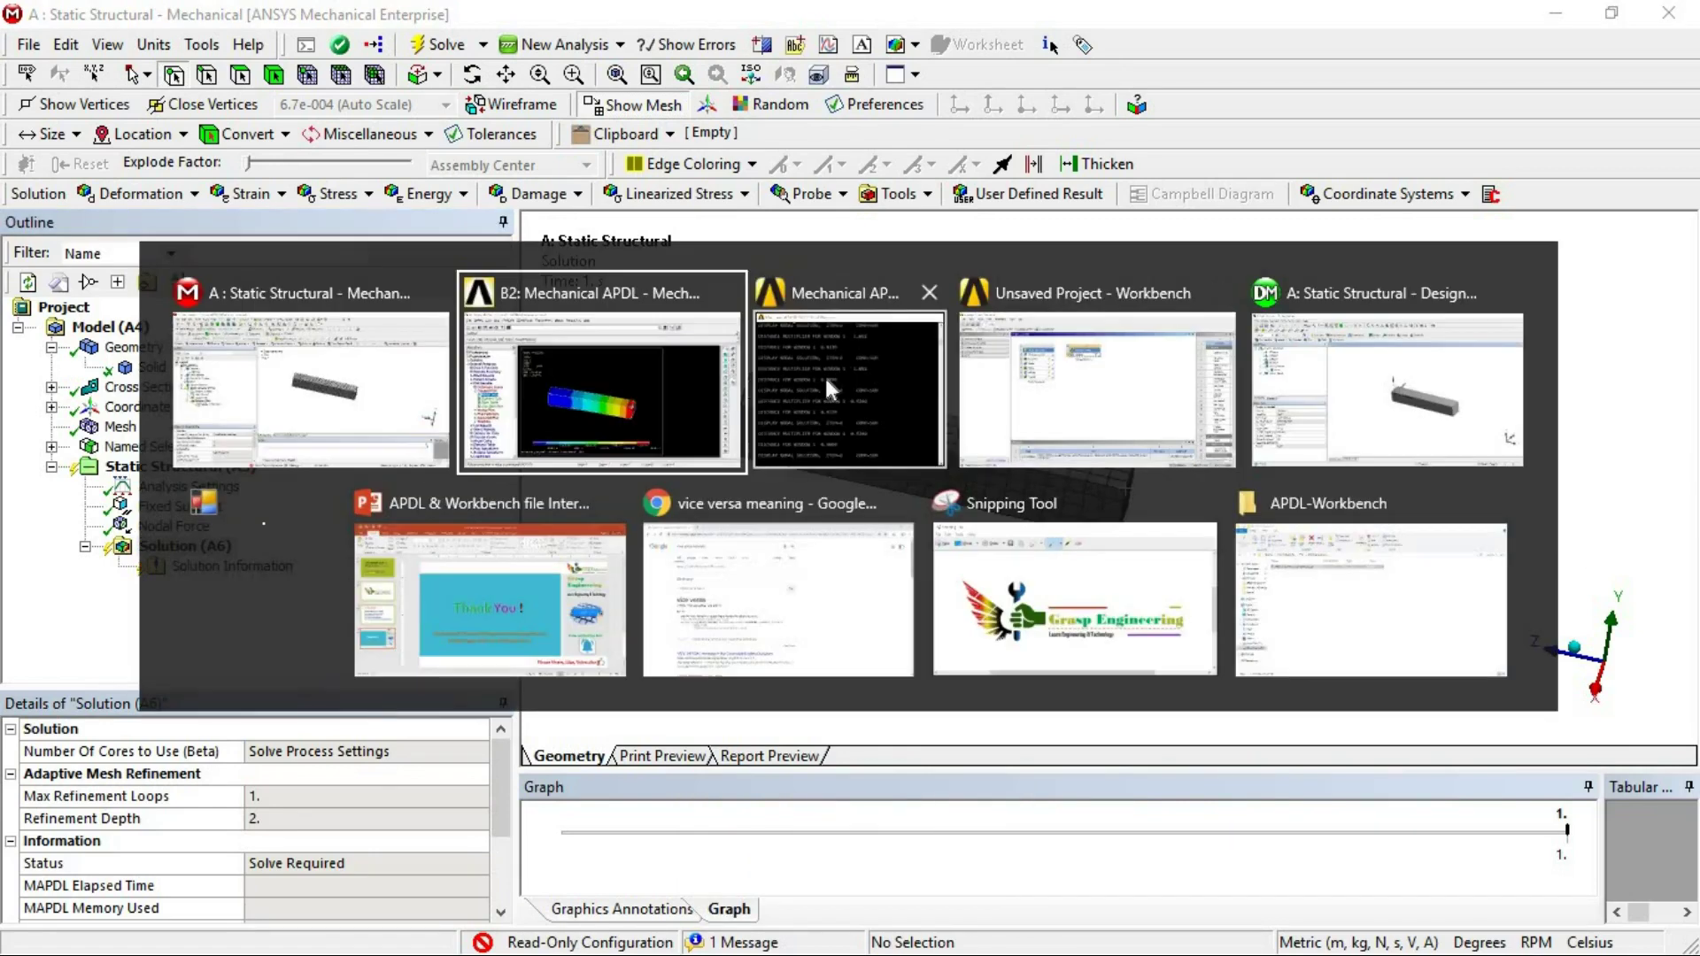
pyautogui.click(675, 380)
pyautogui.hotkey('alt', 'f')
pyautogui.press('Escape')
pyautogui.scroll(1, 1131, 779)
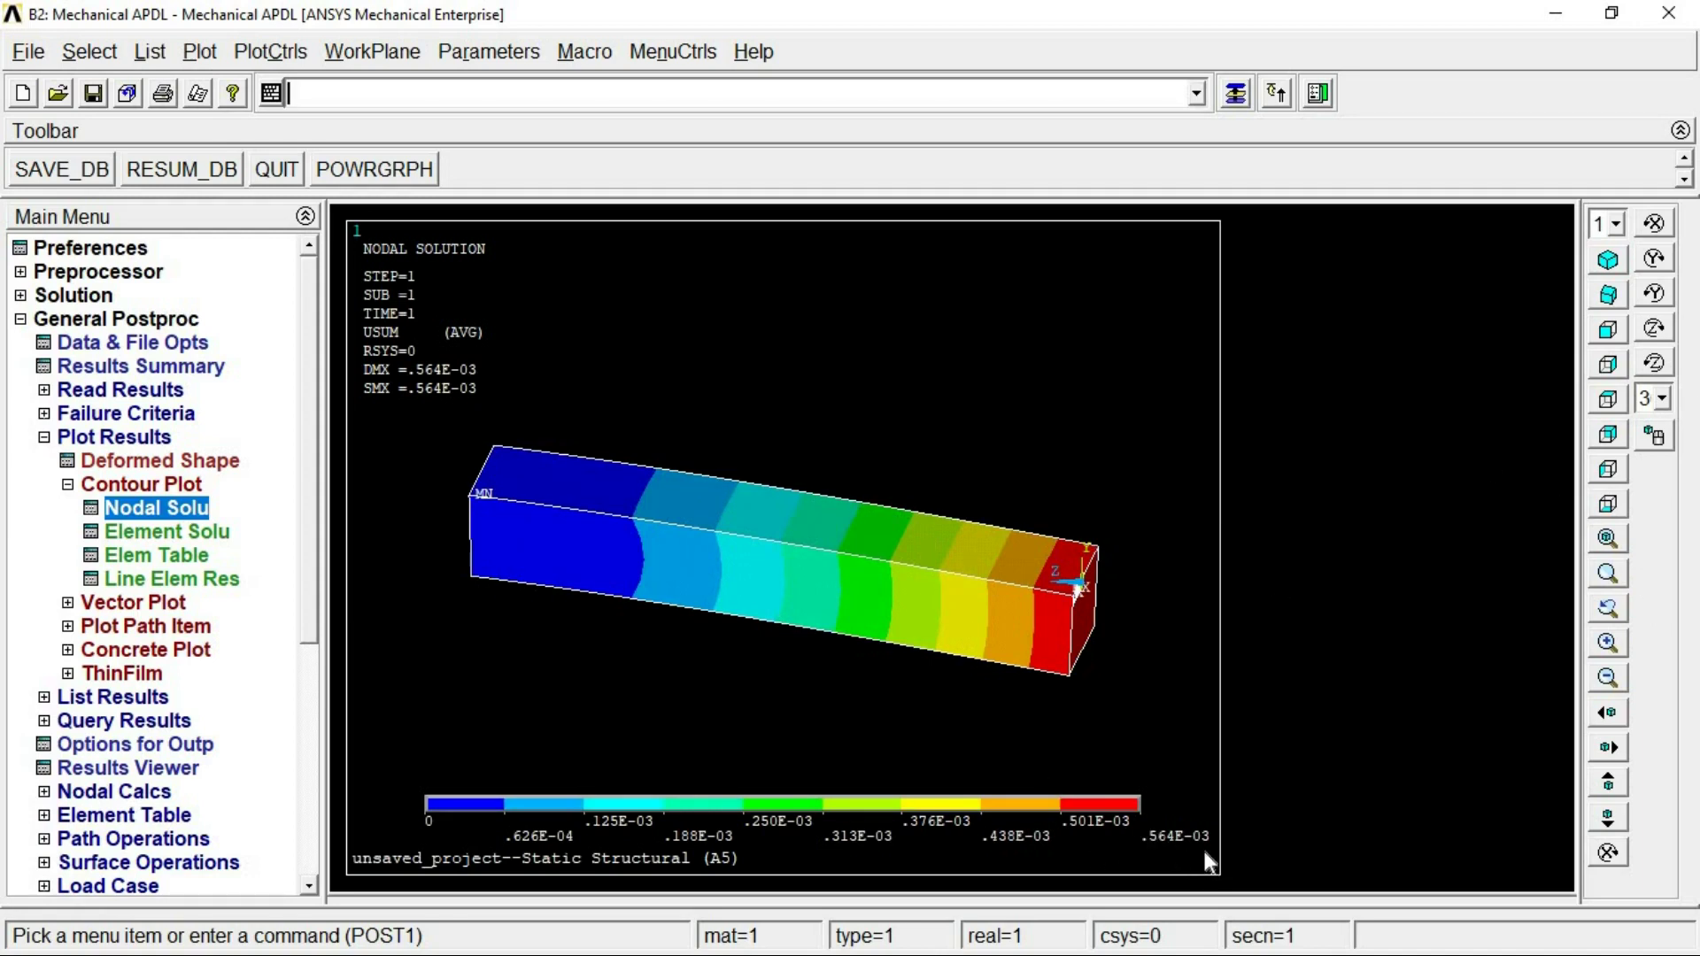
pyautogui.click(28, 52)
pyautogui.click(52, 659)
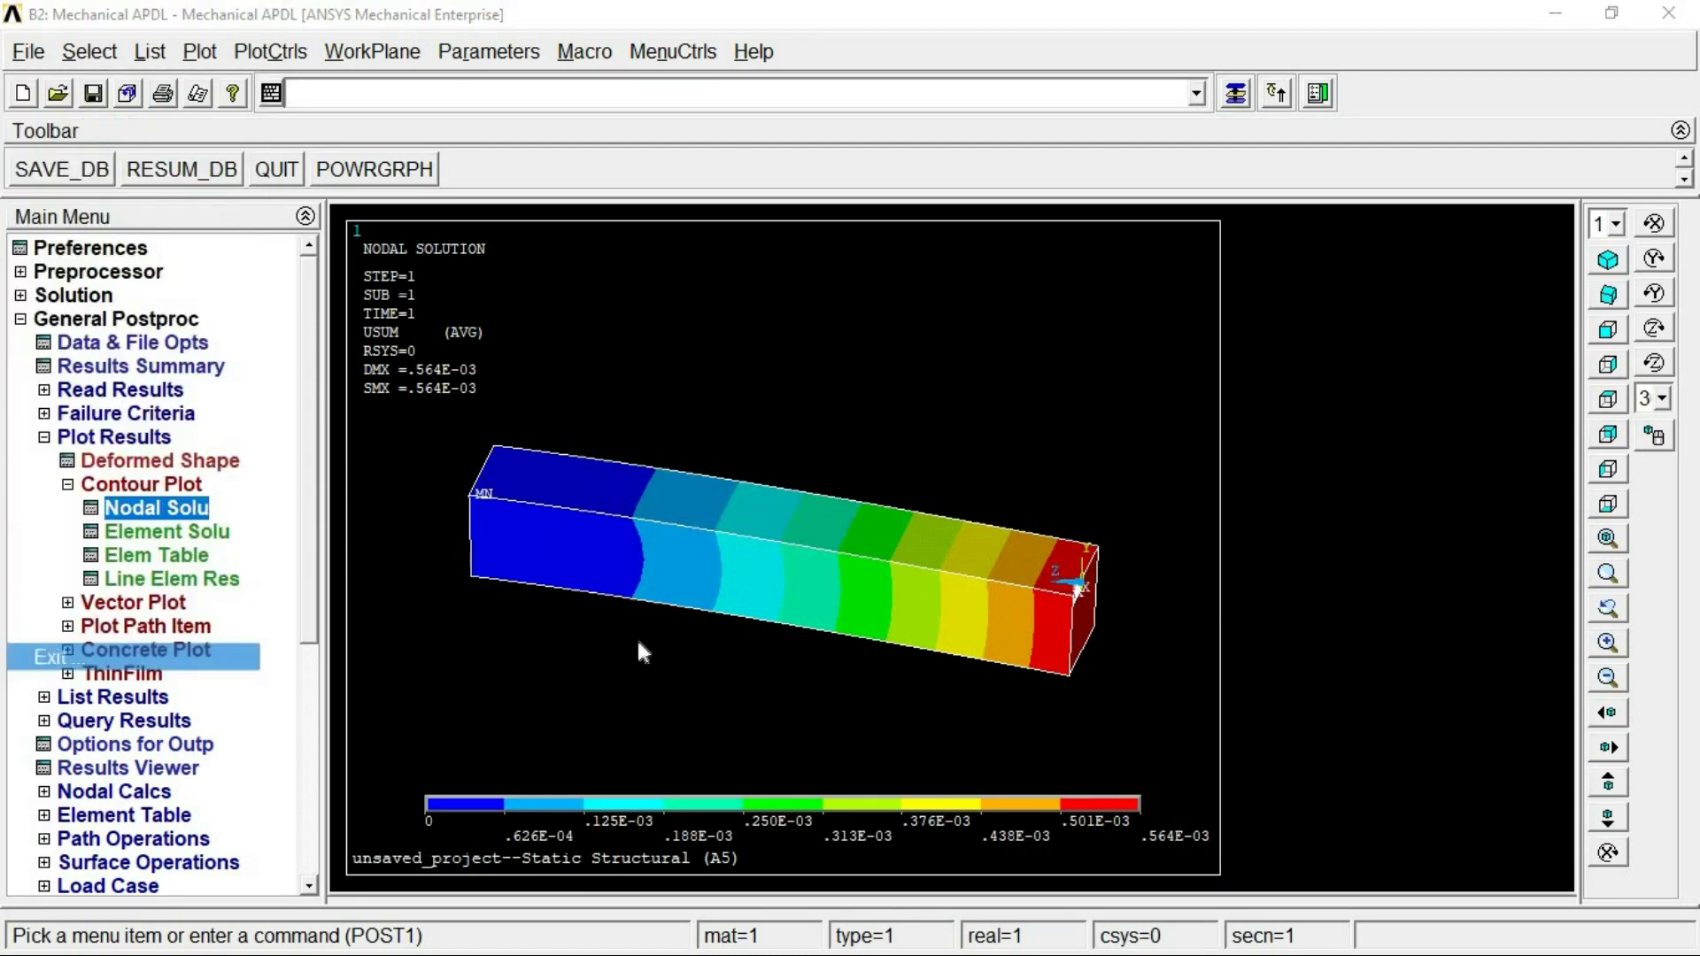
pyautogui.click(991, 503)
pyautogui.click(700, 573)
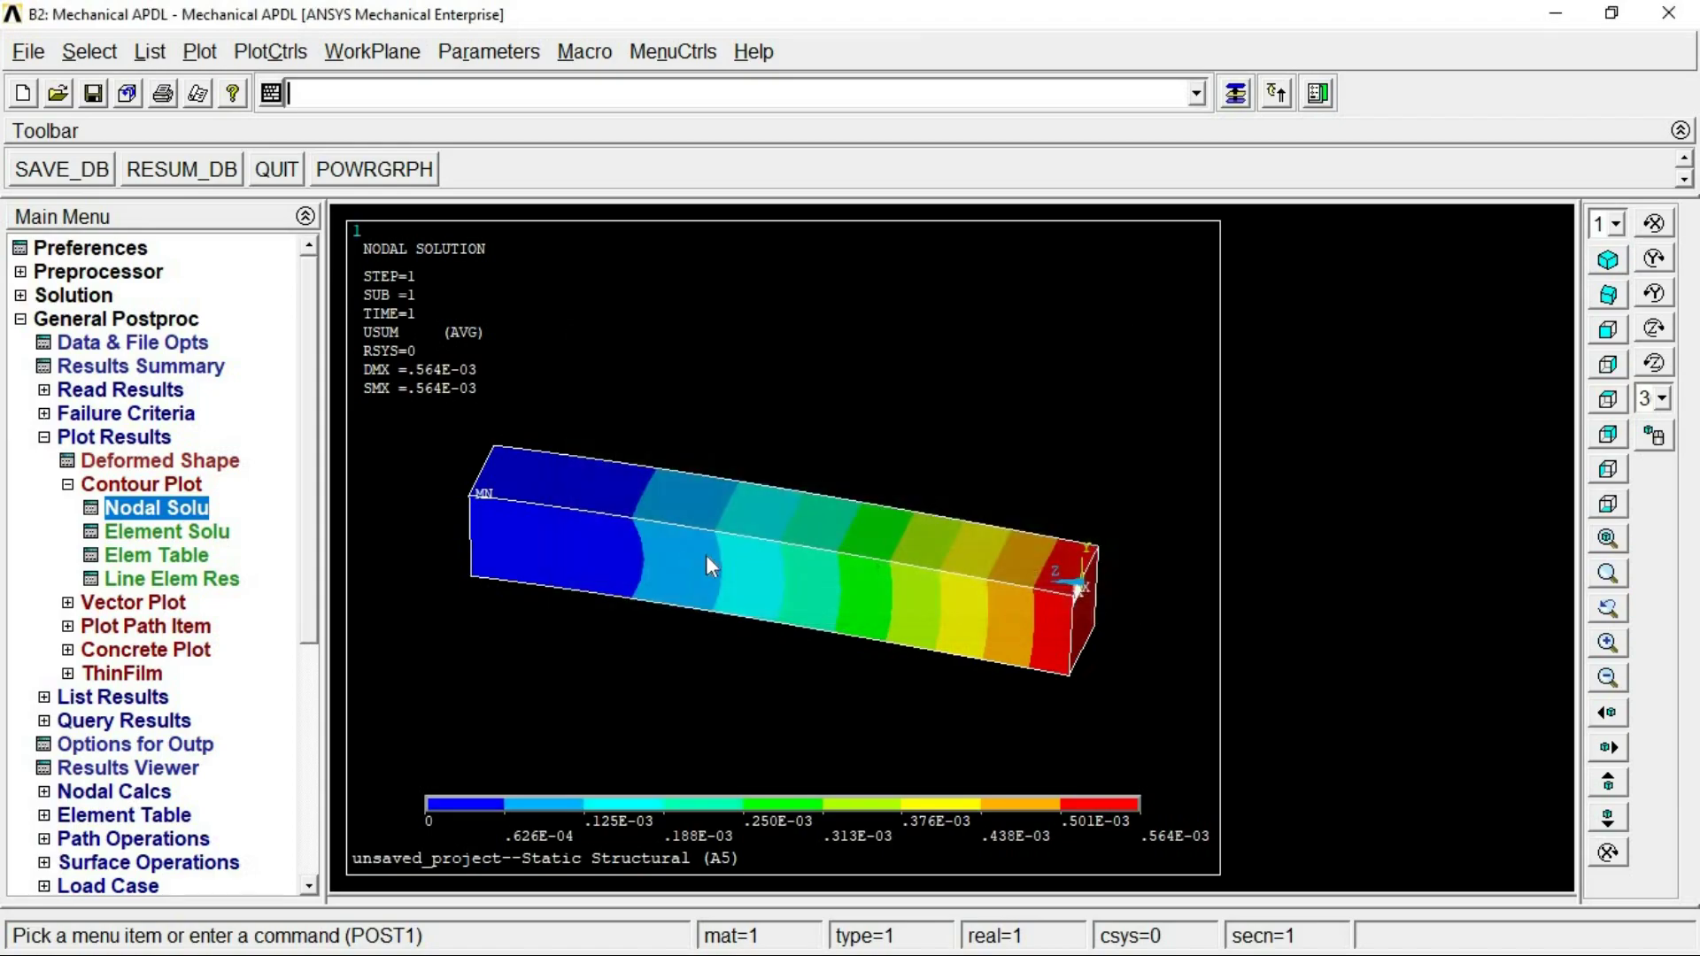
# - Reopen the Static Structural setup in Mechanical and solve Solution (A6)
pyautogui.click(1558, 13)
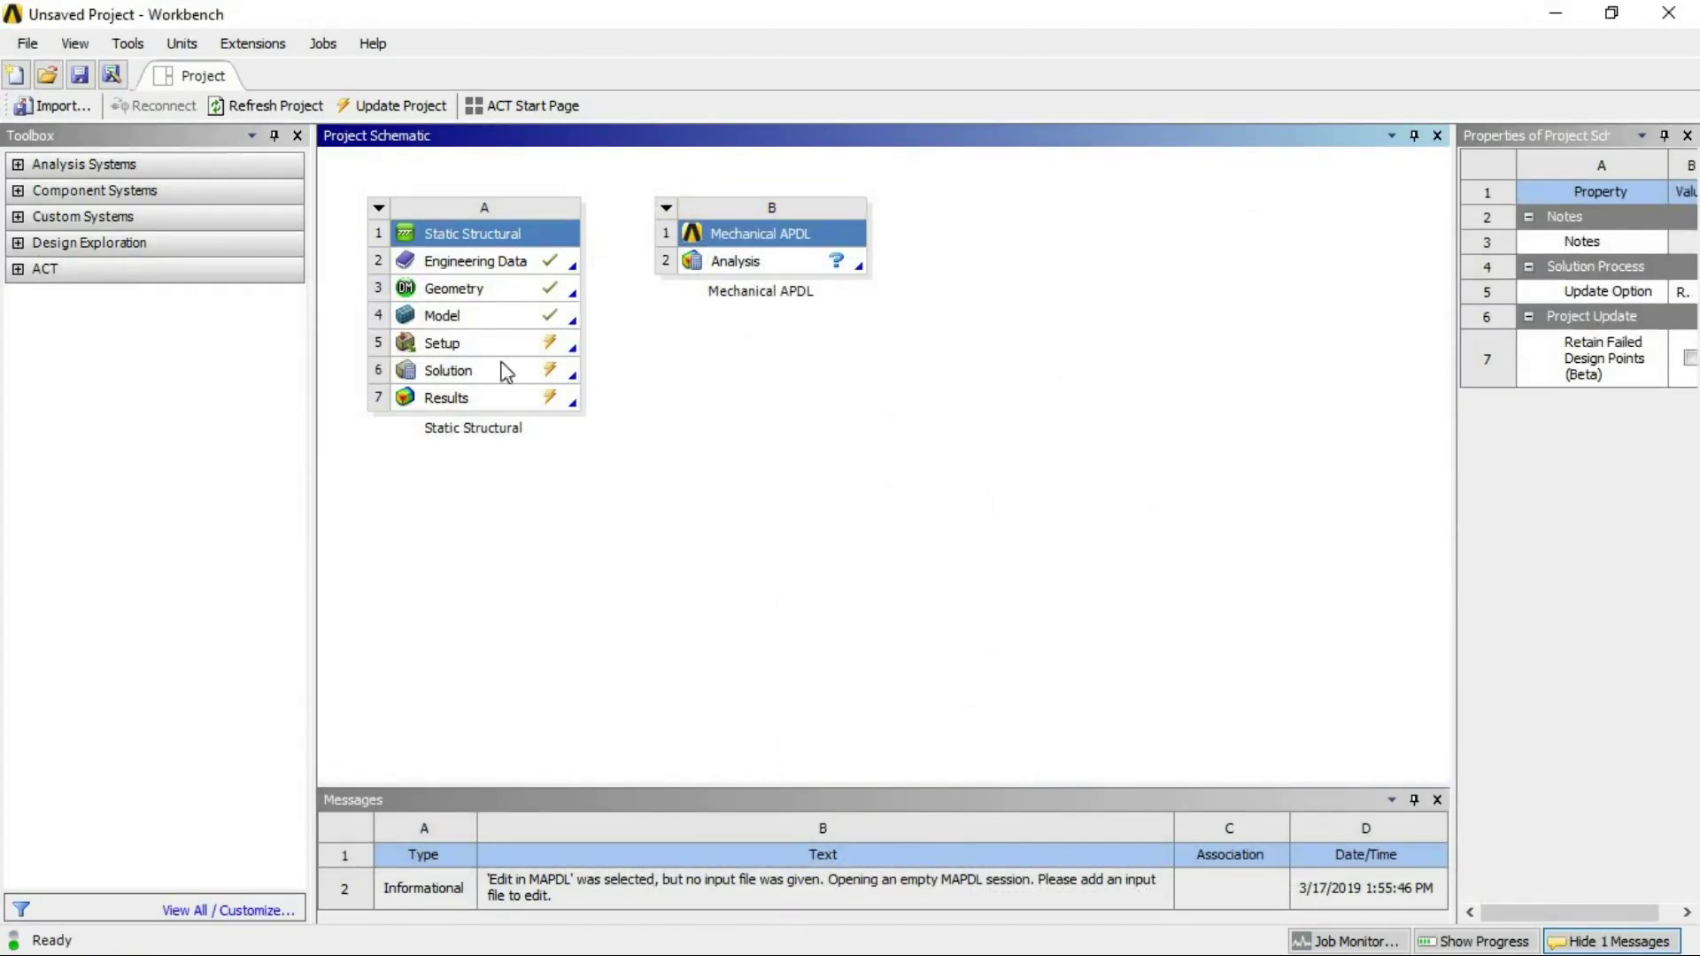
pyautogui.doubleClick(460, 344)
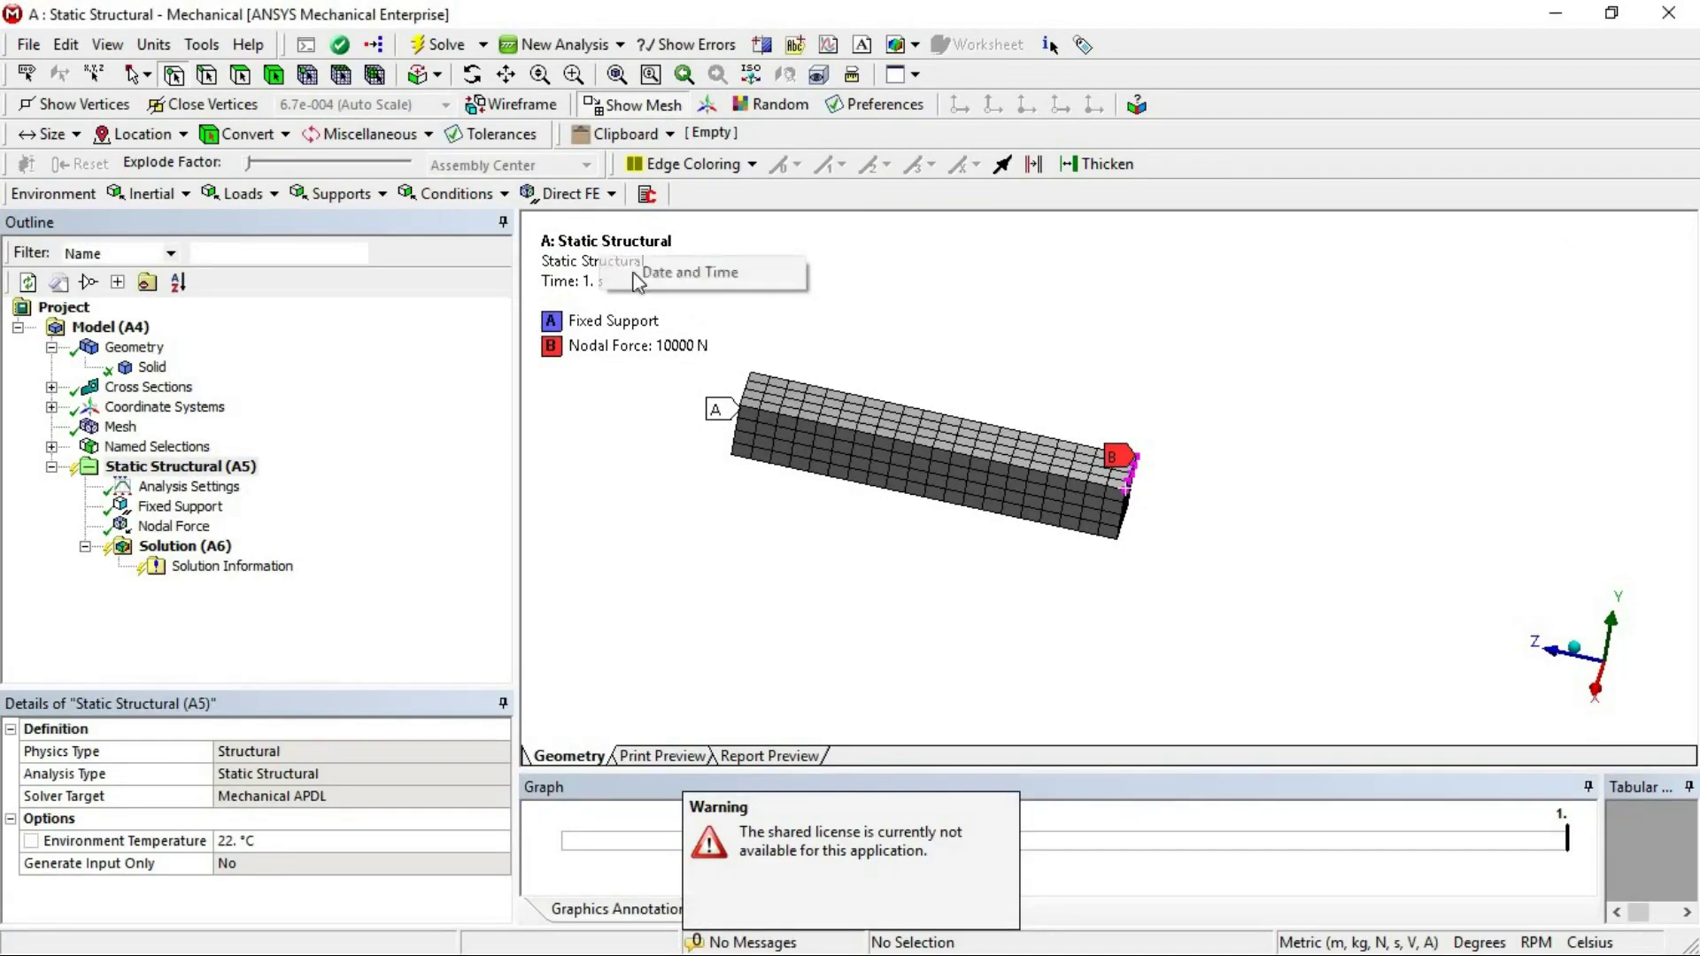
pyautogui.click(185, 547)
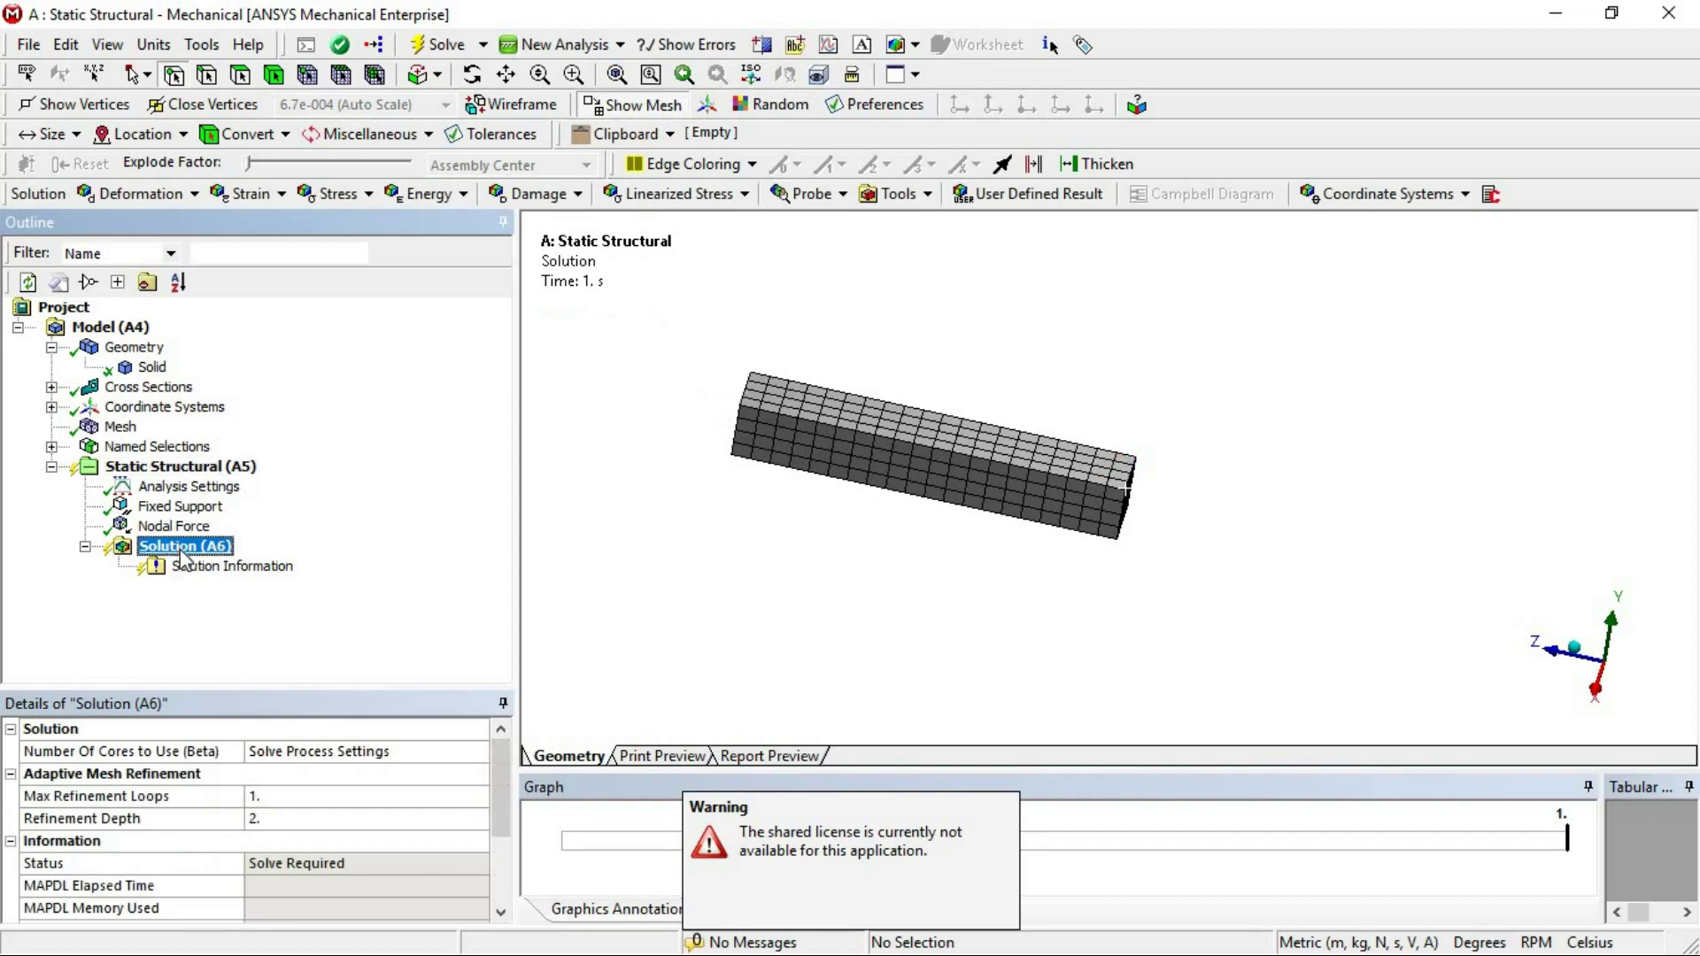
pyautogui.rightClick(183, 548)
pyautogui.click(233, 606)
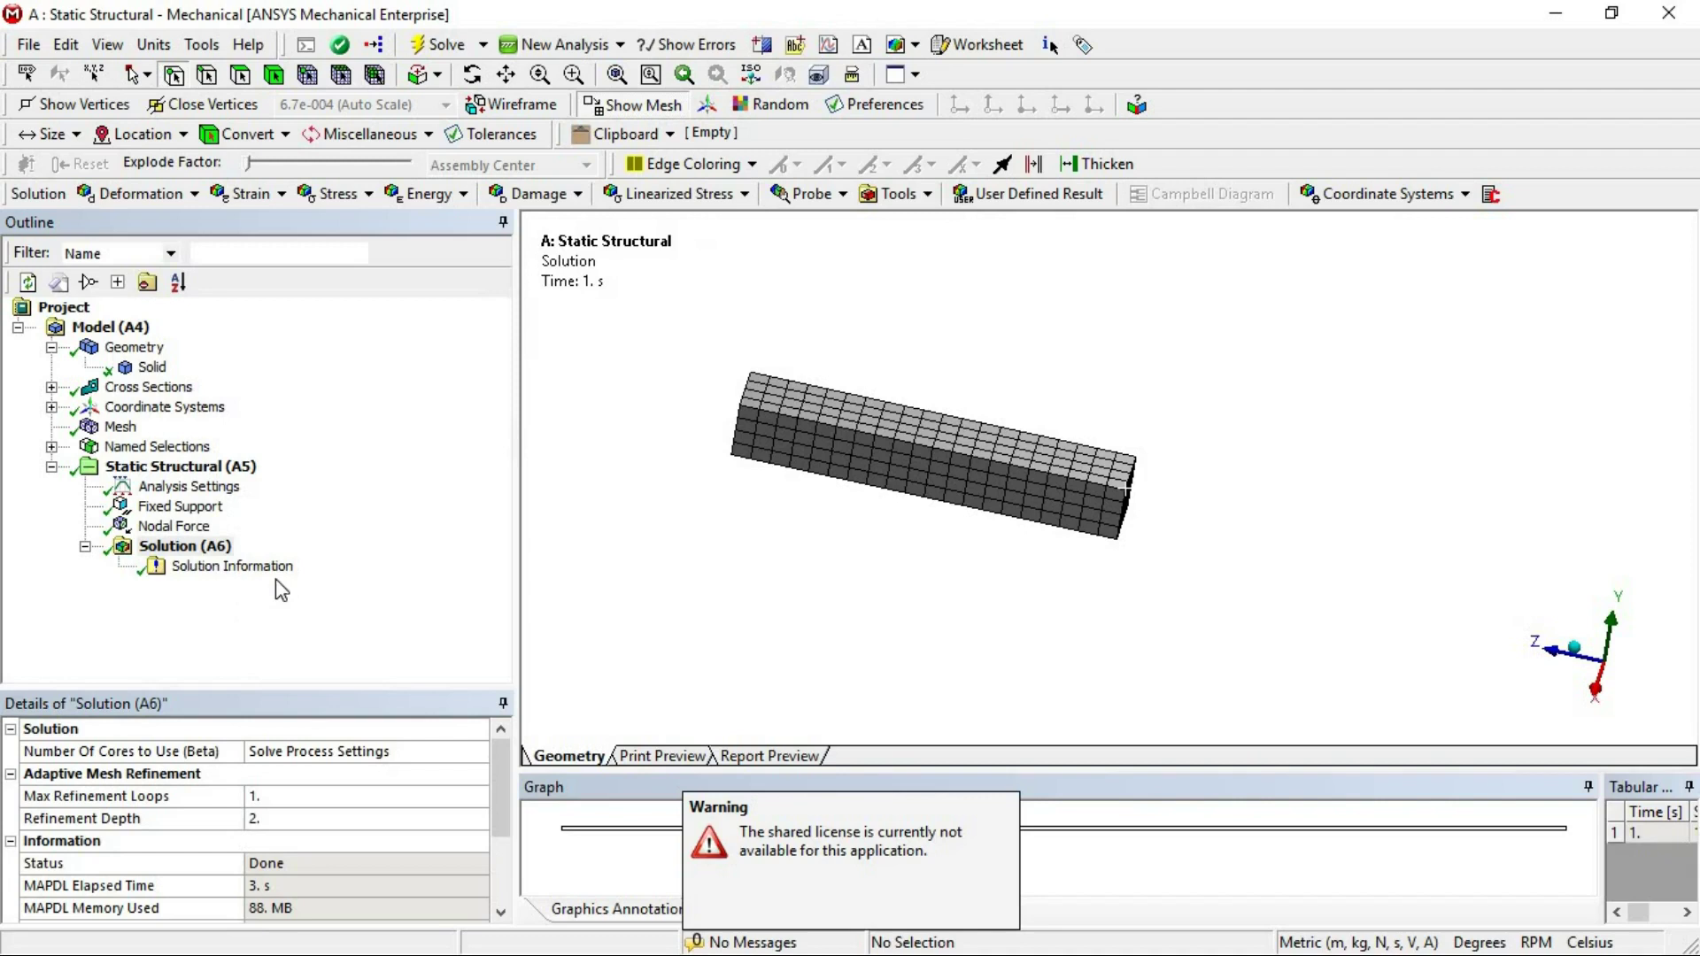
# - Insert a Total Deformation result, evaluate it to a 0.00056355 m maximum, and view it side-on
pyautogui.click(214, 549)
pyautogui.rightClick(213, 550)
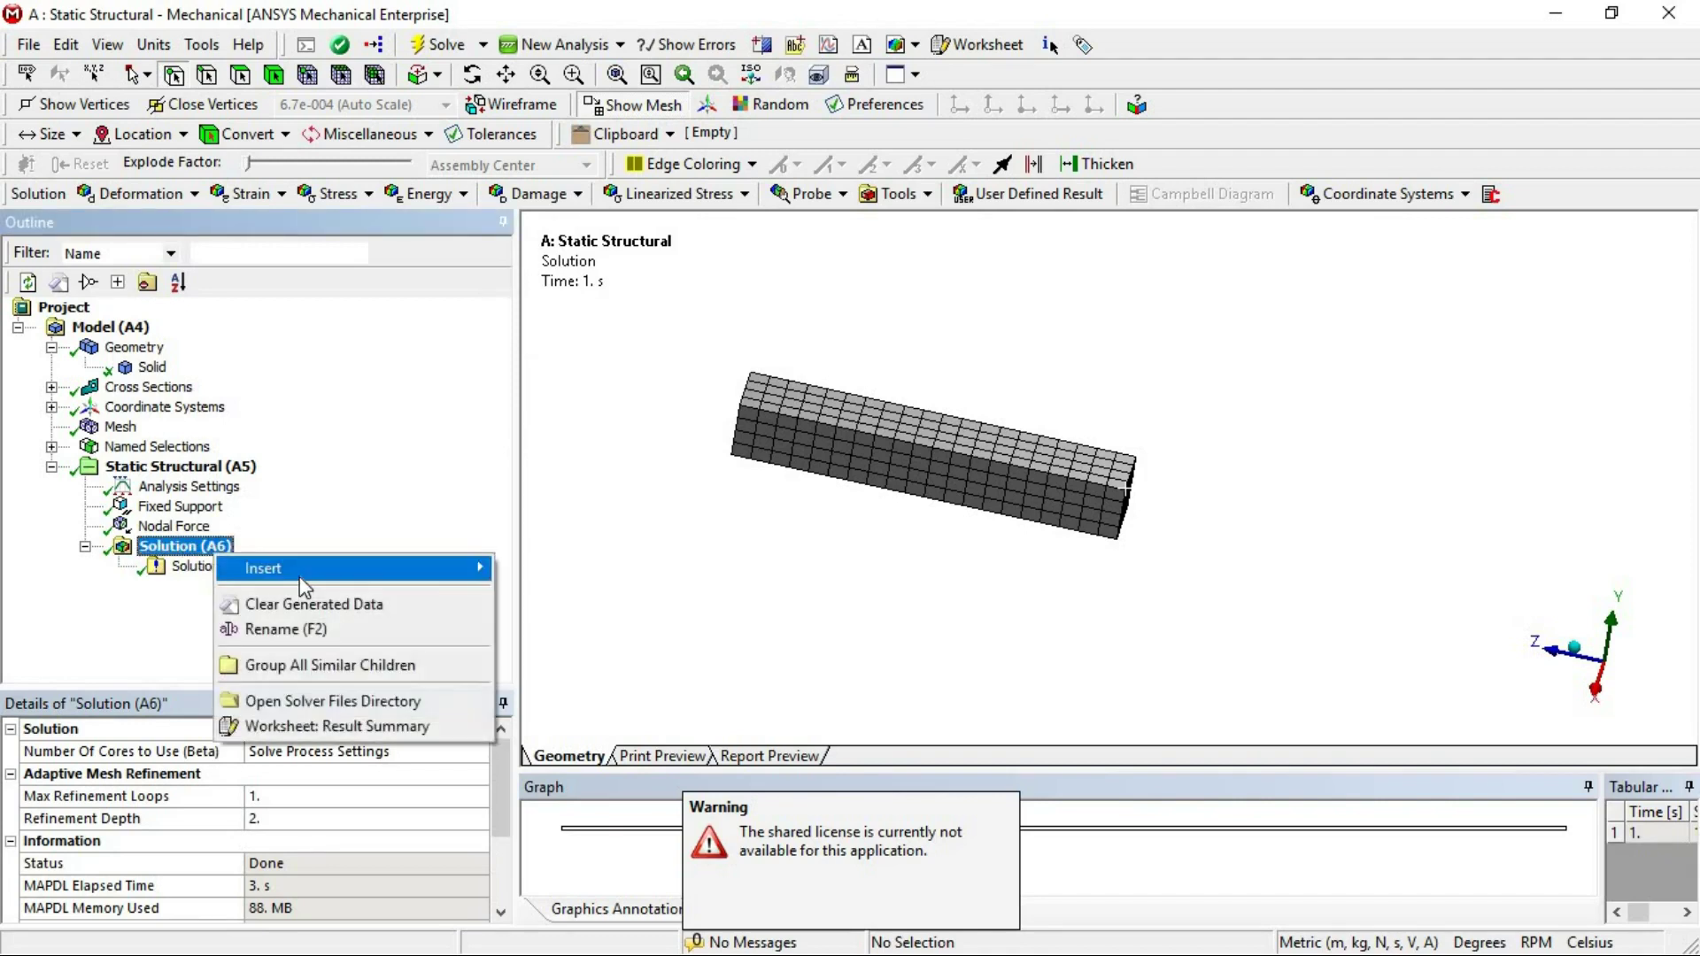
pyautogui.moveTo(266, 568)
pyautogui.moveTo(562, 186)
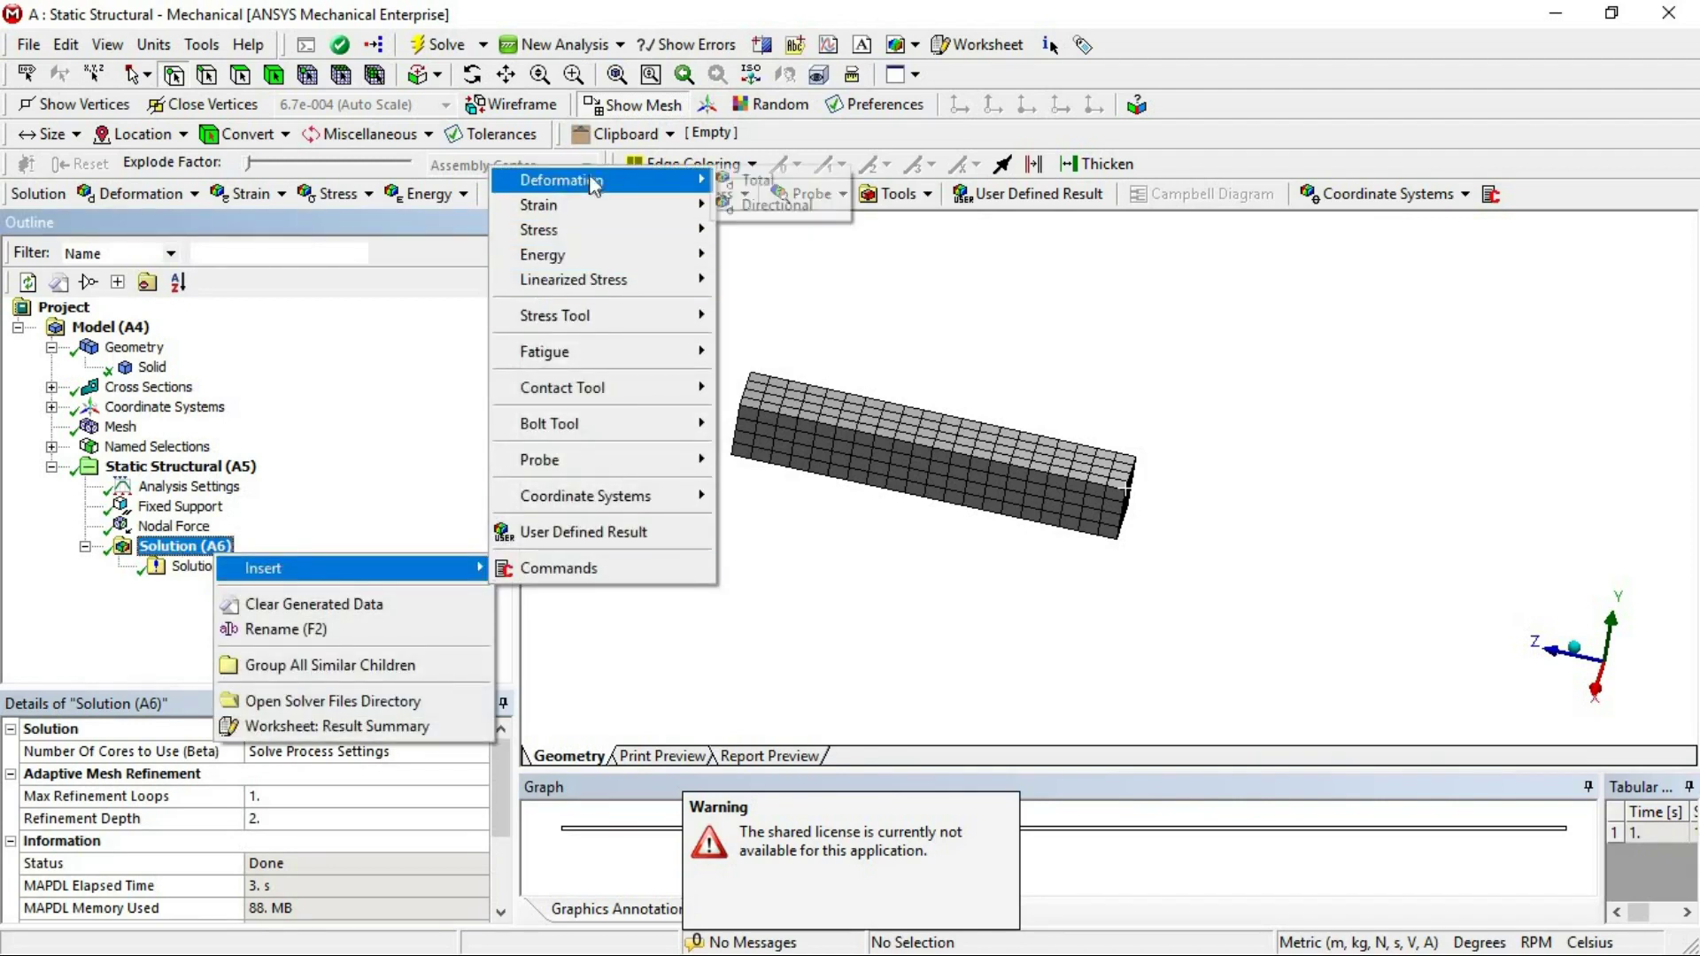
pyautogui.click(754, 188)
pyautogui.rightClick(213, 587)
pyautogui.click(301, 218)
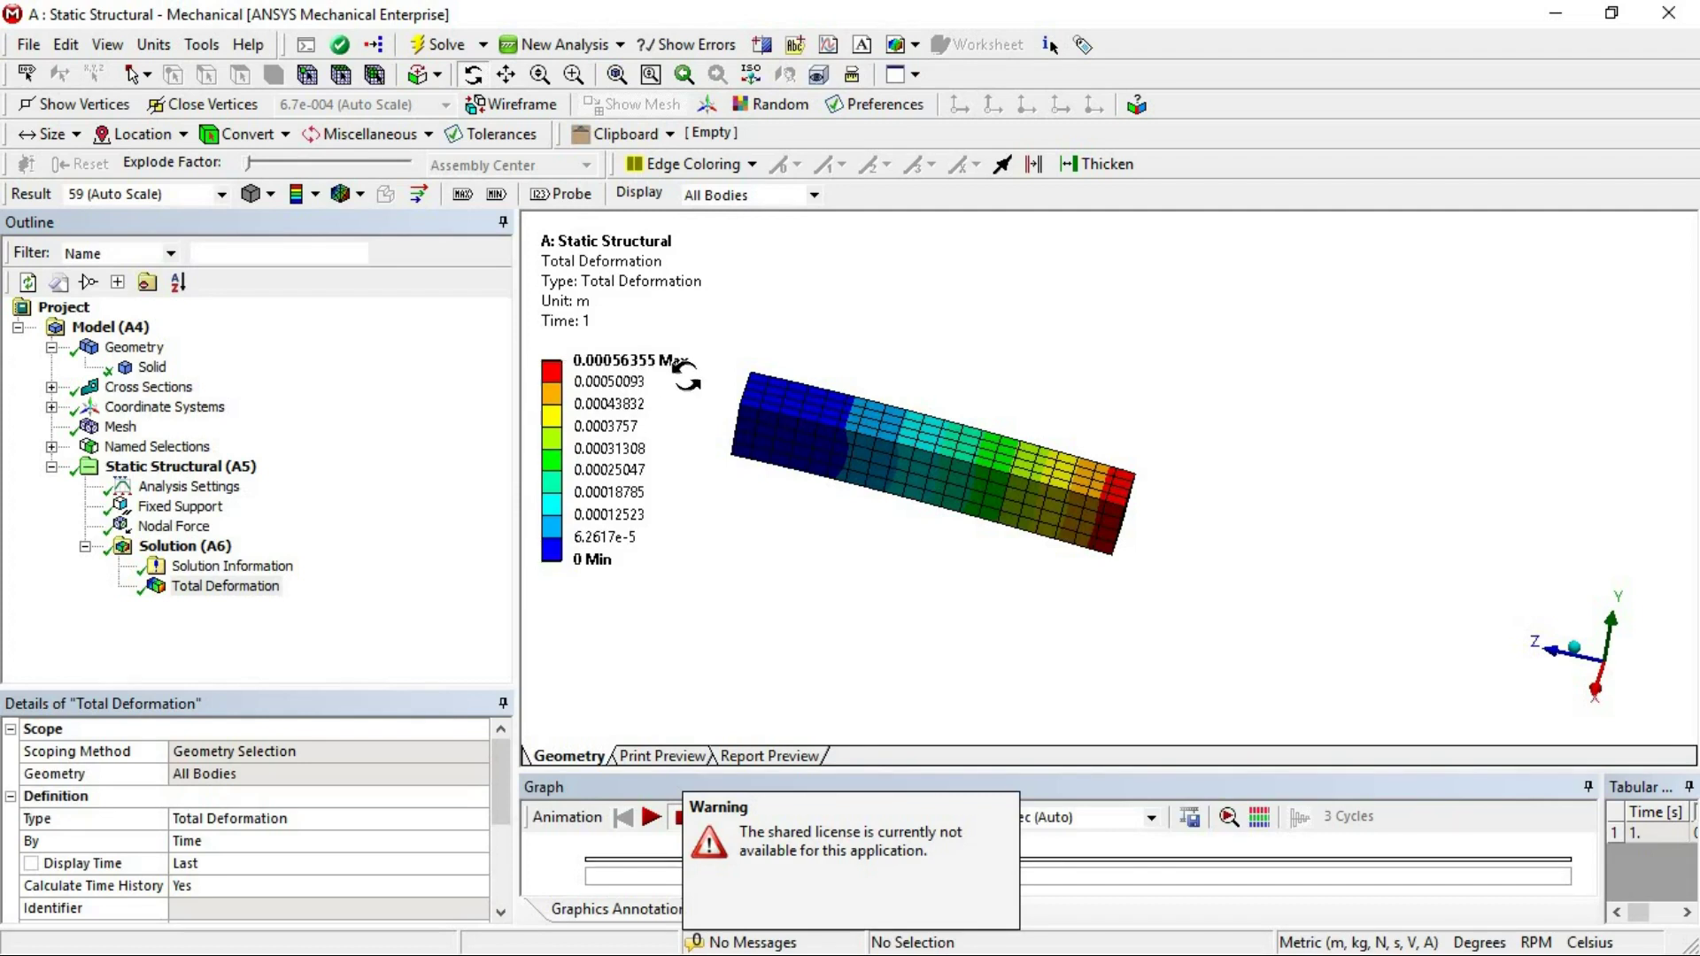
pyautogui.moveTo(886, 499); pyautogui.dragTo(1382, 88)
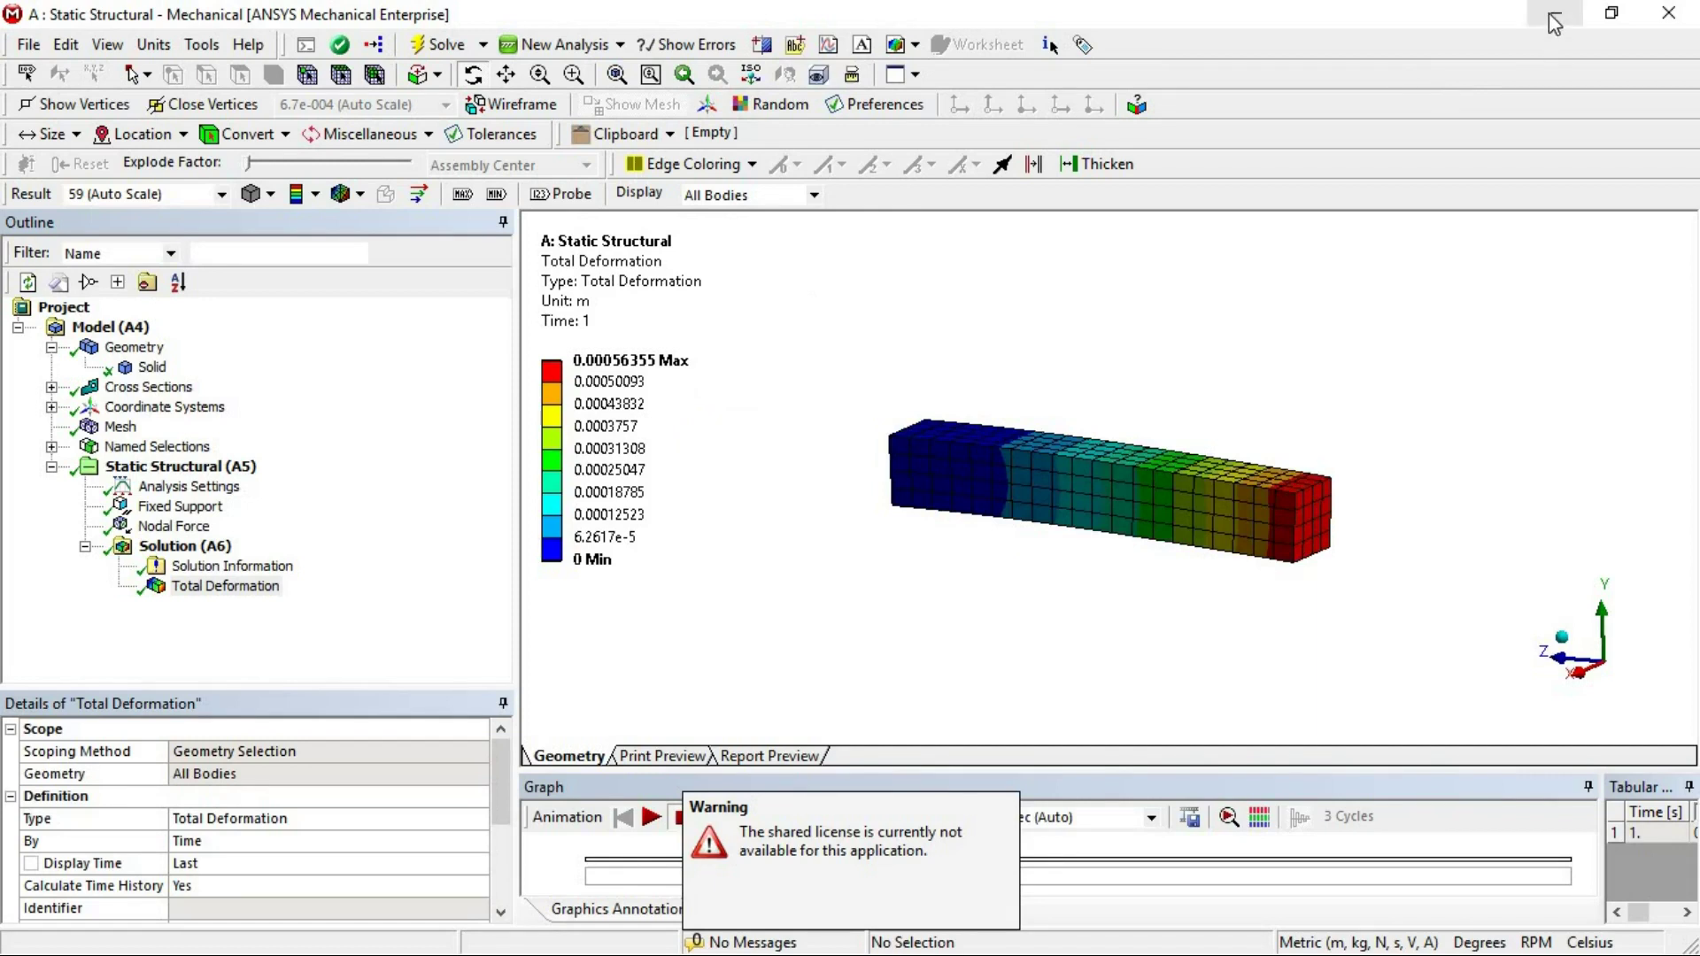
pyautogui.click(1555, 24)
# - Open Mechanical APDL from the Workbench Analysis cell, then cancel the Read Input dialog
pyautogui.click(784, 263)
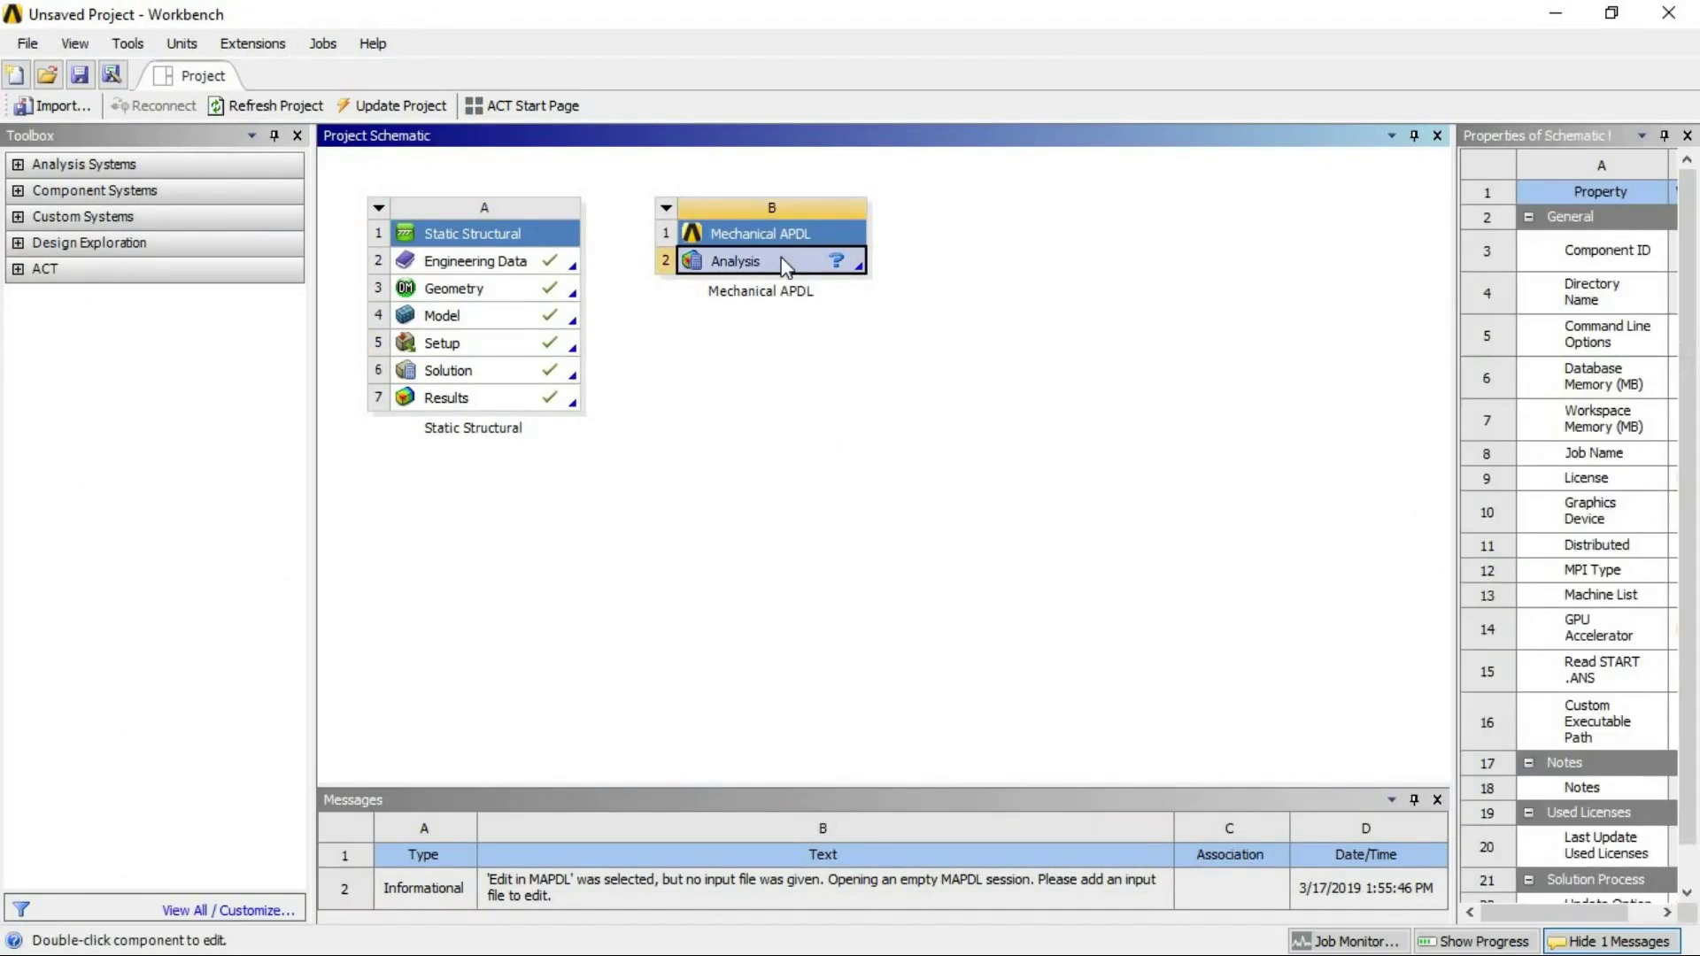
pyautogui.rightClick(784, 262)
pyautogui.click(940, 324)
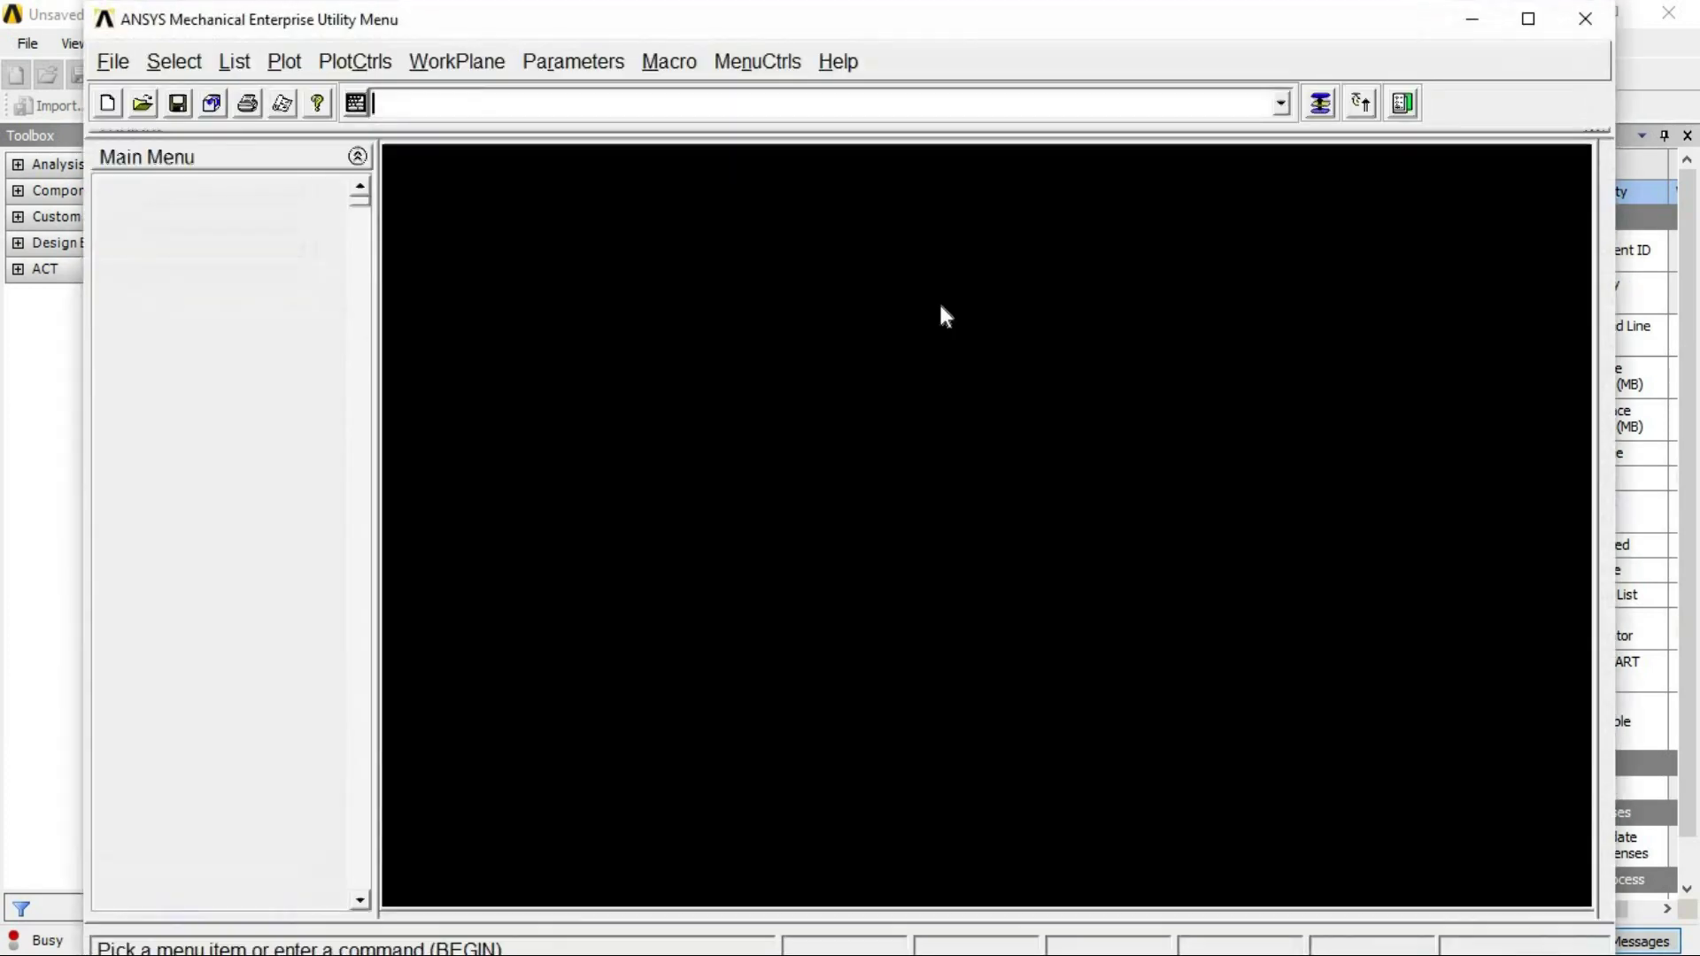
pyautogui.rightClick(1245, 304)
pyautogui.press('Escape')
pyautogui.click(113, 62)
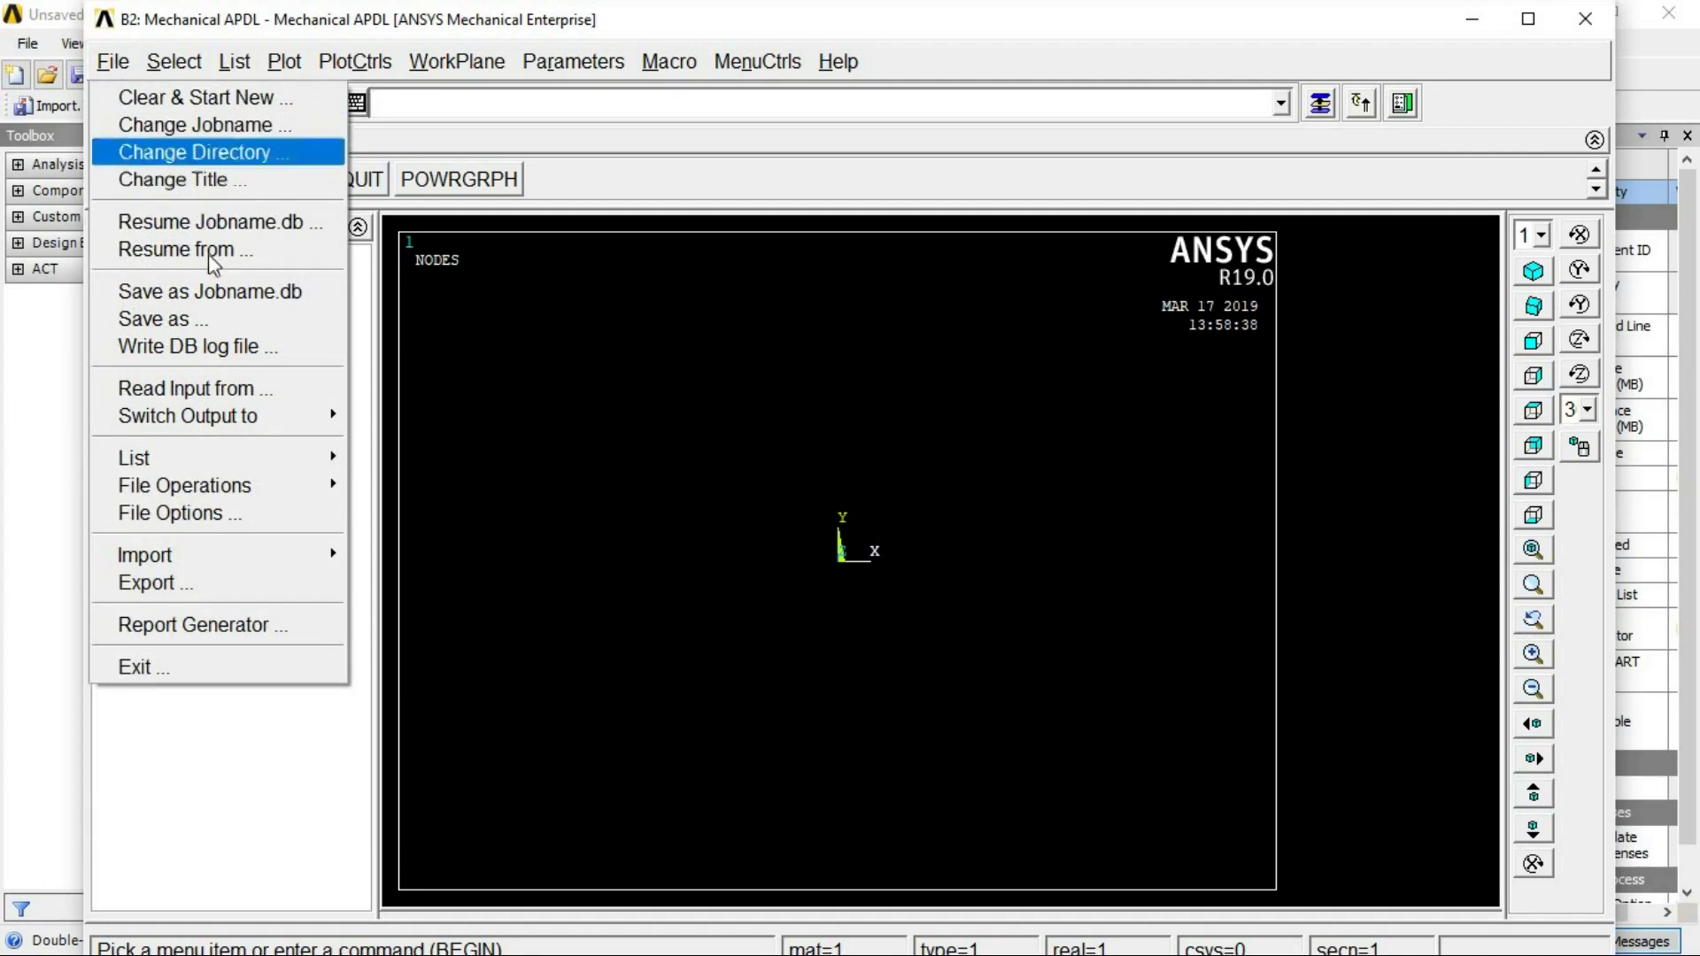
pyautogui.click(189, 389)
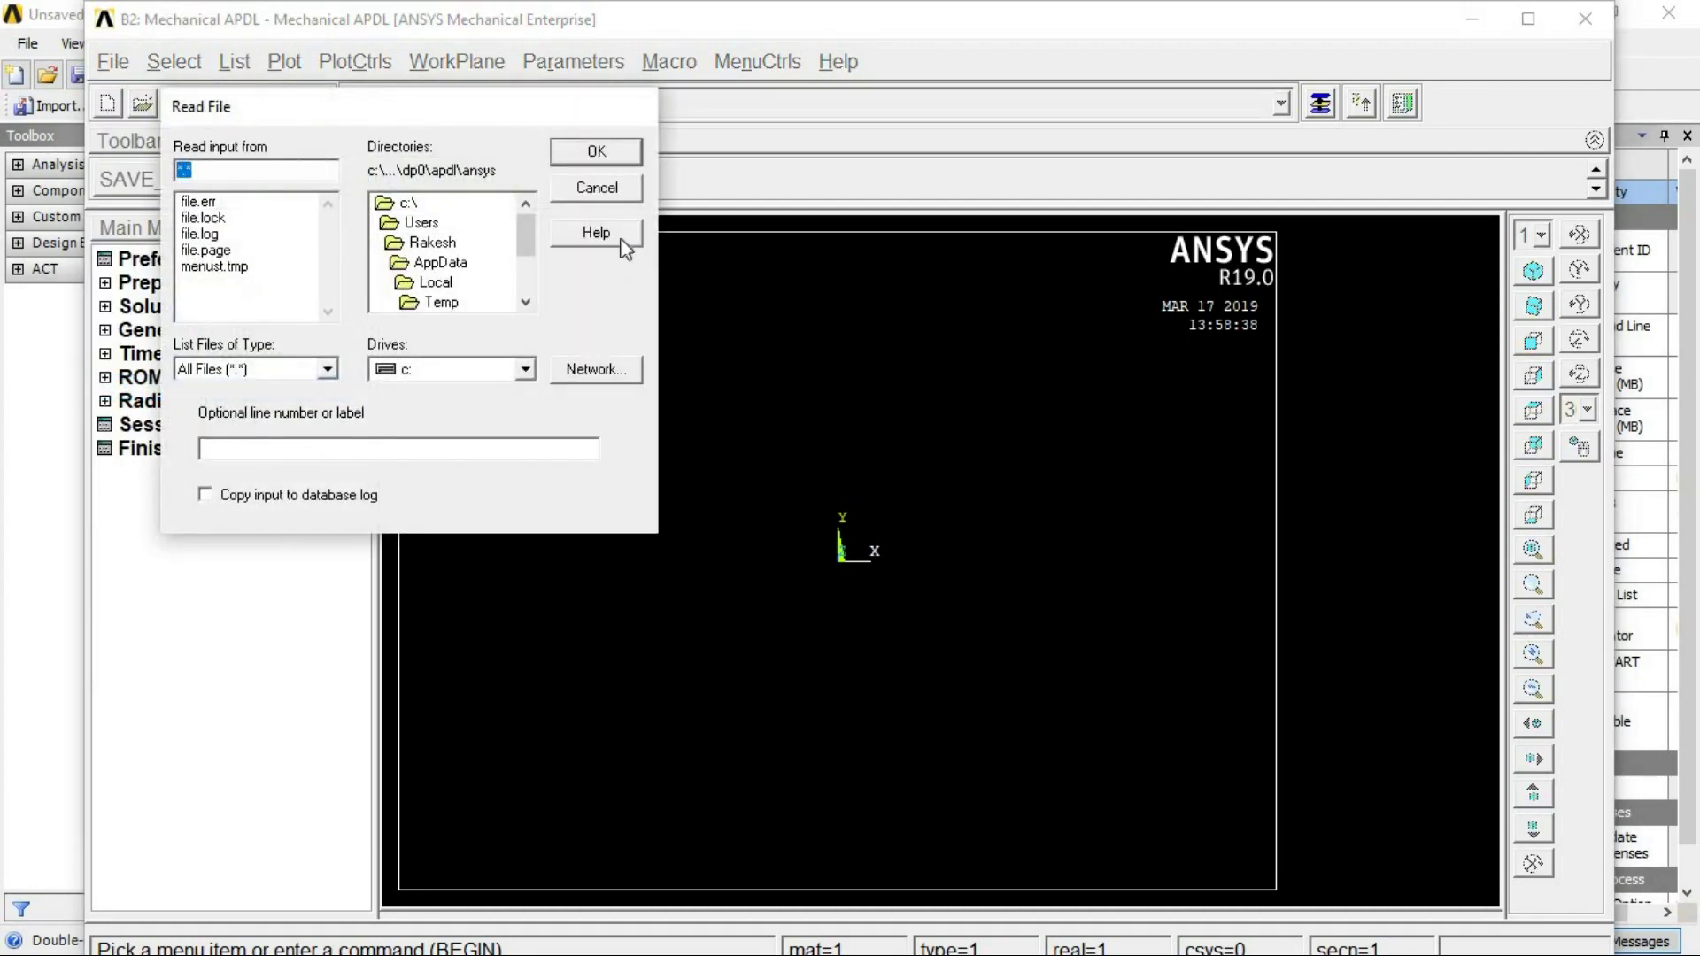
pyautogui.click(594, 187)
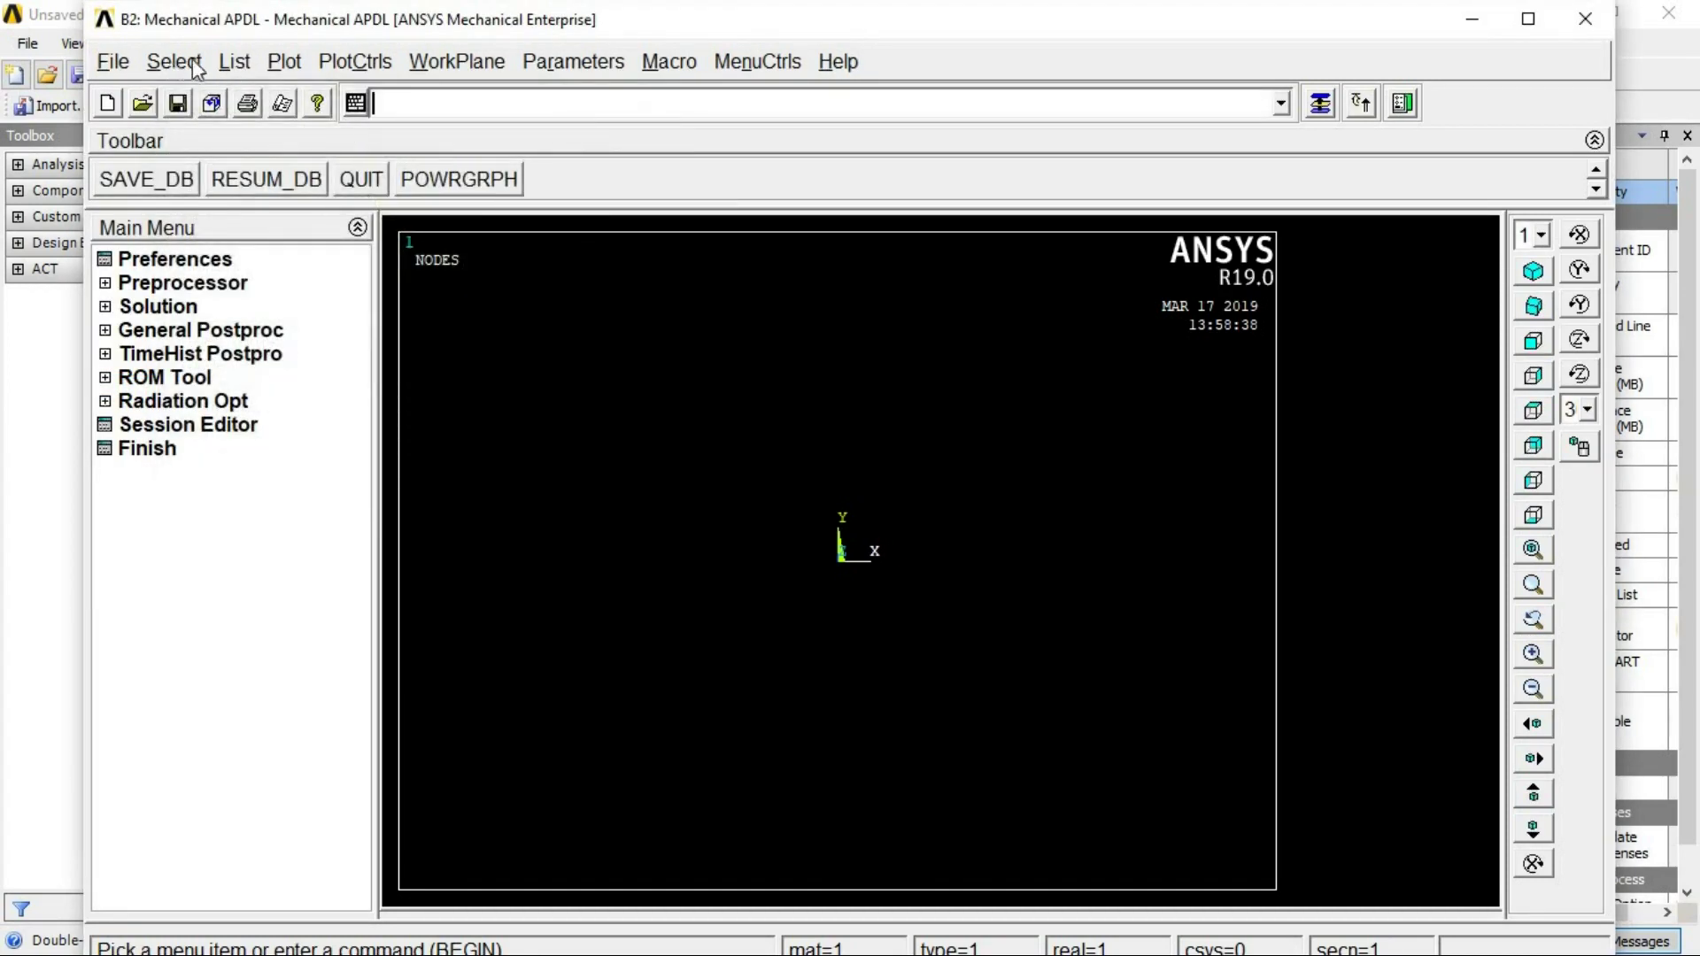
# - Run File > Clear & Start New without reading a file, confirming the /CLE prompt
pyautogui.click(115, 62)
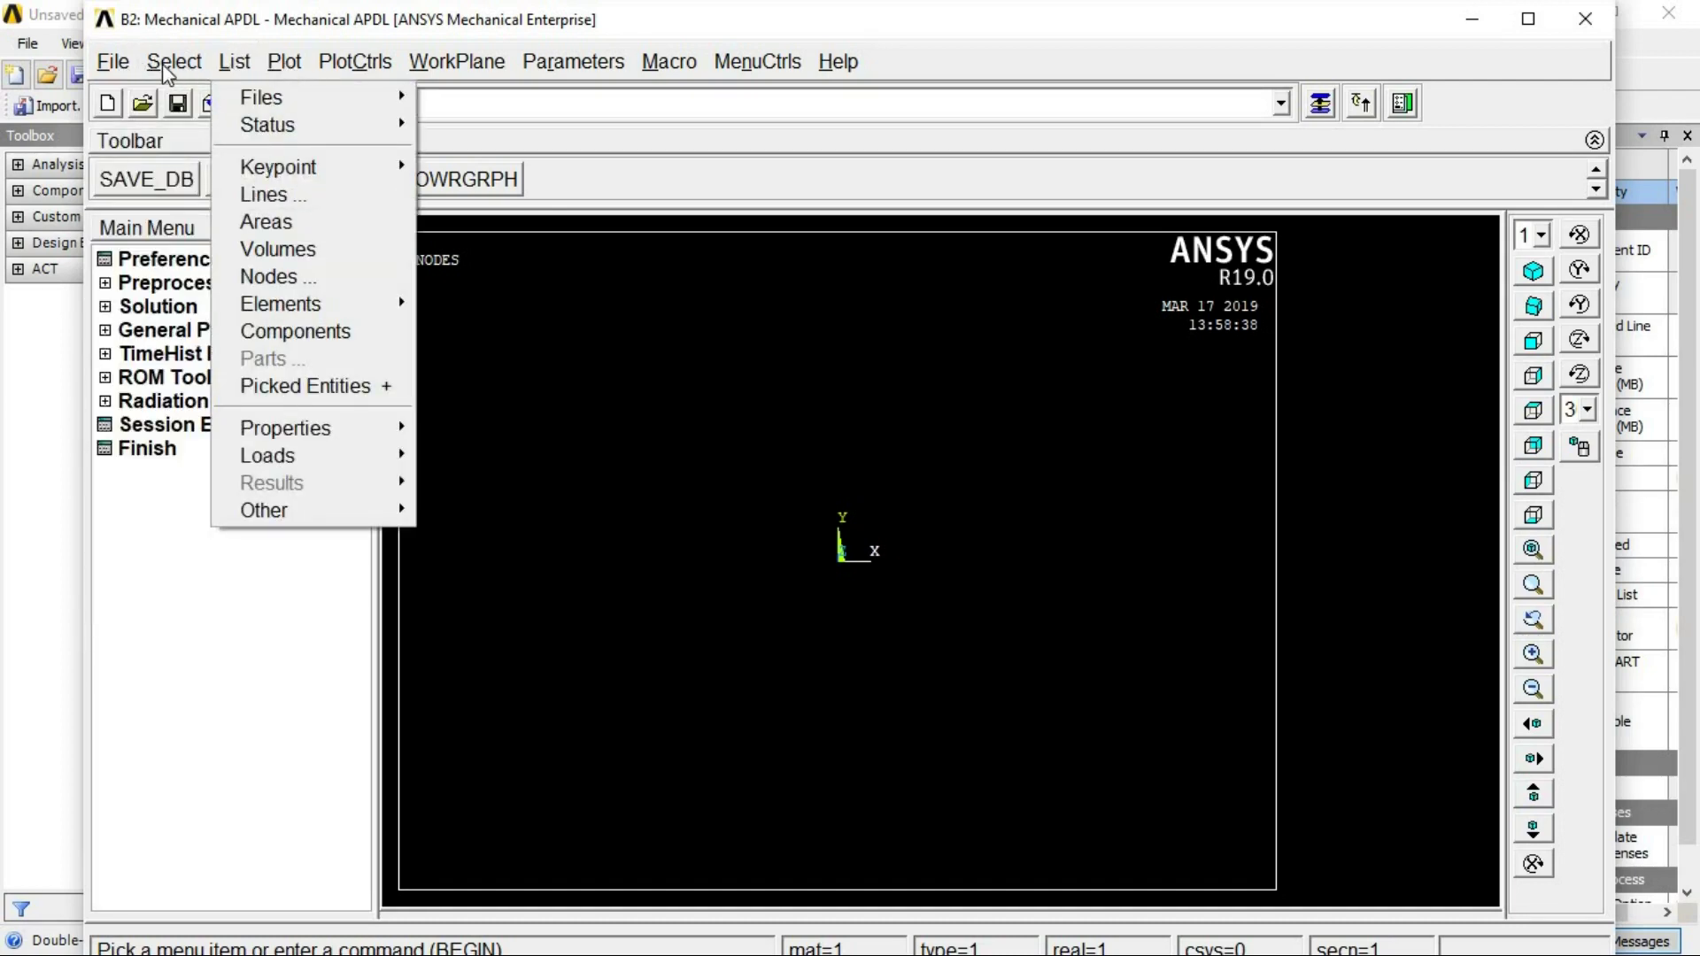
pyautogui.moveTo(162, 63)
pyautogui.moveTo(257, 249)
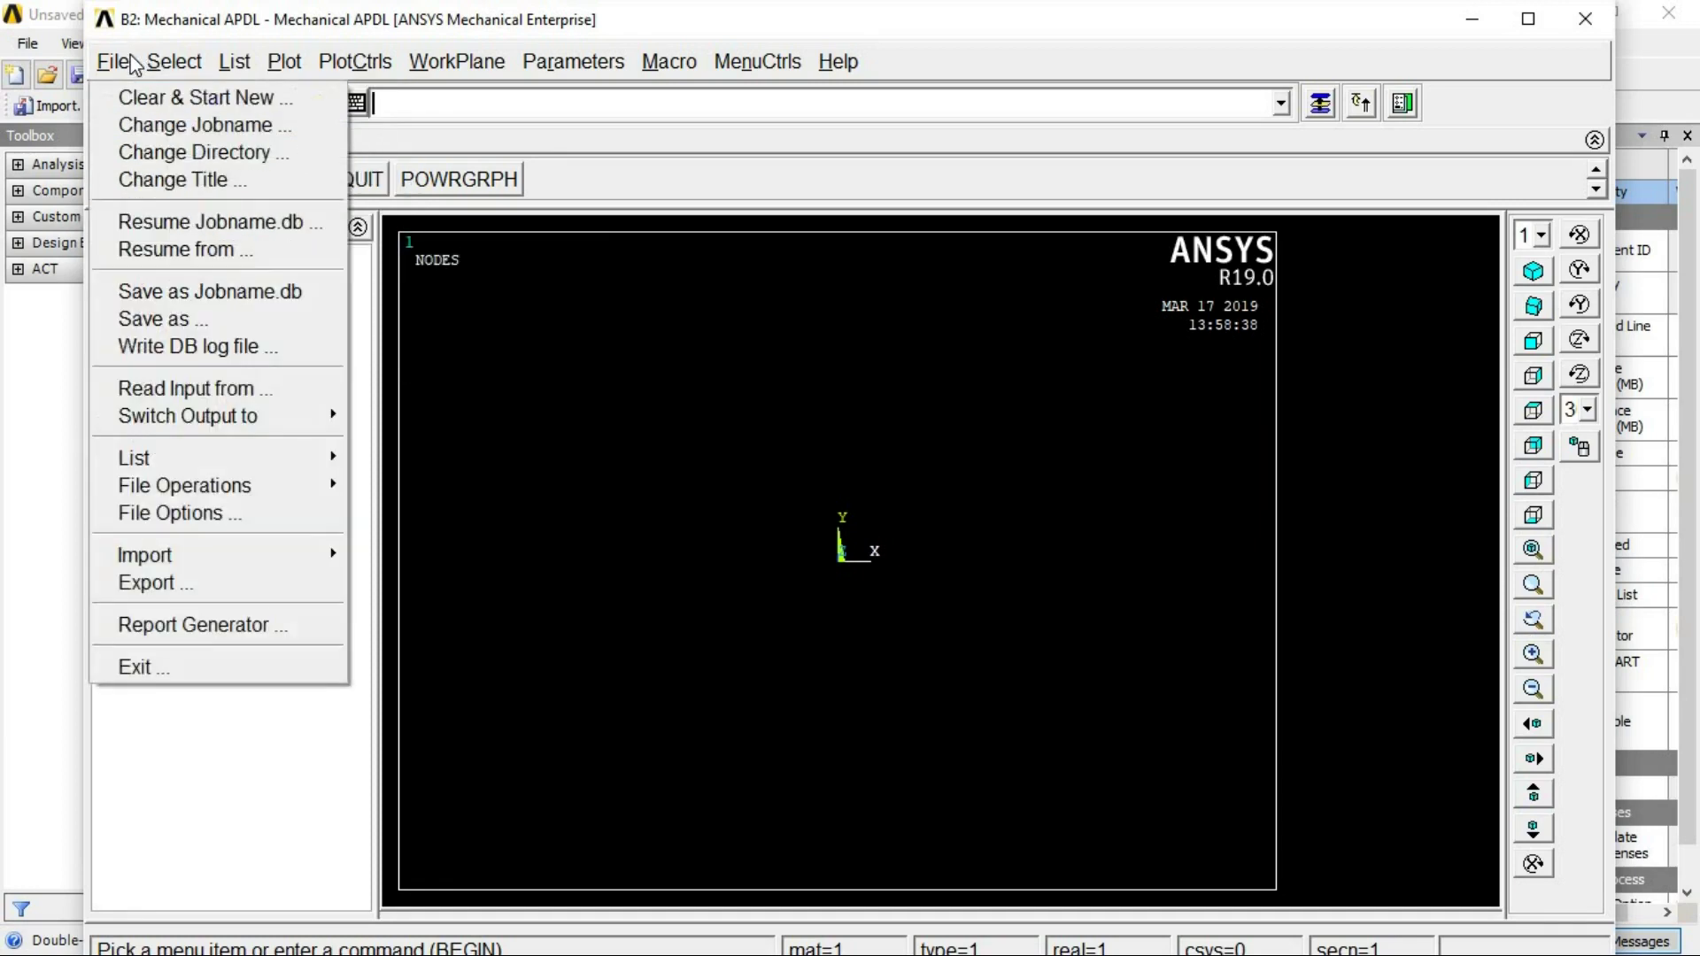
pyautogui.click(146, 100)
pyautogui.click(953, 488)
pyautogui.click(679, 571)
pyautogui.click(409, 199)
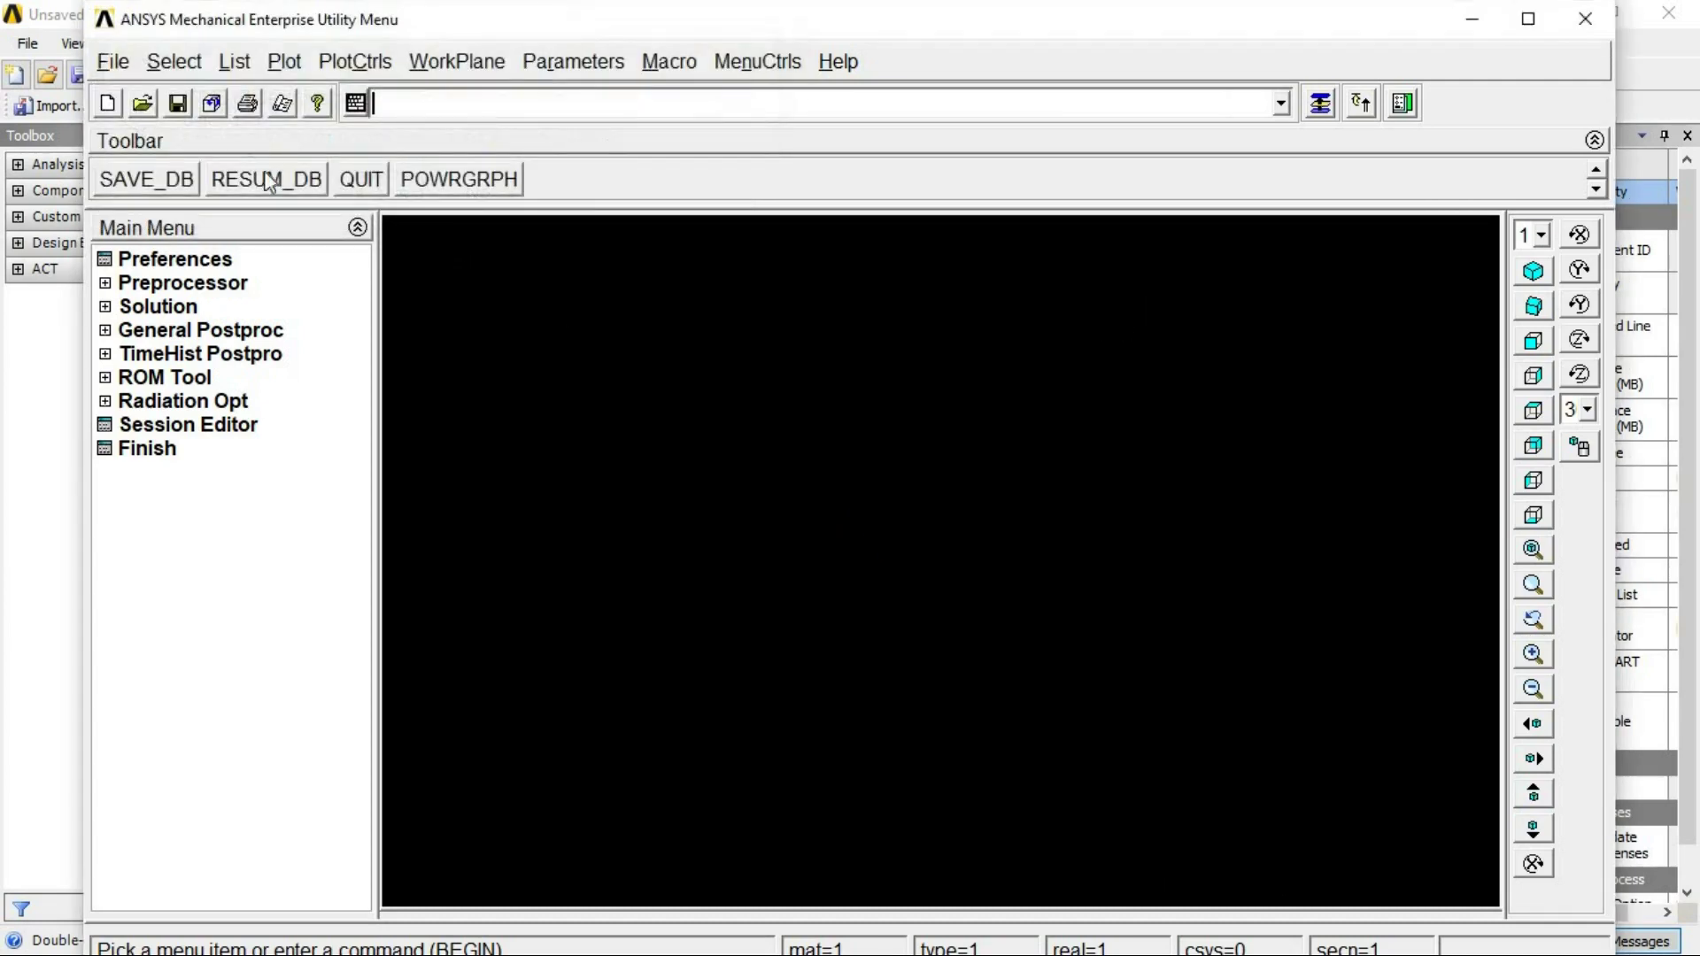
# - Open the Read Input from dialog and cancel it for now
pyautogui.click(114, 62)
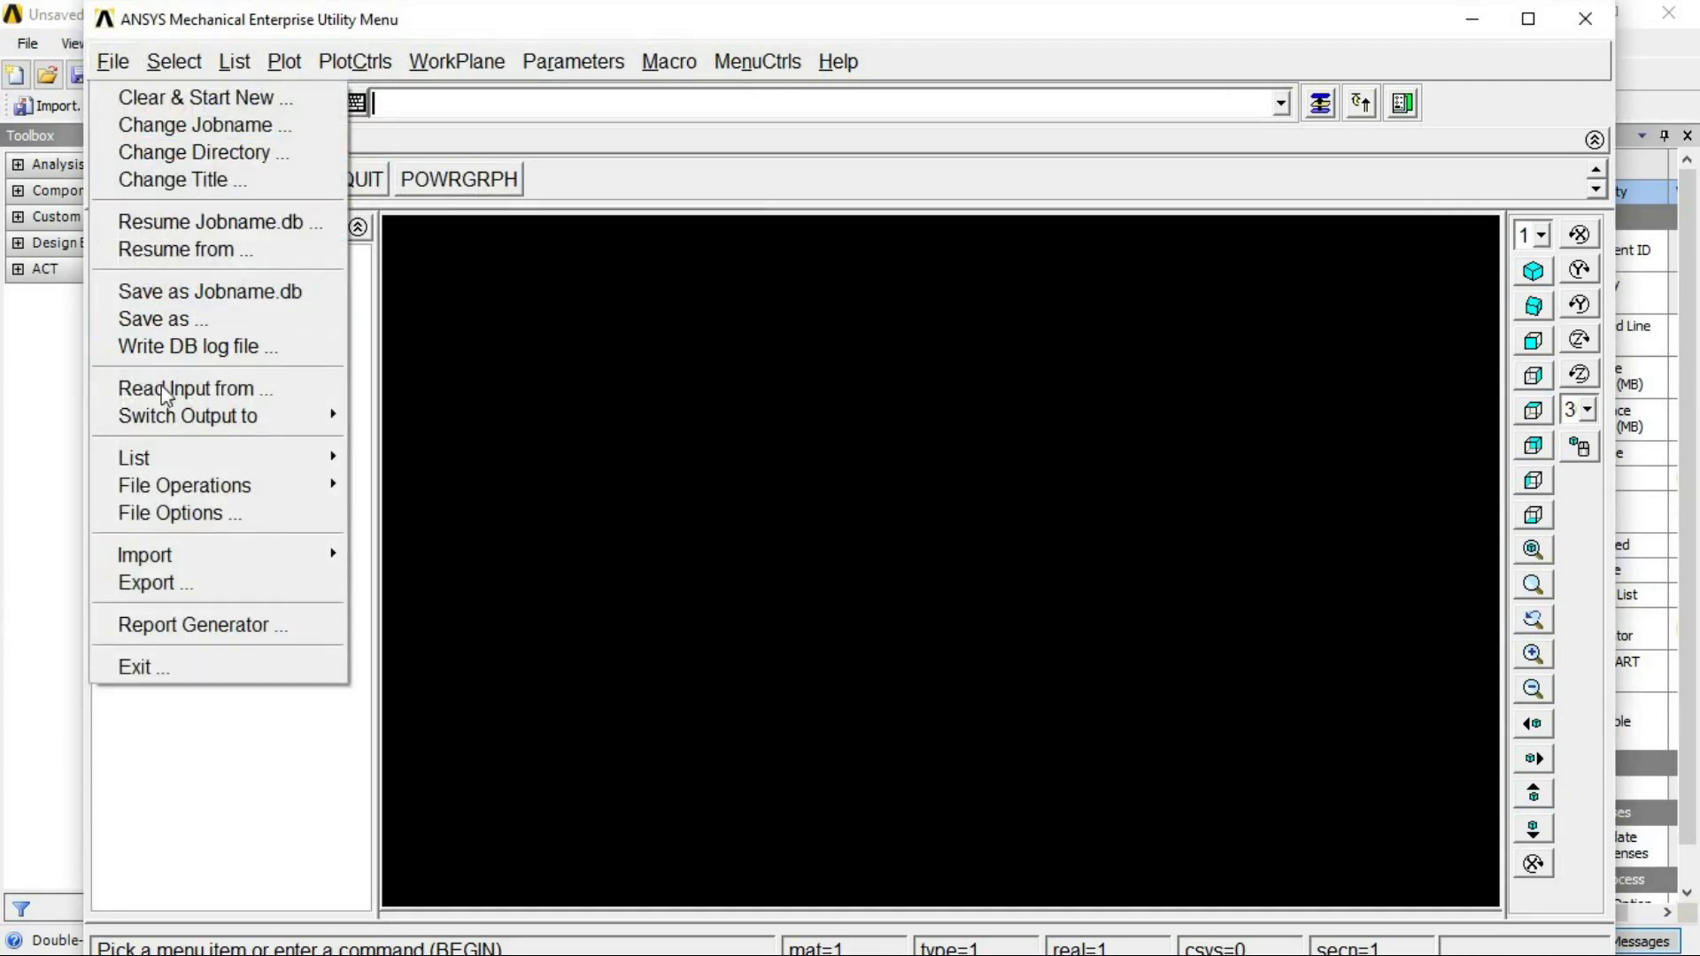
pyautogui.click(168, 394)
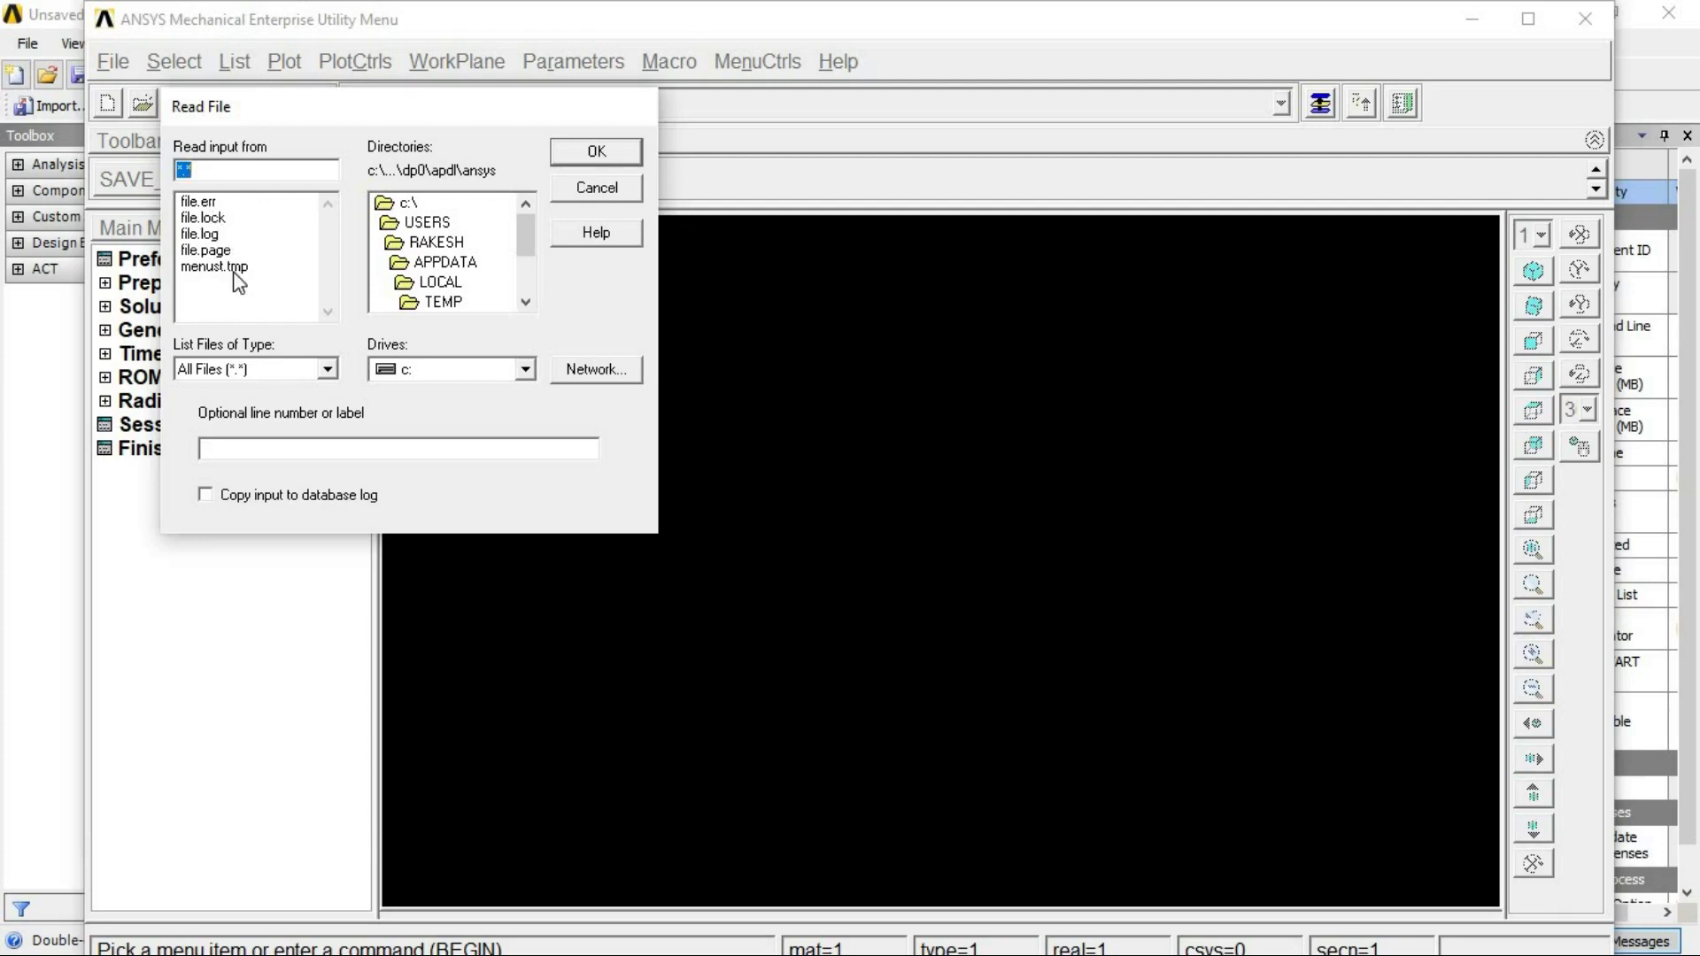
pyautogui.click(599, 195)
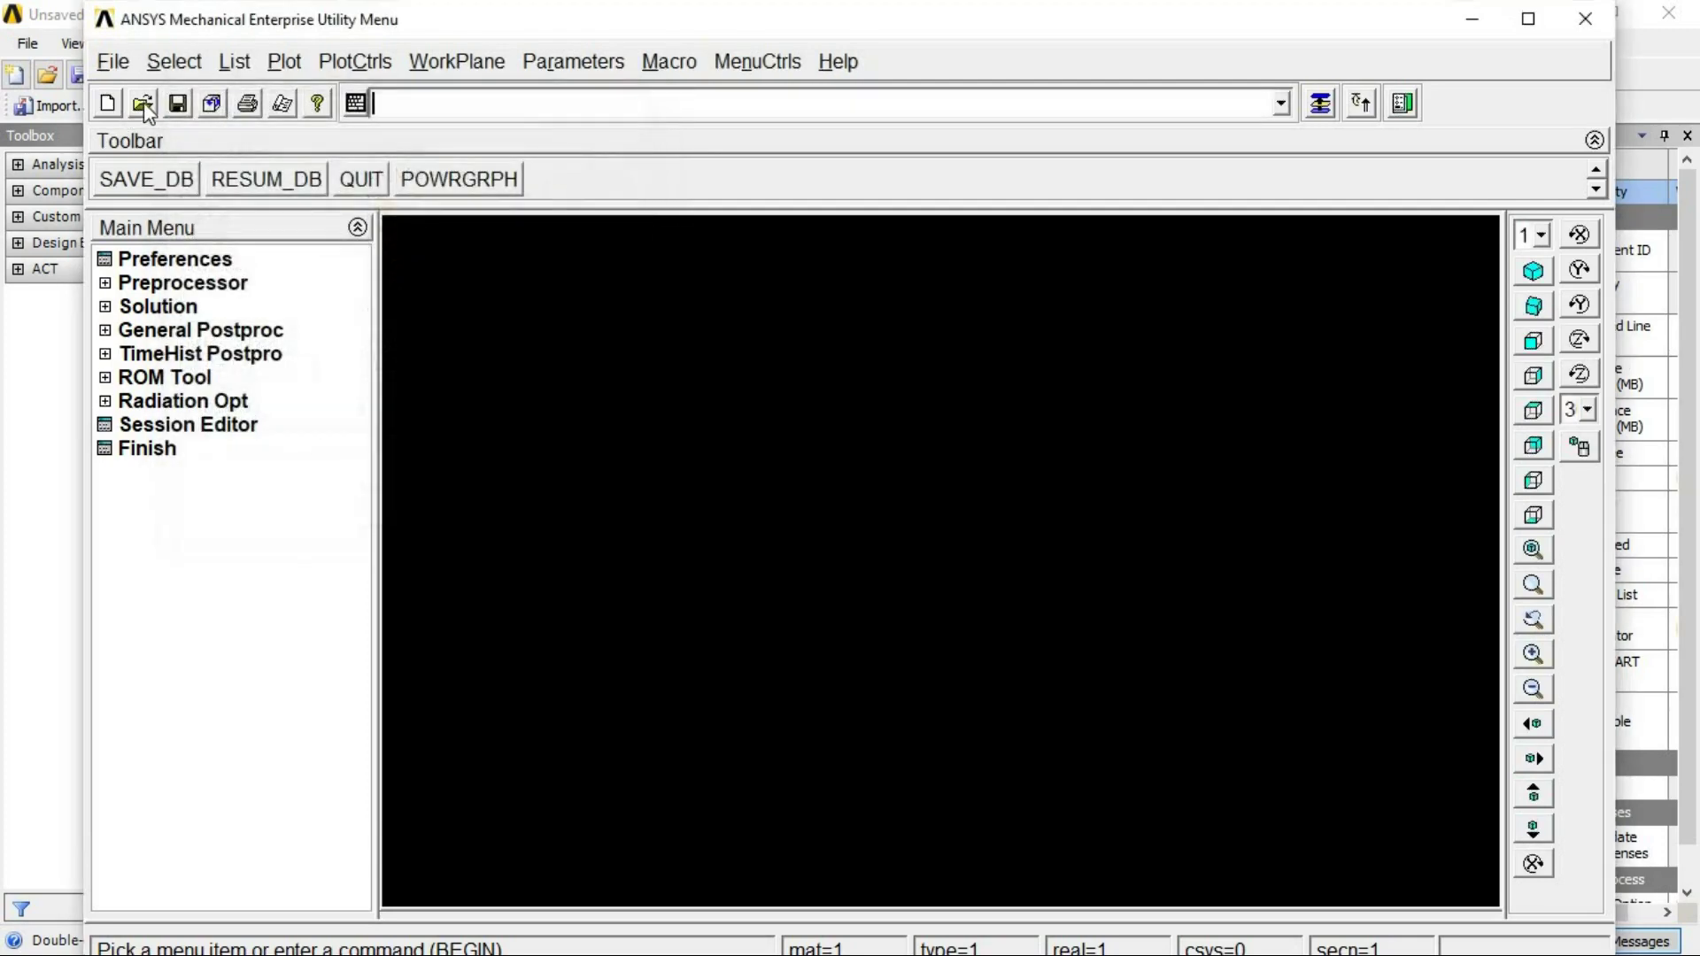
# - Change the working directory to D:\FEA\APDL-Workbench
pyautogui.click(115, 62)
pyautogui.click(156, 148)
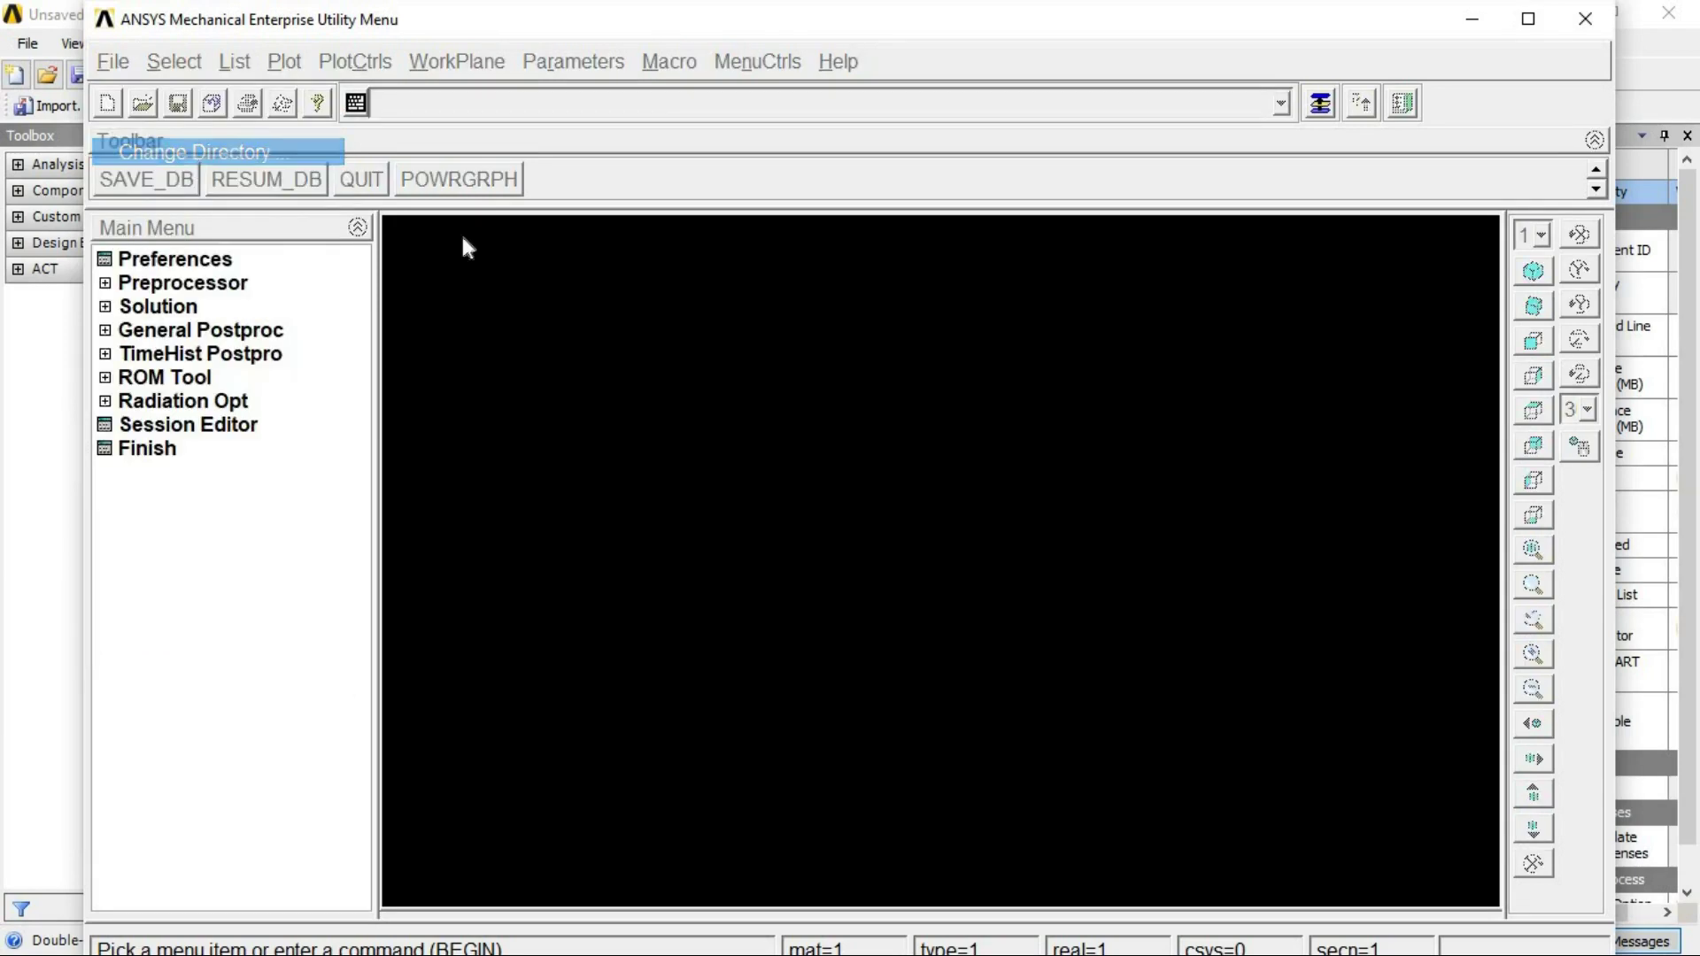
pyautogui.click(849, 454)
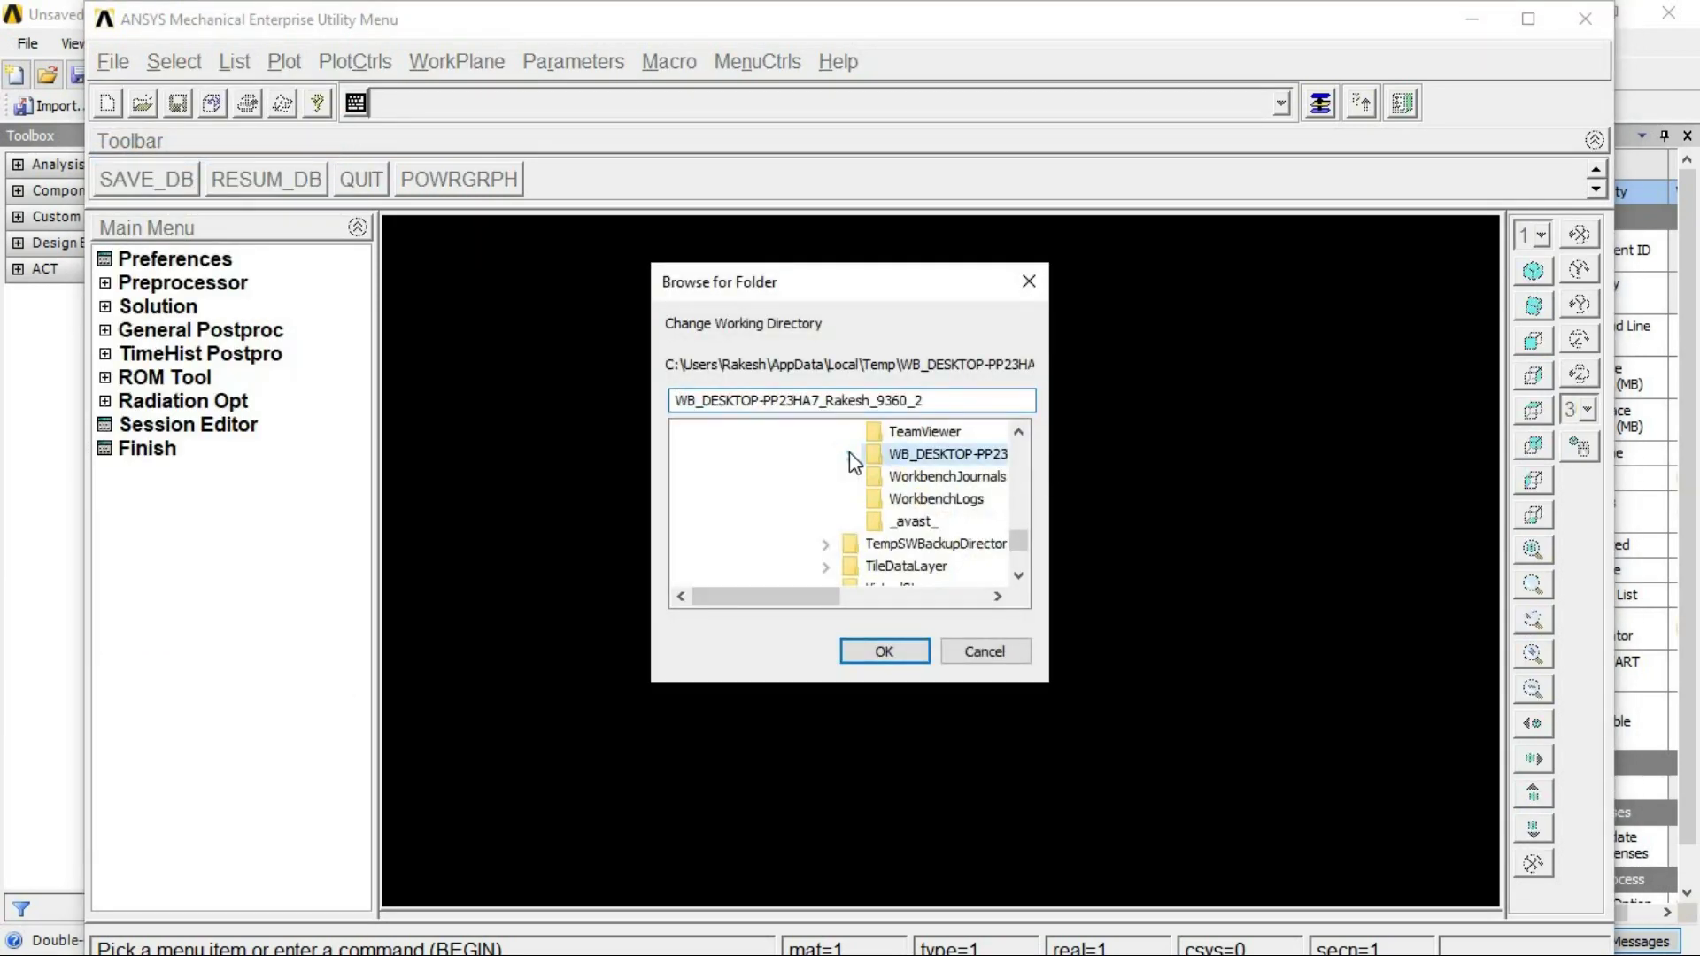
pyautogui.moveTo(1018, 542); pyautogui.dragTo(1038, 433)
pyautogui.scroll(-4, 731, 483)
pyautogui.click(706, 477)
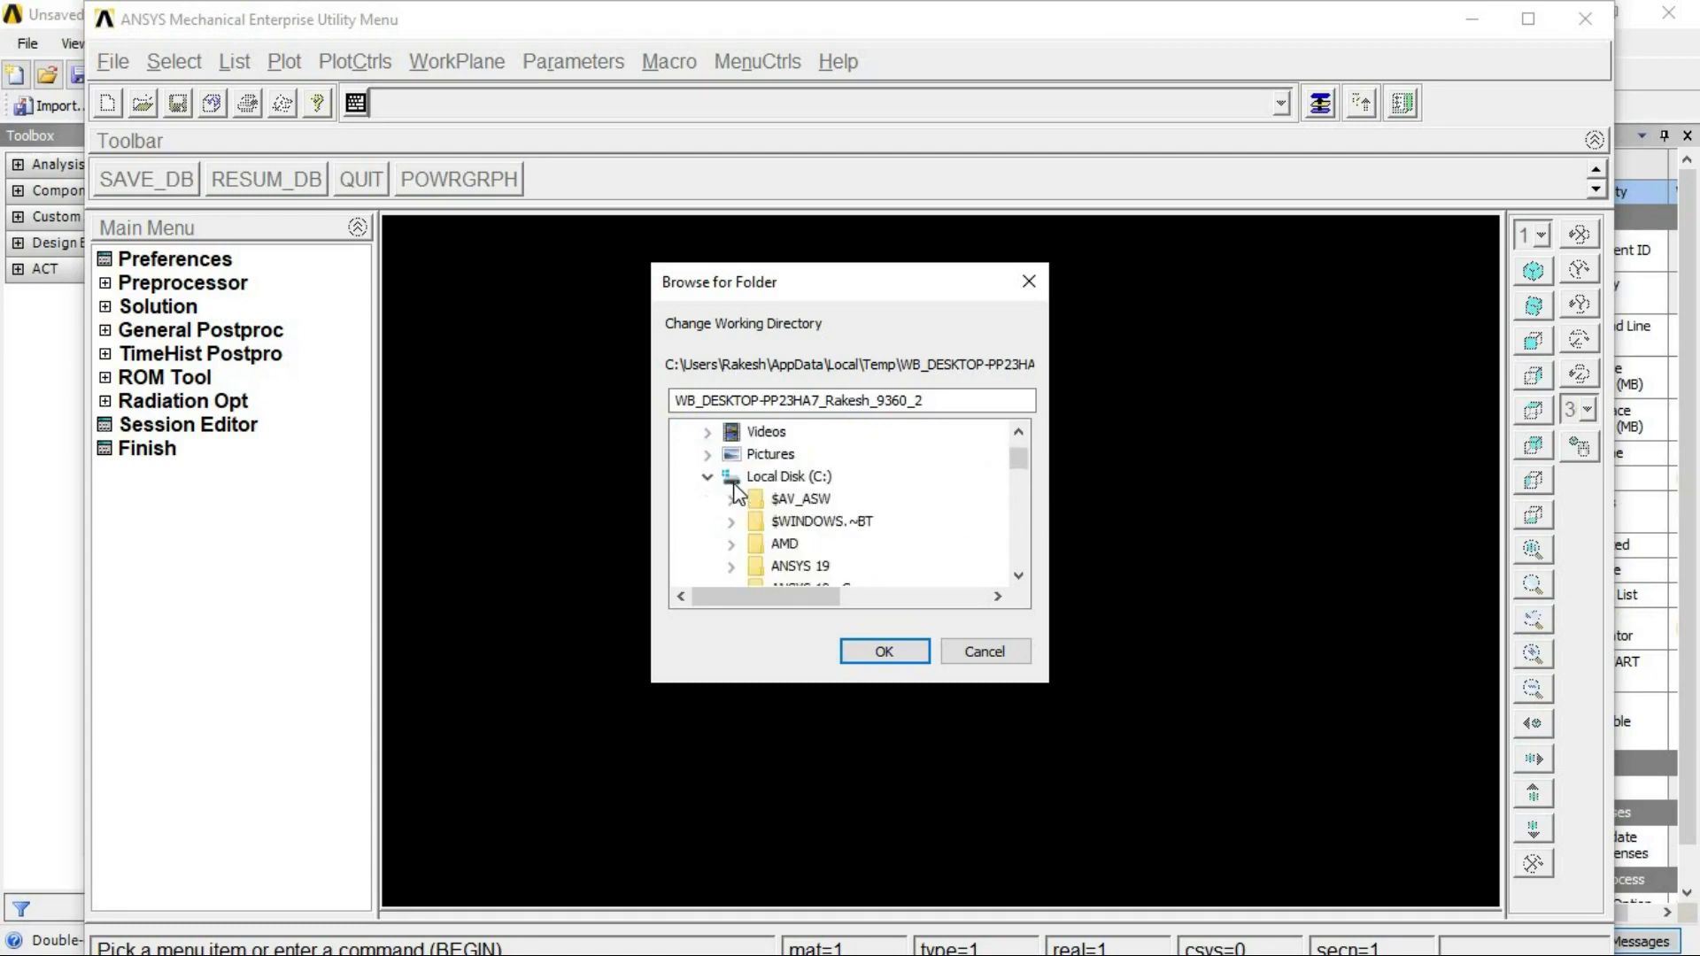
pyautogui.click(707, 478)
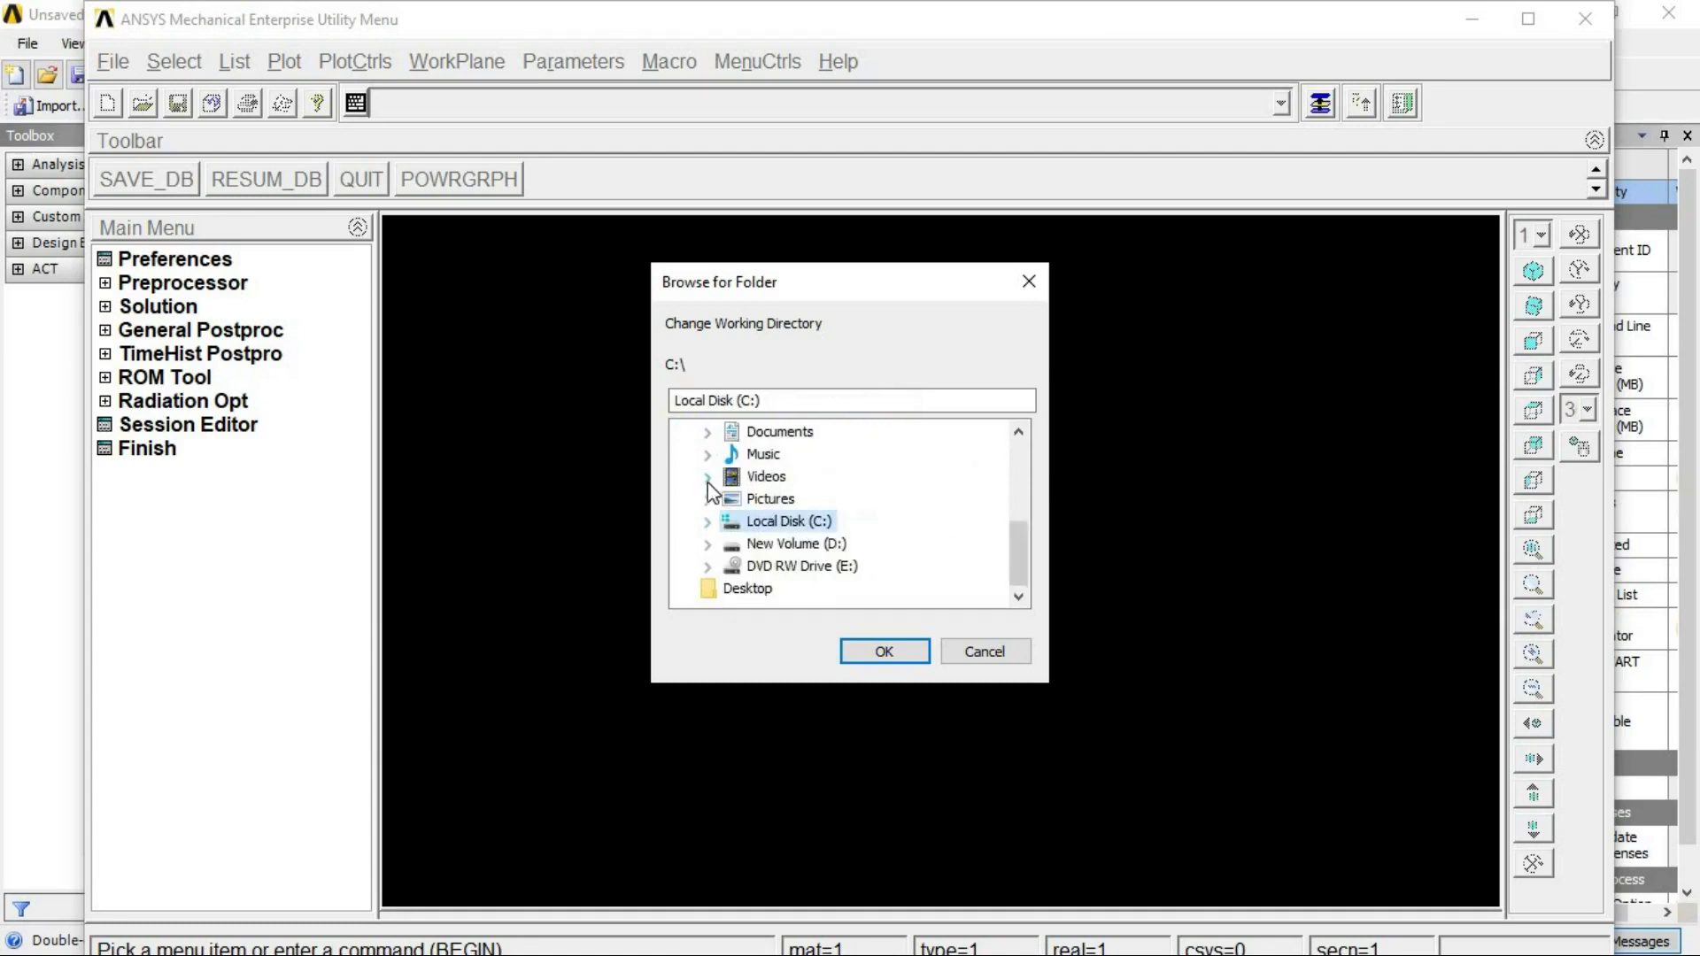
pyautogui.click(707, 544)
pyautogui.click(731, 543)
pyautogui.click(837, 543)
pyautogui.click(827, 521)
pyautogui.click(884, 651)
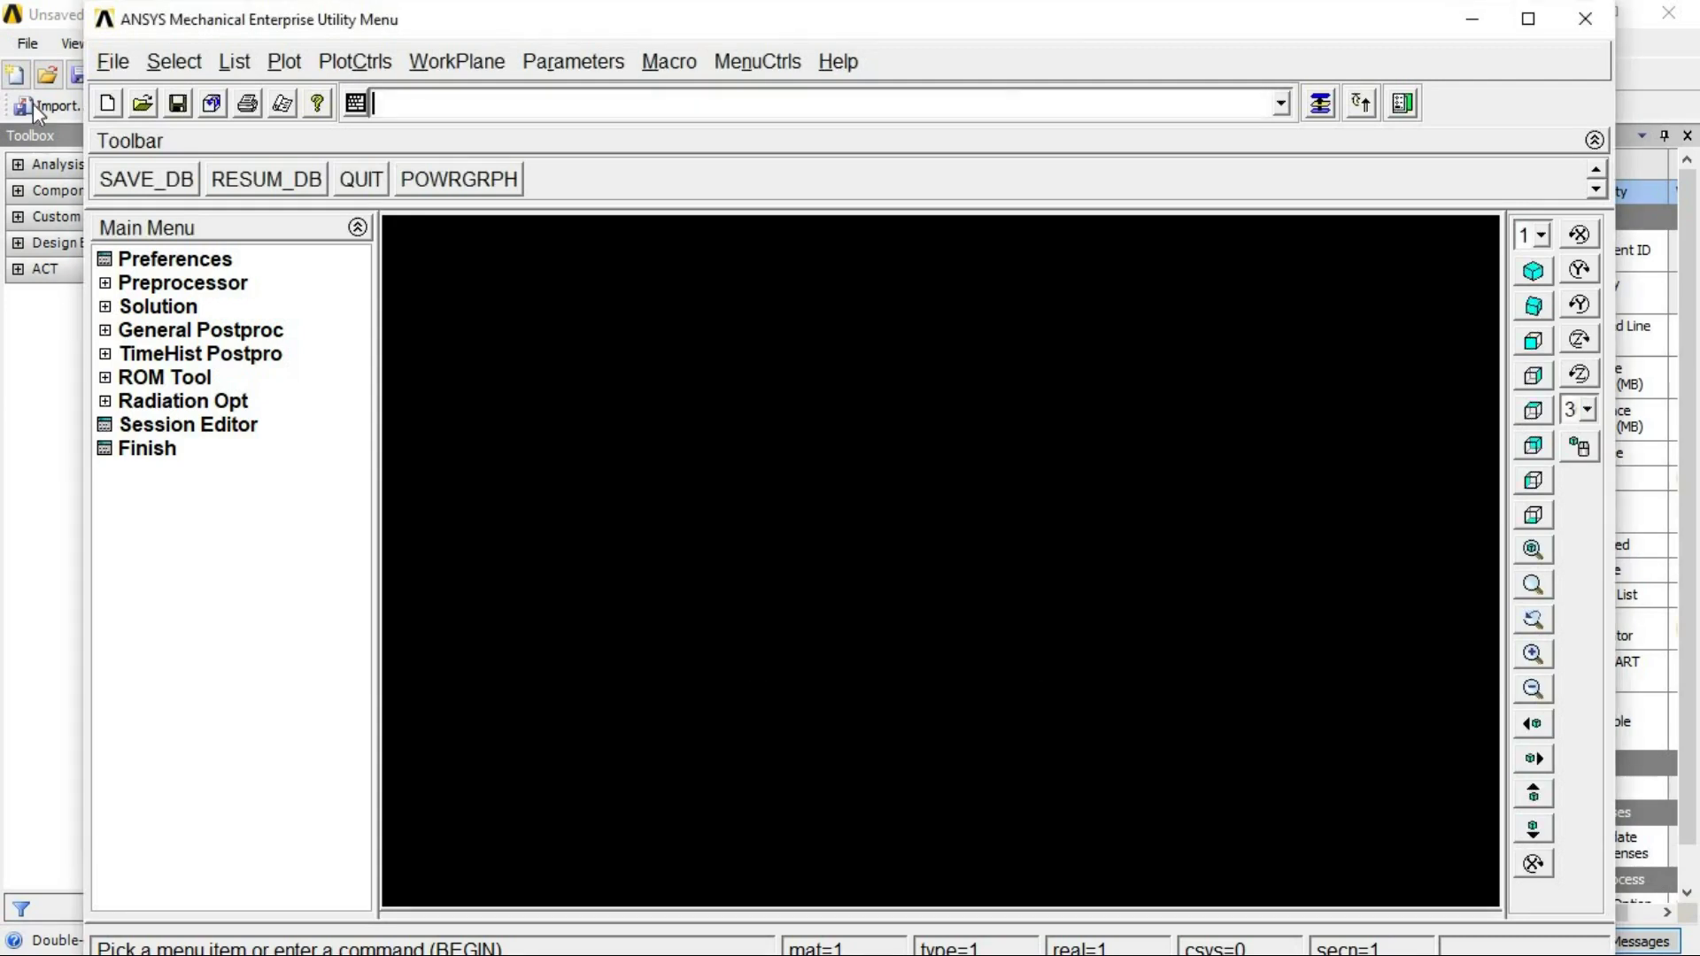
# - Read the input file WorkbenchFile.inp from that folder
pyautogui.click(112, 61)
pyautogui.click(191, 388)
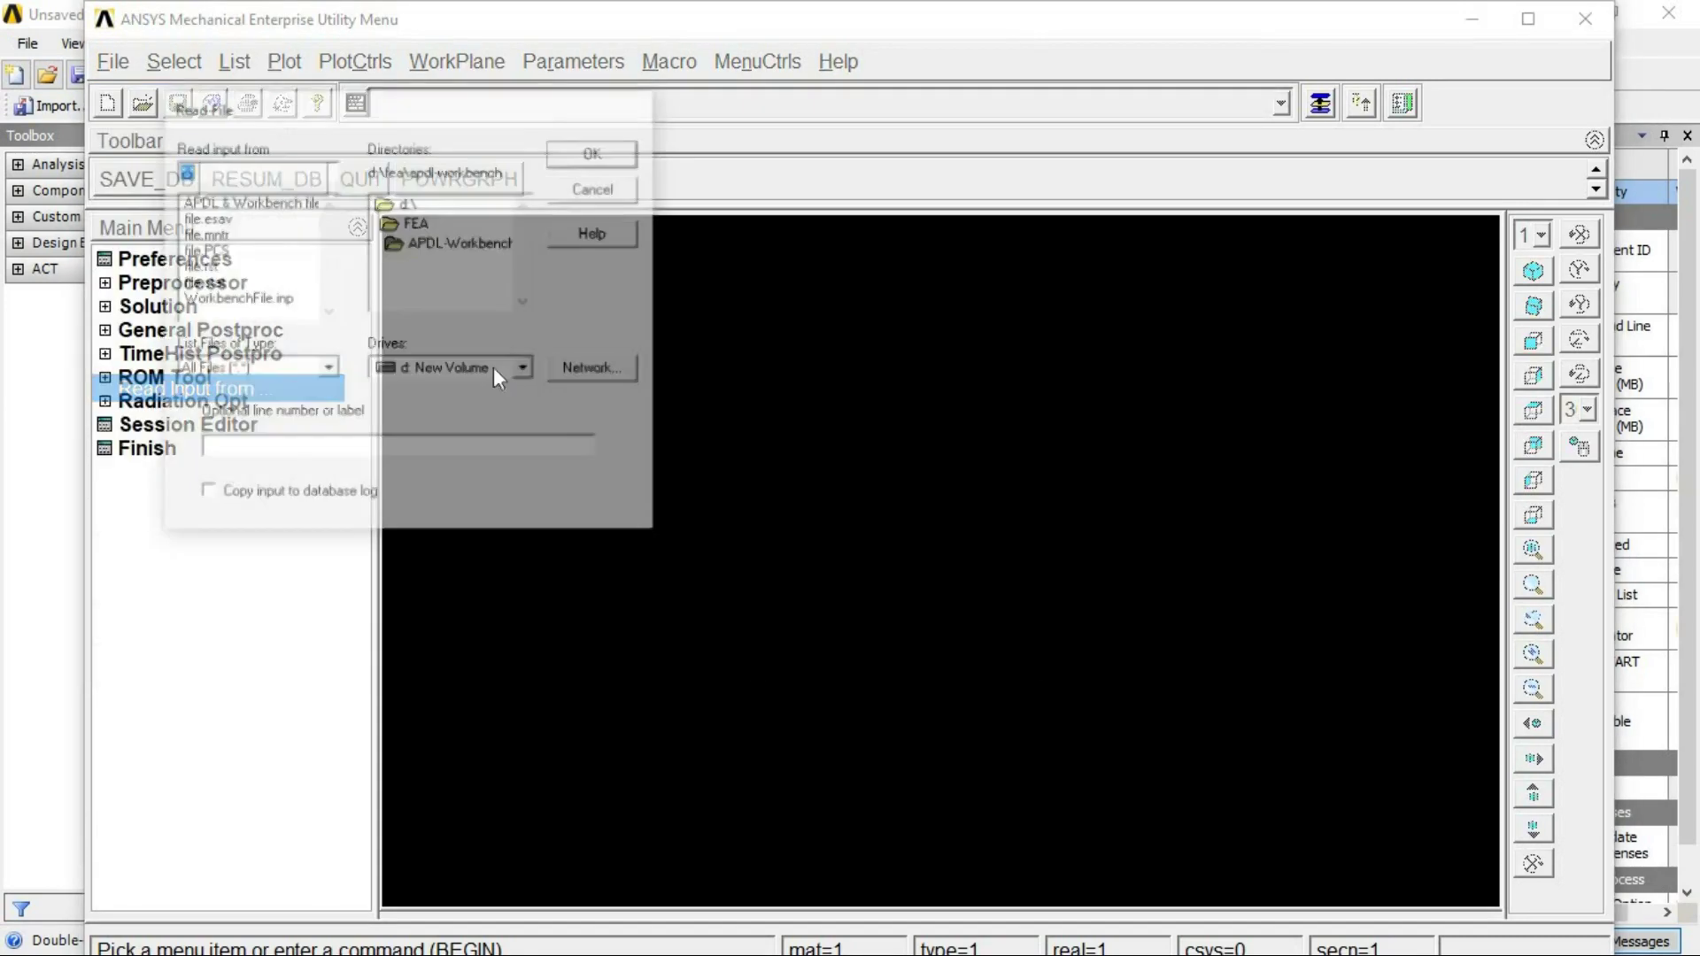
pyautogui.click(260, 206)
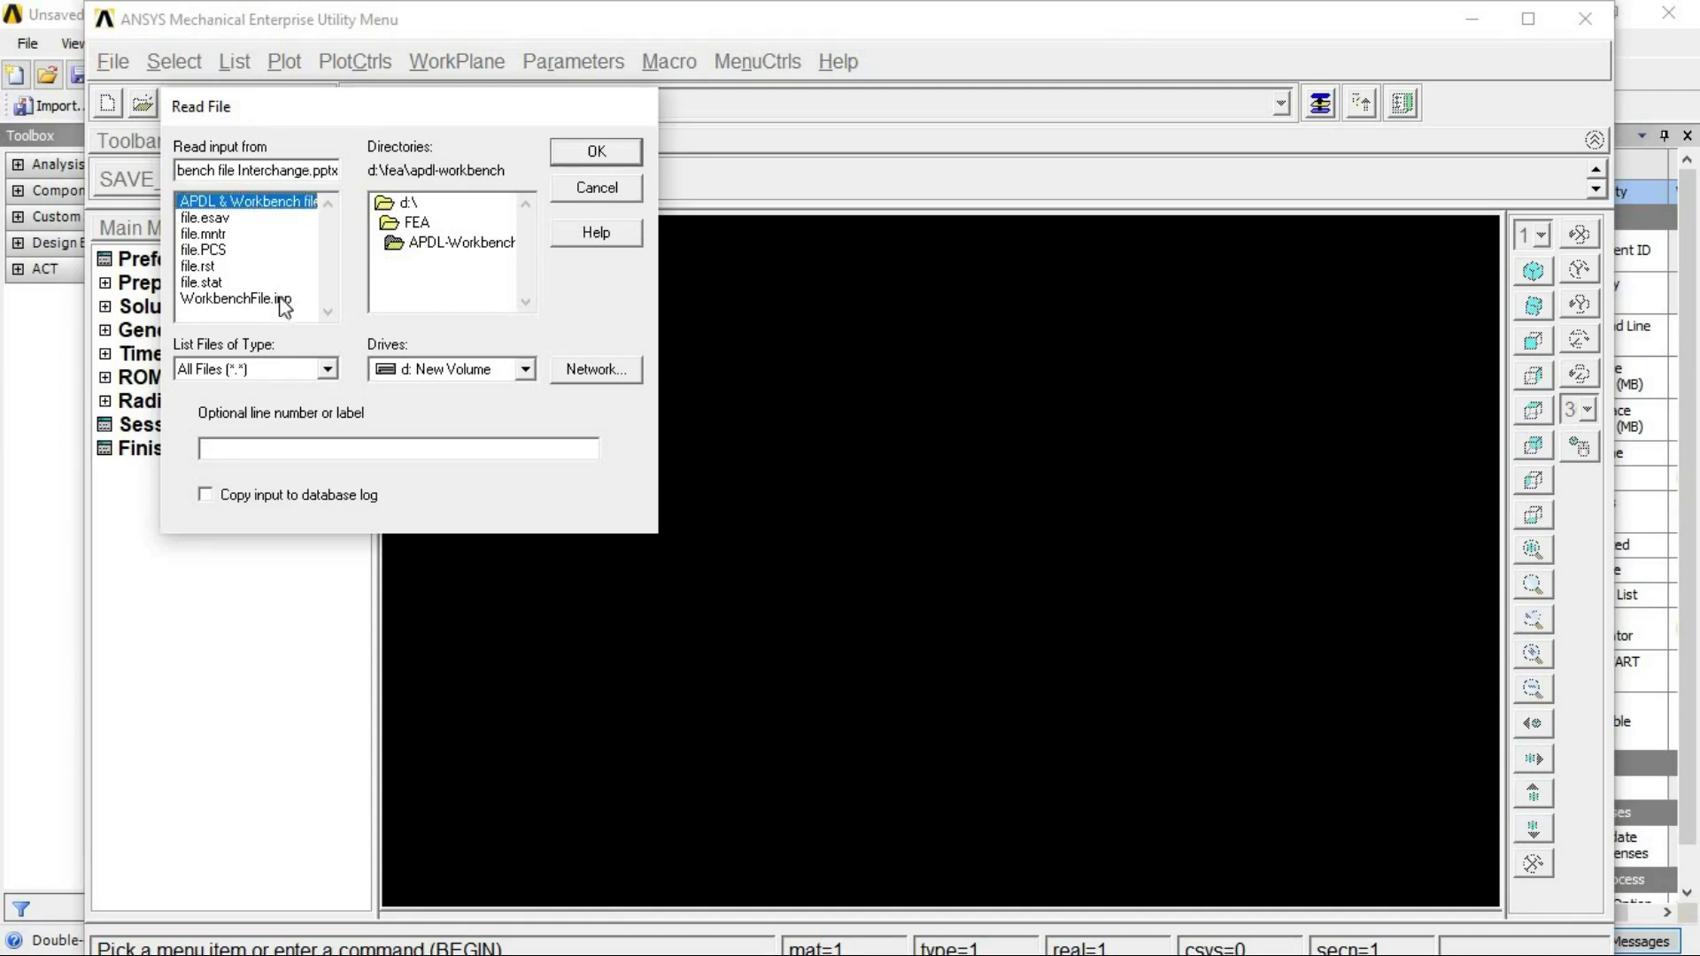
pyautogui.click(236, 300)
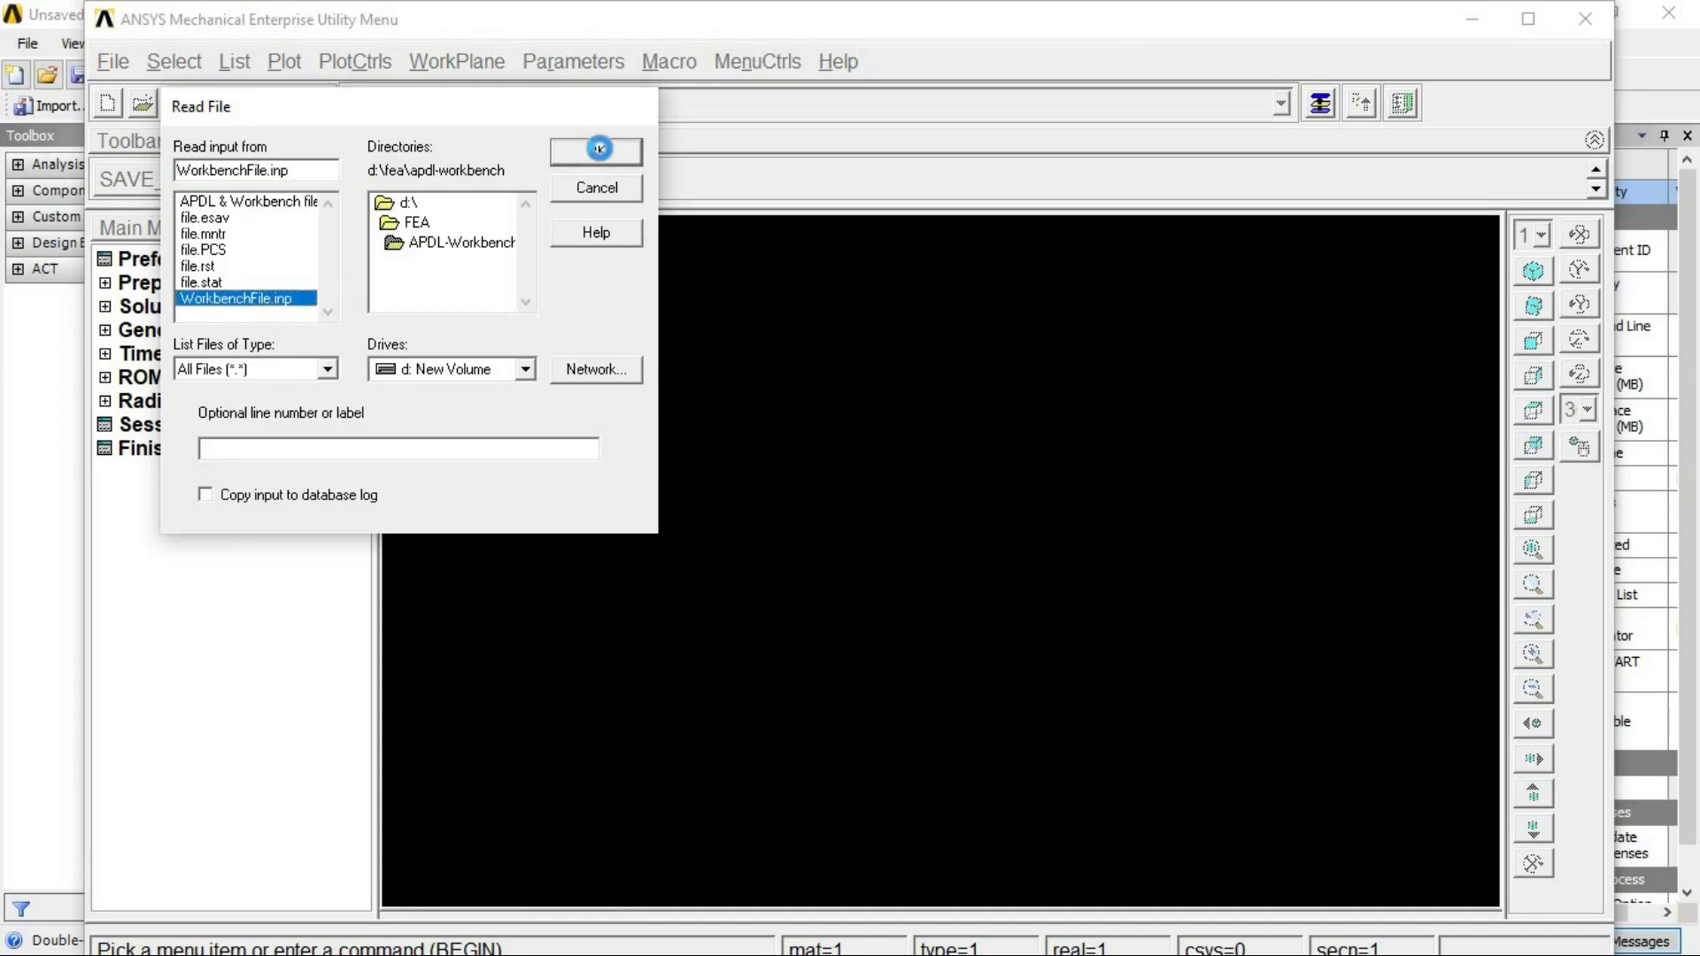
pyautogui.click(596, 151)
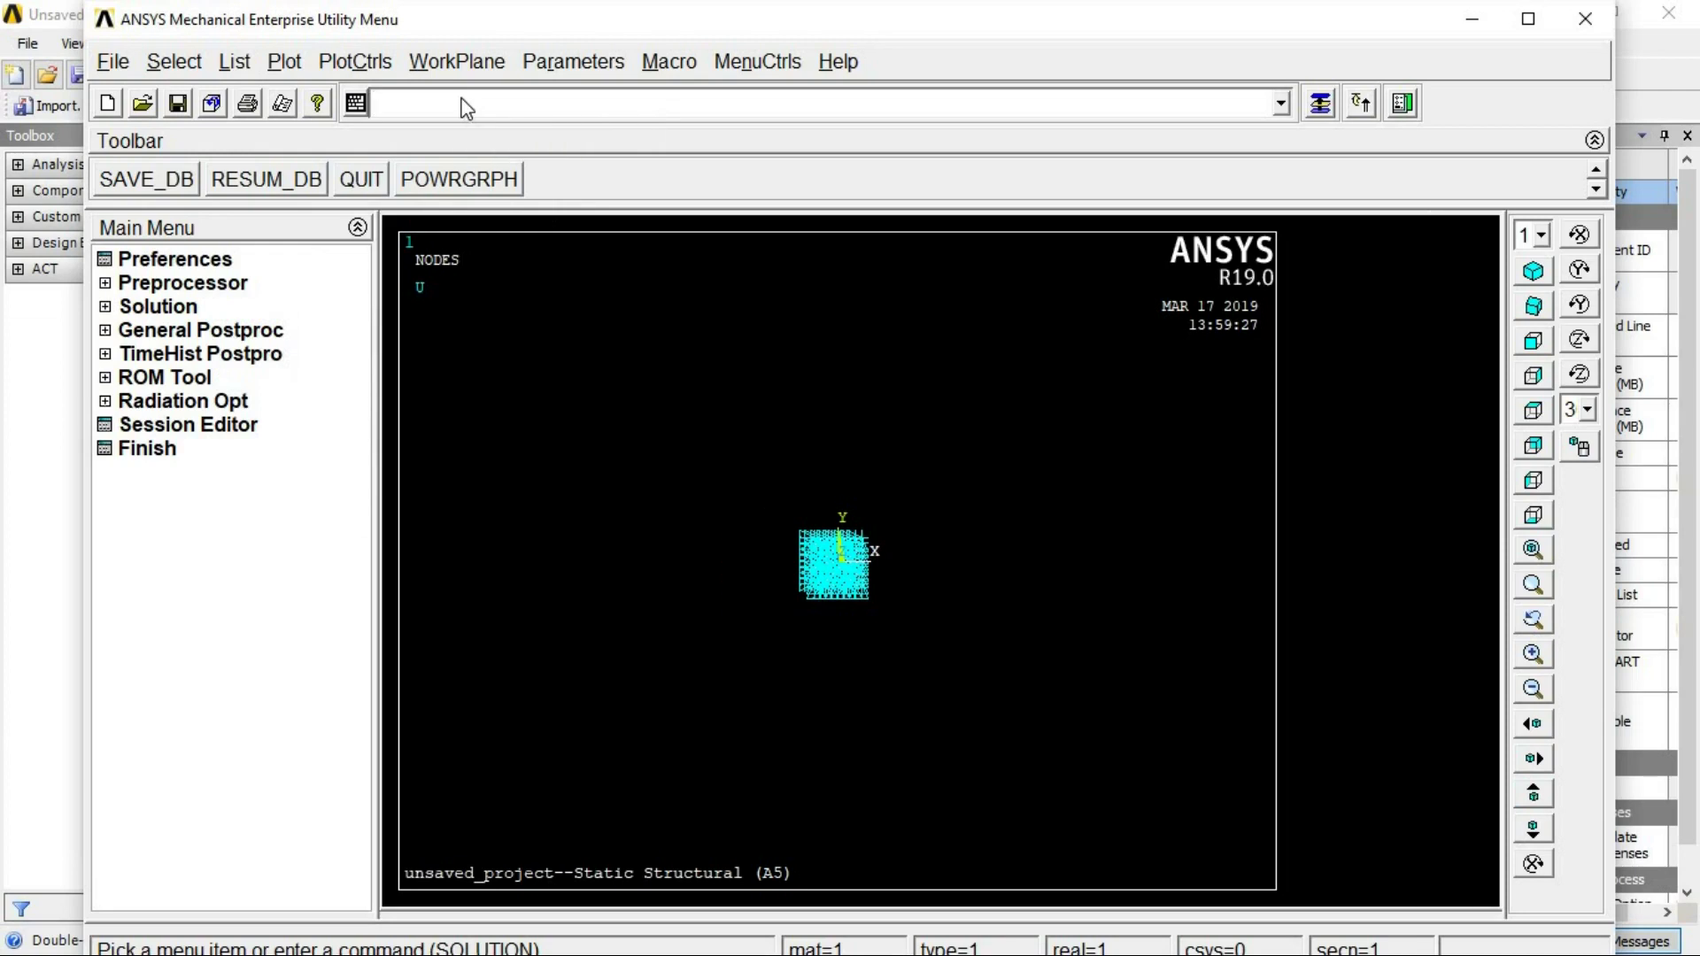
# - Plot the beam elements with eplot, restore the previous zoom and replot
pyautogui.write('eplot')
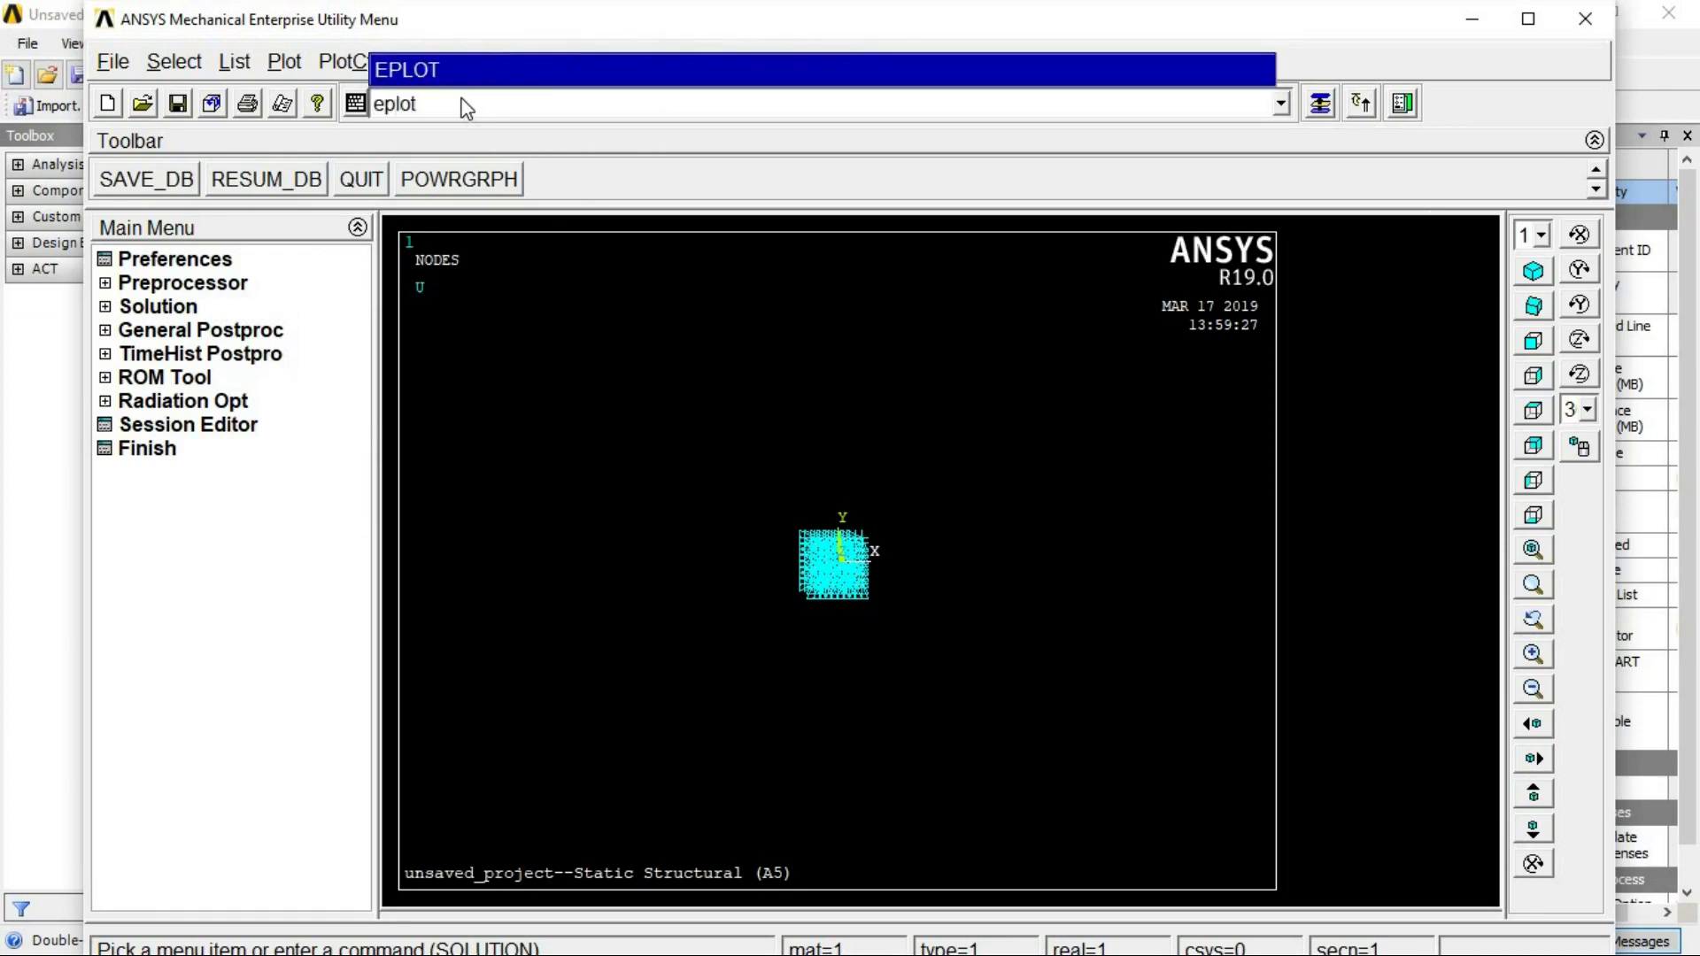
pyautogui.press('Return')
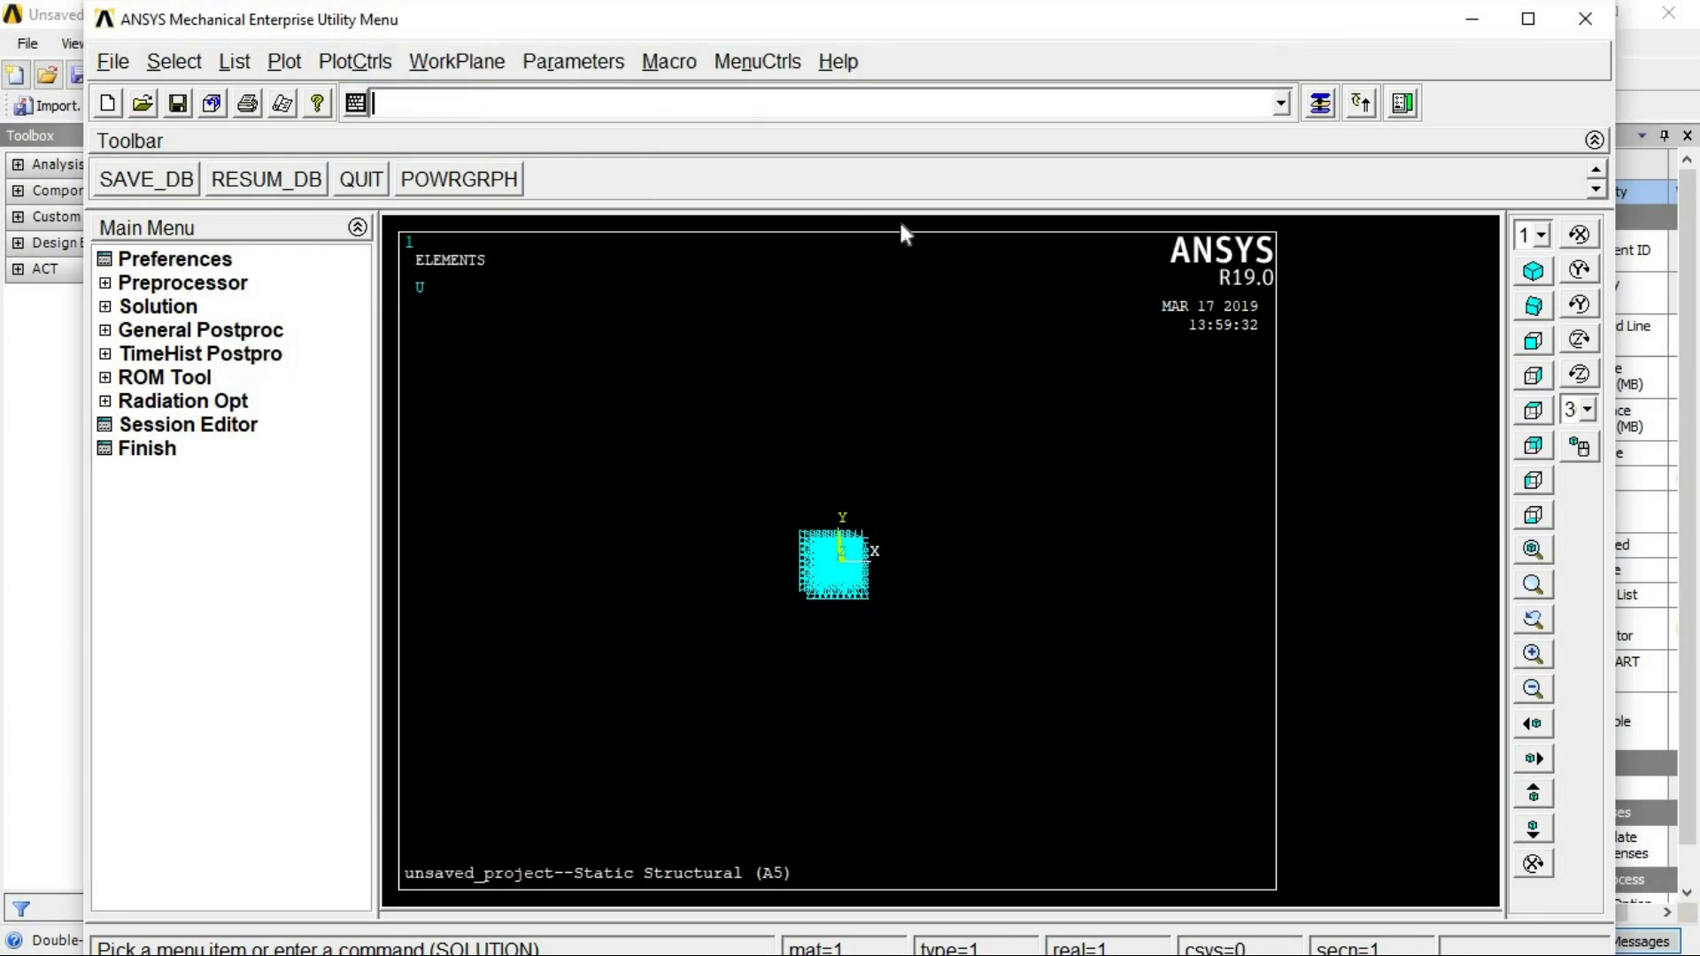
pyautogui.rightClick(1114, 326)
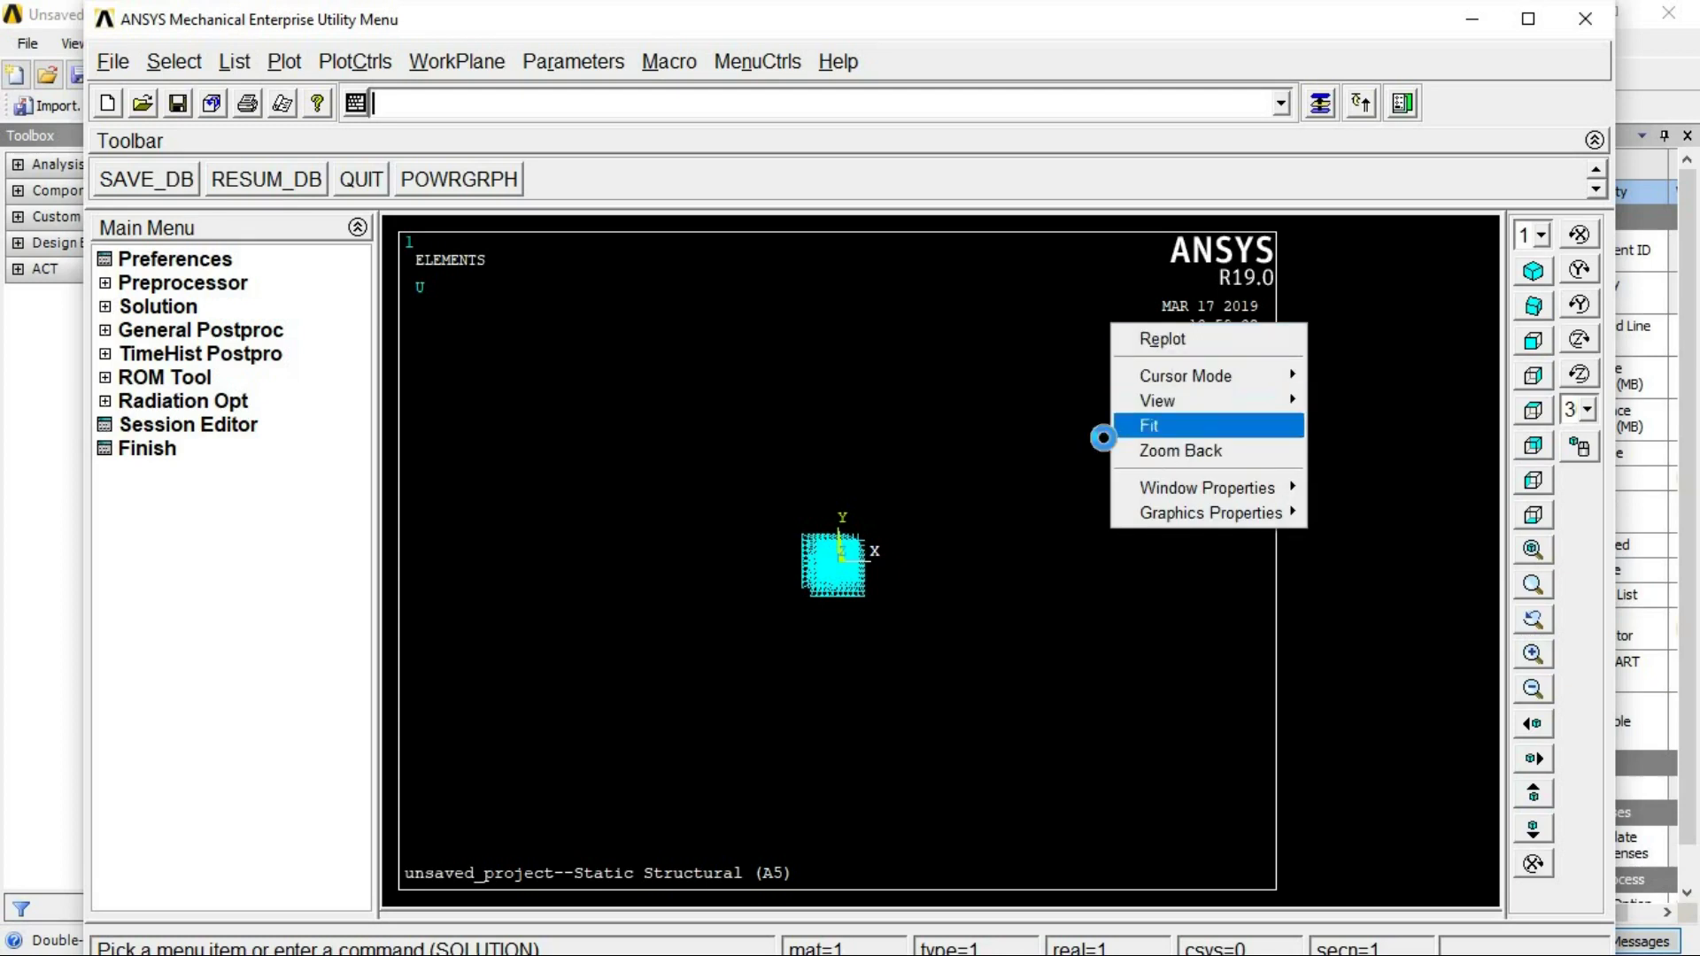
pyautogui.click(1180, 449)
pyautogui.rightClick(1253, 285)
pyautogui.click(470, 184)
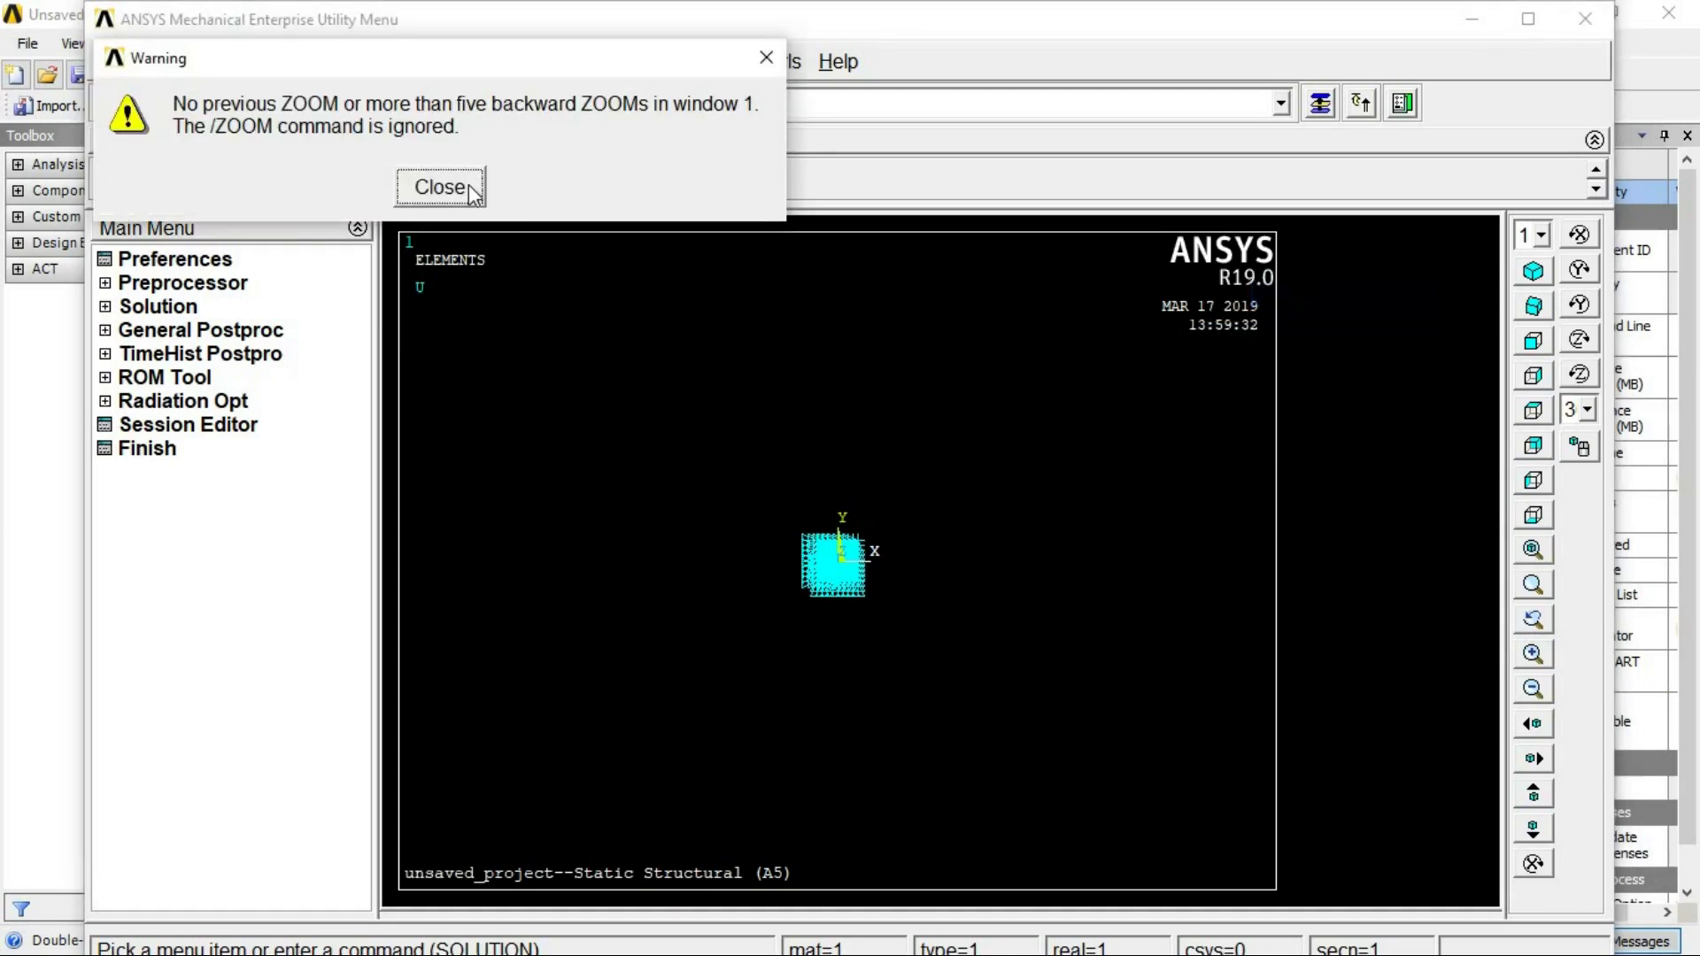
pyautogui.click(470, 184)
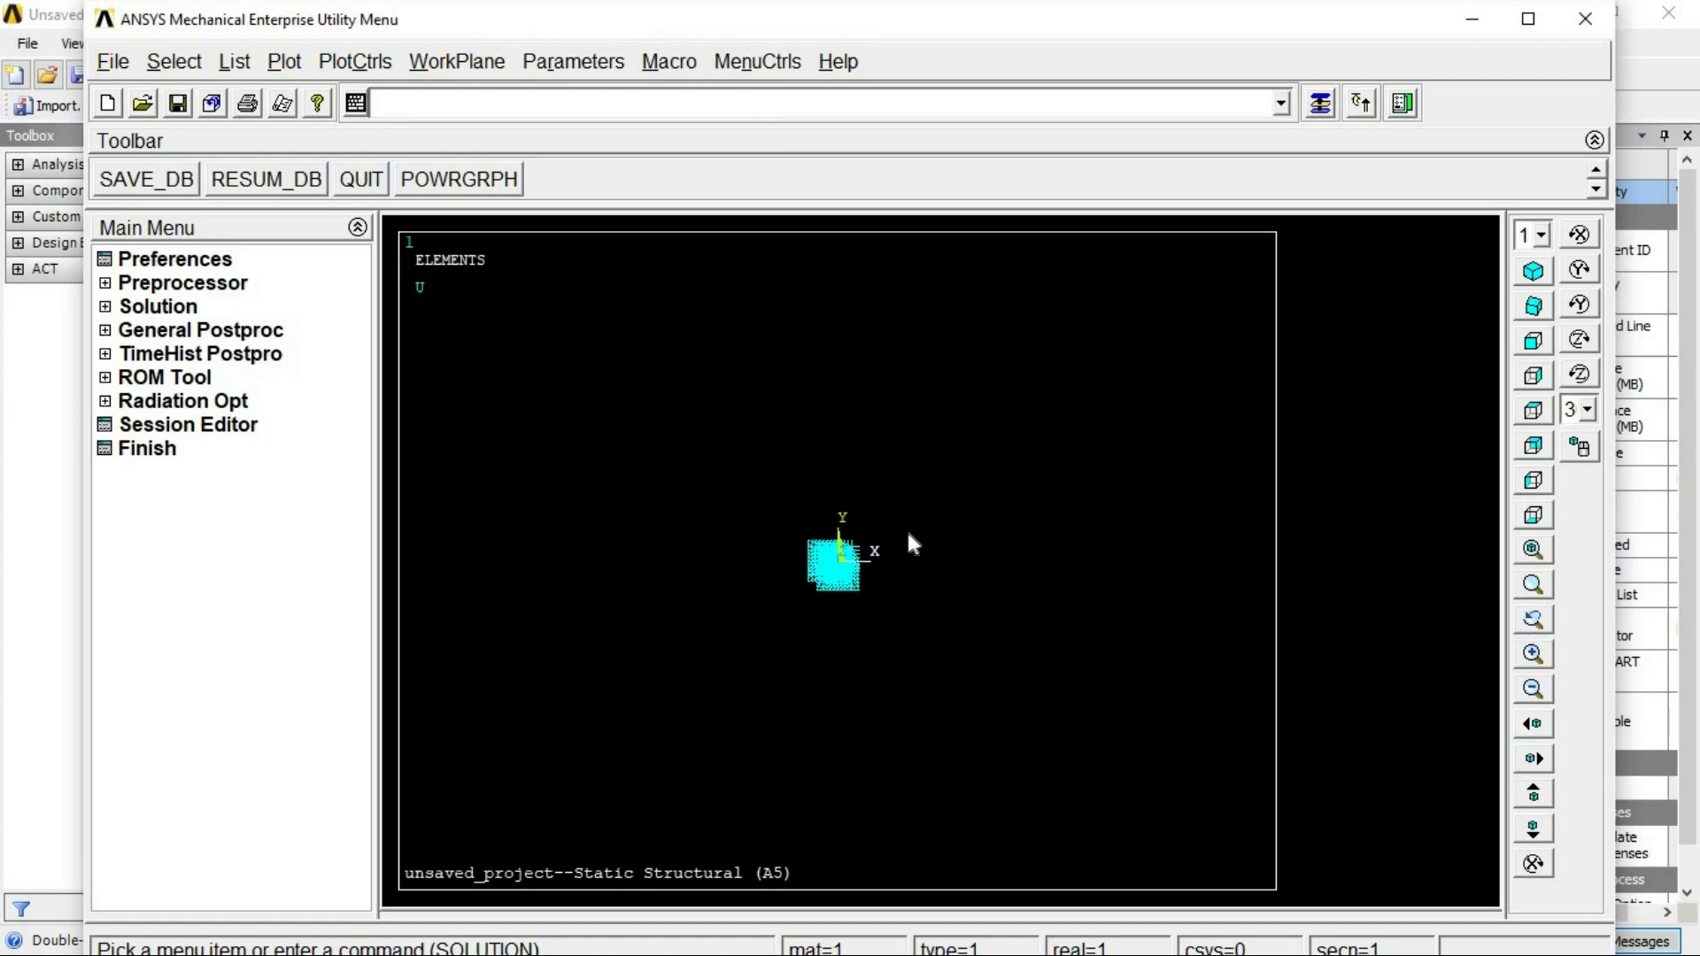
pyautogui.rightClick(755, 659)
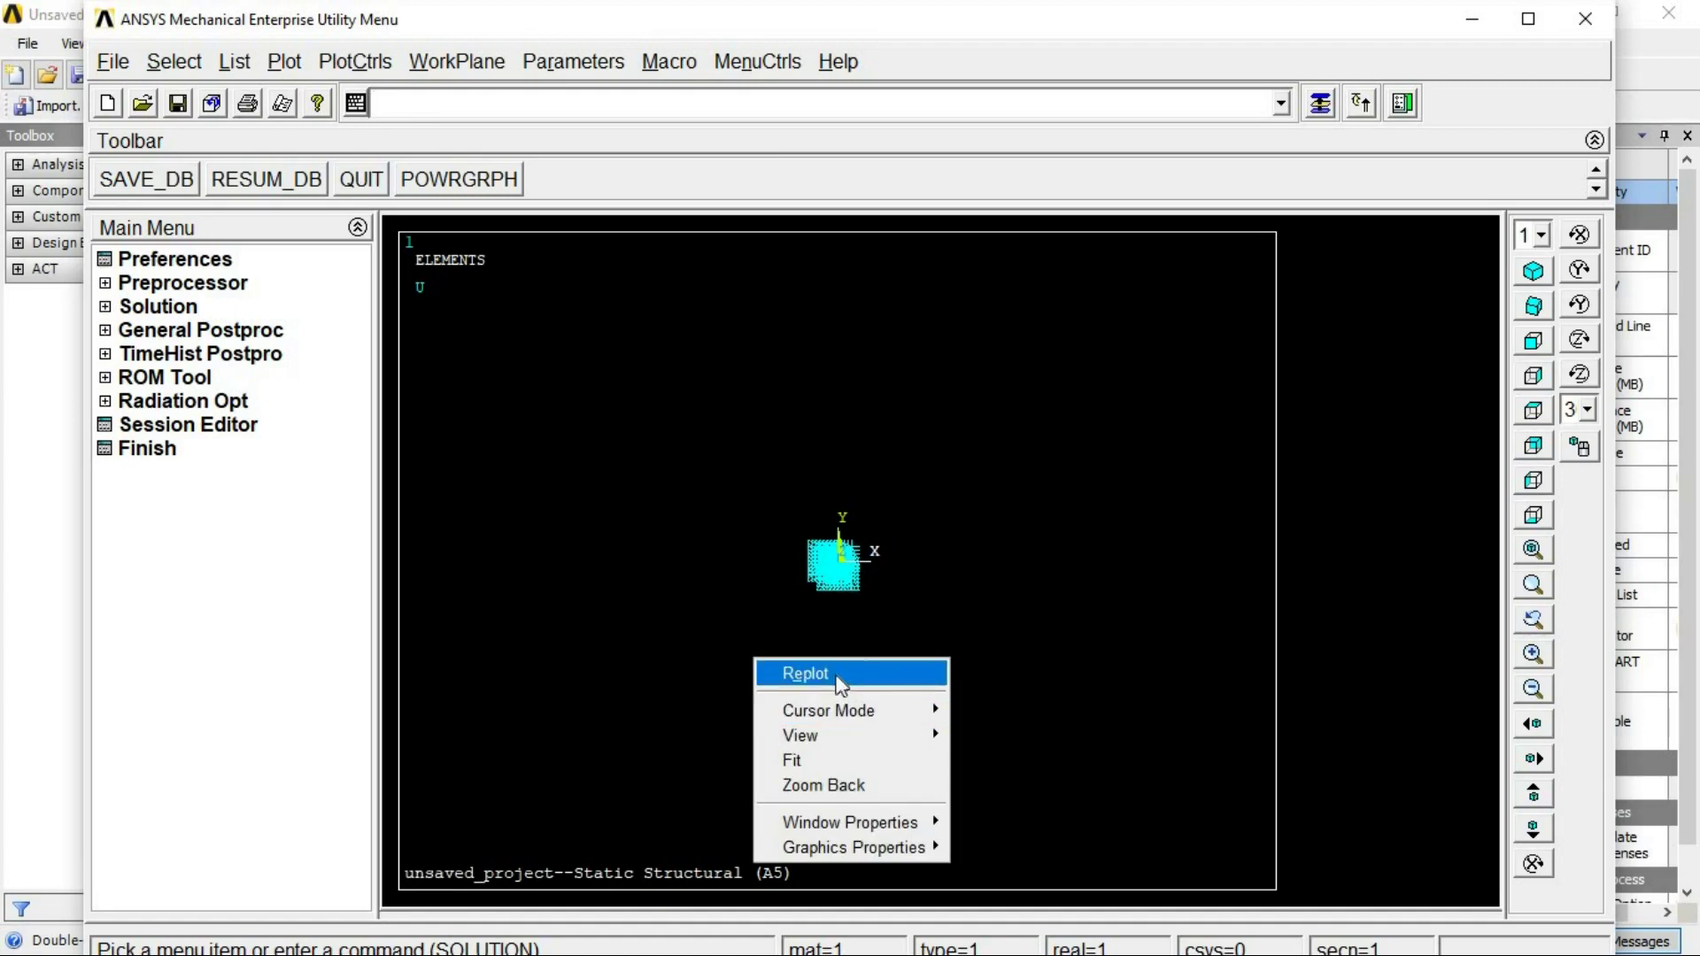
pyautogui.click(806, 674)
# - Switch to isometric view, apply Reverse Video colours and maximize the window
pyautogui.click(1534, 271)
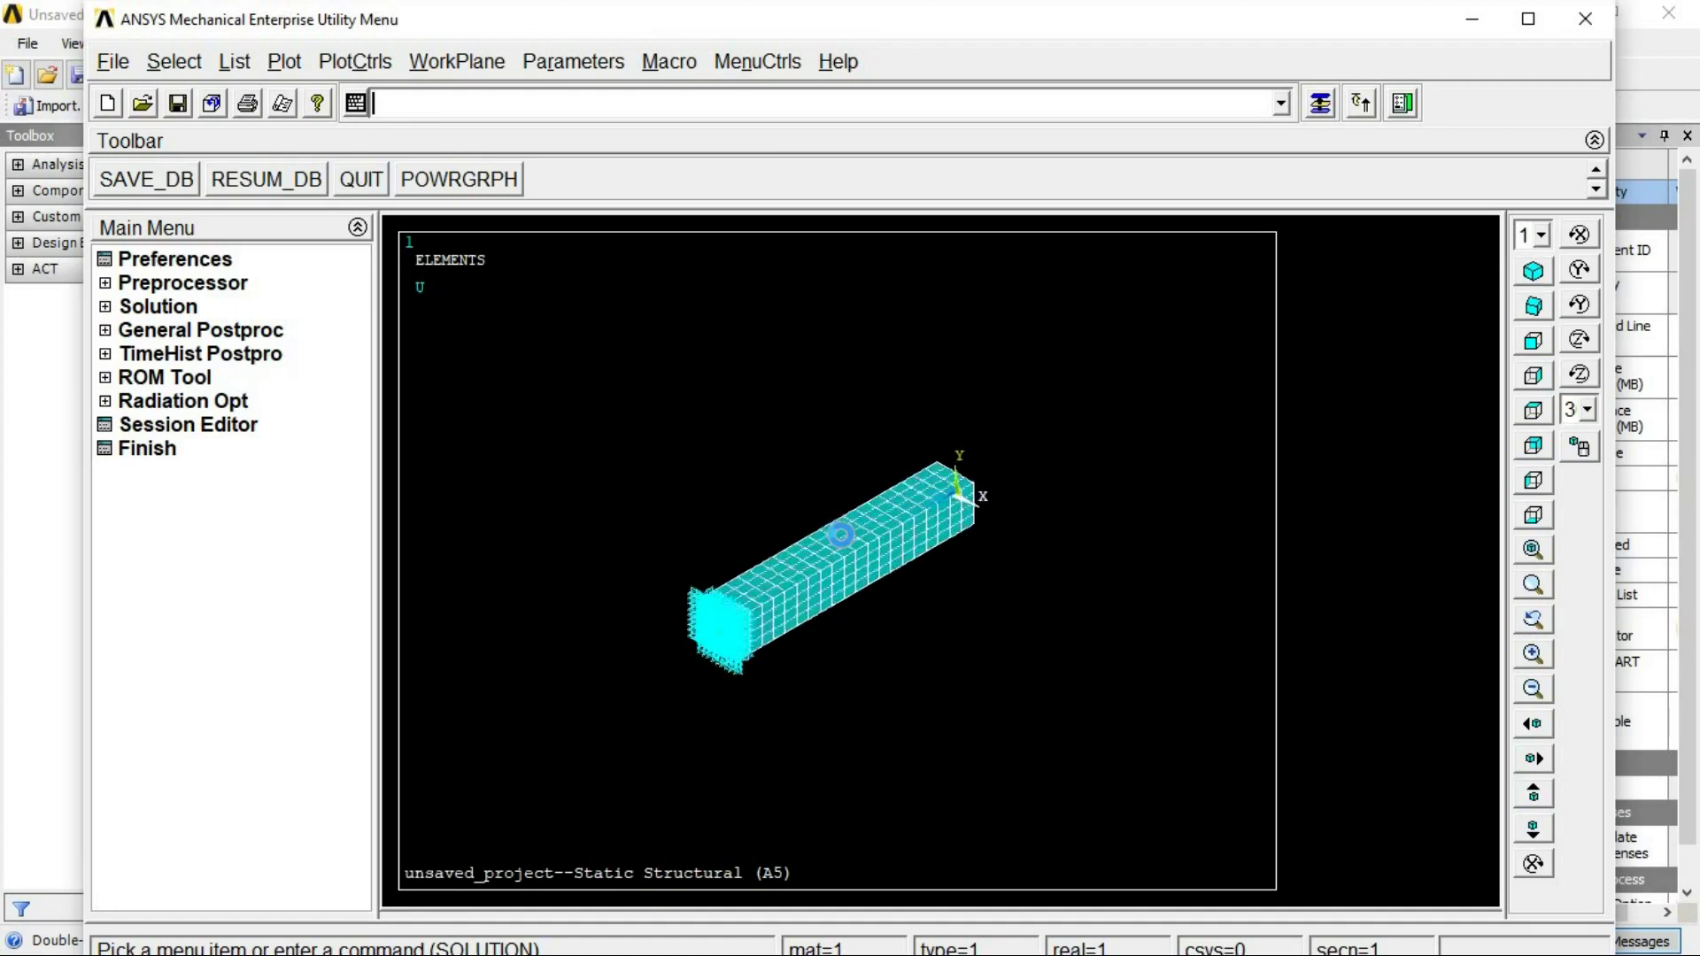
pyautogui.click(353, 61)
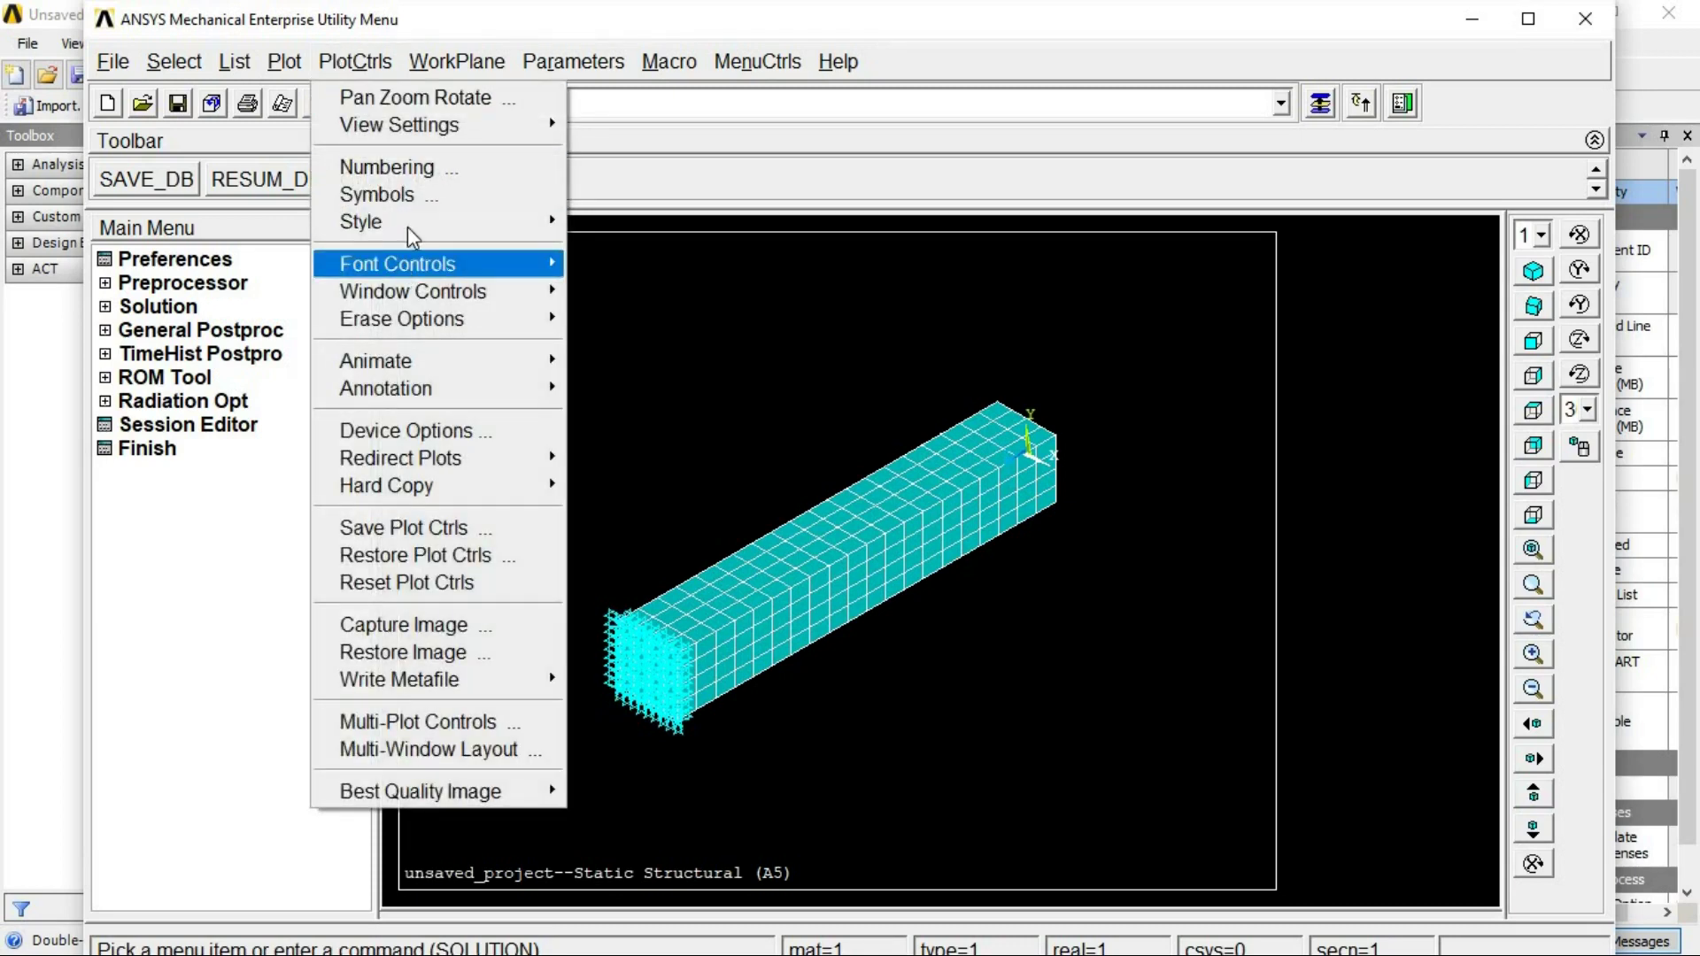
pyautogui.moveTo(408, 224)
pyautogui.moveTo(686, 376)
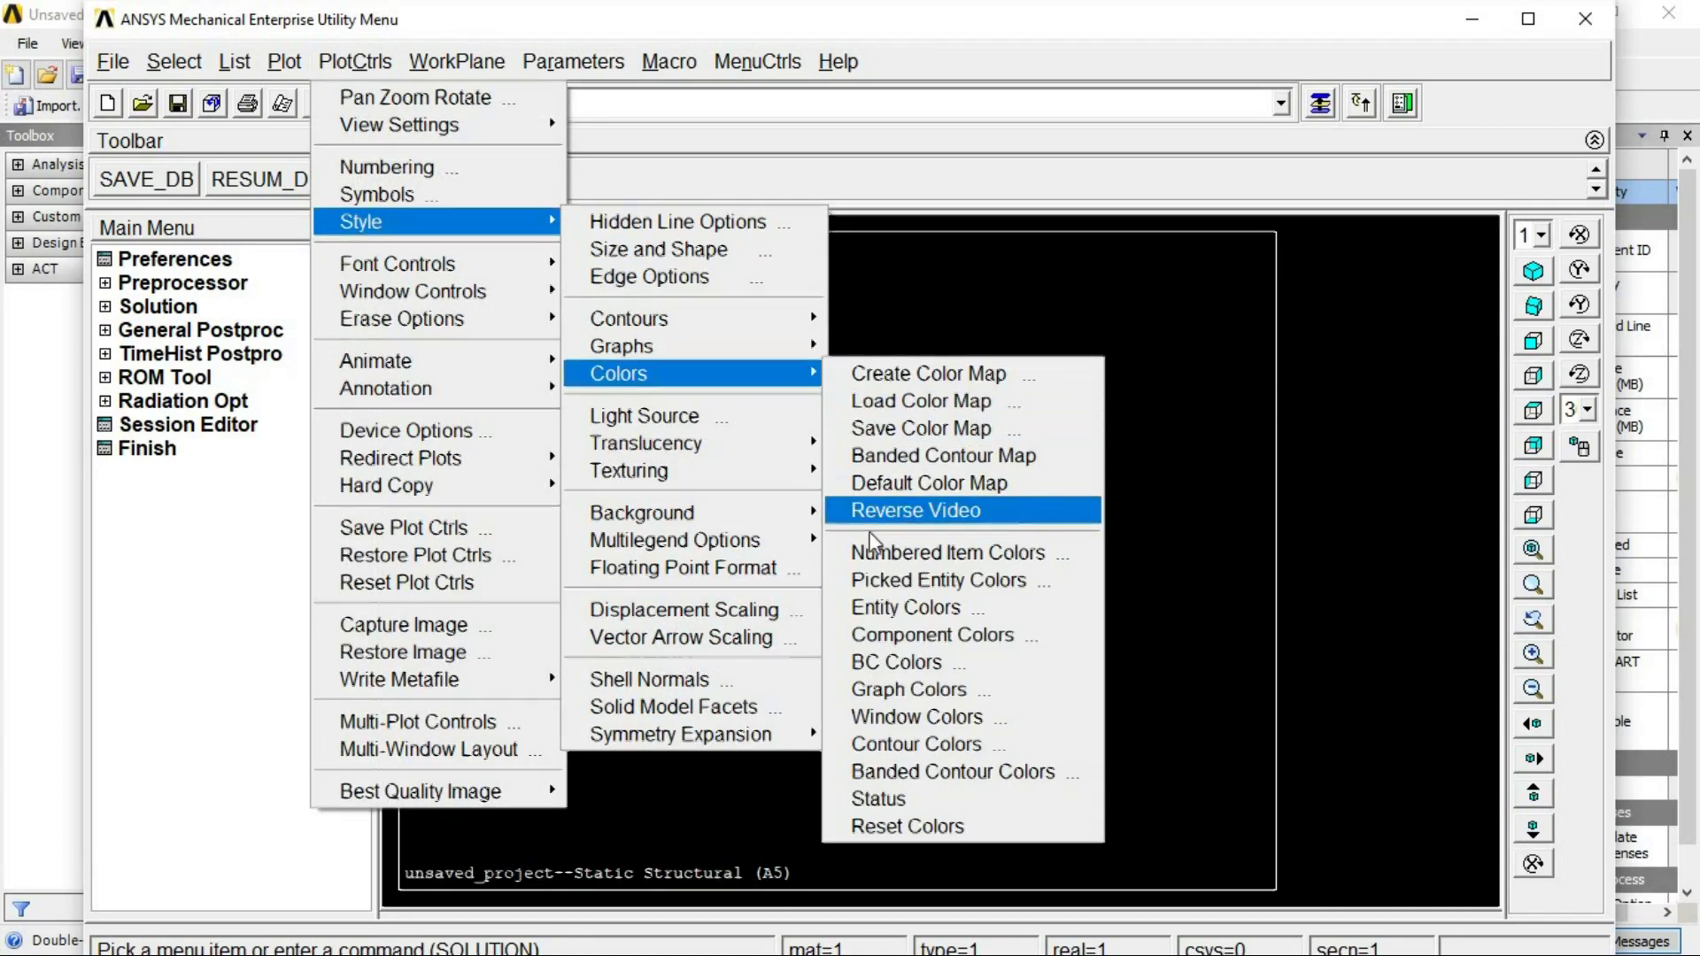
pyautogui.click(916, 512)
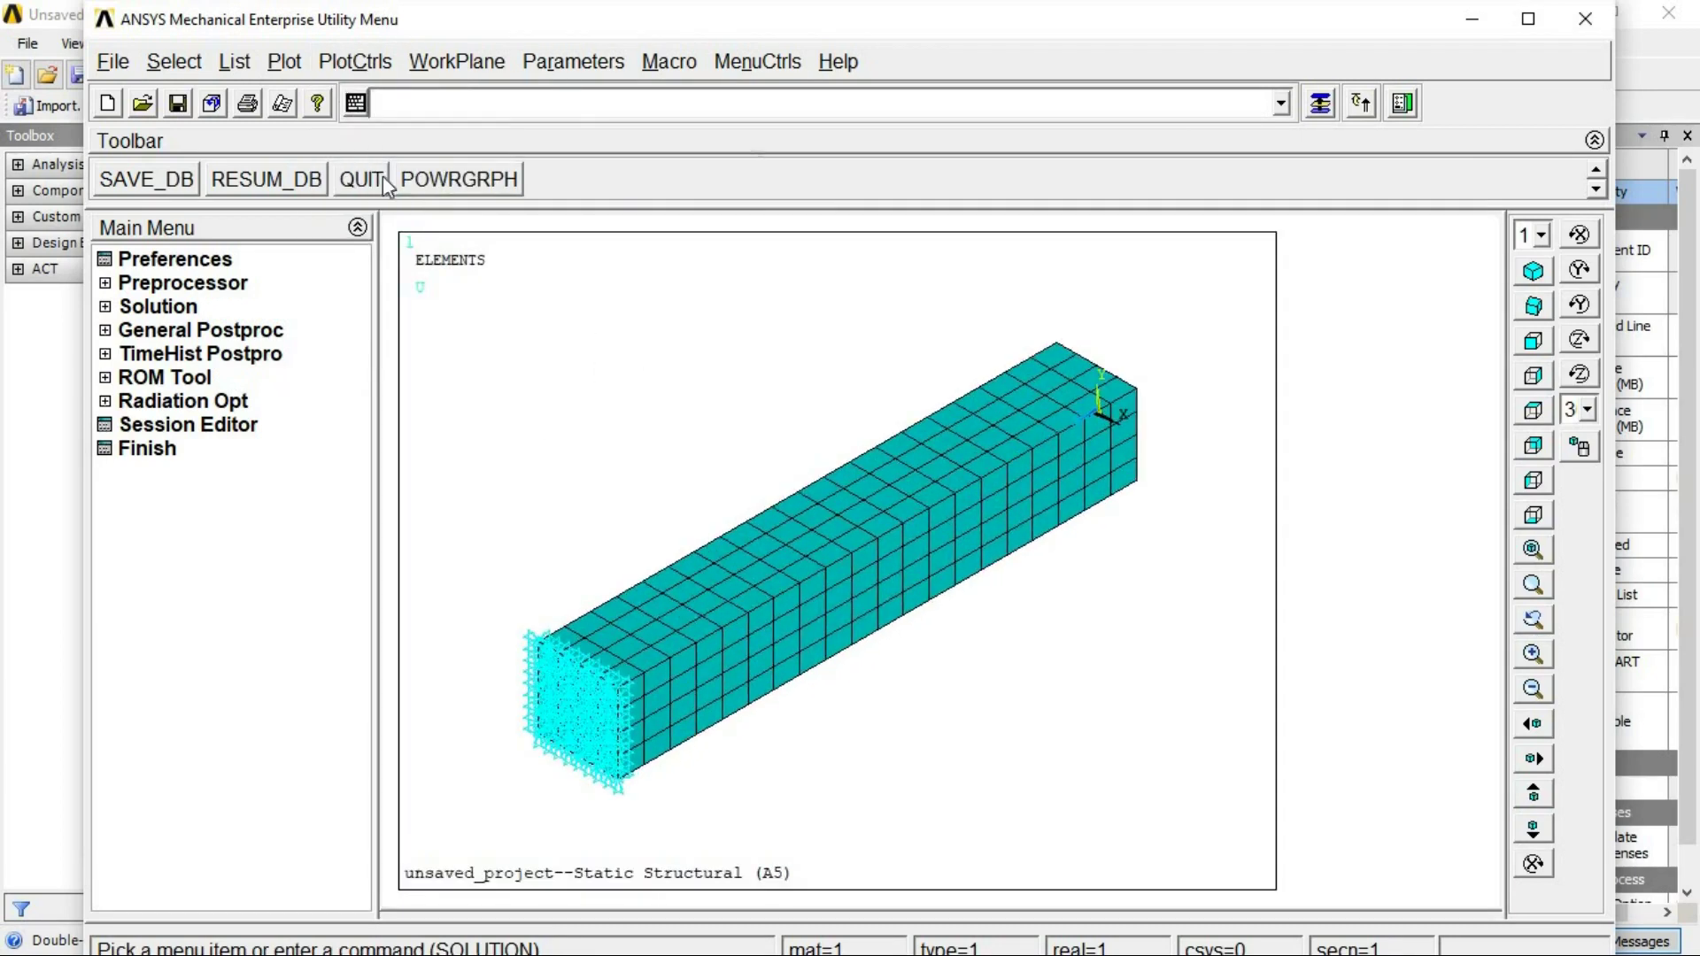
pyautogui.doubleClick(1018, 27)
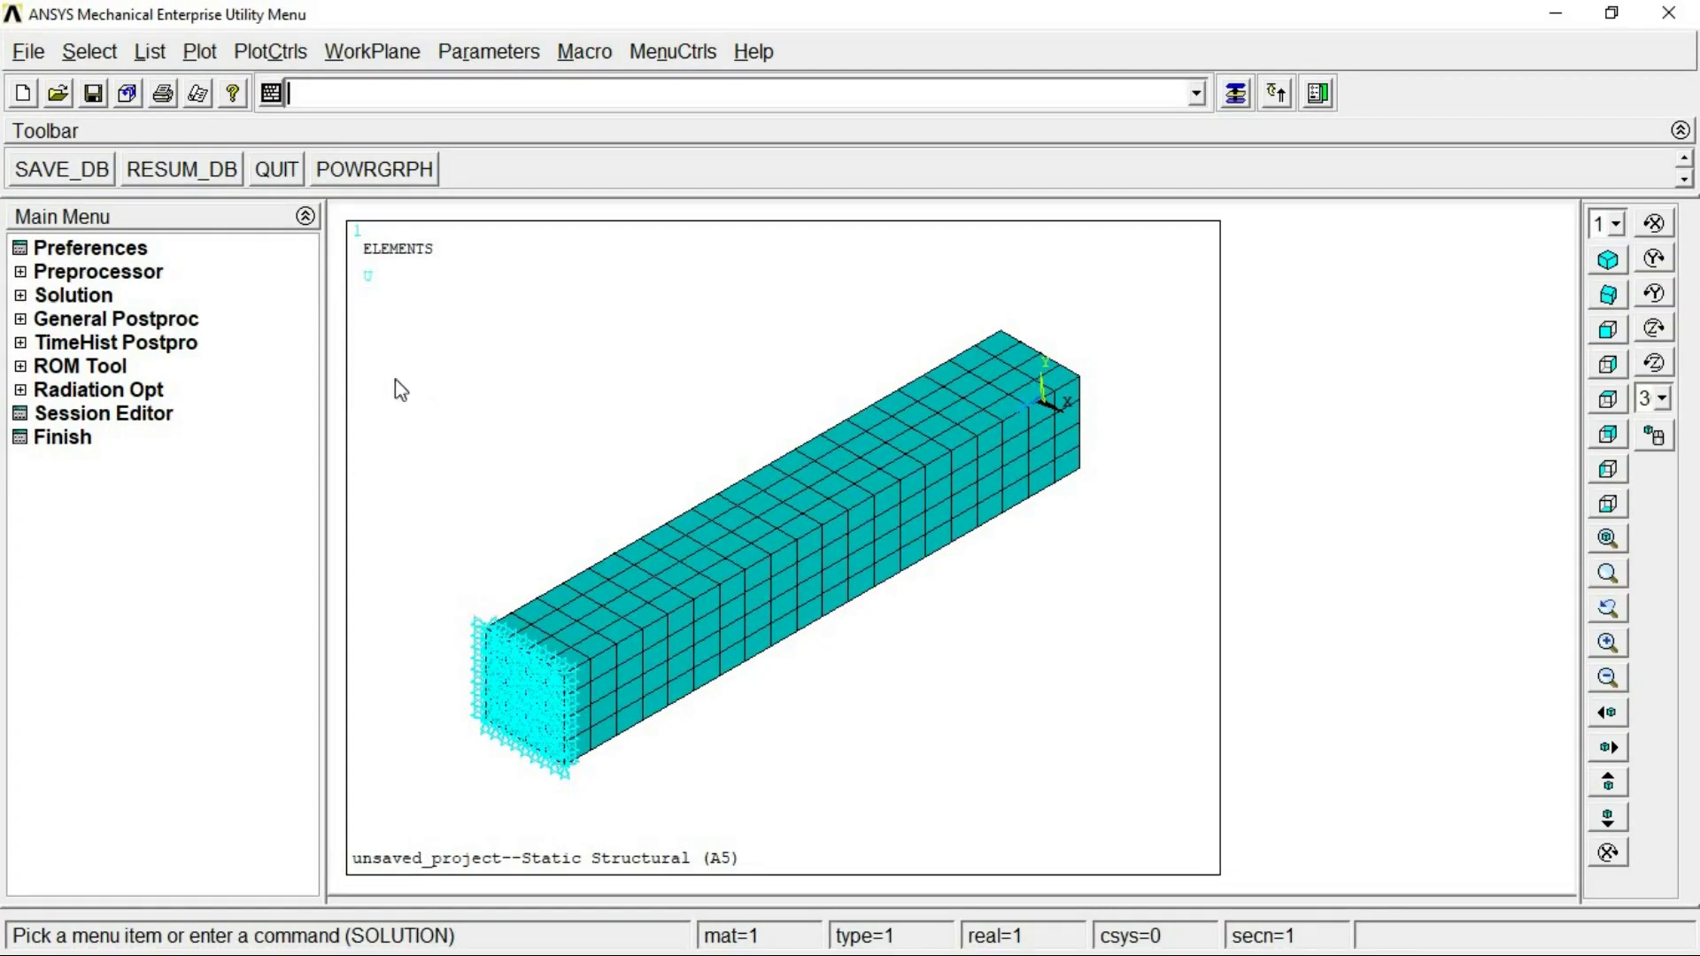
# - Open Preprocessor > Archive Model > Write, defaulting to ALL data in file.cdb and file.iges
pyautogui.click(30, 53)
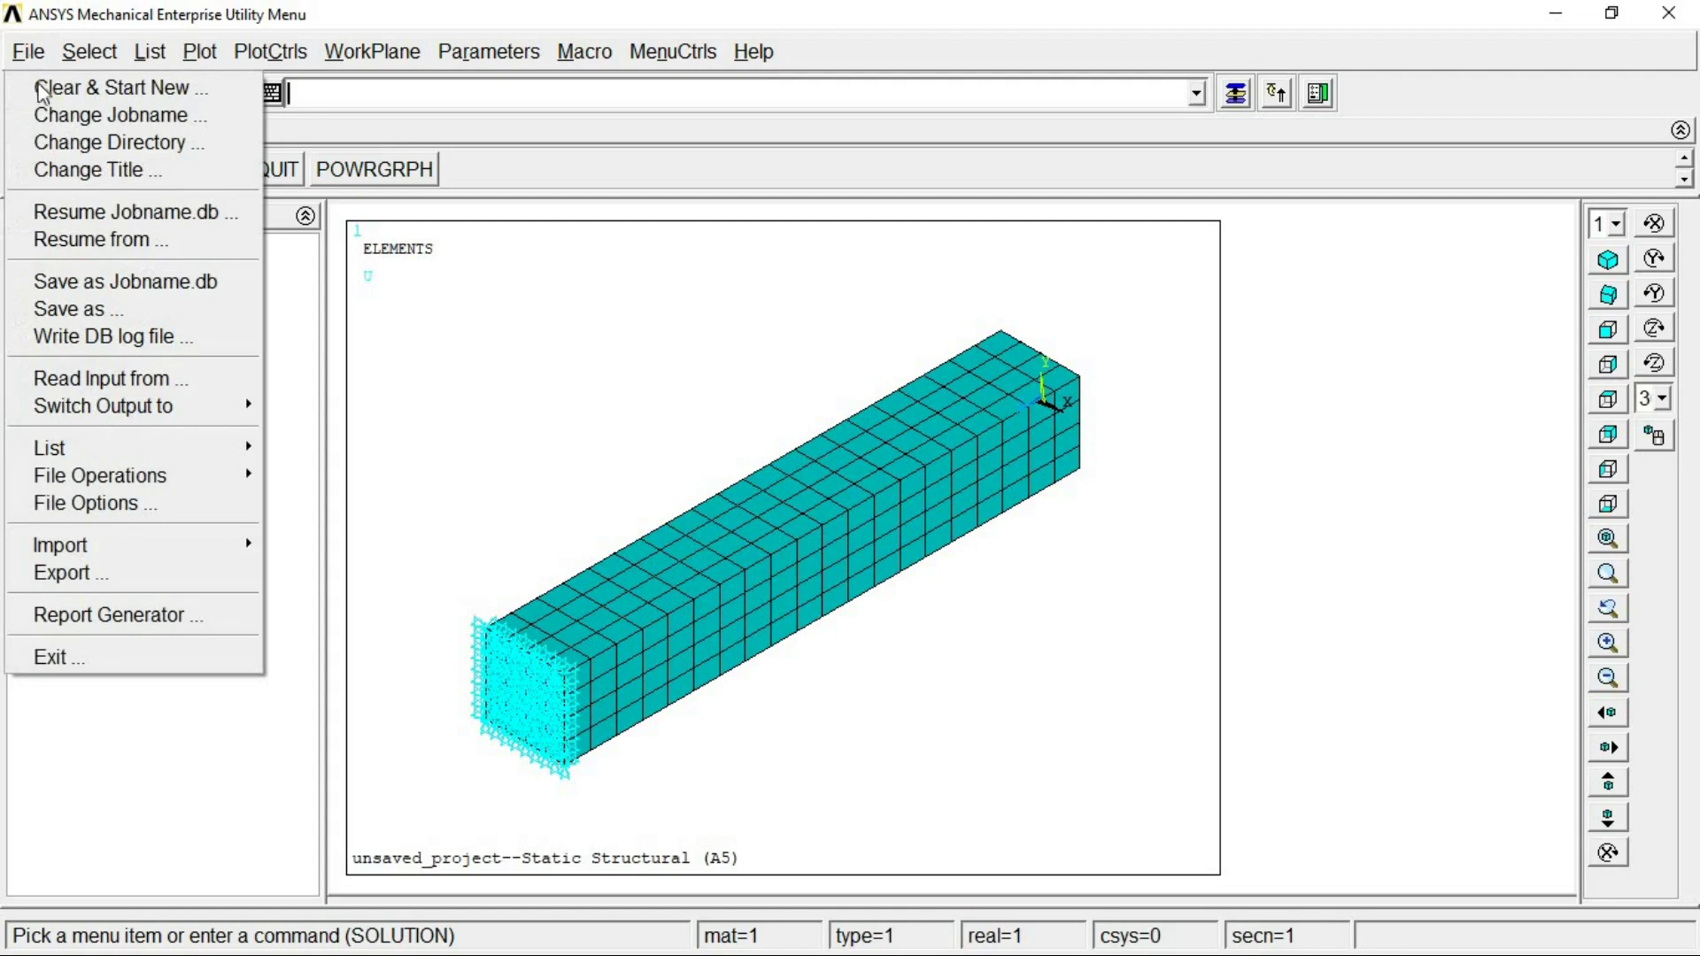
pyautogui.click(309, 352)
pyautogui.click(98, 274)
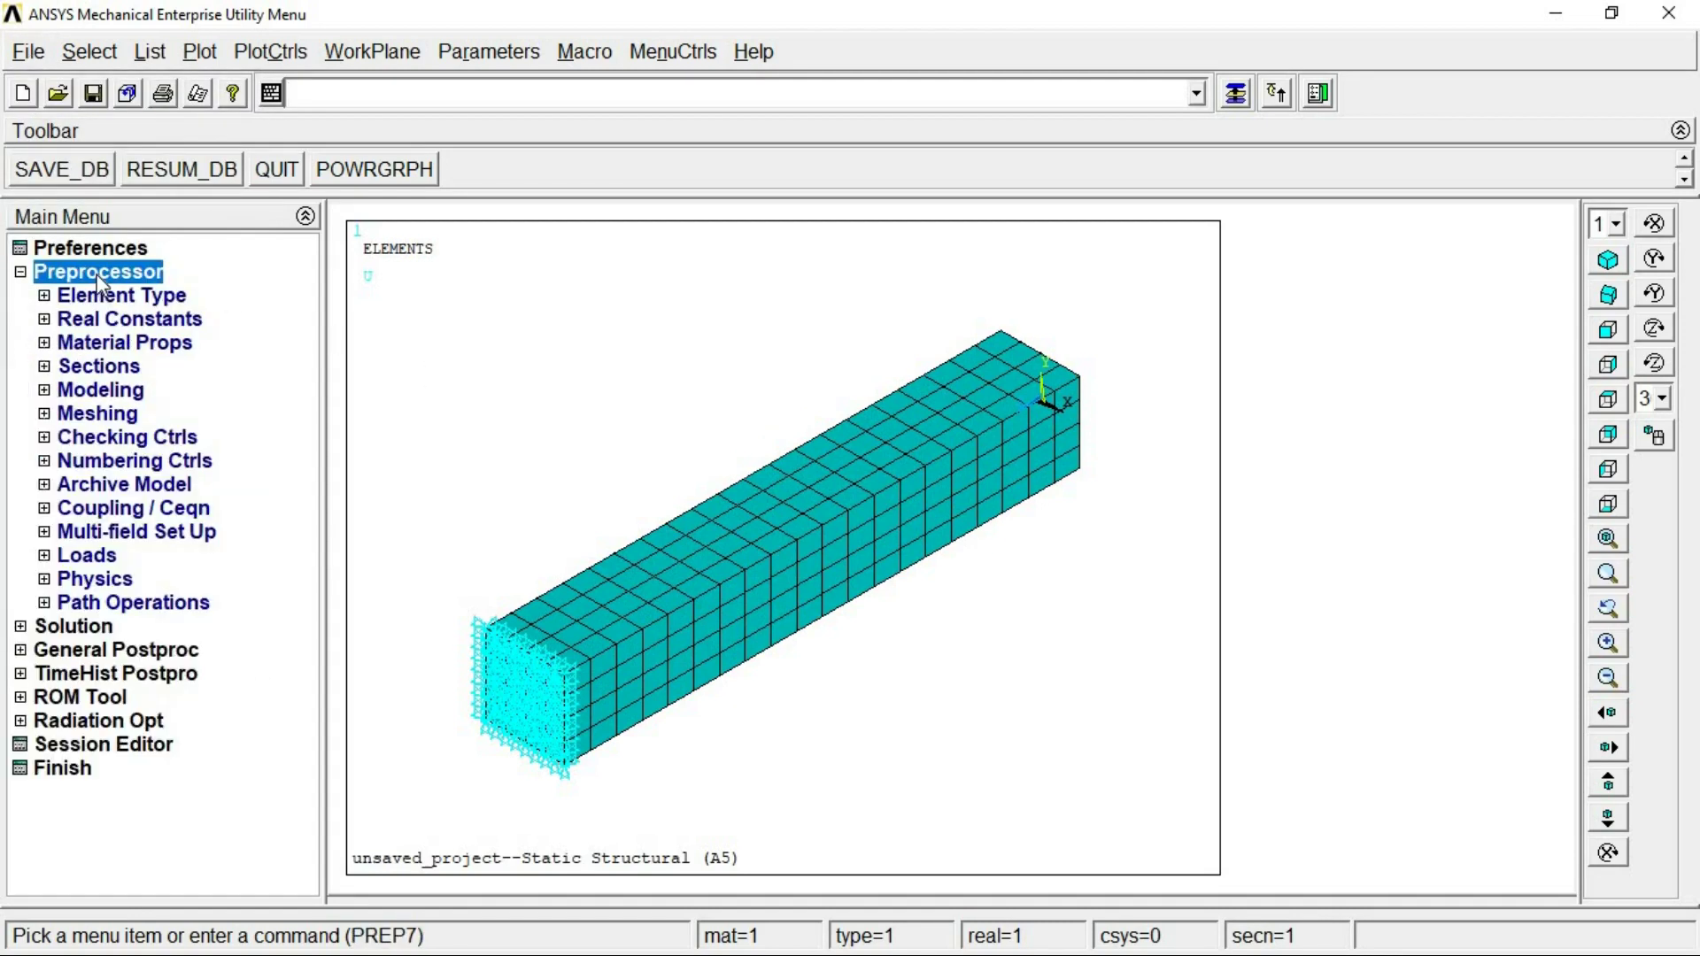
pyautogui.click(126, 391)
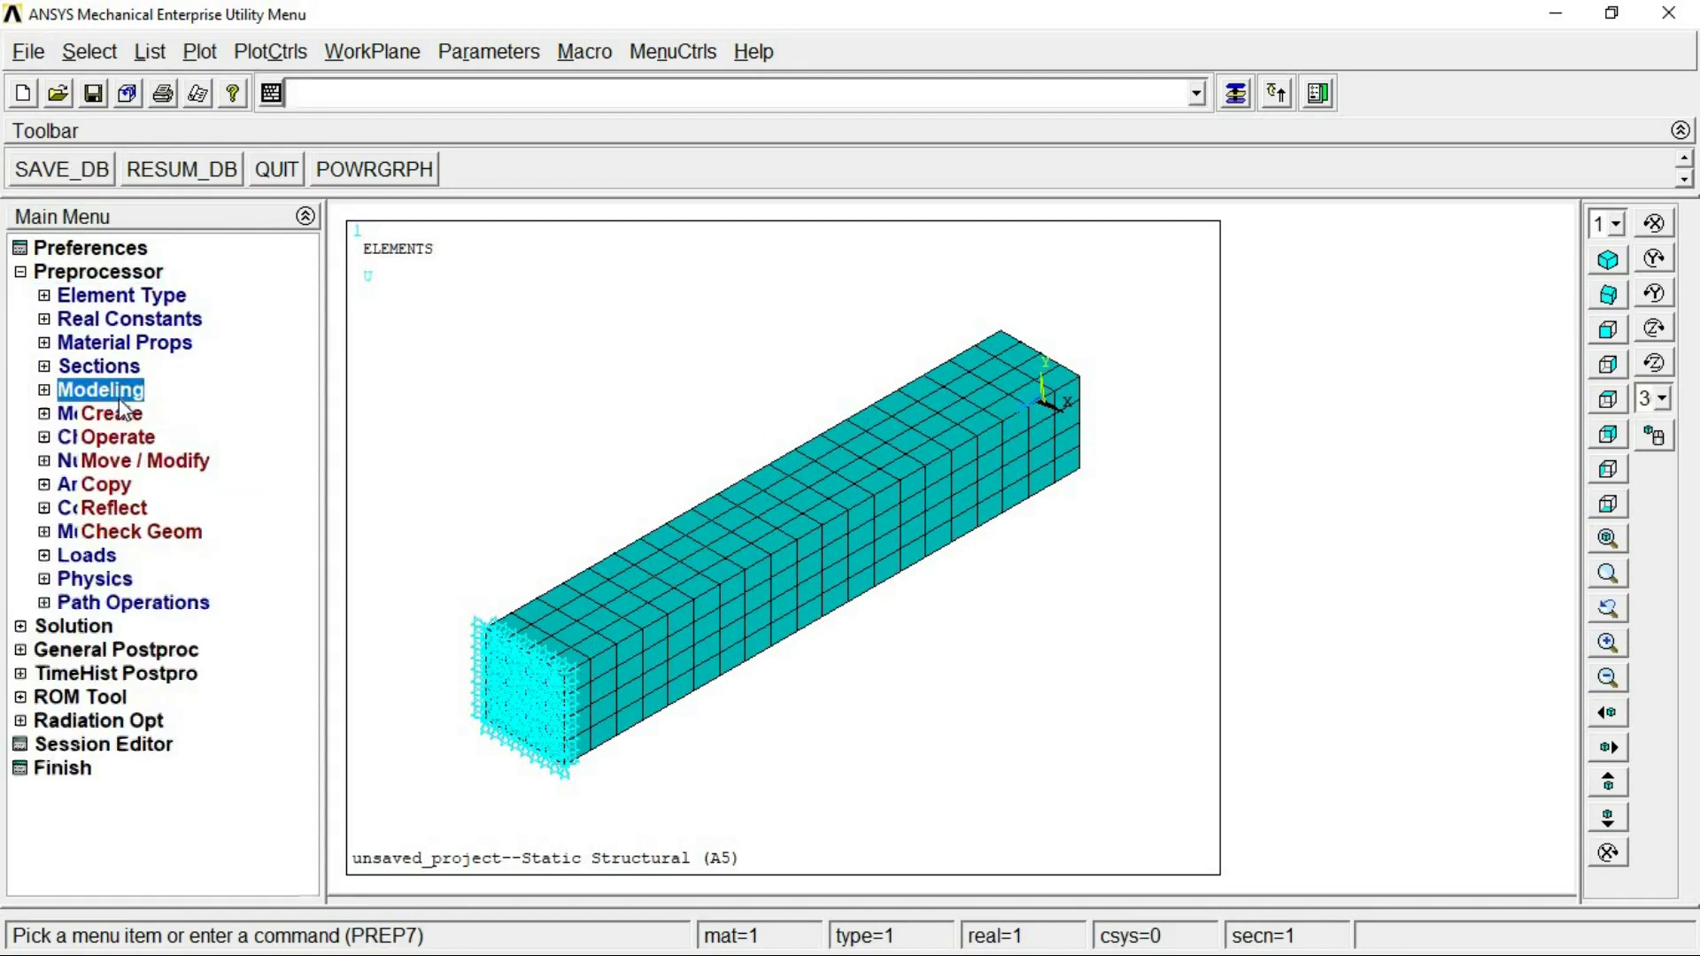
pyautogui.click(122, 400)
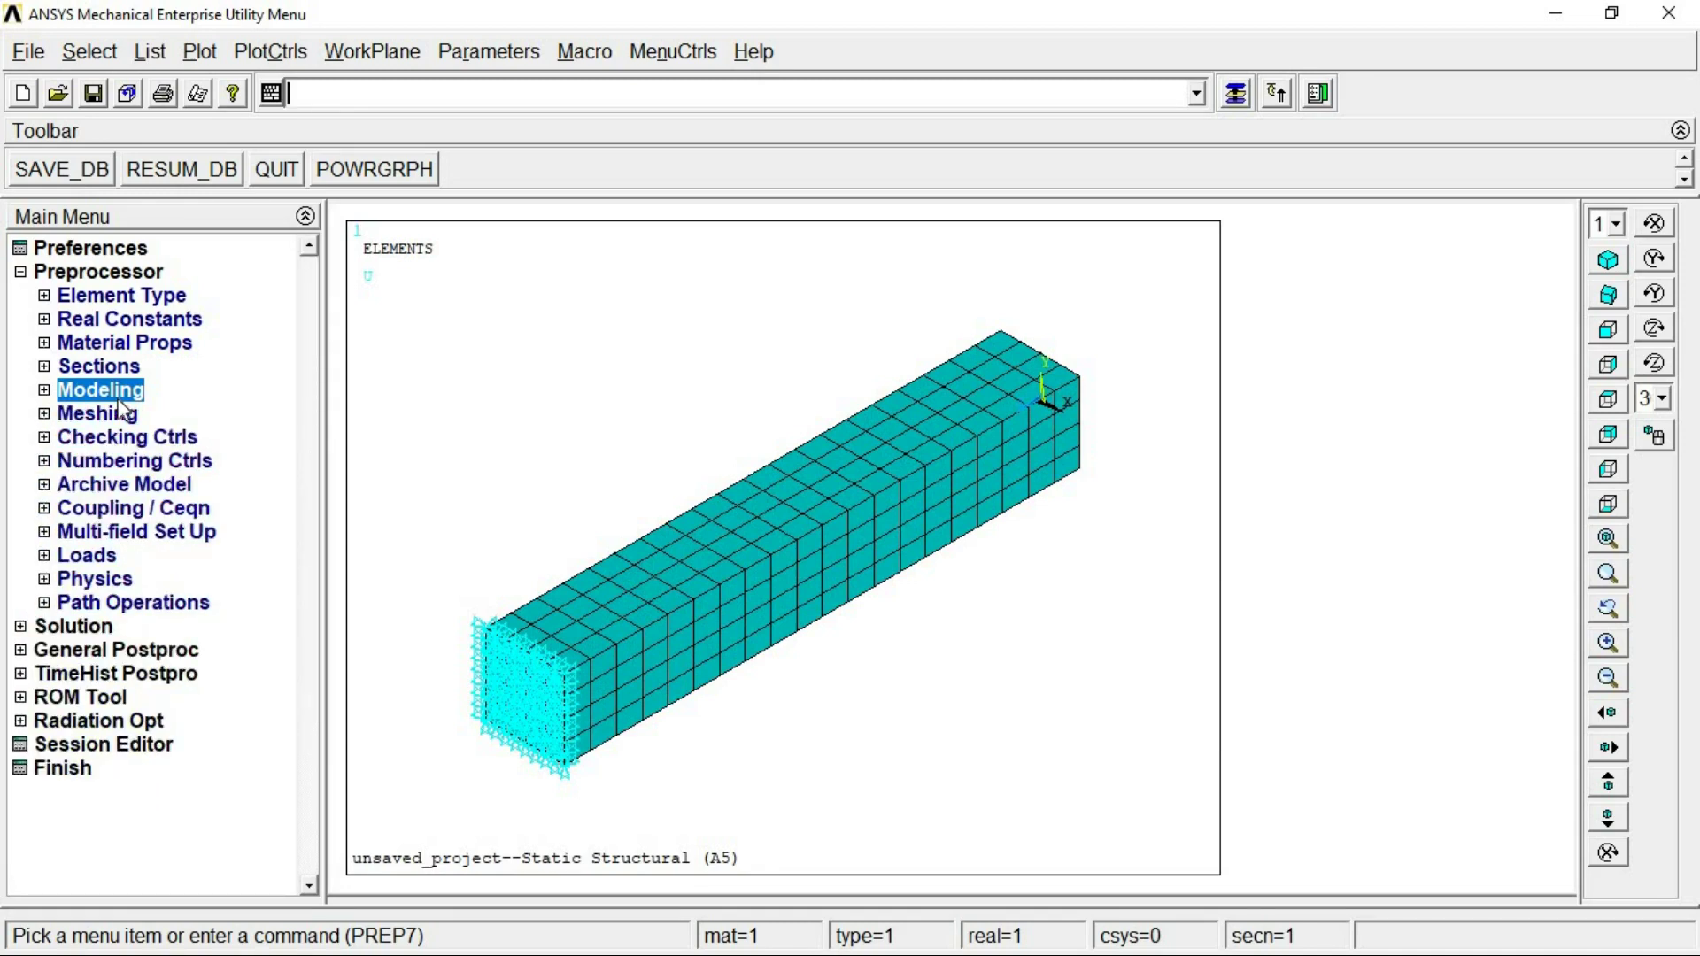
pyautogui.click(124, 486)
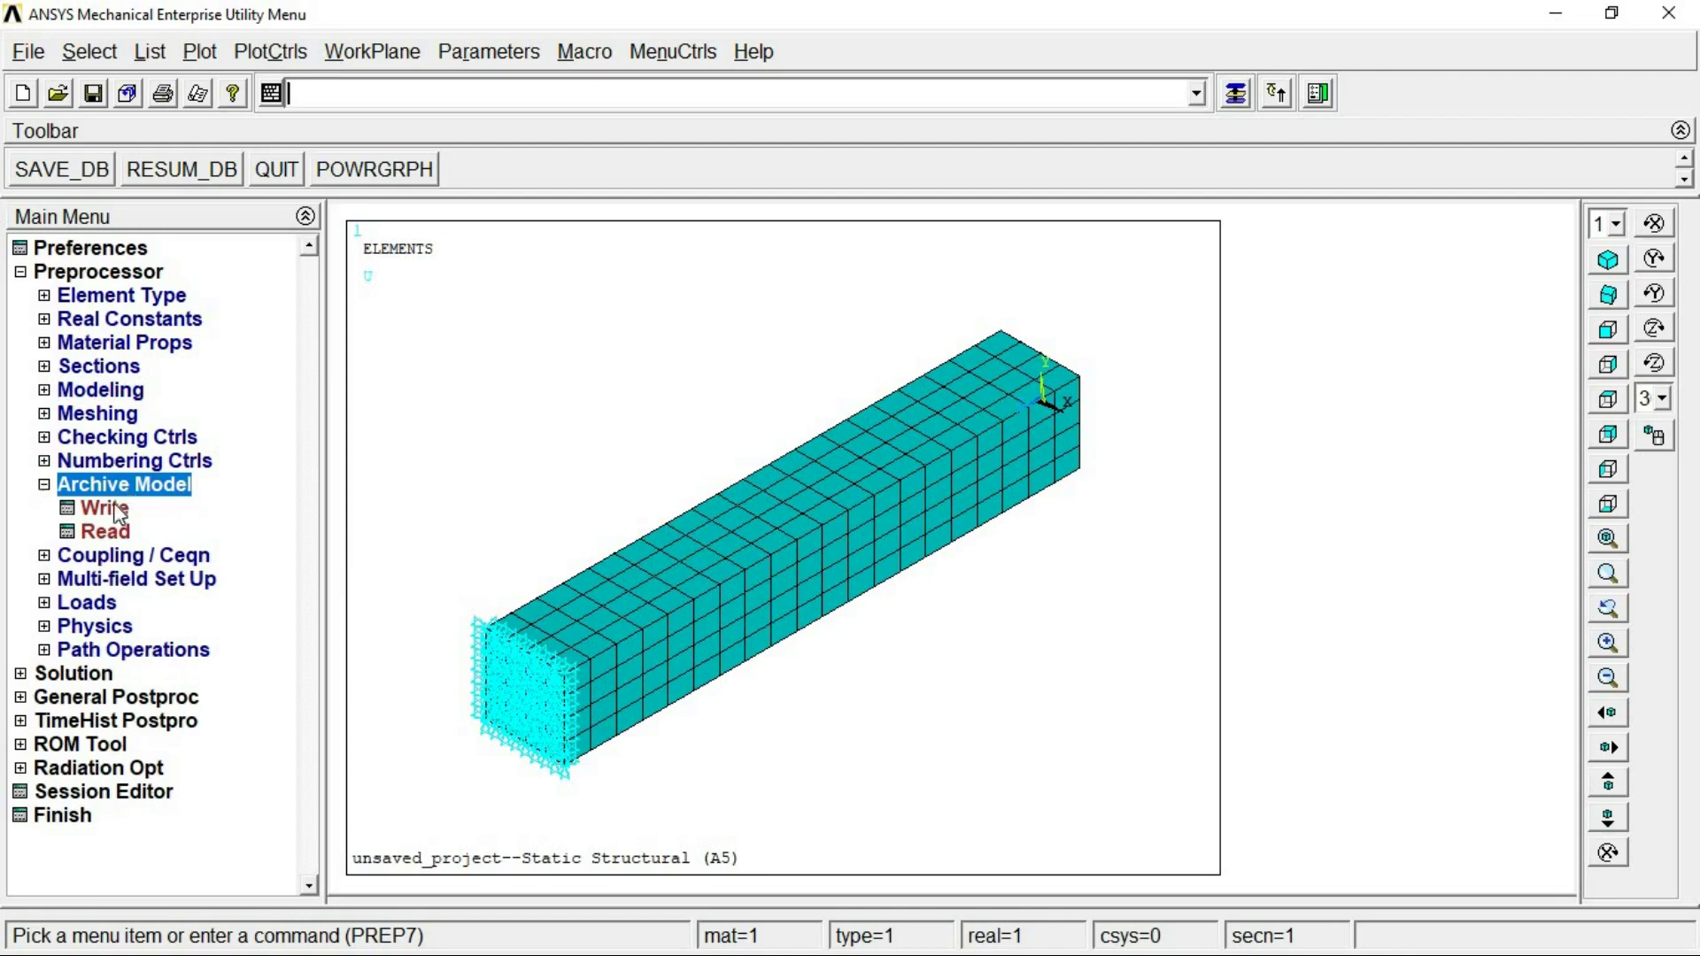
pyautogui.click(103, 510)
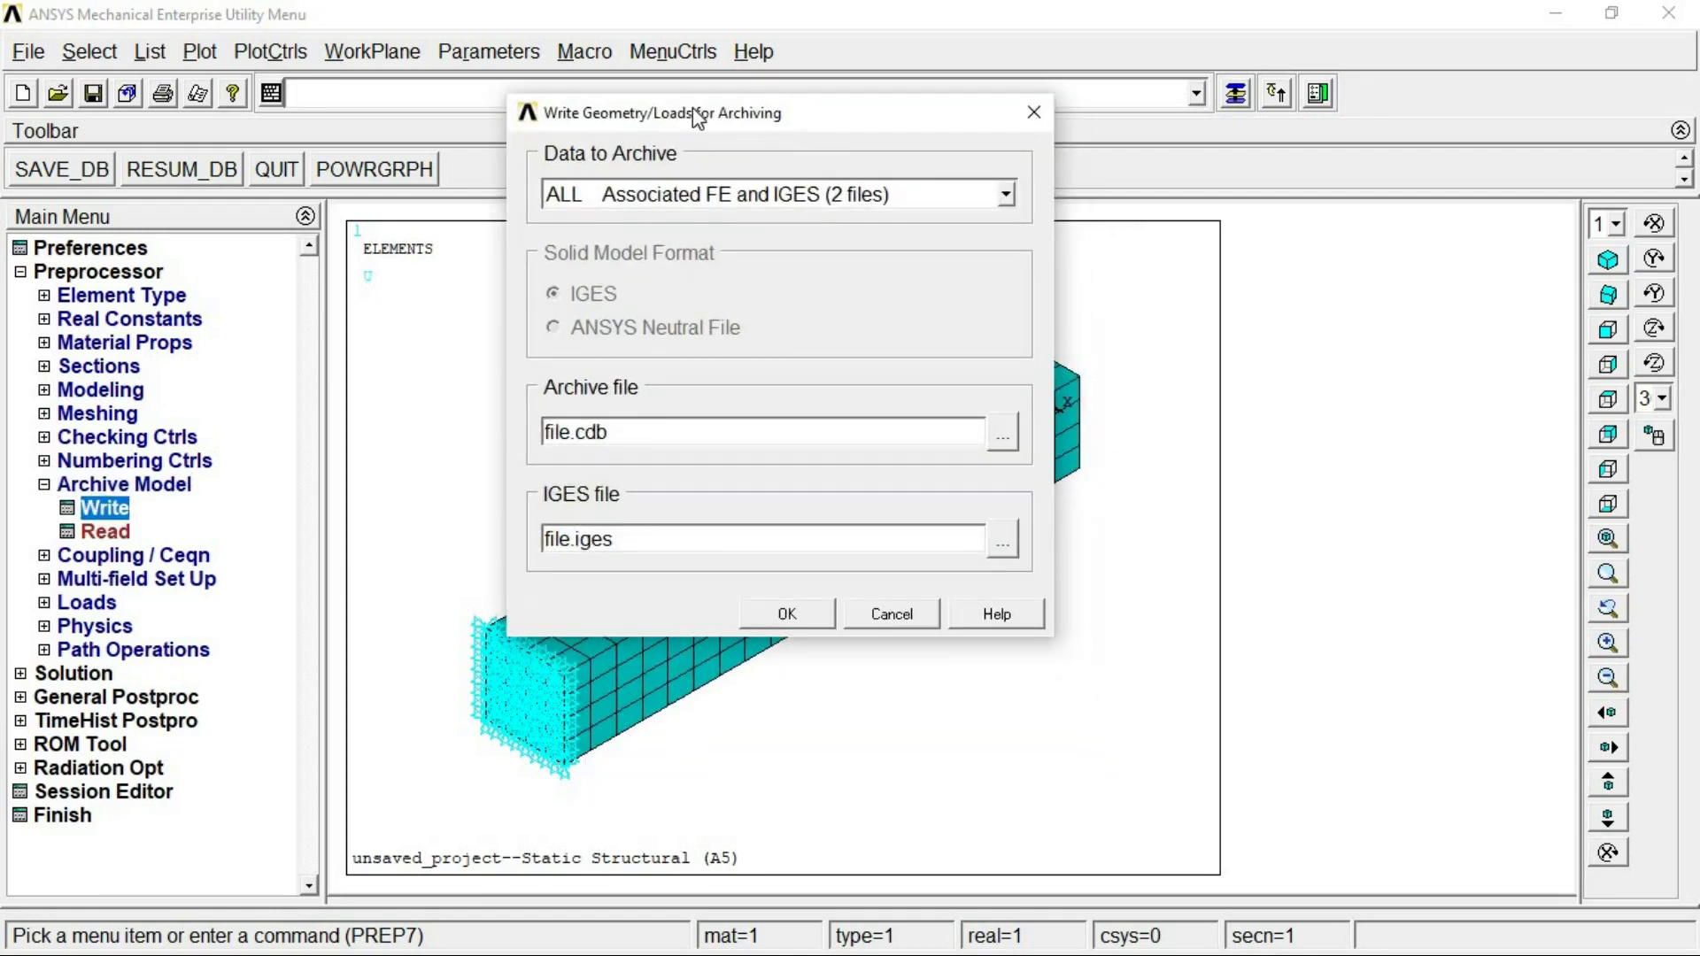
# - Try other archive data options, then keep archiving all FE data and IGES
pyautogui.click(1007, 196)
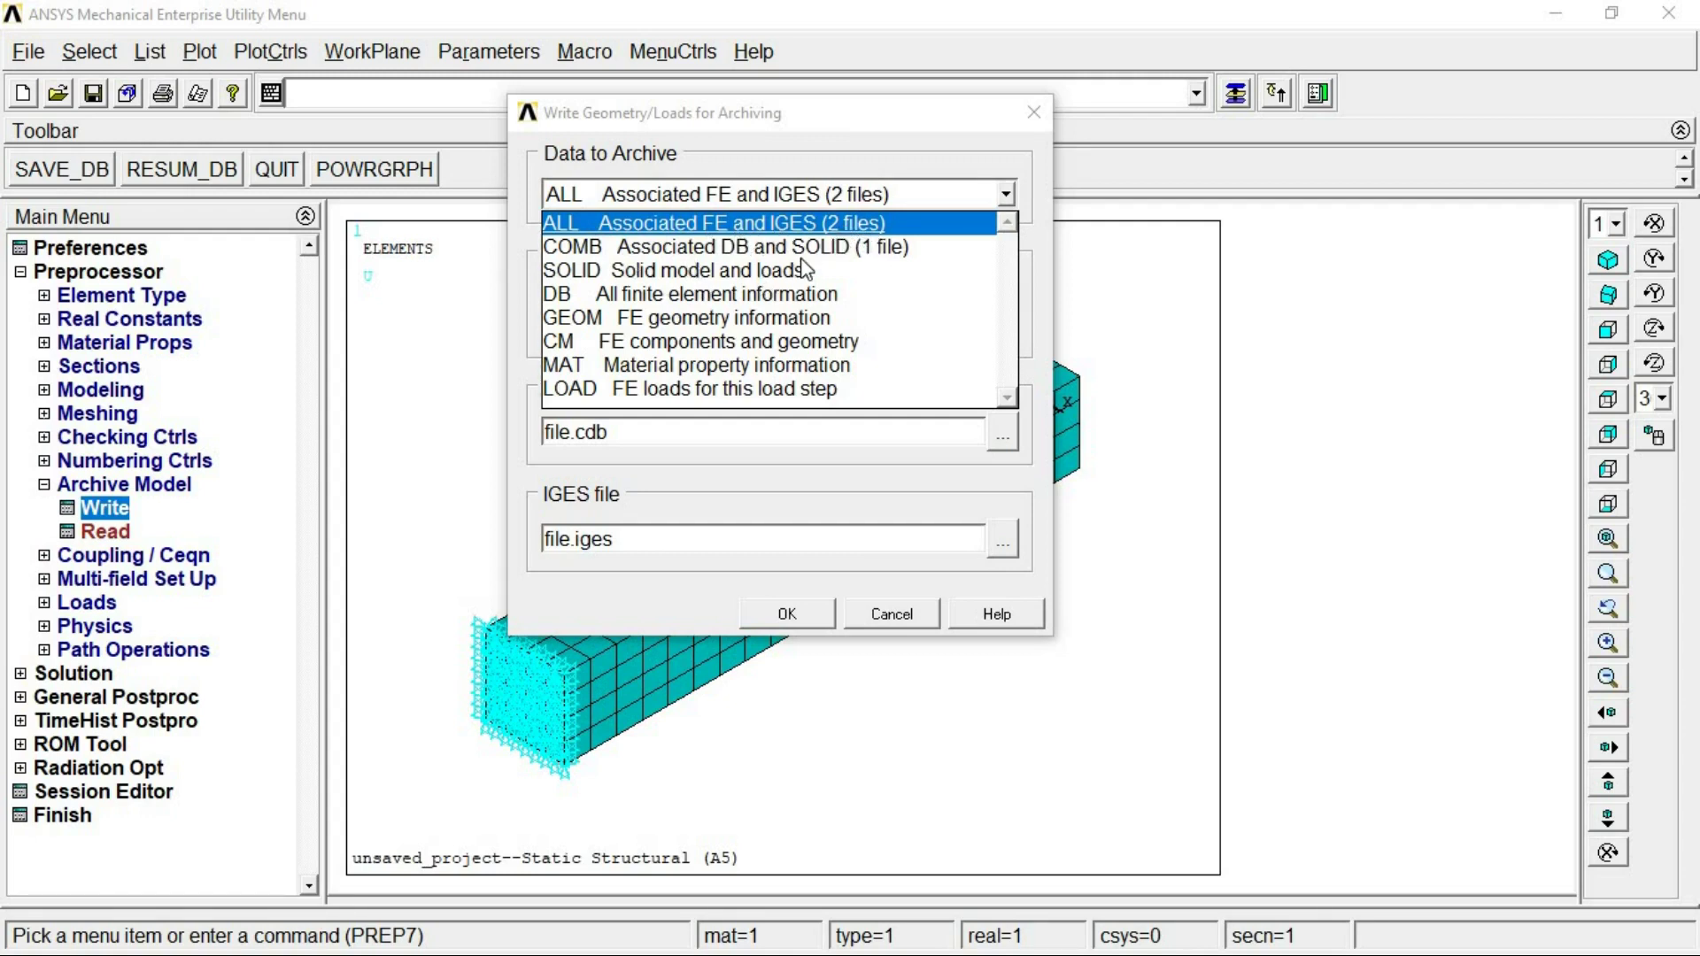
pyautogui.click(714, 319)
pyautogui.click(1006, 195)
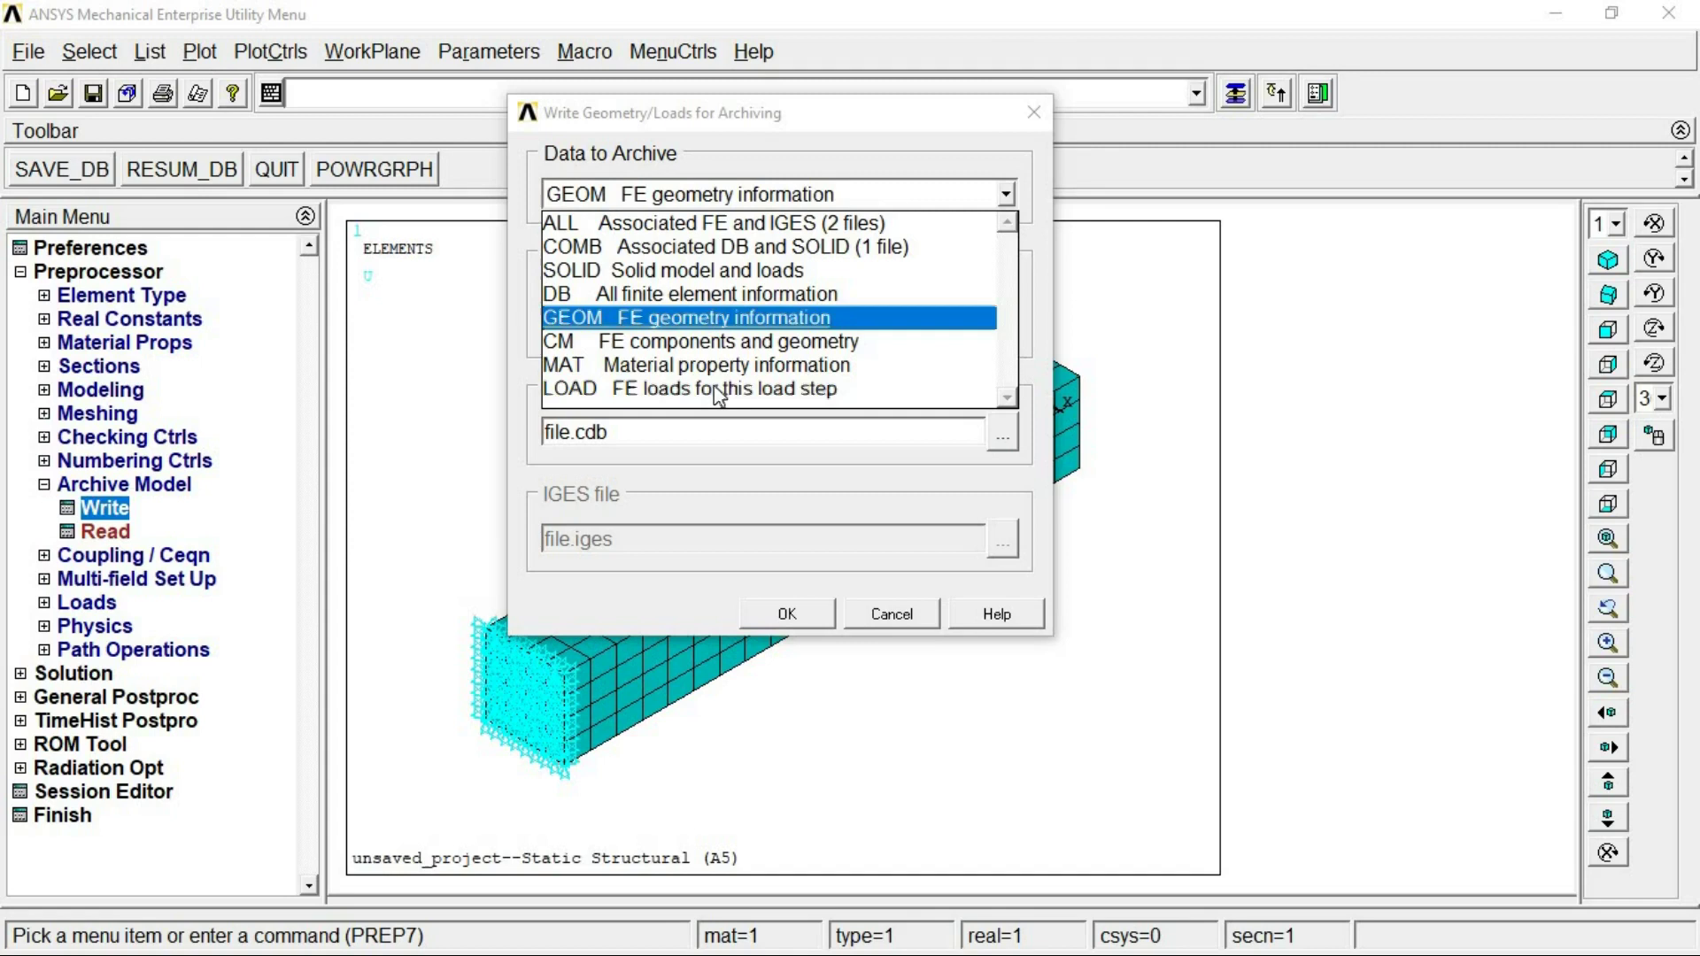
pyautogui.click(716, 391)
pyautogui.click(1006, 195)
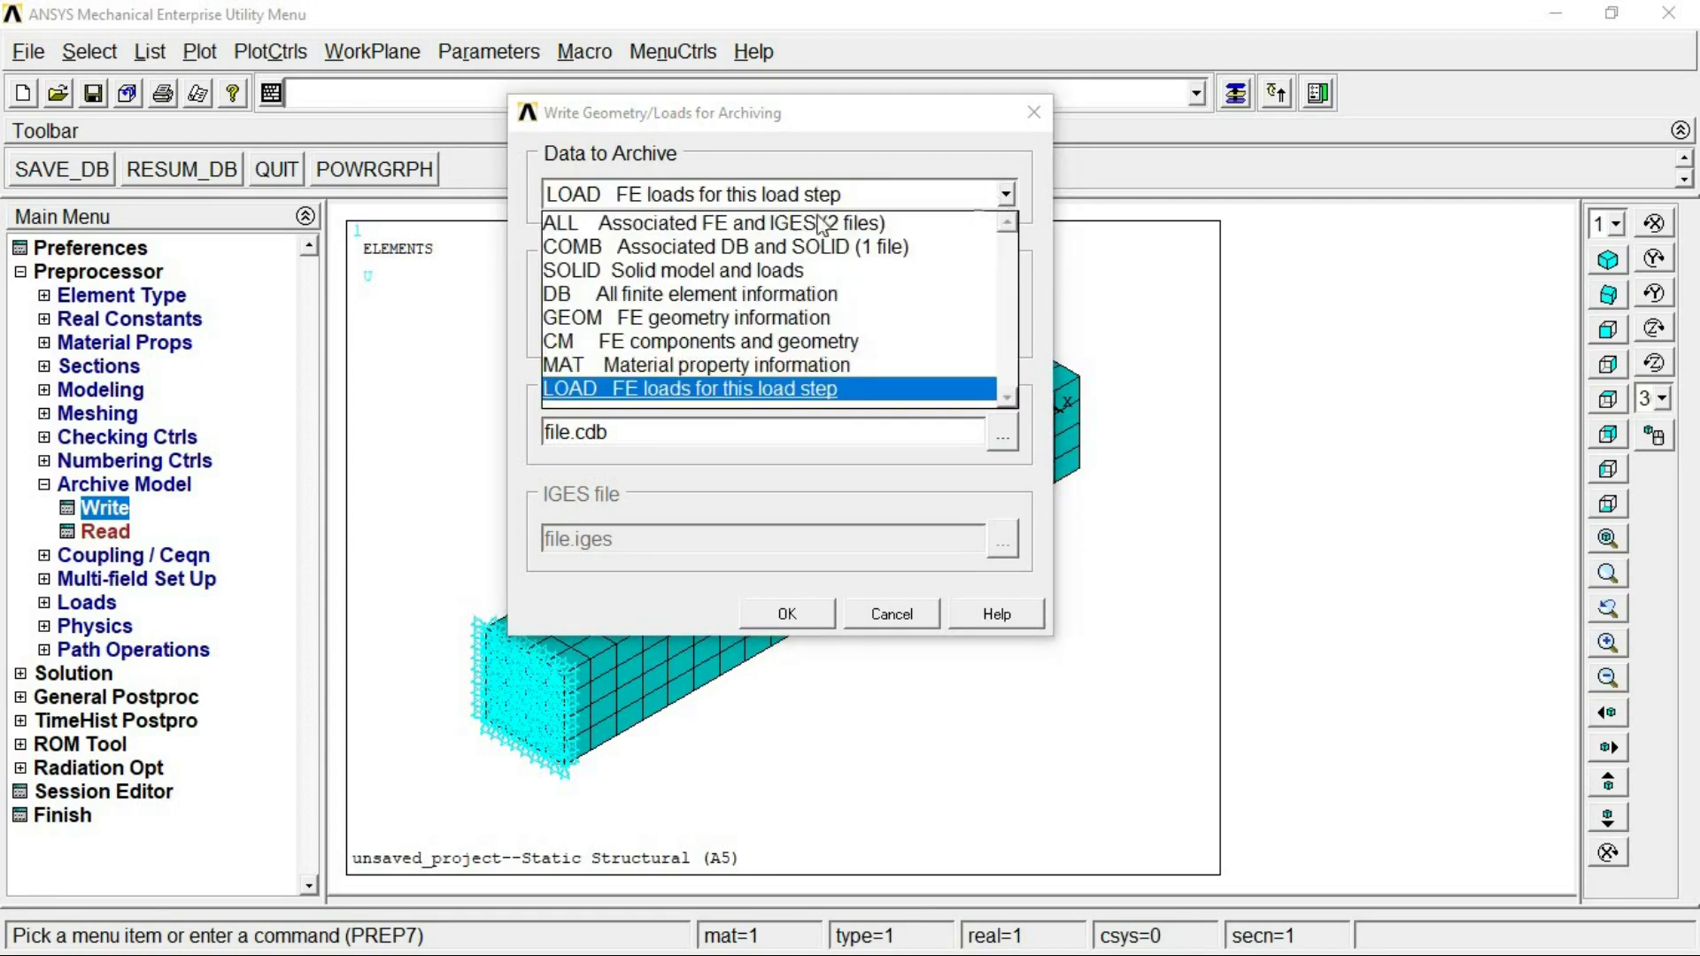
pyautogui.click(687, 224)
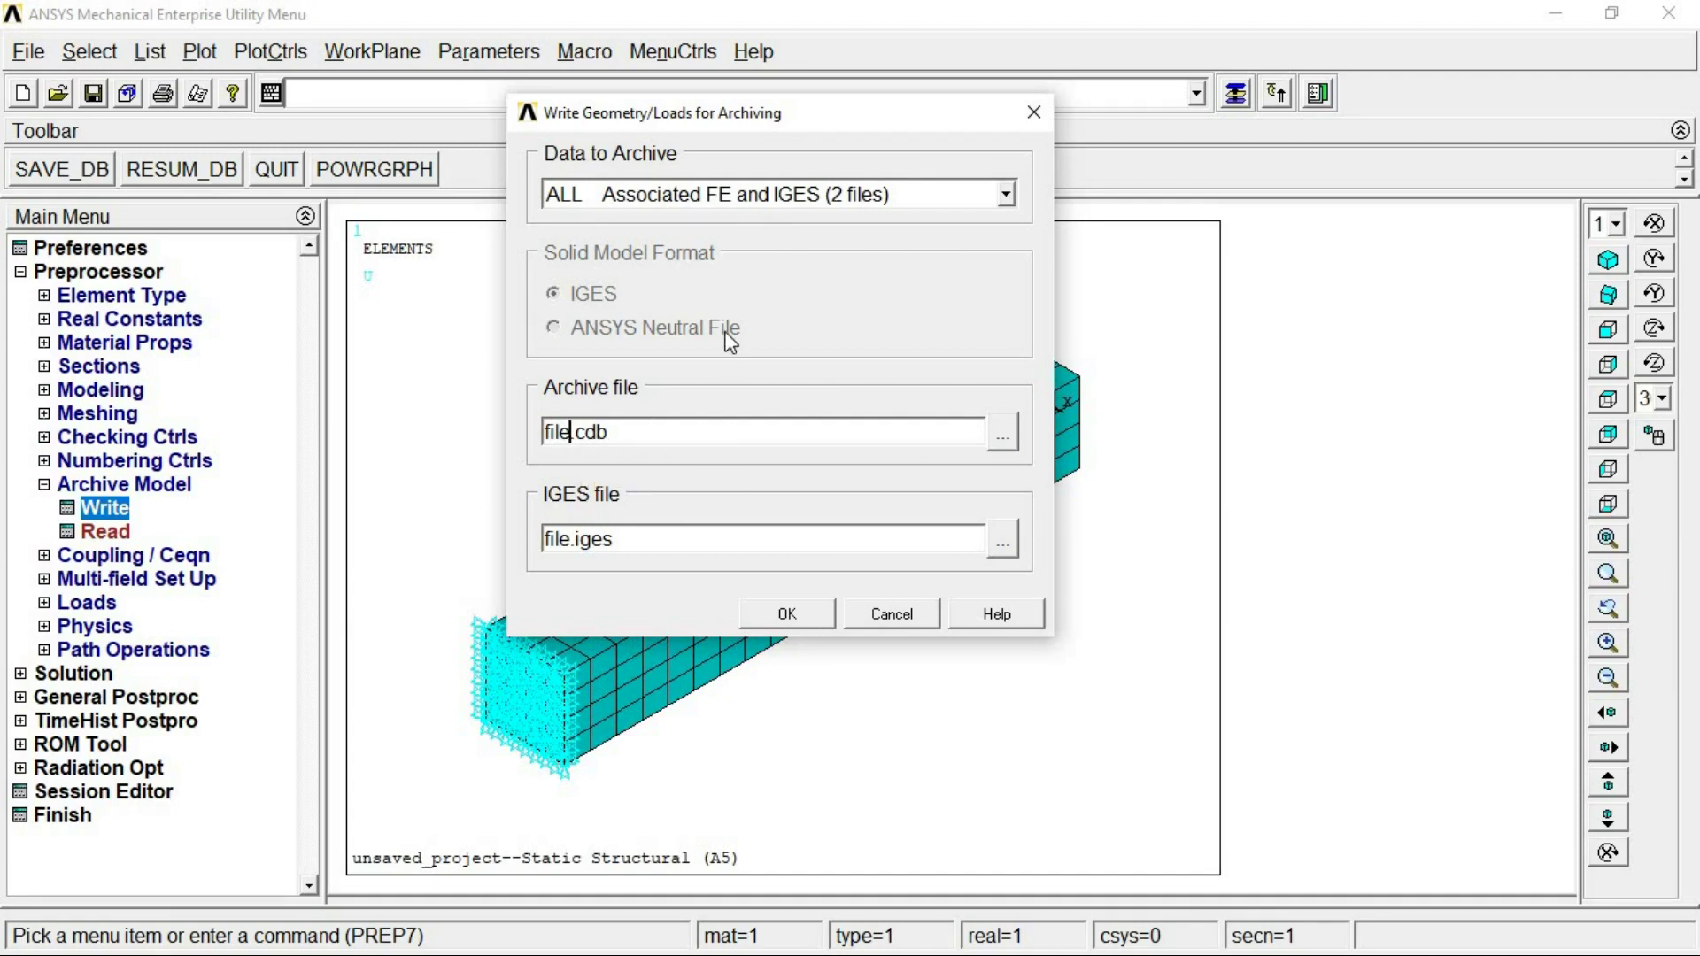
# - Name the archive APDL_FIle.cdb and the IGES file APDL_FIle.iges, then write them
pyautogui.write('_')
pyautogui.press('BackSpace')
pyautogui.press('BackSpace')
pyautogui.press('BackSpace')
pyautogui.press('BackSpace')
pyautogui.press('BackSpace')
pyautogui.write('APDL_FIle')
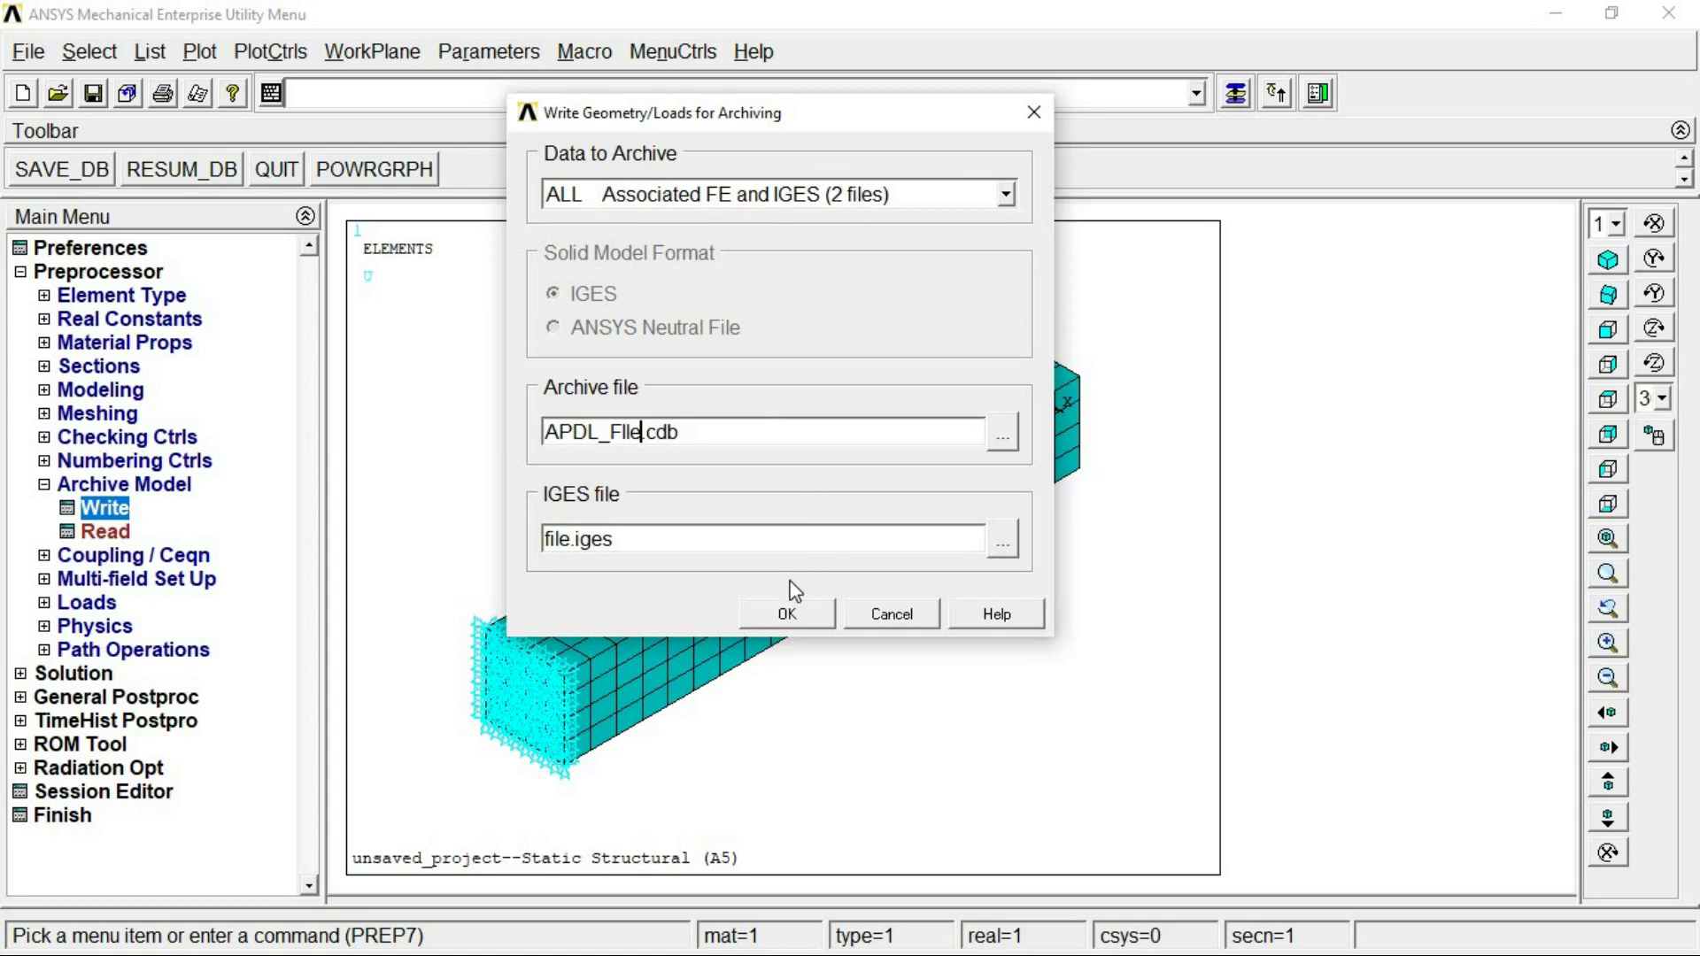
pyautogui.click(559, 540)
pyautogui.press('BackSpace')
pyautogui.press('BackSpace')
pyautogui.press('BackSpace')
pyautogui.press('BackSpace')
pyautogui.press('BackSpace')
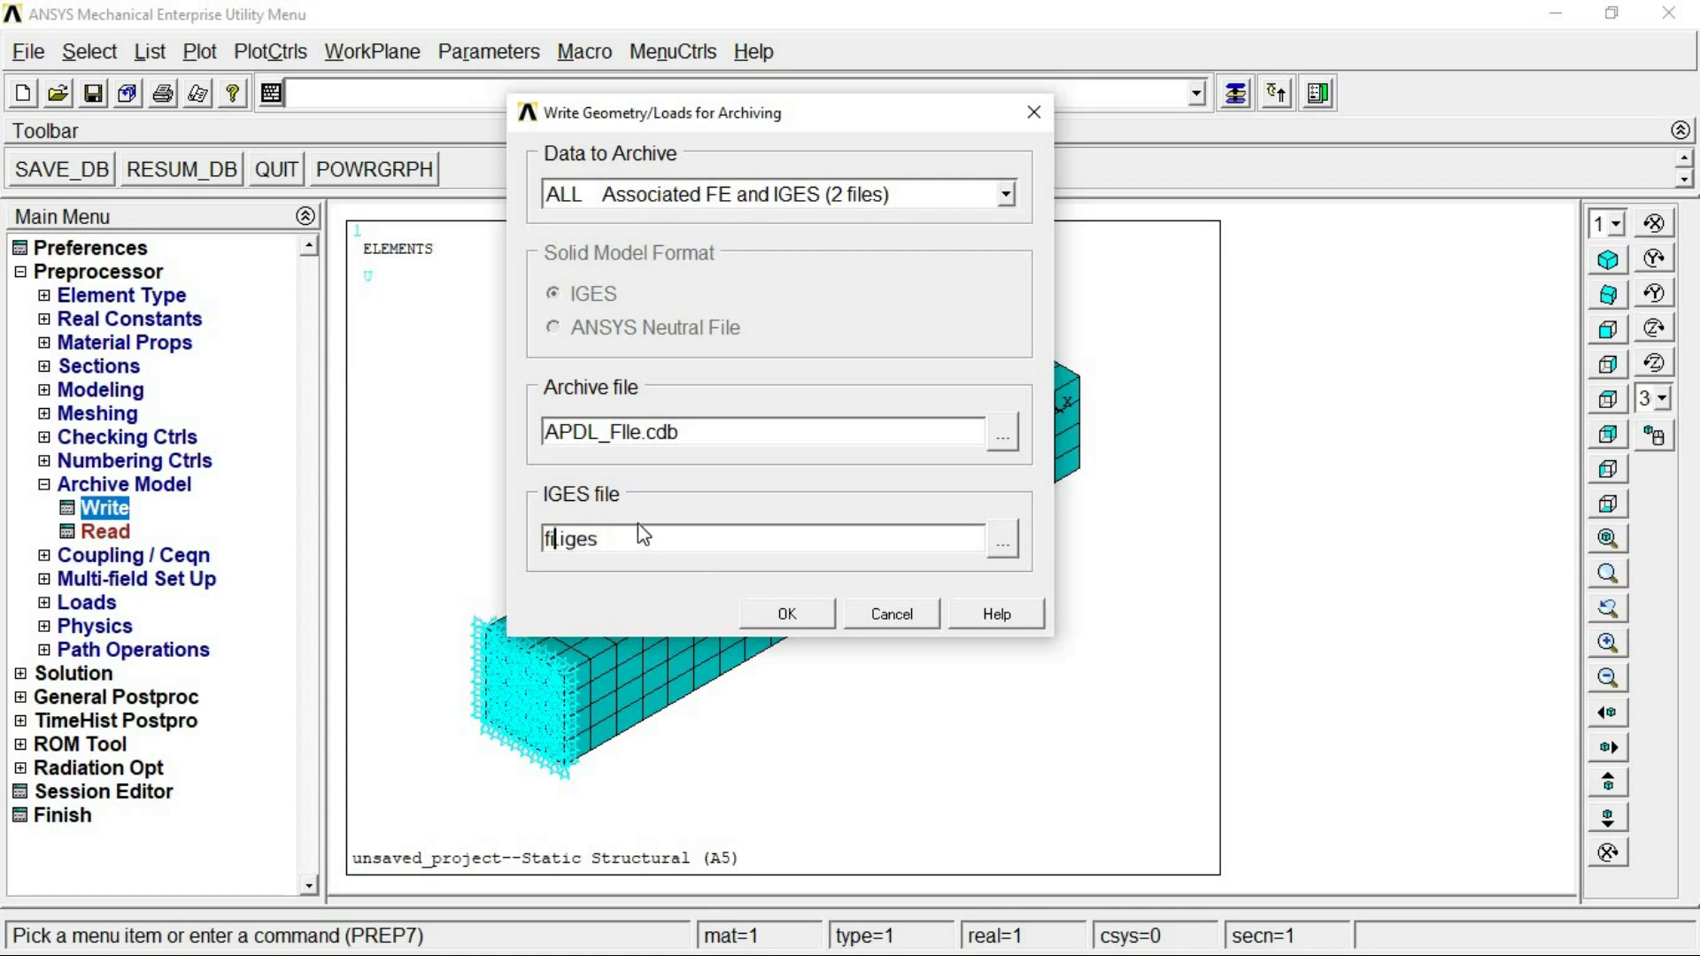
pyautogui.write('AD')
pyautogui.press('BackSpace')
pyautogui.write('PDL_FIle')
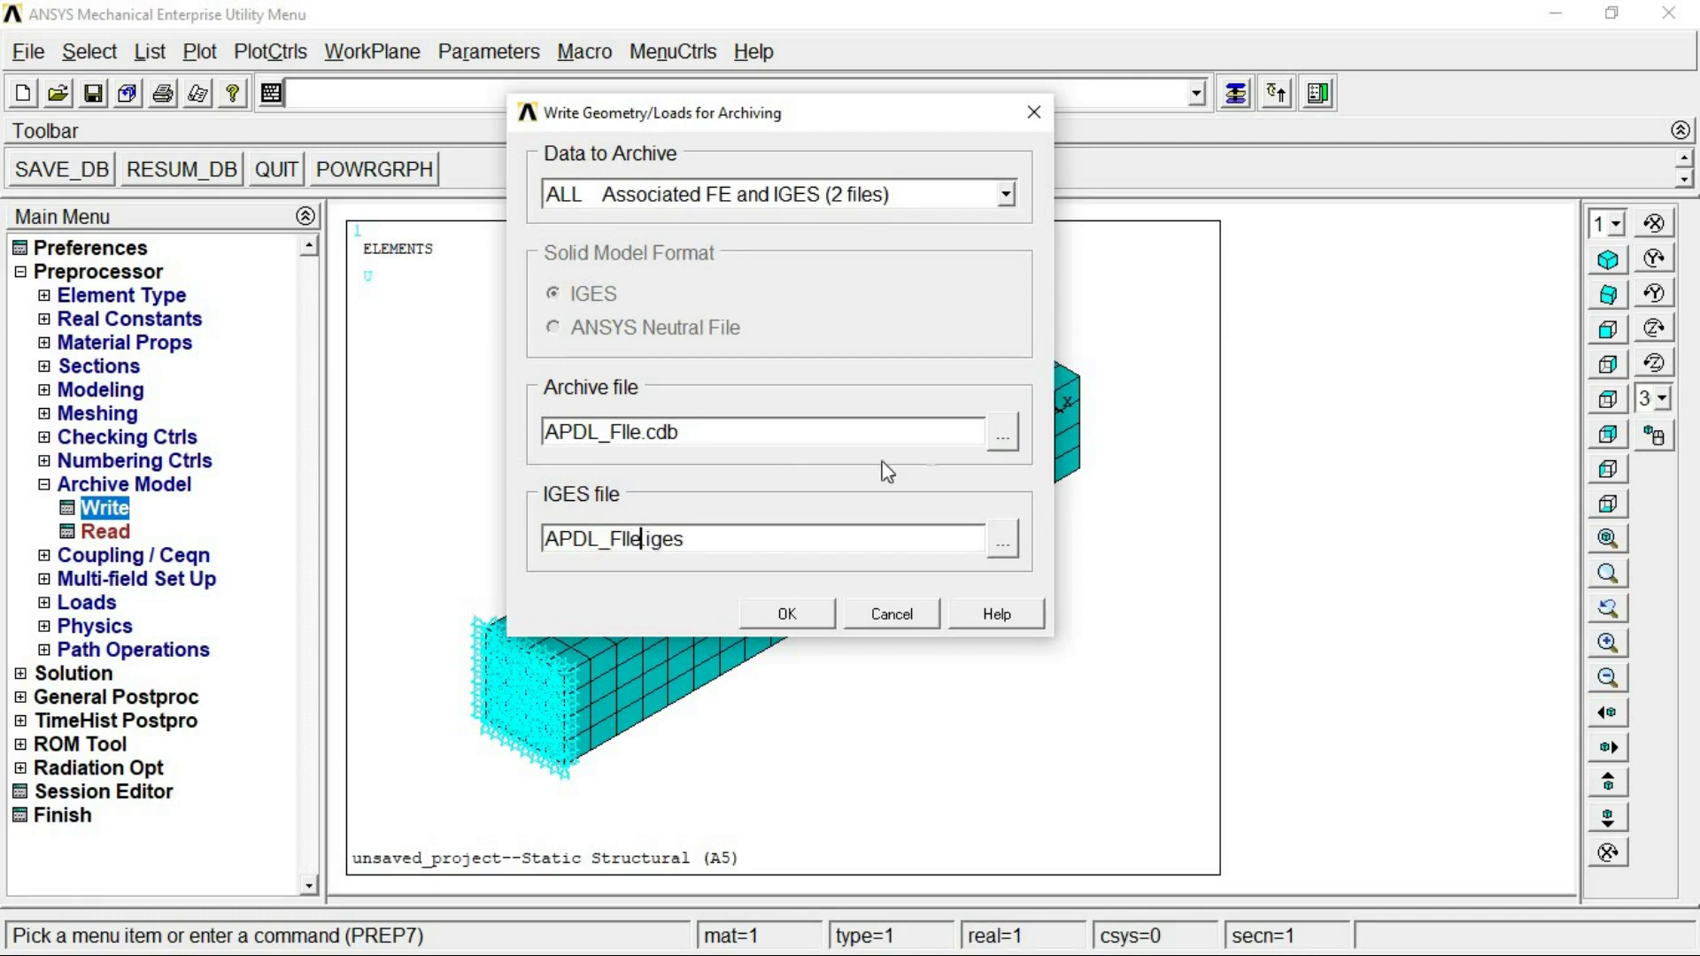
pyautogui.click(1002, 439)
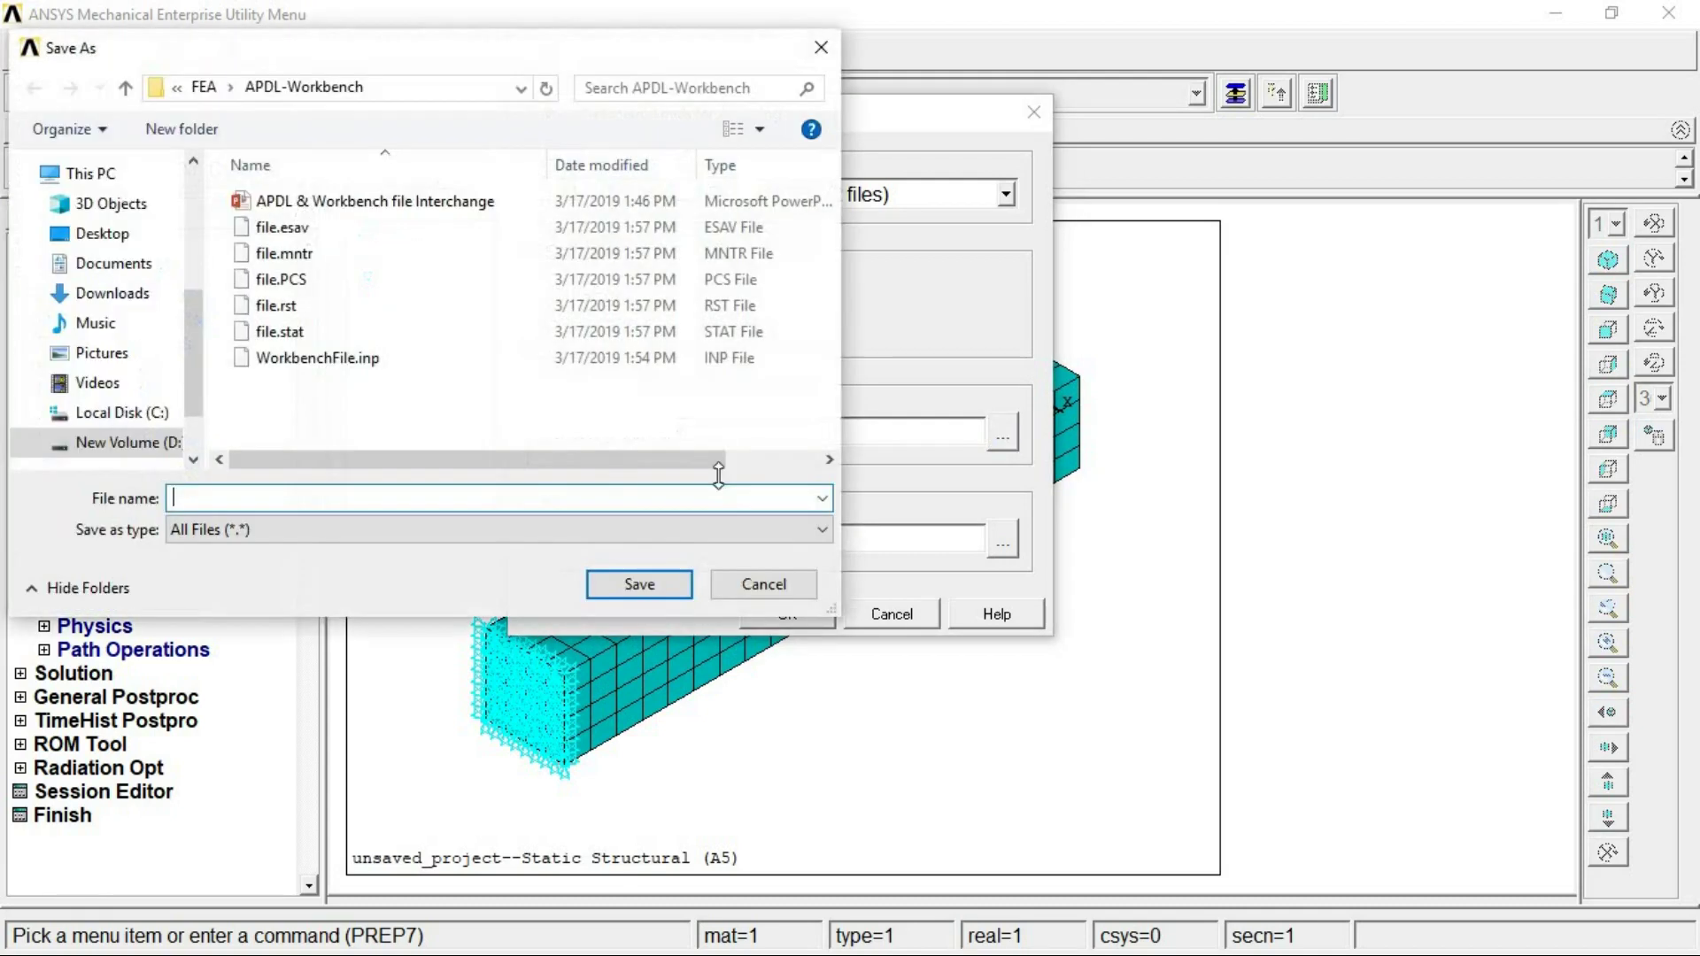
pyautogui.click(801, 599)
pyautogui.click(801, 611)
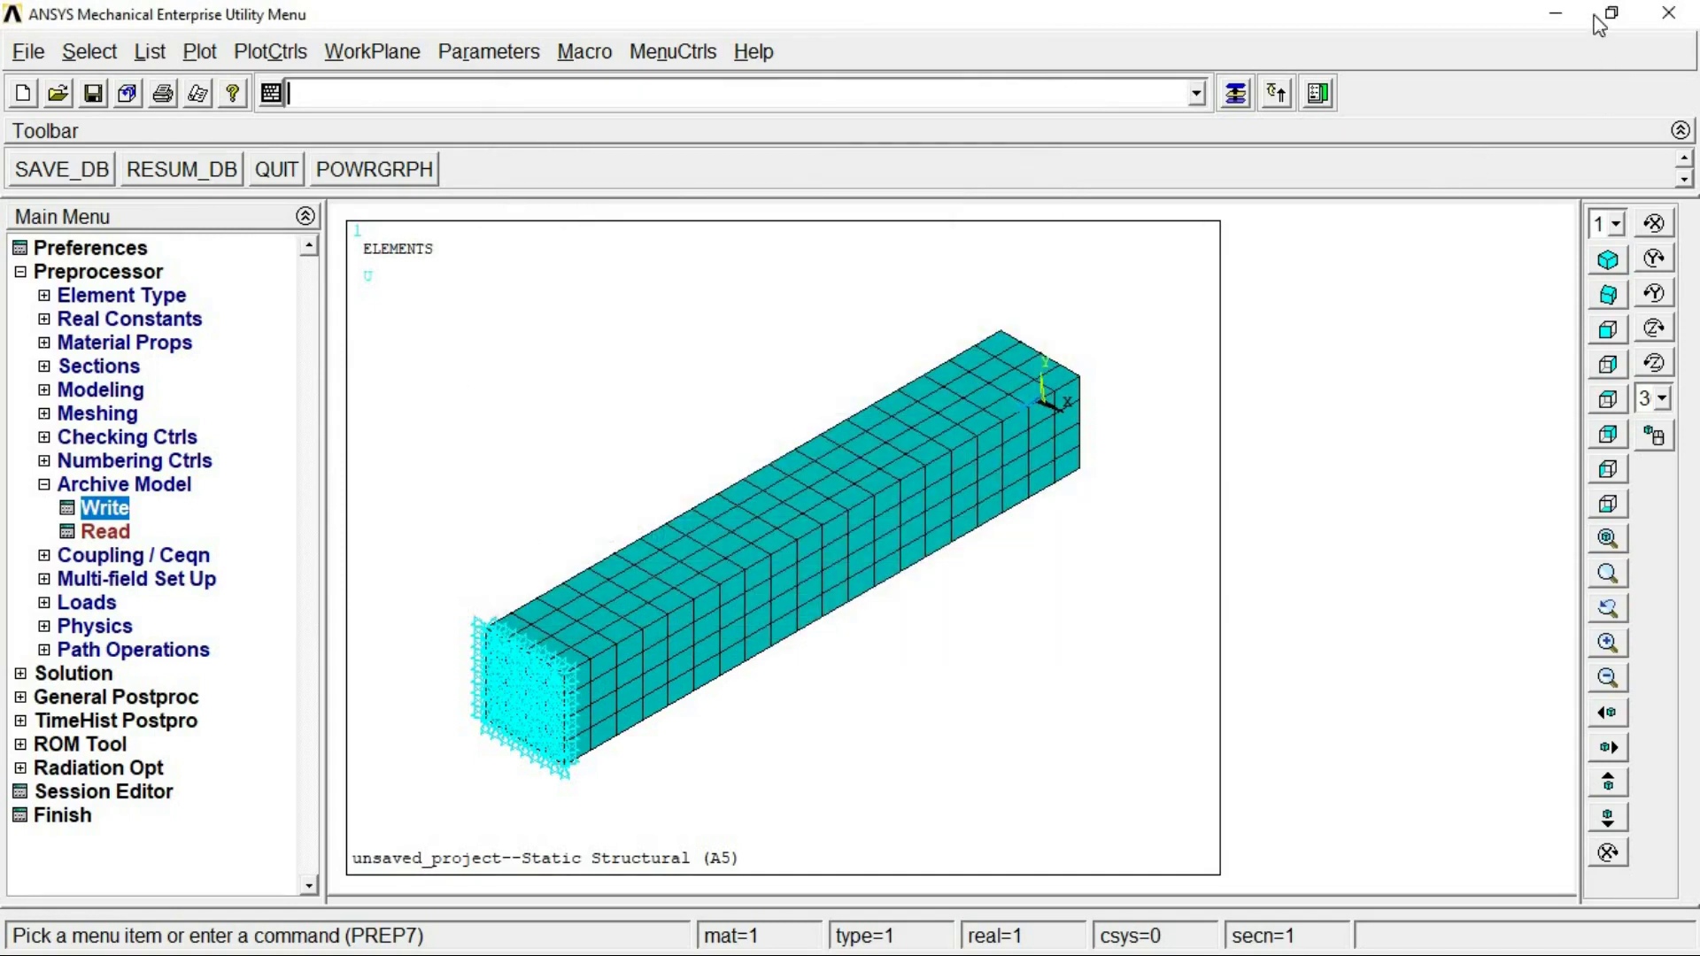
pyautogui.click(39, 51)
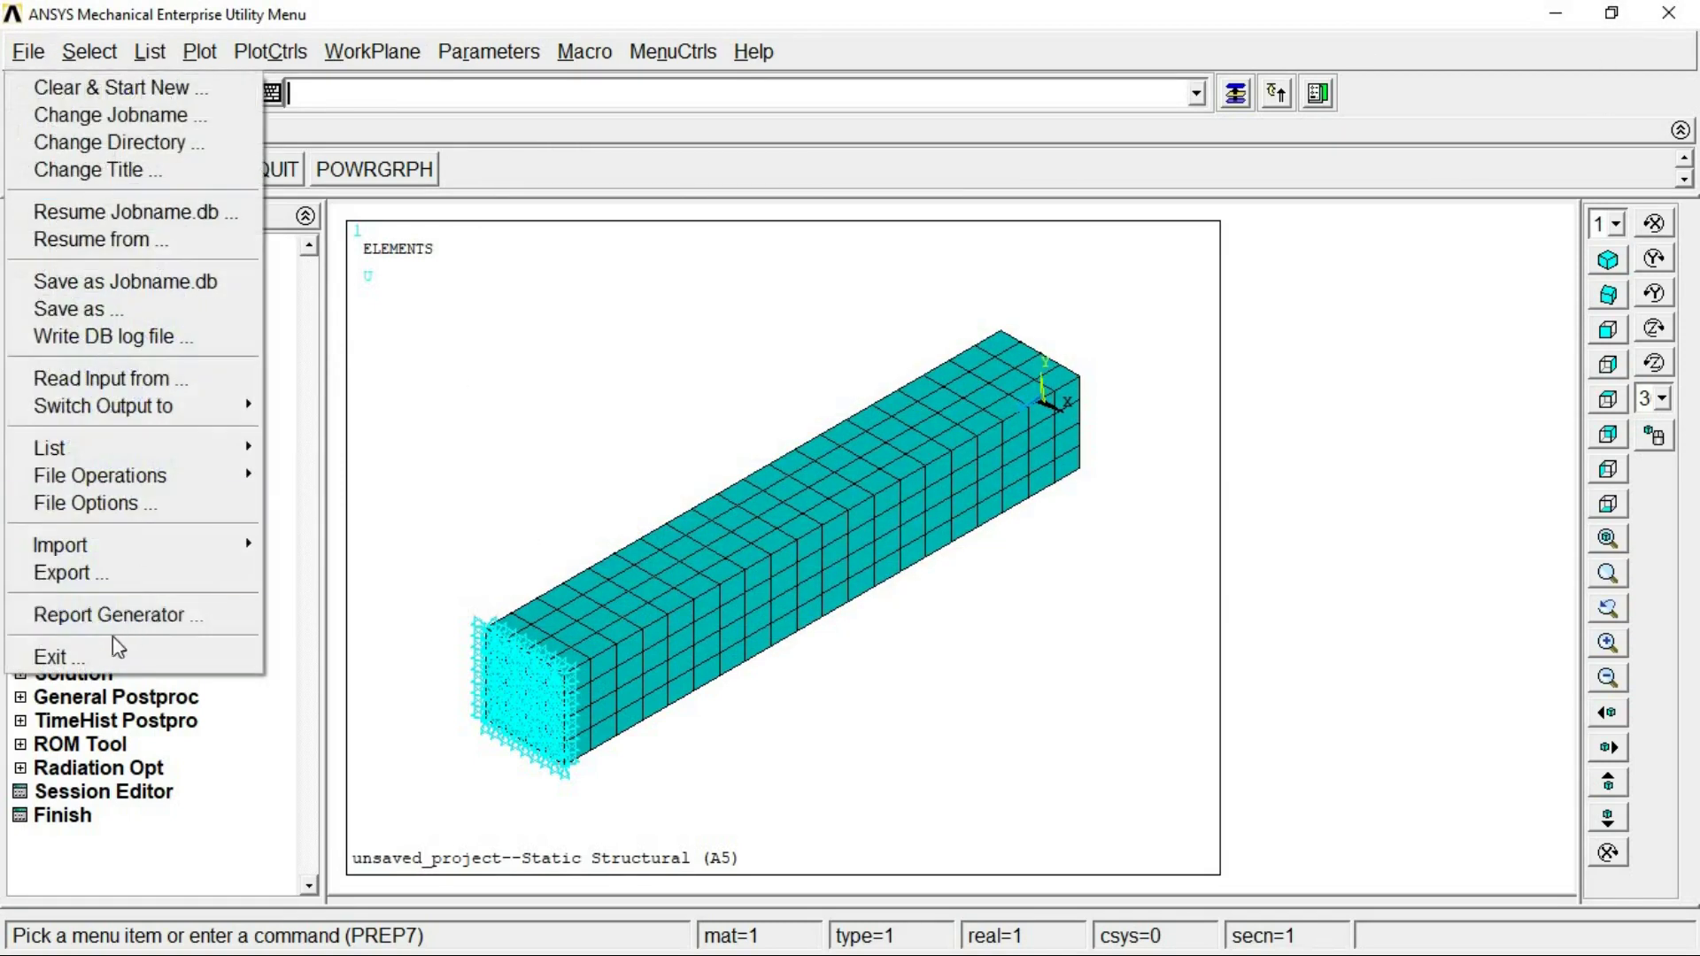
# - Exit Mechanical APDL with the Quit - No Save! option
pyautogui.click(71, 656)
pyautogui.click(993, 503)
pyautogui.click(691, 576)
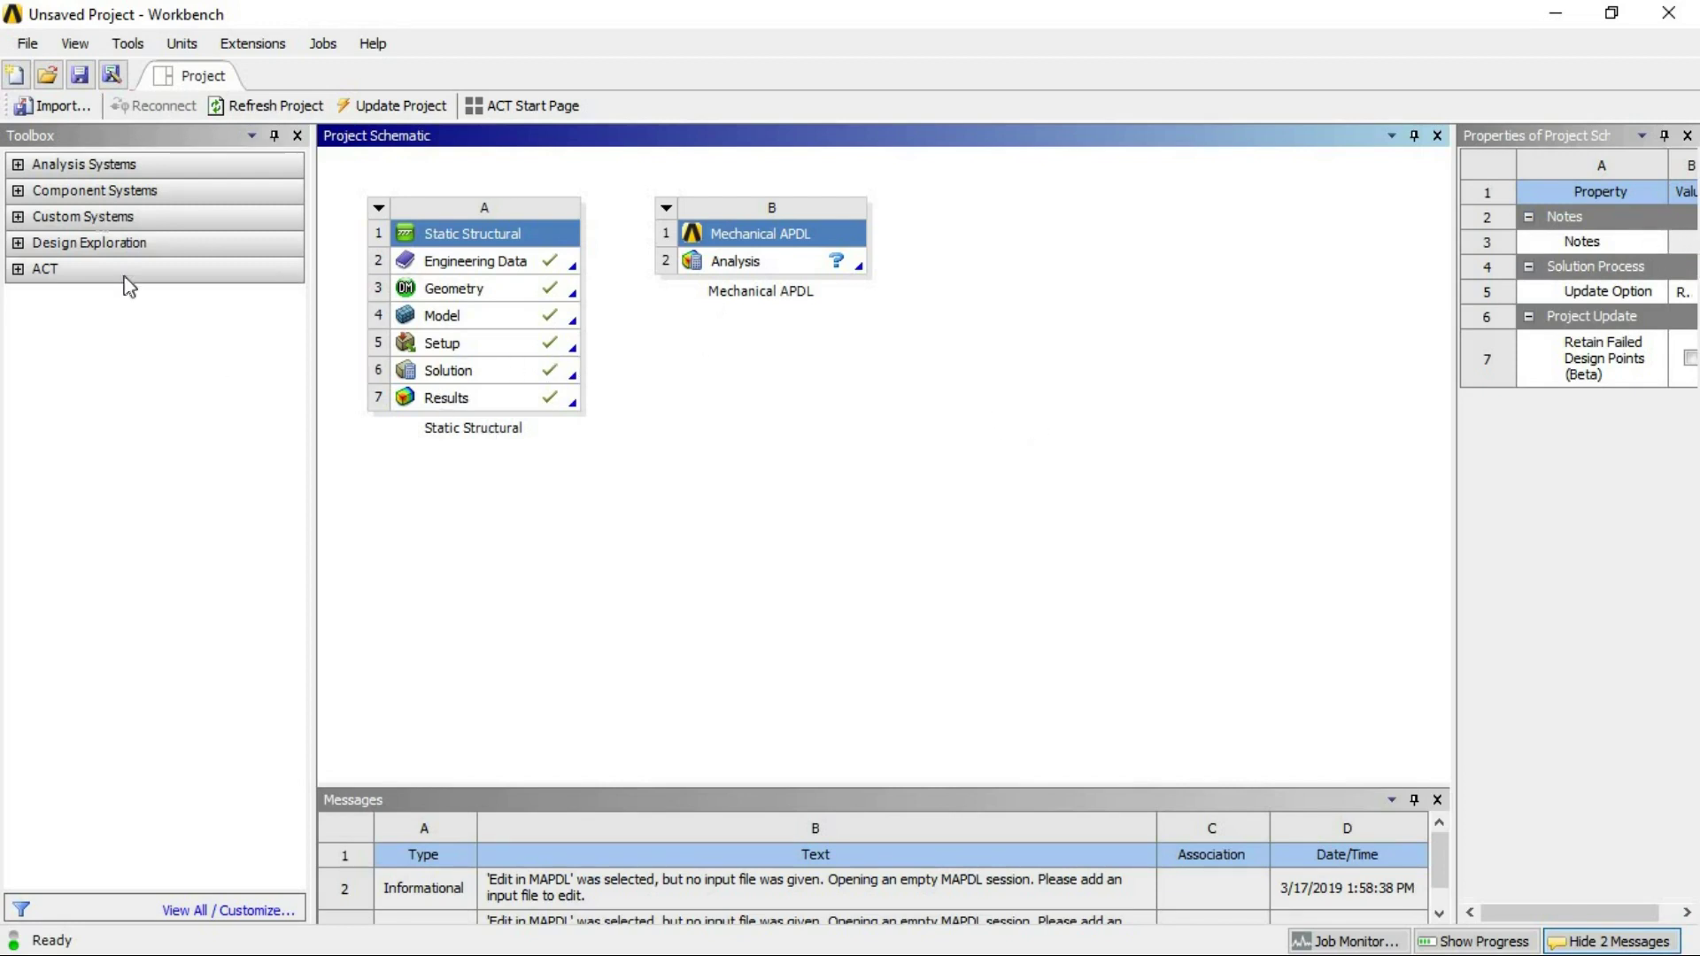
# - Place an External Model component system in the schematic and edit its Setup cell
pyautogui.click(17, 191)
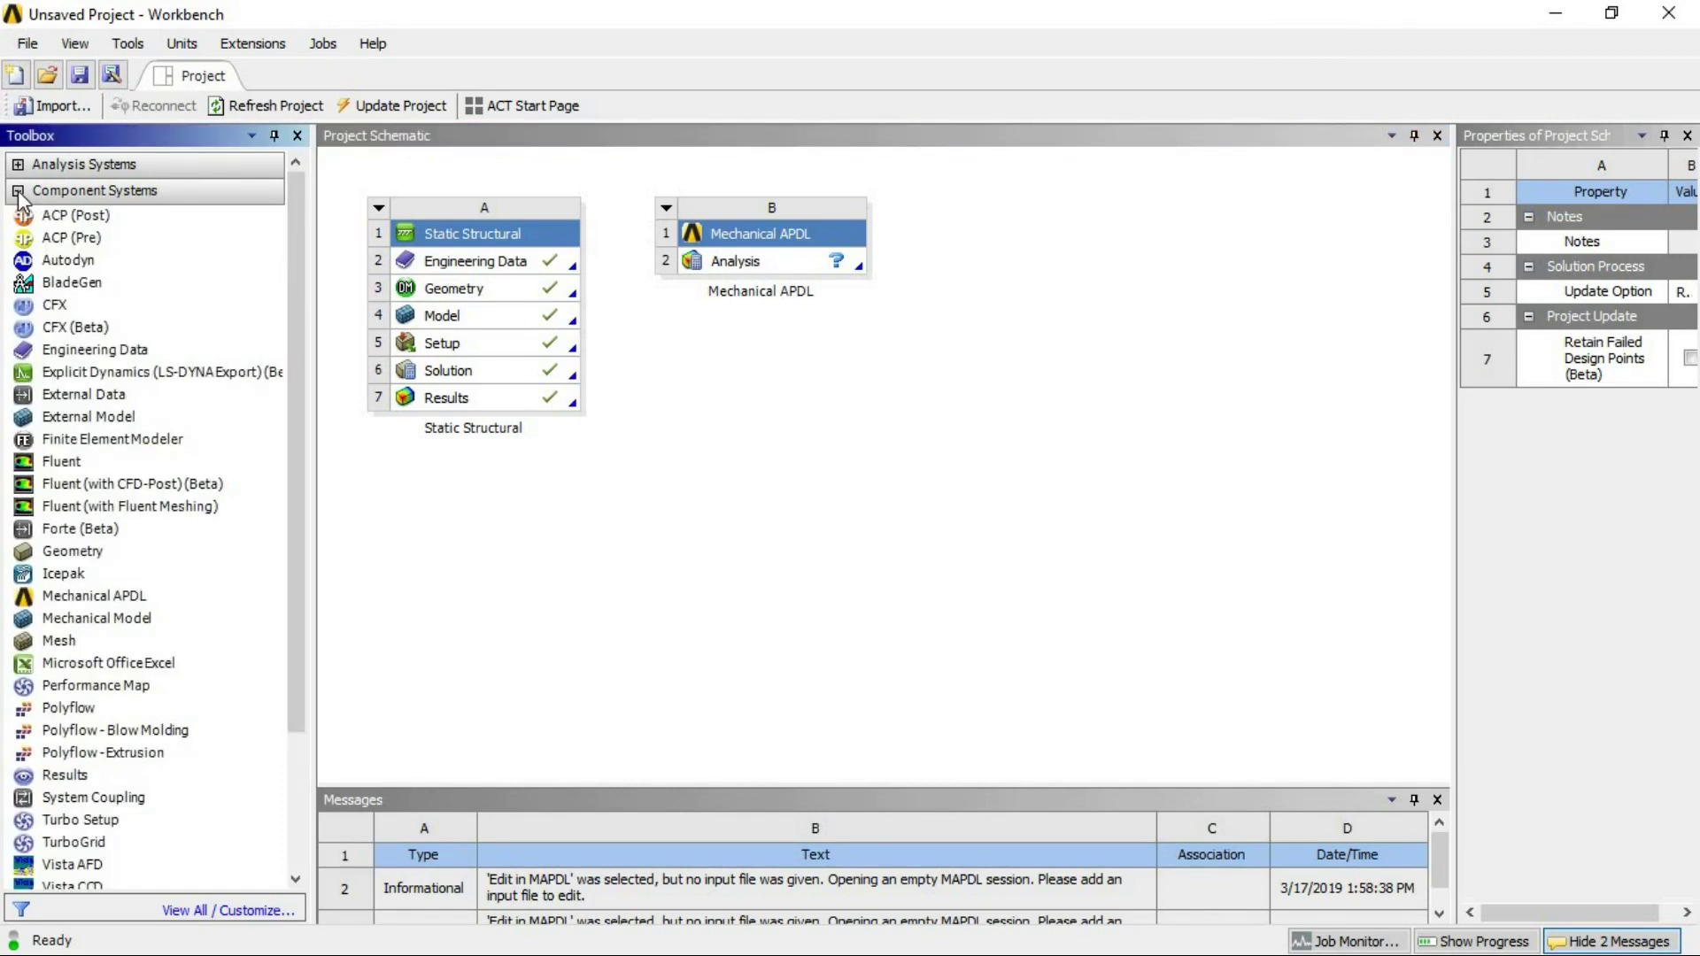
pyautogui.moveTo(97, 417); pyautogui.dragTo(1043, 256)
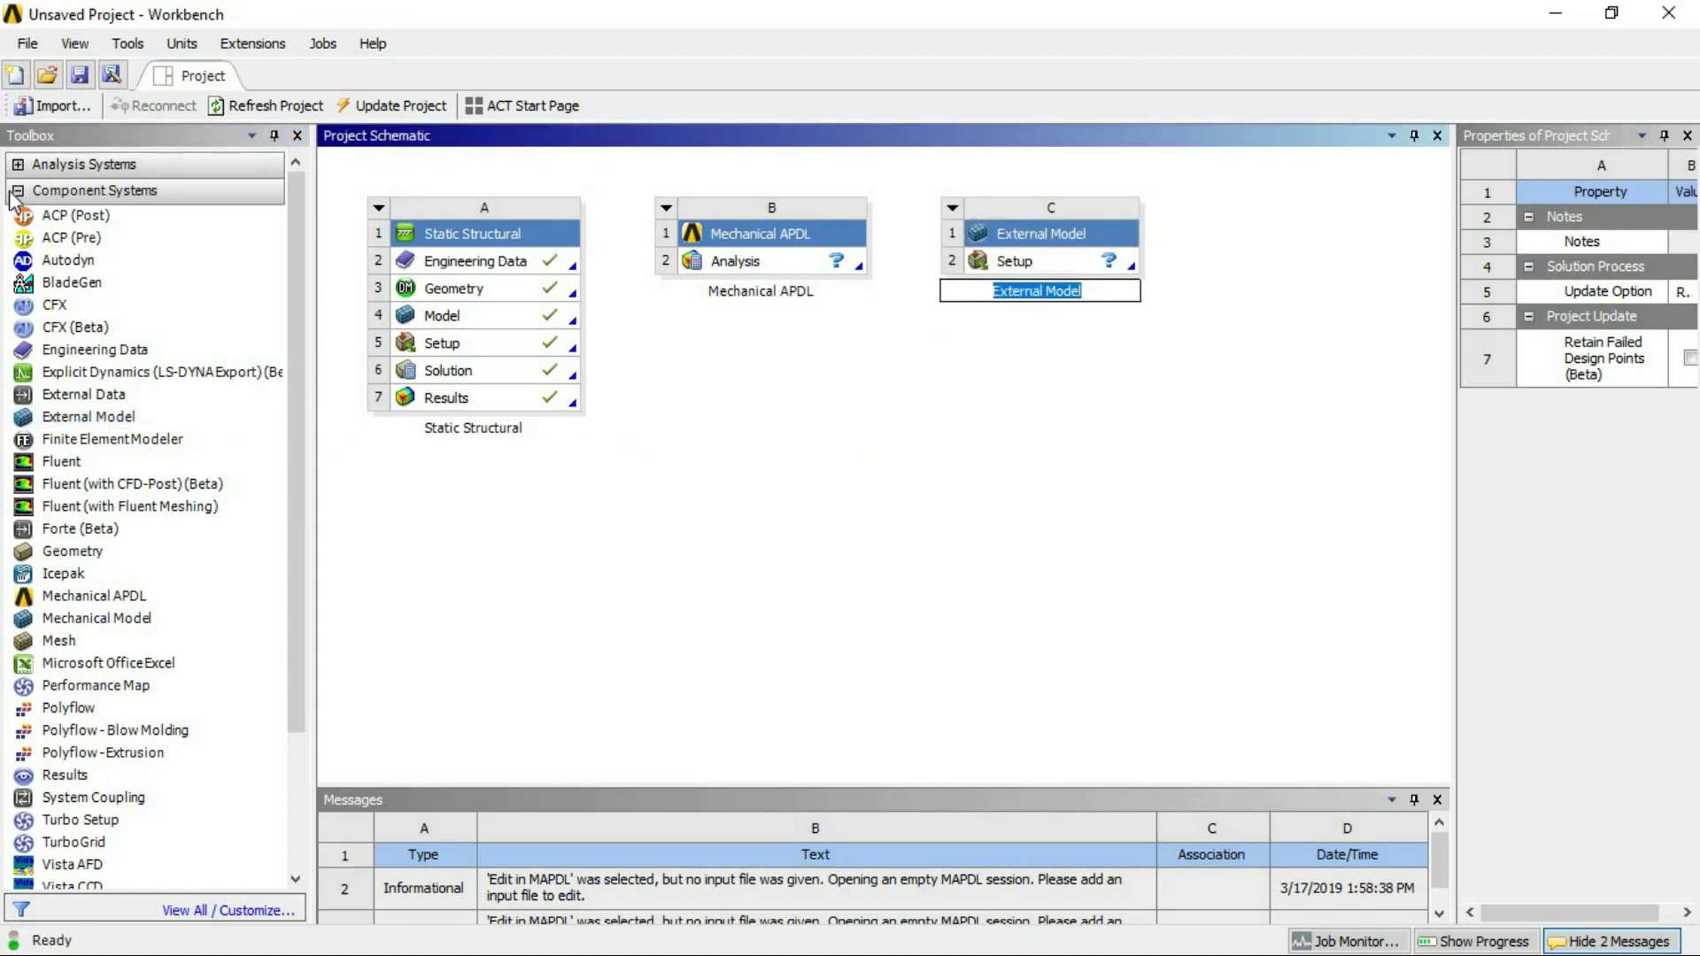
pyautogui.click(17, 192)
pyautogui.click(1044, 266)
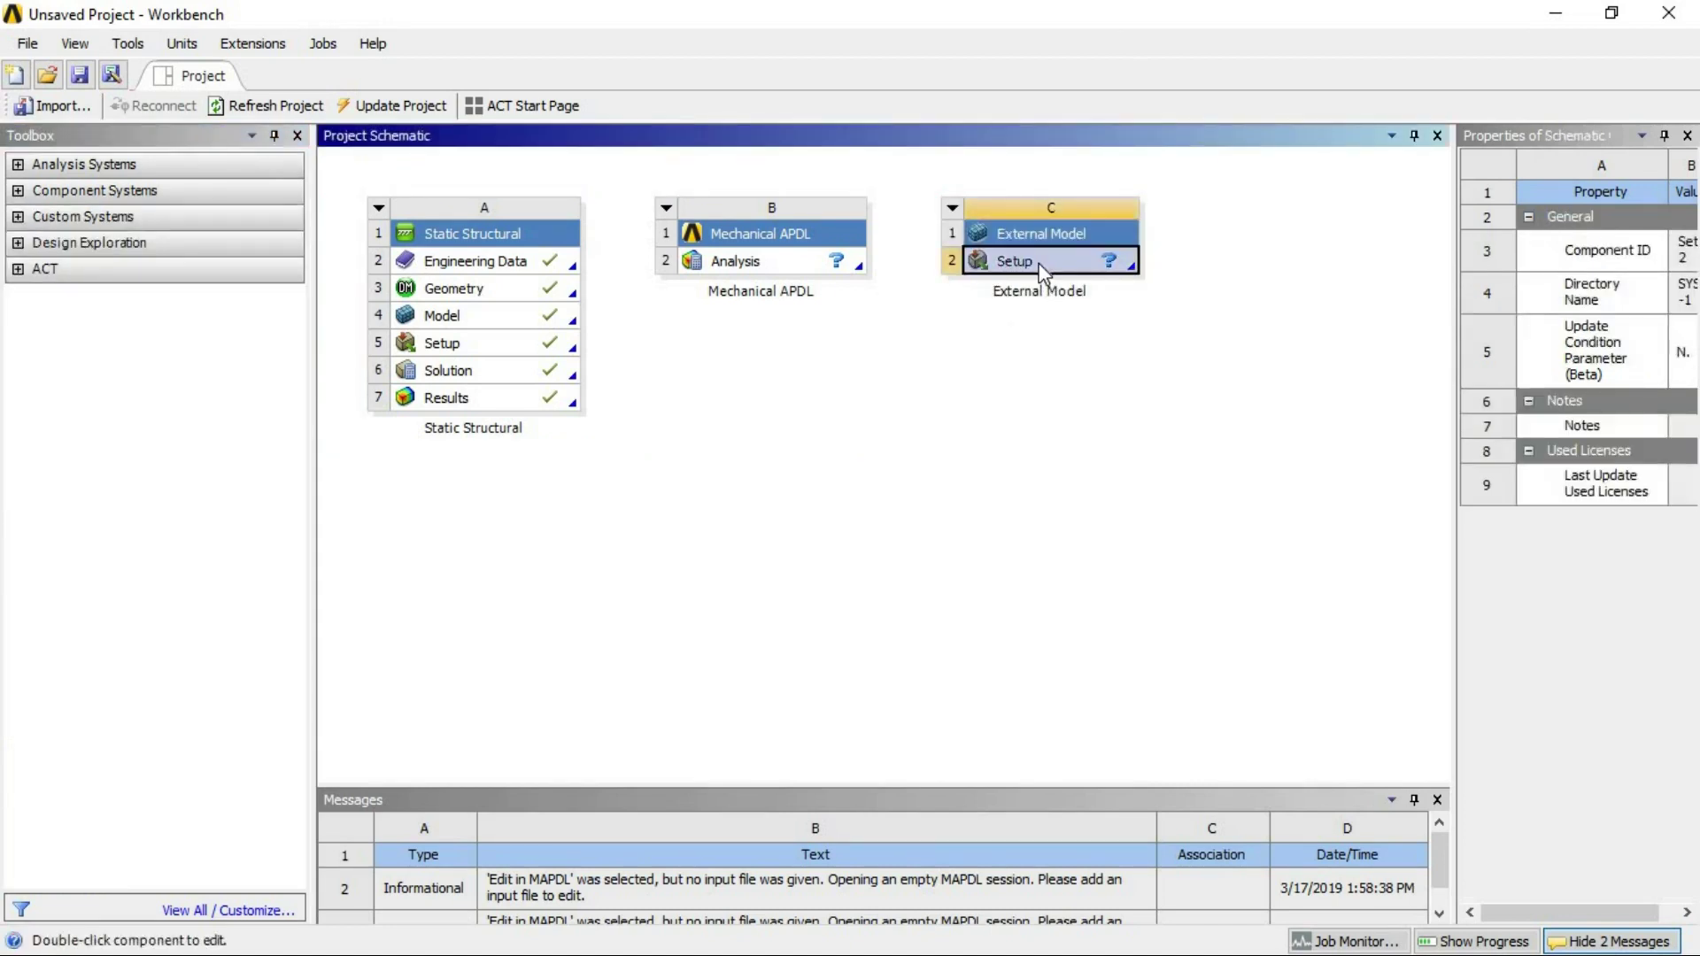
pyautogui.rightClick(1042, 266)
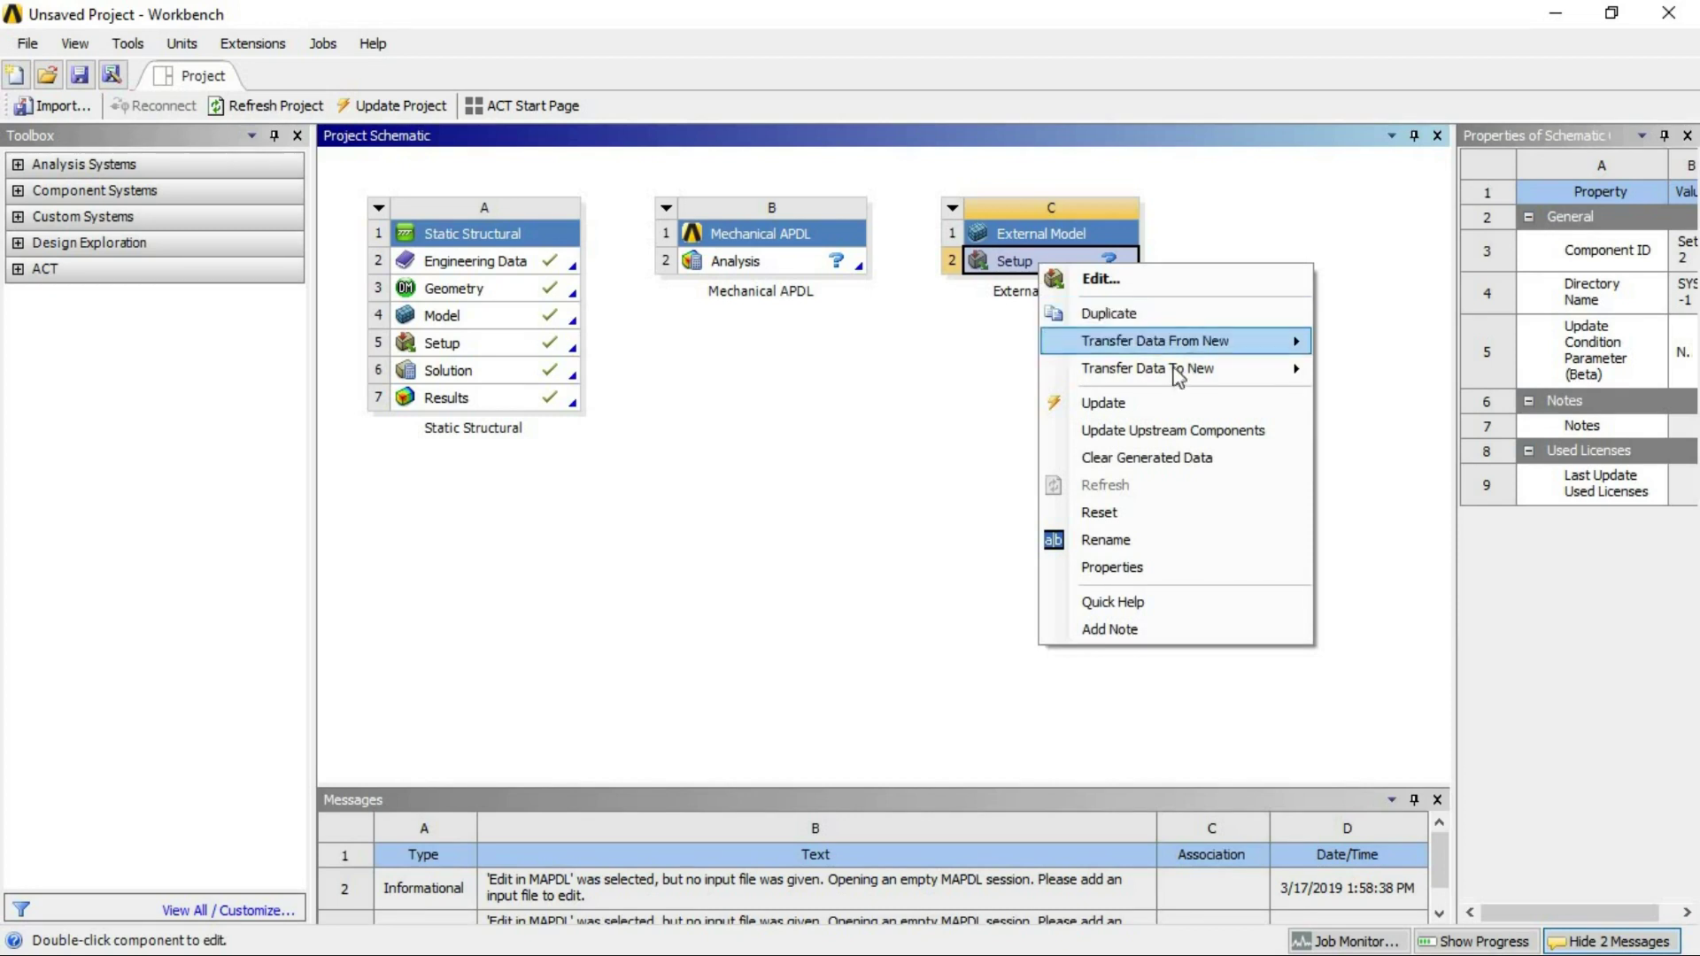
pyautogui.moveTo(1192, 350)
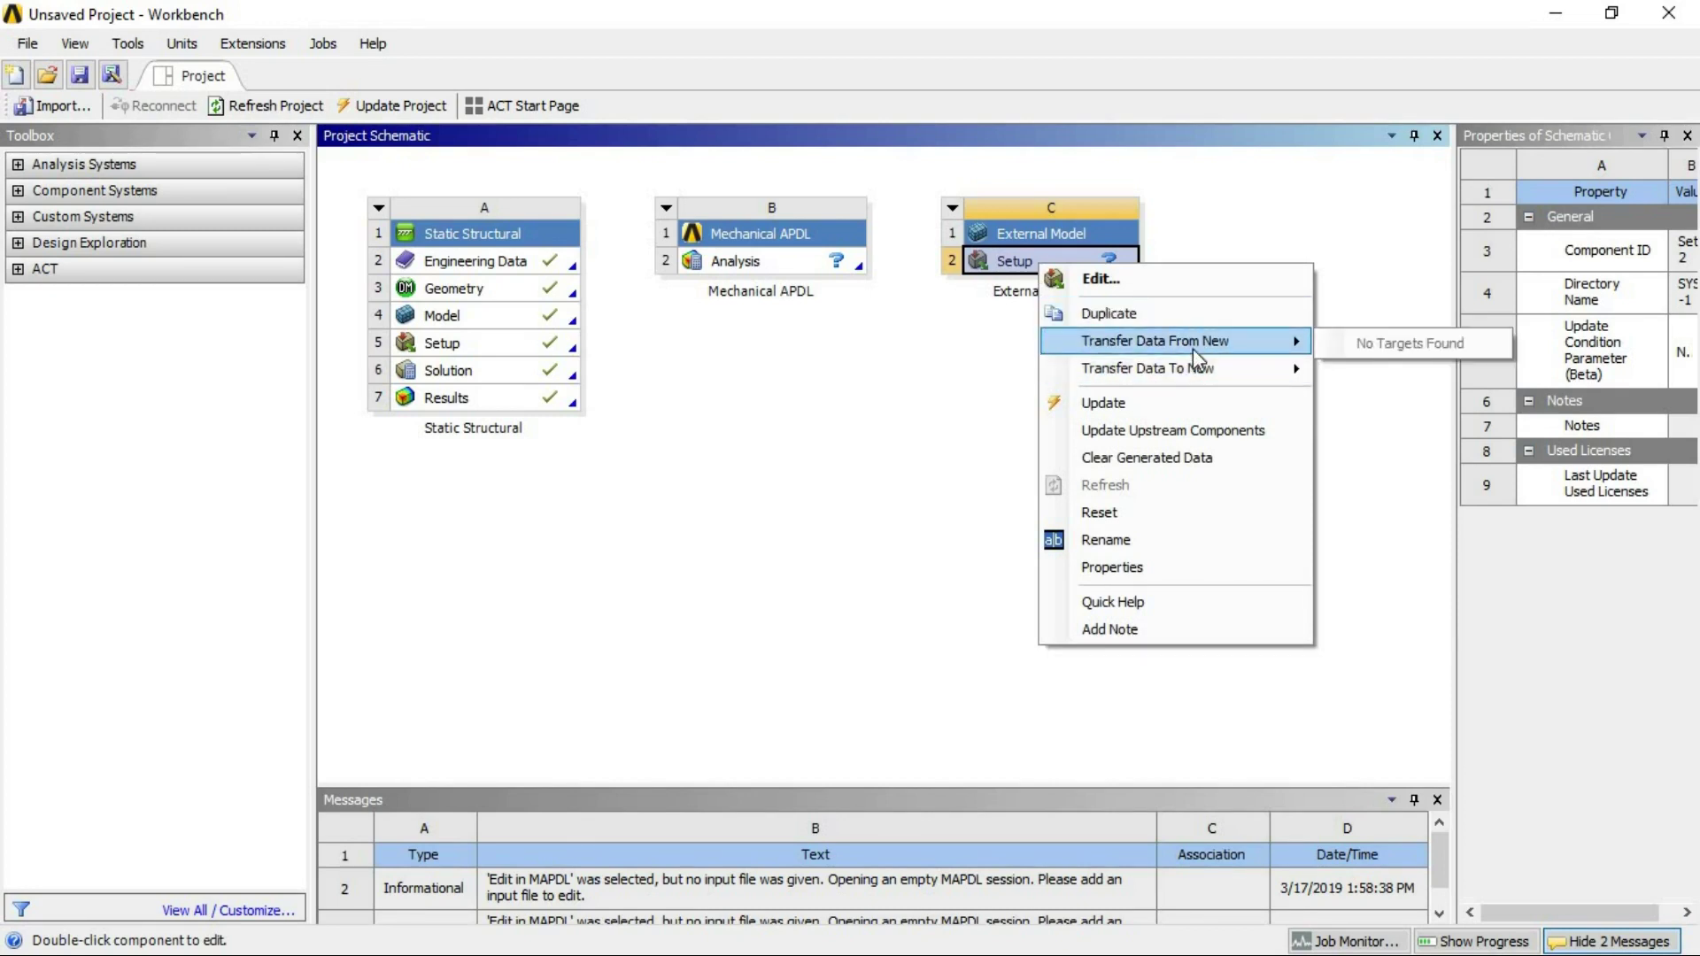
pyautogui.click(1099, 279)
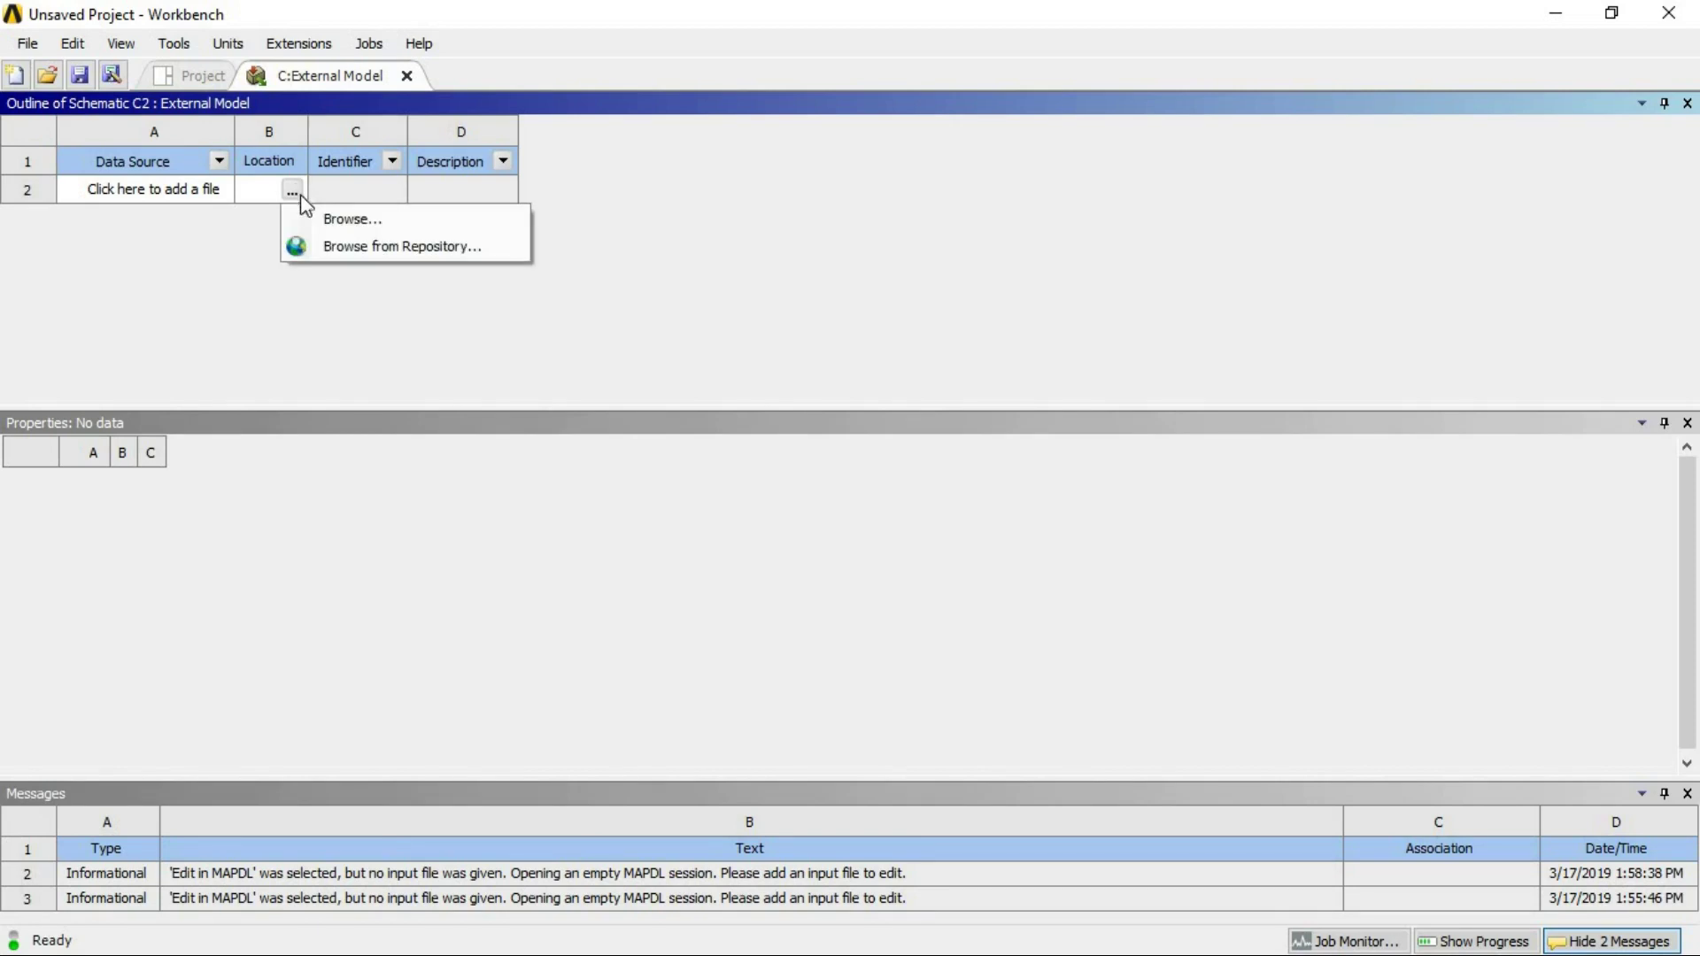
# - Load D:\FEA\APDL-Workbench\APDL_File.cdb as the External Model data source and close the editor
pyautogui.click(341, 219)
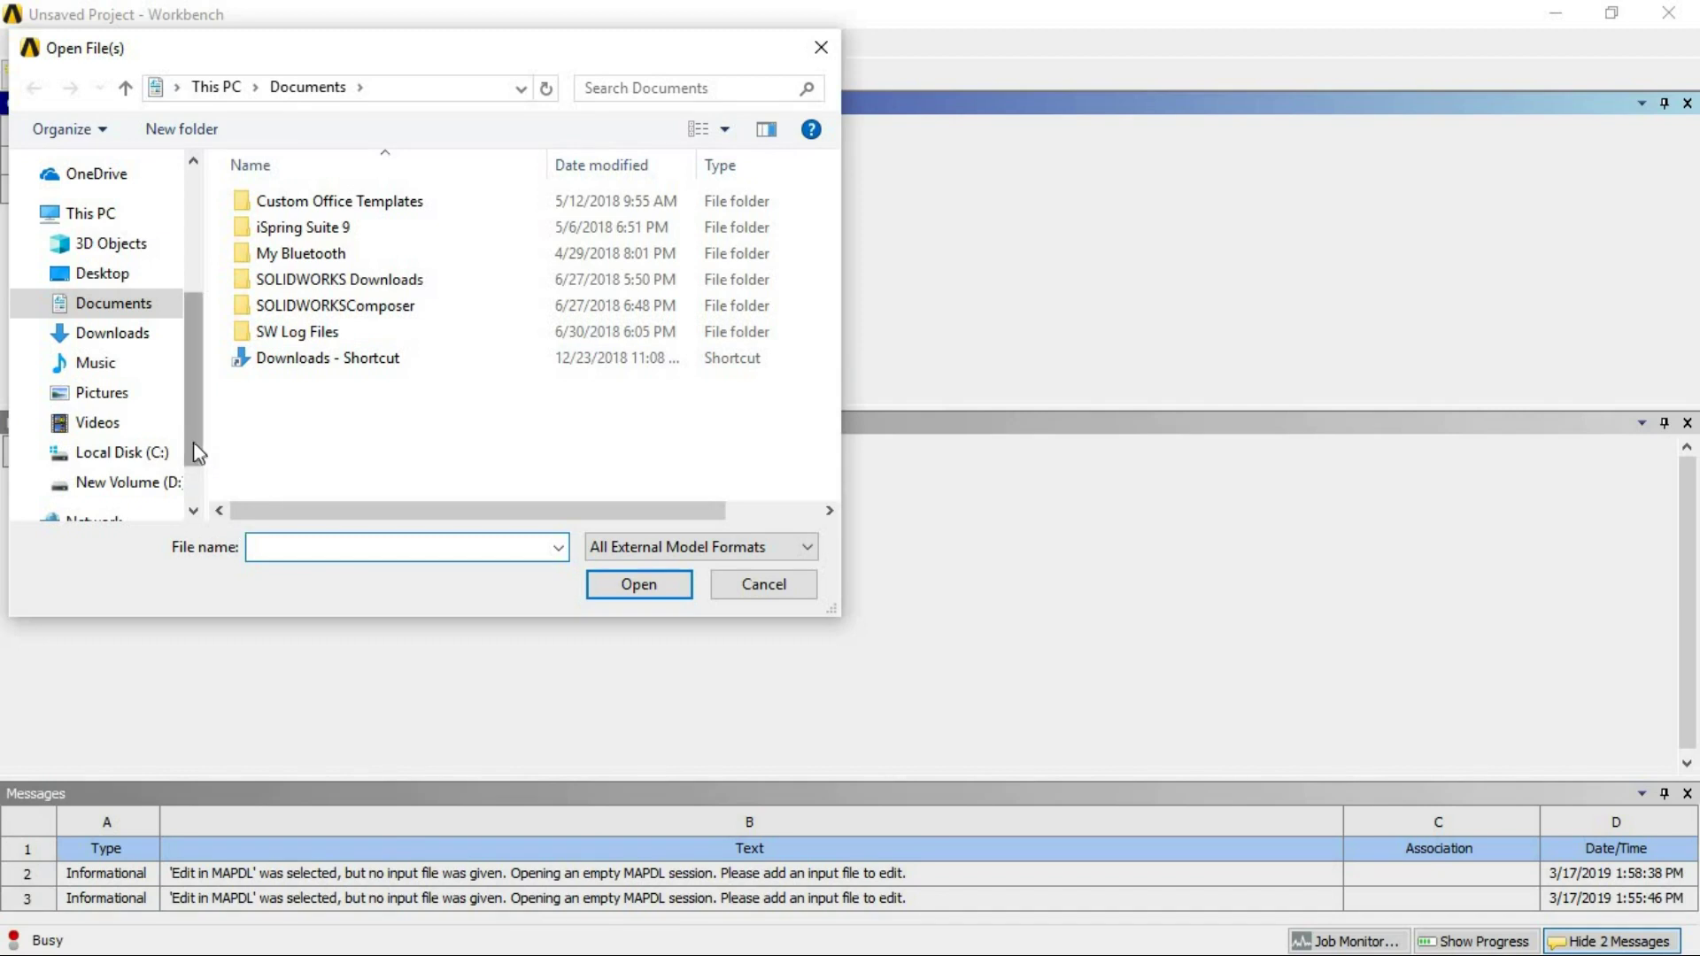
pyautogui.scroll(-1, 177, 454)
pyautogui.click(149, 403)
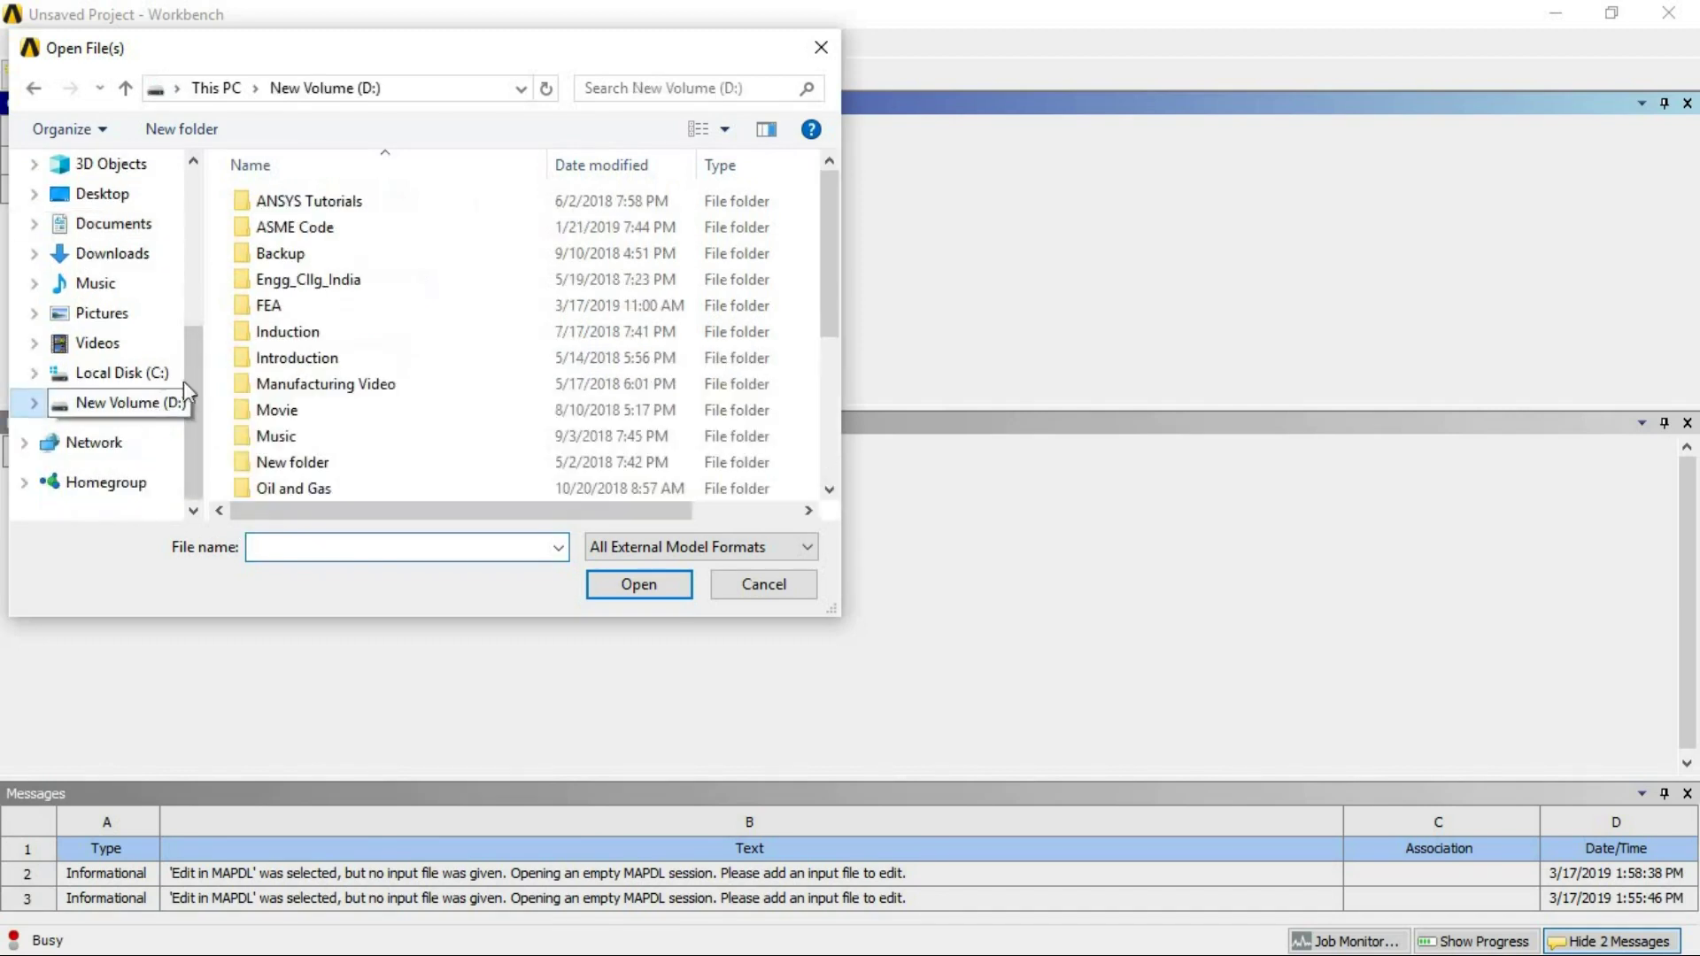
pyautogui.doubleClick(282, 310)
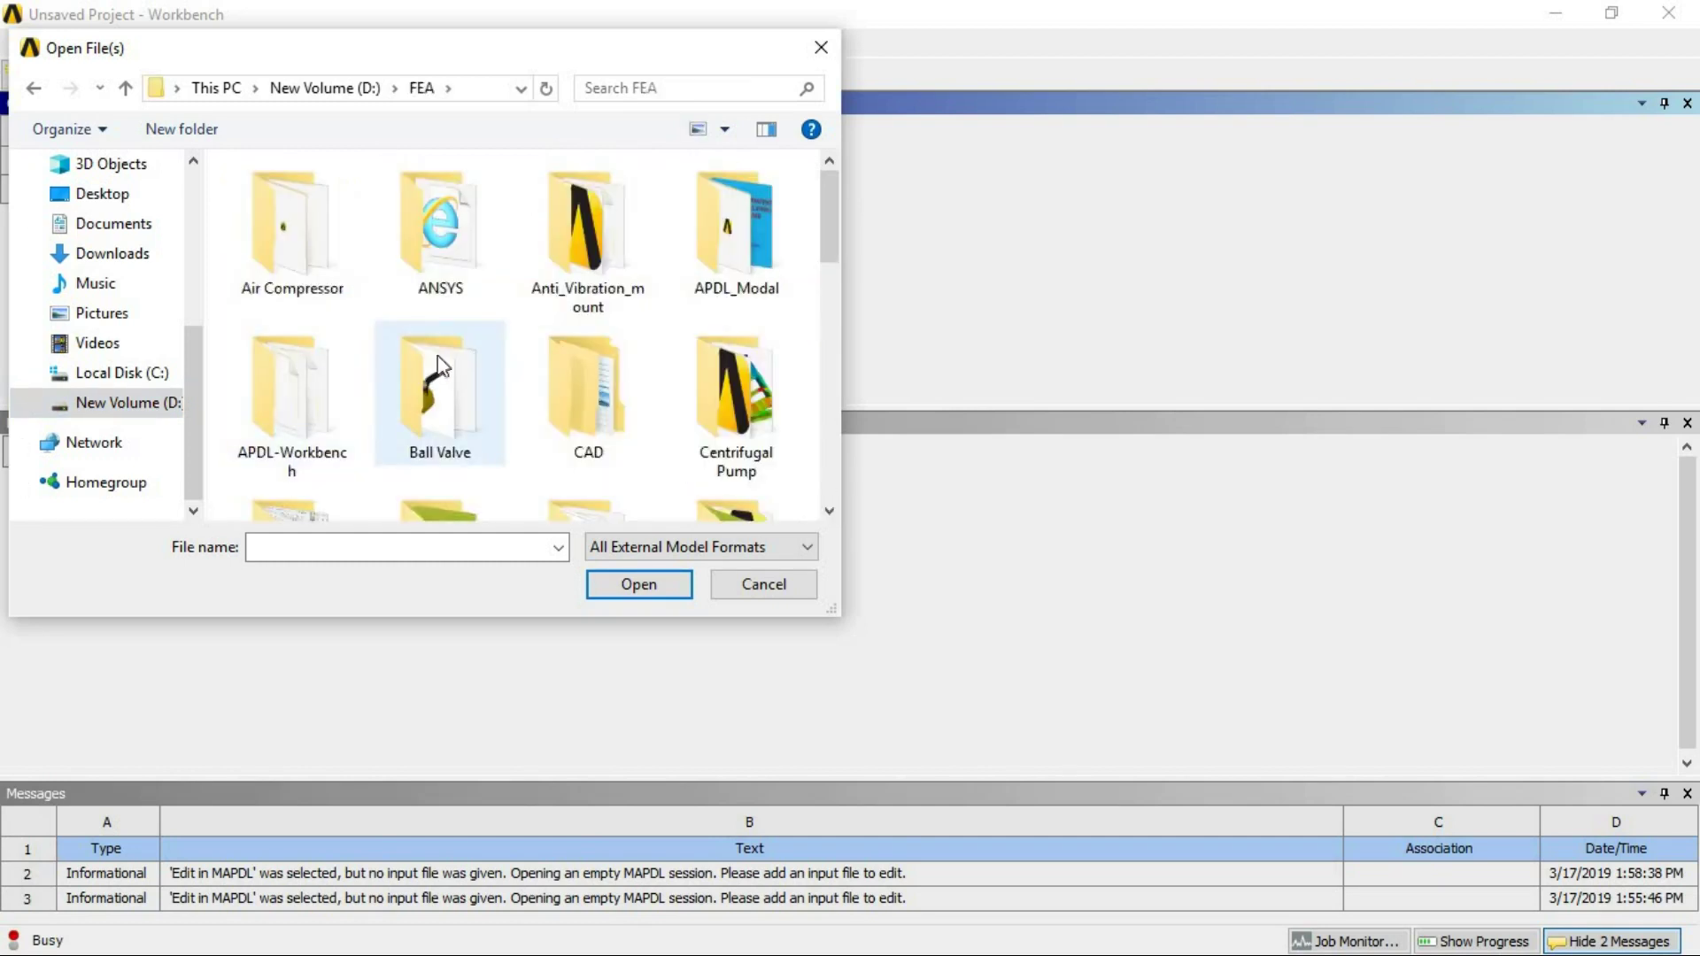
pyautogui.doubleClick(294, 416)
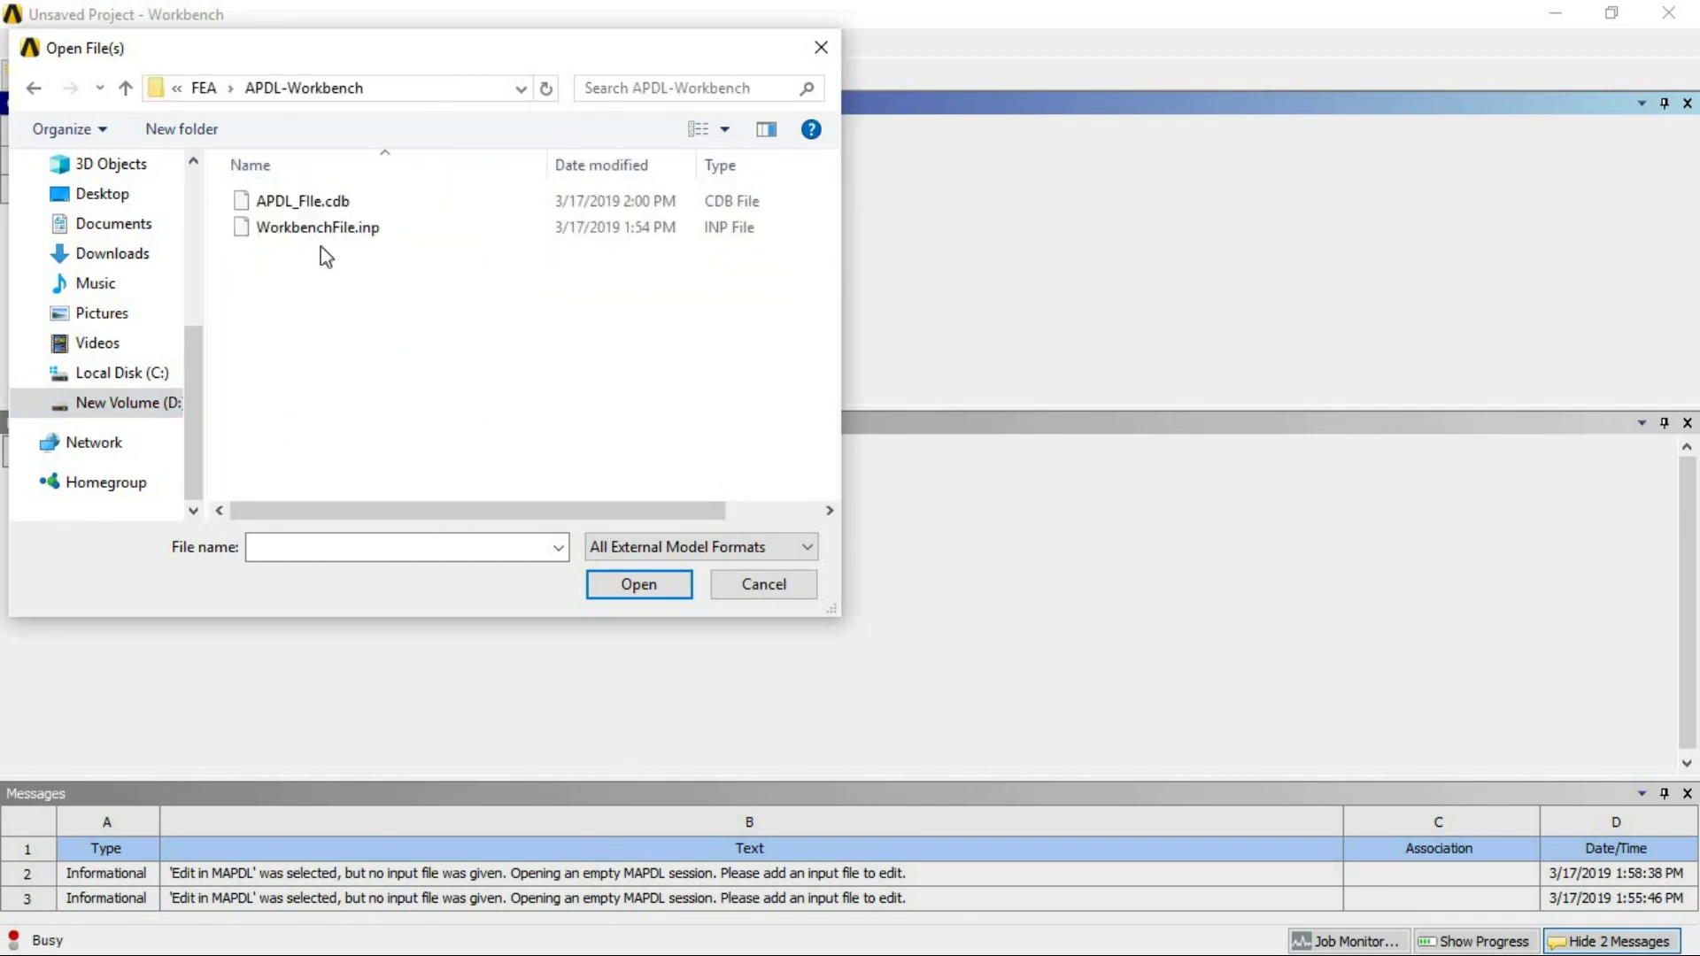
pyautogui.doubleClick(285, 203)
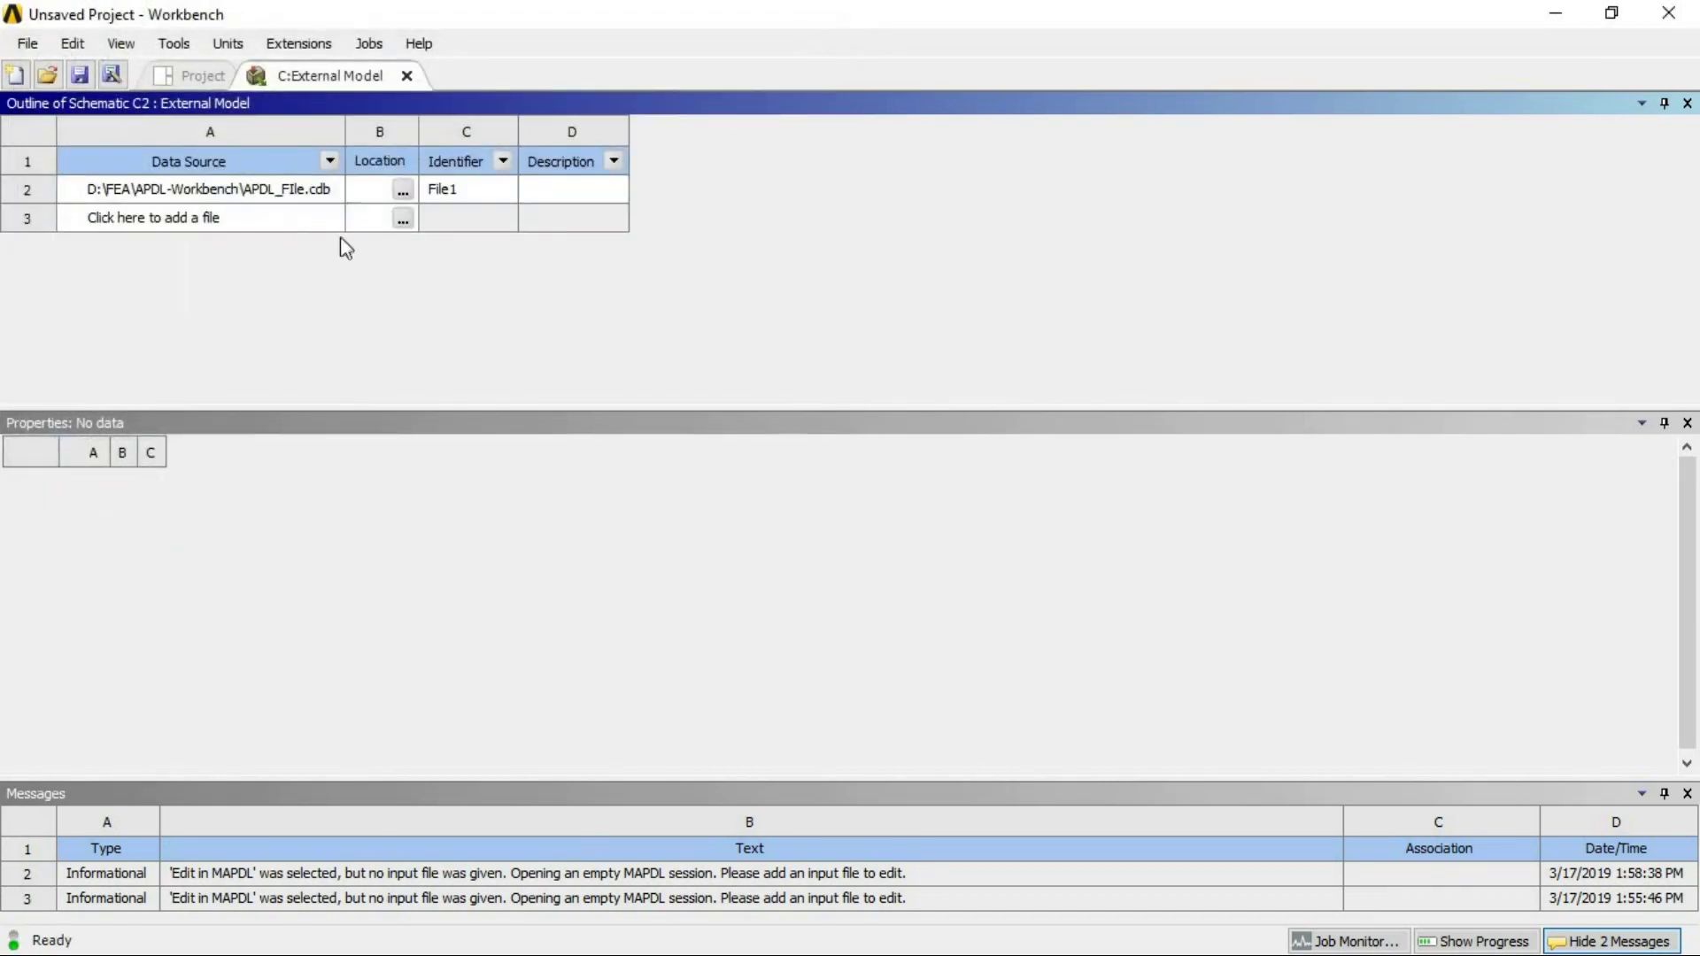
pyautogui.click(408, 76)
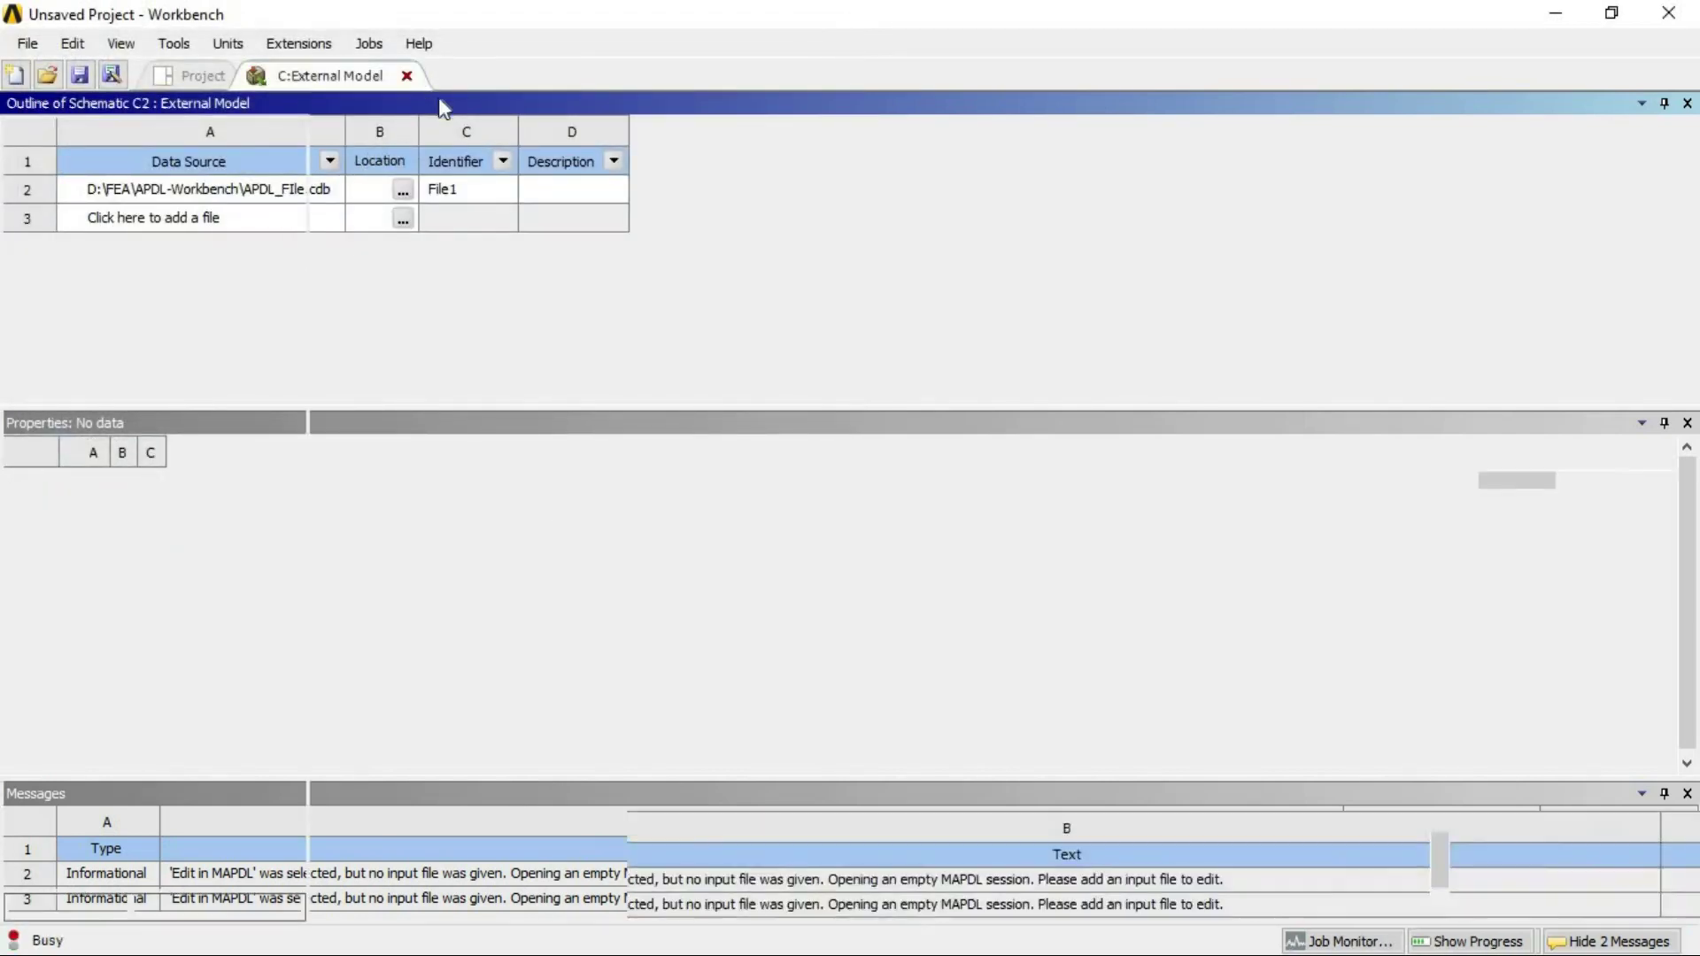
# - Drop a Static Structural analysis onto the External Model Setup, creating system D
pyautogui.click(17, 190)
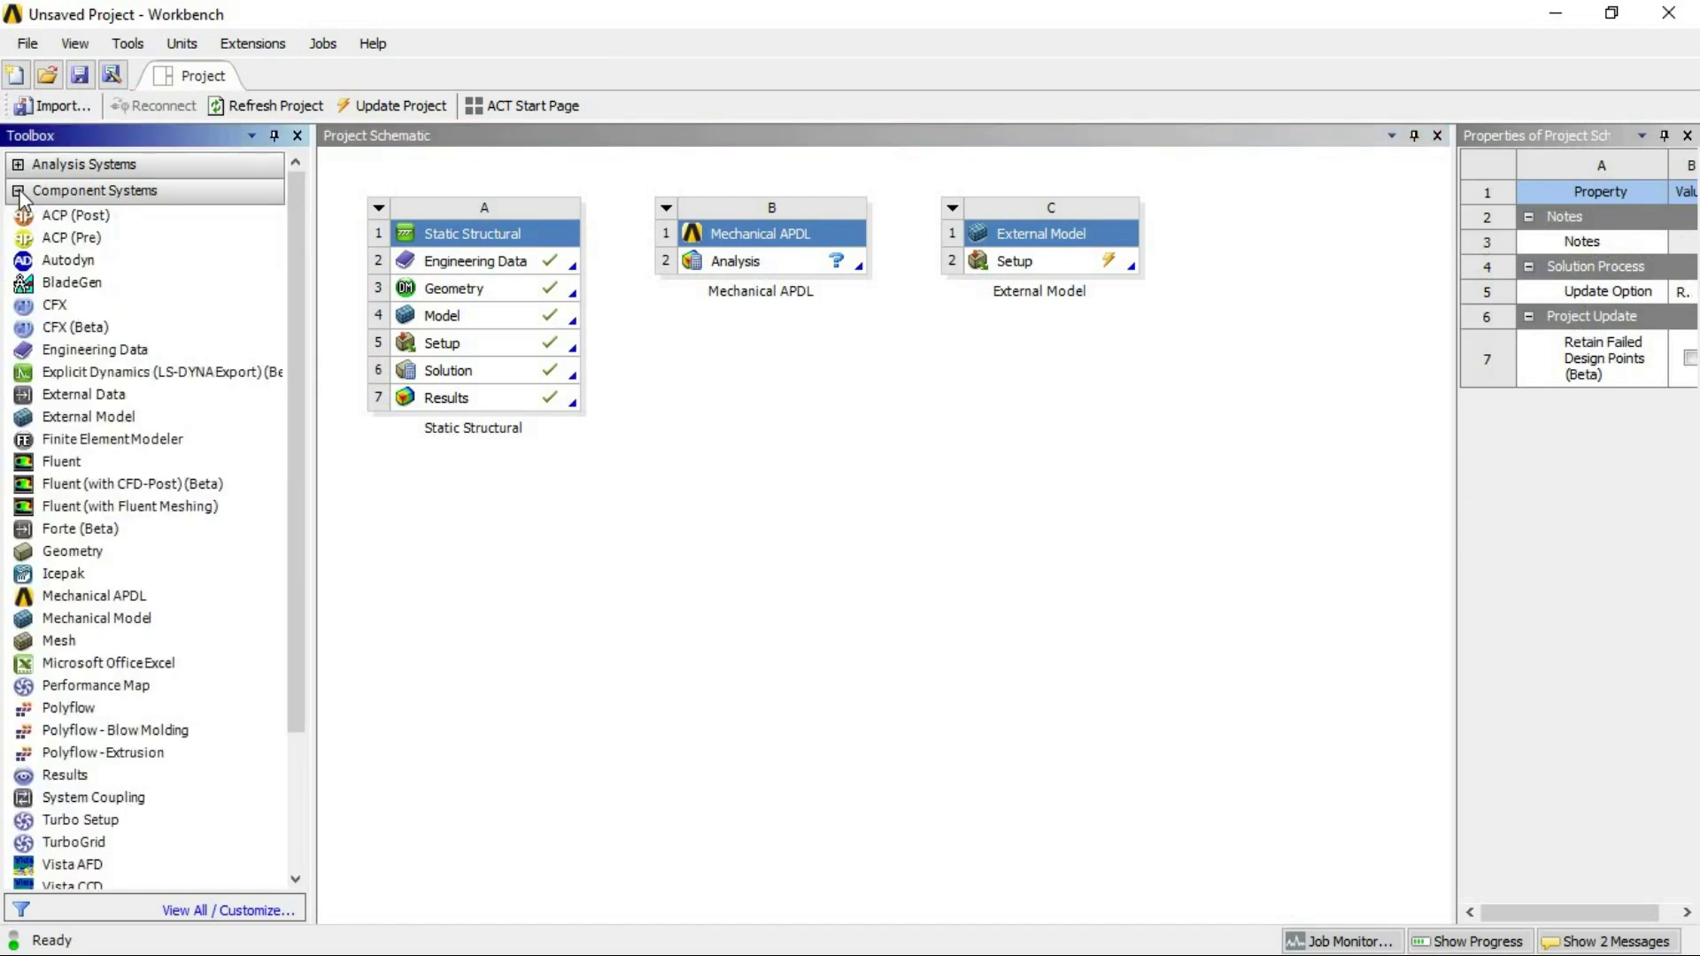
pyautogui.click(18, 189)
pyautogui.click(18, 165)
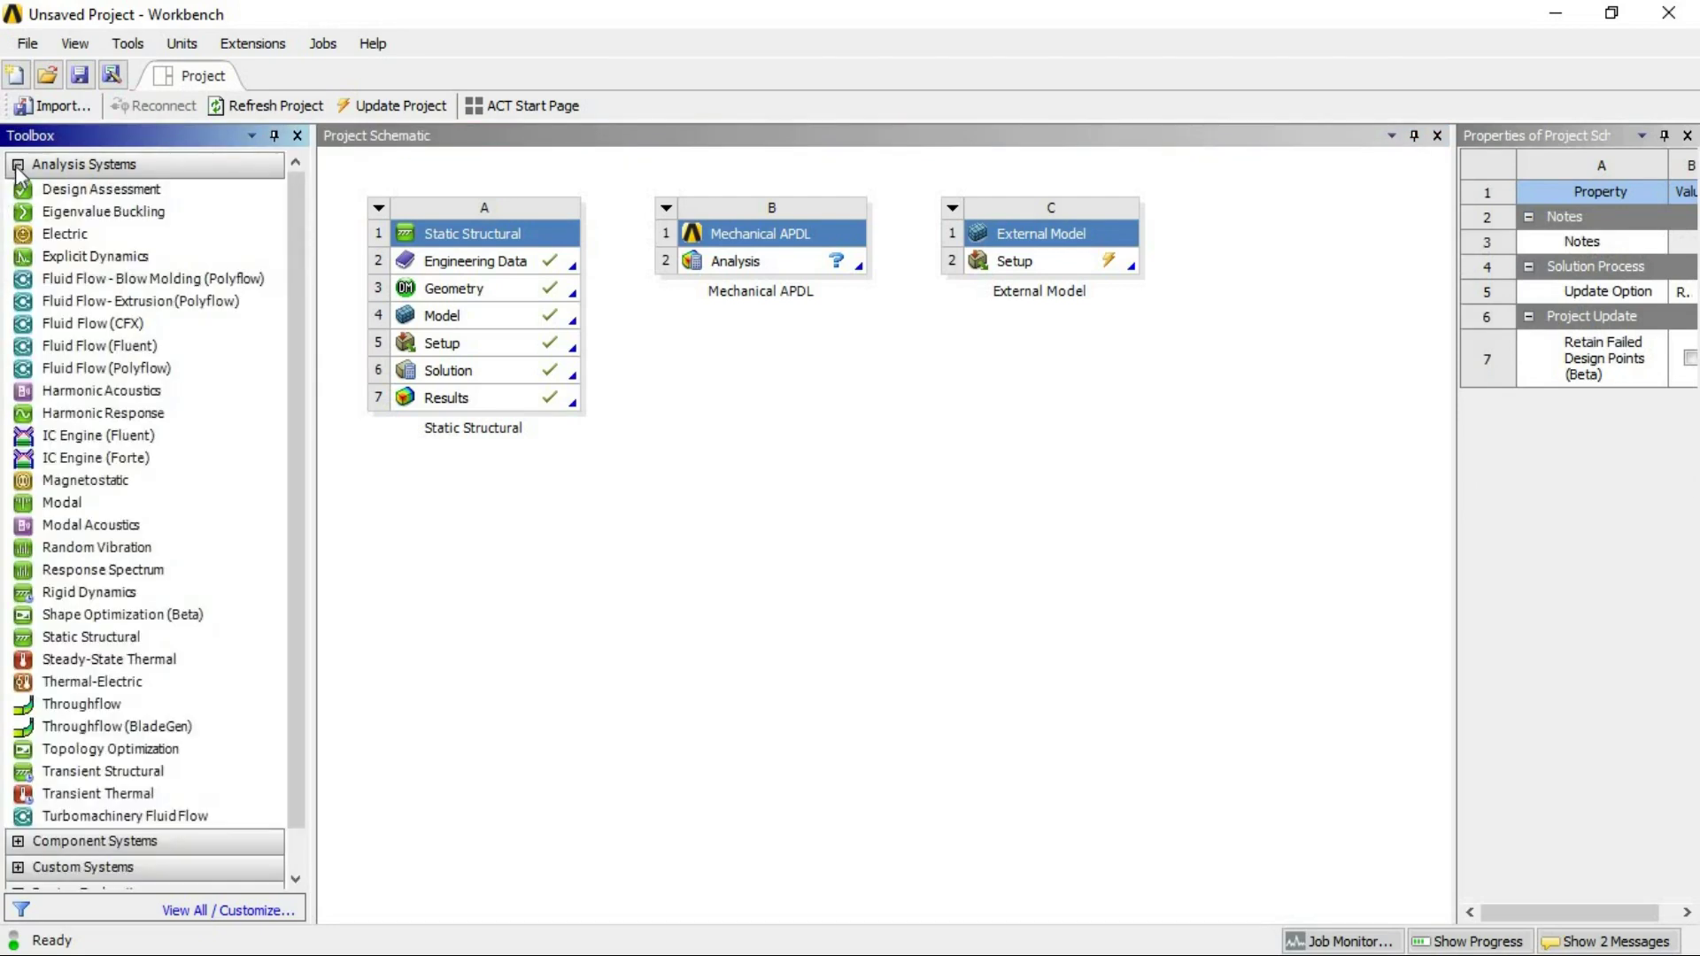
pyautogui.moveTo(62, 647); pyautogui.dragTo(918, 280)
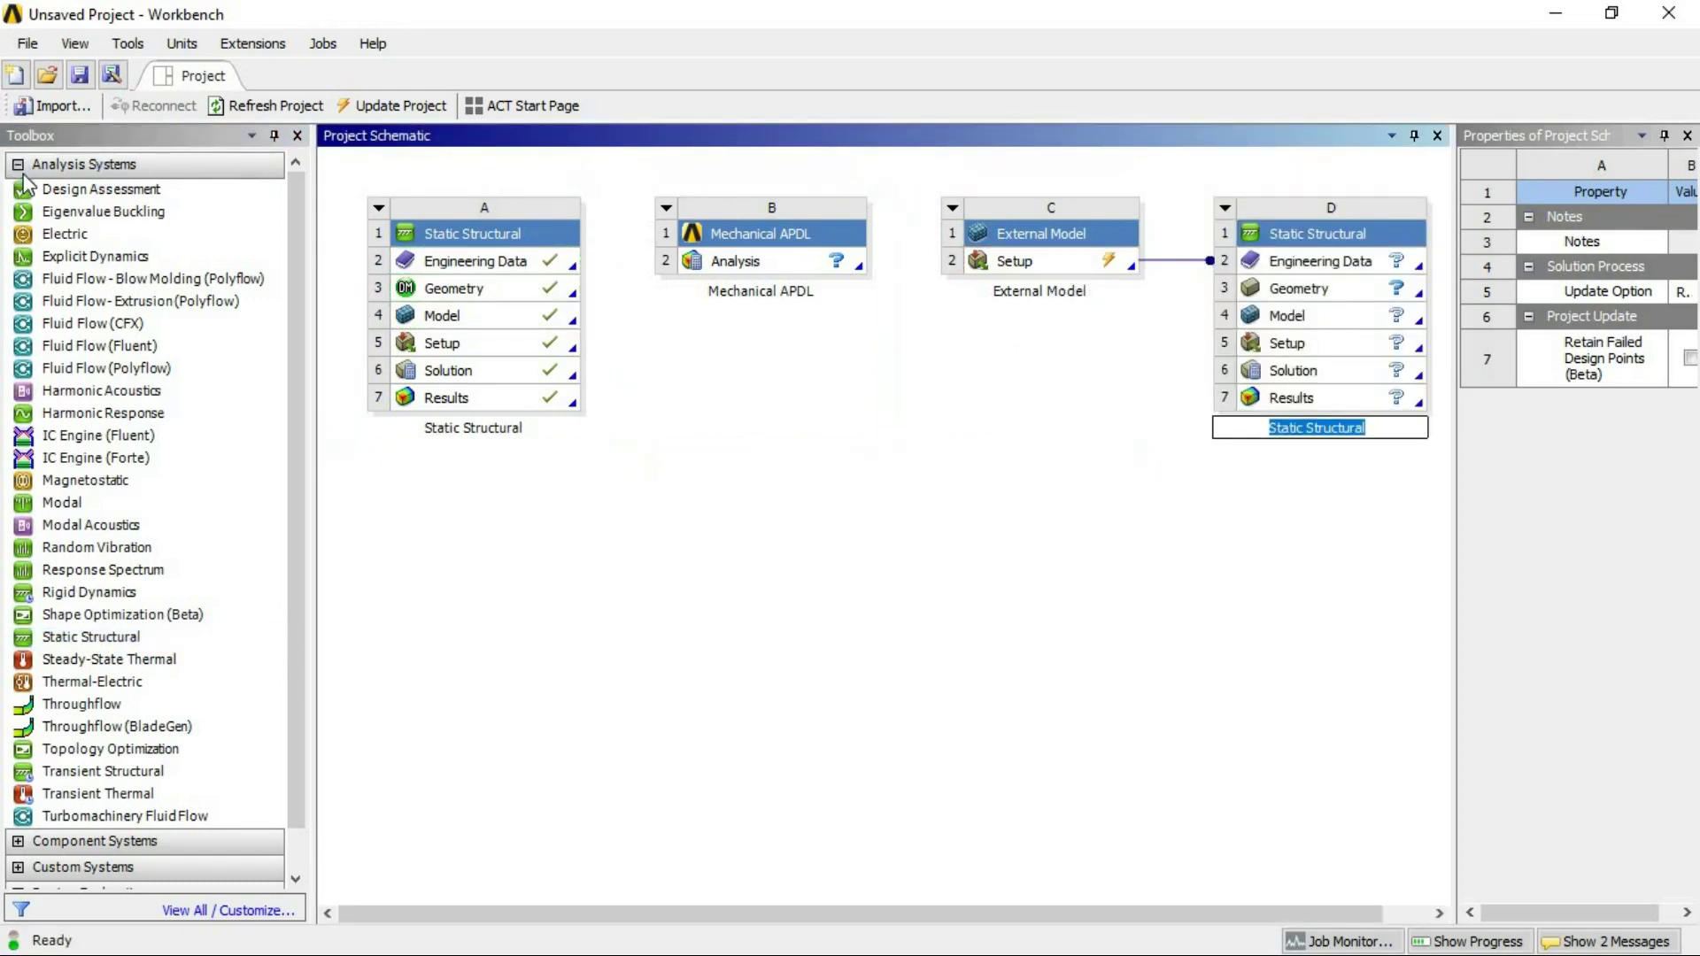
pyautogui.click(30, 170)
# - Link the External Model Setup to system D's Model and update the External Model
pyautogui.click(18, 166)
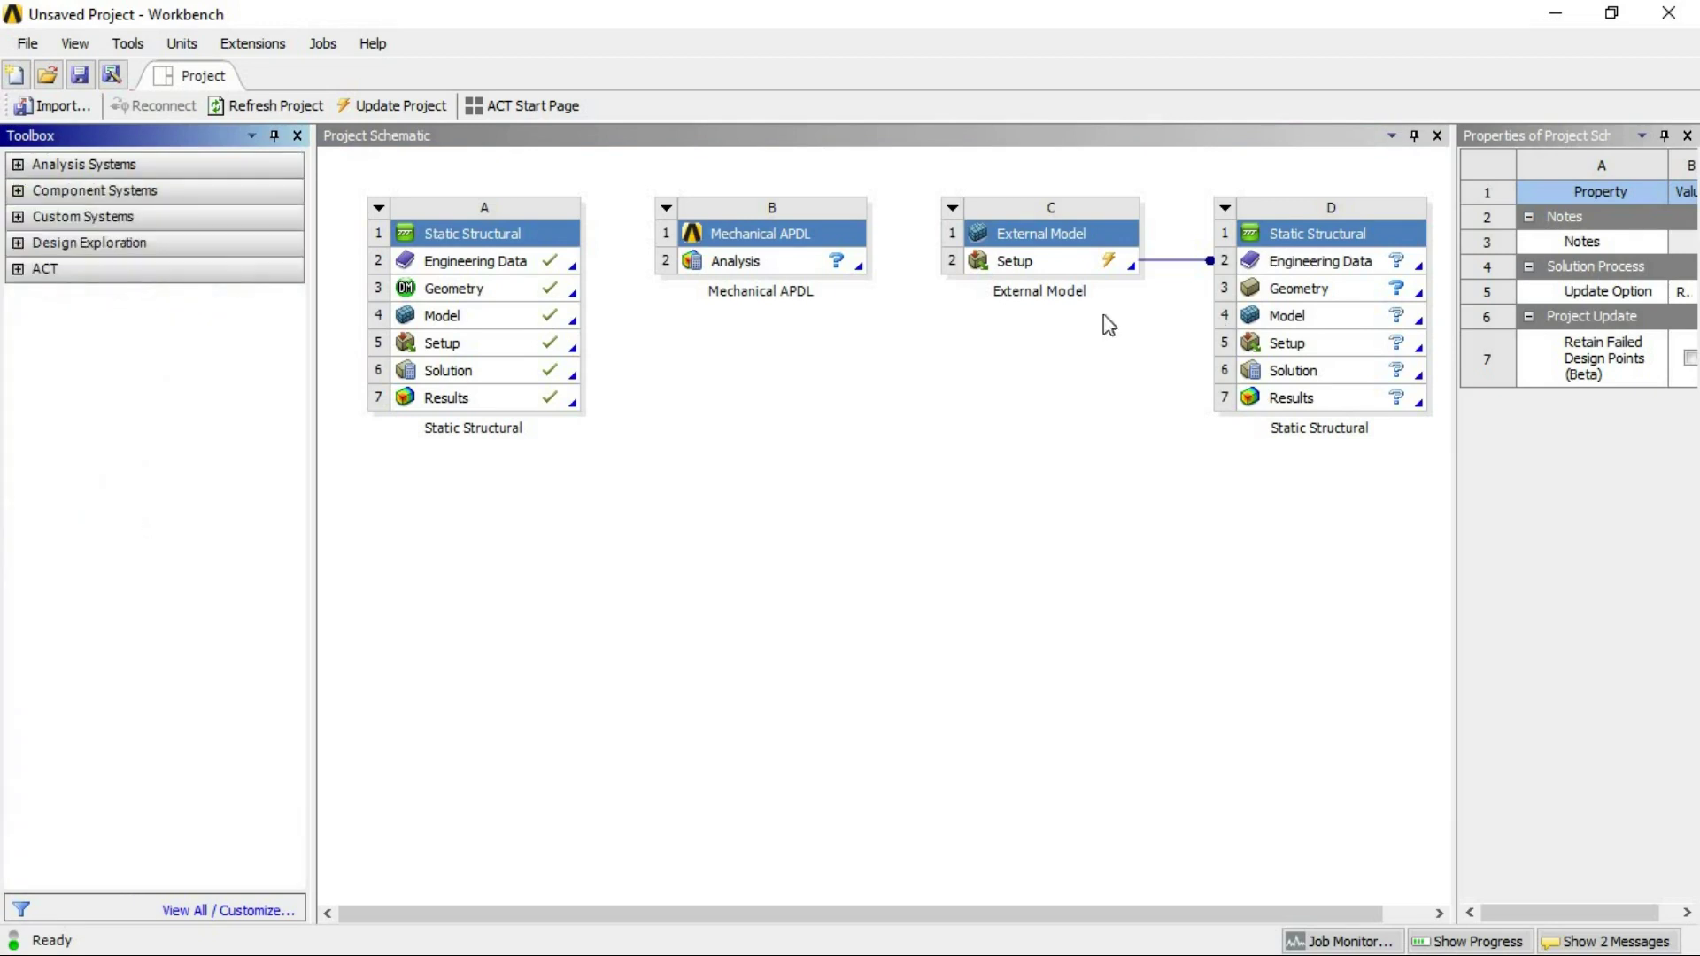
pyautogui.moveTo(1076, 275); pyautogui.dragTo(1392, 324)
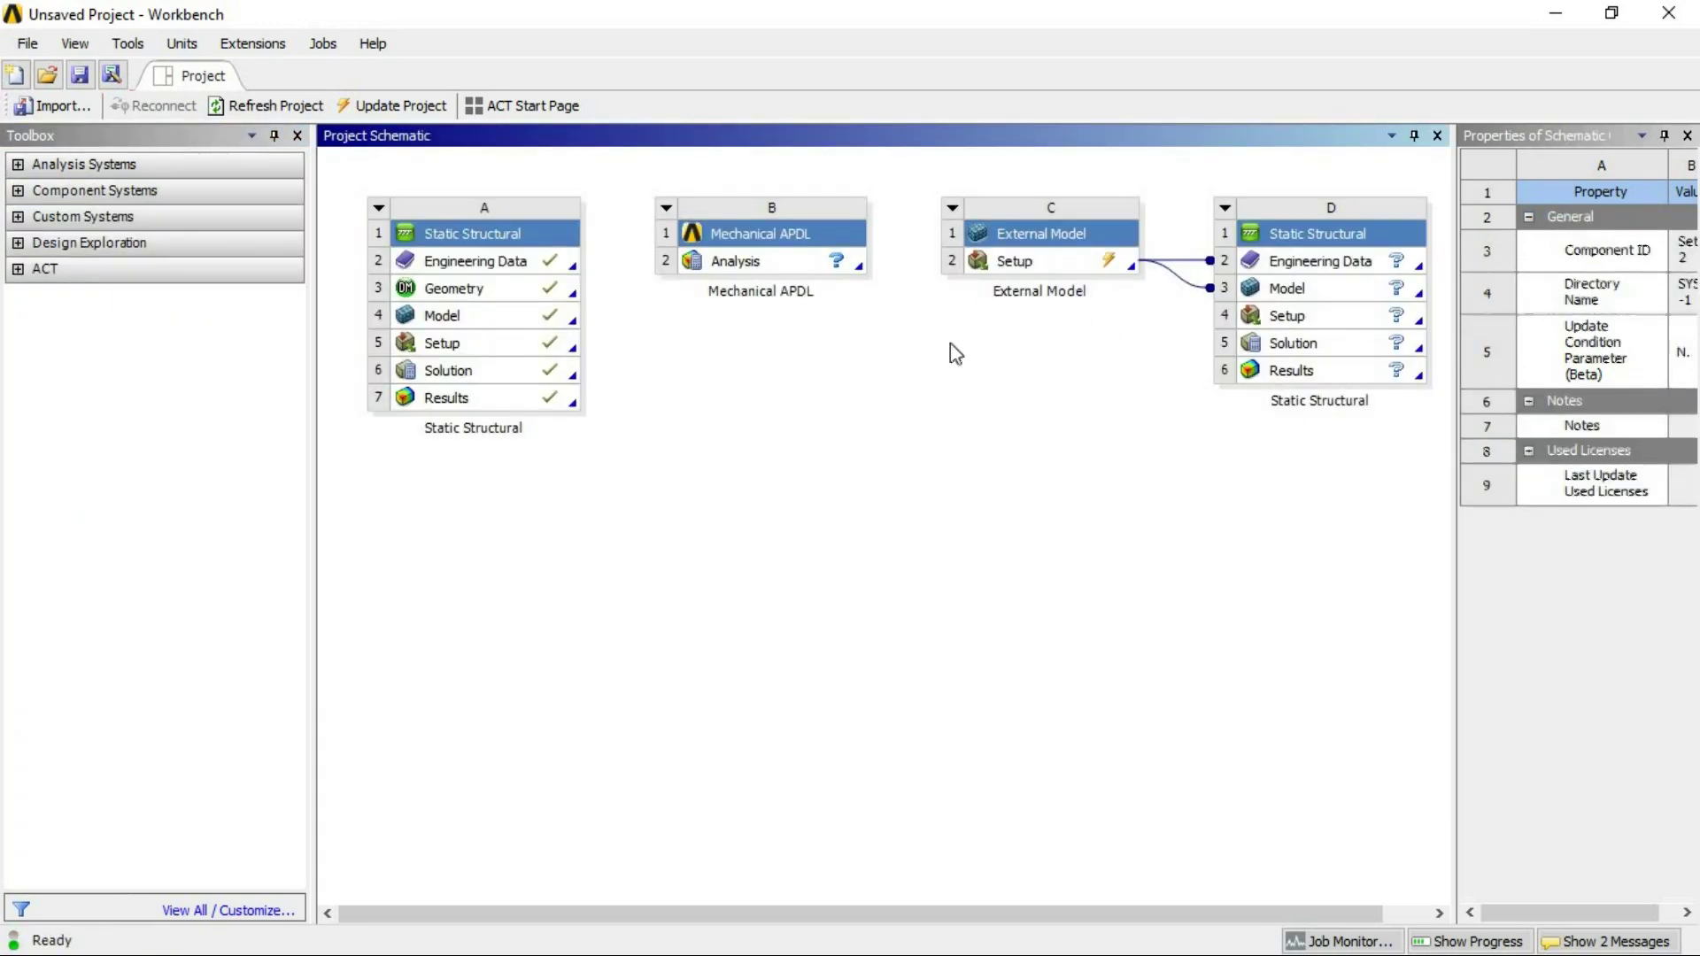
pyautogui.click(1045, 266)
pyautogui.rightClick(1045, 265)
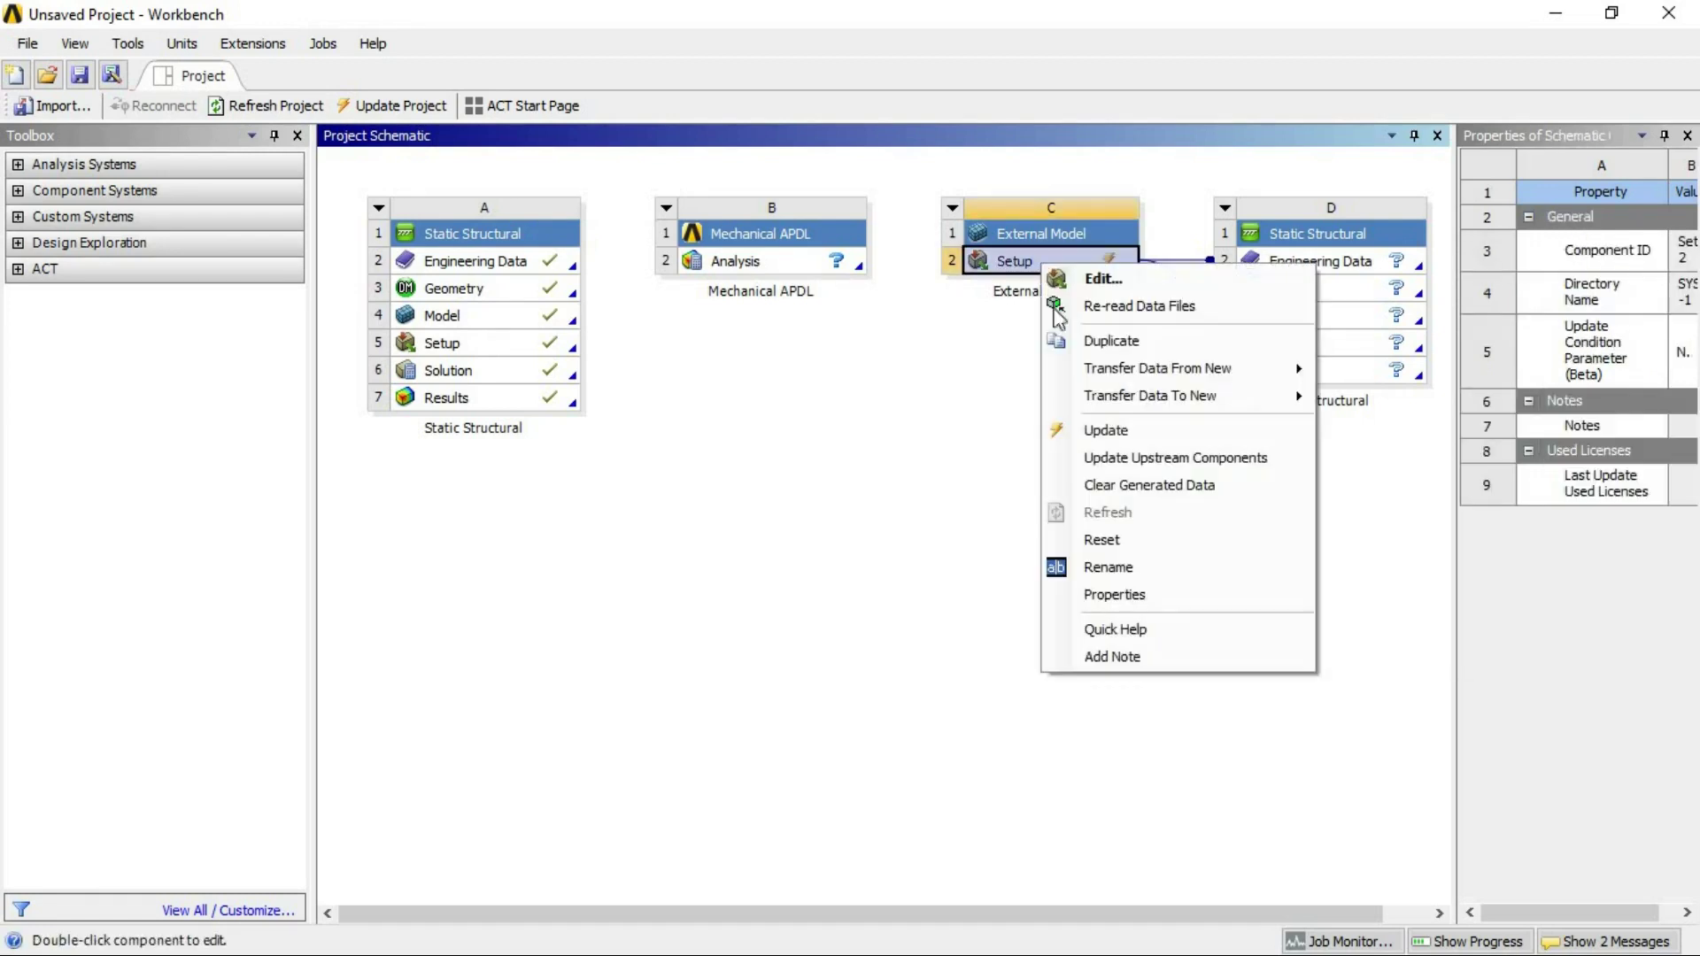
pyautogui.click(1105, 431)
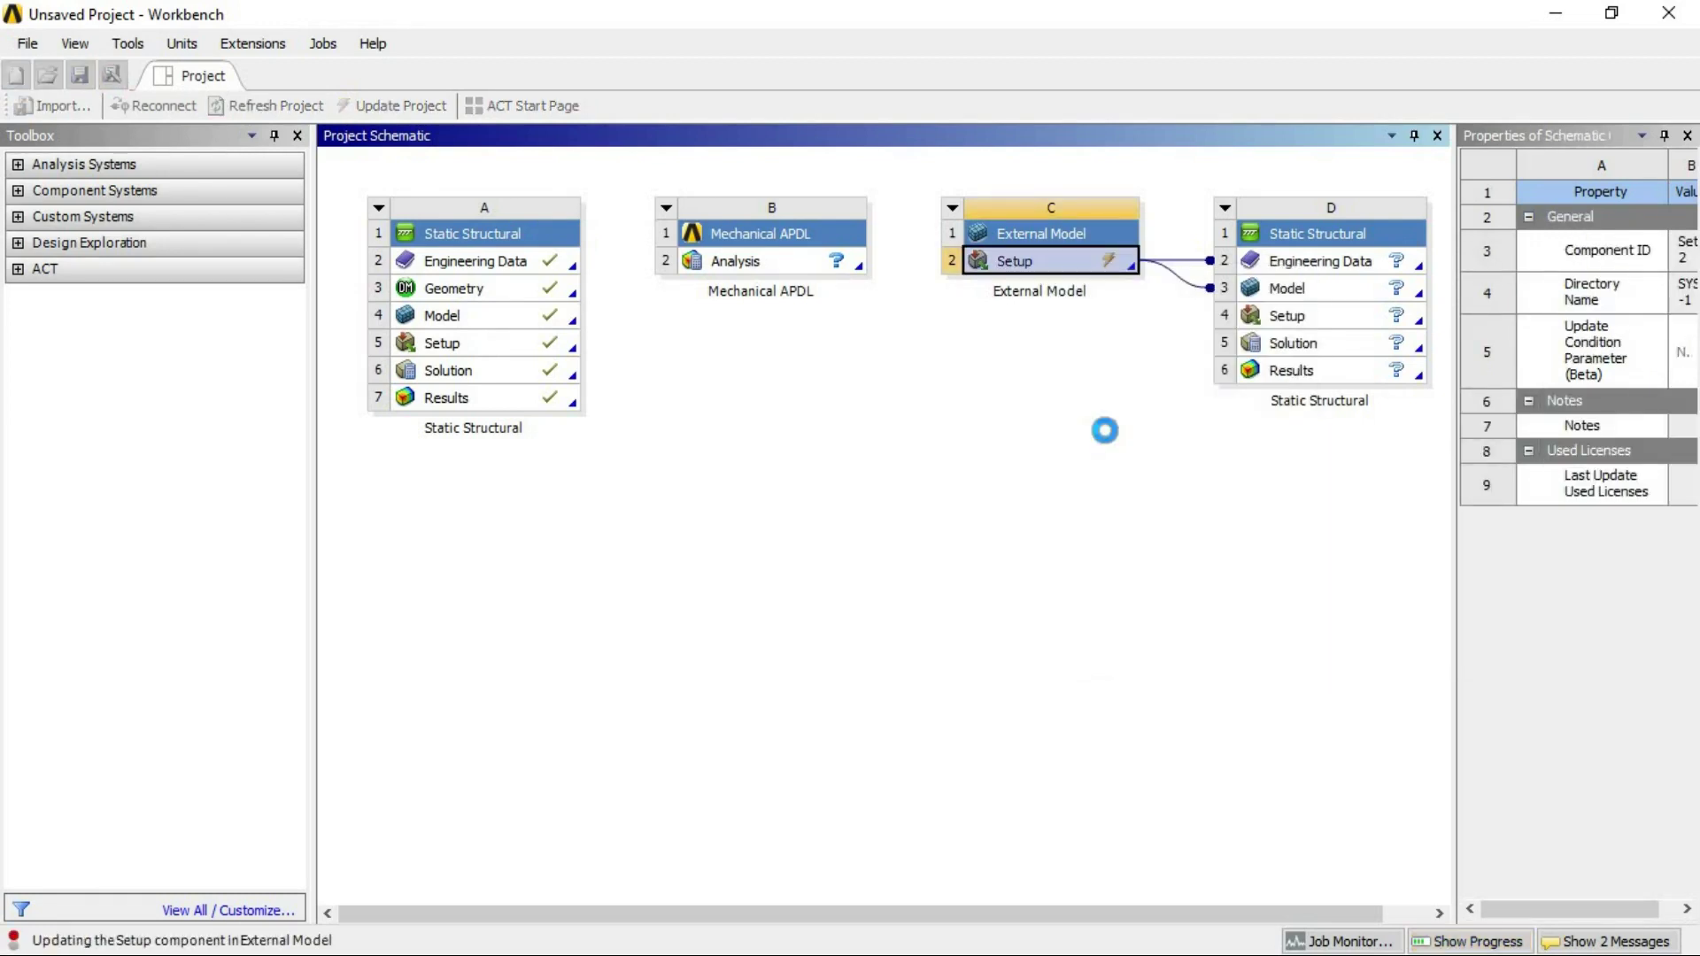
# - Refresh D3 Model, update D2 Engineering Data from upstream, then refresh D3 Model again
pyautogui.click(1328, 289)
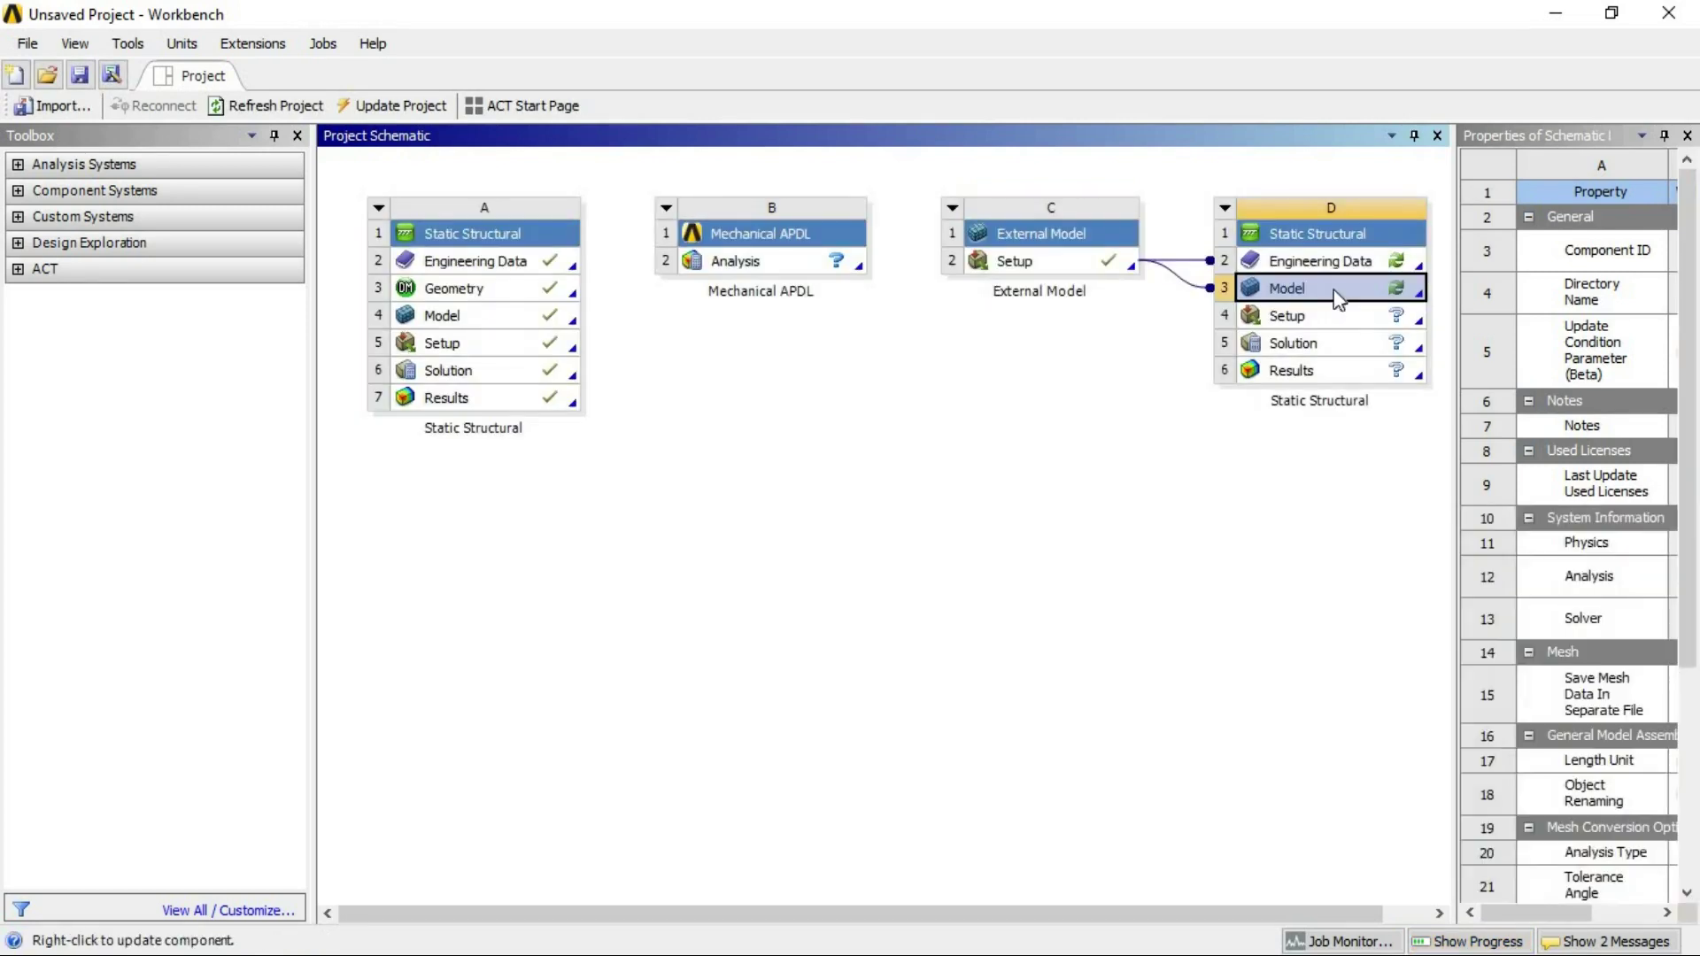
pyautogui.rightClick(1276, 289)
pyautogui.click(1226, 602)
pyautogui.rightClick(1365, 258)
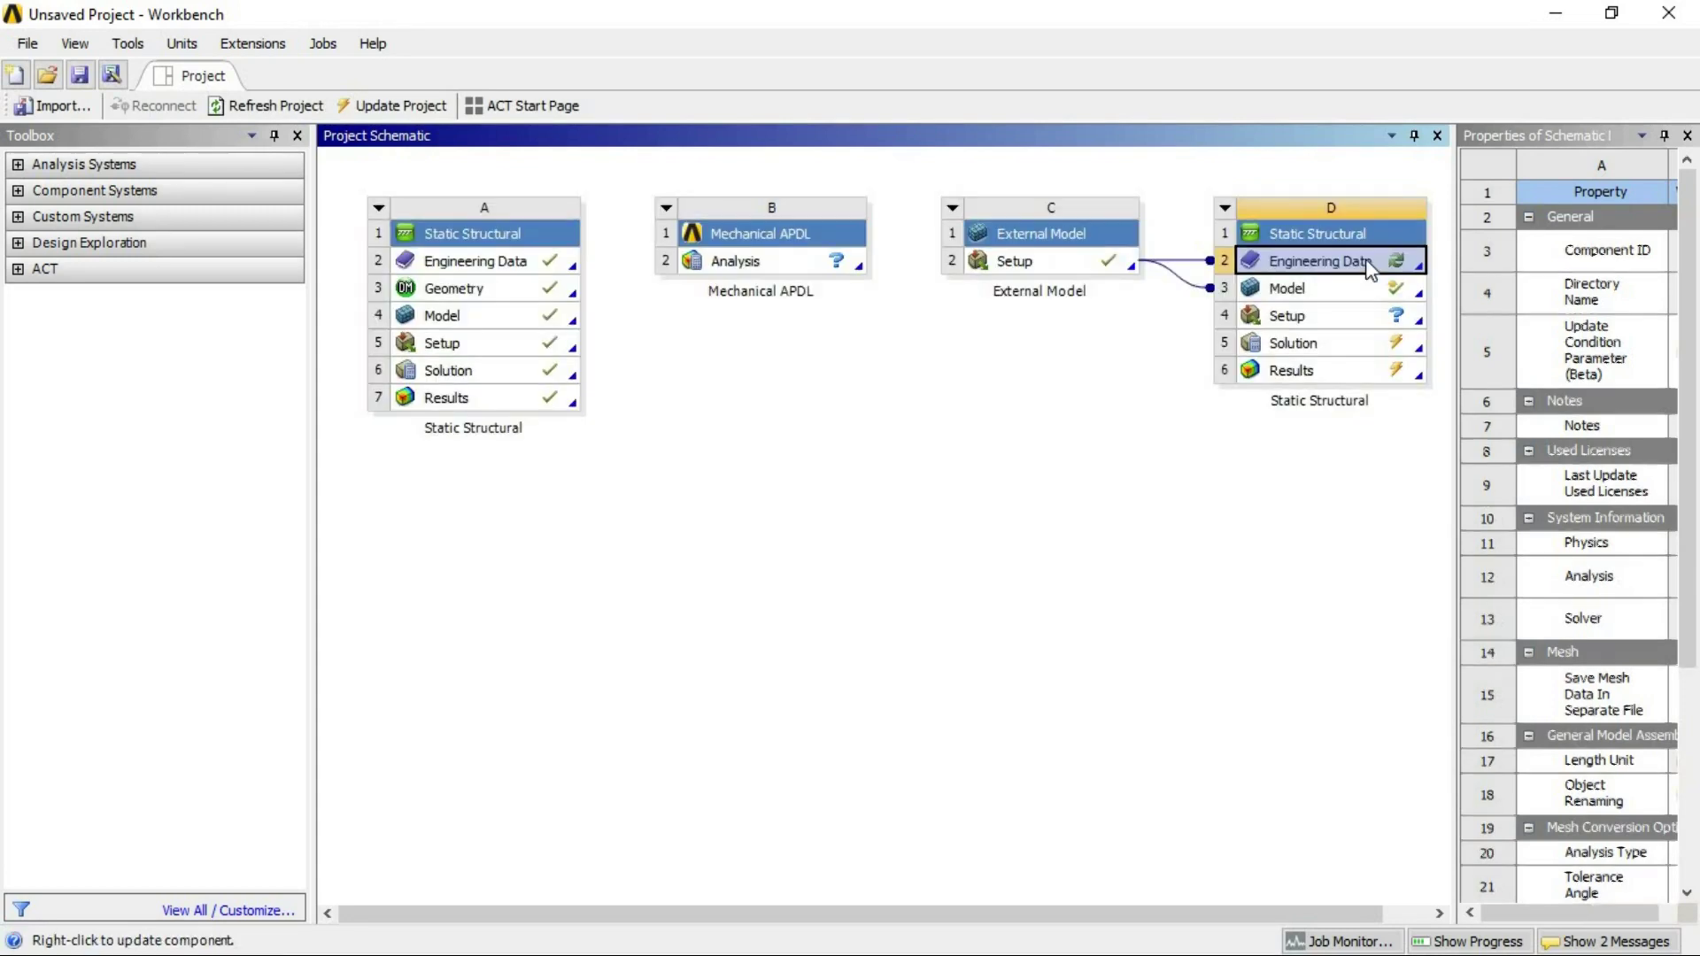
pyautogui.click(1257, 400)
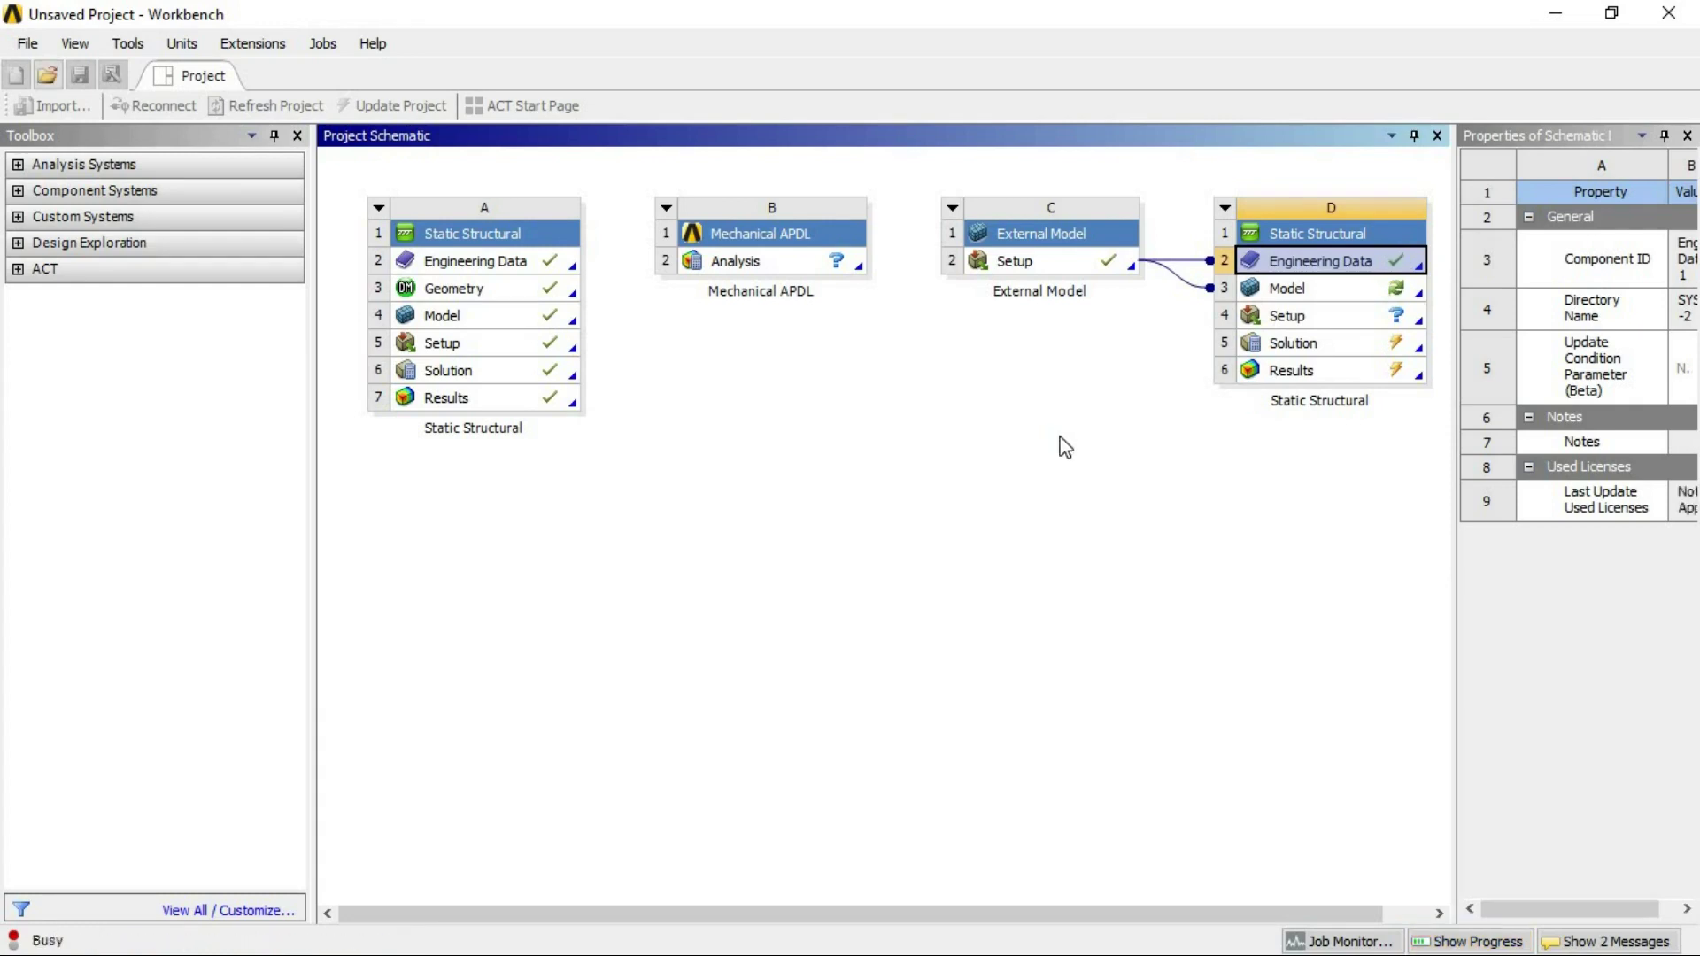
pyautogui.rightClick(1276, 292)
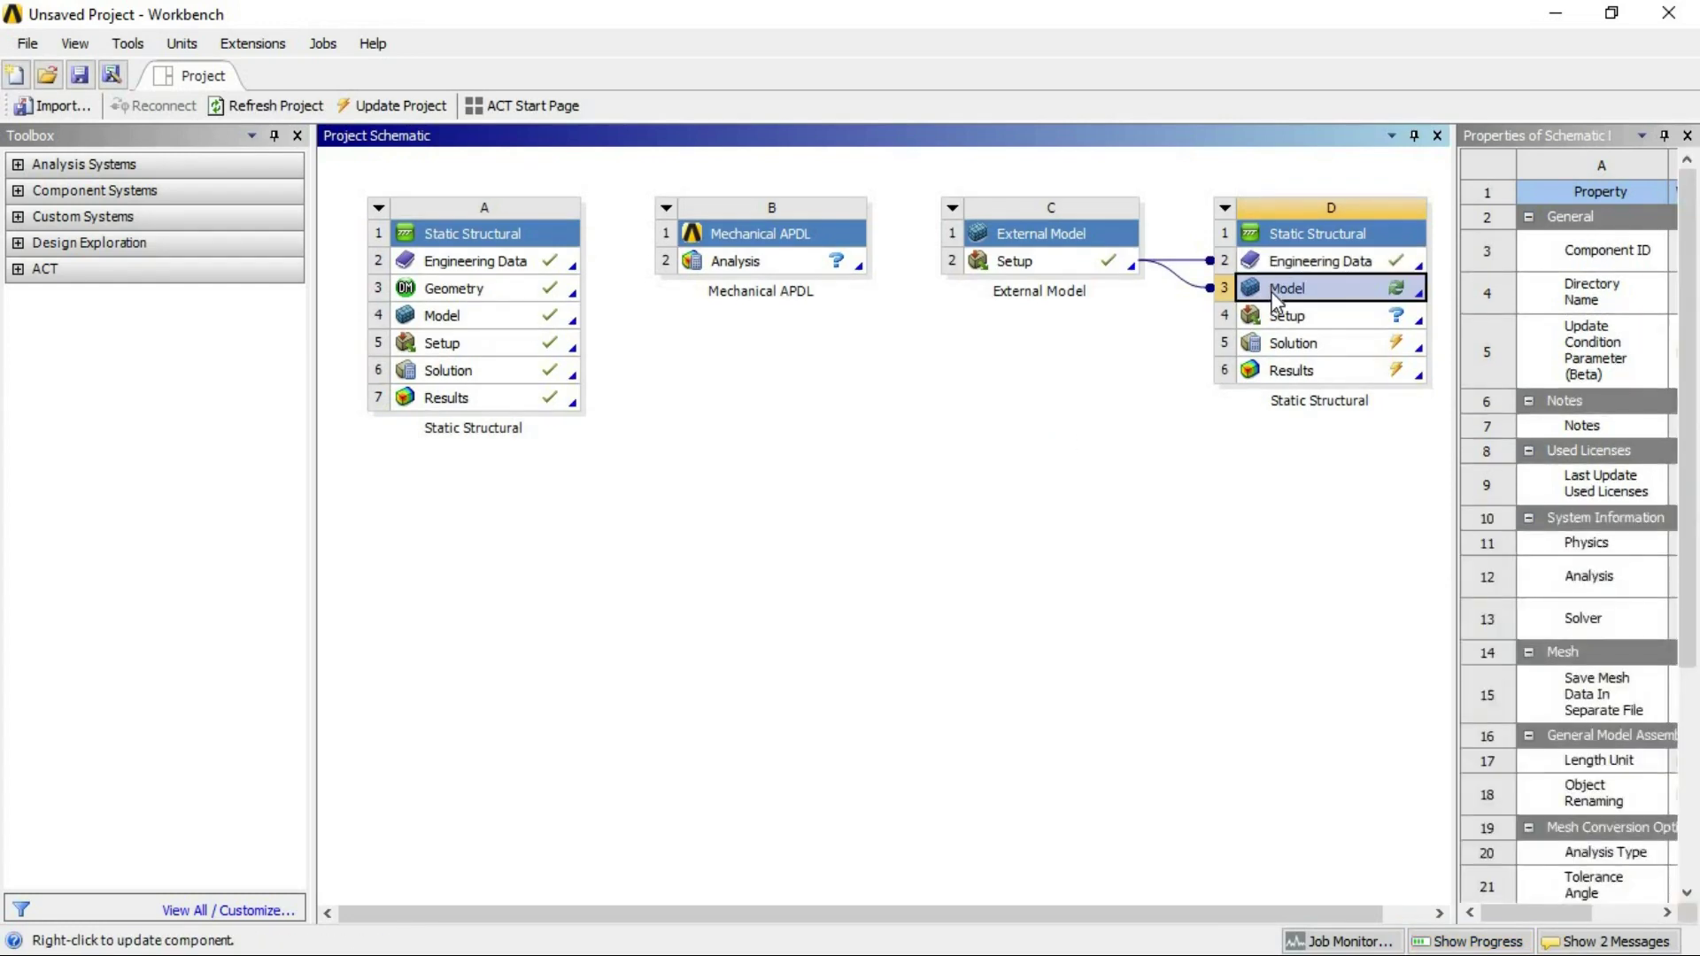
pyautogui.click(1282, 603)
# - Launch Mechanical from Model D3 and display the imported beam mesh
pyautogui.doubleClick(1335, 296)
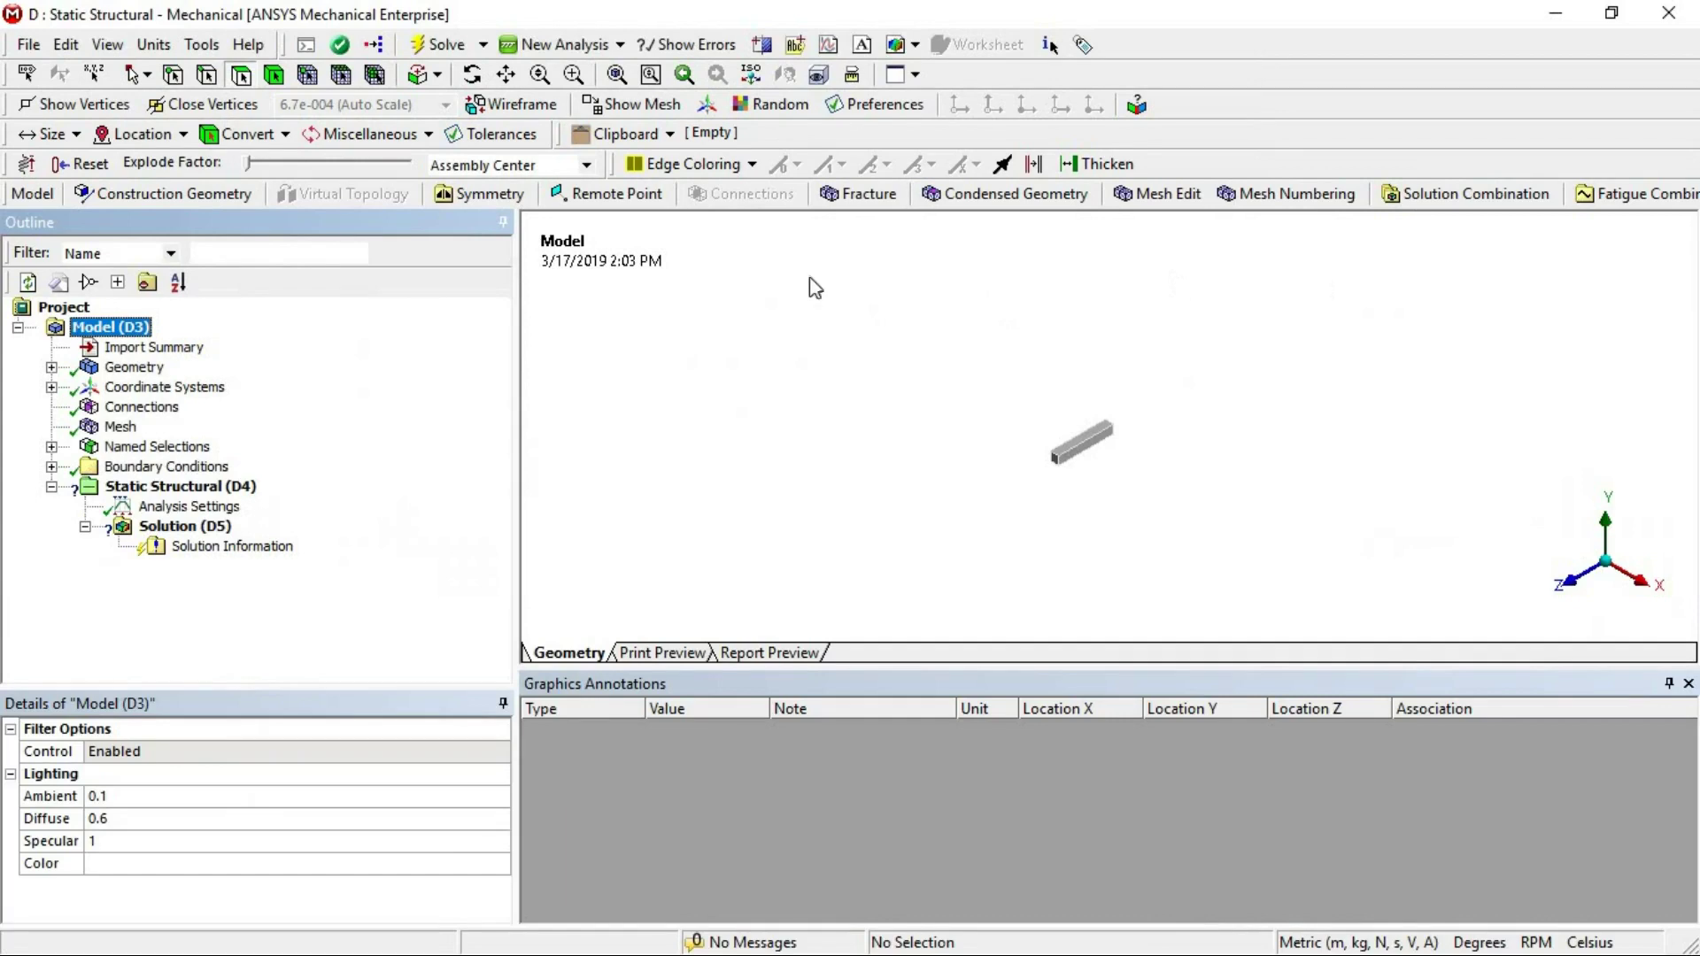
pyautogui.click(576, 260)
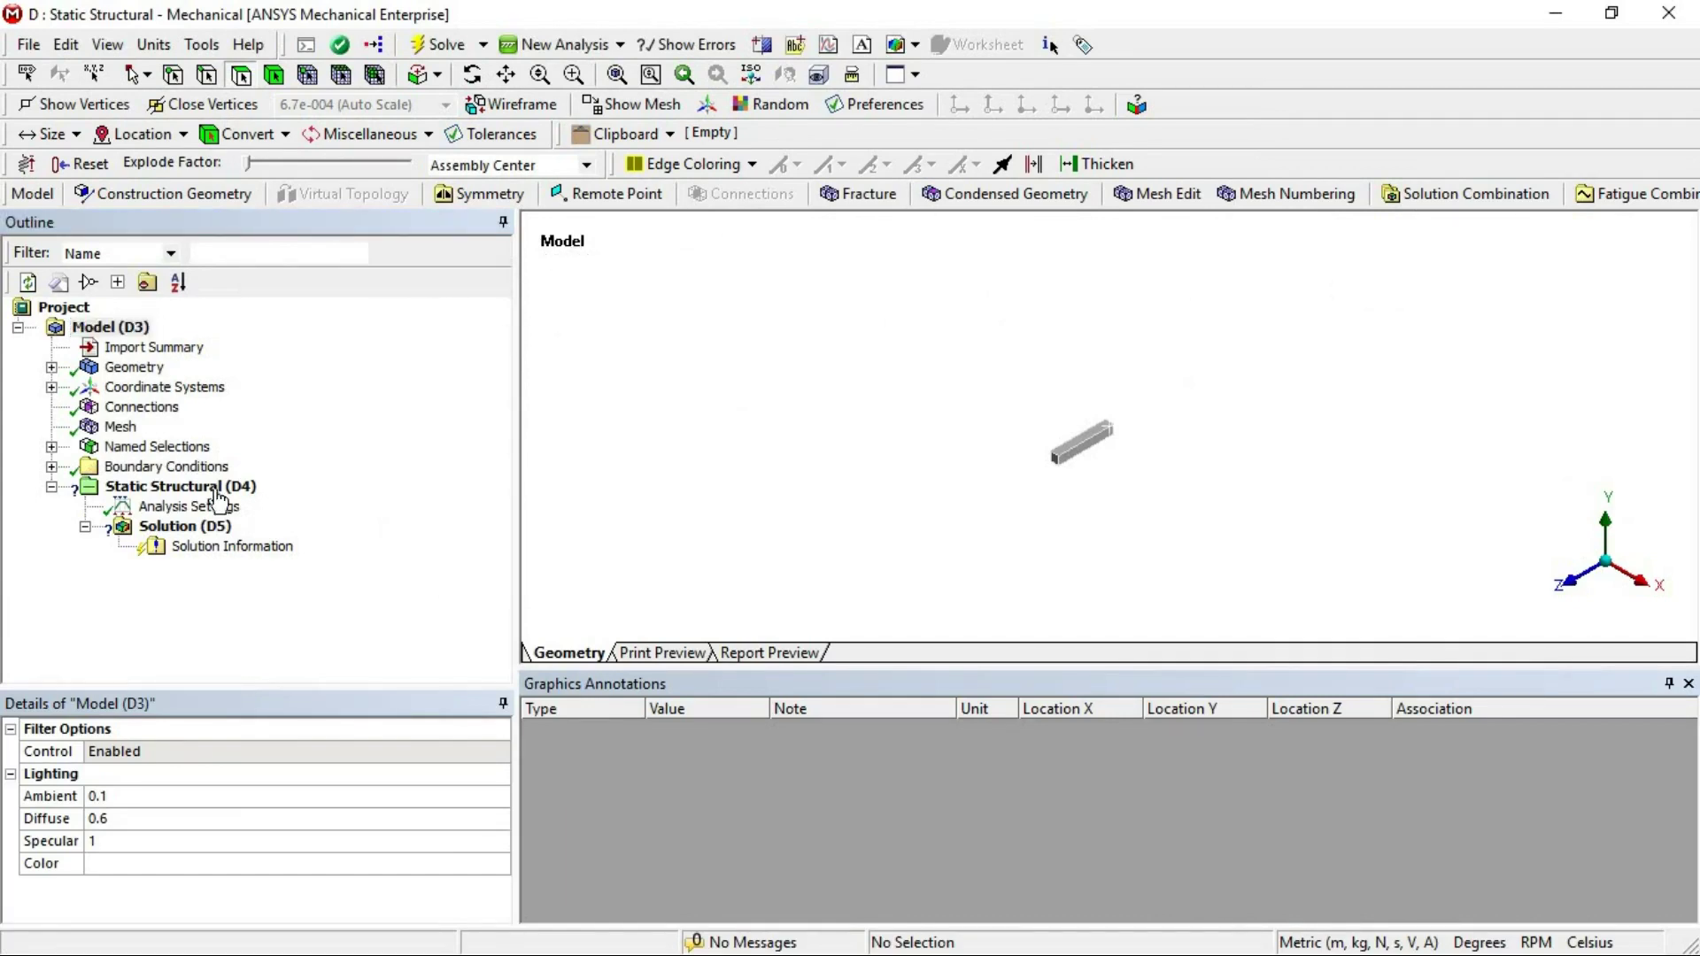
pyautogui.click(121, 428)
pyautogui.moveTo(980, 493); pyautogui.dragTo(797, 478, button='middle')
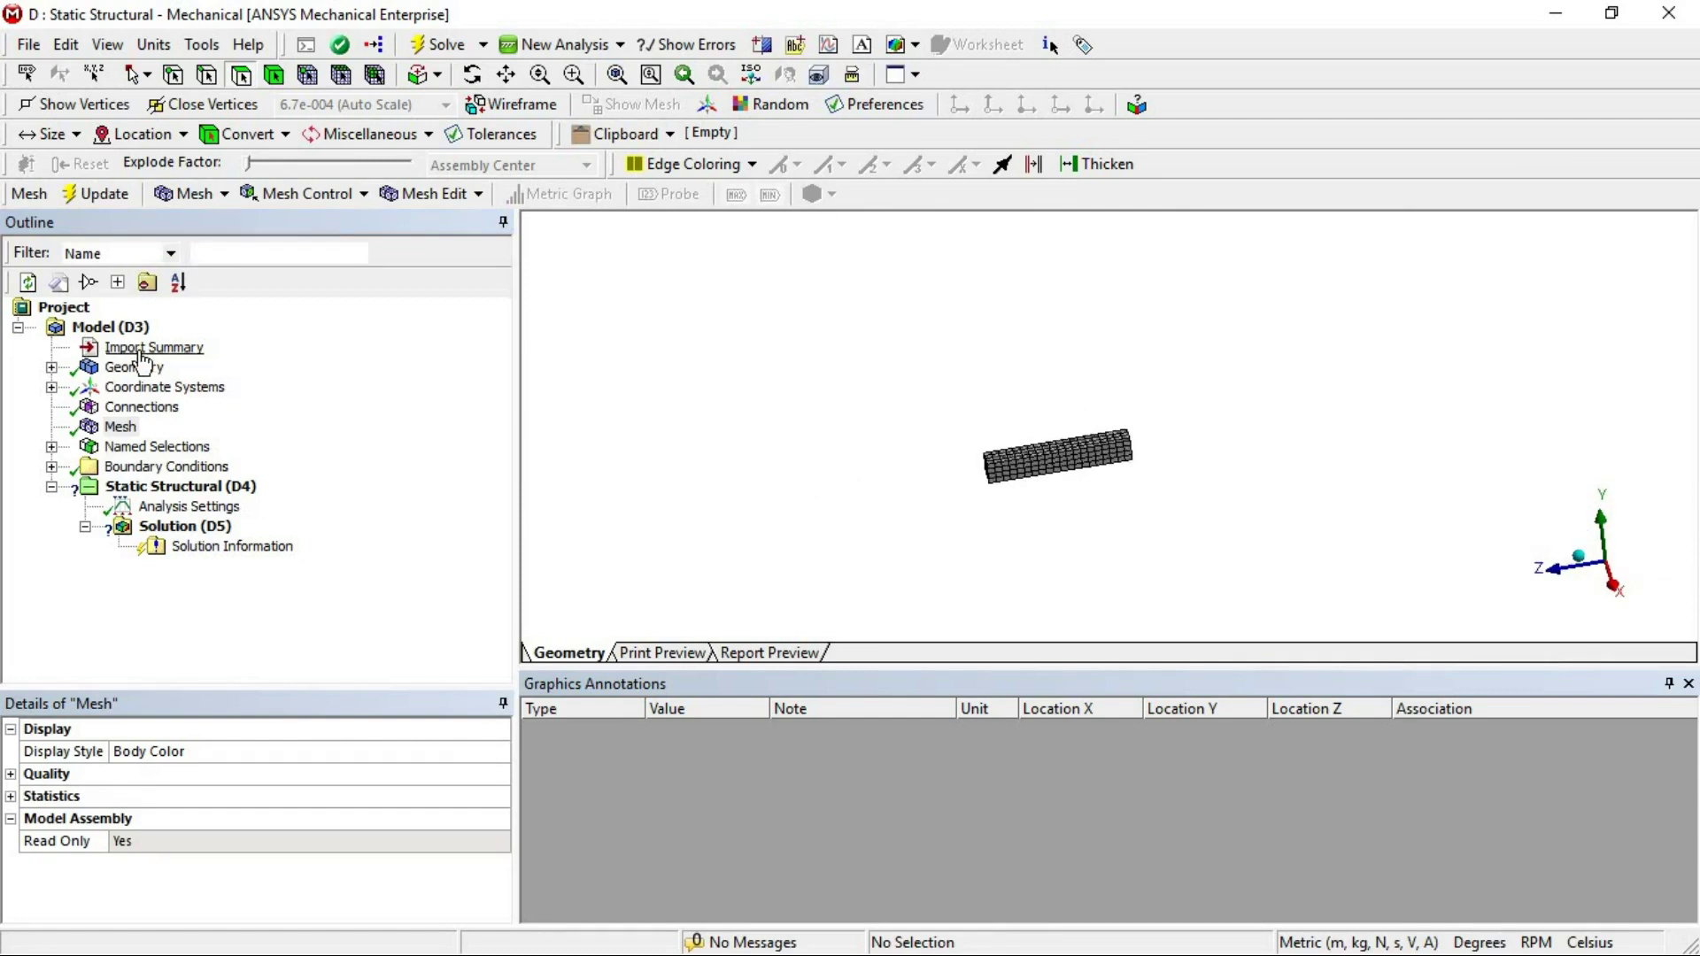
# - Review the Import Summary worksheet showing 1865 nodes and 320 elements
pyautogui.click(140, 350)
pyautogui.scroll(-5, 730, 404)
pyautogui.scroll(5, 741, 437)
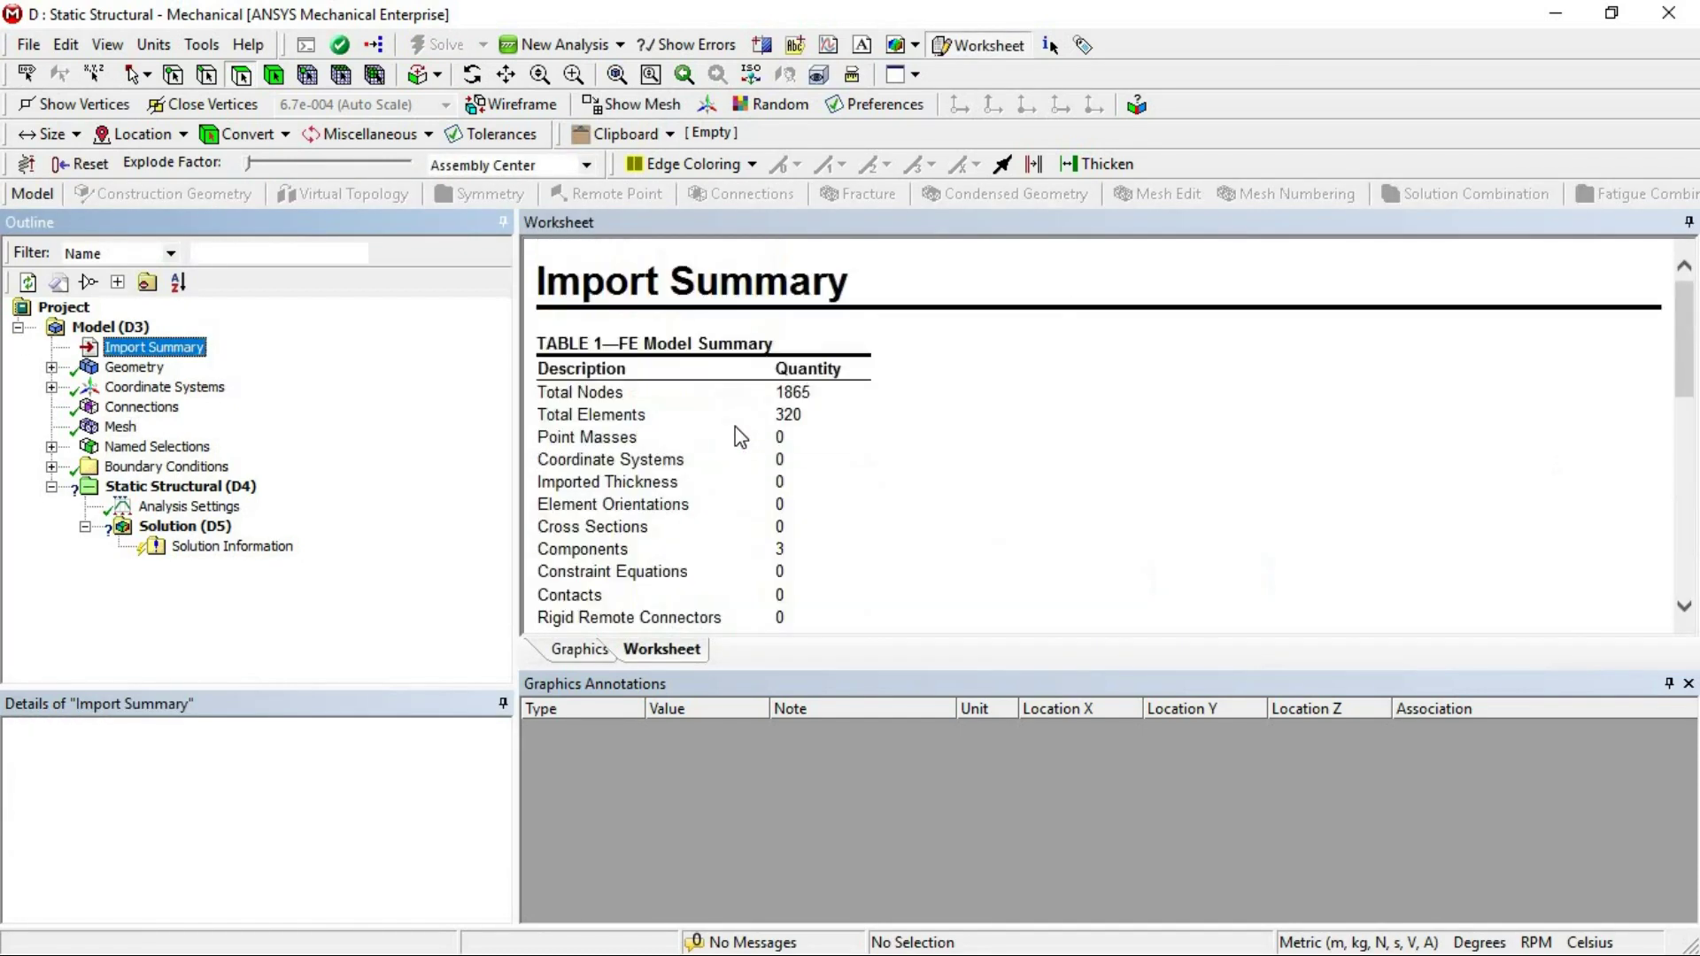
pyautogui.scroll(-5, 740, 437)
pyautogui.scroll(5, 744, 504)
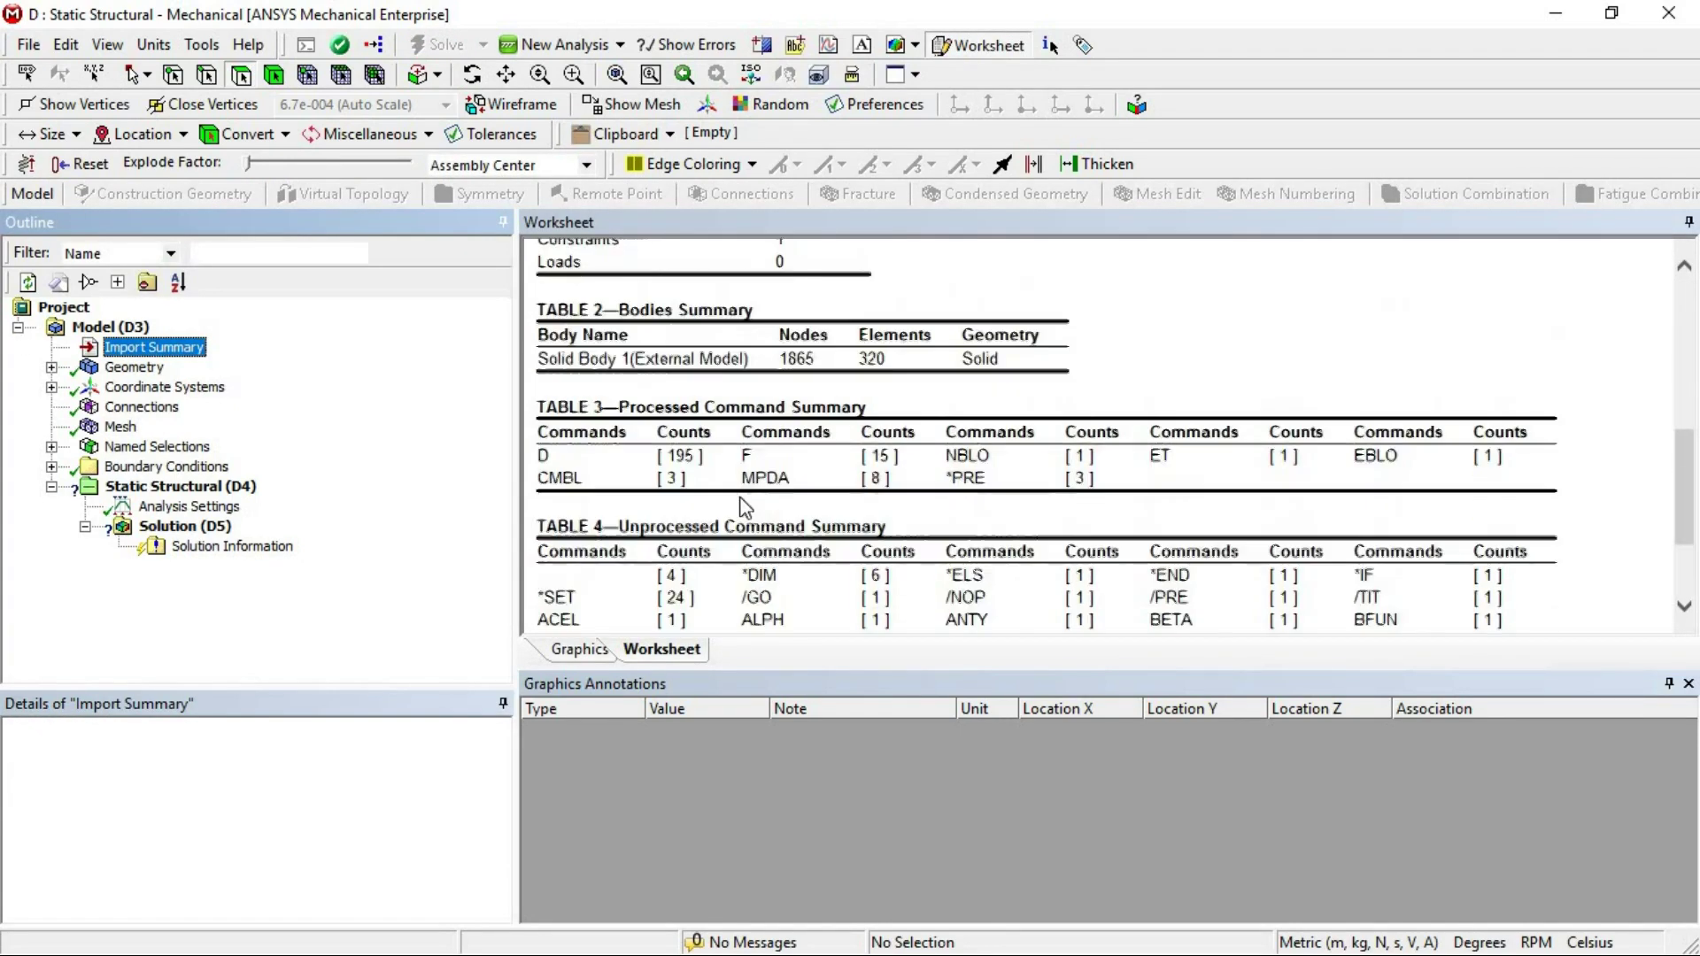
pyautogui.moveTo(552, 394); pyautogui.dragTo(805, 422)
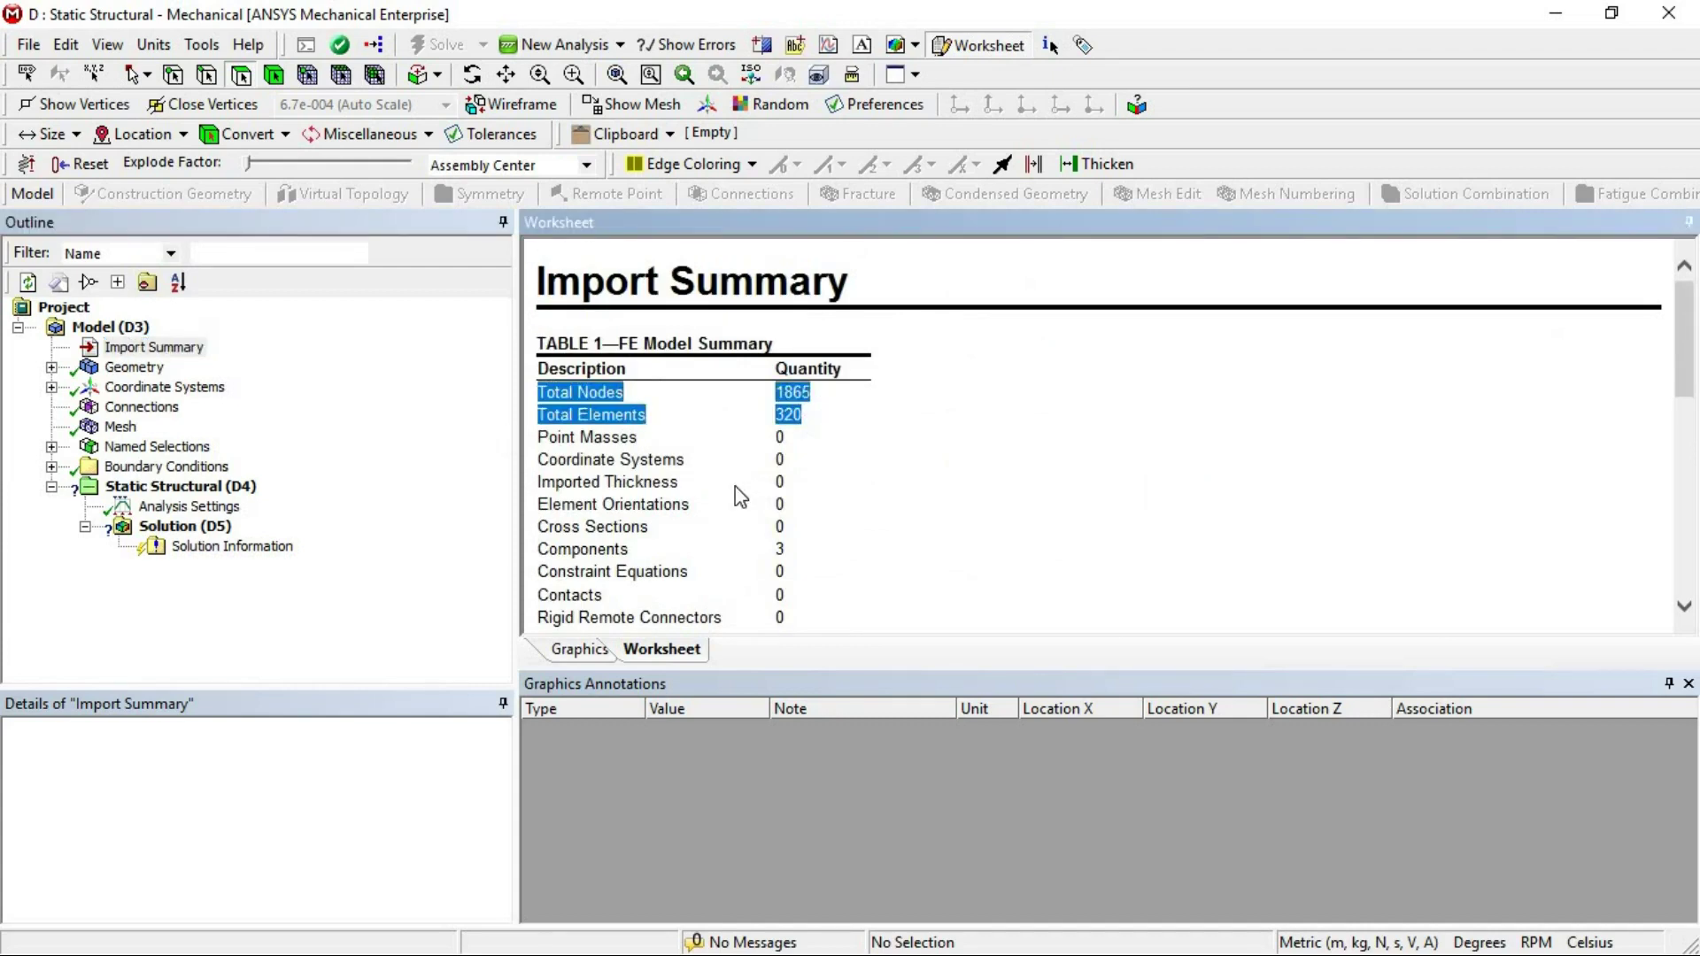
pyautogui.click(735, 486)
pyautogui.scroll(-5, 735, 486)
pyautogui.scroll(-3, 735, 491)
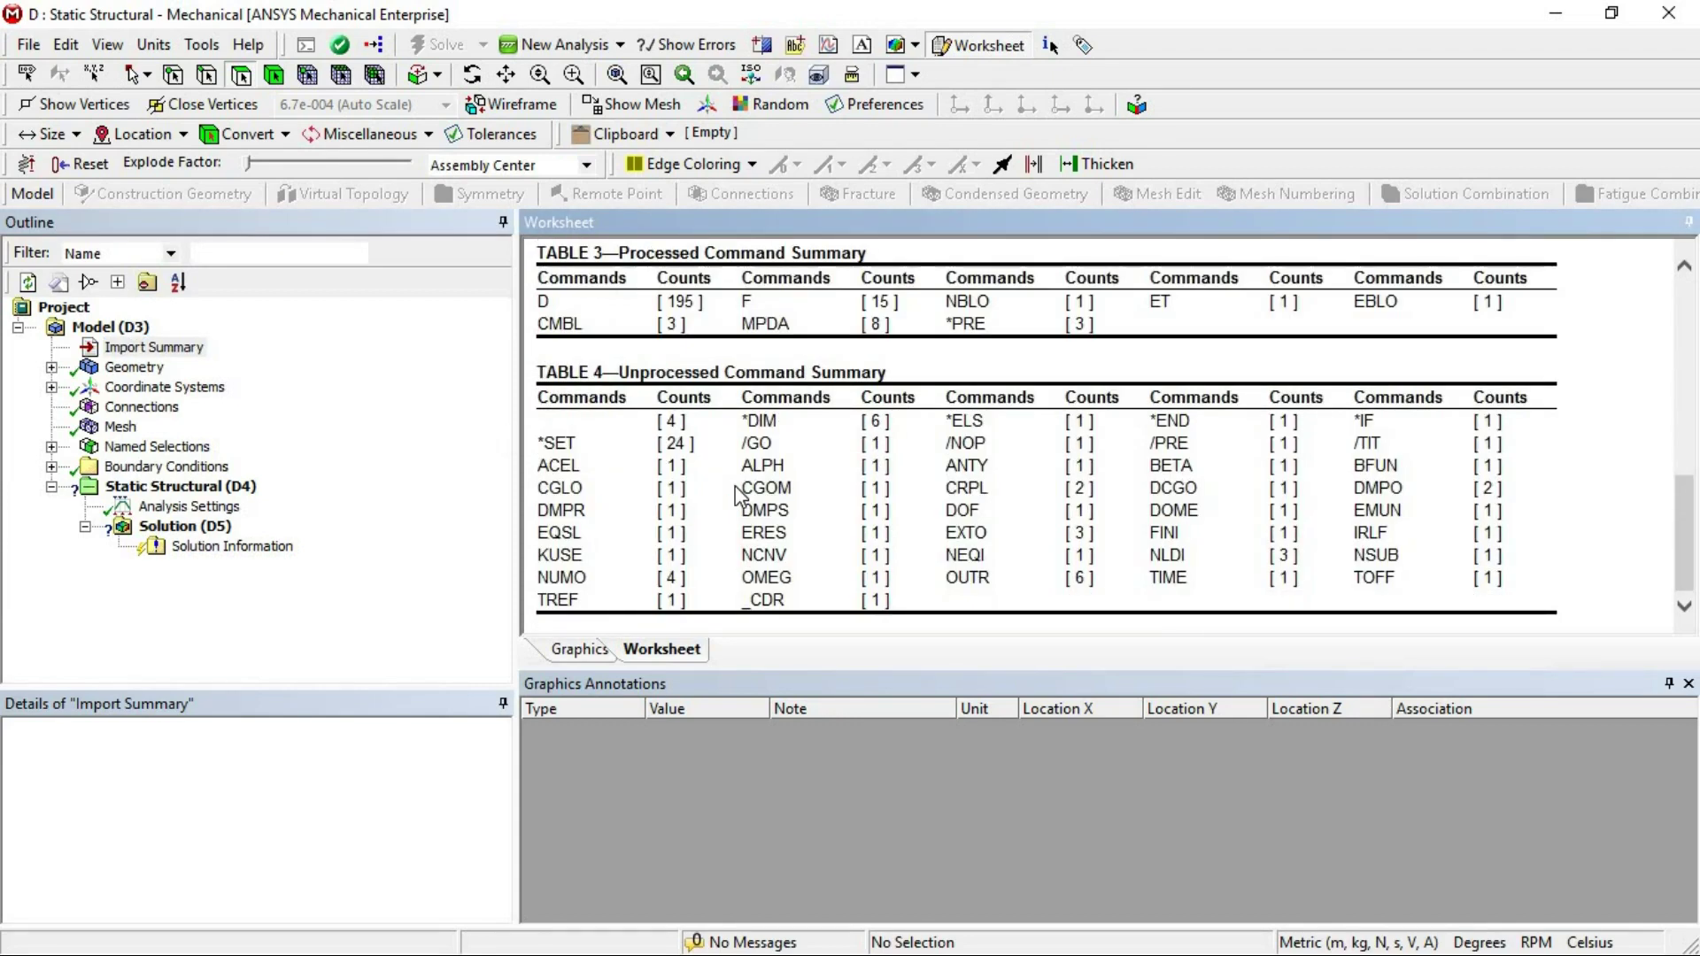
# - Inspect the FORCES, _CM32F and _FIXEDSU named selections on the beam
pyautogui.click(51, 447)
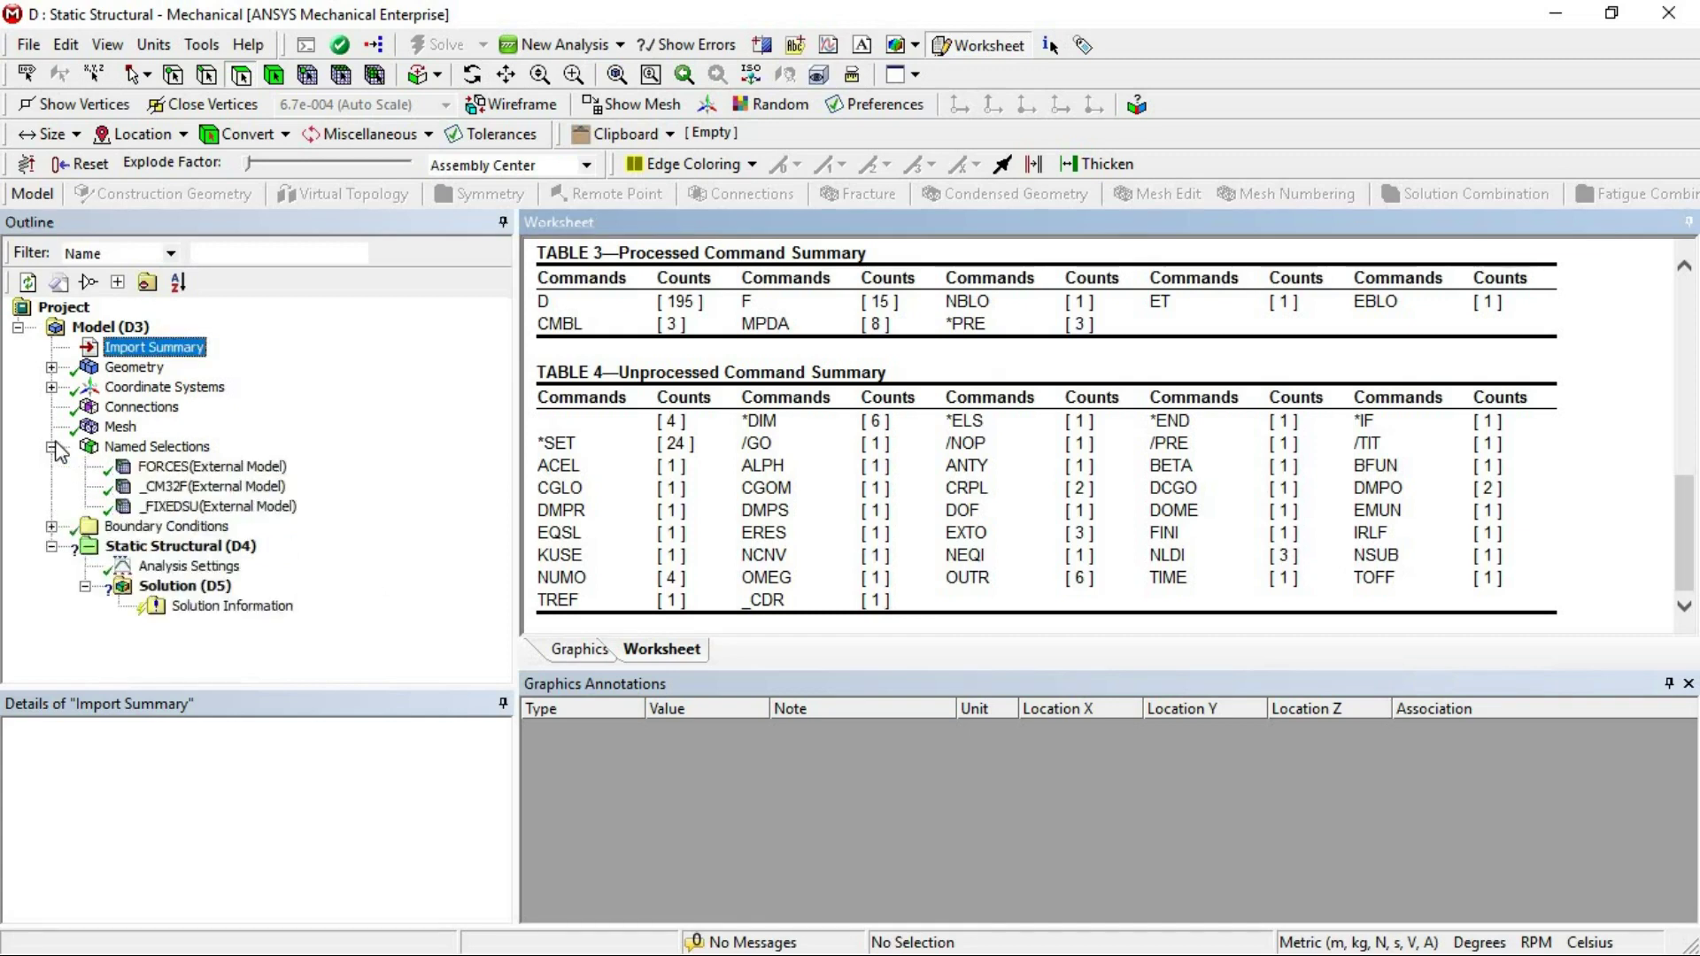
pyautogui.click(206, 467)
pyautogui.click(210, 489)
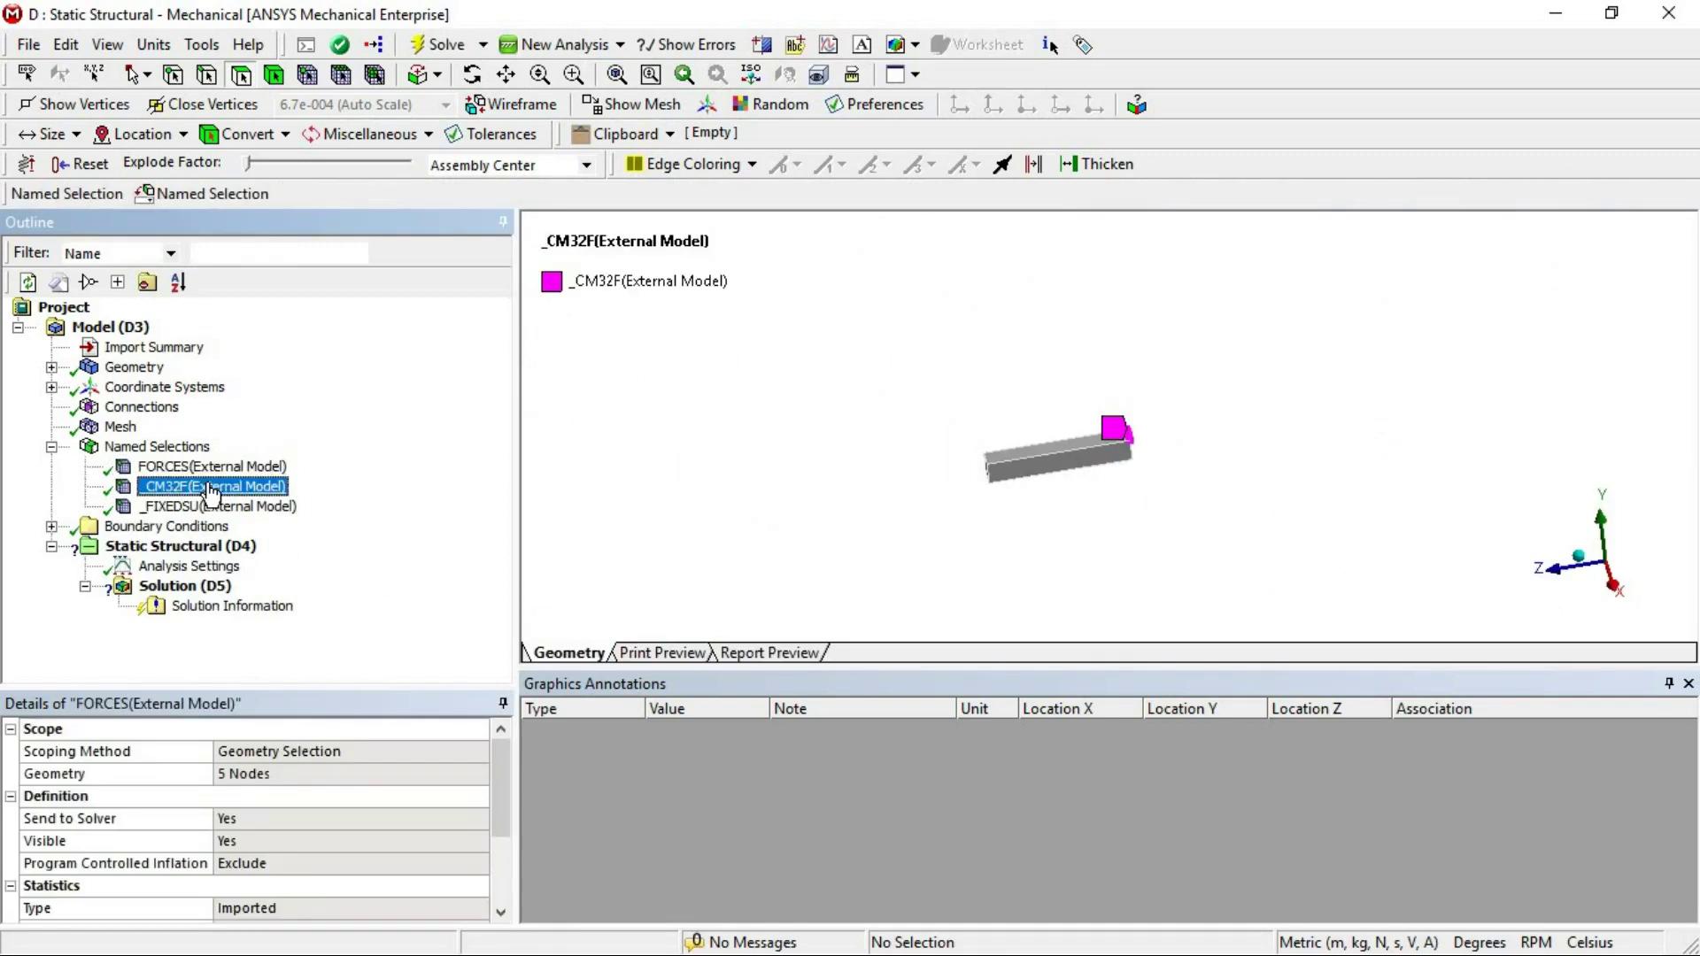
pyautogui.click(211, 507)
pyautogui.moveTo(900, 508); pyautogui.dragTo(989, 529, button='middle')
pyautogui.scroll(5, 984, 529)
pyautogui.click(52, 447)
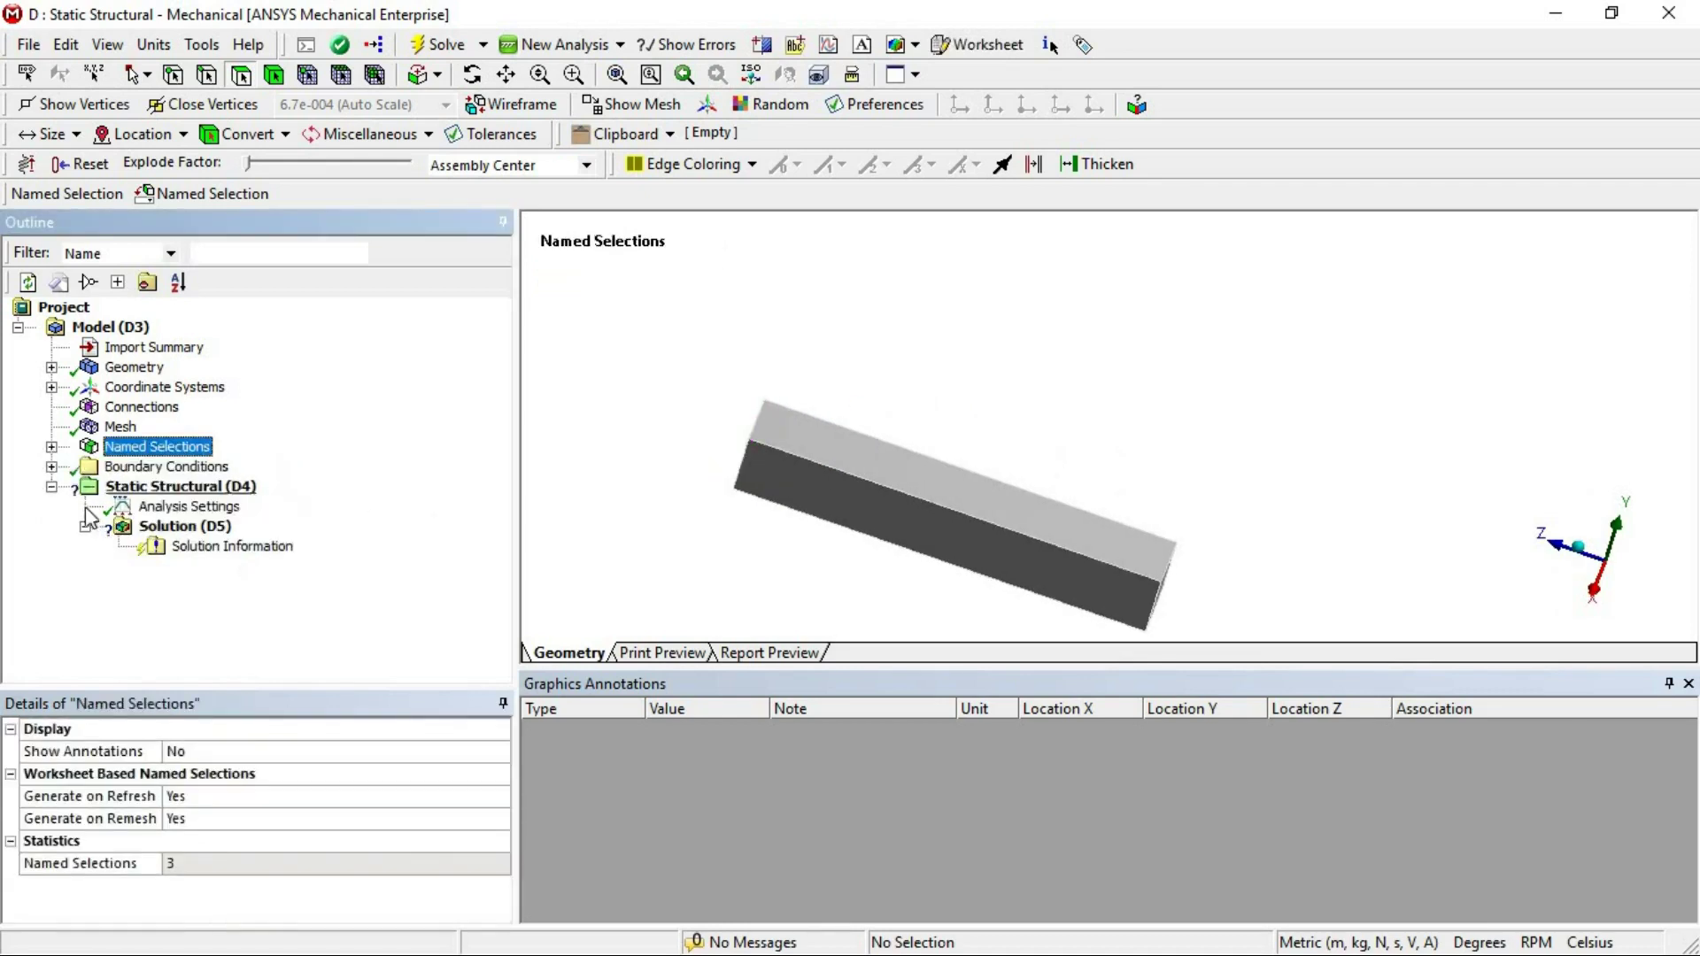
# - Check the imported Constraints (External Model) fixed support, then minimize Mechanical
pyautogui.click(51, 467)
pyautogui.click(162, 488)
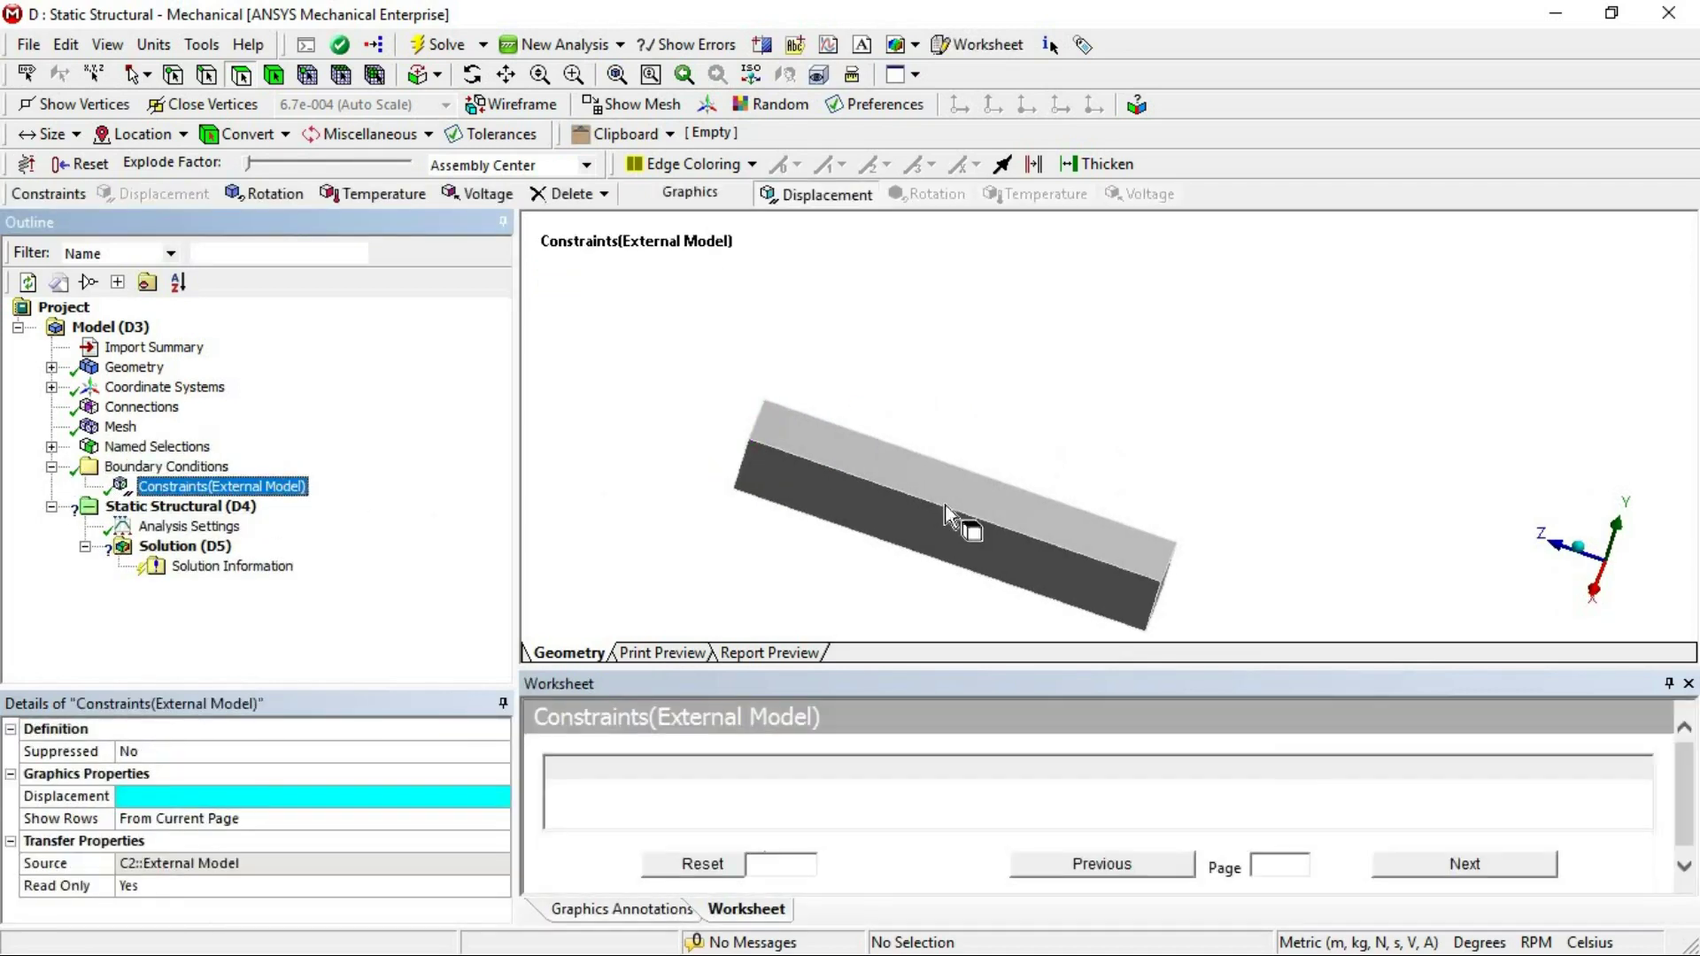
pyautogui.moveTo(1062, 443); pyautogui.dragTo(965, 584, button='middle')
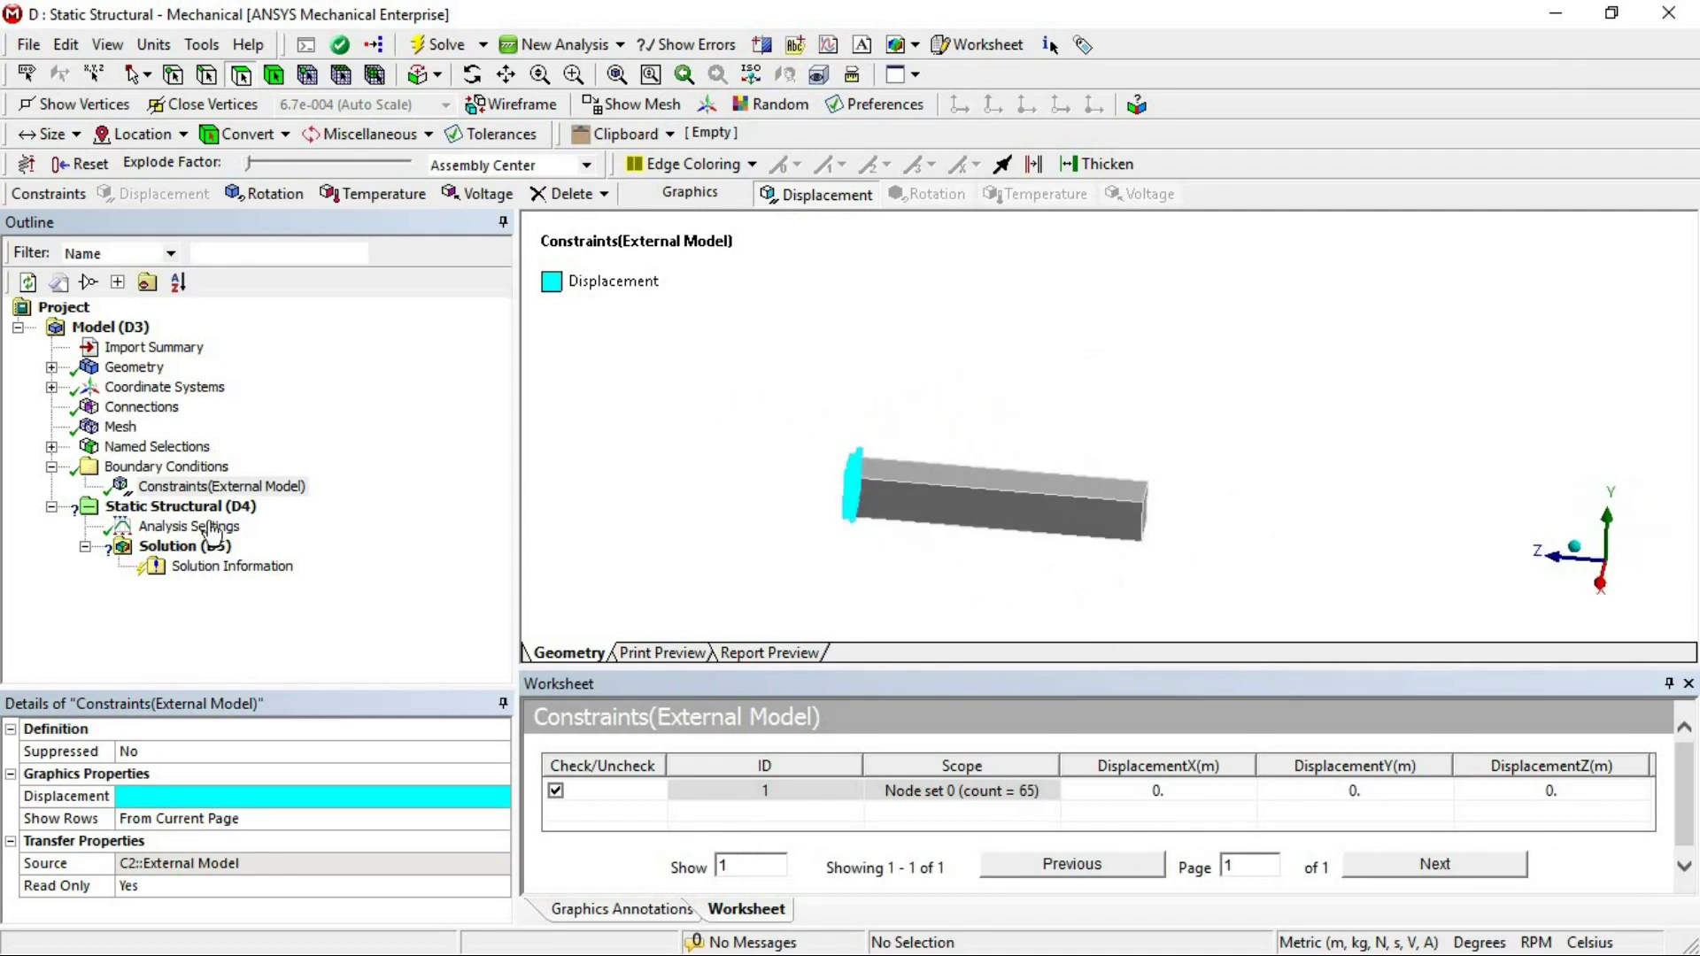
pyautogui.click(185, 546)
pyautogui.click(178, 512)
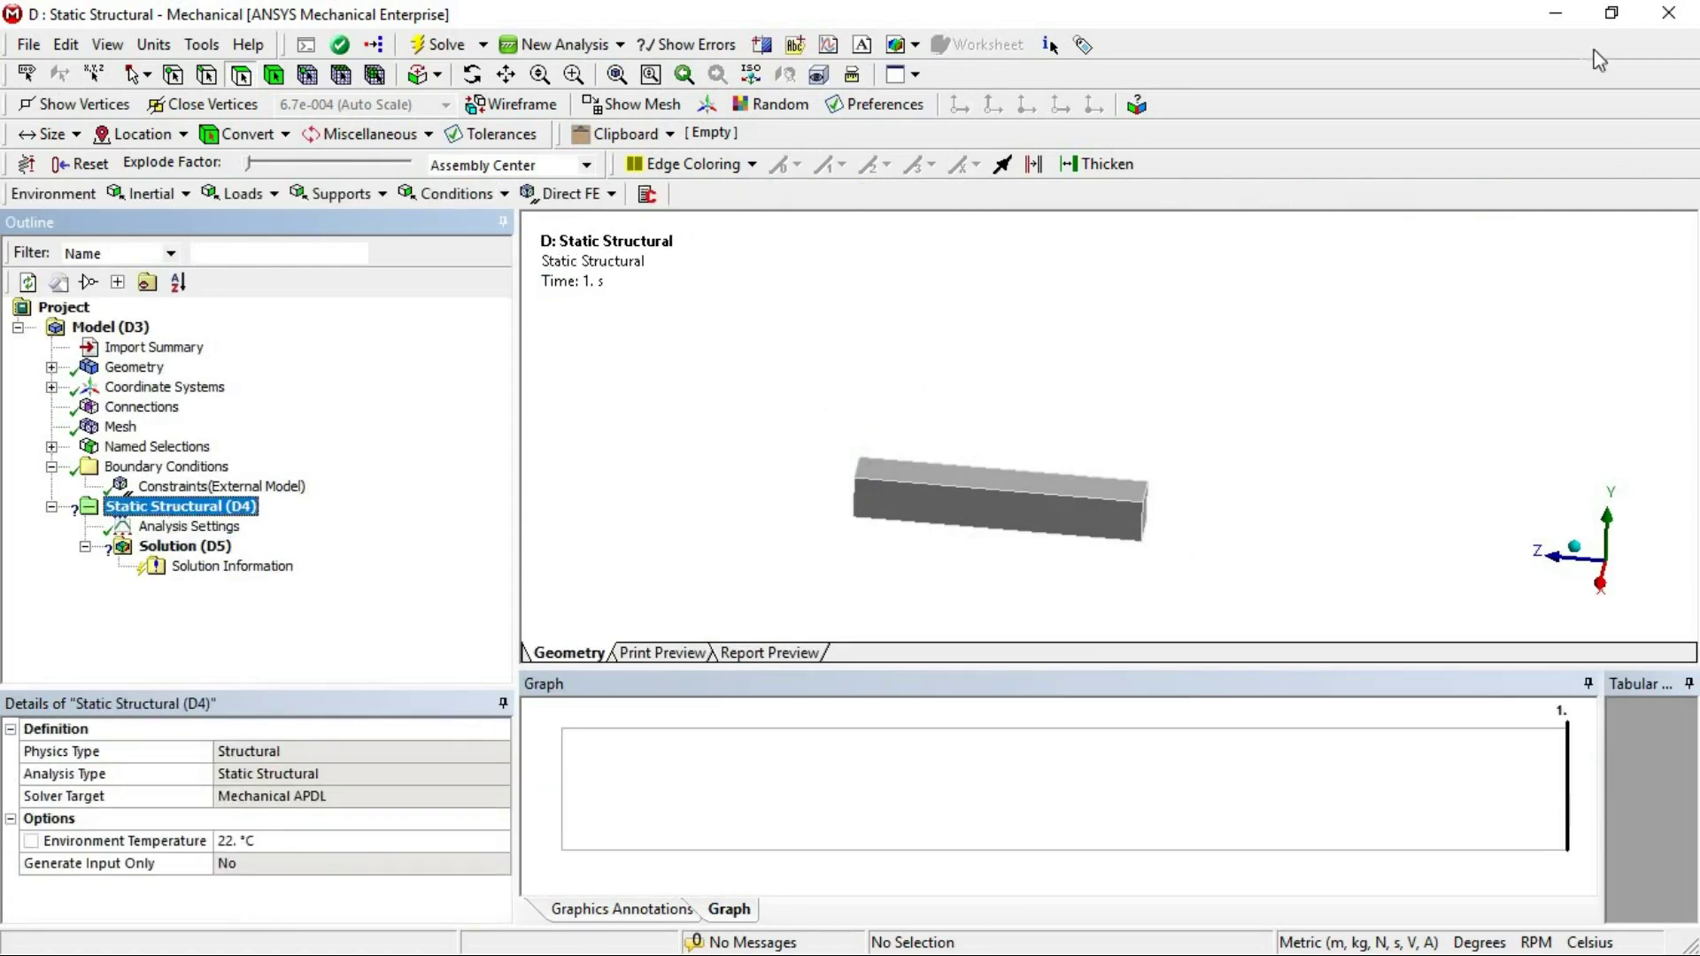
pyautogui.click(1555, 14)
# - Open system B's Analysis cell with Edit in Mechanical APDL
pyautogui.click(1109, 502)
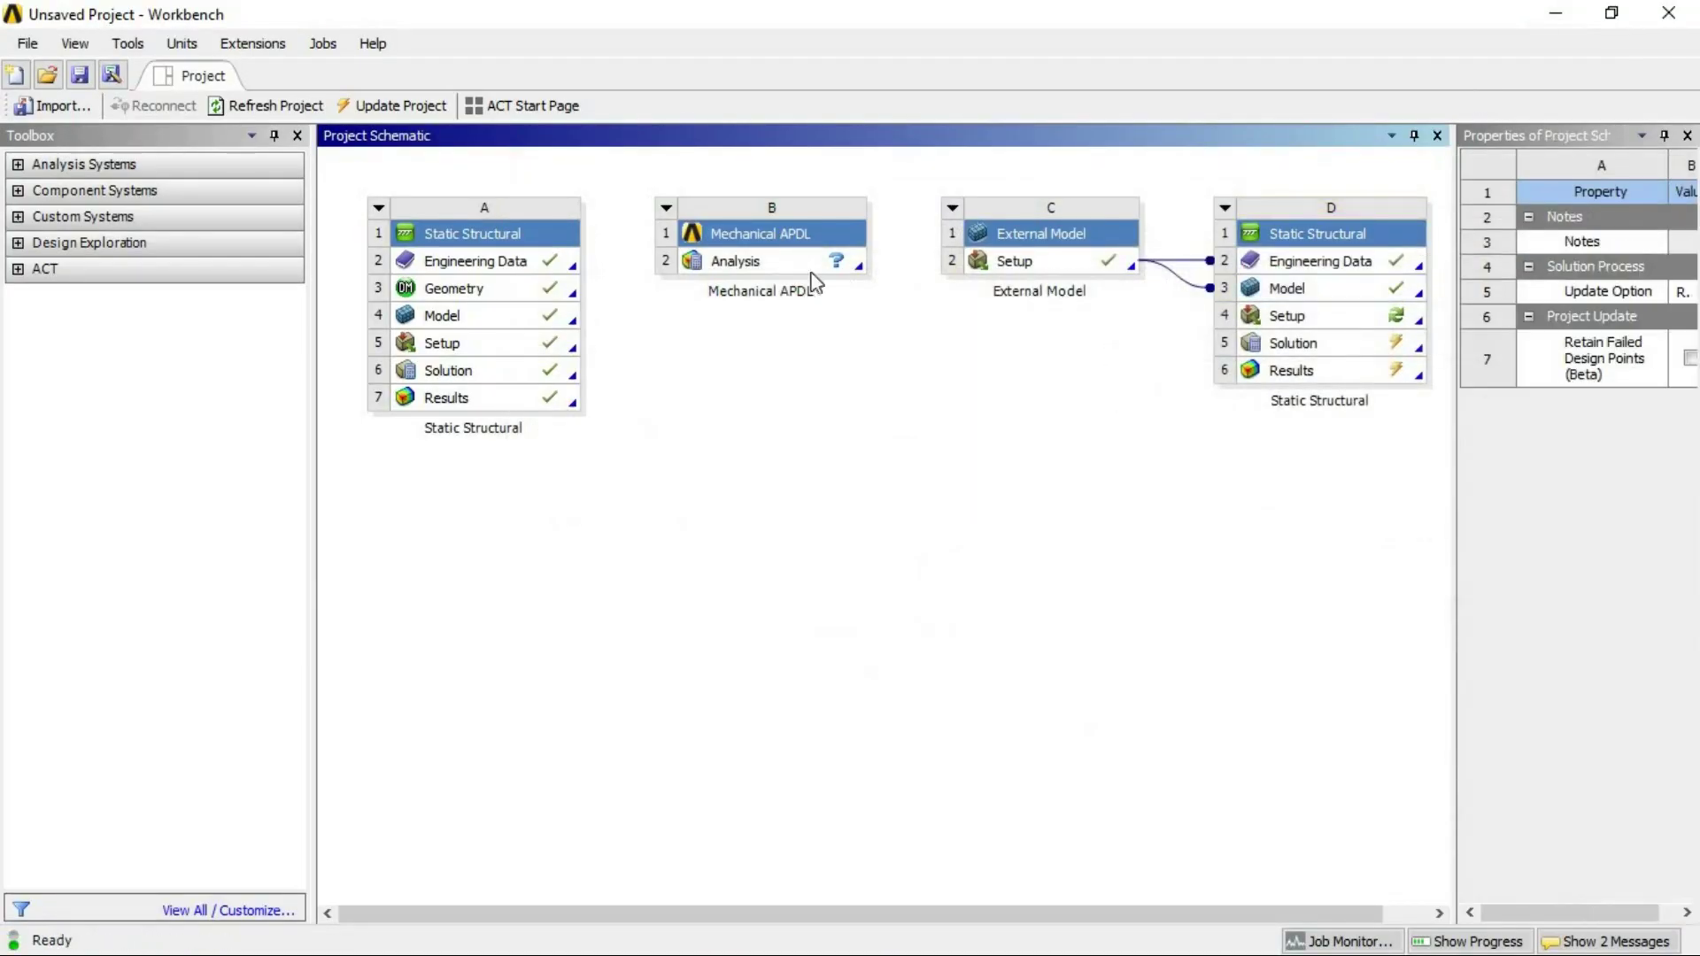
pyautogui.click(762, 262)
pyautogui.rightClick(763, 263)
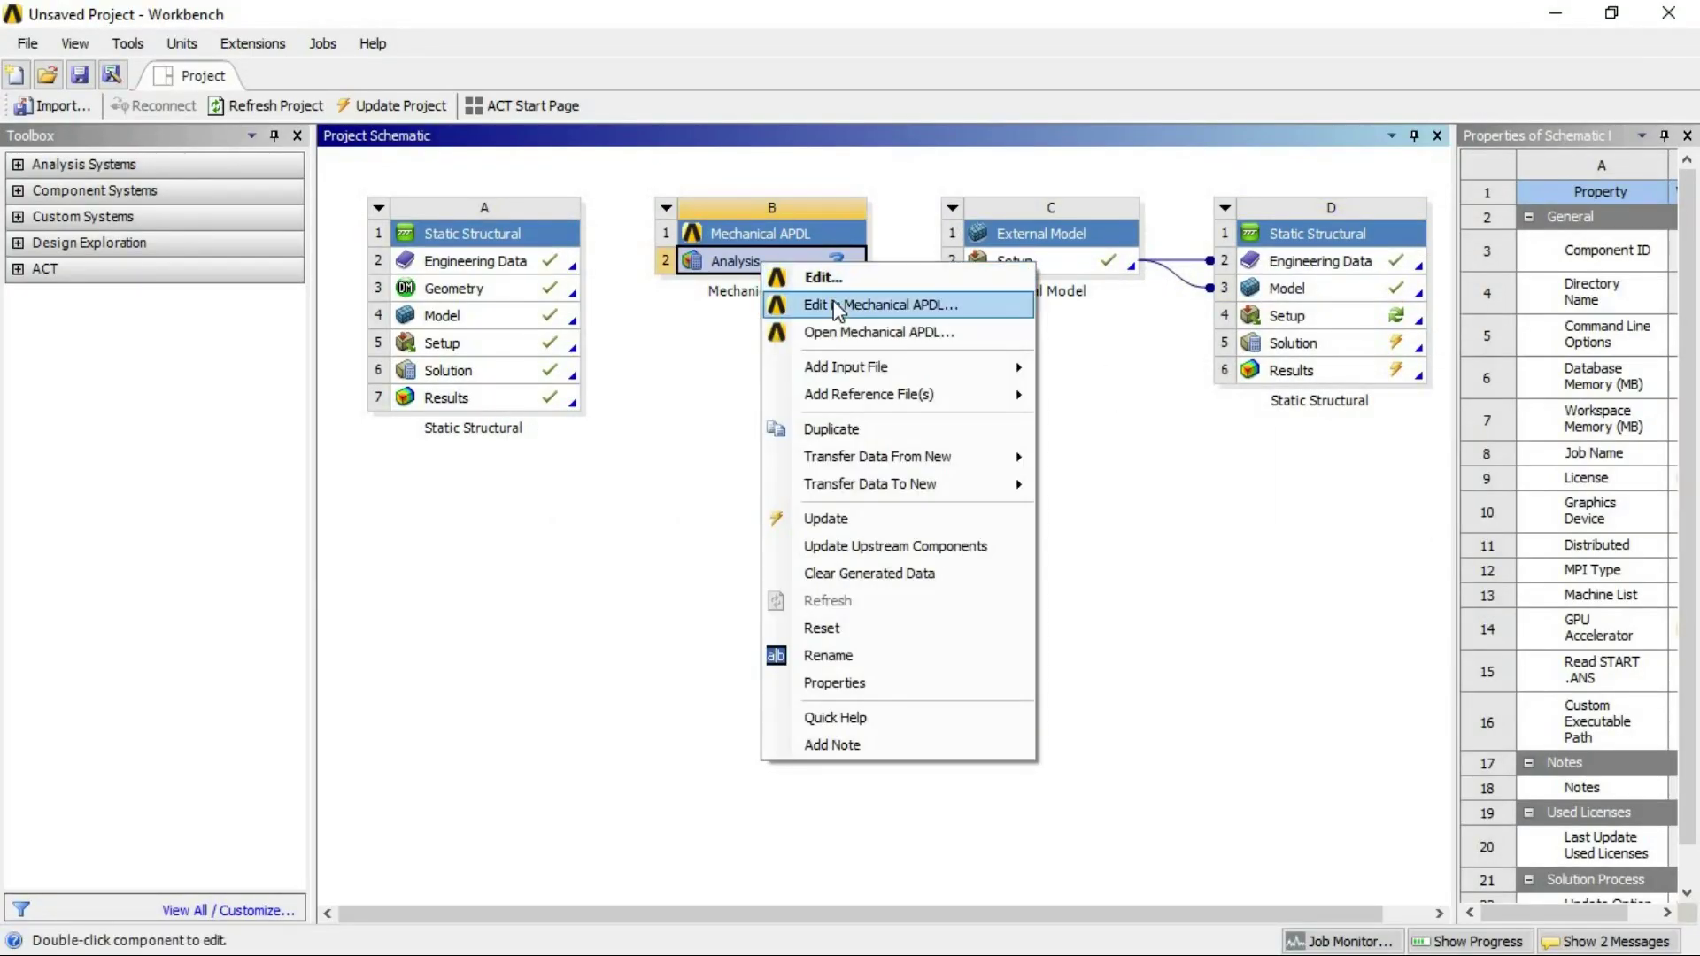
pyautogui.click(835, 303)
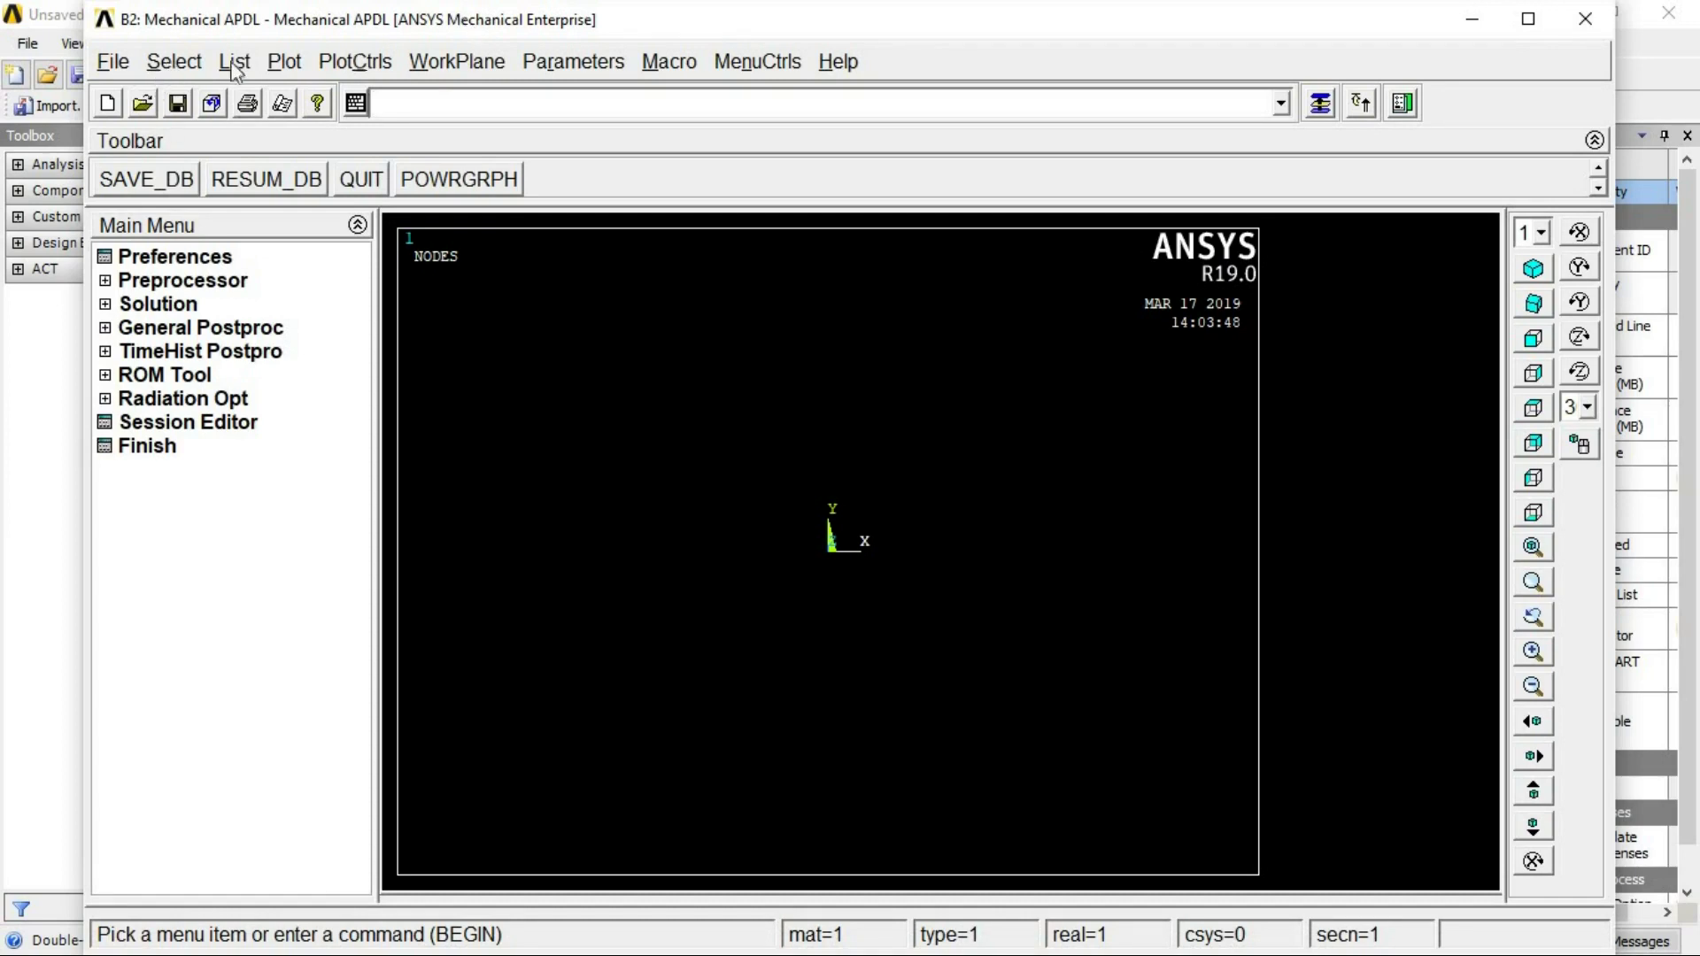
# - Set the Mechanical APDL working directory to D:\FEA\APDL-Workbench
pyautogui.click(1528, 19)
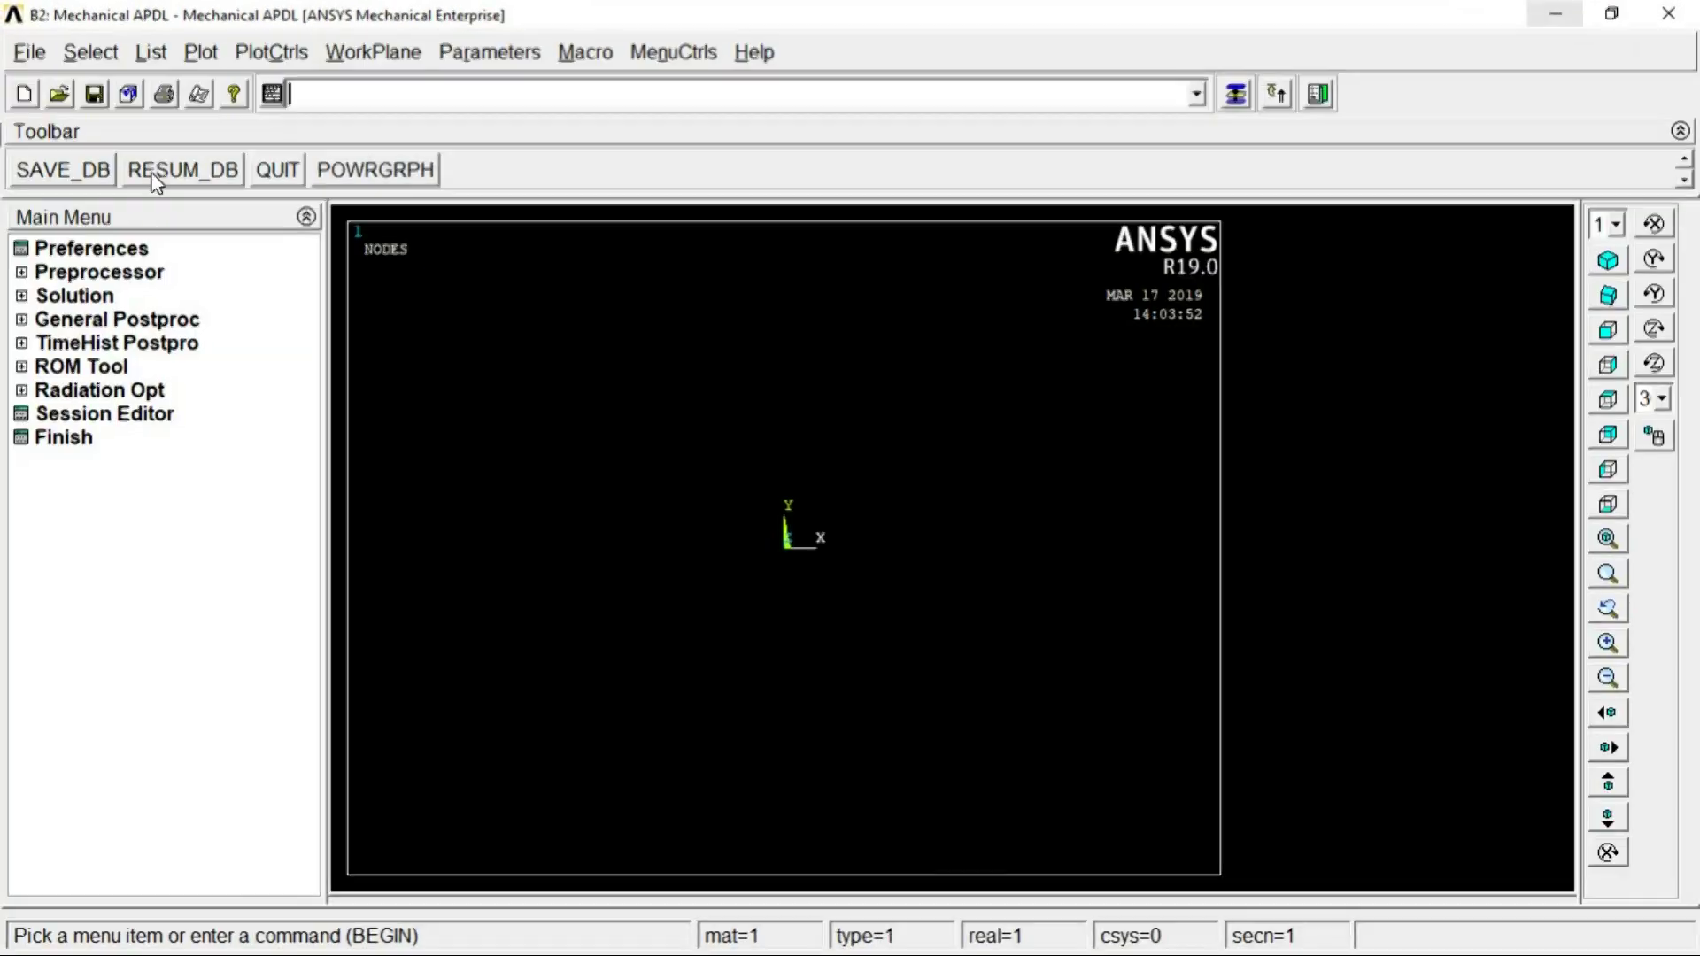
pyautogui.click(88, 53)
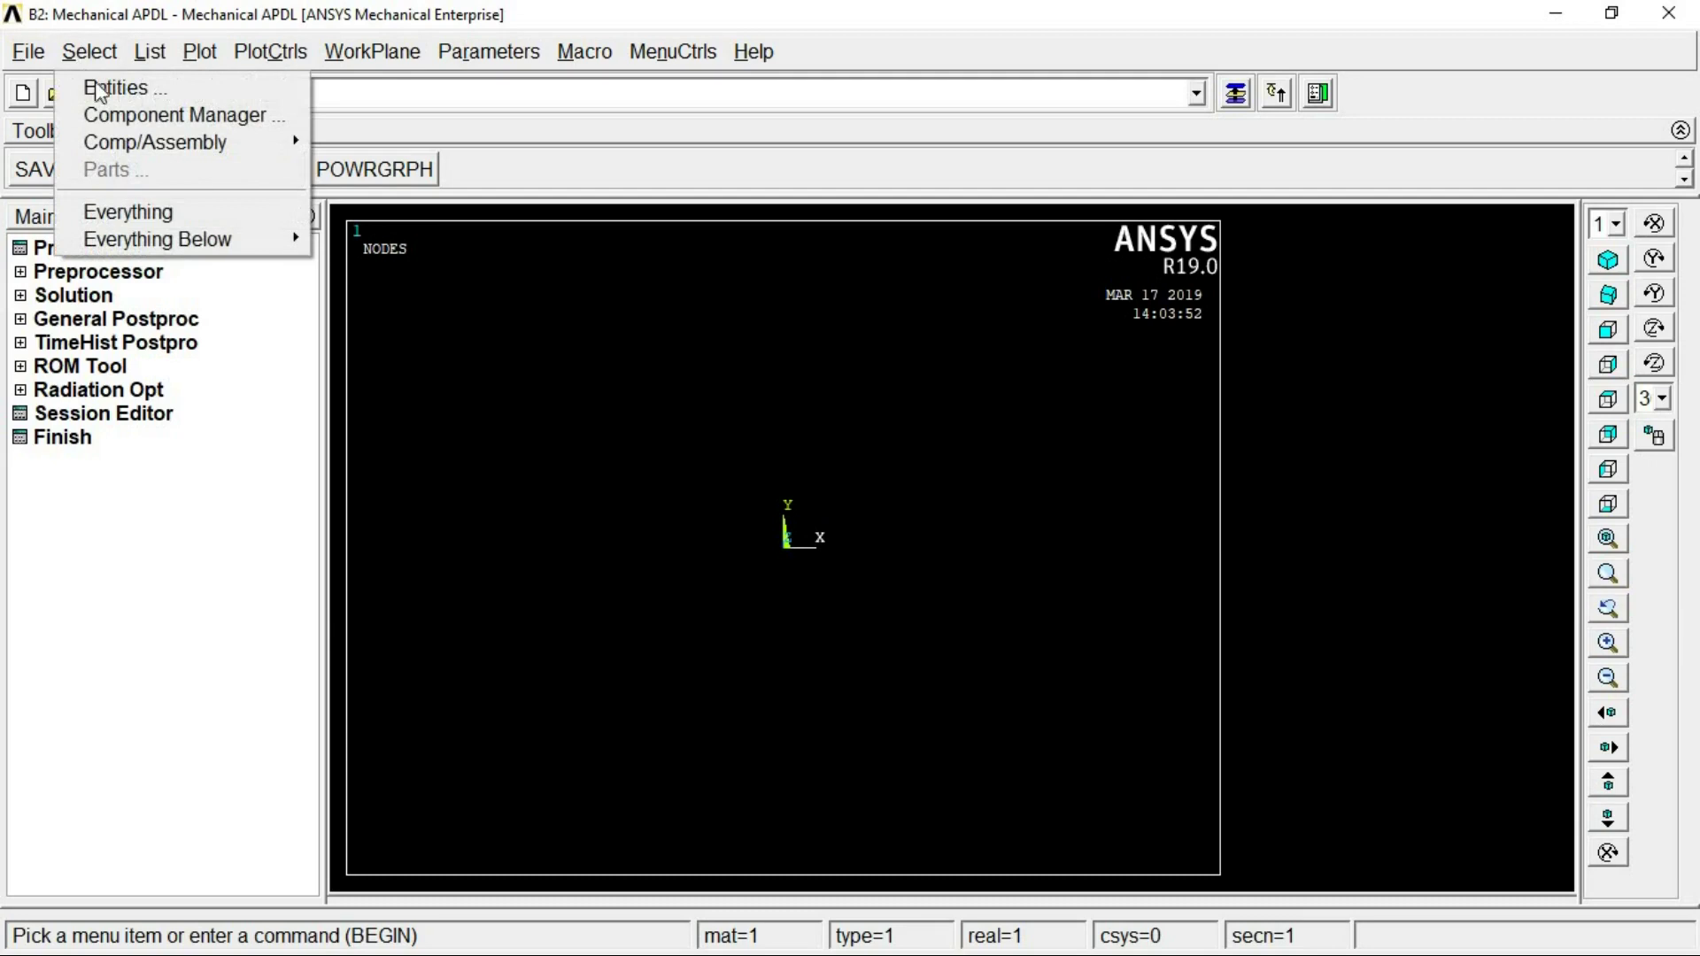
pyautogui.moveTo(28, 59)
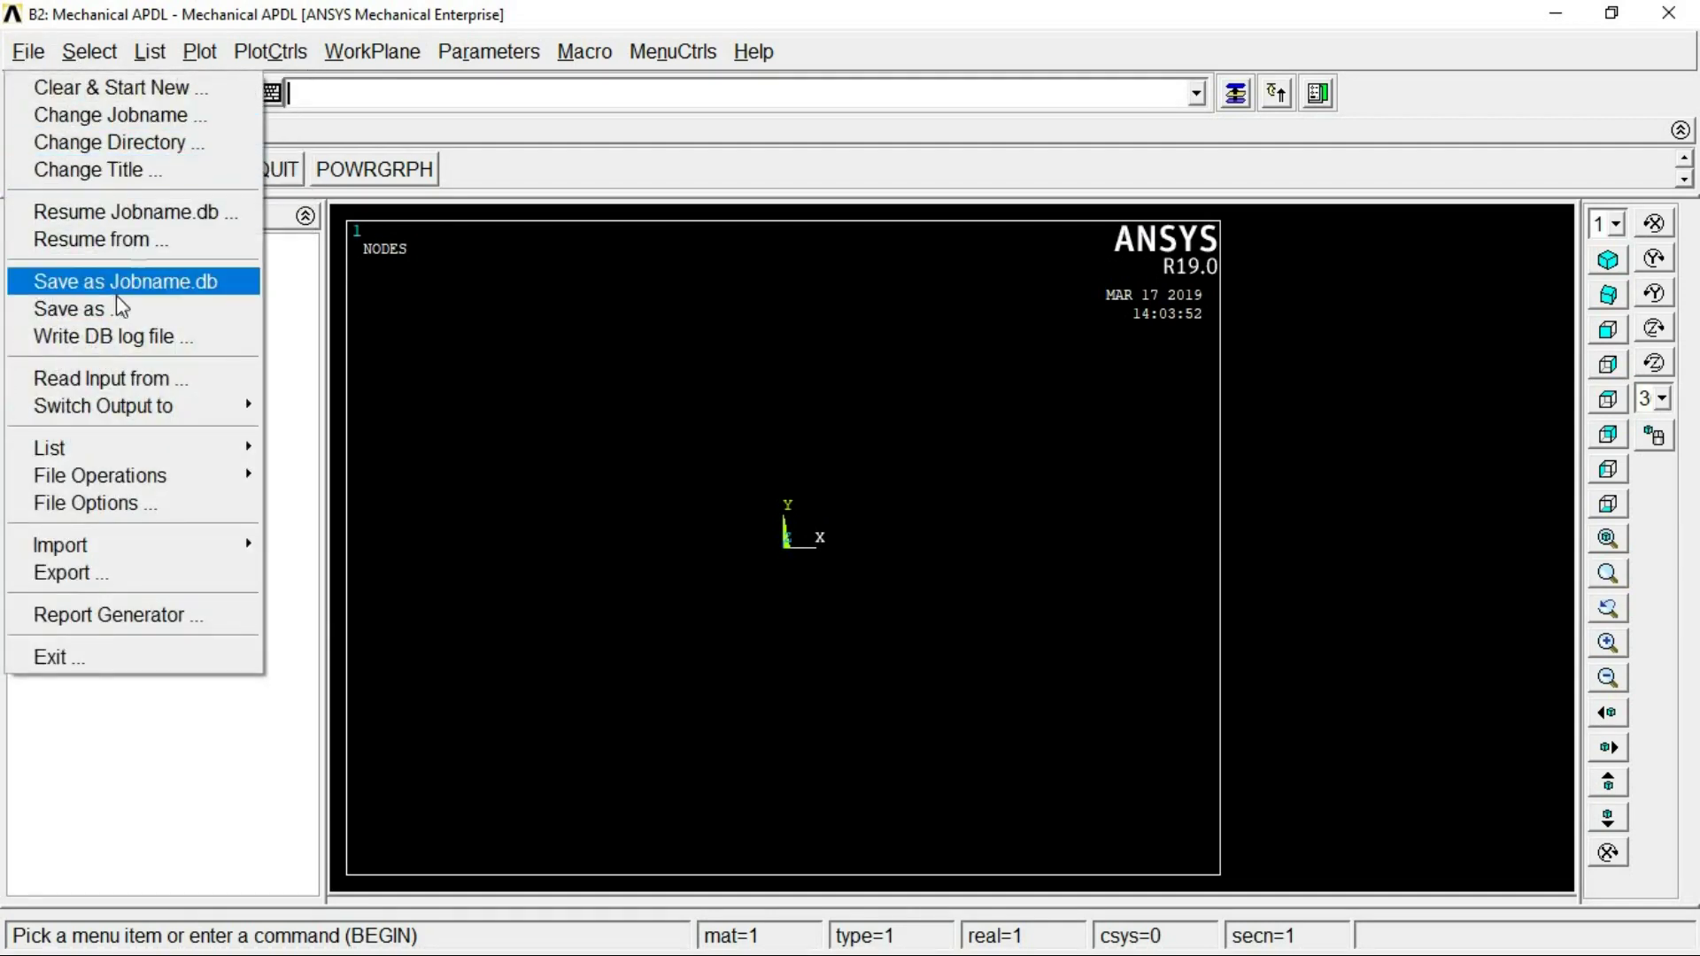
pyautogui.click(124, 143)
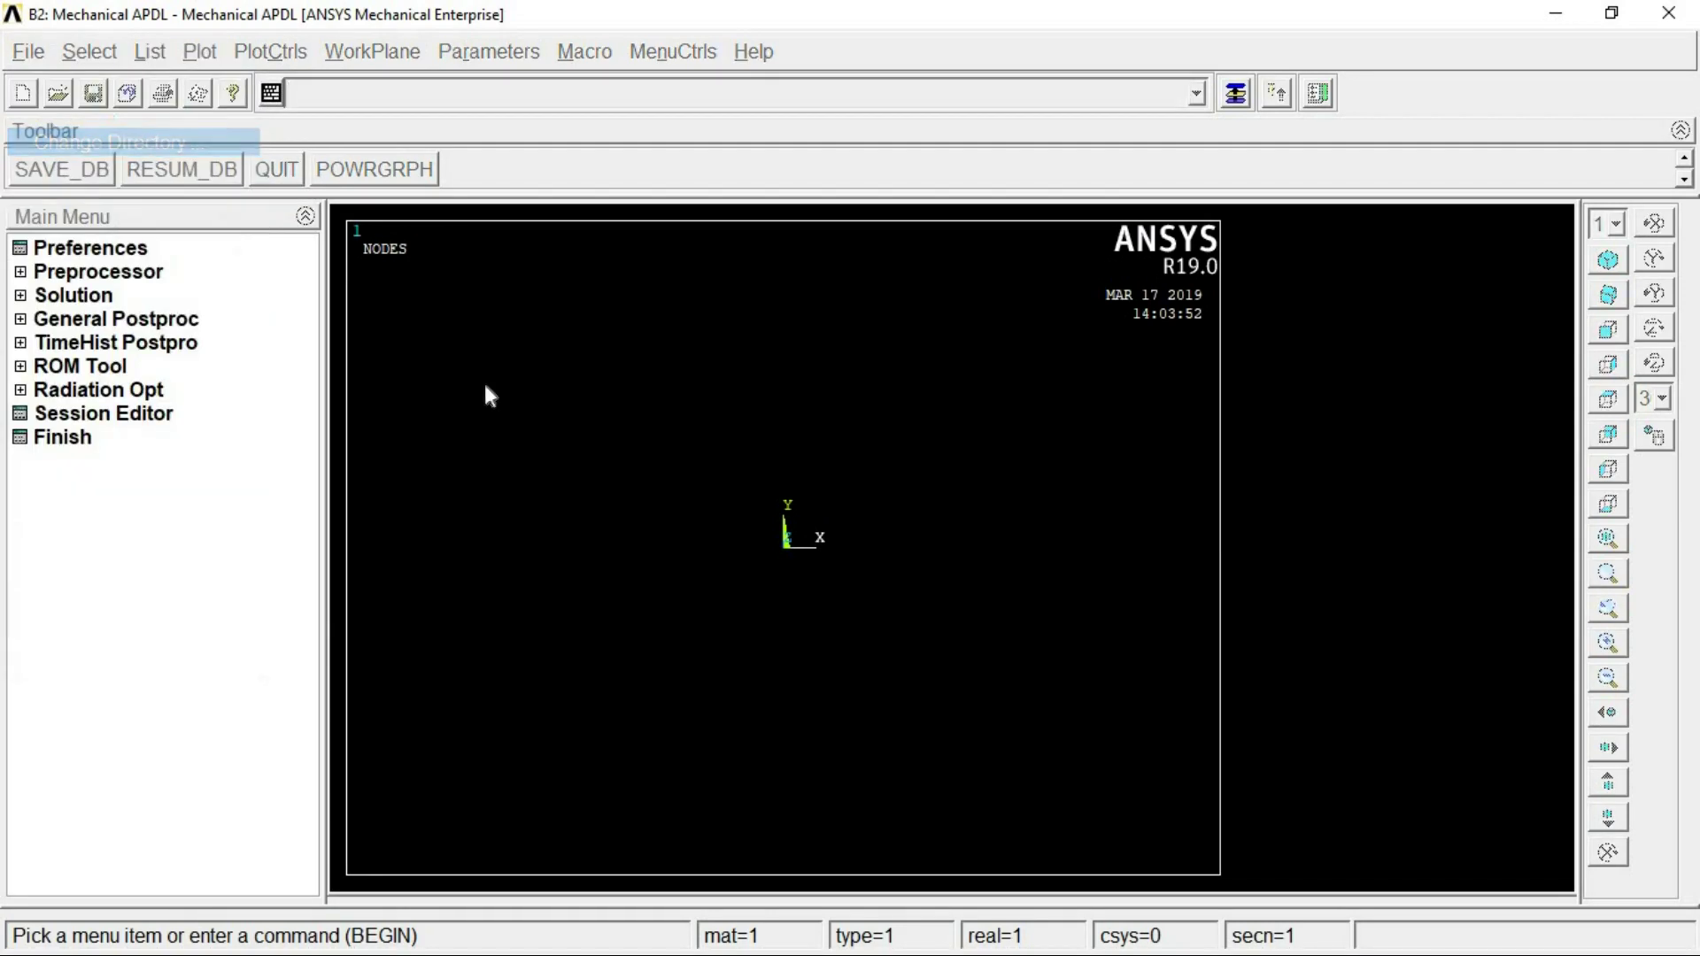
pyautogui.scroll(15, 1024, 526)
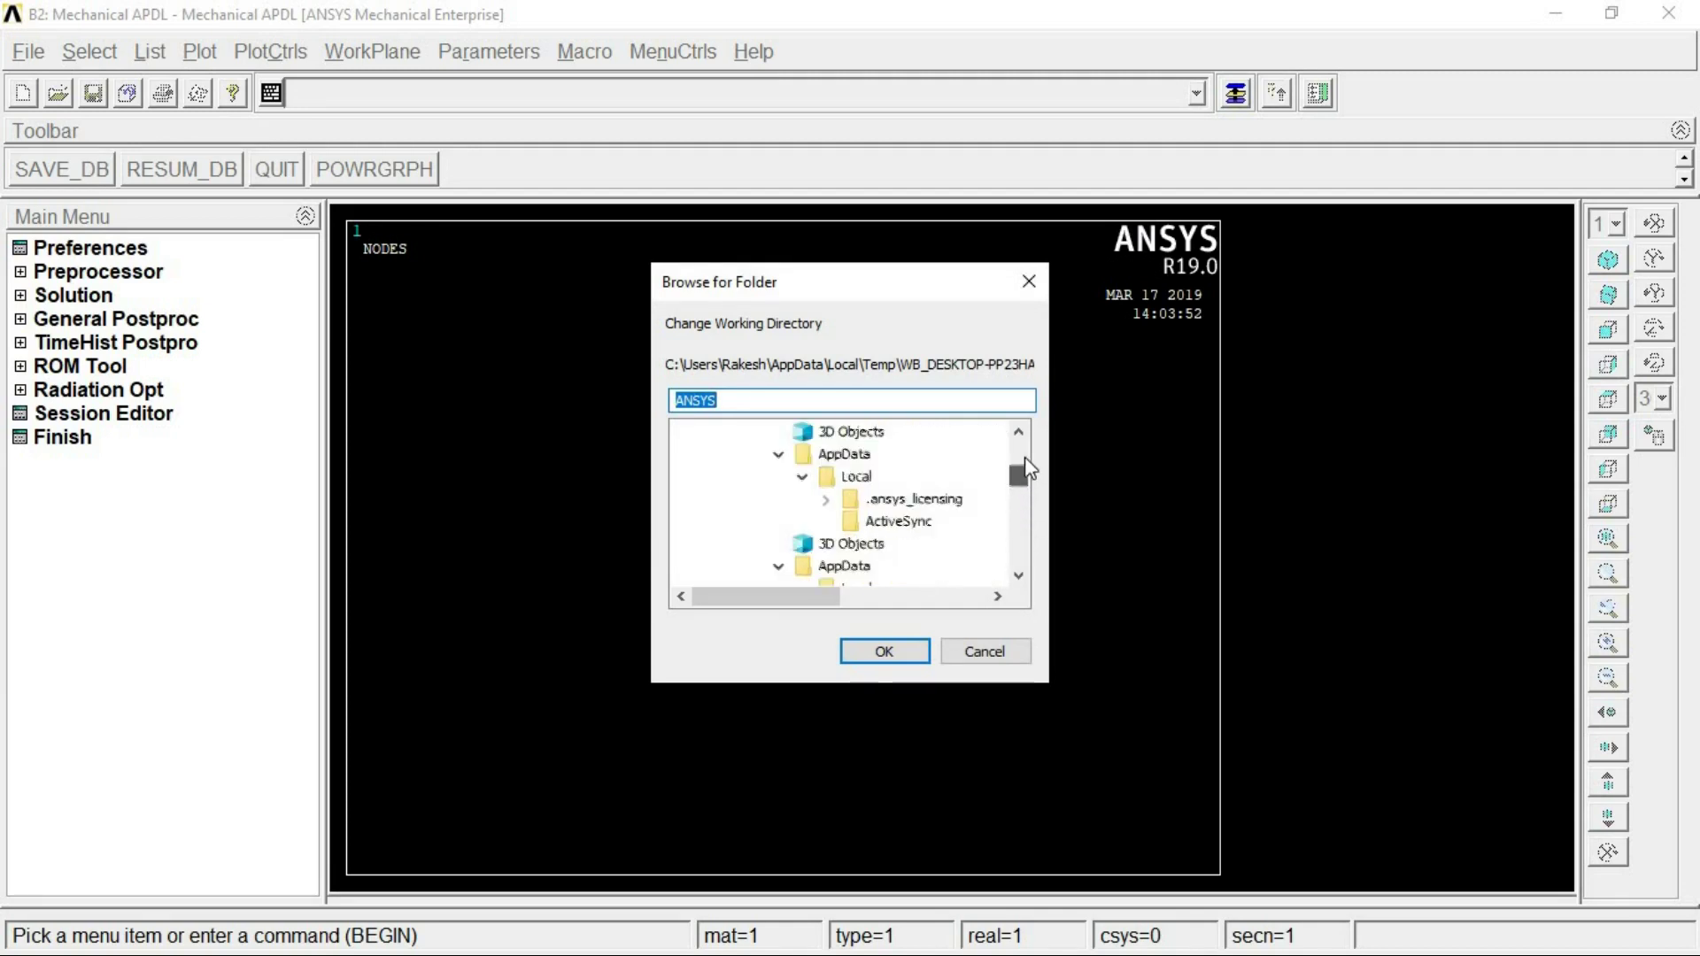
pyautogui.scroll(2, 901, 464)
pyautogui.scroll(-5, 801, 531)
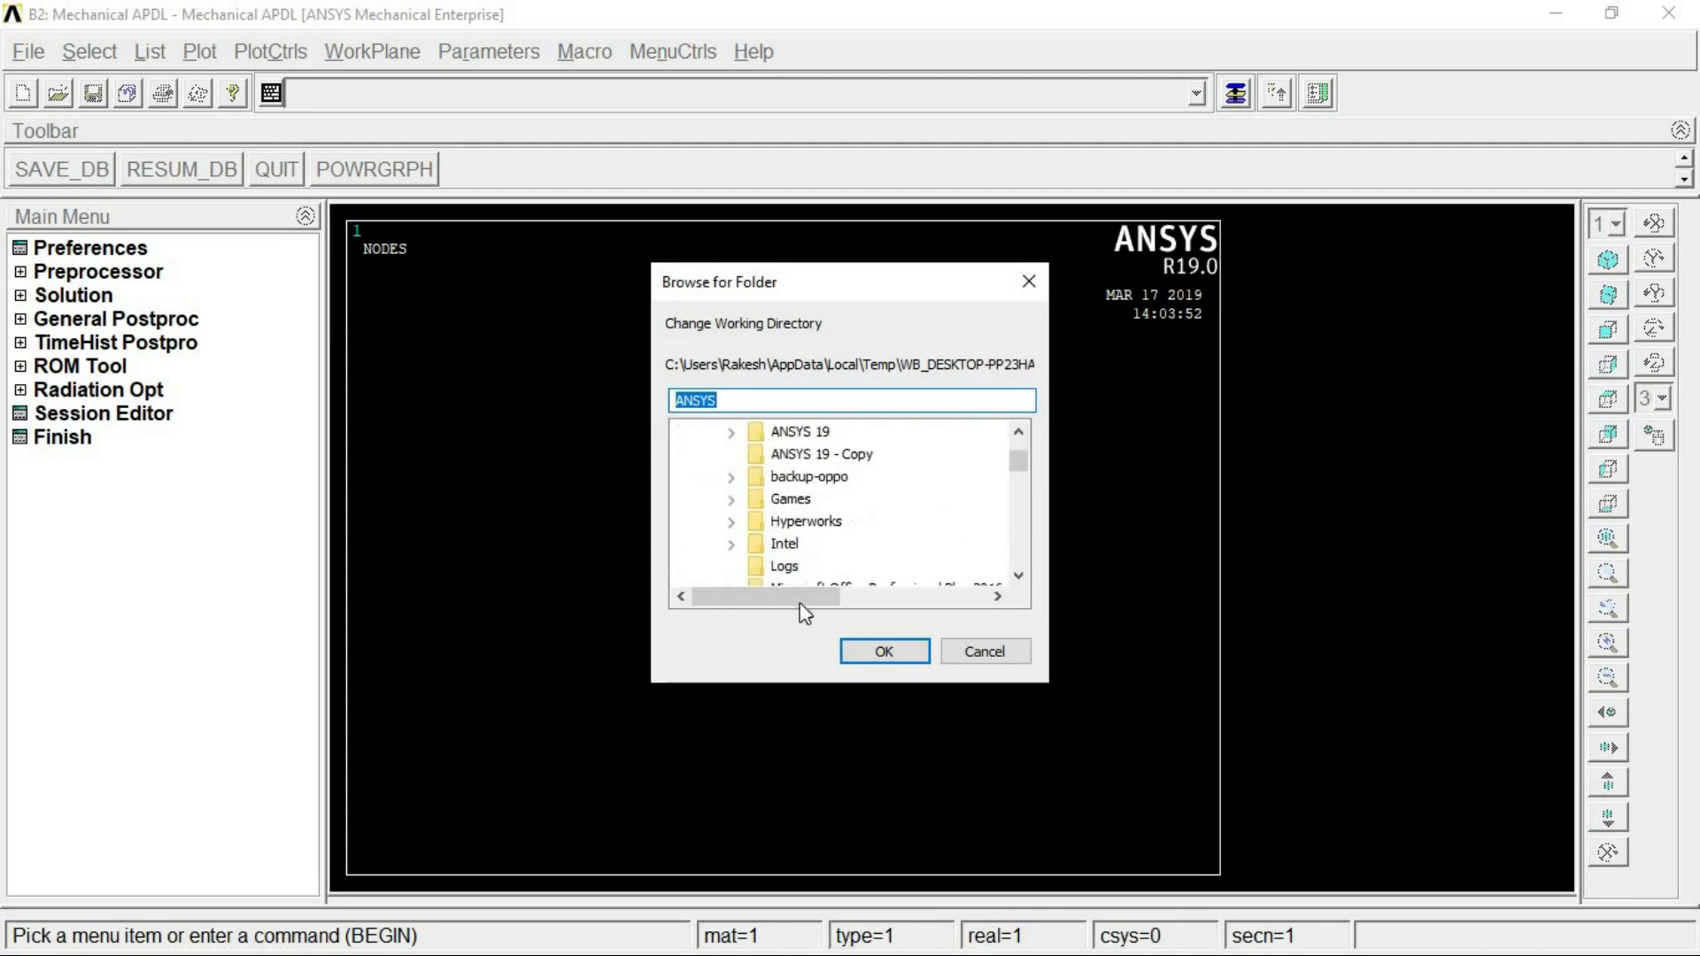
pyautogui.scroll(5, 752, 541)
pyautogui.scroll(-2, 724, 538)
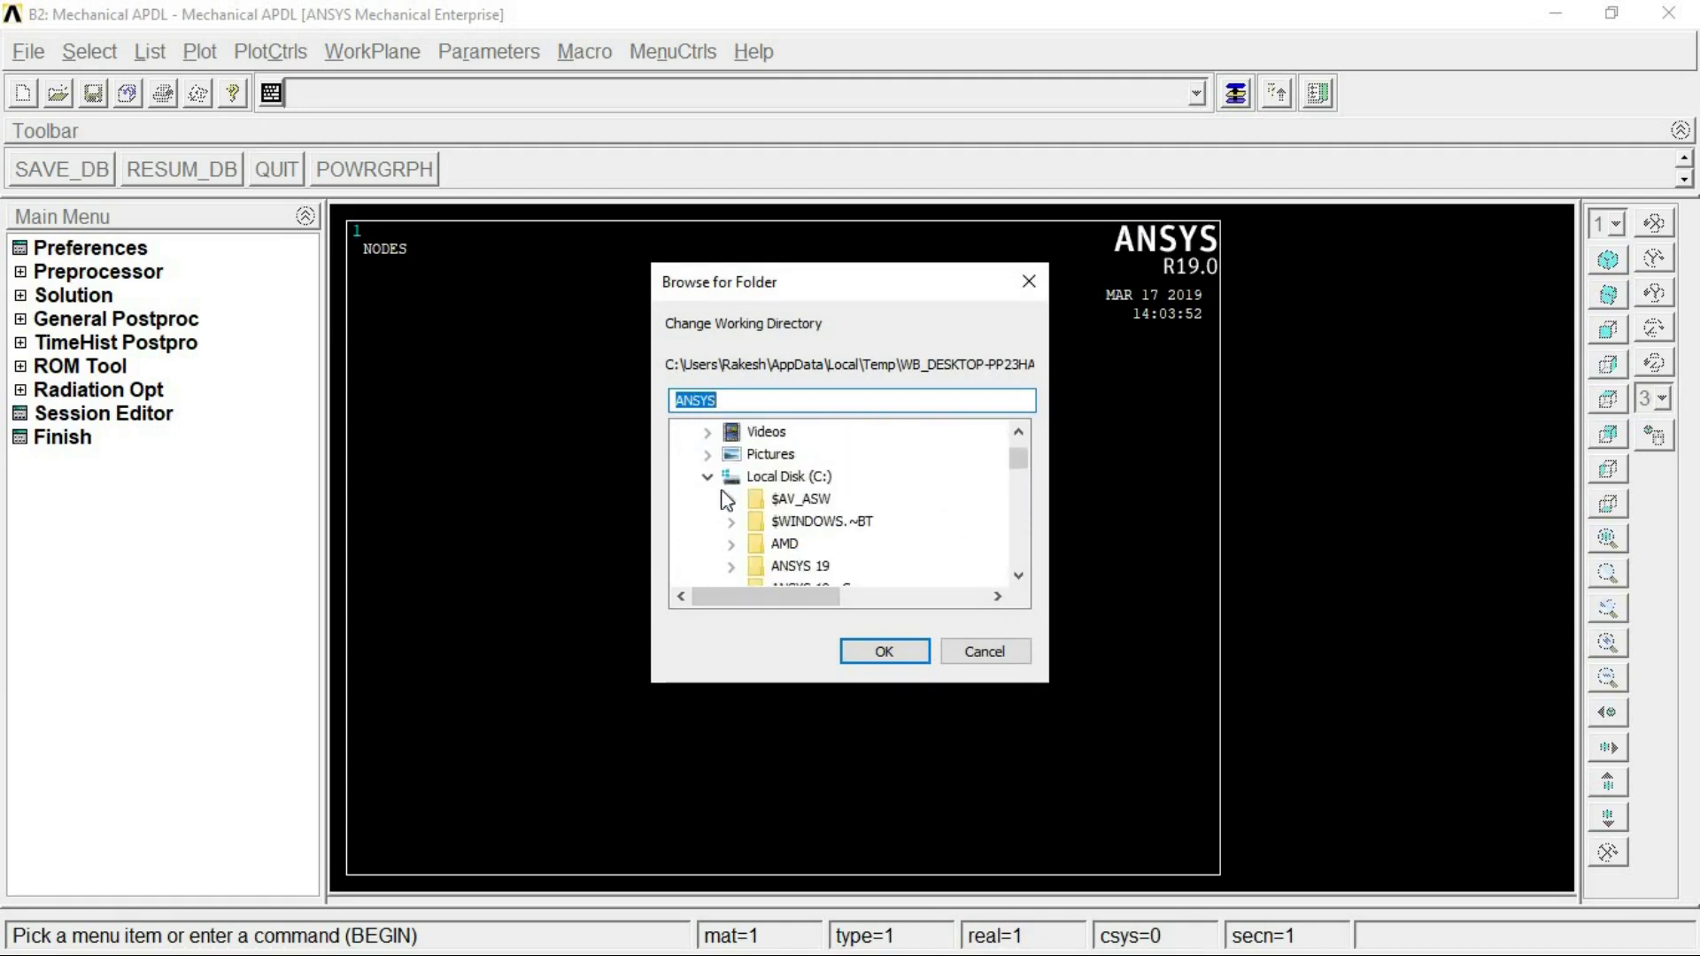
pyautogui.click(709, 476)
pyautogui.click(714, 545)
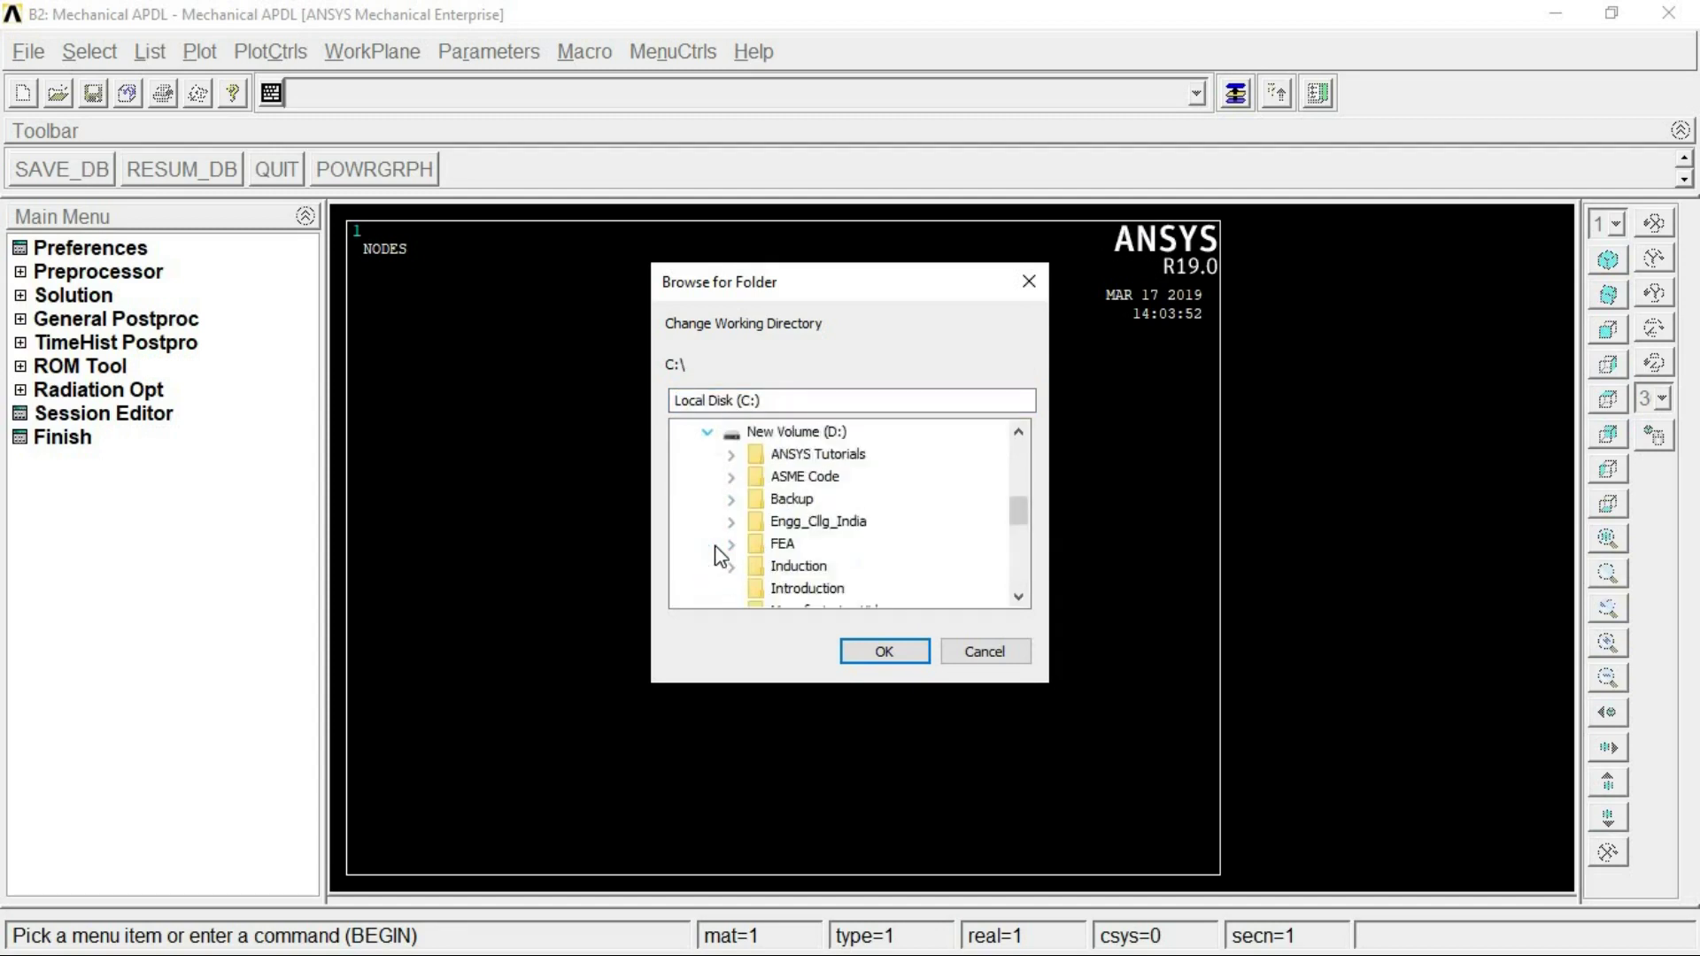
pyautogui.click(732, 543)
pyautogui.click(846, 522)
pyautogui.click(884, 651)
# - Read in the WorkbenchFile.inp input file
pyautogui.click(28, 51)
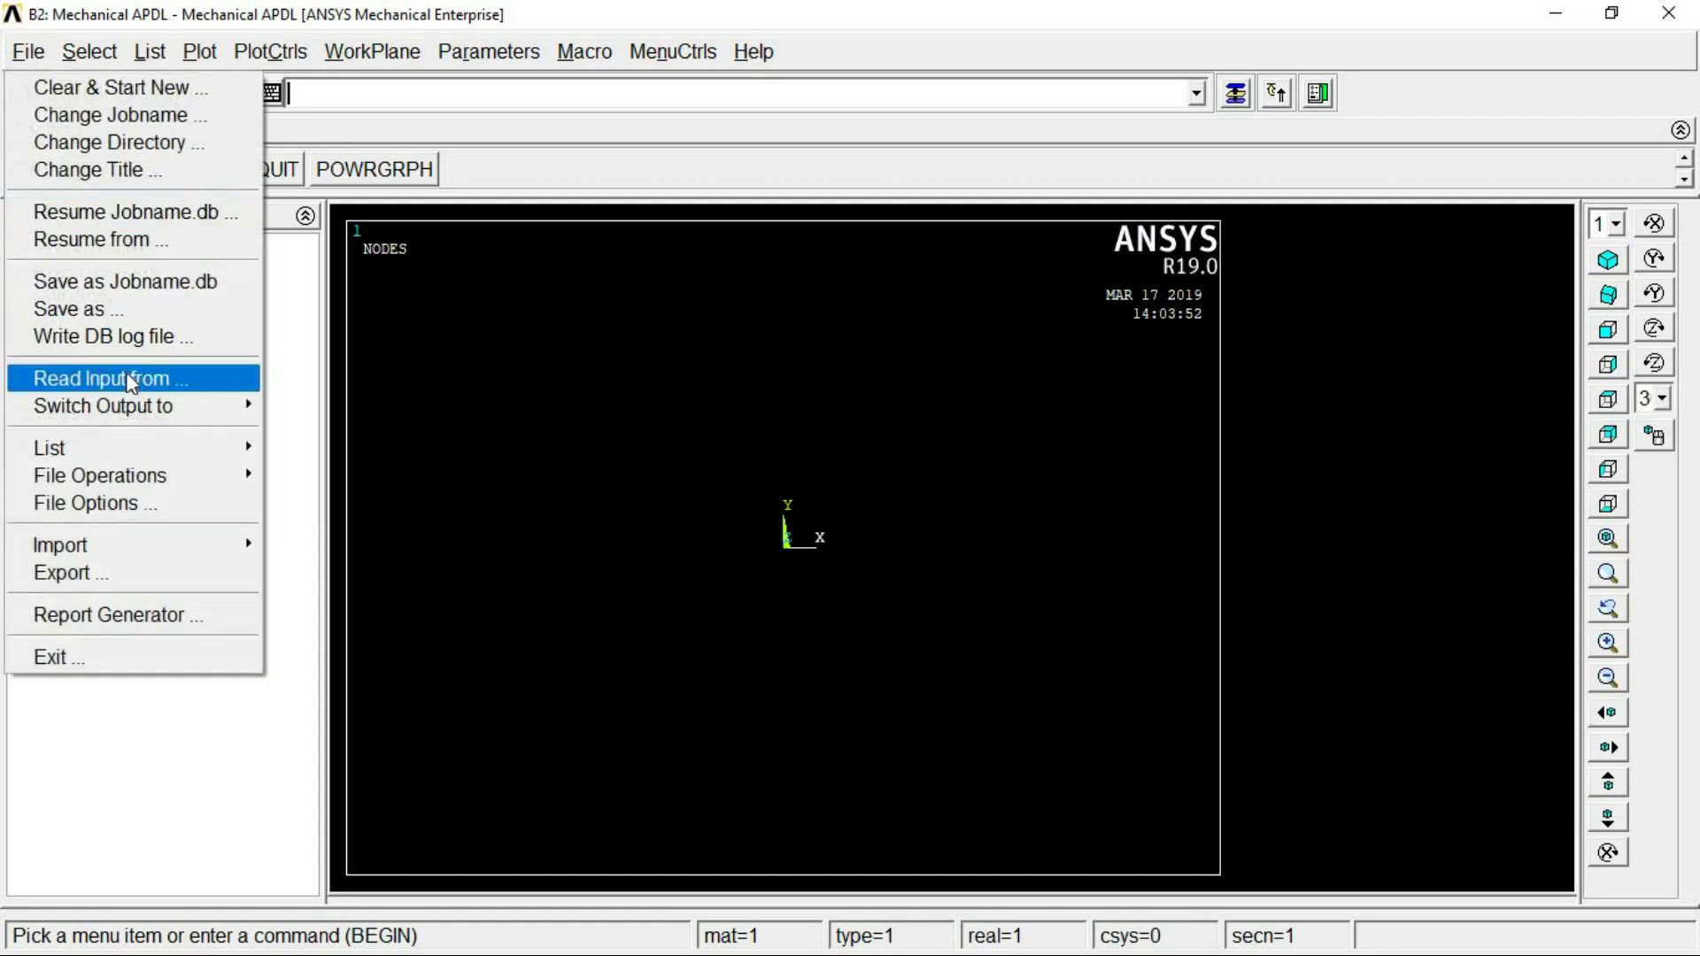
pyautogui.click(132, 379)
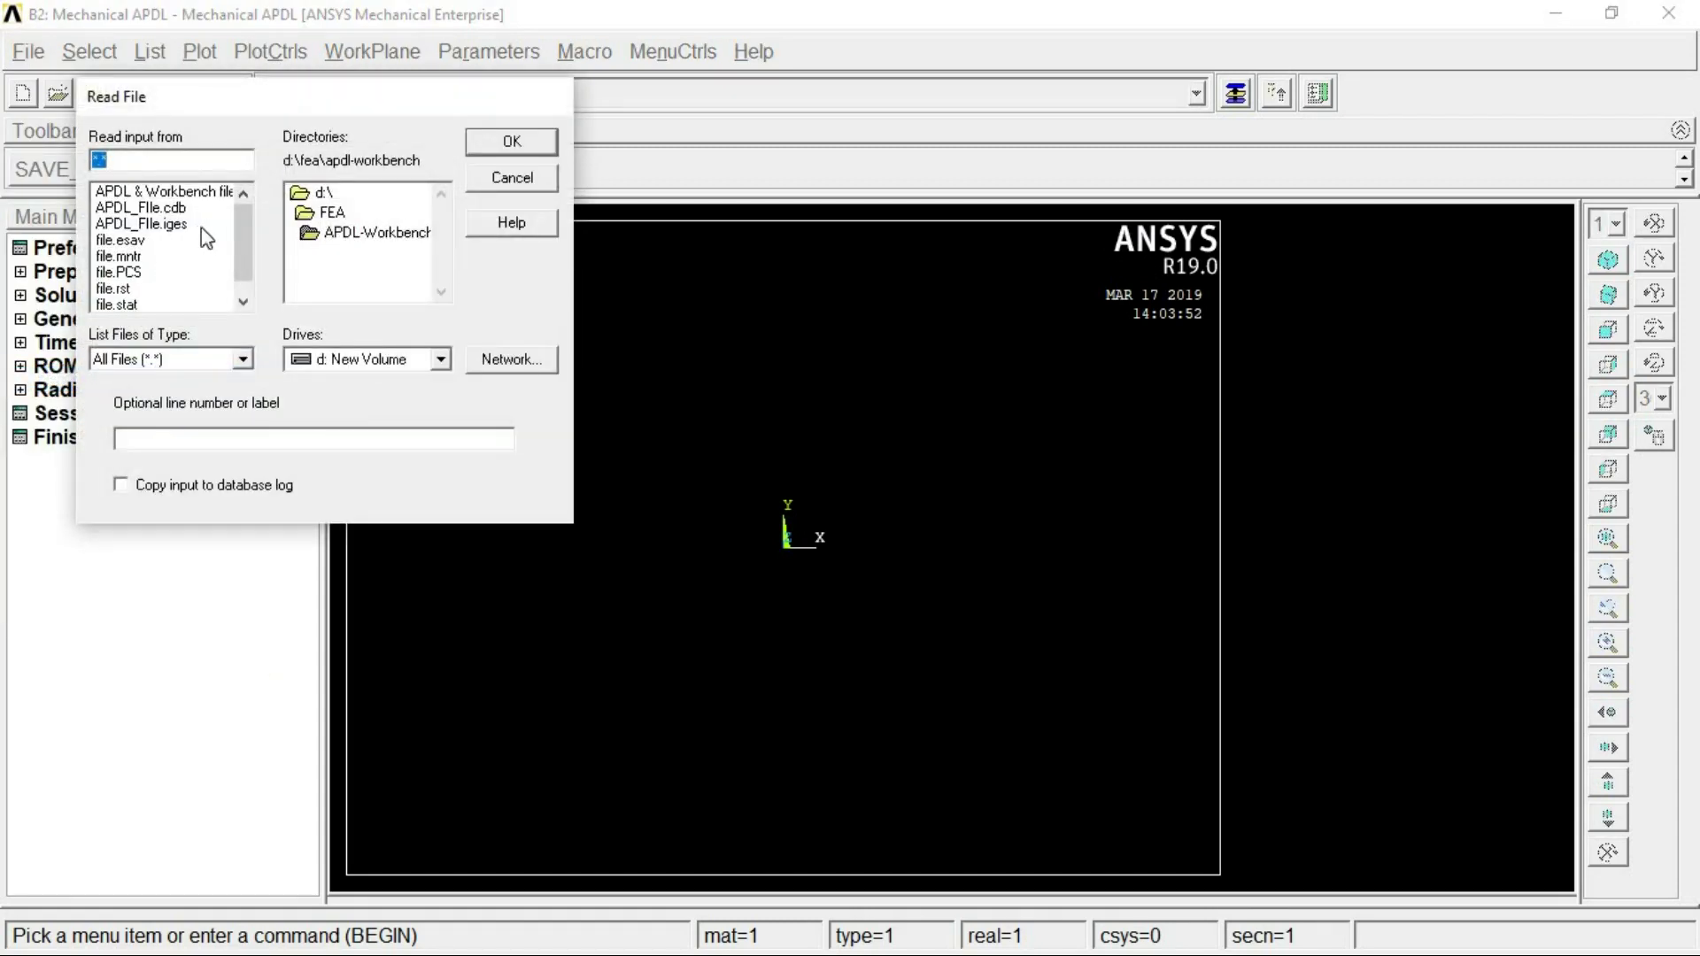
pyautogui.moveTo(246, 218); pyautogui.dragTo(239, 289)
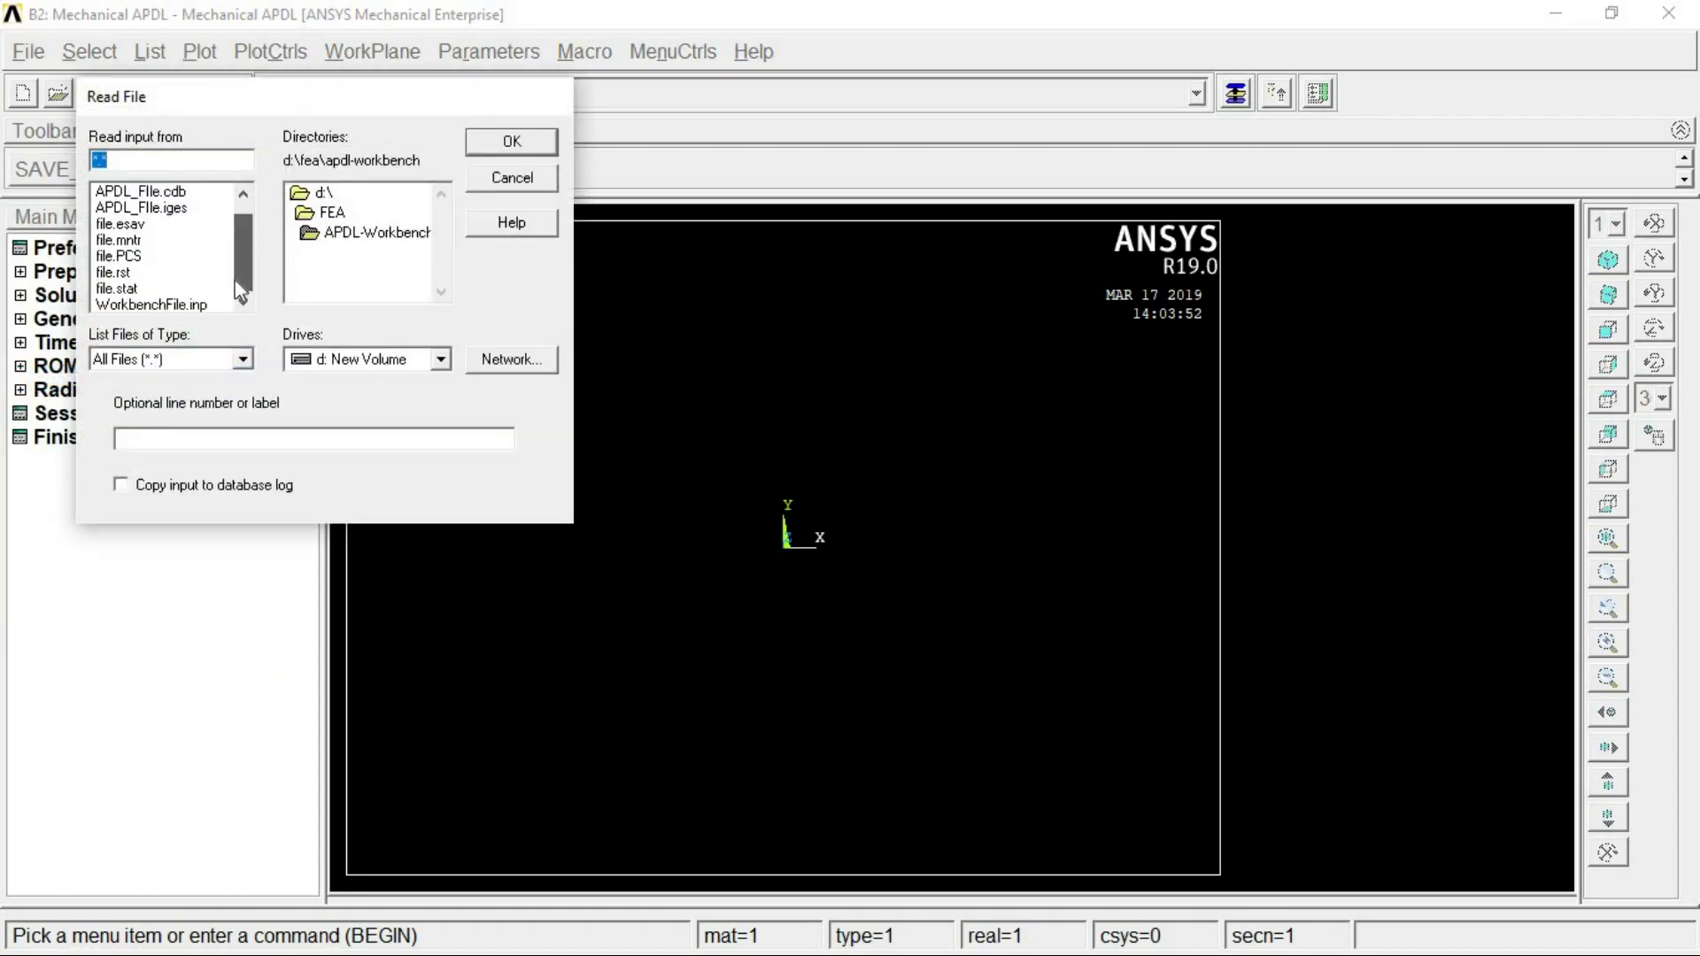
pyautogui.doubleClick(194, 305)
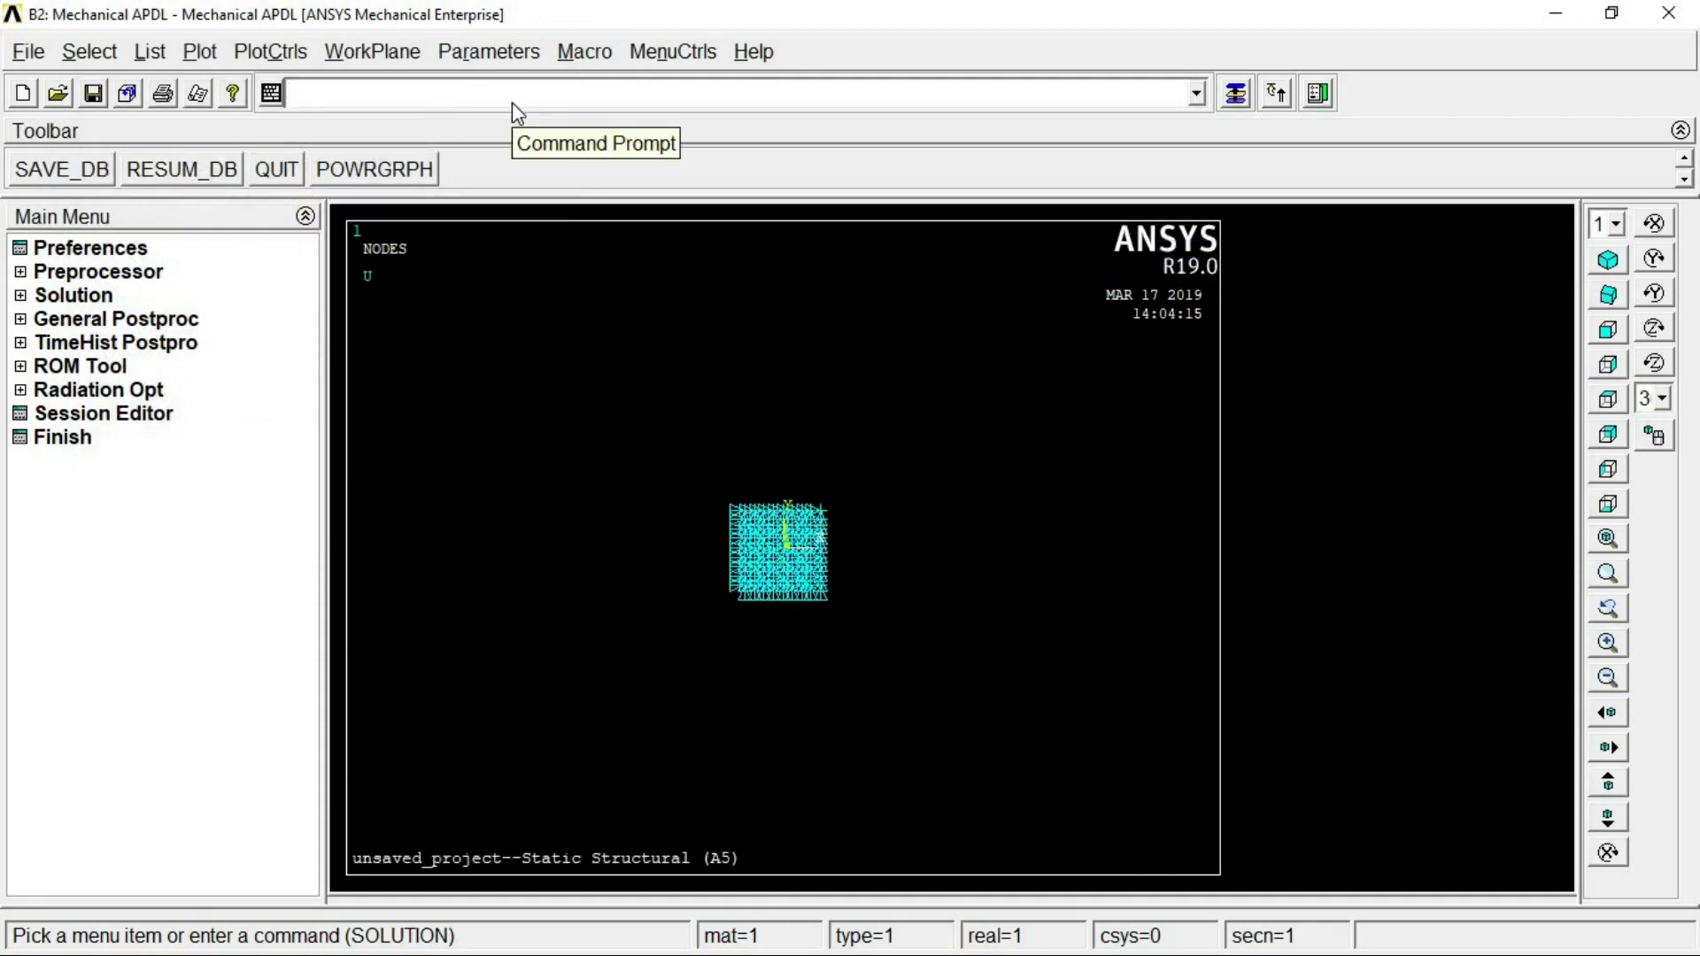
# - Plot the beam's elements with EPLOT in isometric view
pyautogui.write('eplot')
pyautogui.press('Return')
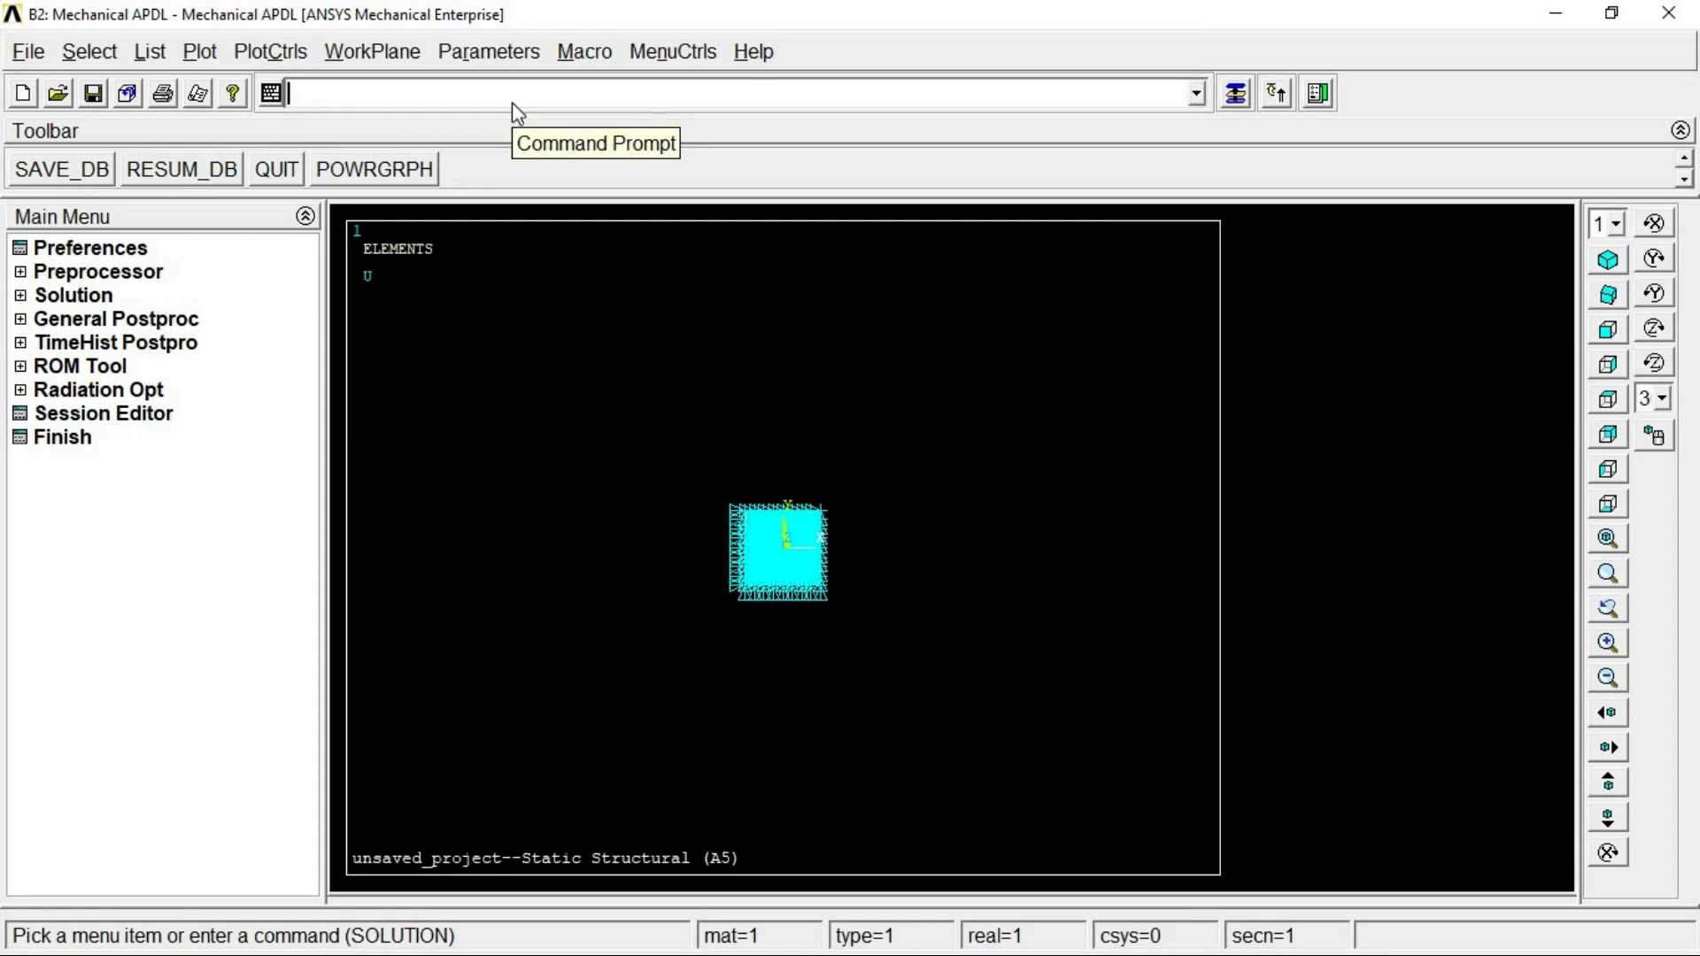
pyautogui.click(1606, 264)
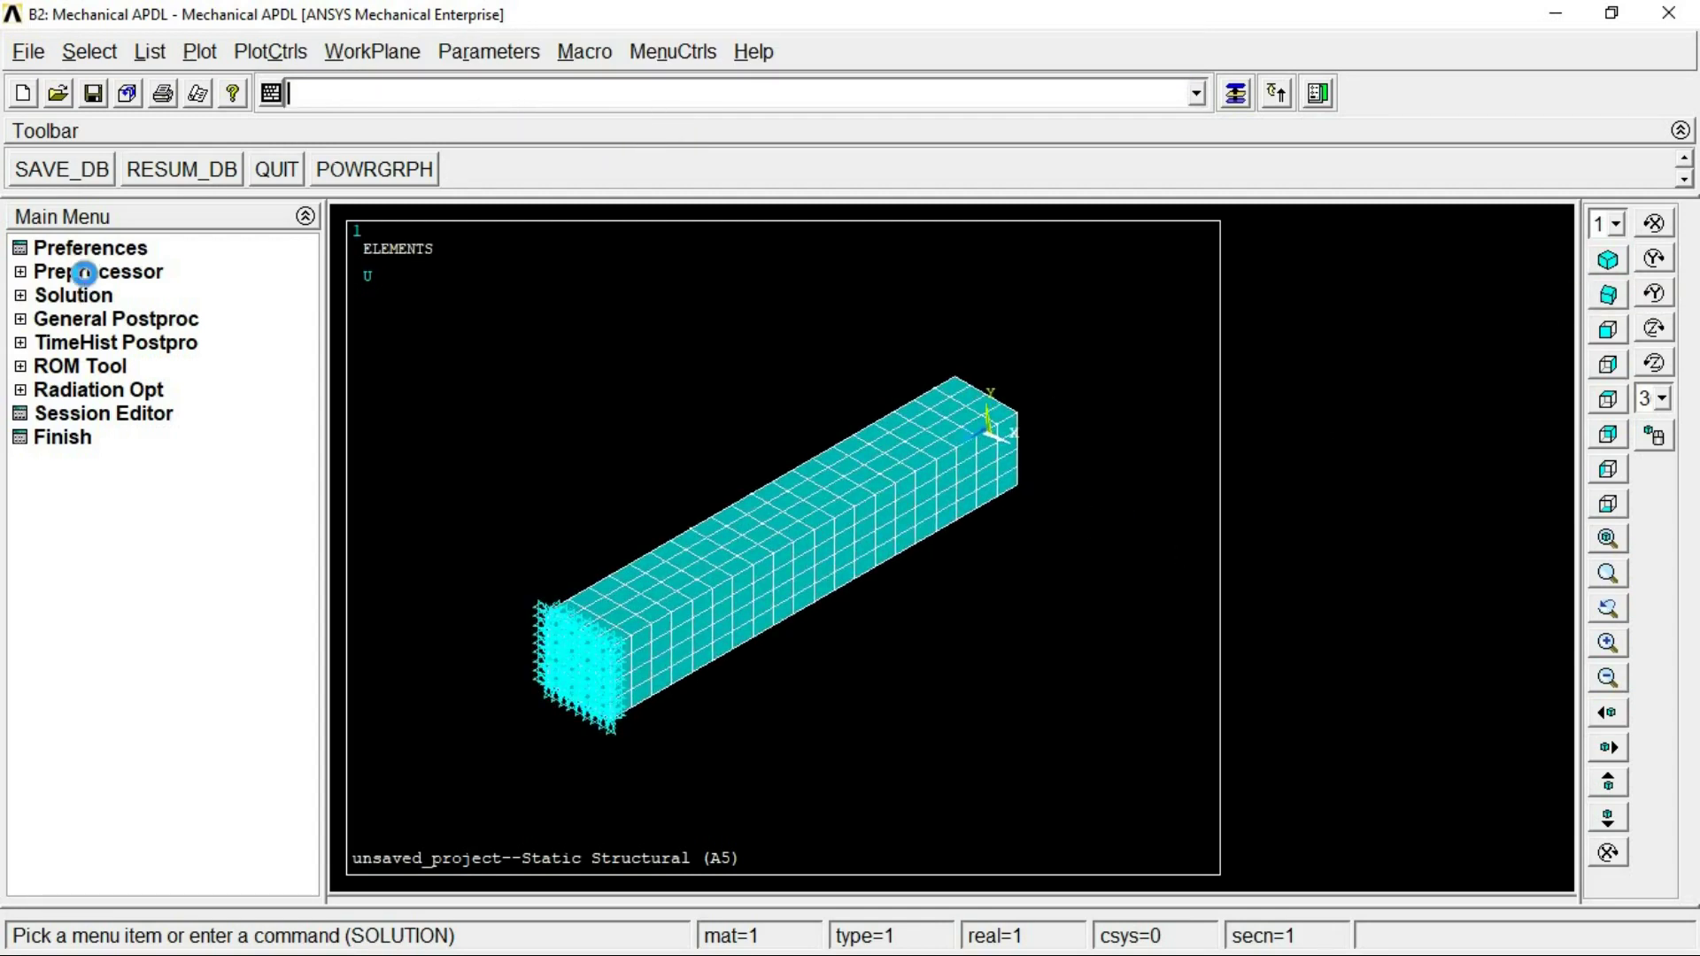
pyautogui.click(80, 271)
# - Clear all loads and constraints with LSCLEAR,ALL and view the beam from the front
pyautogui.write('s')
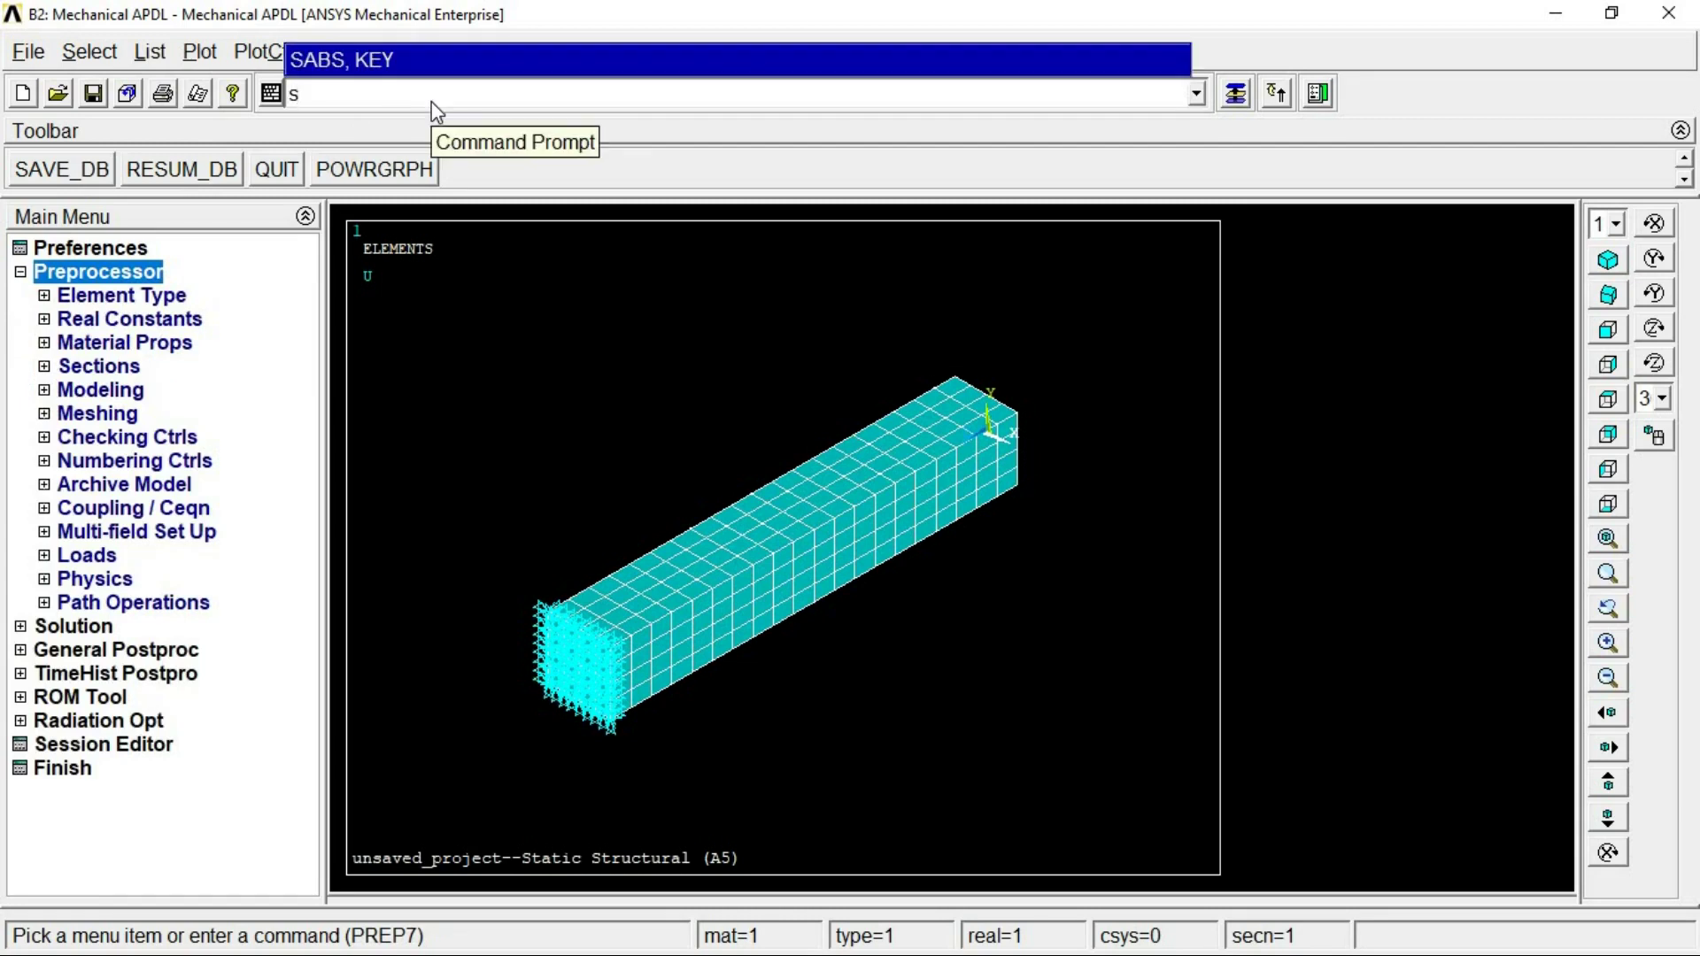
pyautogui.write('lsclerama')
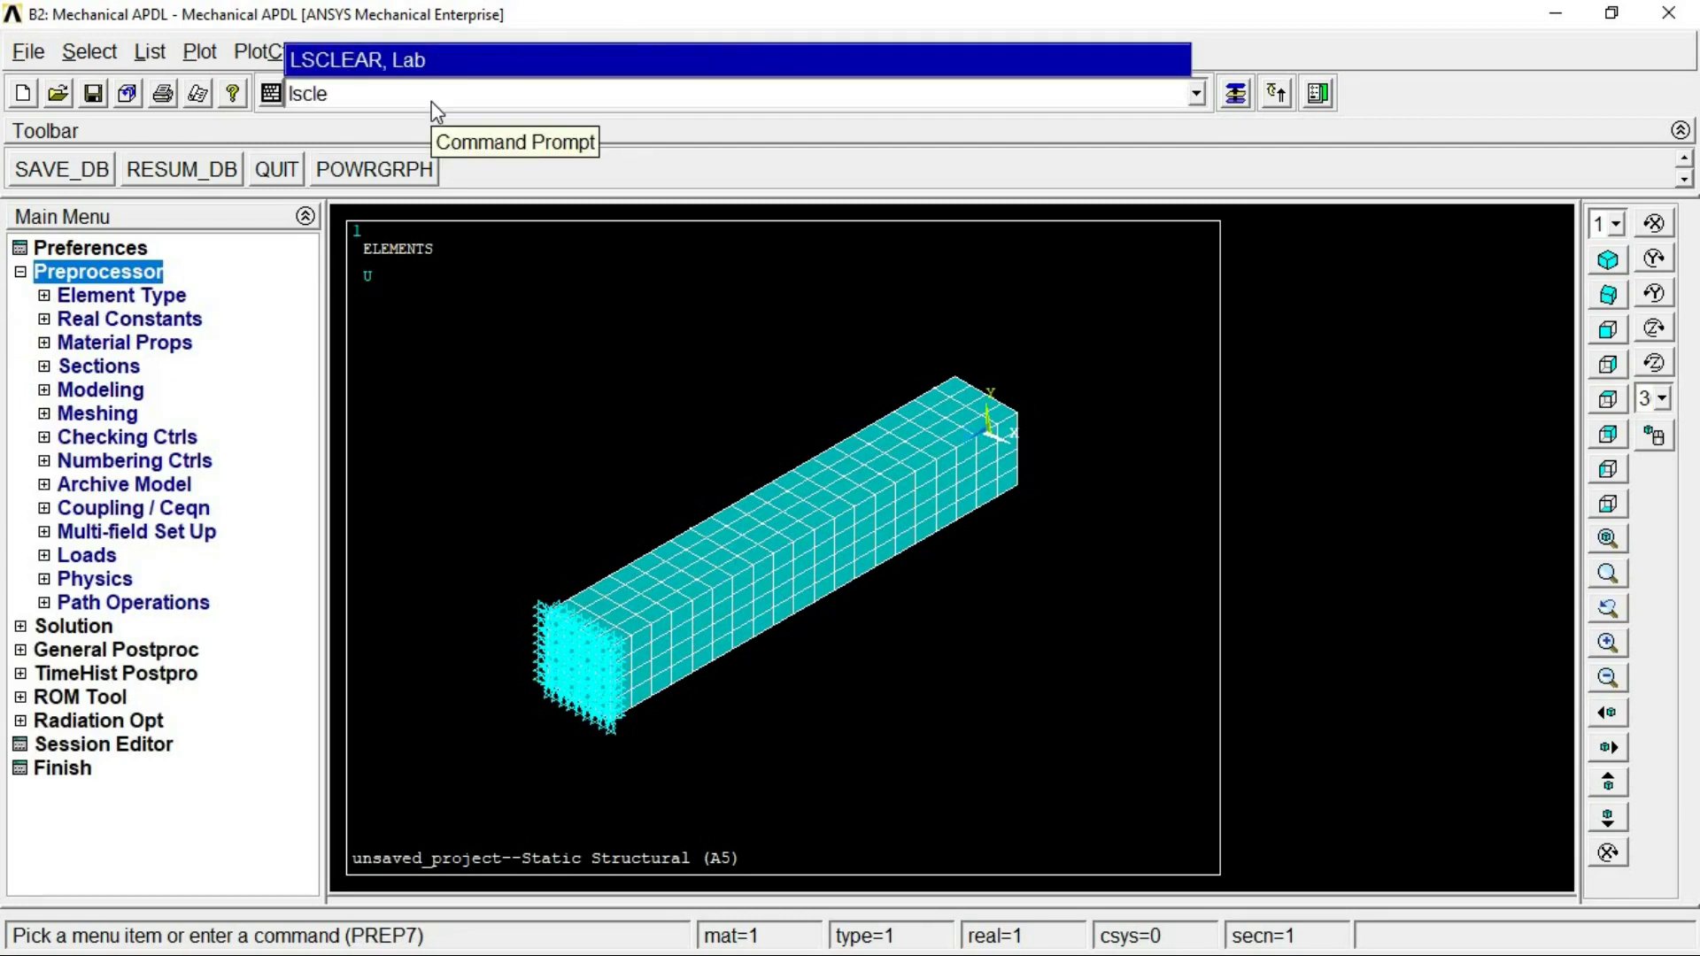
pyautogui.press('BackSpace')
pyautogui.press('BackSpace')
pyautogui.press('BackSpace')
pyautogui.press('BackSpace')
pyautogui.press('BackSpace')
pyautogui.press('BackSpace')
pyautogui.press('BackSpace')
pyautogui.press('BackSpace')
pyautogui.press('BackSpace')
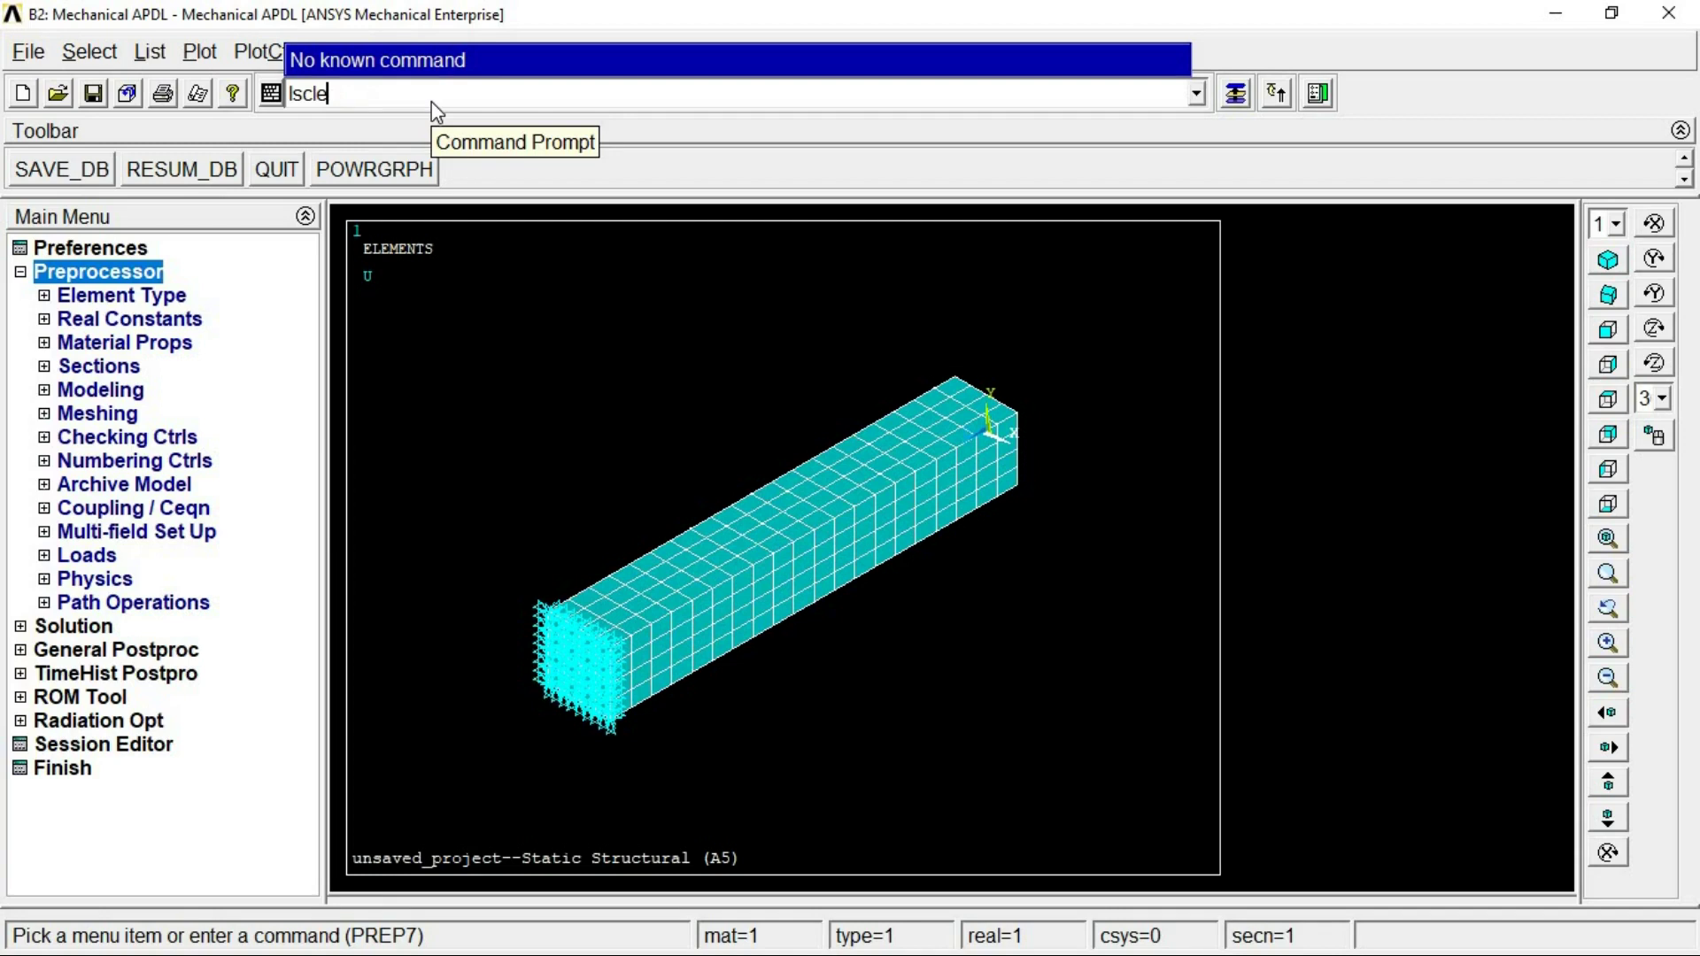
pyautogui.write('lsc')
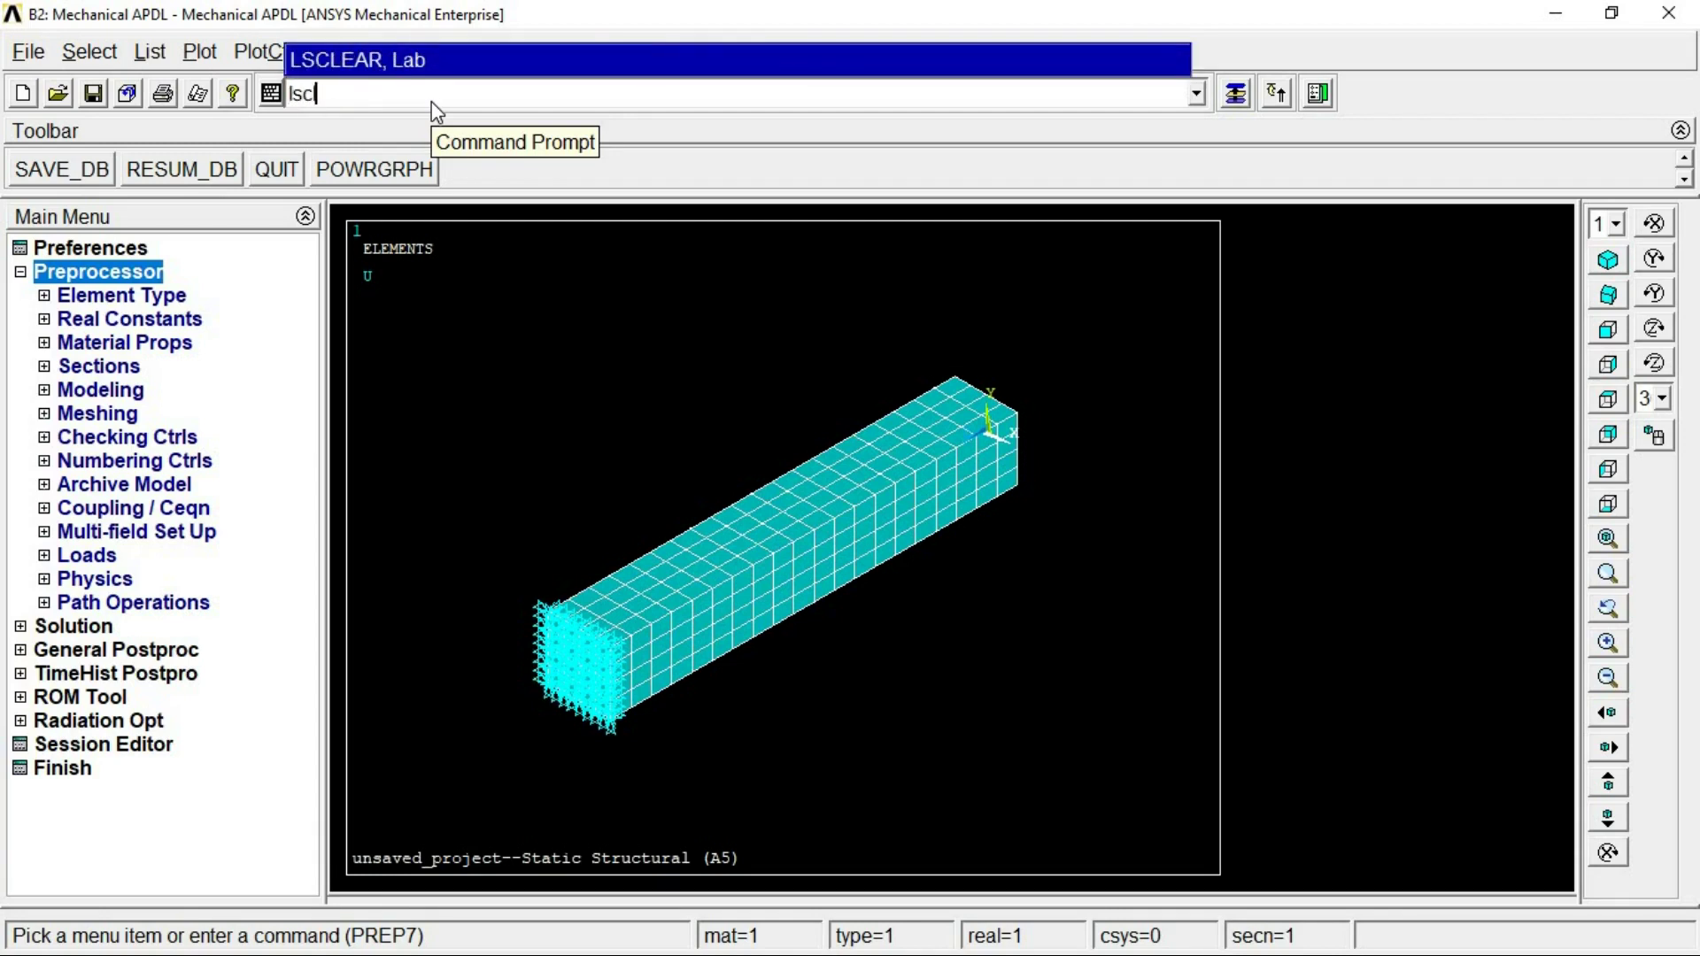
pyautogui.write('lear,all')
pyautogui.press('Return')
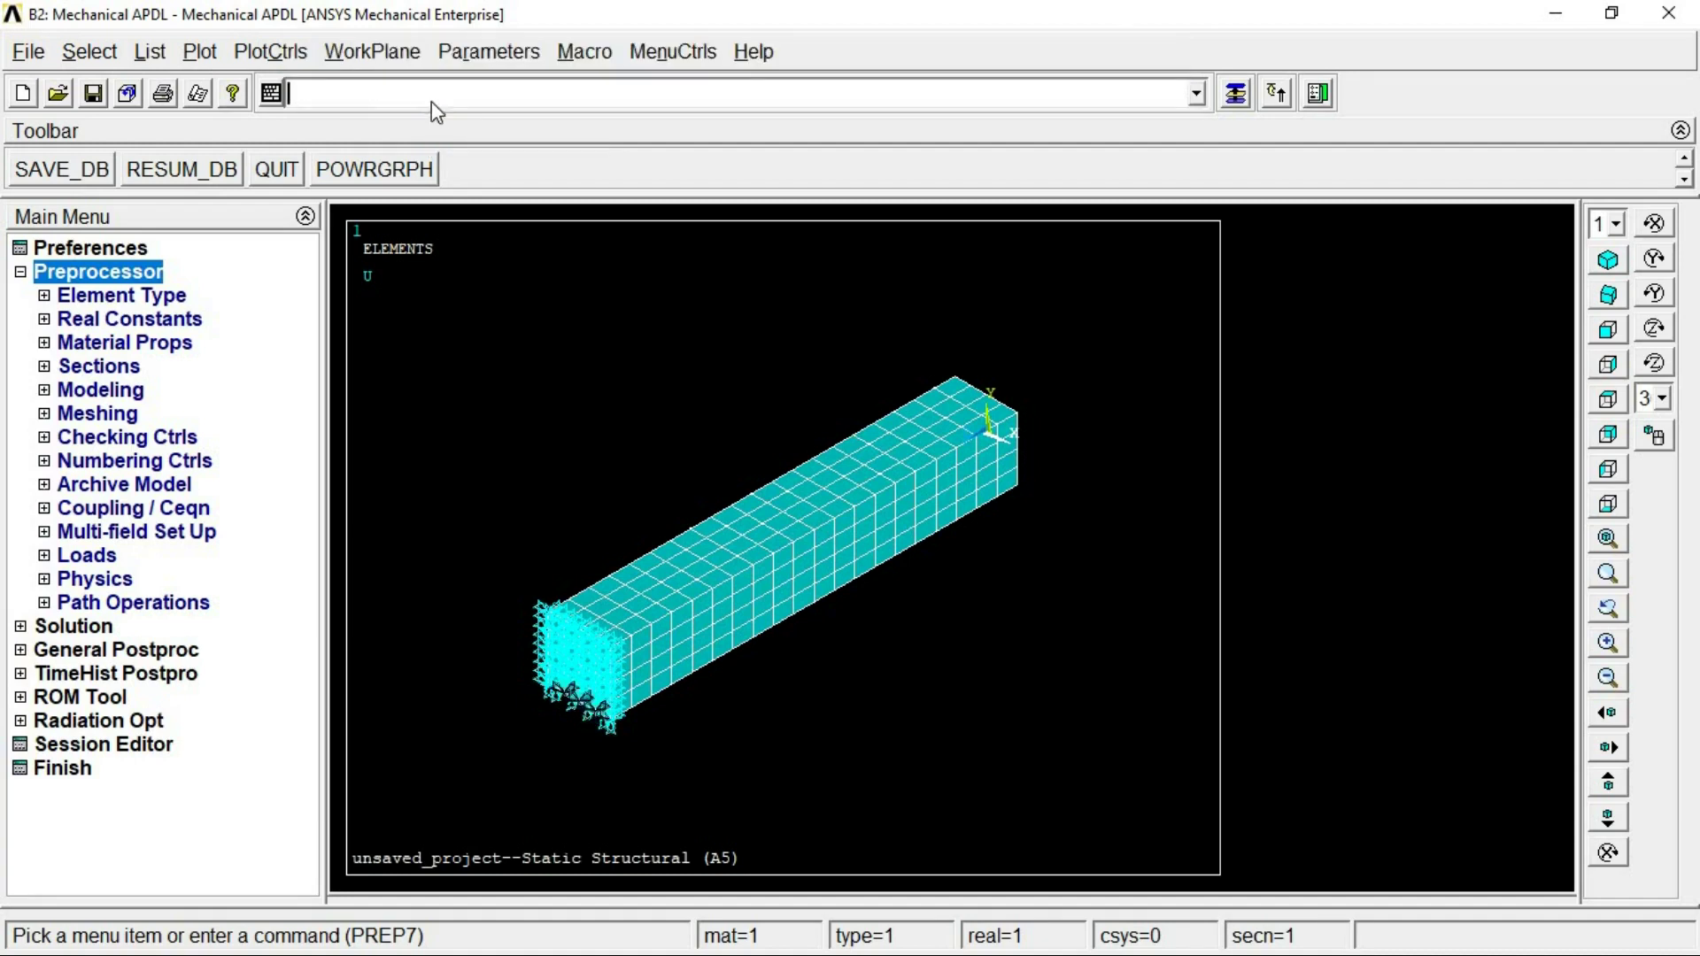
pyautogui.click(1612, 470)
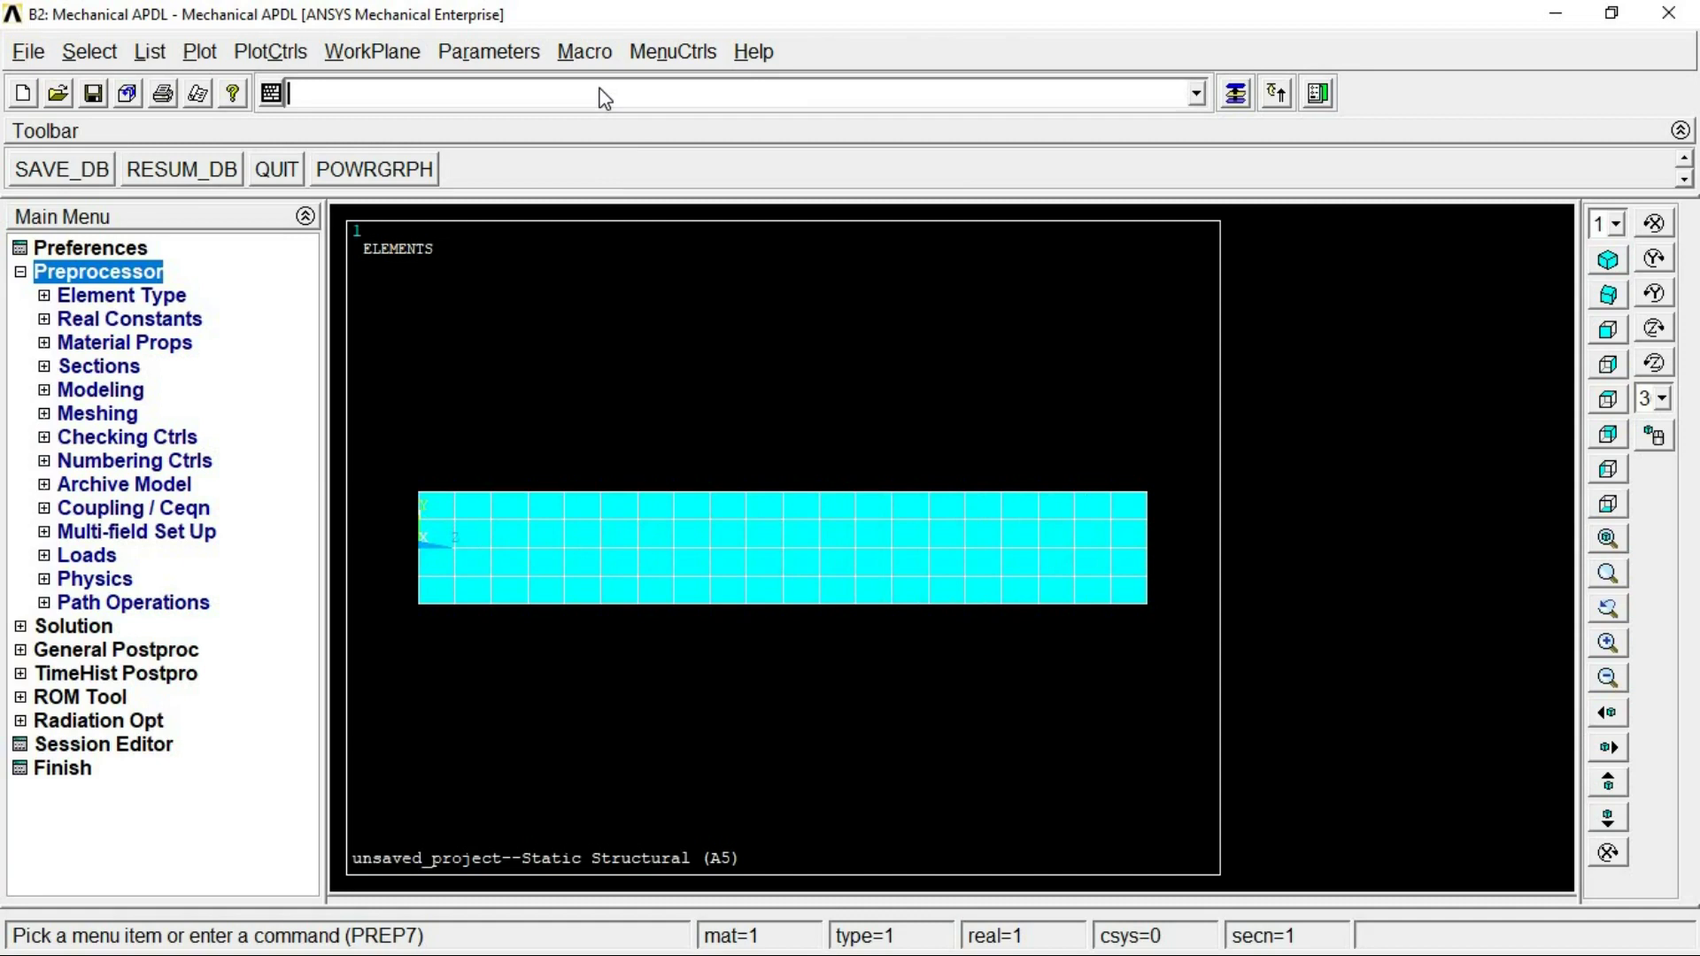
# - Fix all degrees of freedom on the nodes at both beam ends using D,P
pyautogui.write('d,p')
pyautogui.press('Return')
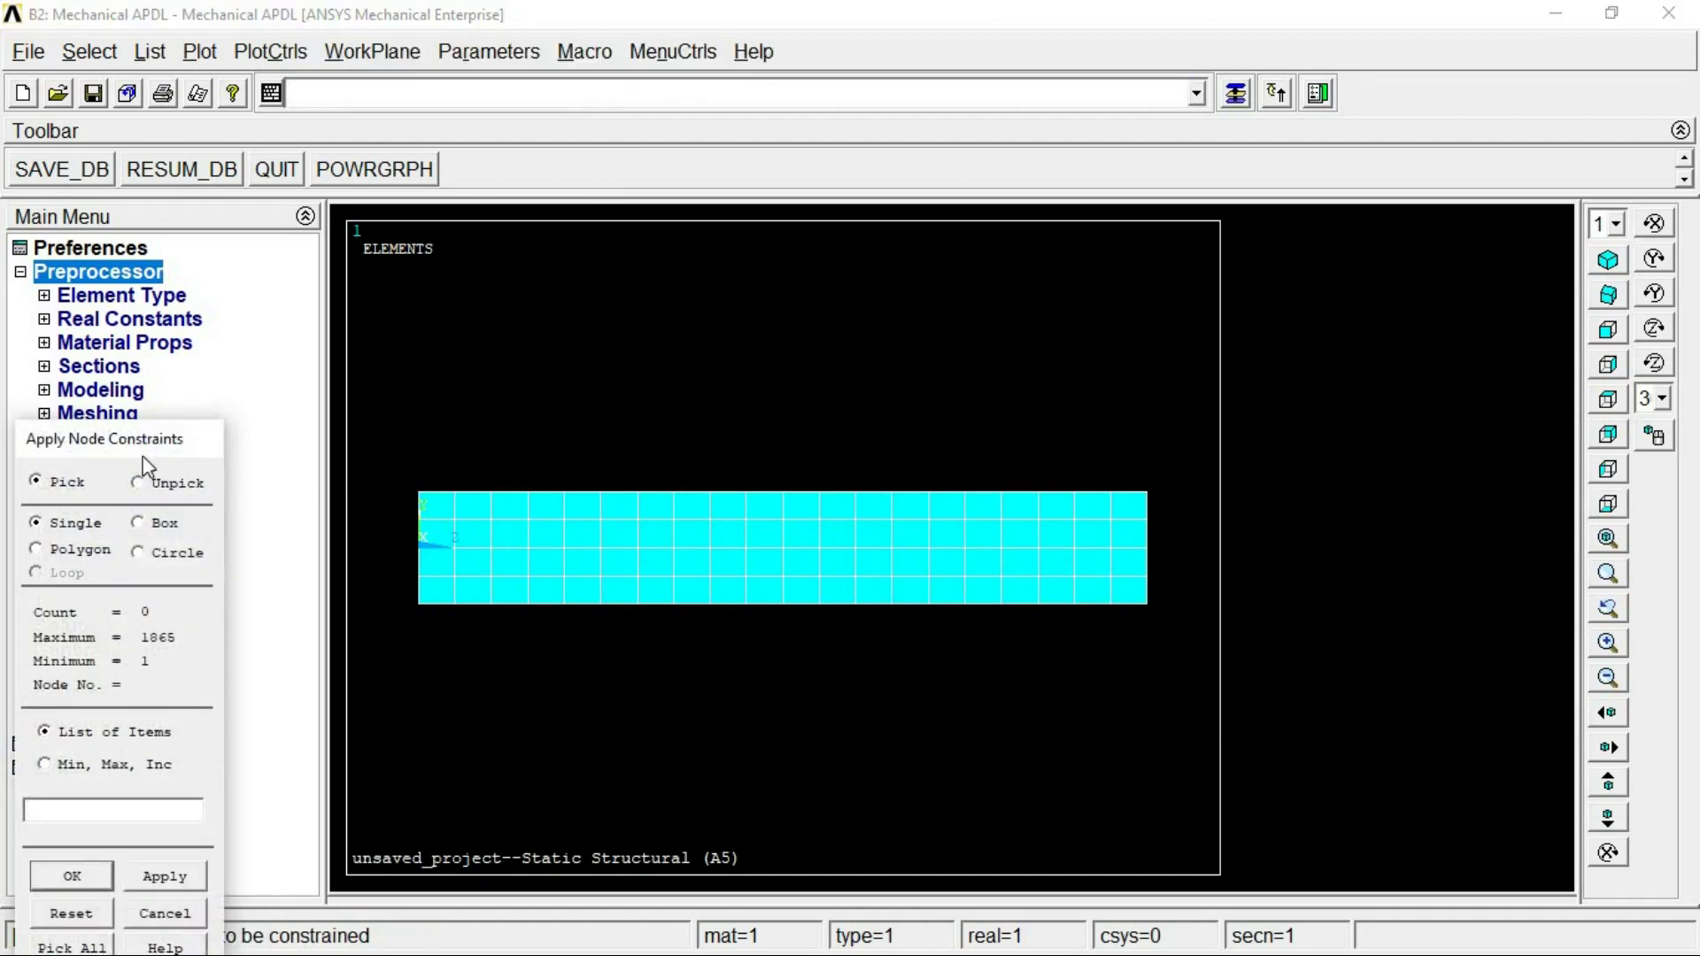
pyautogui.click(138, 524)
pyautogui.moveTo(427, 644); pyautogui.dragTo(389, 461)
pyautogui.moveTo(1185, 630); pyautogui.dragTo(1138, 457)
pyautogui.click(72, 876)
pyautogui.click(1038, 387)
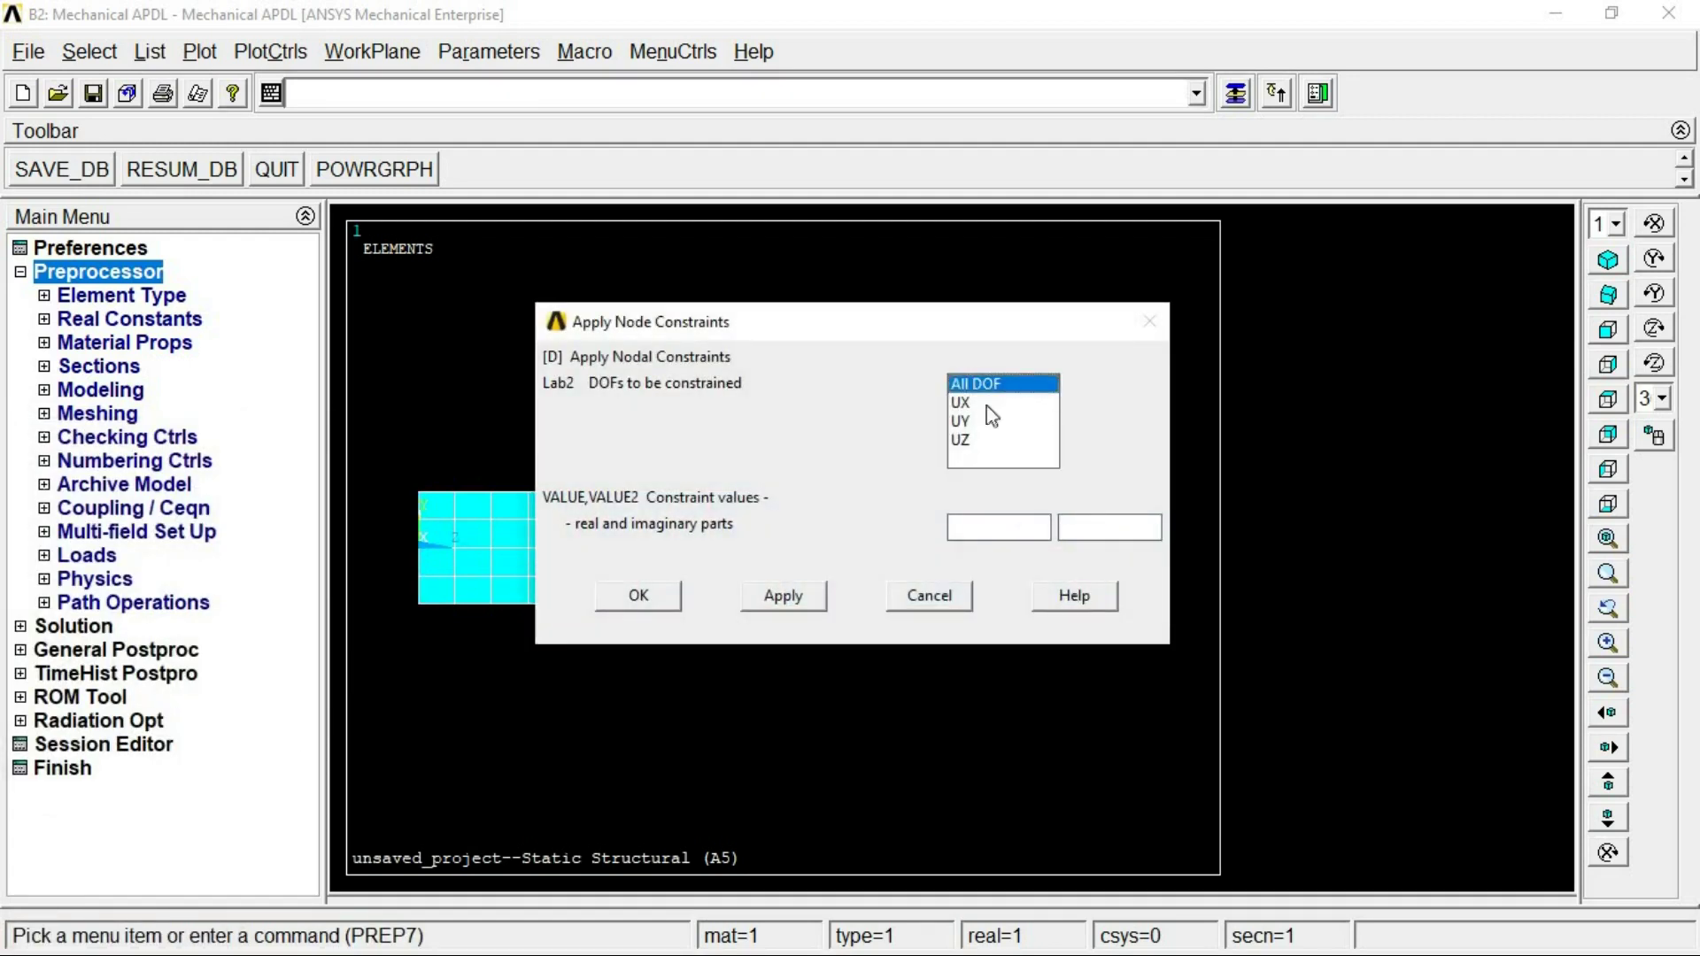
pyautogui.click(656, 593)
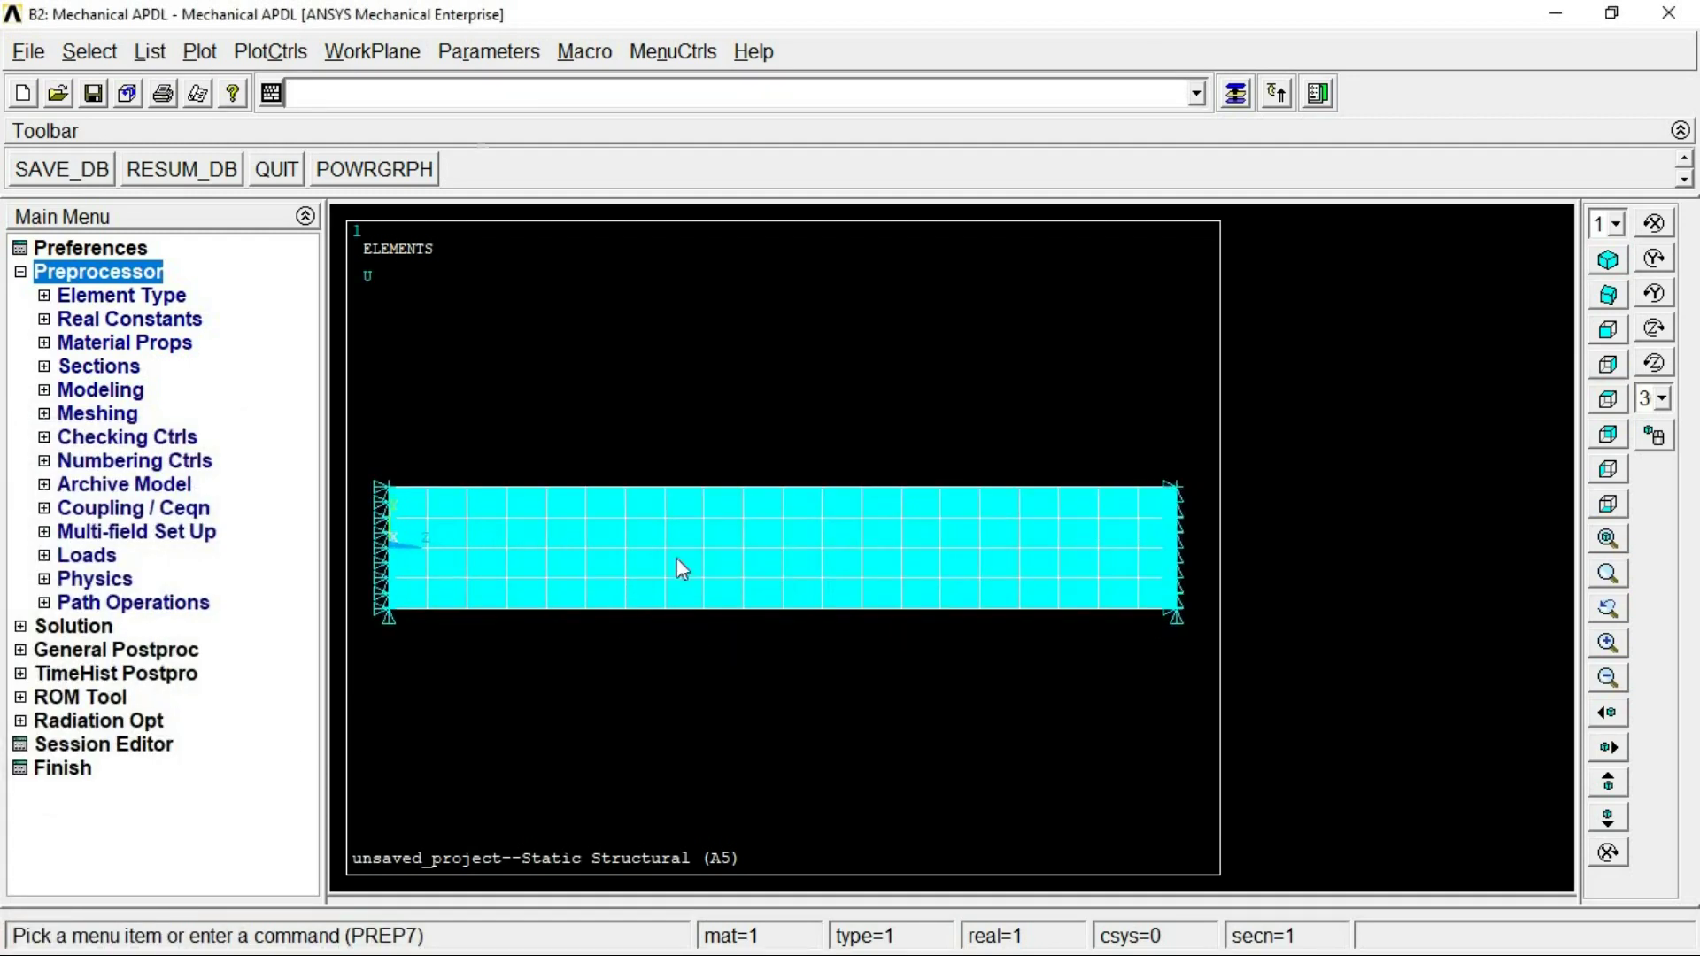
# - Apply an FY force of -10000 to the top-edge nodes near mid-span using F,P
pyautogui.write('f,p')
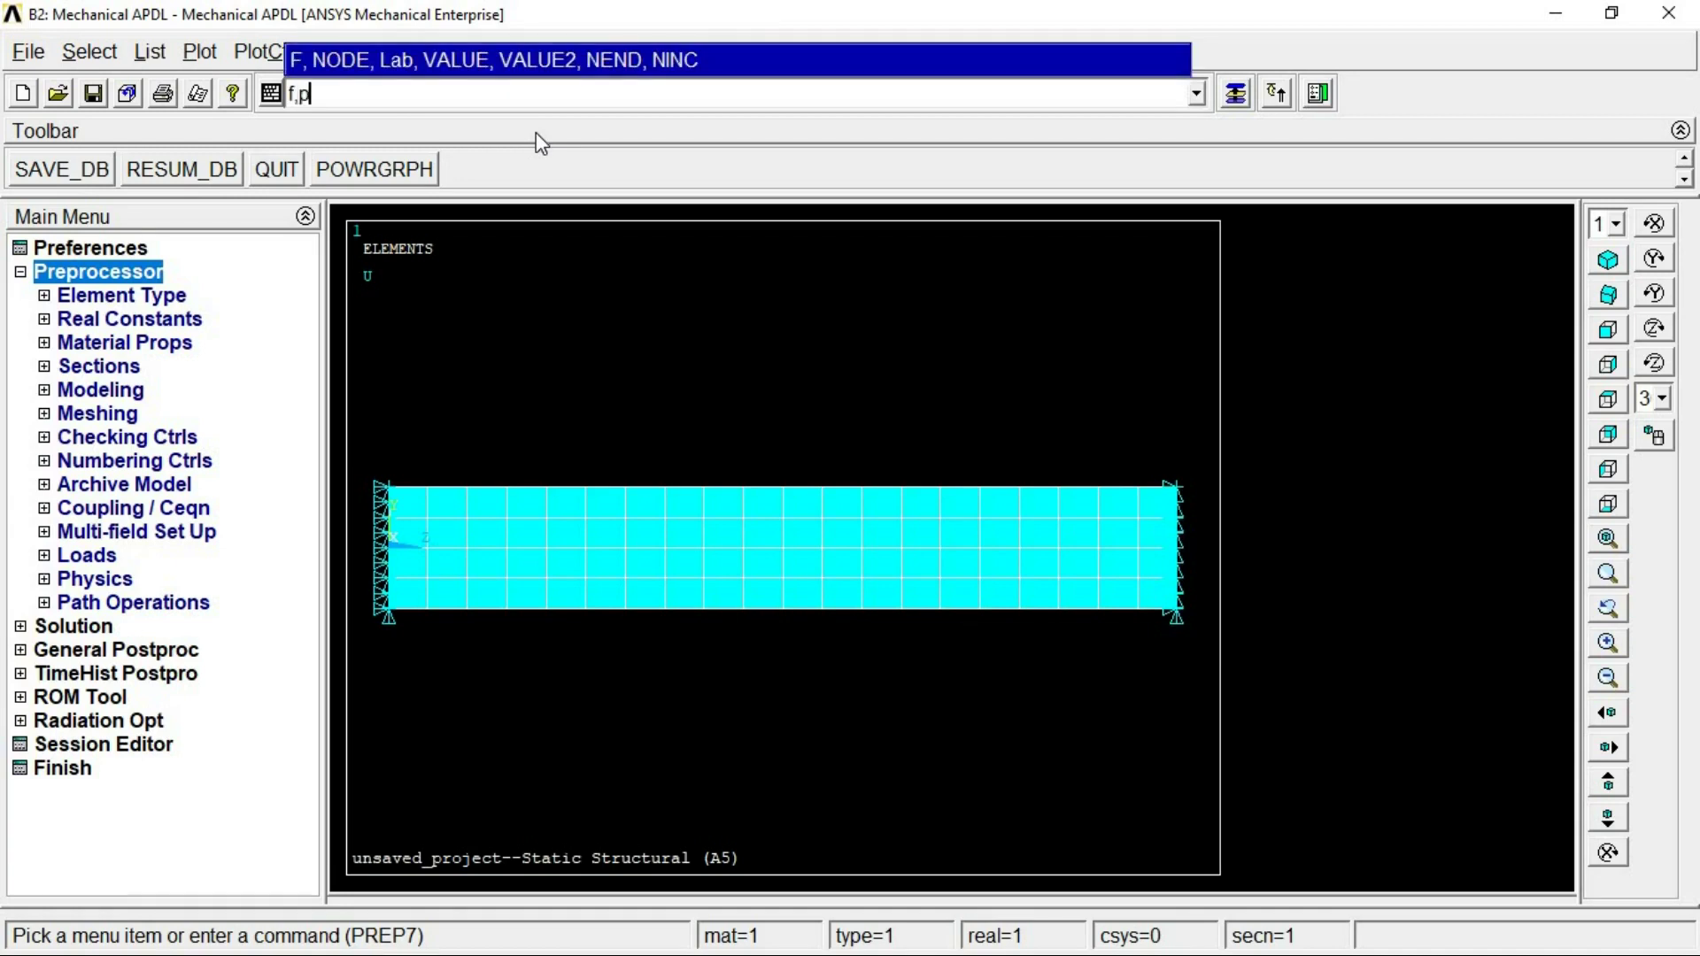
pyautogui.press('Return')
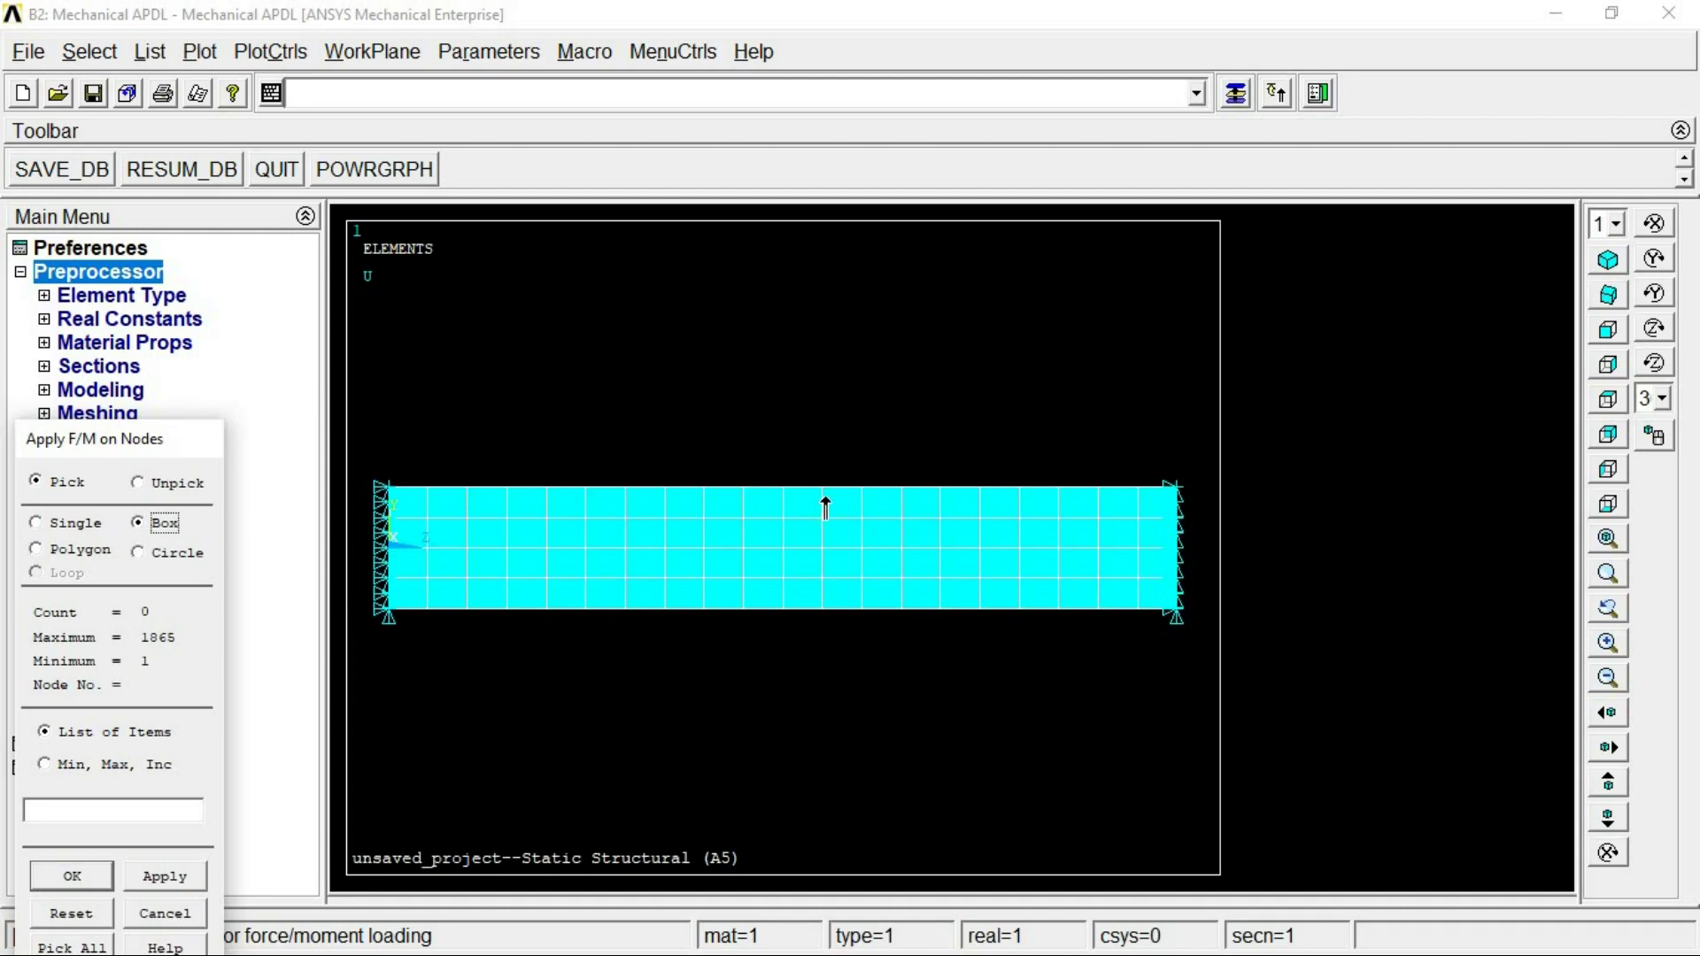
pyautogui.moveTo(775, 455); pyautogui.dragTo(827, 501)
pyautogui.click(72, 876)
pyautogui.click(1005, 415)
pyautogui.click(1005, 455)
pyautogui.click(1011, 503)
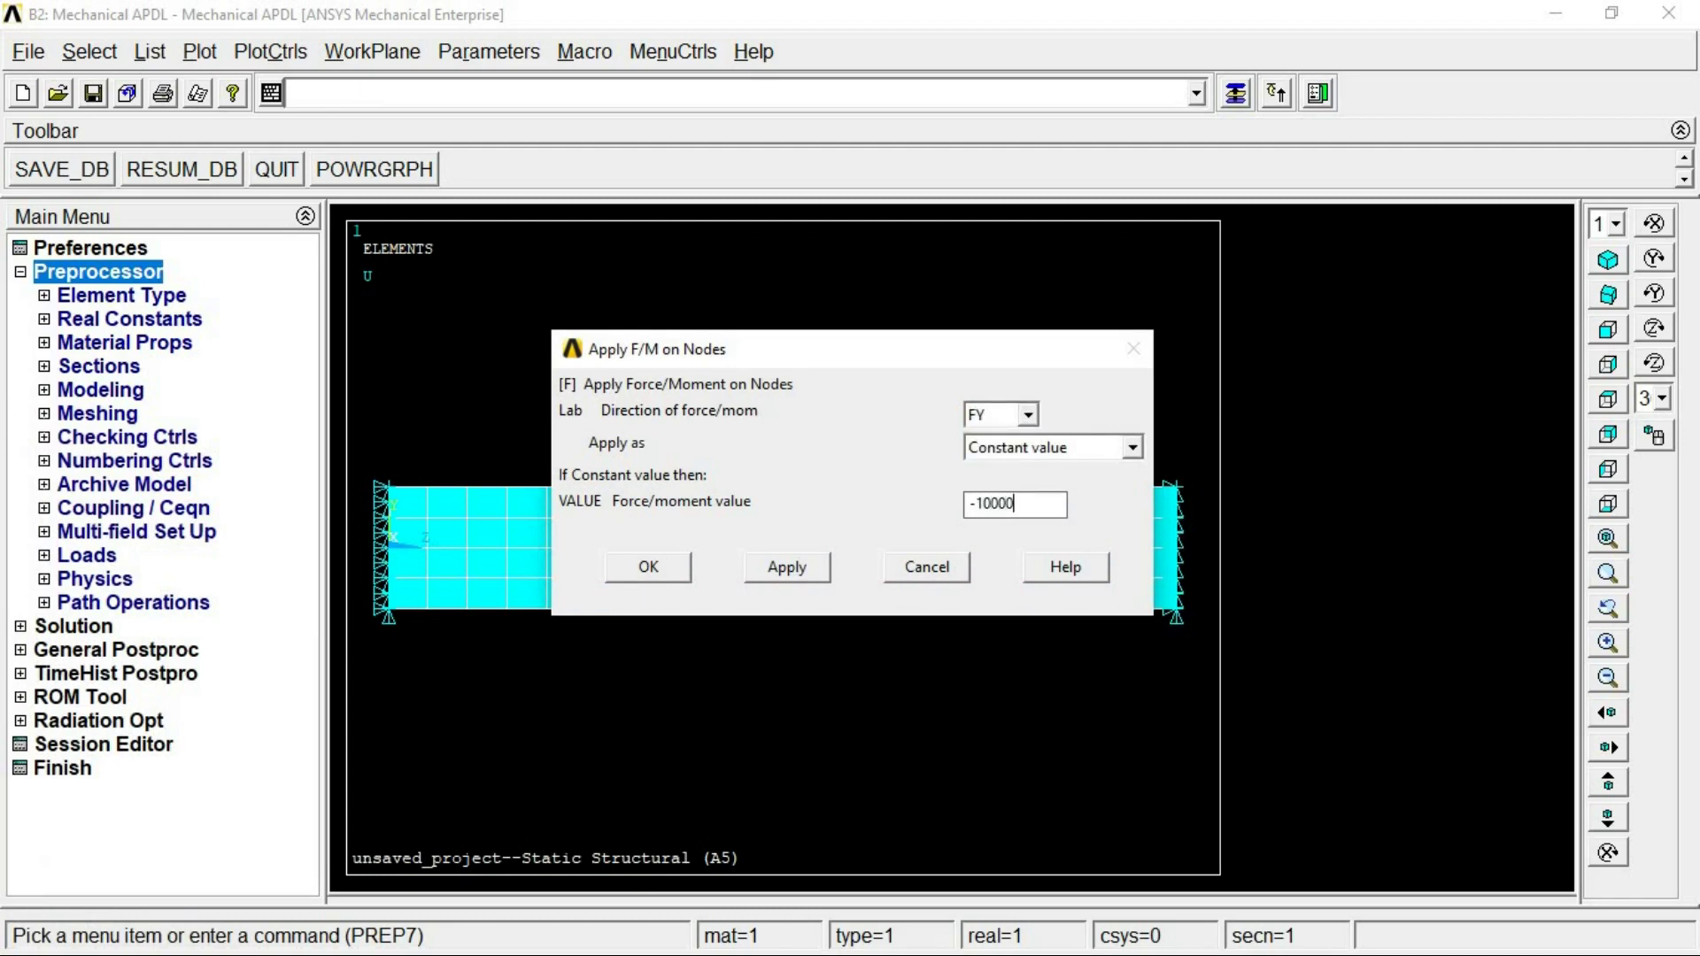
pyautogui.click(651, 569)
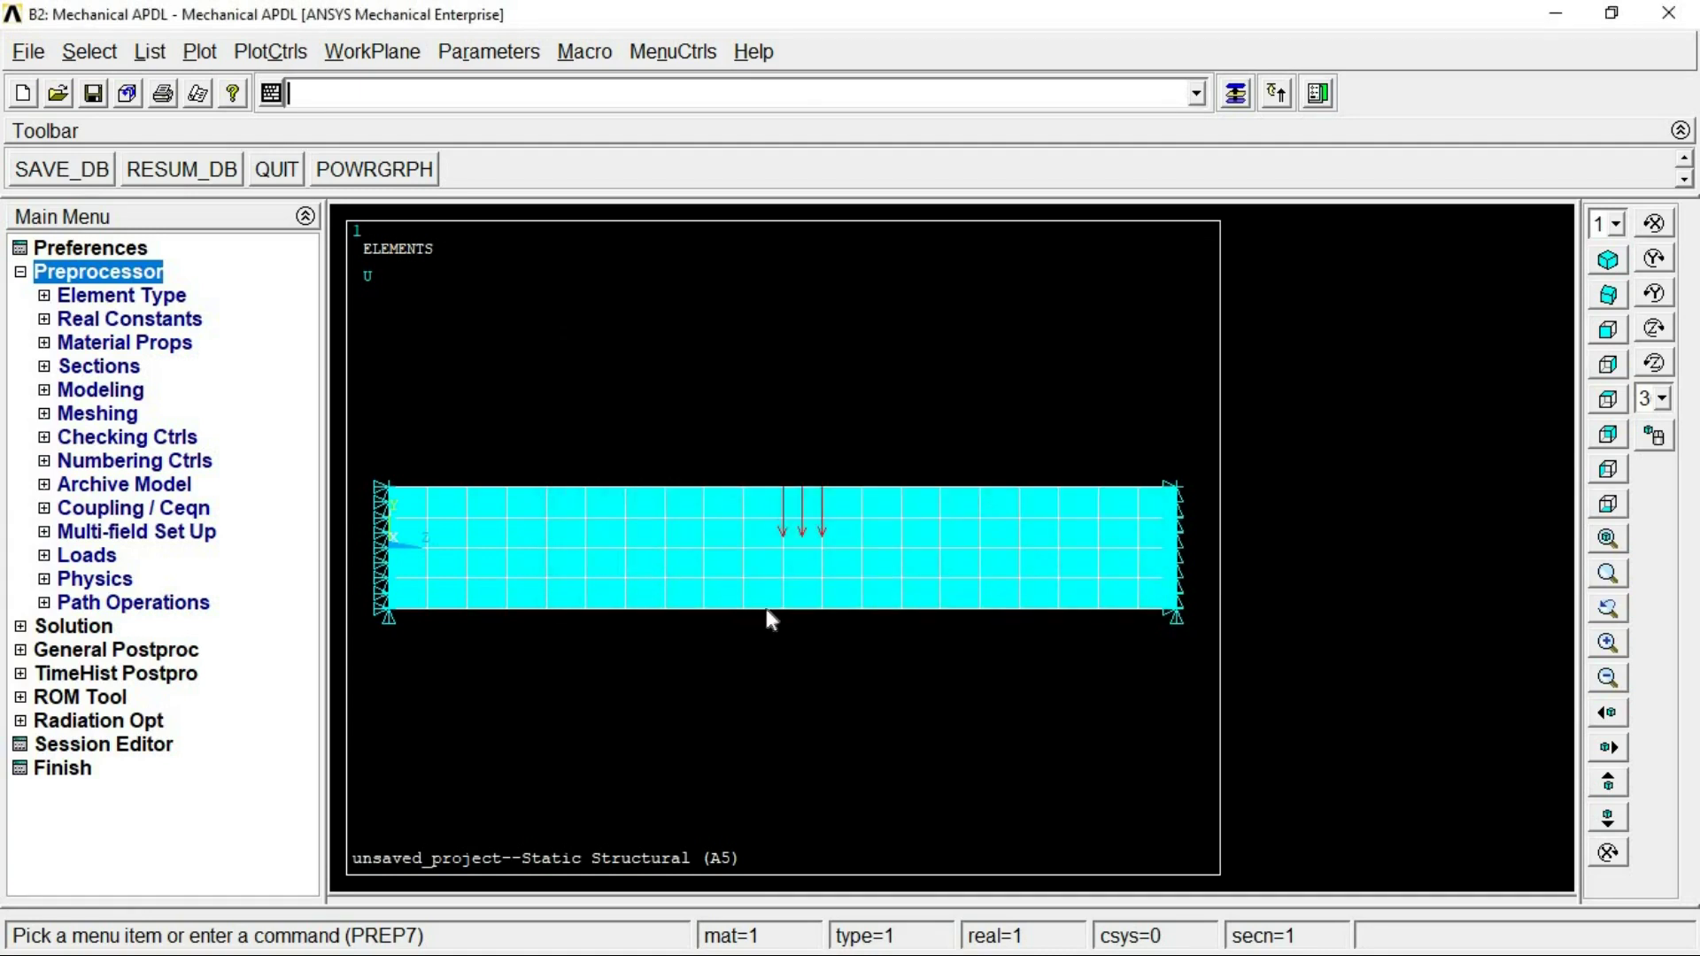
pyautogui.moveTo(900, 638)
pyautogui.keyDown('ctrl'); pyautogui.mouseDown(button='right')
pyautogui.moveTo(873, 695)
pyautogui.moveTo(910, 636)
pyautogui.mouseUp(button='right'); pyautogui.keyUp('ctrl')
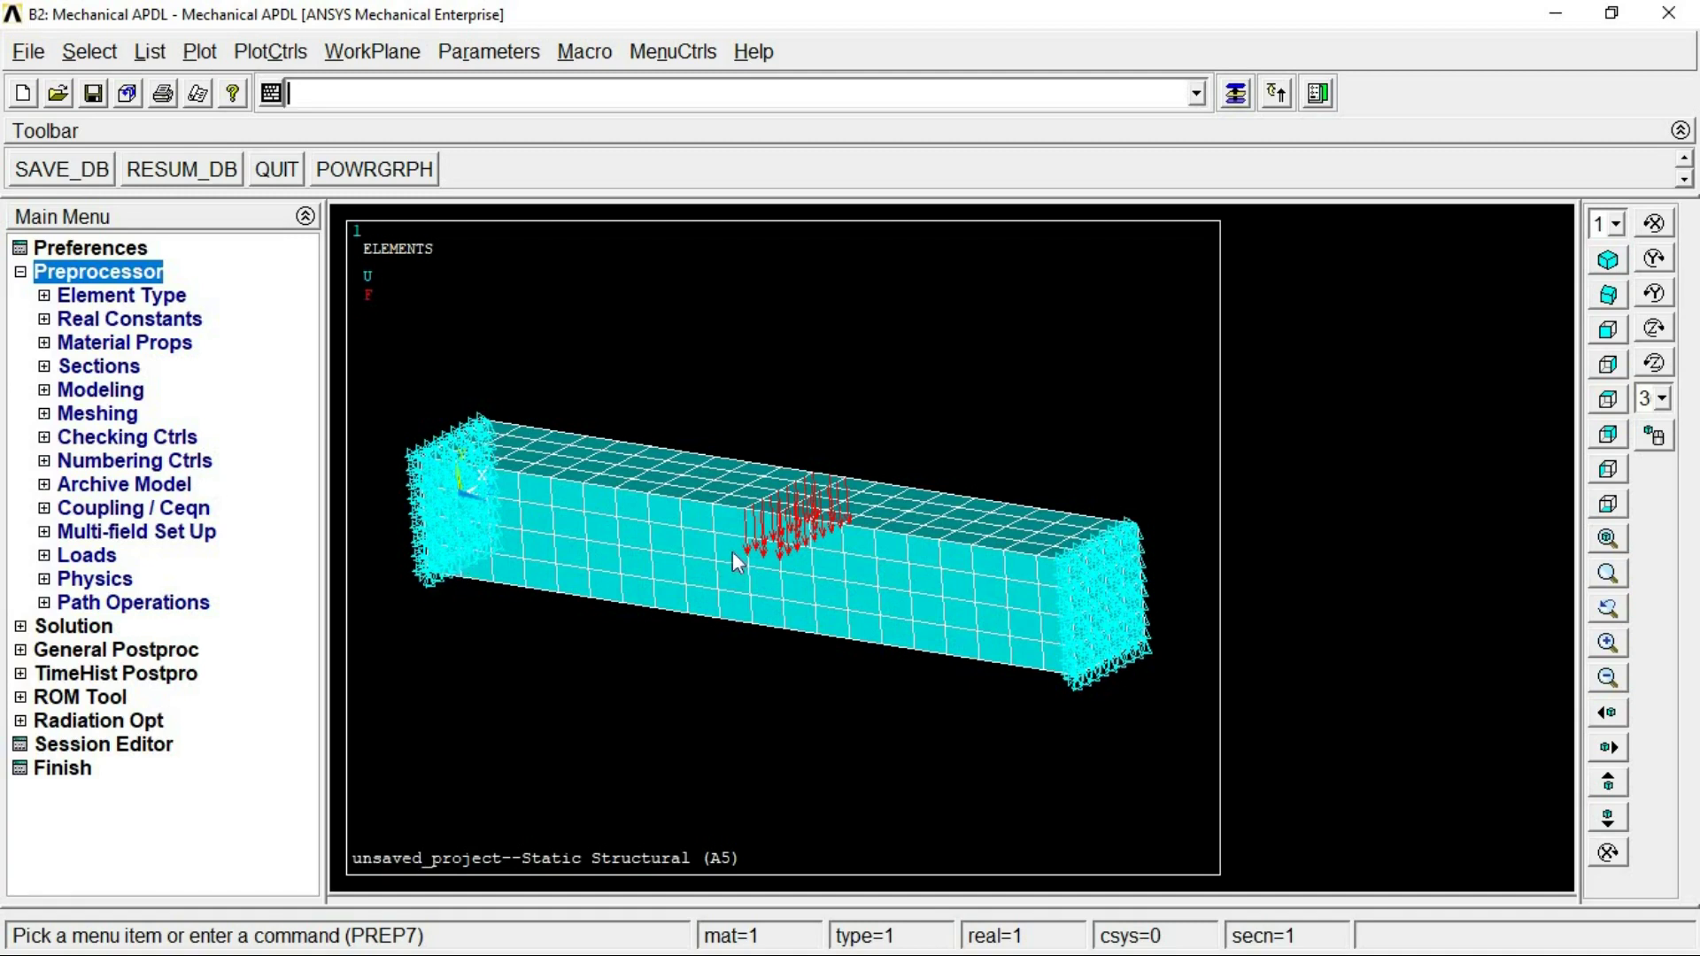
# - Write the model archive from the Preprocessor as APDL_File_R1.cdb
pyautogui.click(98, 416)
pyautogui.click(122, 390)
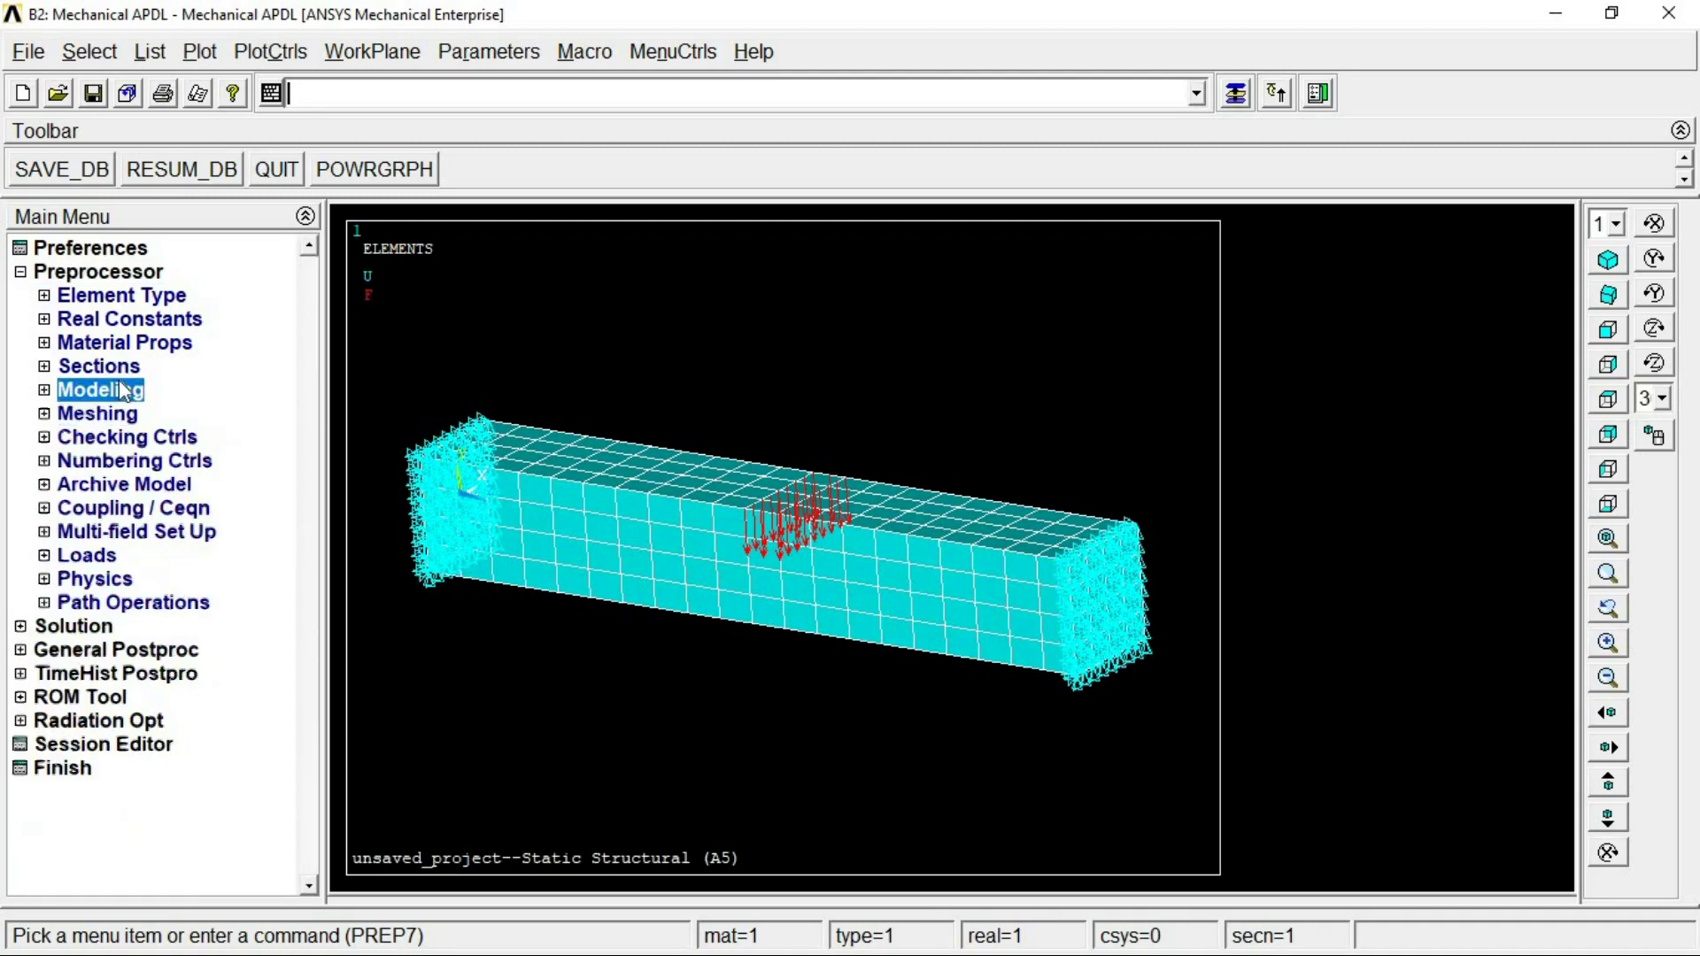
pyautogui.click(122, 390)
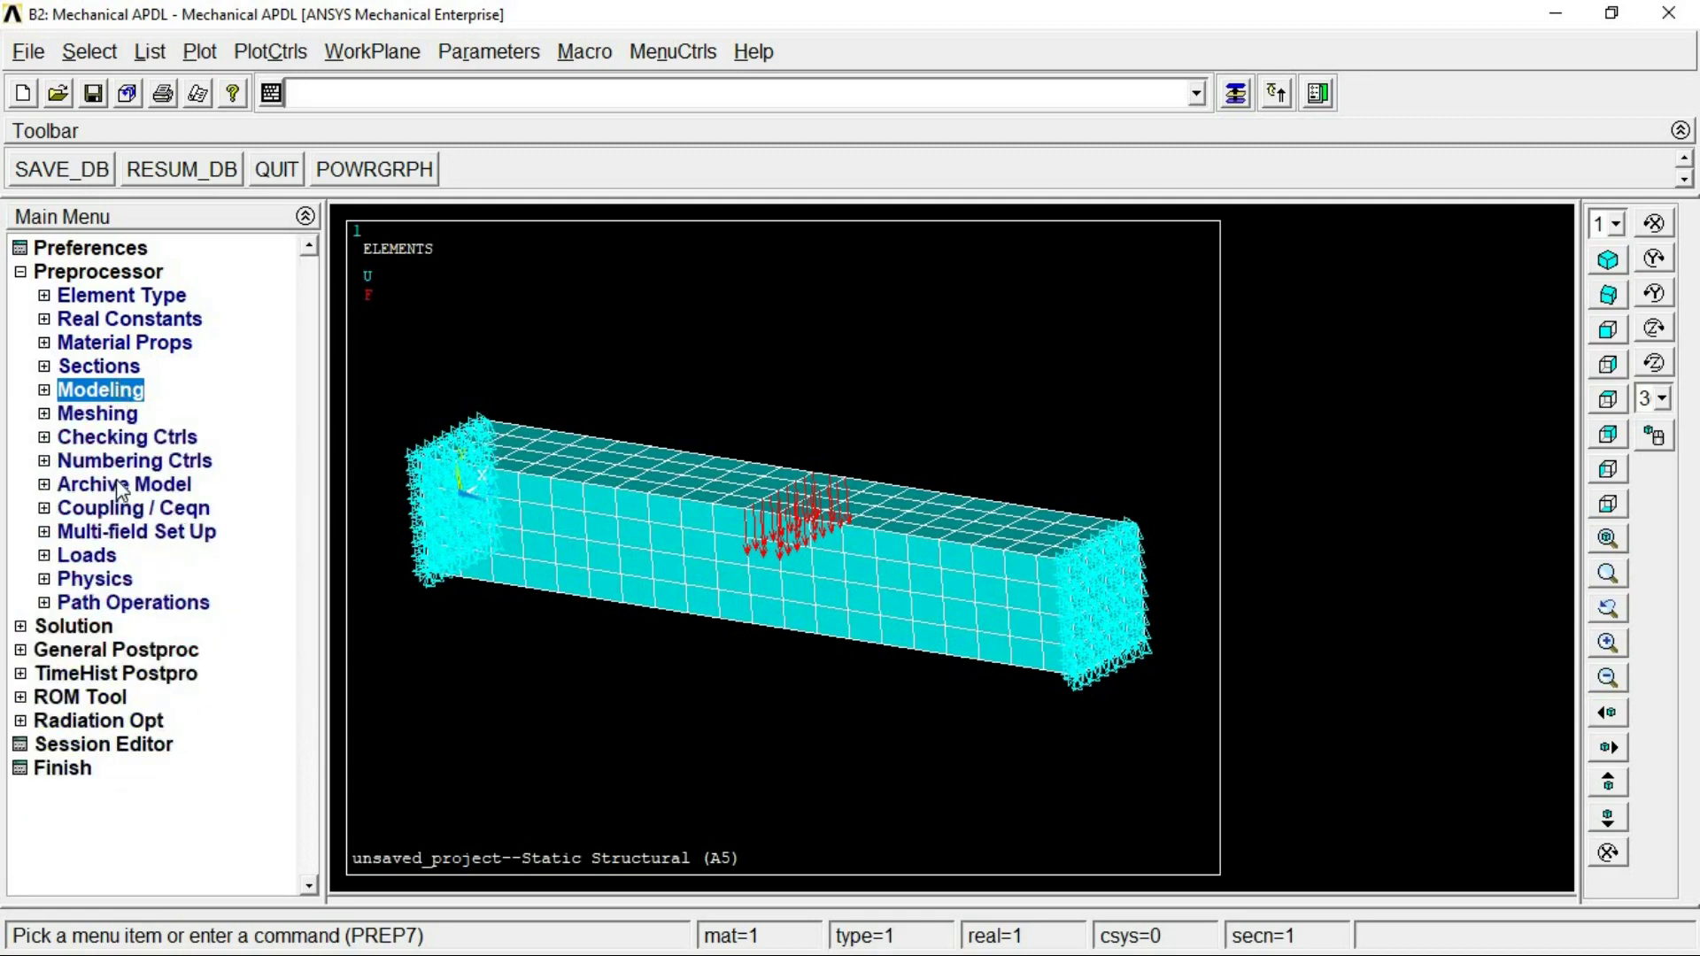
pyautogui.click(129, 487)
pyautogui.click(104, 507)
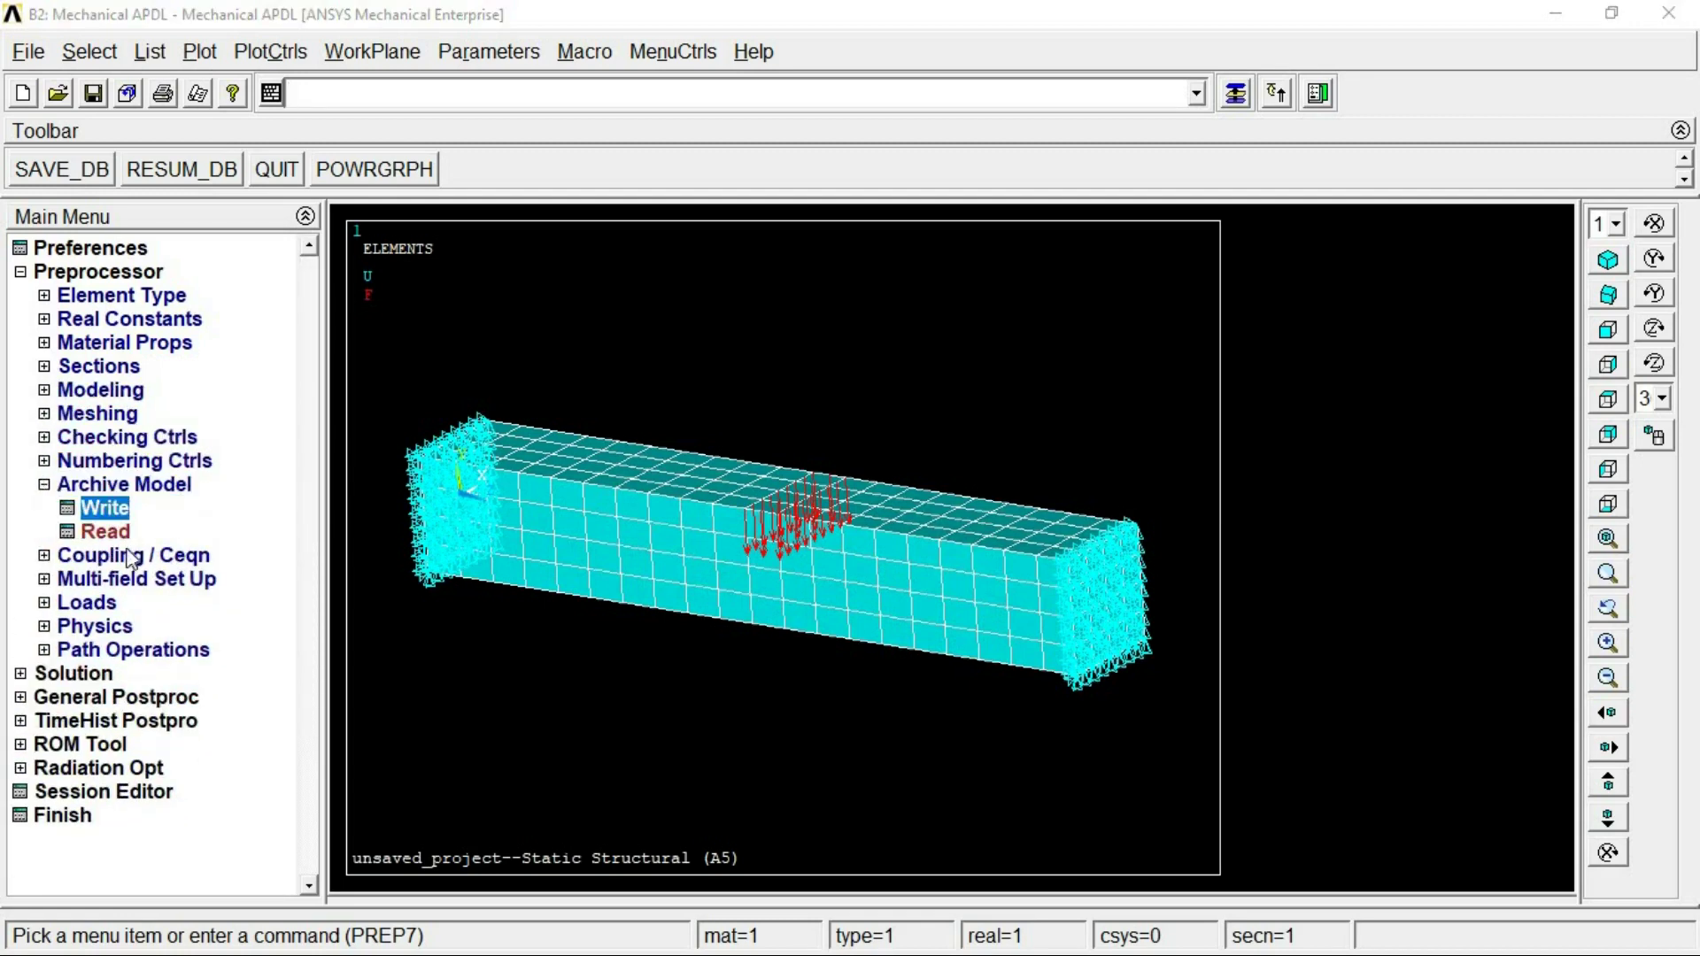
pyautogui.click(647, 579)
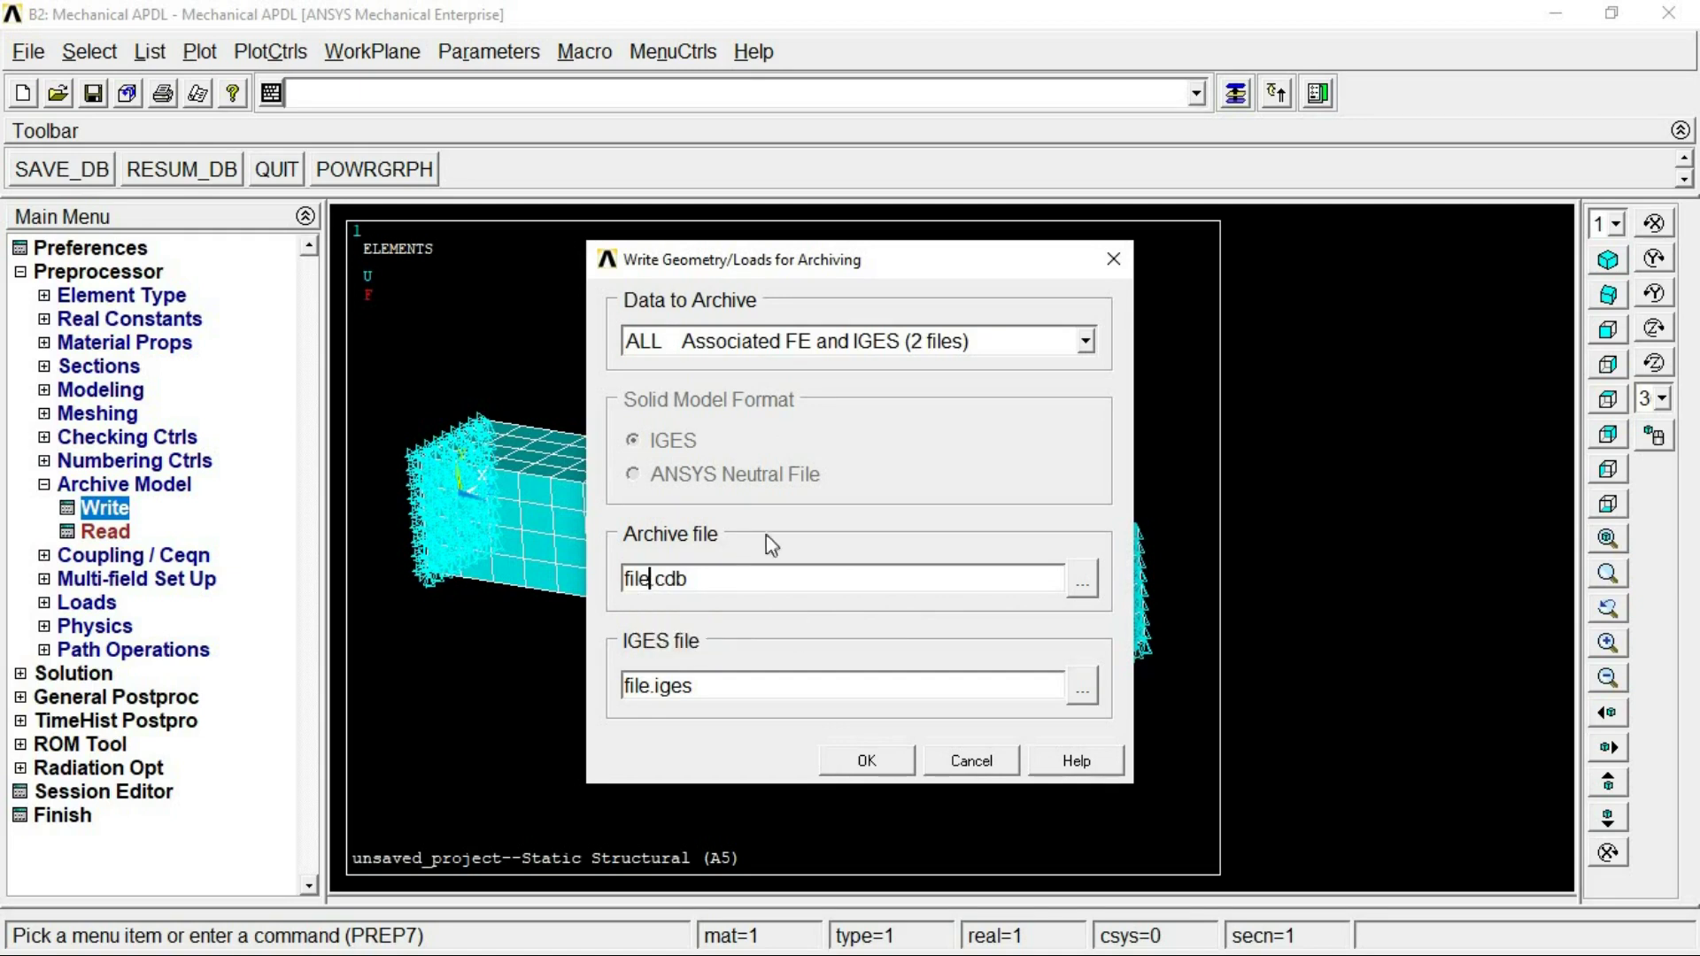
pyautogui.press('BackSpace')
pyautogui.press('BackSpace')
pyautogui.press('BackSpace')
pyautogui.write('APD')
pyautogui.write('L_F')
pyautogui.write('ile_')
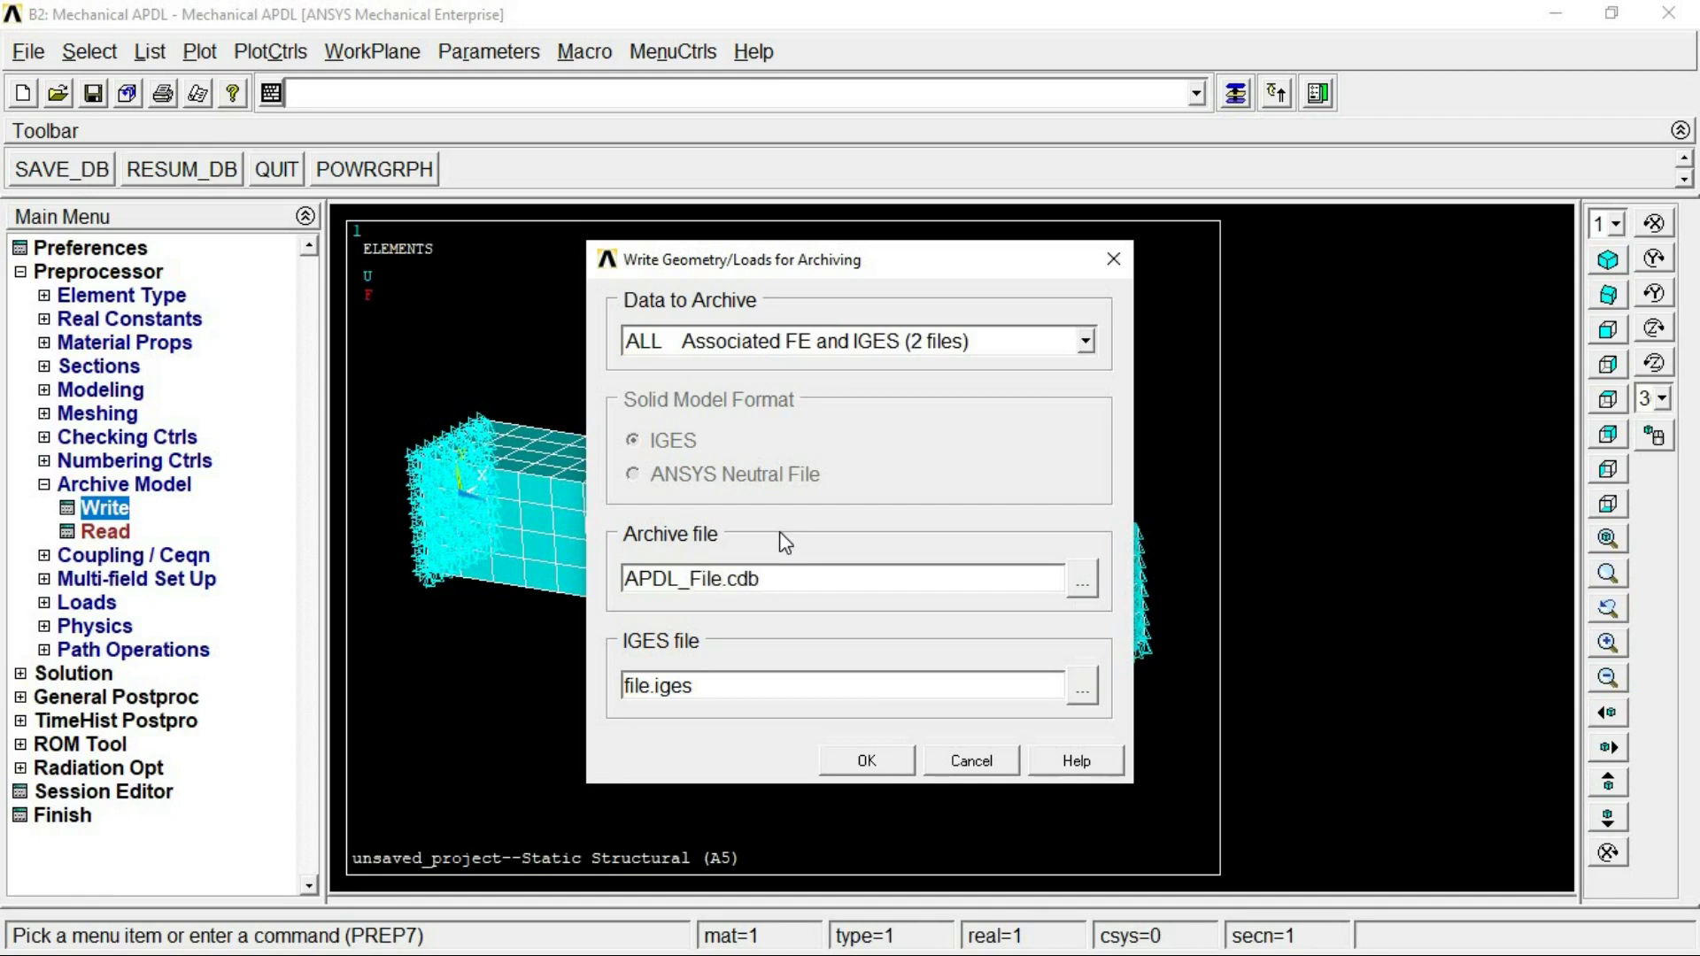
pyautogui.write('R1')
pyautogui.click(852, 767)
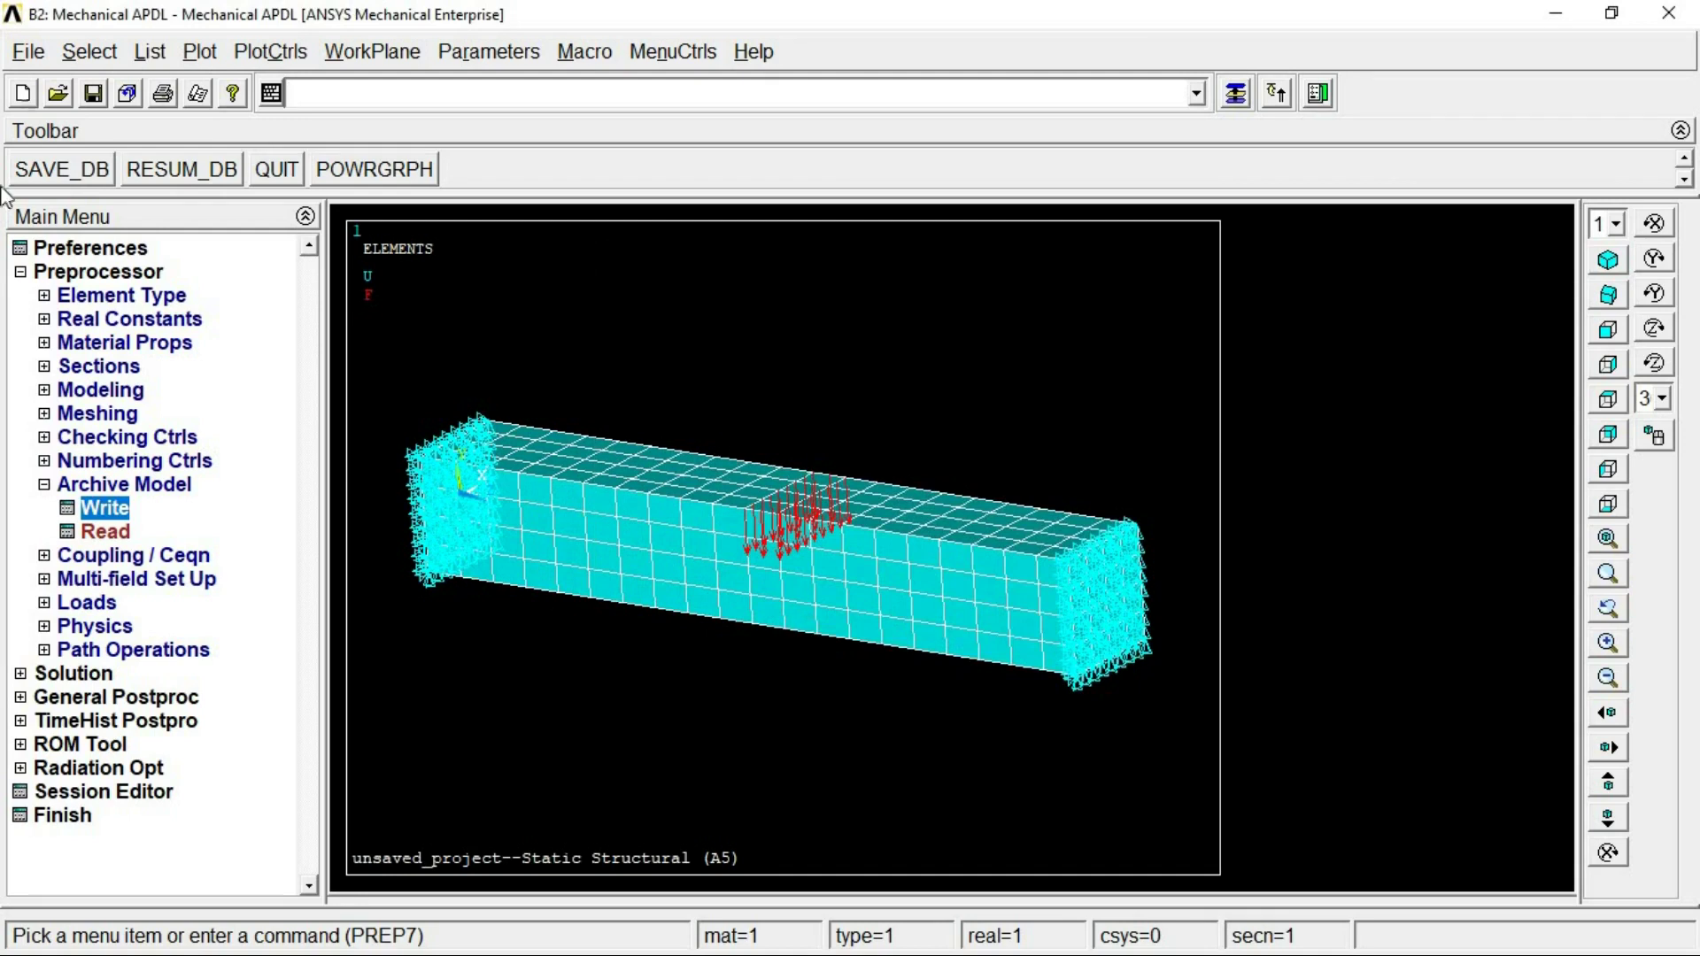
# - Exit Mechanical APDL with Quit - No Save!
pyautogui.click(28, 53)
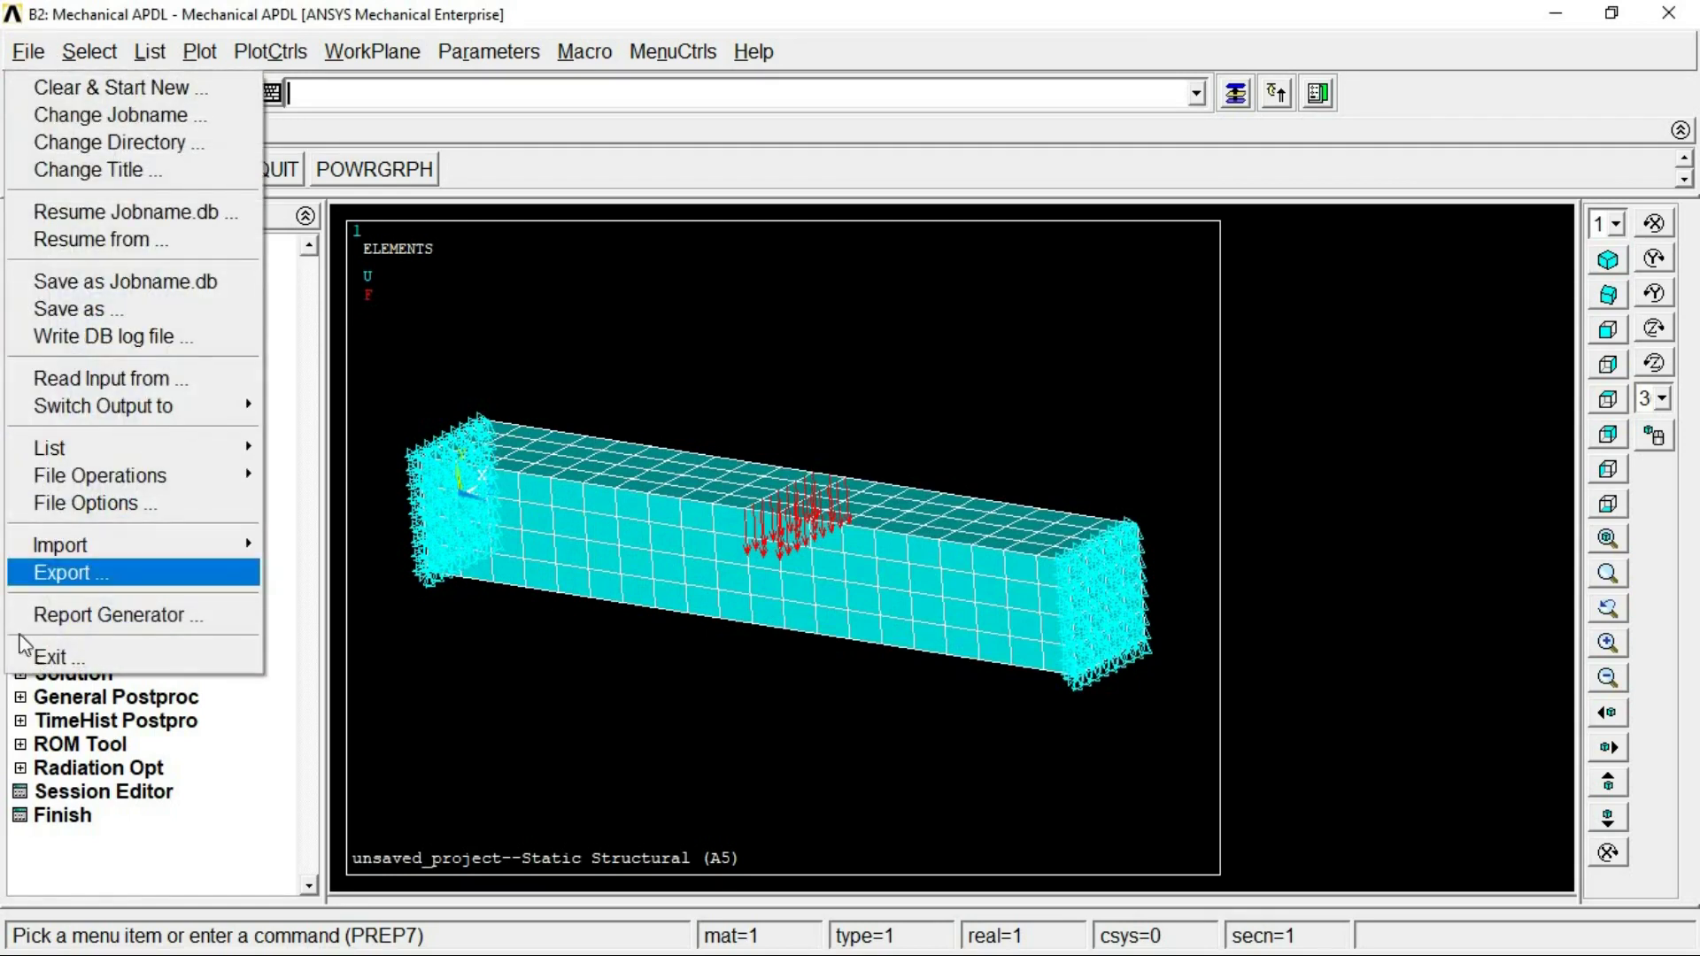
pyautogui.click(40, 656)
pyautogui.click(937, 502)
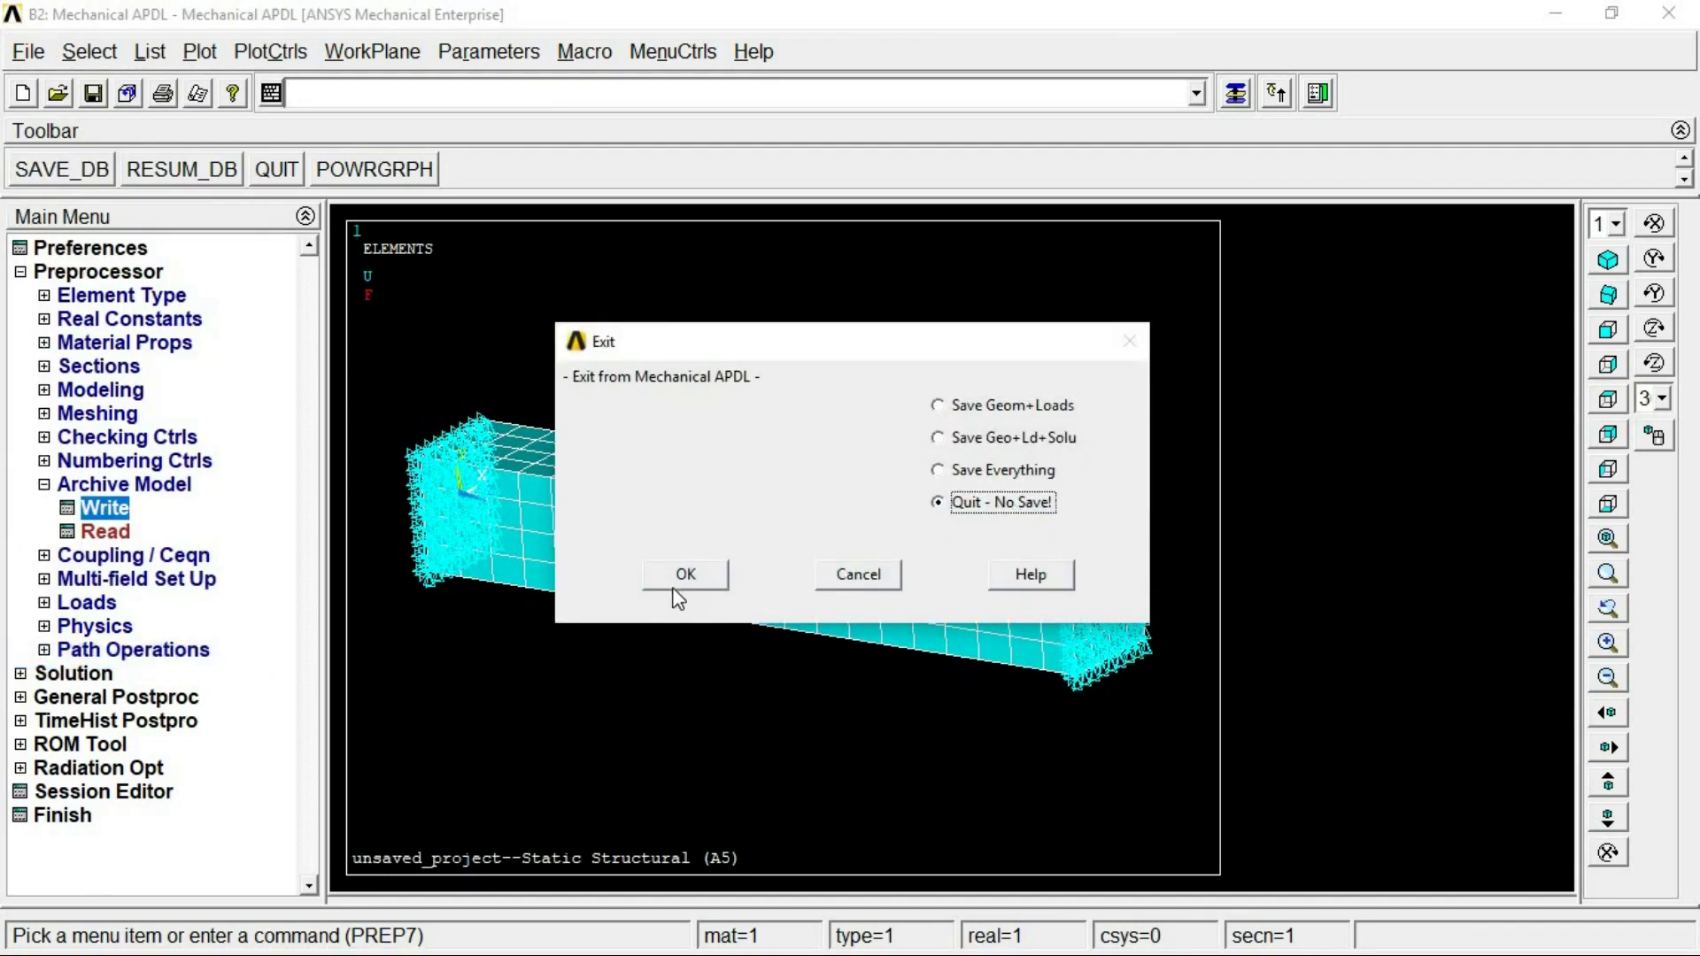
pyautogui.click(673, 588)
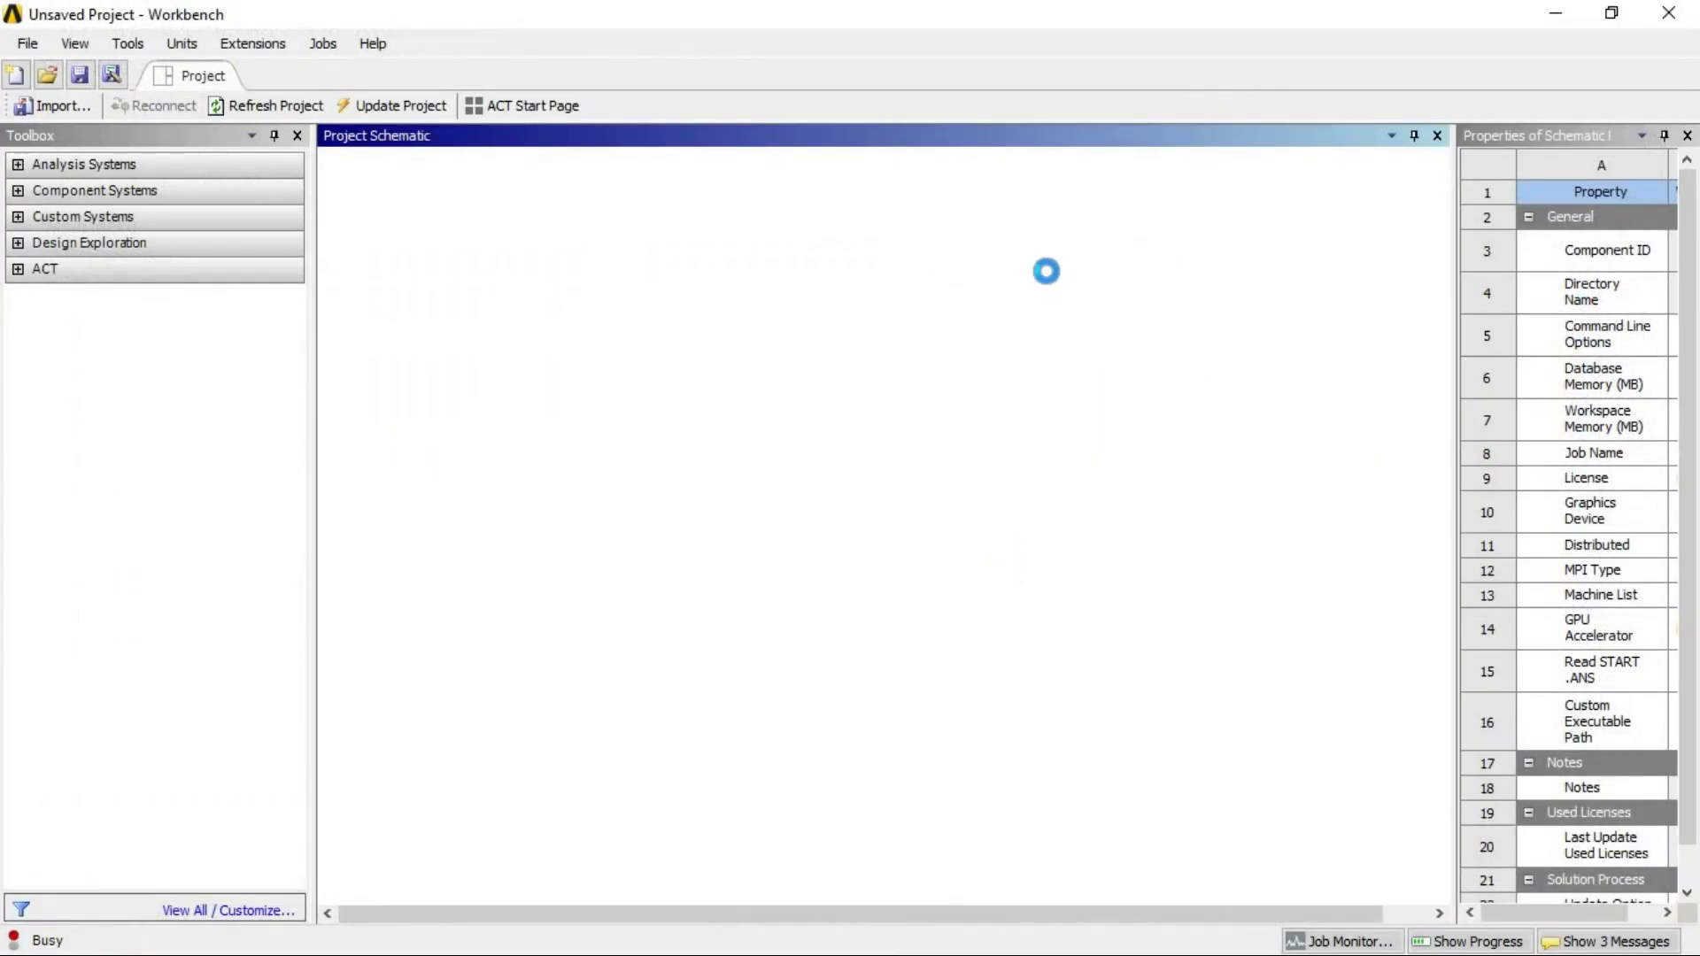
# - Point the External Model data source to APDL_File_R1.cdb and update the setup
pyautogui.click(1040, 259)
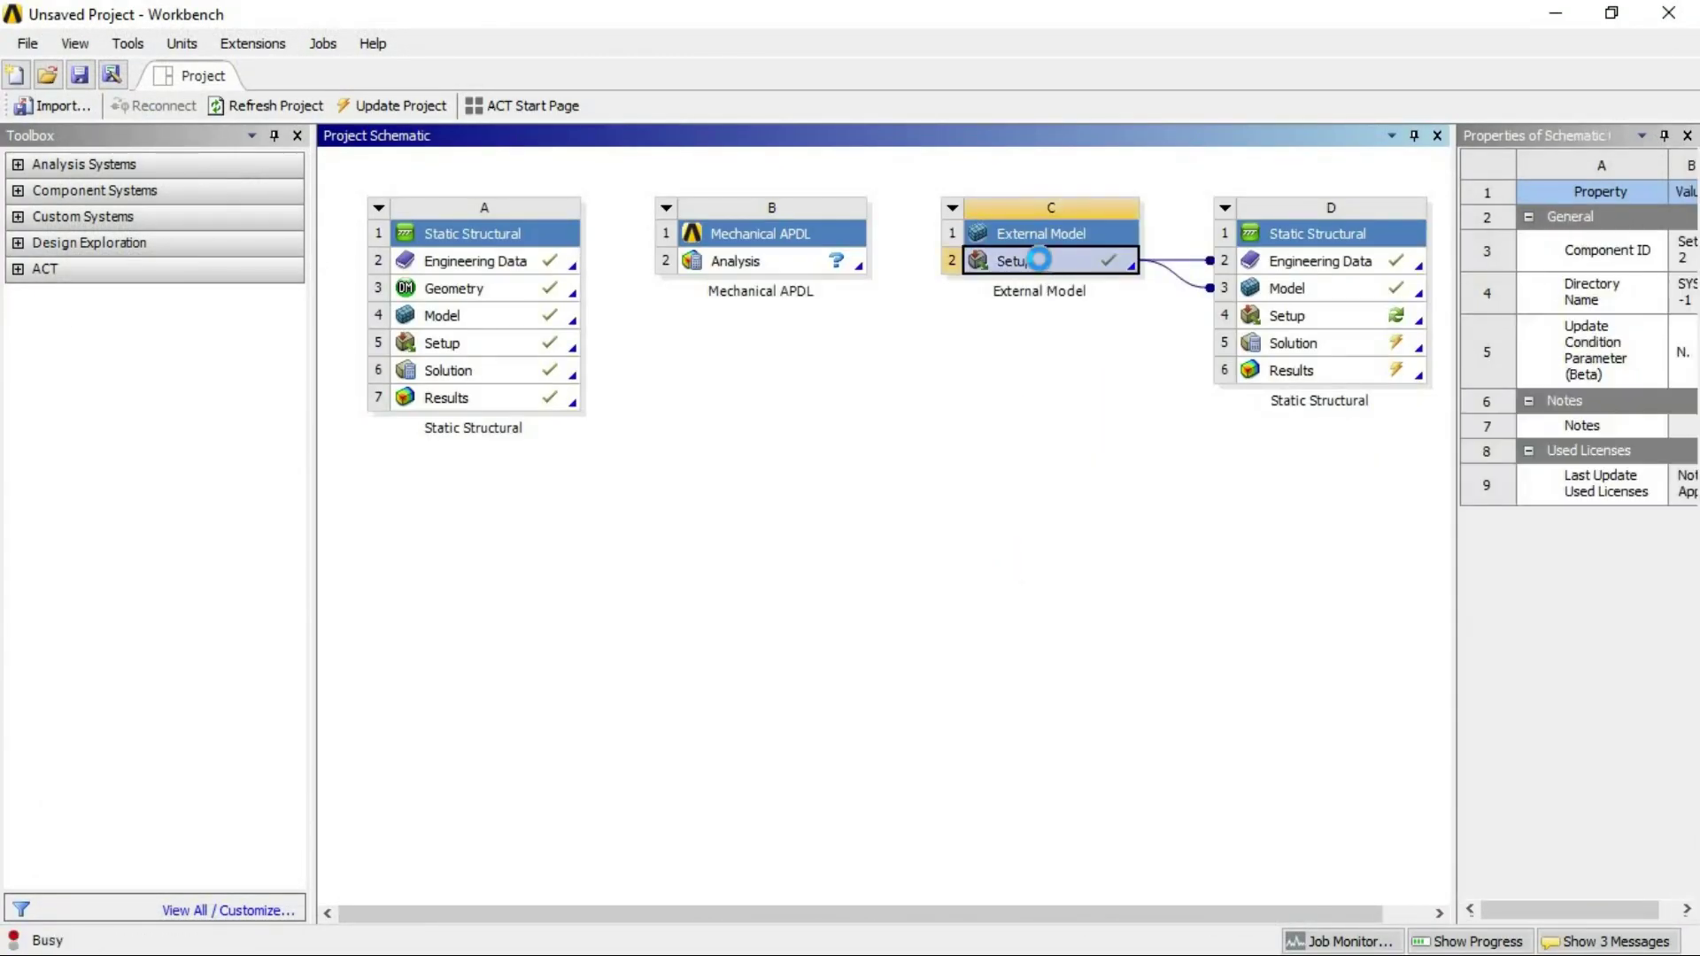
pyautogui.click(402, 194)
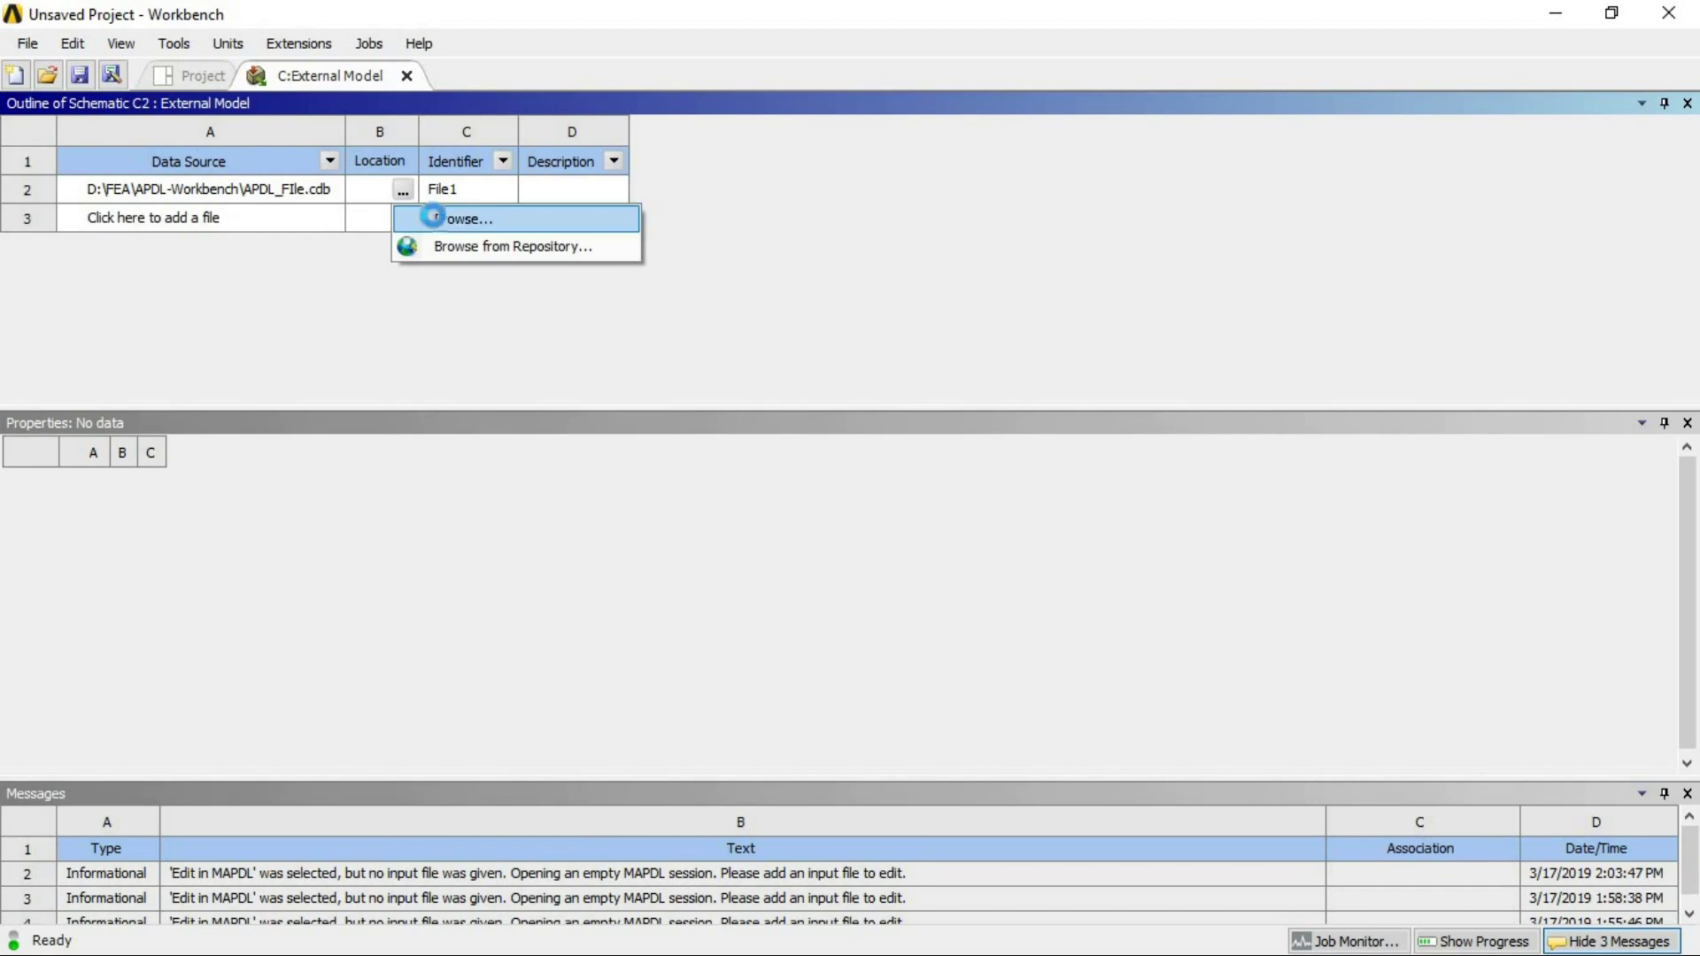
pyautogui.click(438, 218)
pyautogui.doubleClick(331, 230)
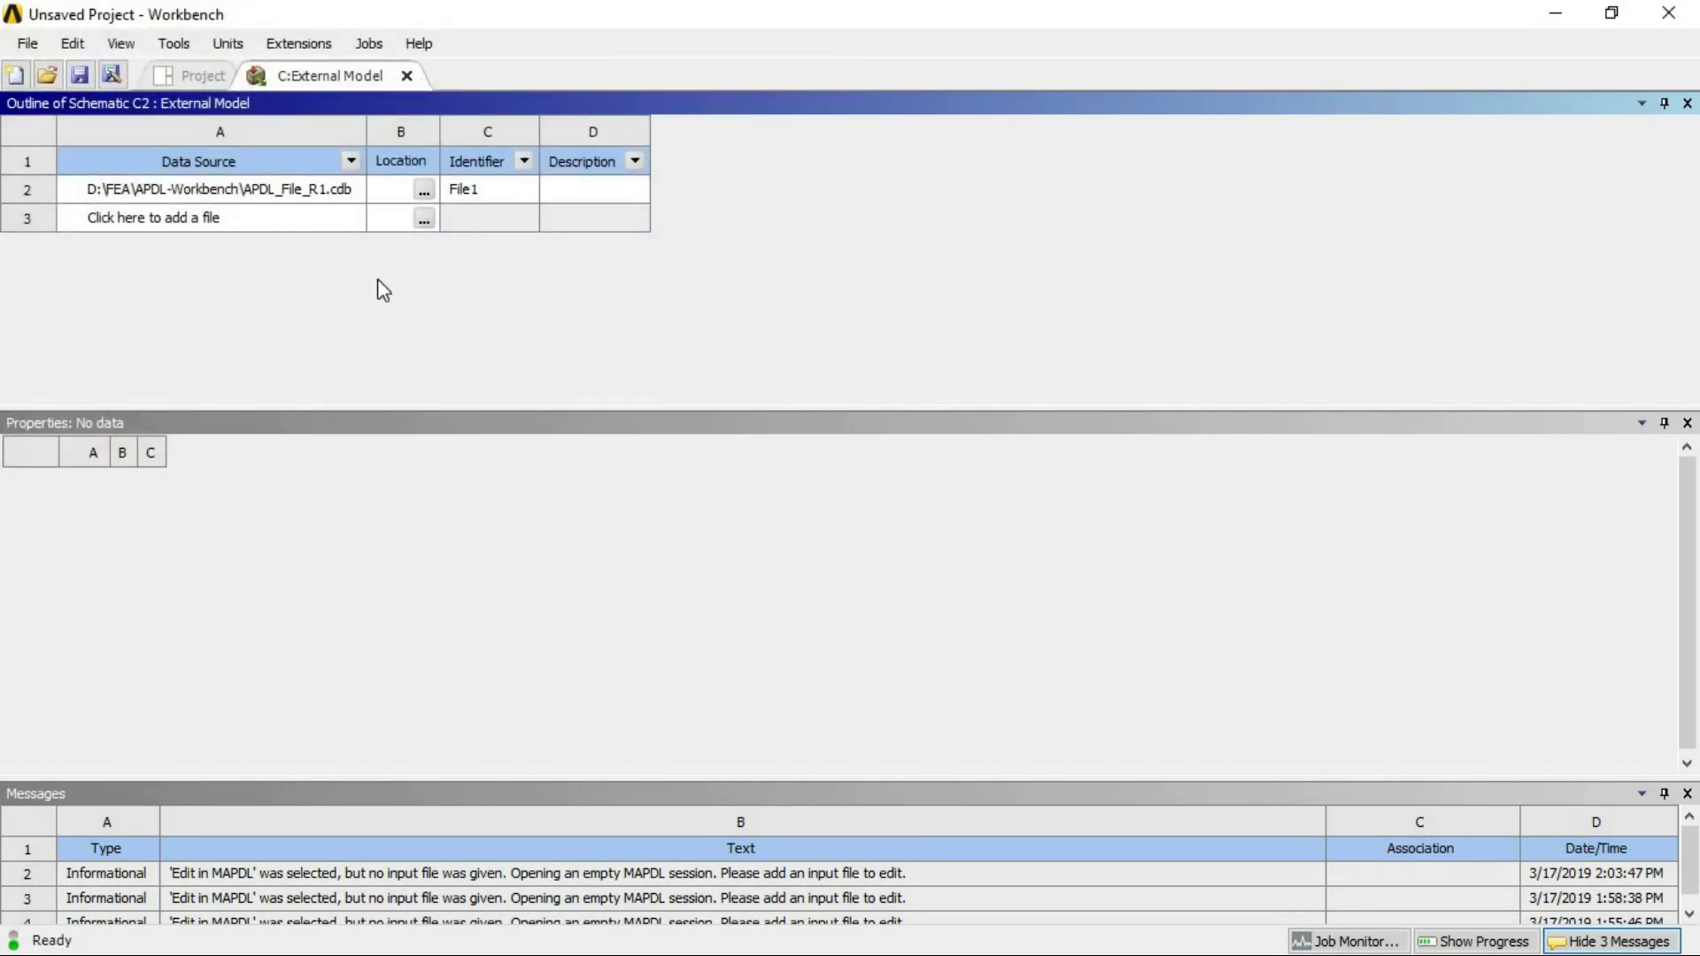
pyautogui.click(406, 76)
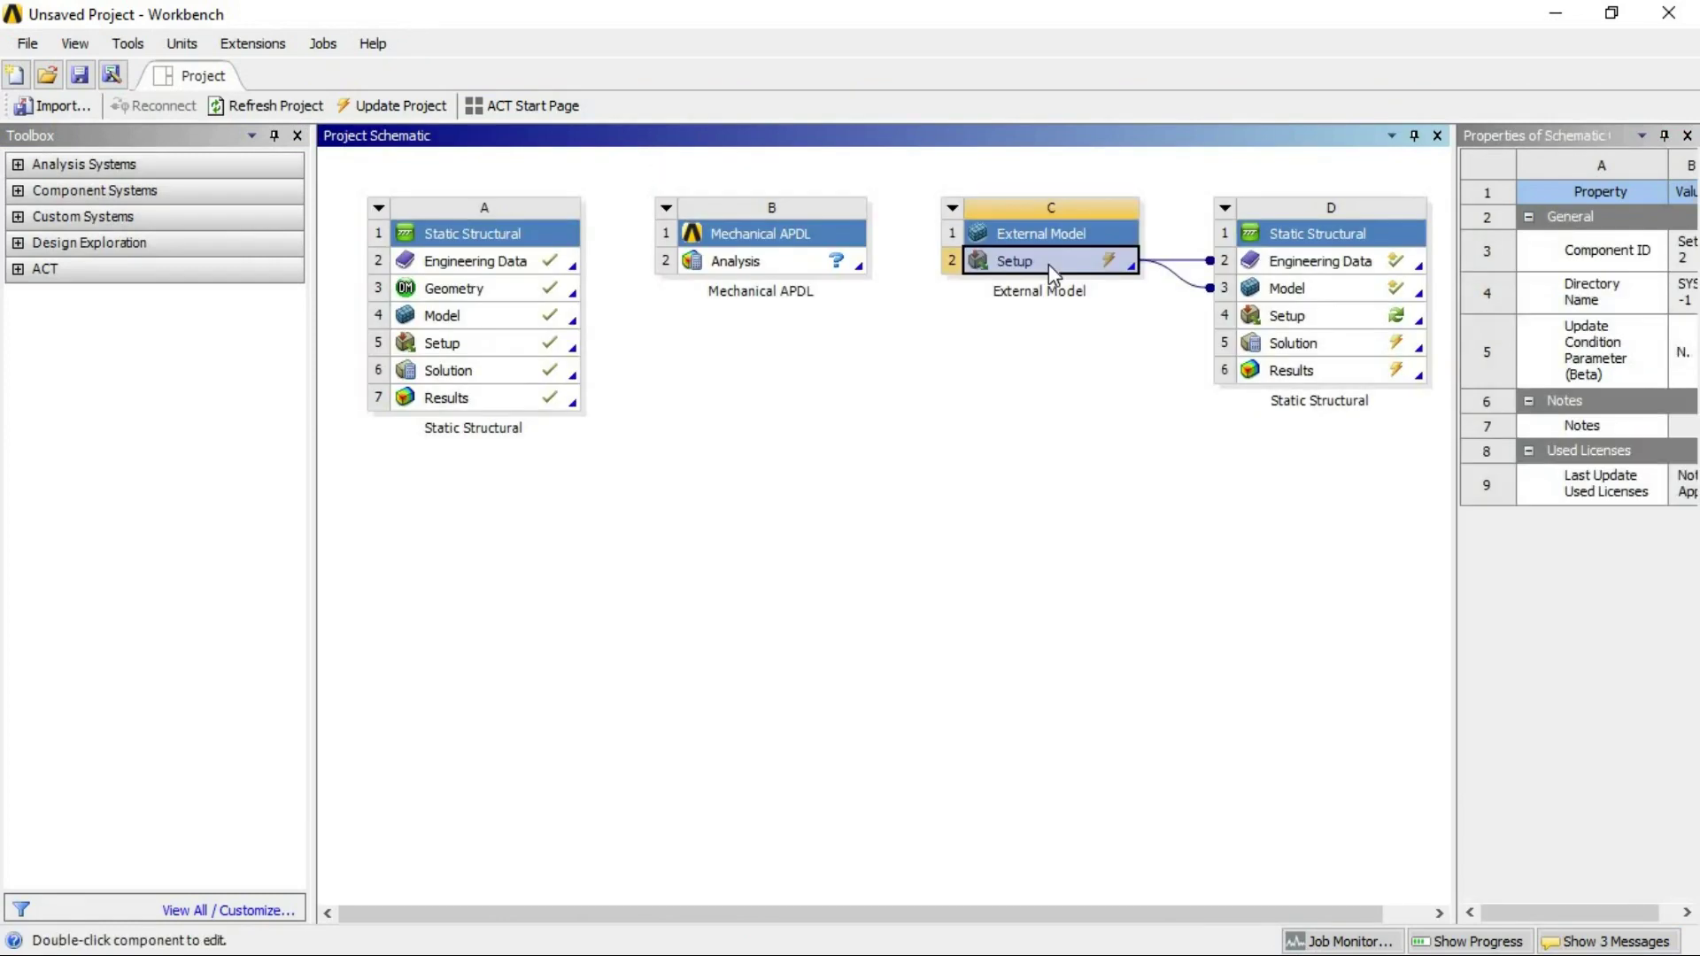
pyautogui.rightClick(1050, 263)
pyautogui.click(1114, 432)
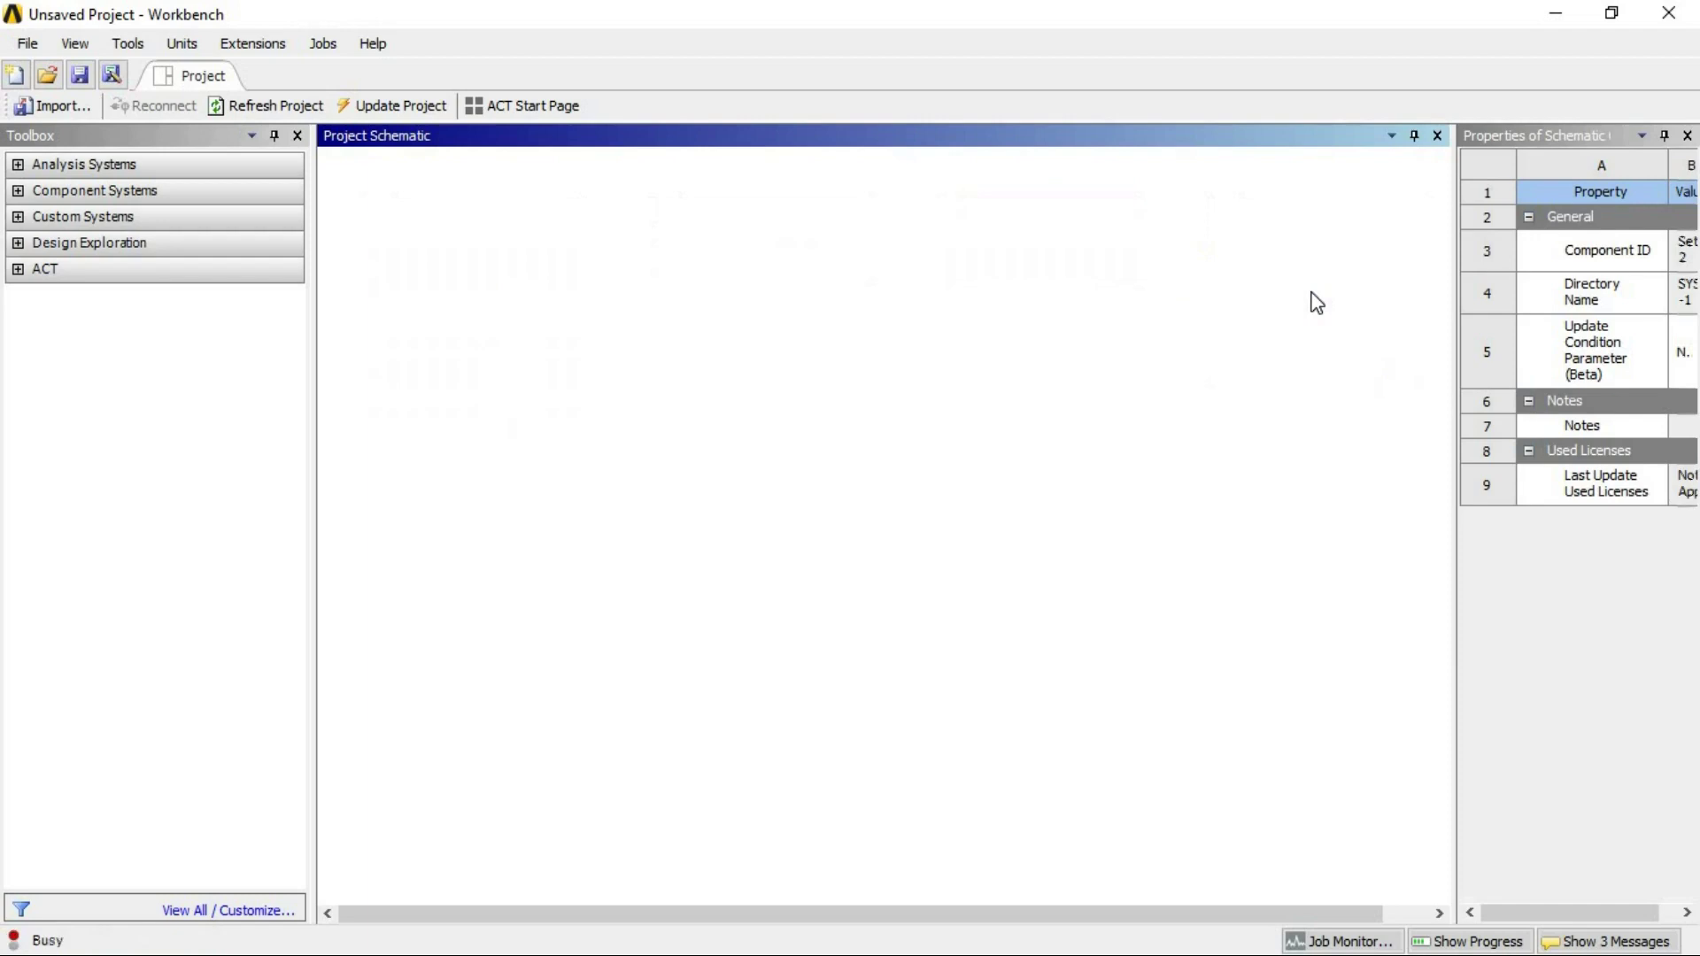
# - Refresh system D's Model and Engineering Data cells
pyautogui.rightClick(1302, 293)
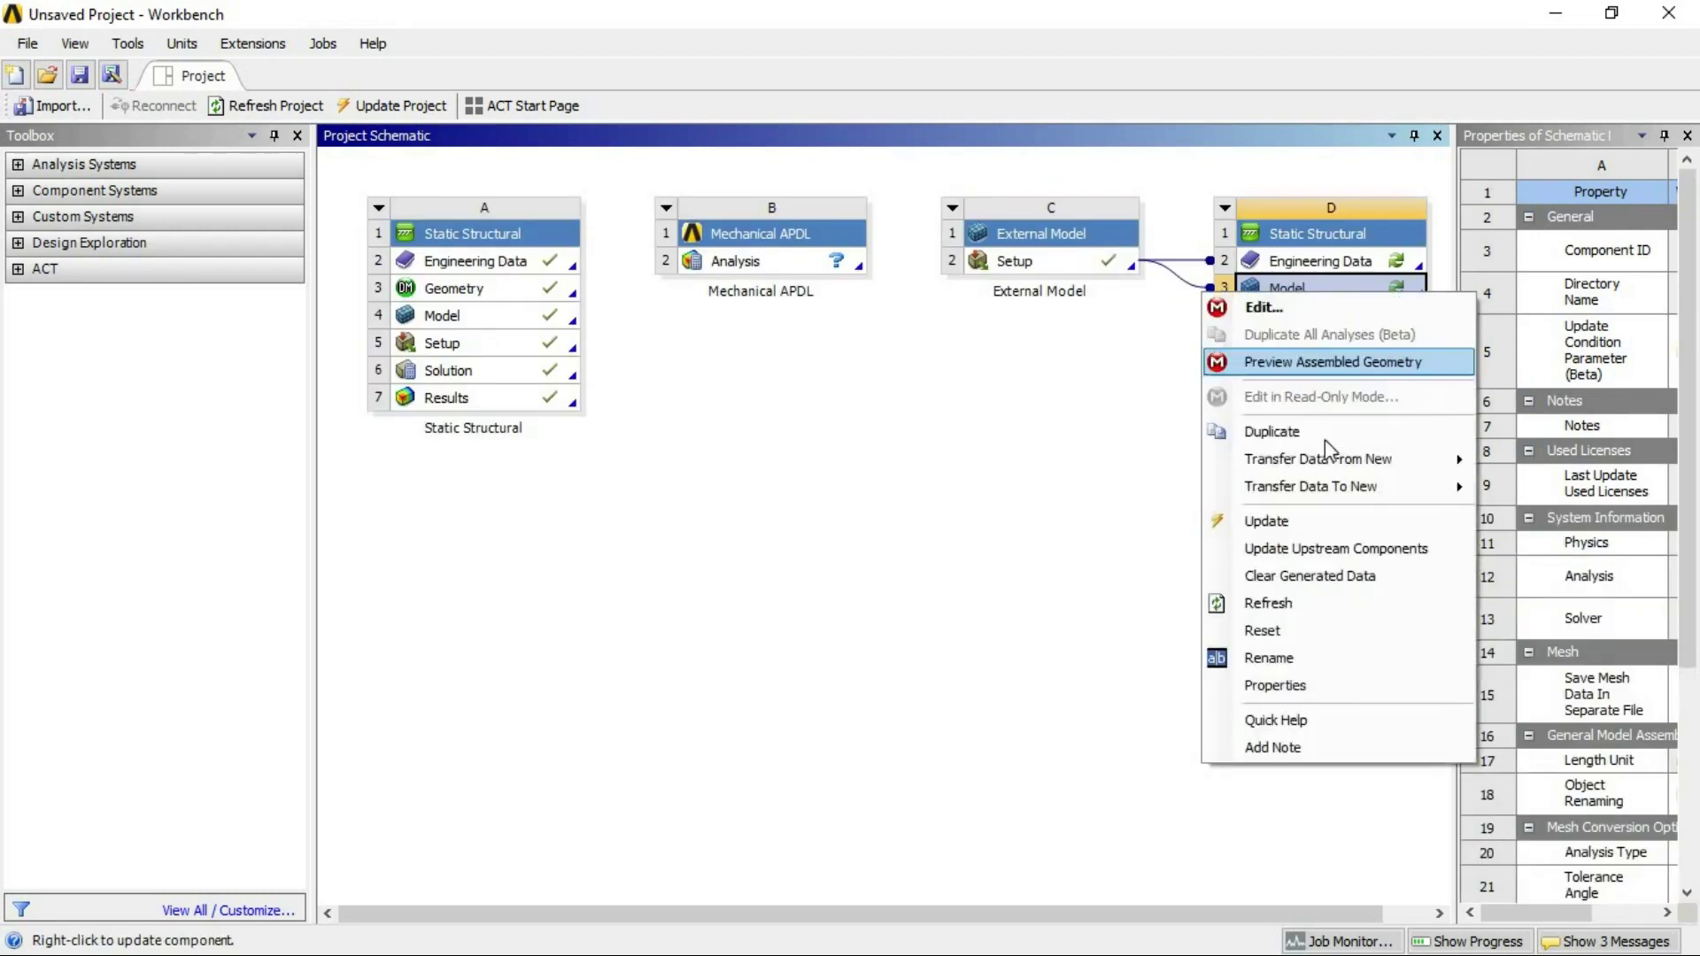
pyautogui.click(1276, 603)
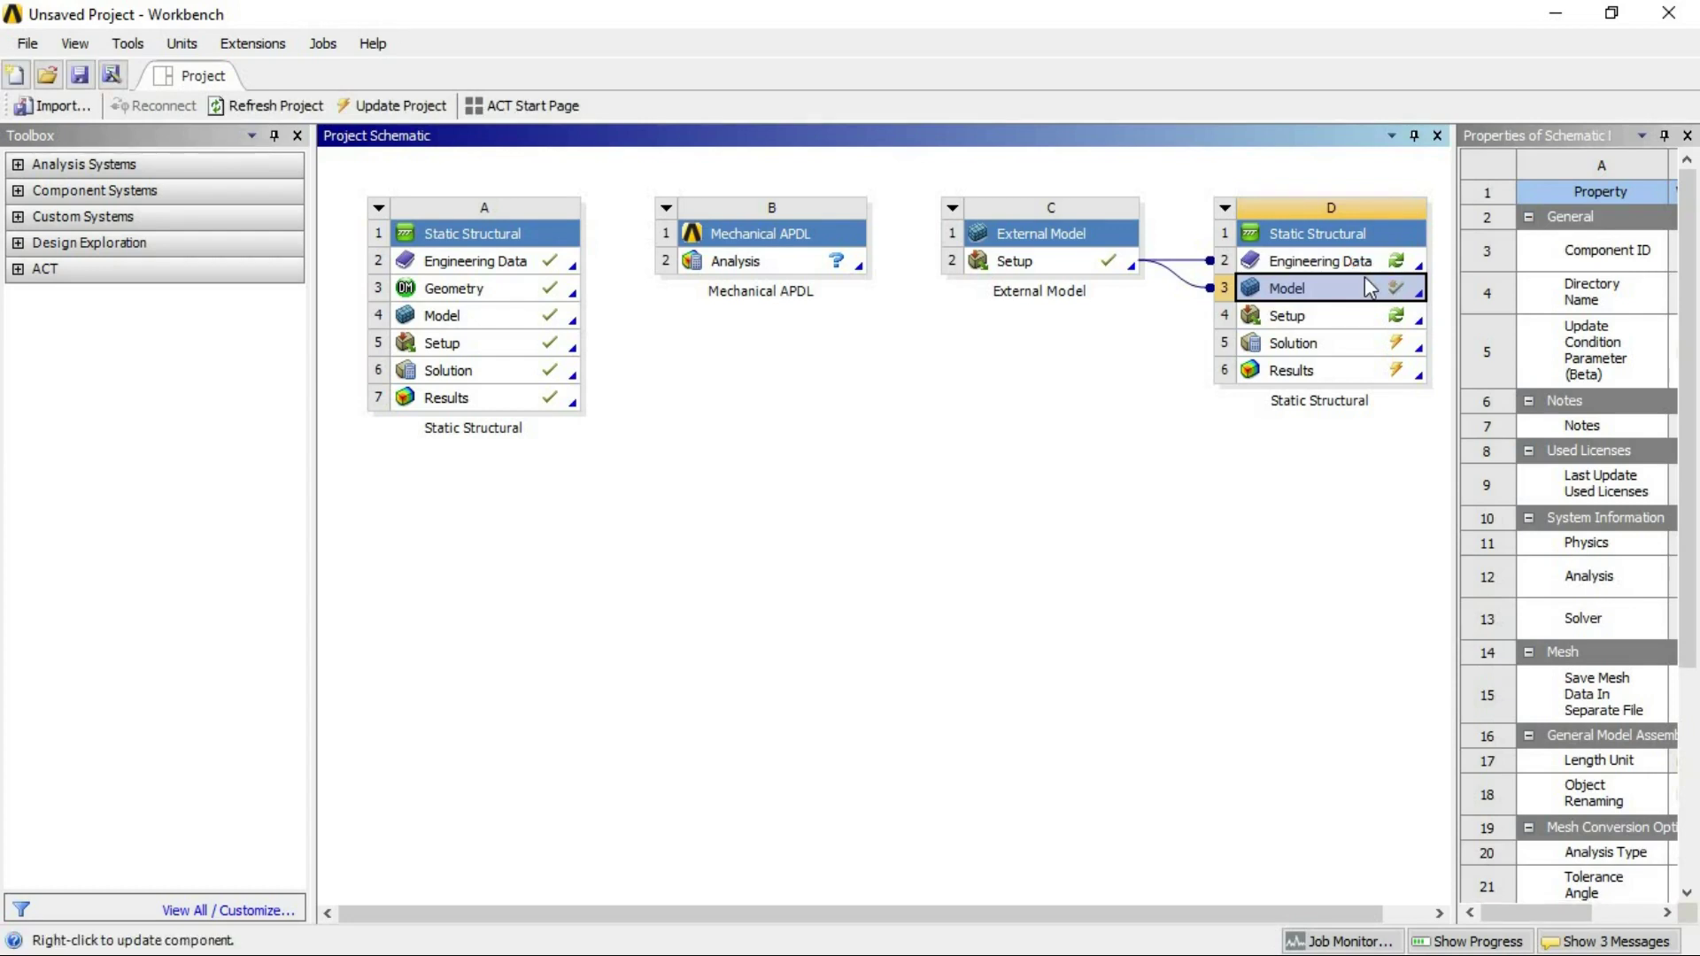
pyautogui.click(1378, 264)
pyautogui.rightClick(1378, 264)
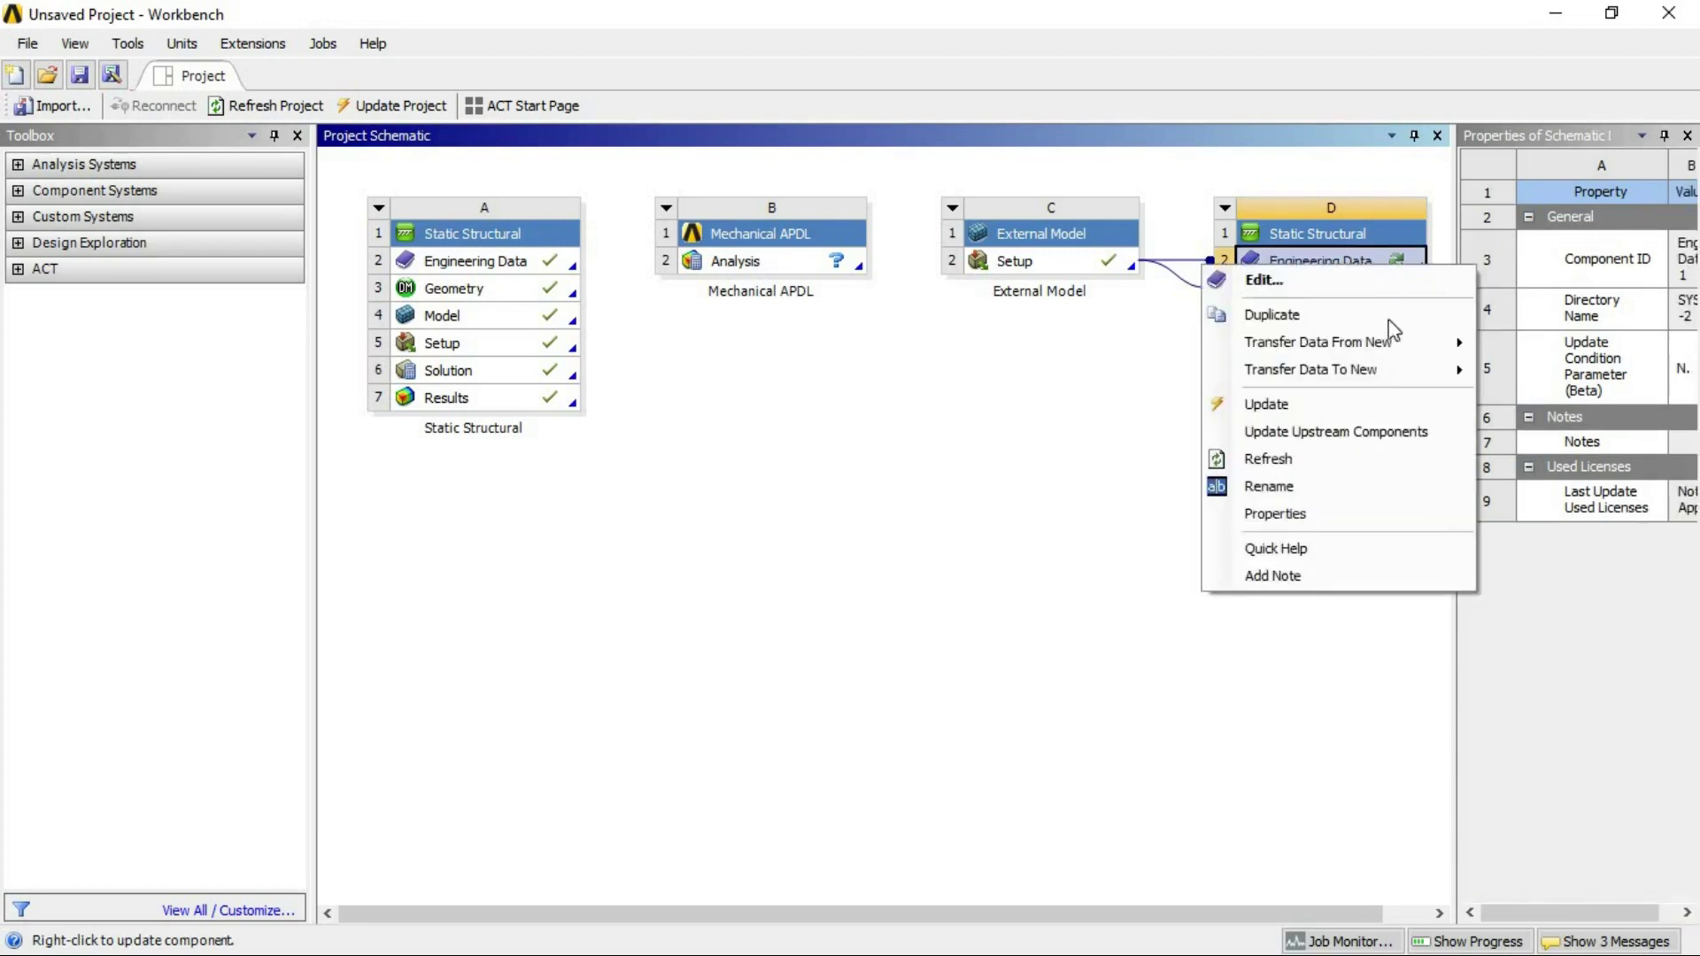
pyautogui.click(1315, 461)
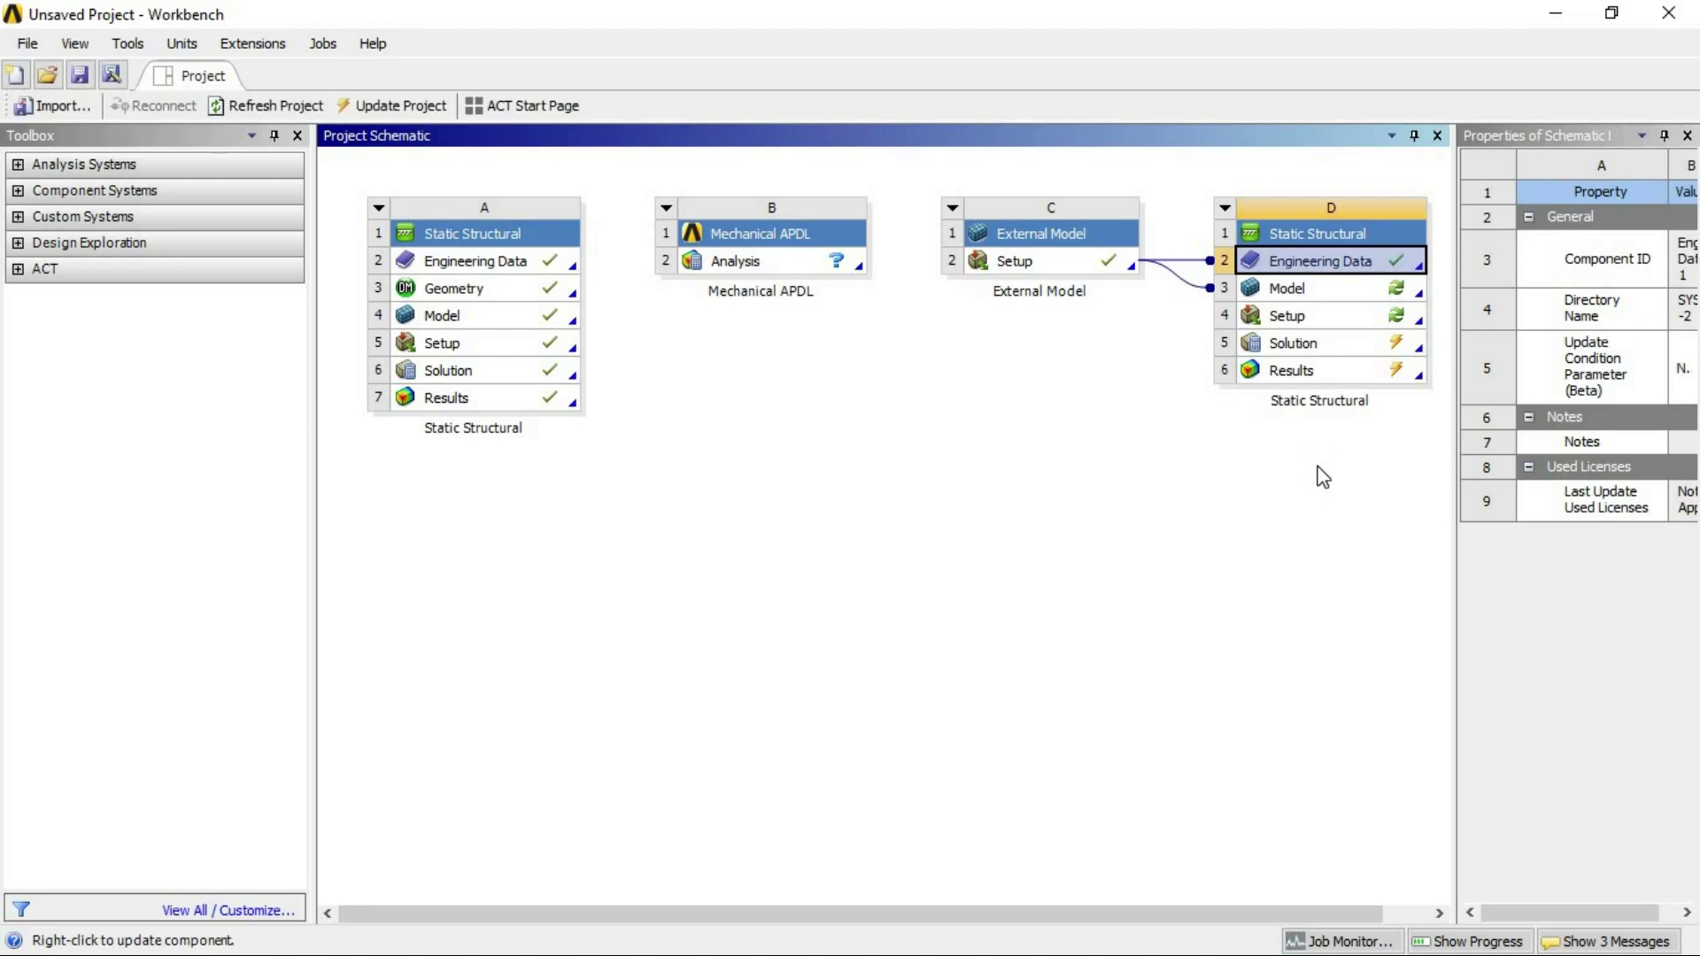
pyautogui.click(1302, 292)
pyautogui.rightClick(1293, 289)
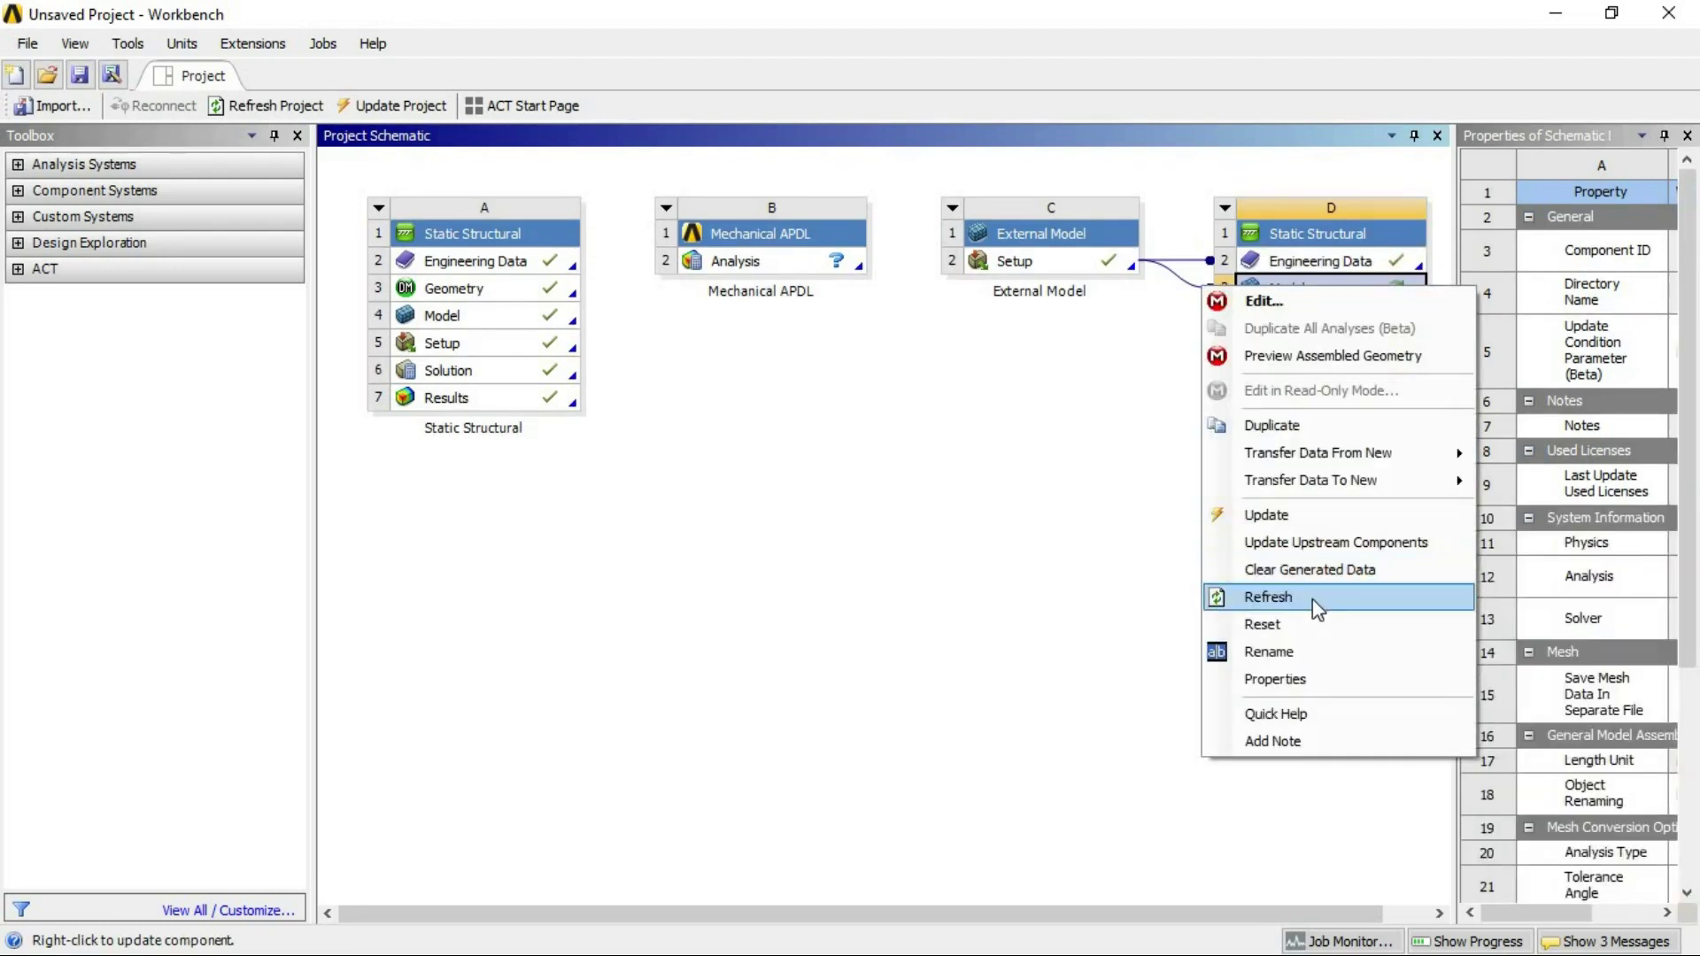
pyautogui.click(1316, 598)
# - Launch Mechanical for system D's Model and display the Import Summary worksheet
pyautogui.doubleClick(1319, 293)
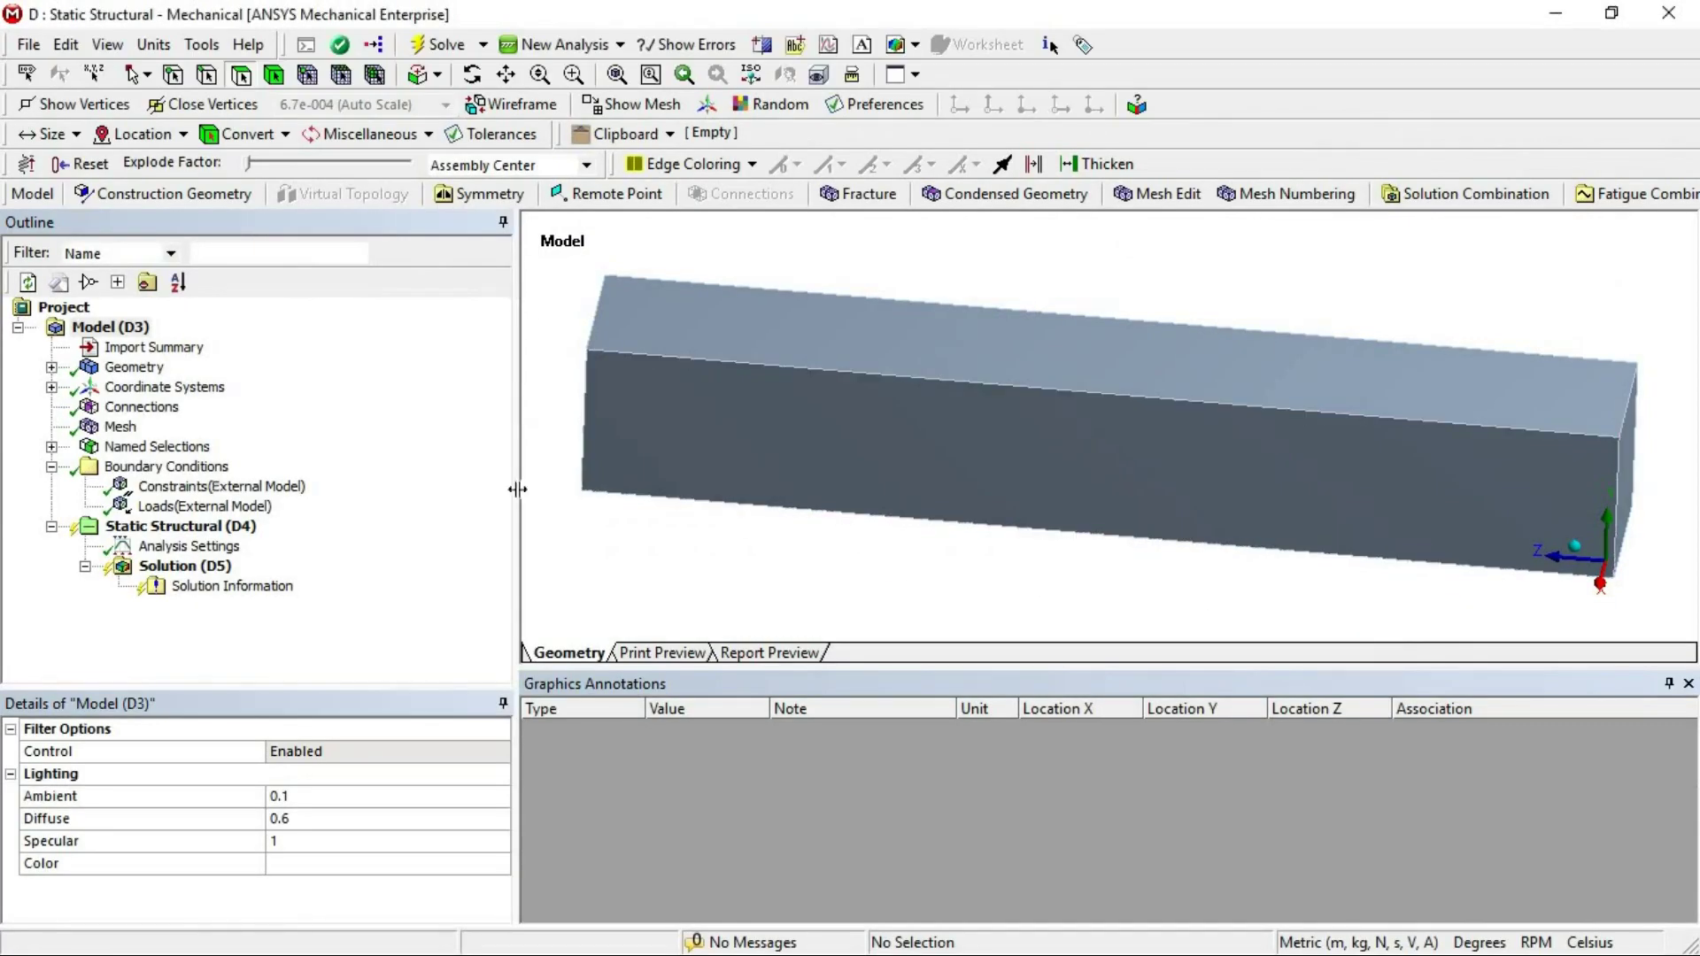
pyautogui.click(132, 446)
pyautogui.click(153, 347)
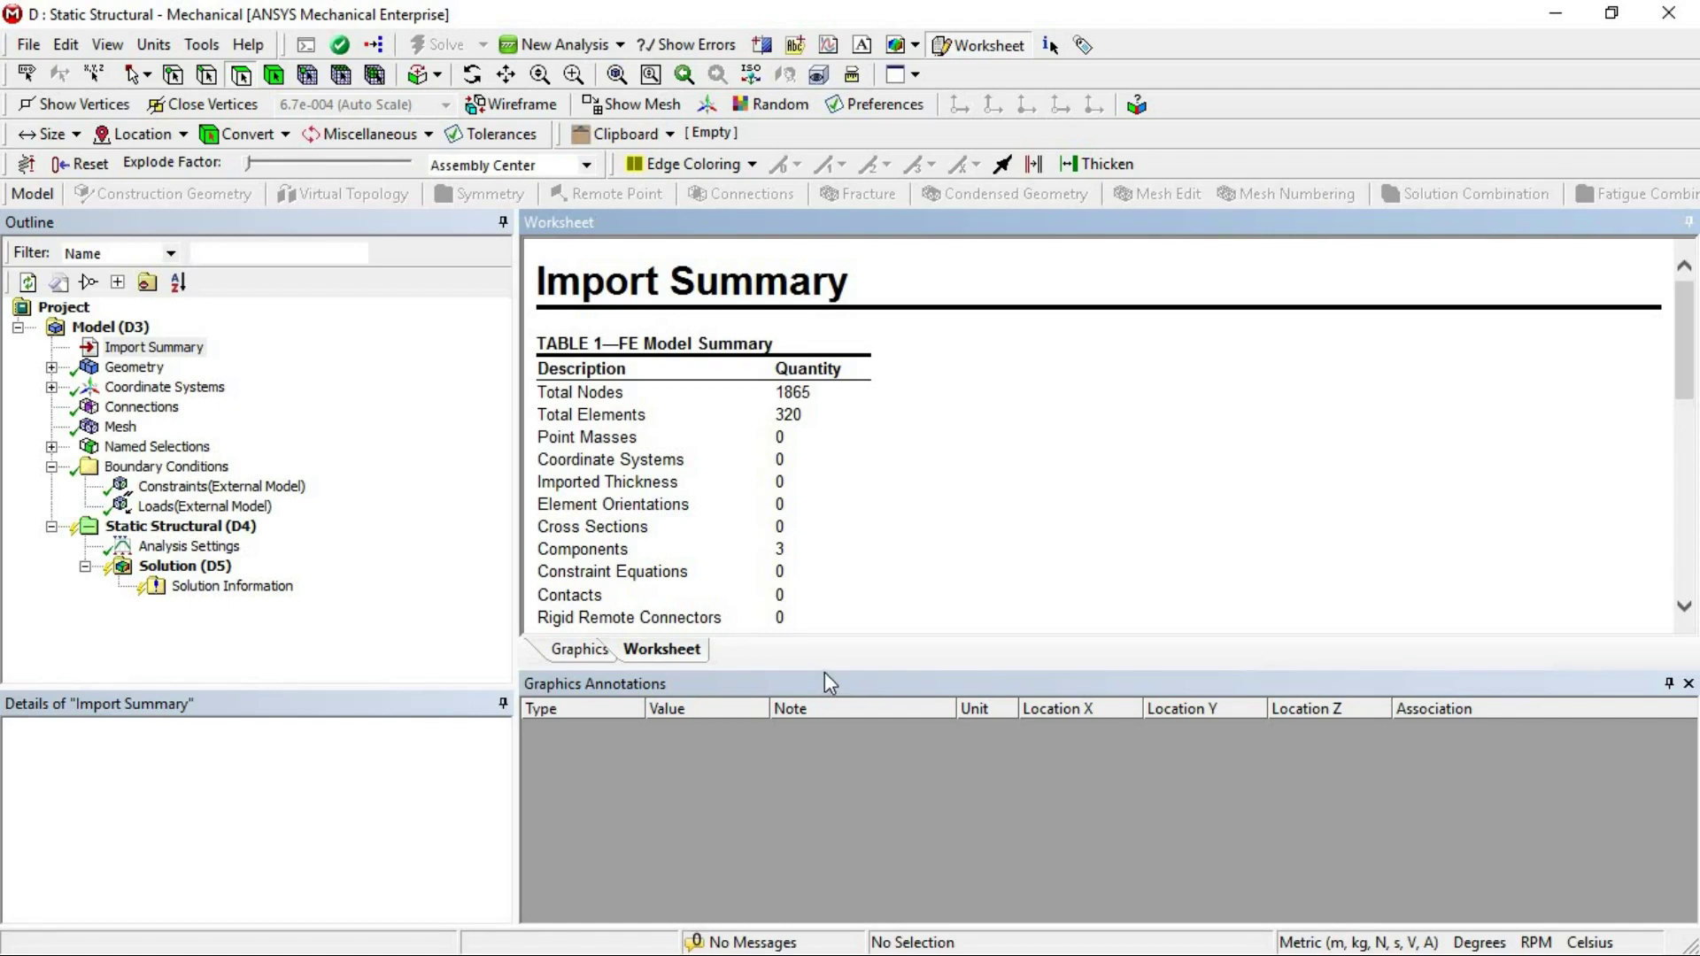
pyautogui.moveTo(831, 674); pyautogui.dragTo(812, 793)
pyautogui.scroll(-5, 777, 592)
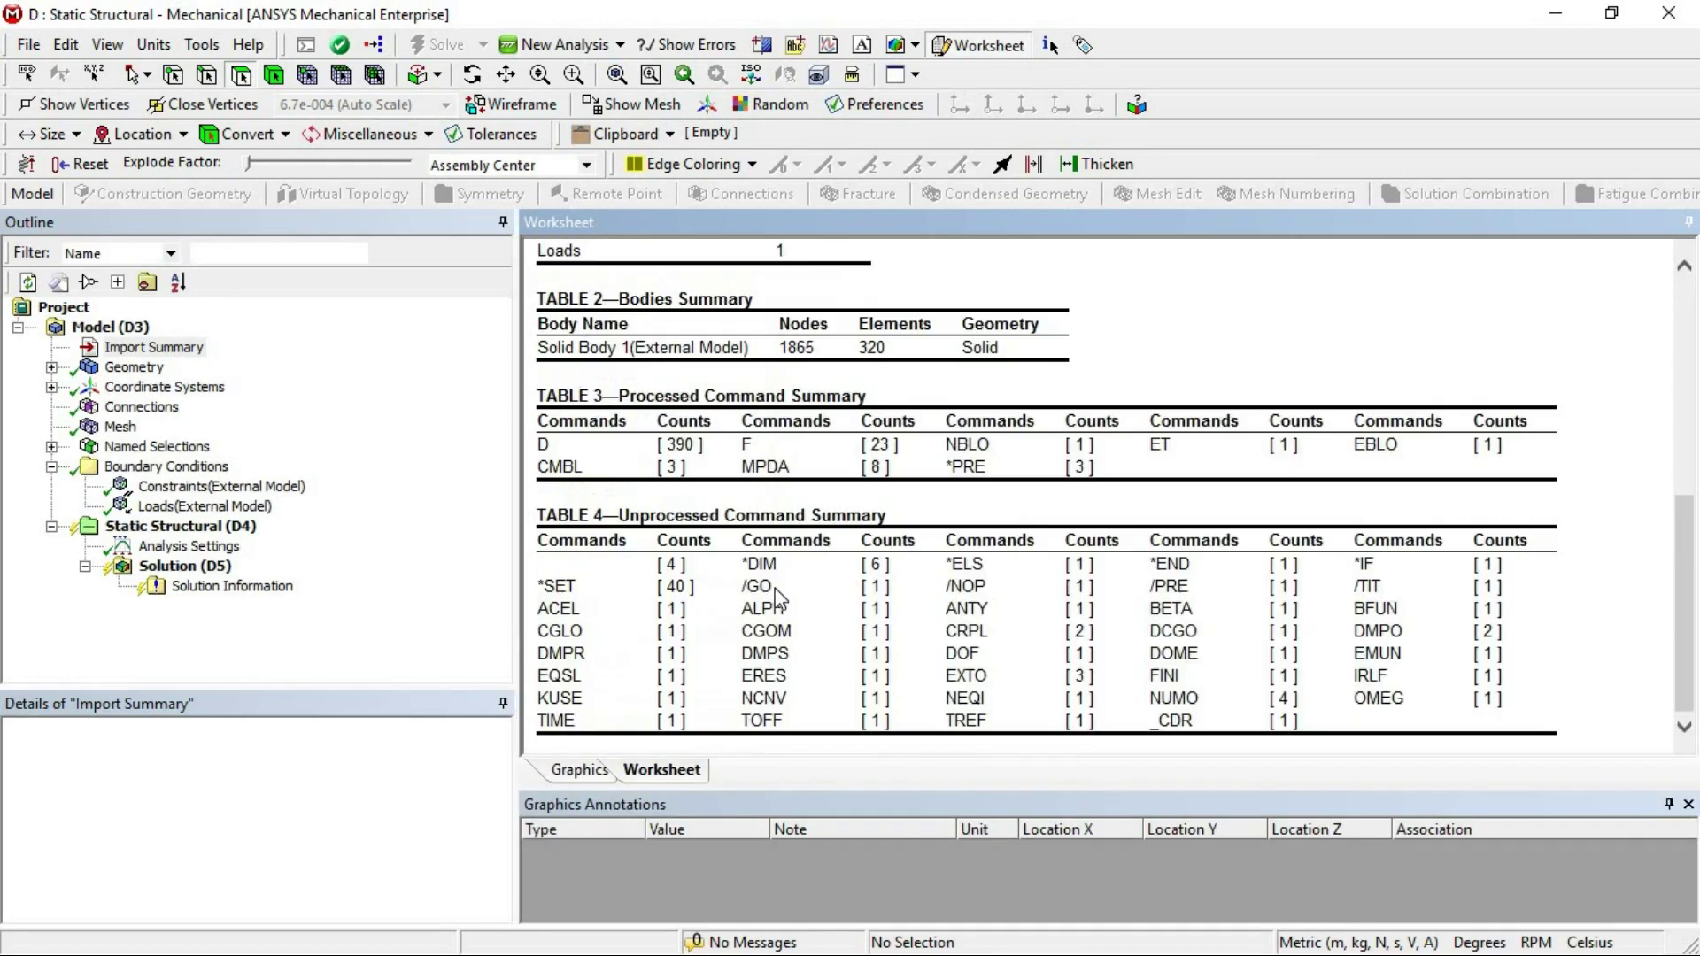
# - Review the summary's 1865 node count, F and MPDA entries, and unprocessed commands
pyautogui.doubleClick(797, 347)
pyautogui.click(783, 461)
pyautogui.doubleClick(746, 444)
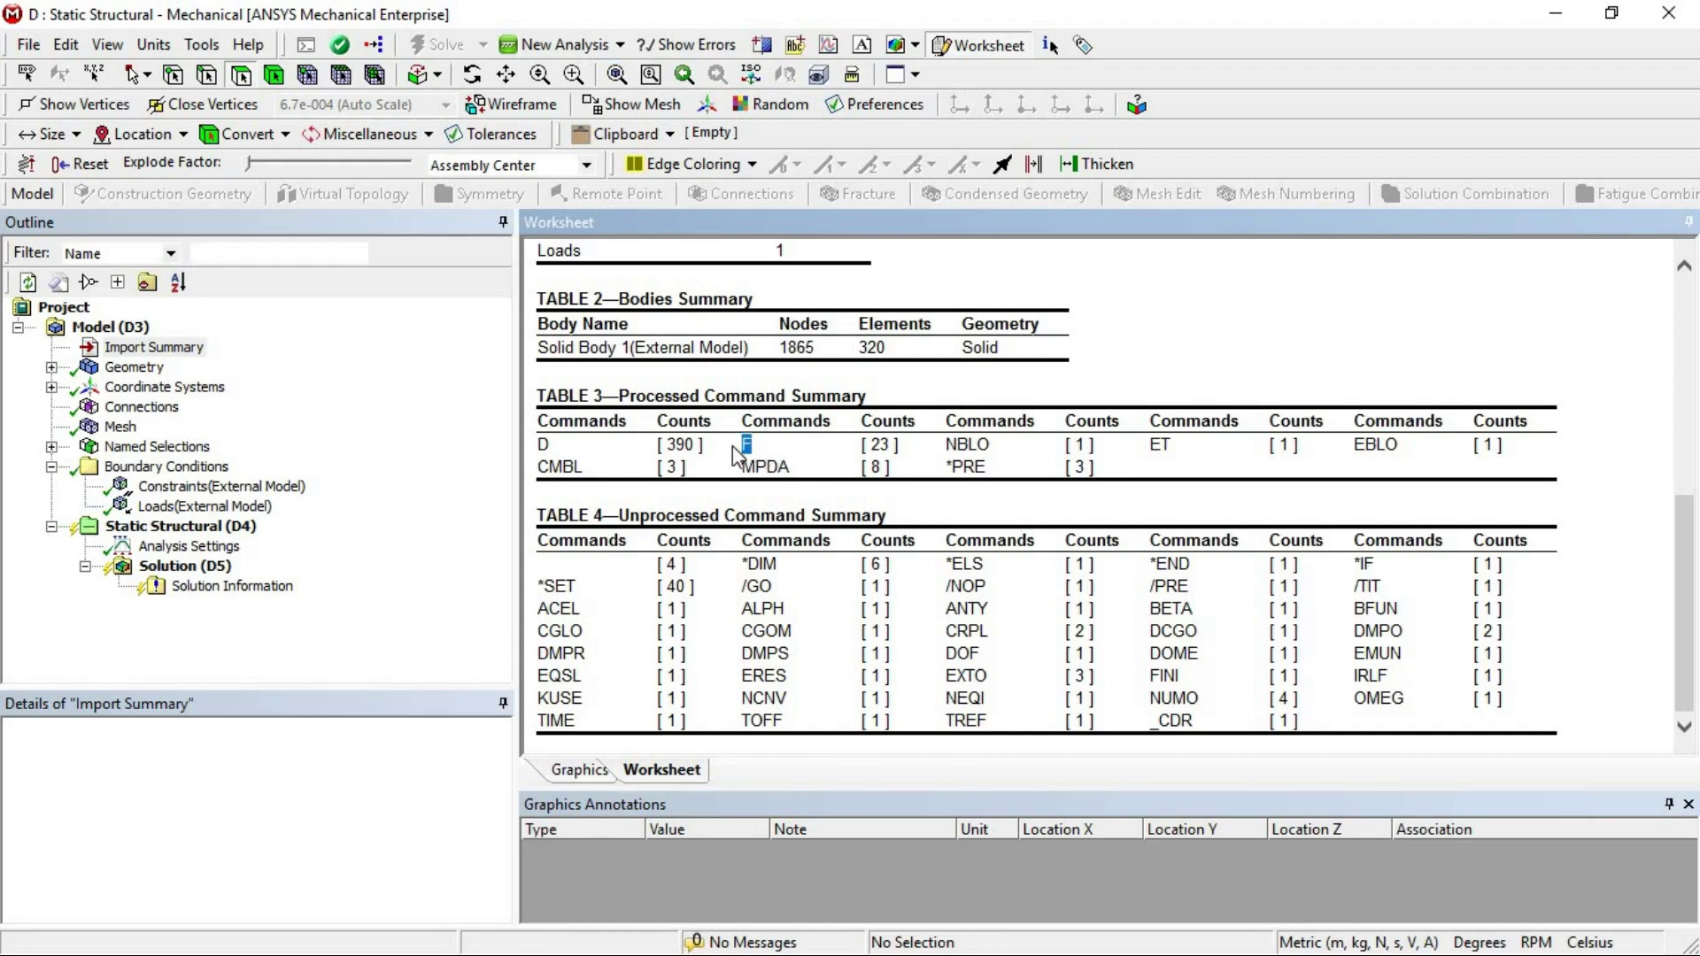
pyautogui.click(804, 485)
pyautogui.moveTo(768, 471); pyautogui.dragTo(755, 470)
pyautogui.click(637, 592)
pyautogui.moveTo(890, 521); pyautogui.dragTo(653, 490)
pyautogui.click(1083, 539)
# - Inspect the imported constraints and loads on the beam
pyautogui.click(162, 528)
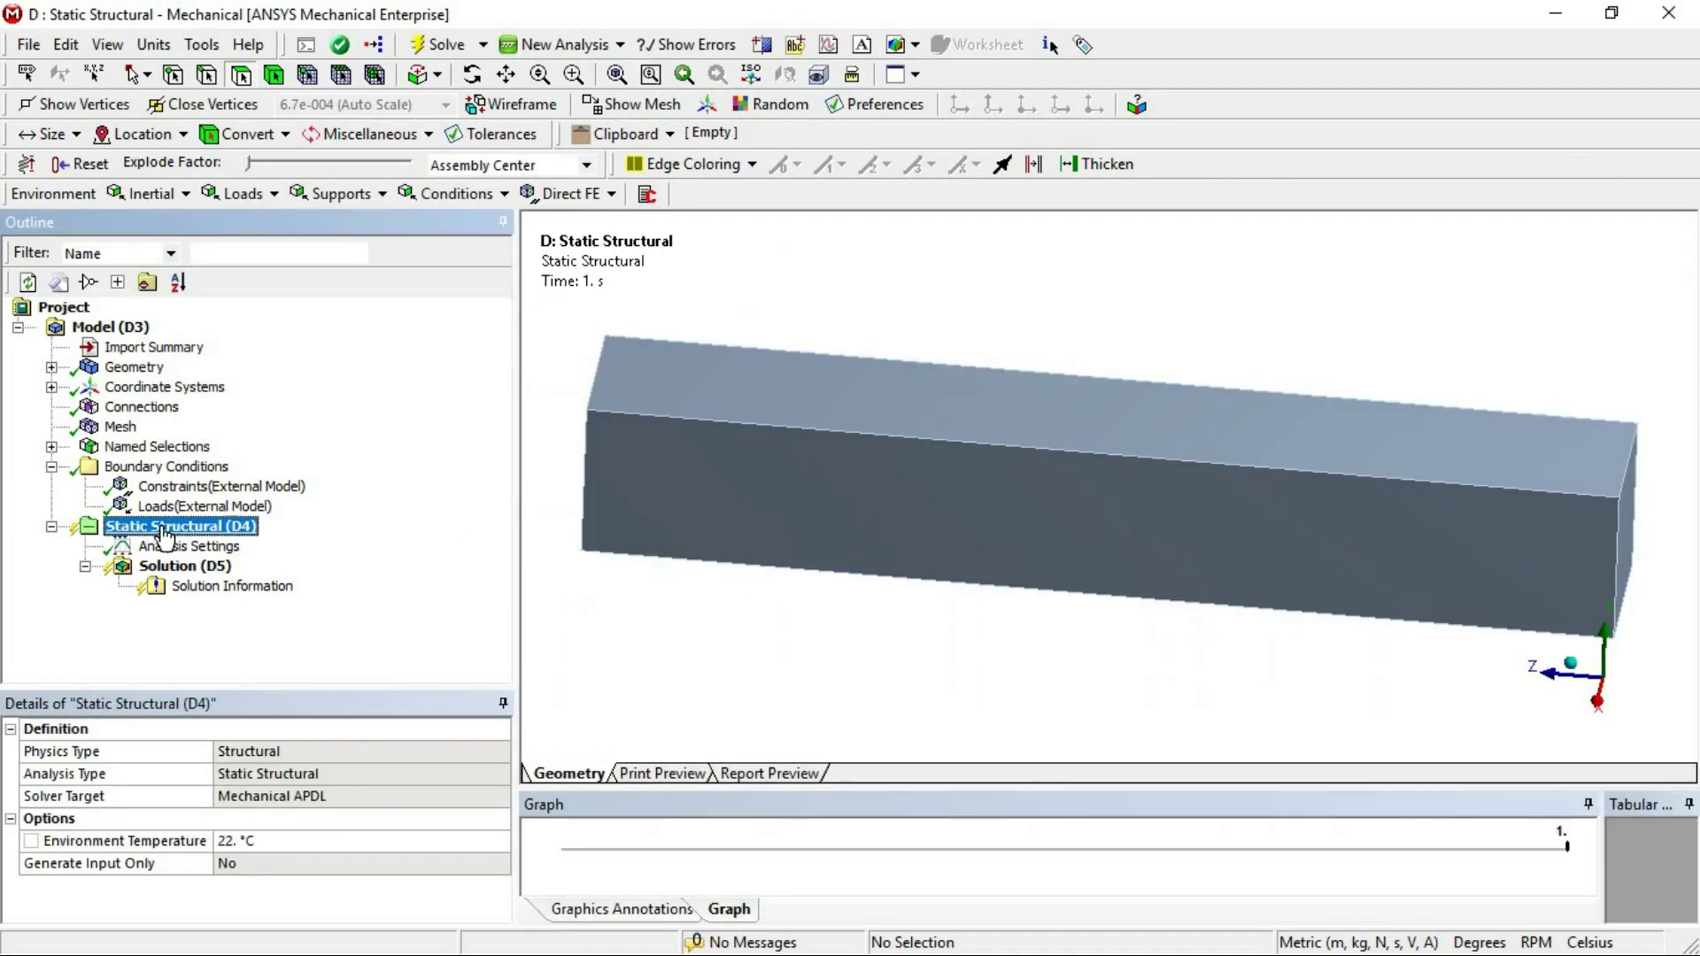
pyautogui.click(293, 486)
pyautogui.moveTo(800, 500); pyautogui.dragTo(788, 535)
pyautogui.moveTo(926, 789); pyautogui.dragTo(926, 693)
pyautogui.moveTo(1006, 554); pyautogui.dragTo(915, 505)
pyautogui.click(181, 506)
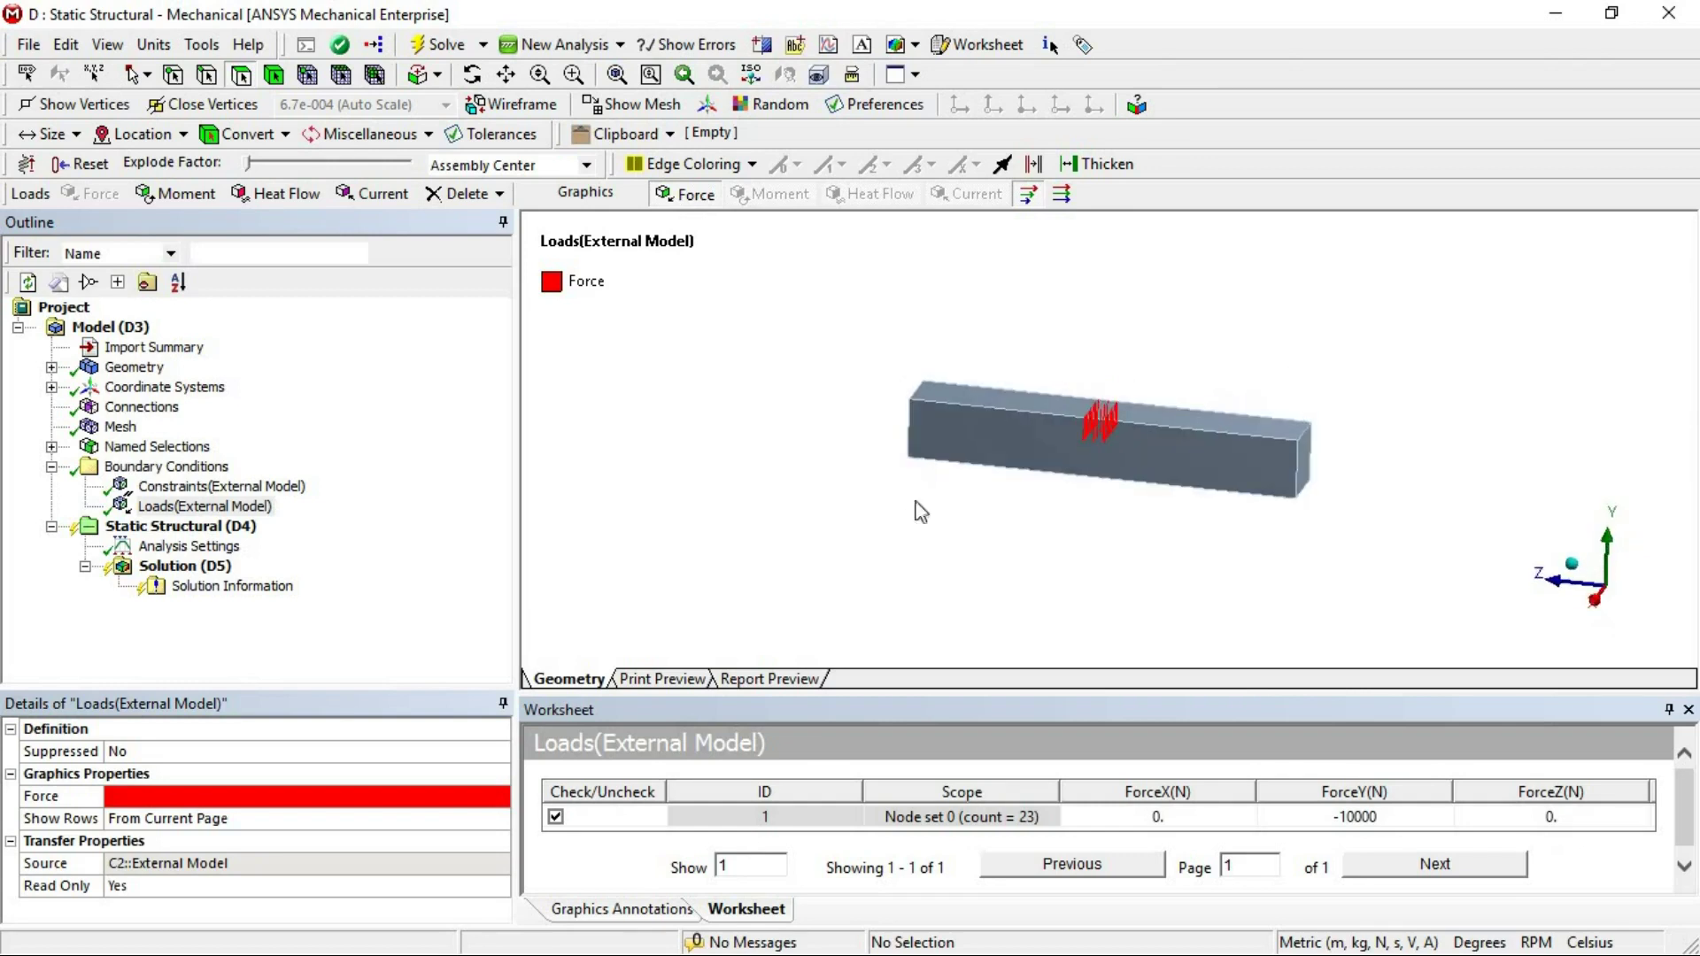
pyautogui.scroll(5, 915, 505)
# - Solve the static analysis, then add and evaluate a Total Deformation result peaking at 0.00026229 m
pyautogui.click(198, 529)
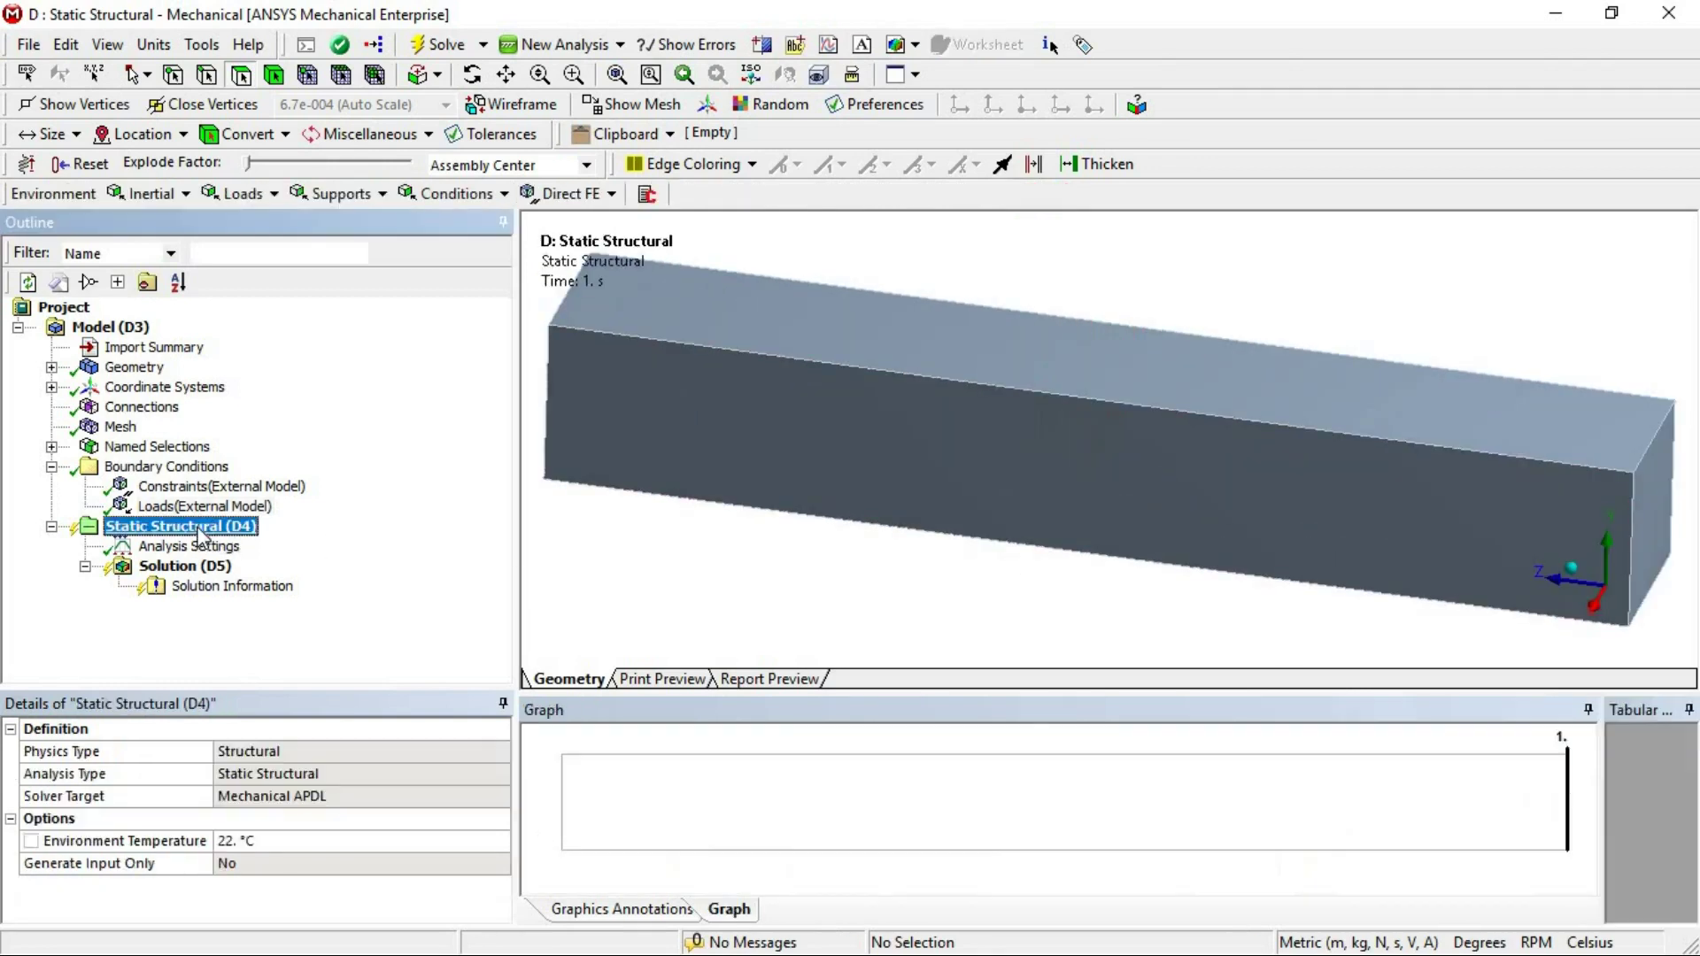
pyautogui.rightClick(199, 530)
pyautogui.click(372, 577)
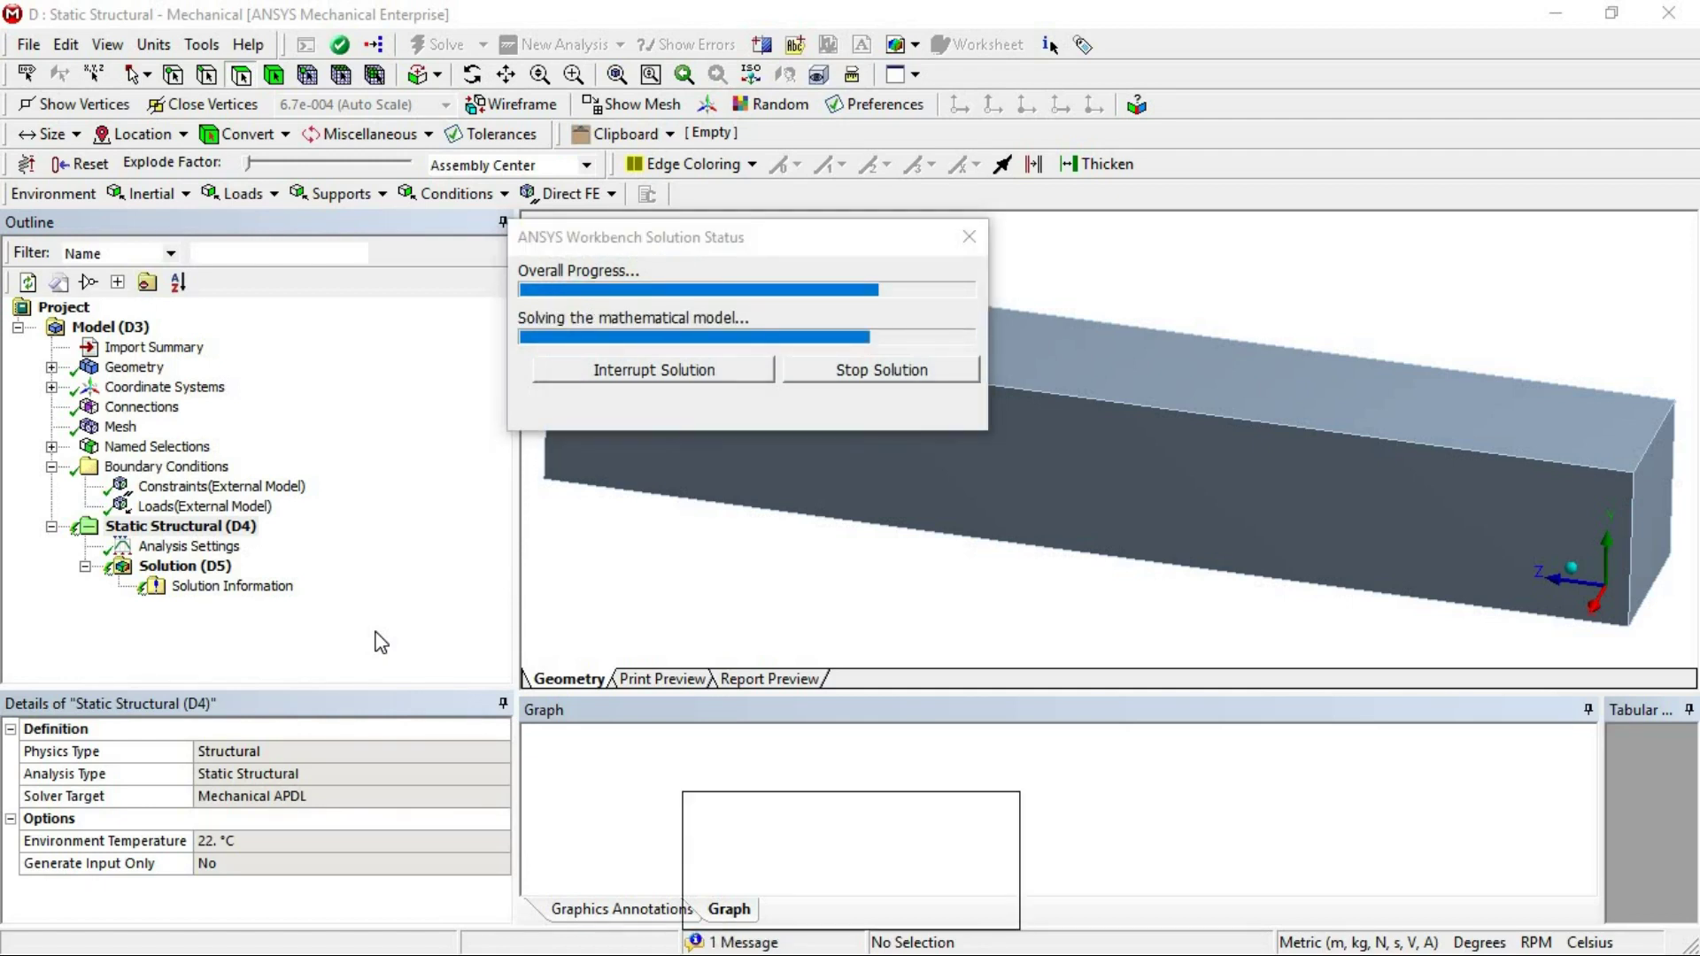
pyautogui.rightClick(227, 568)
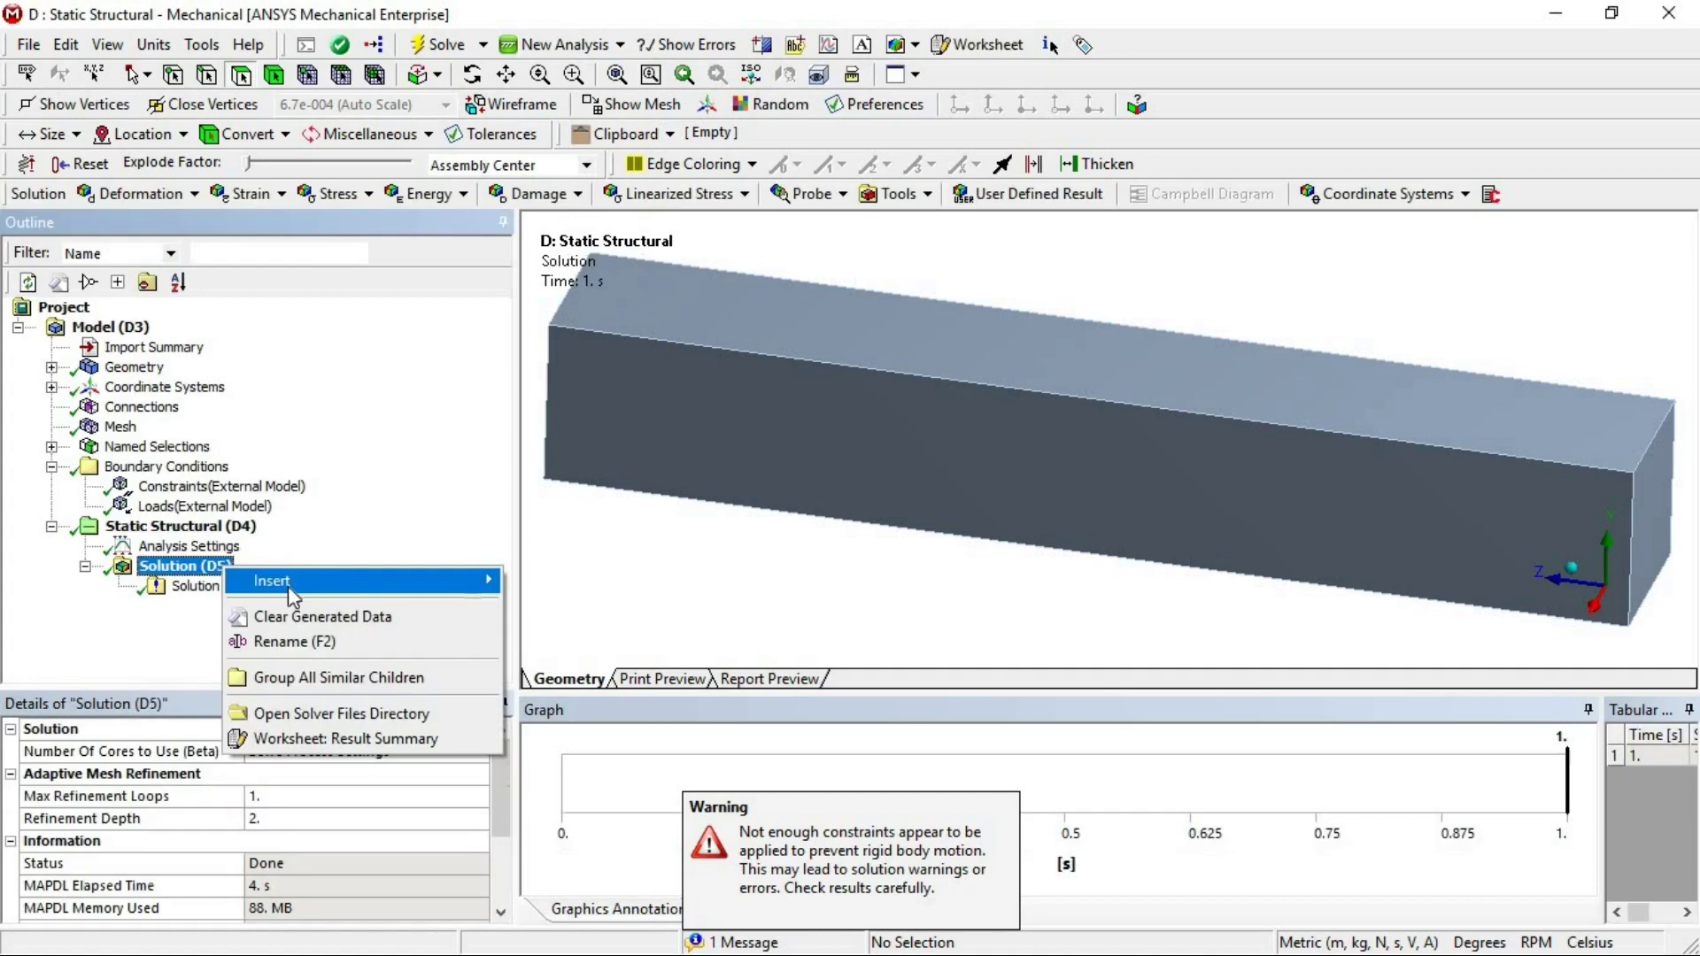
pyautogui.moveTo(372, 581)
pyautogui.moveTo(620, 192)
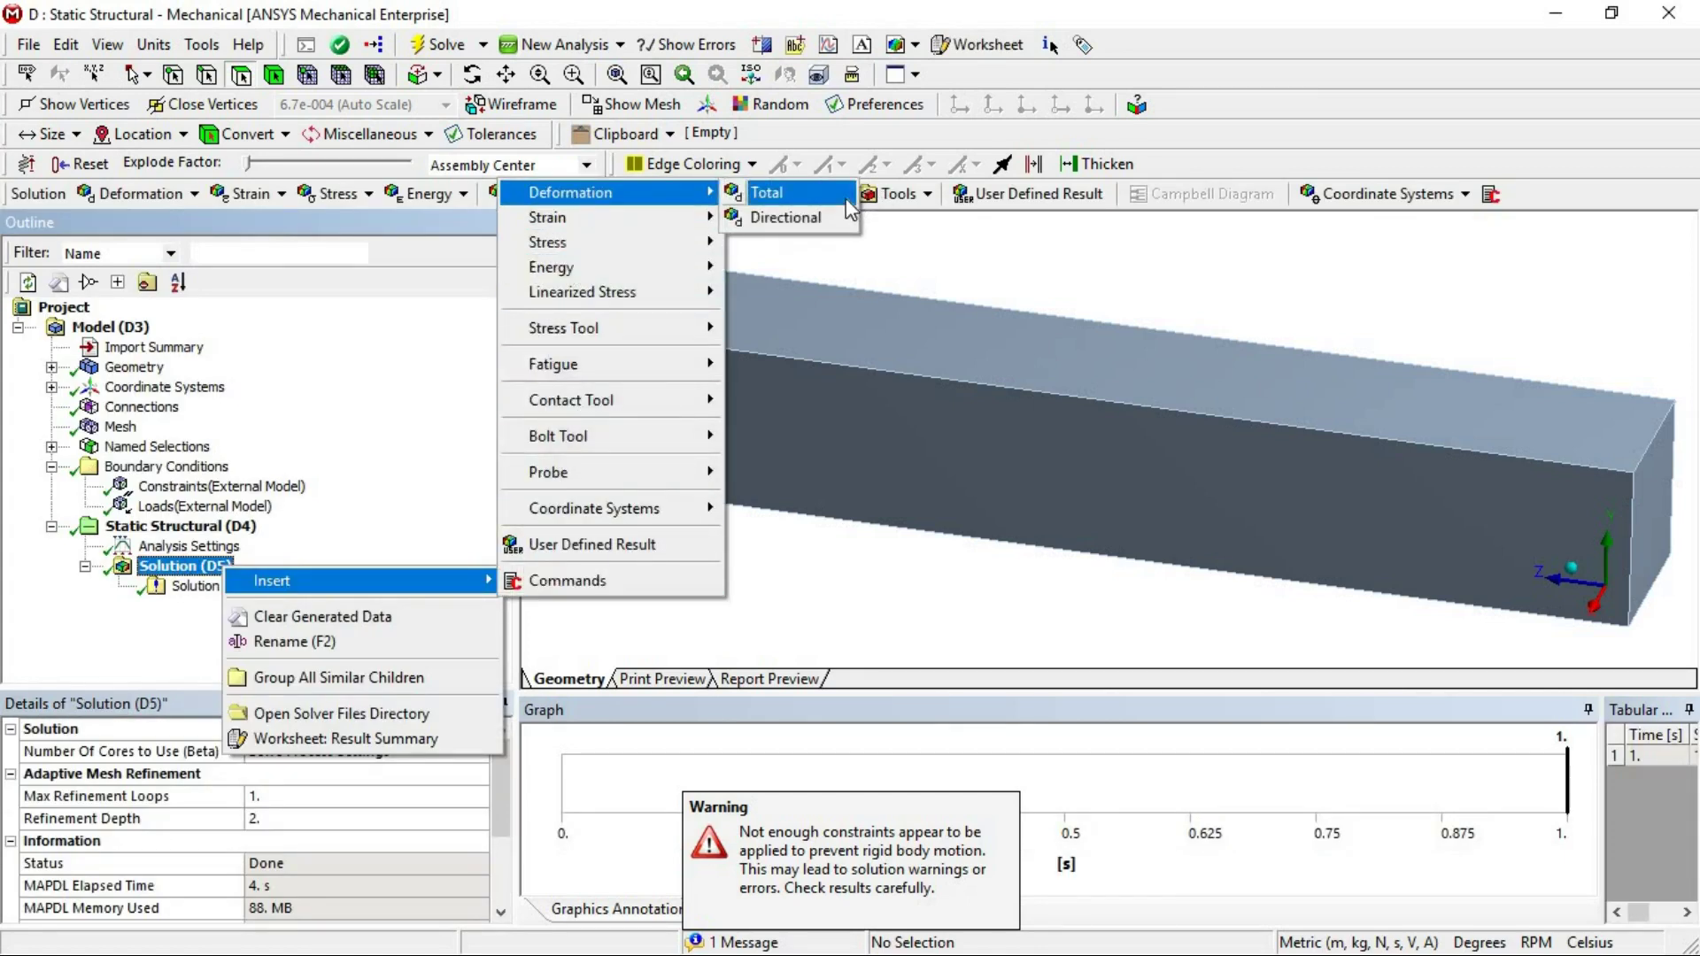
pyautogui.click(766, 192)
pyautogui.rightClick(213, 611)
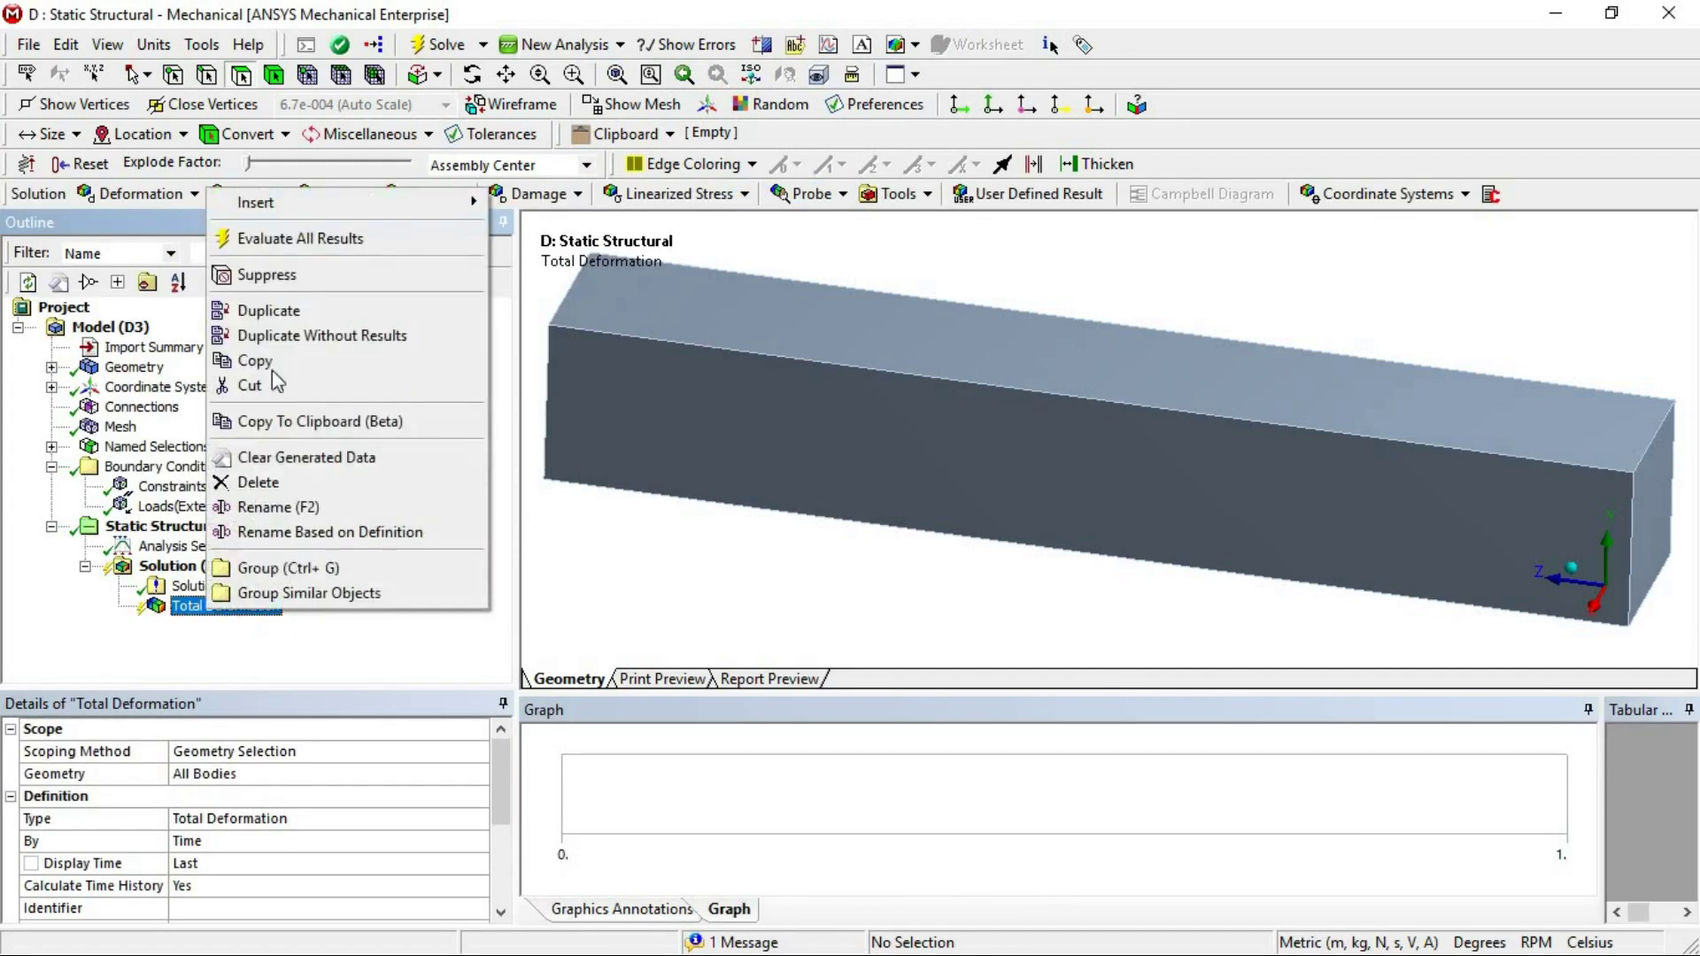
pyautogui.click(283, 235)
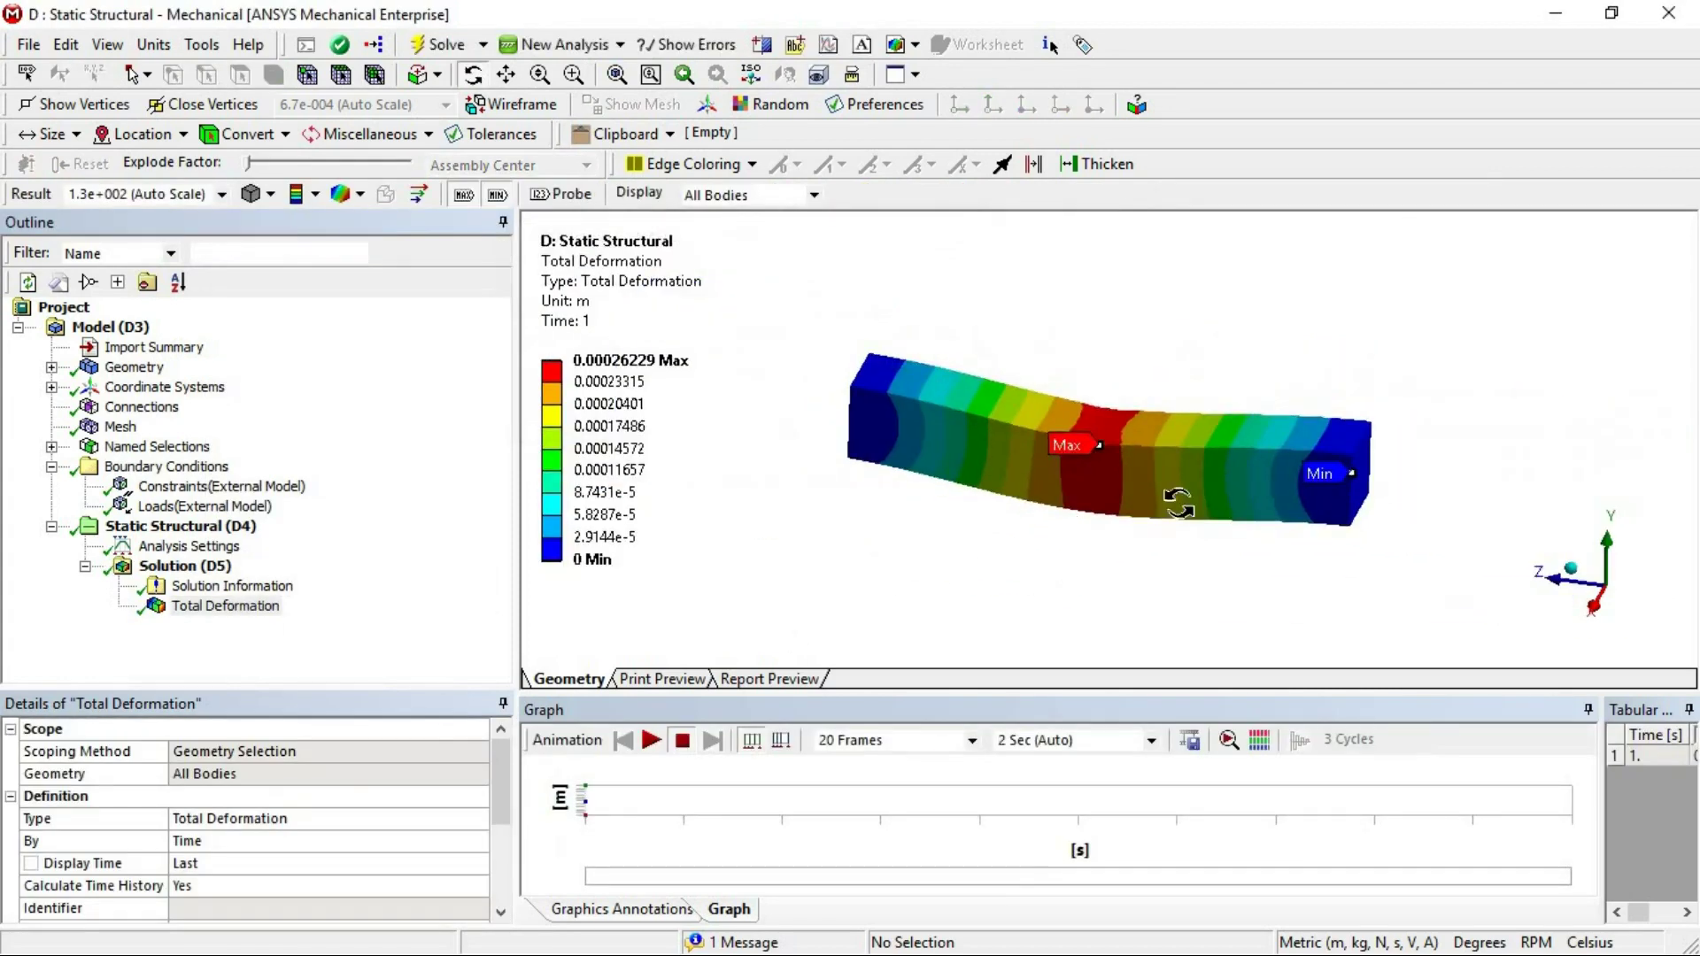
# - Play the 20-frame Total Deformation animation and zoom the view in and out
pyautogui.click(651, 742)
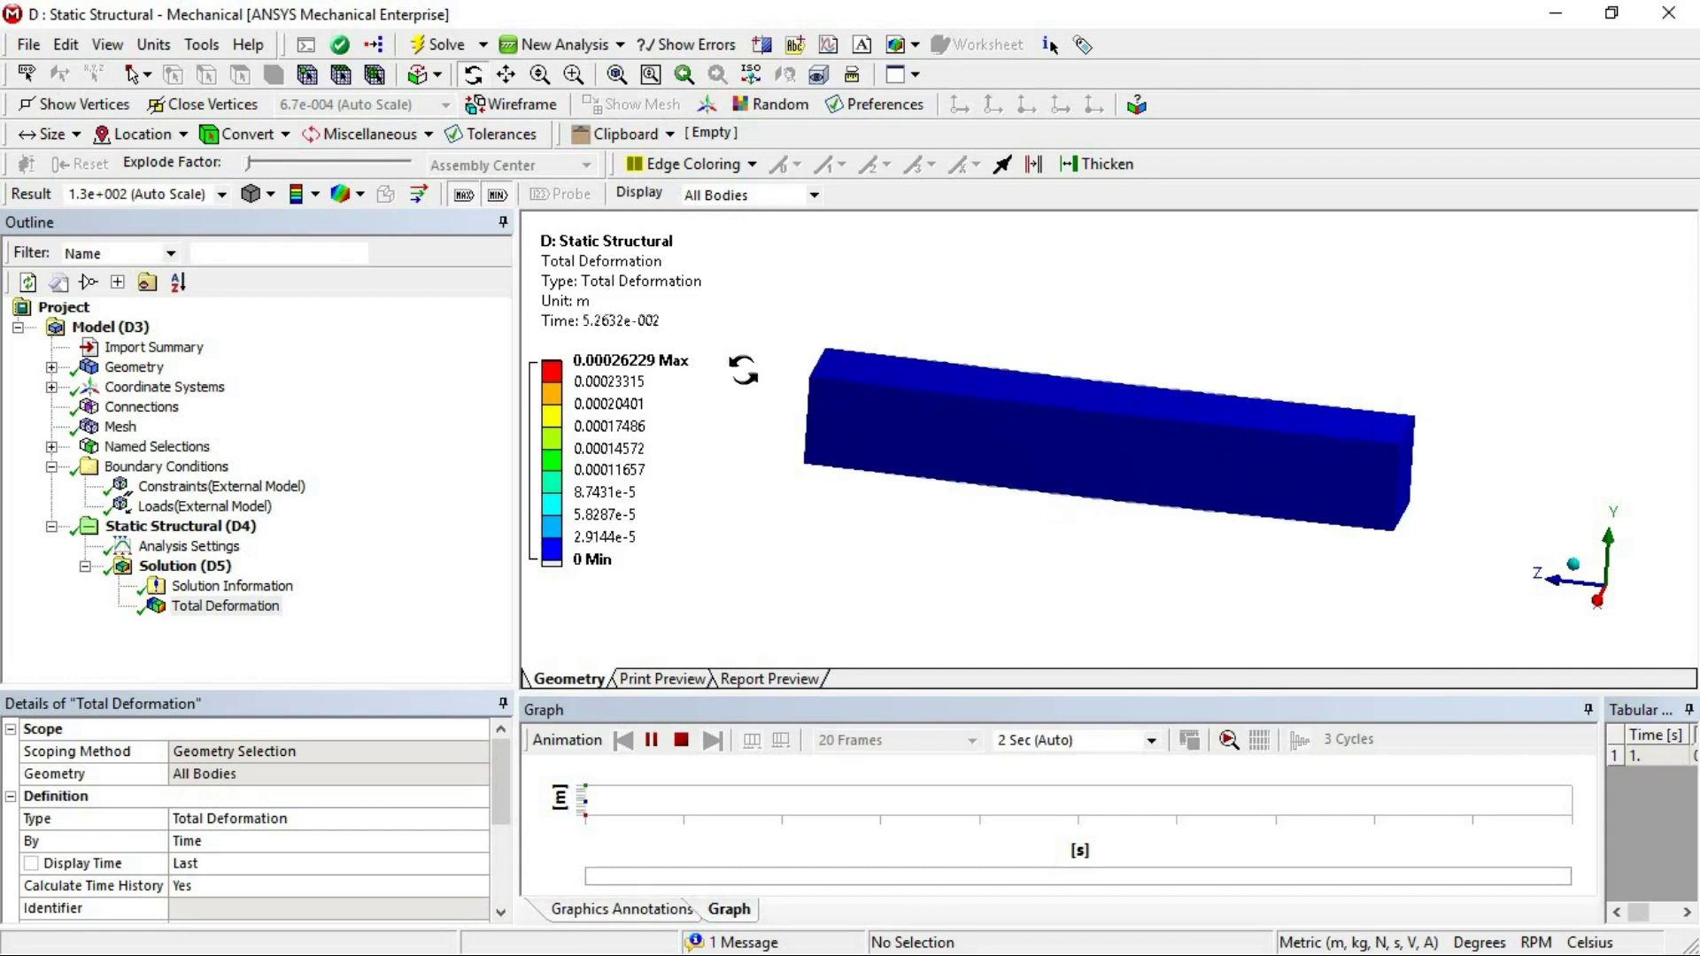
pyautogui.scroll(3, 744, 372)
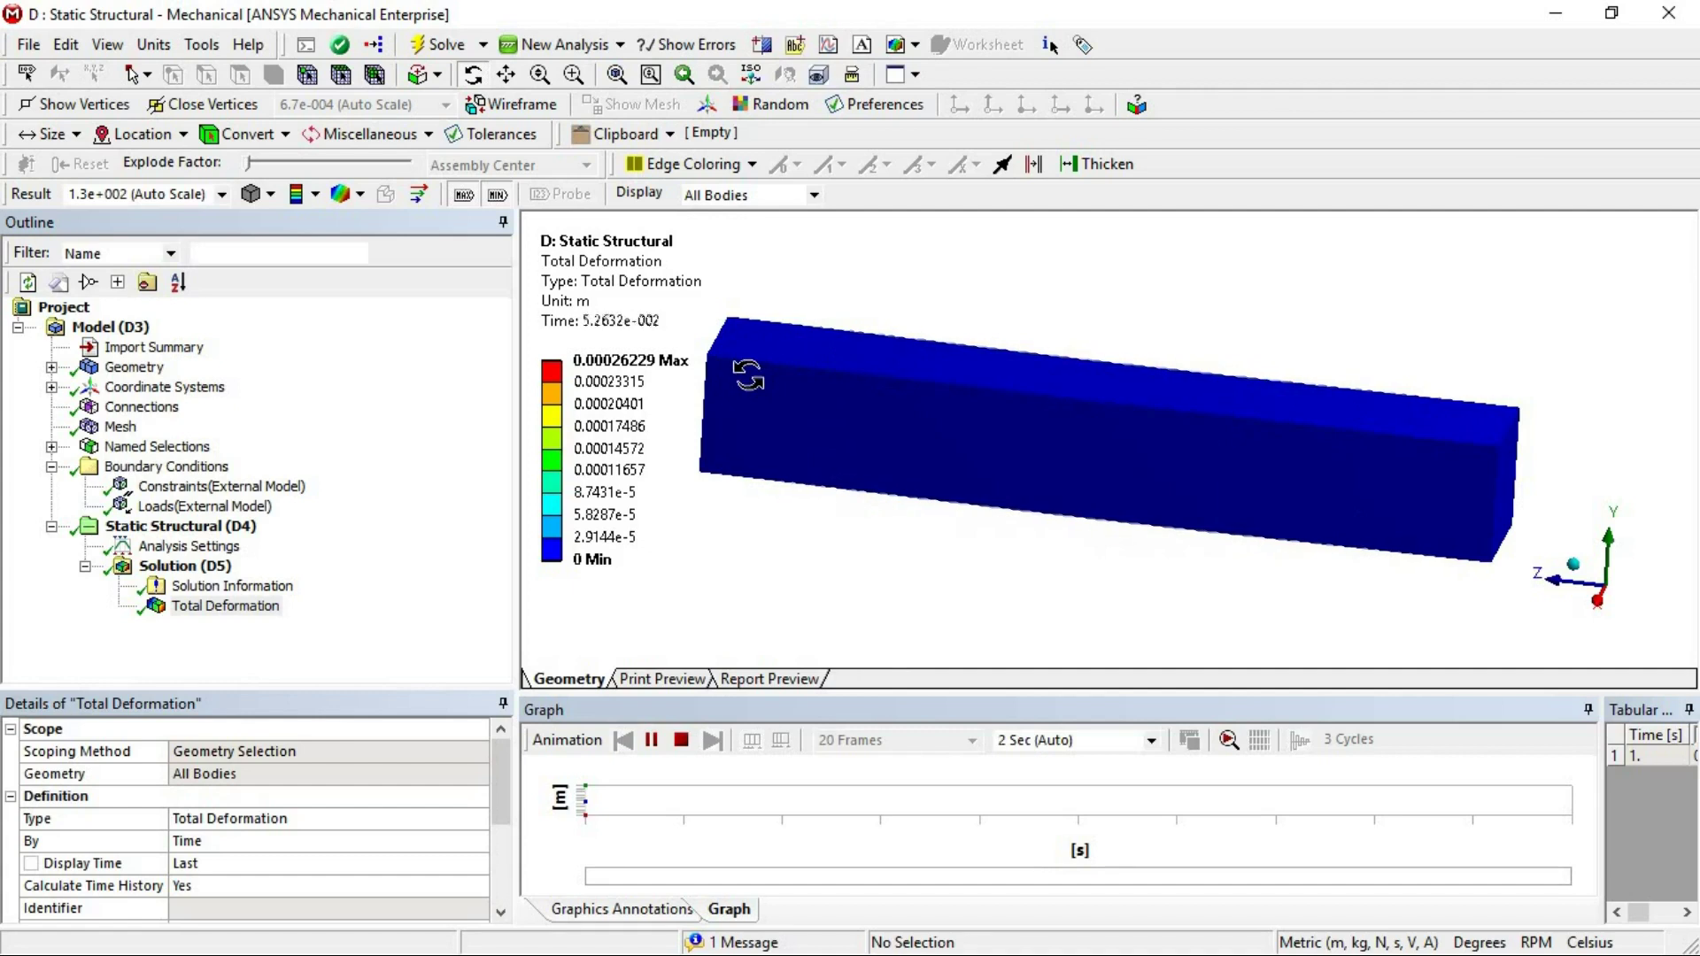
pyautogui.scroll(-3, 923, 439)
pyautogui.scroll(5, 986, 430)
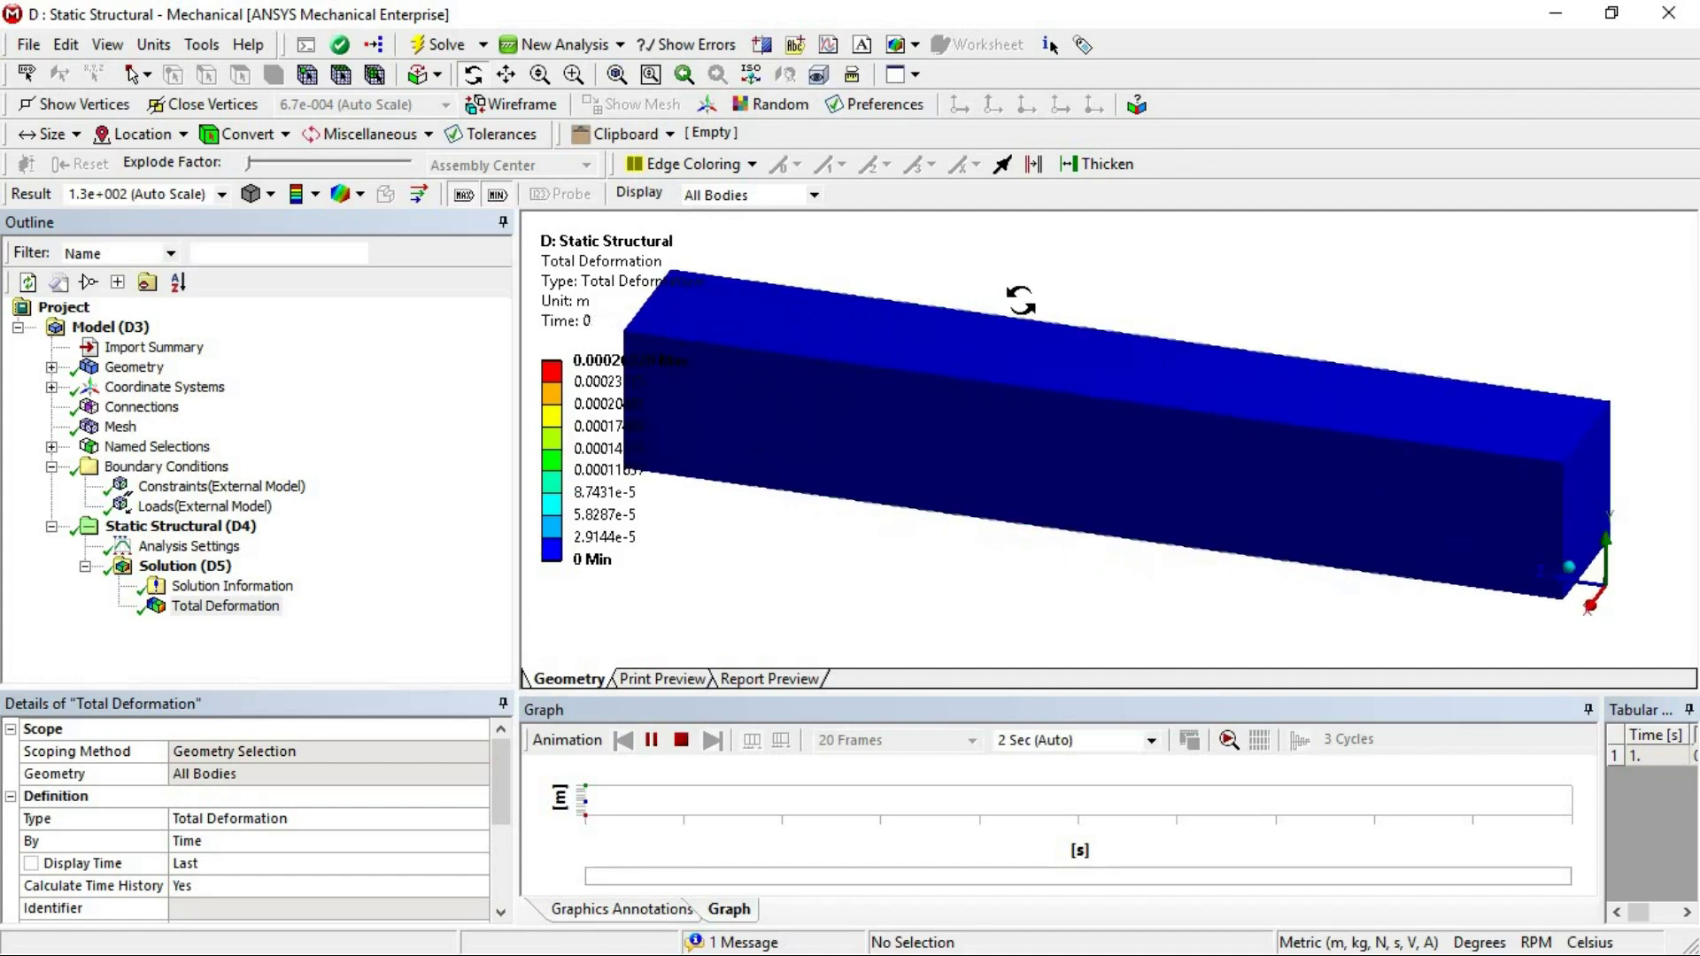
pyautogui.scroll(-3, 1020, 336)
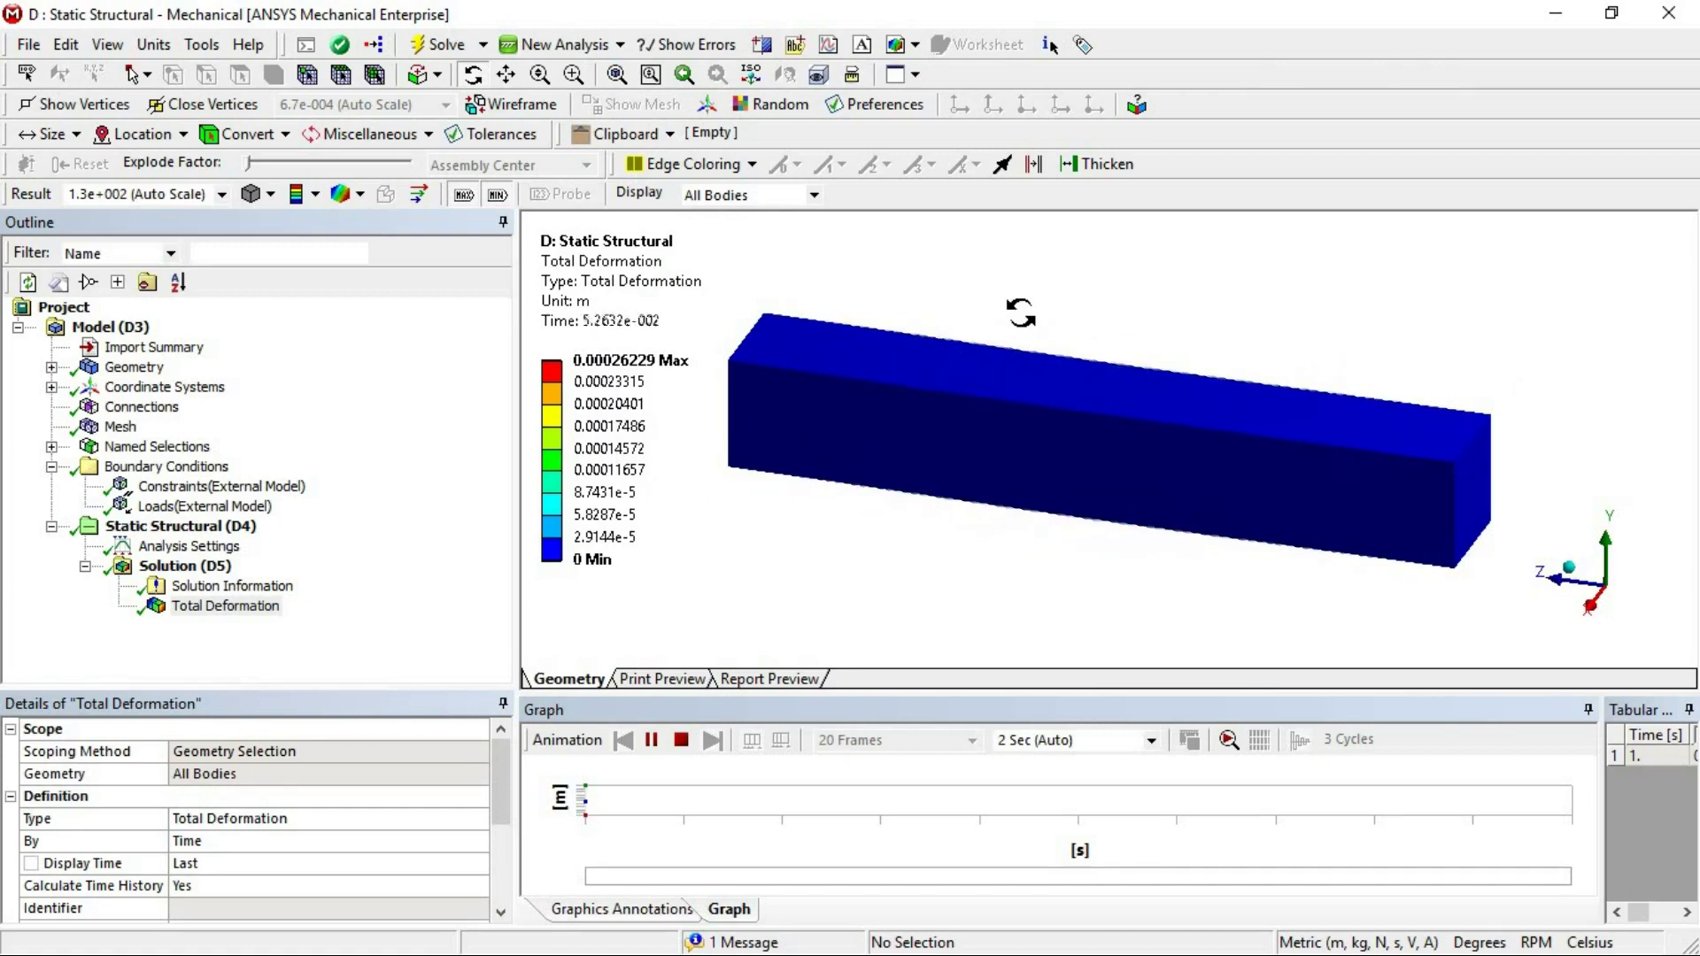